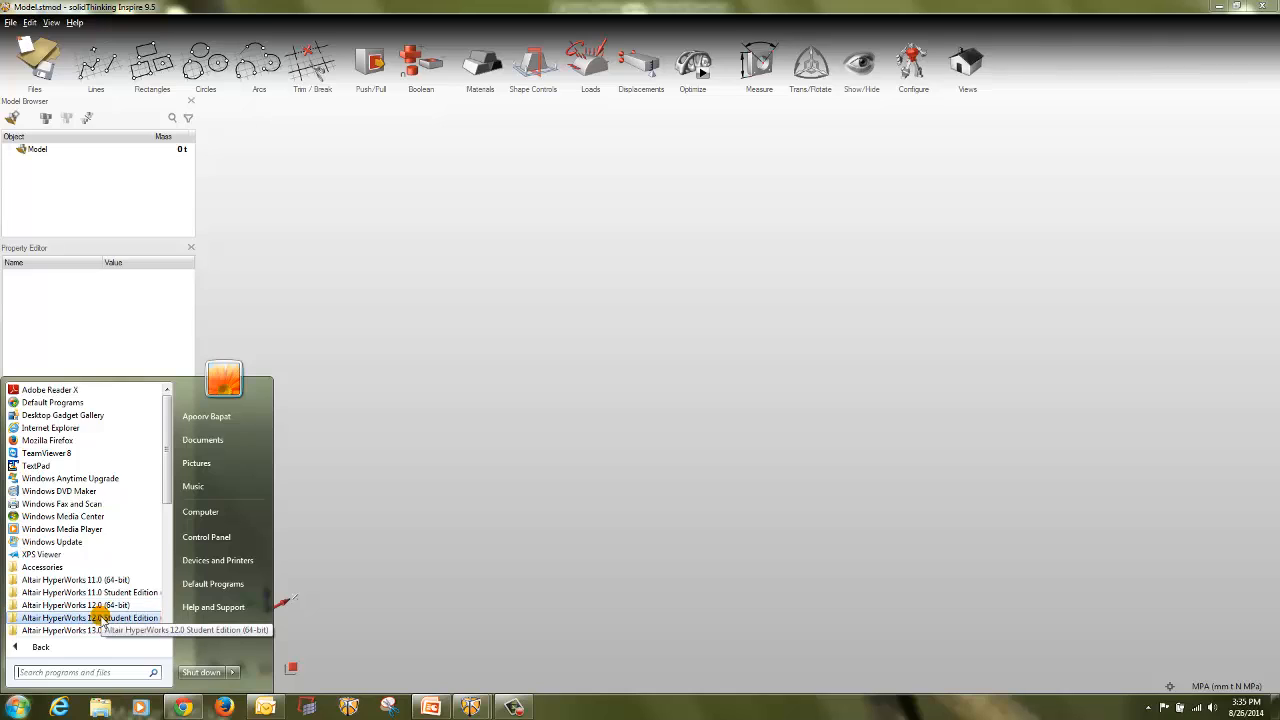
left_click(103, 617)
left_click(87, 618)
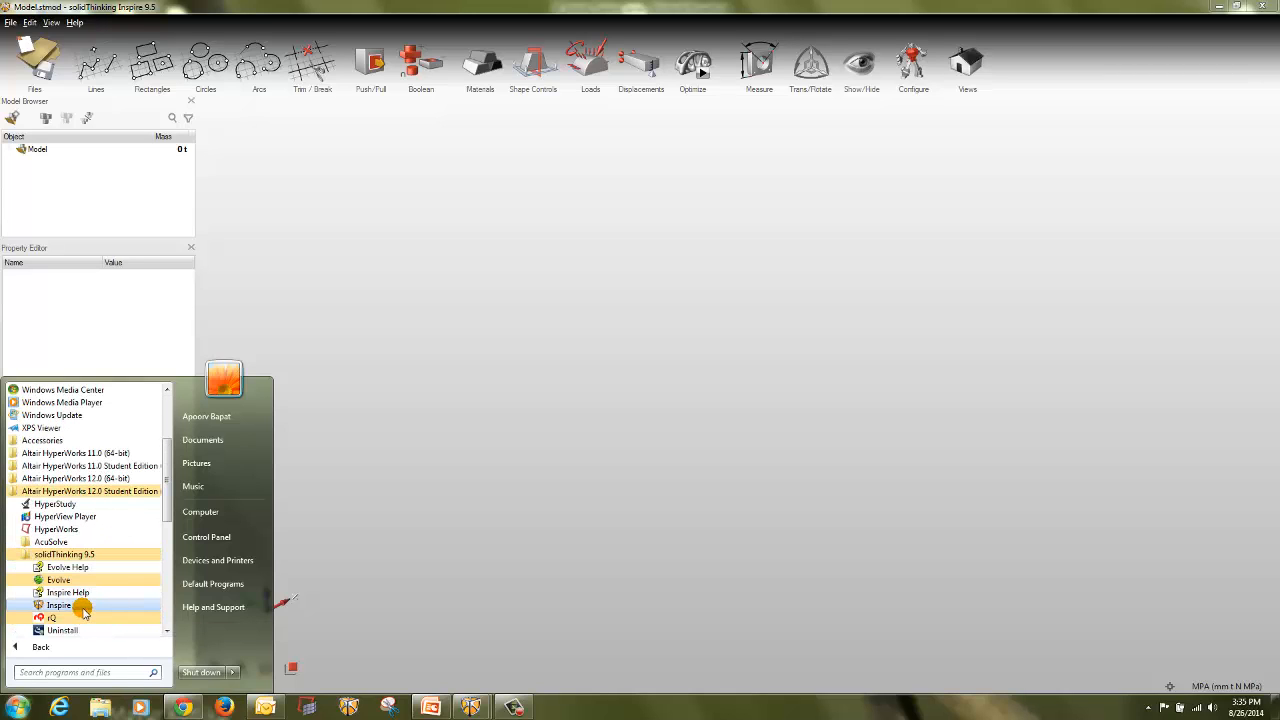
left_click(606, 318)
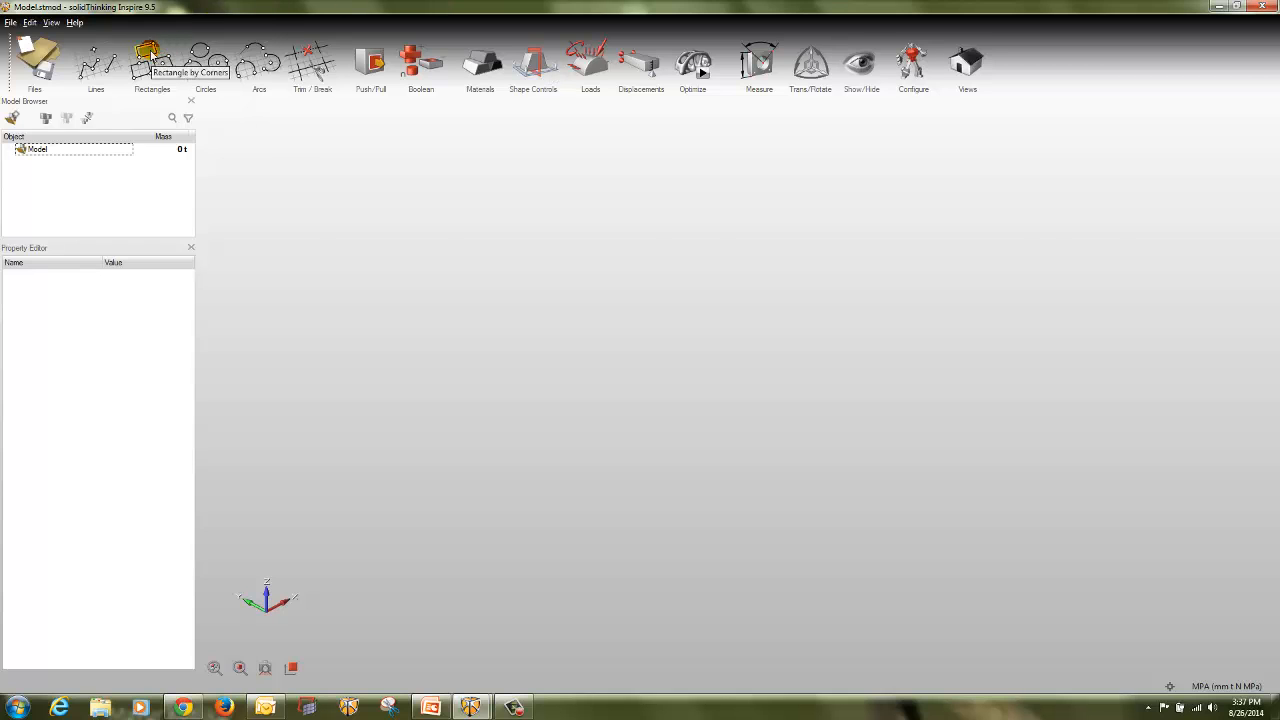
- Sketch a corner rectangle about 90 mm wide and 80 mm high on the default grid plane, with its base on the horizontal axis
left_click(150, 57)
left_click(360, 176)
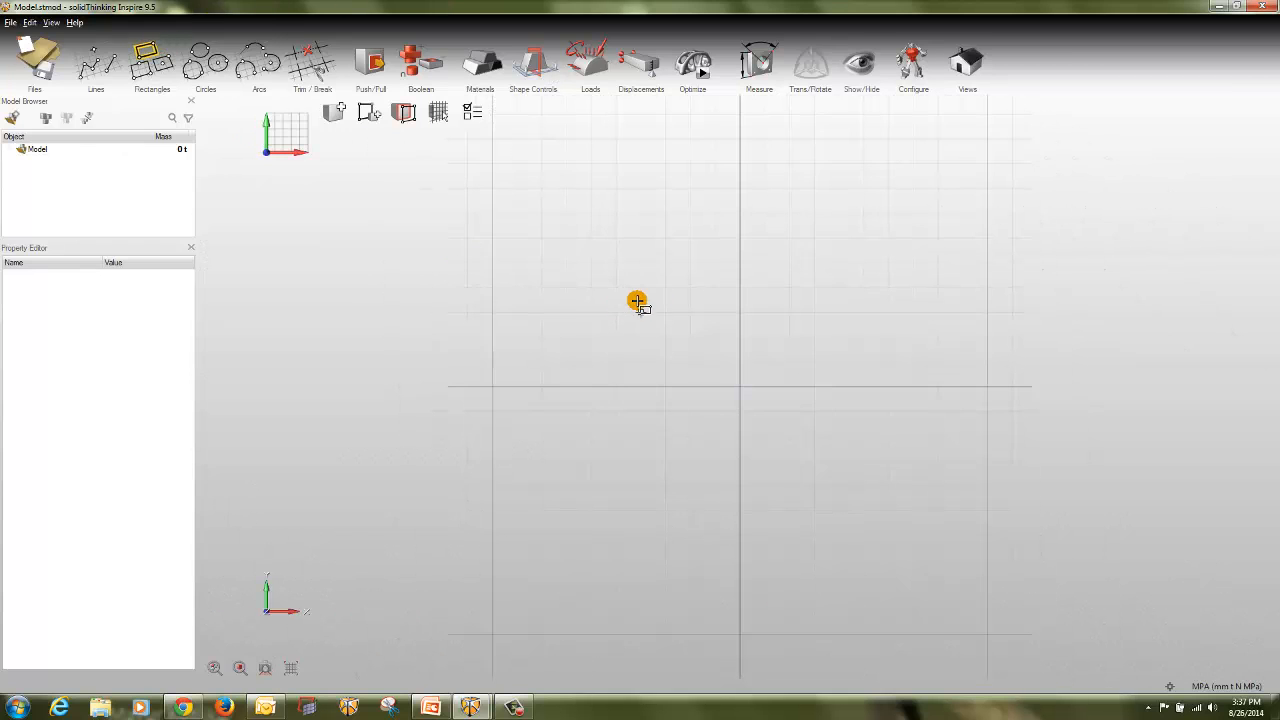
left_click(643, 385)
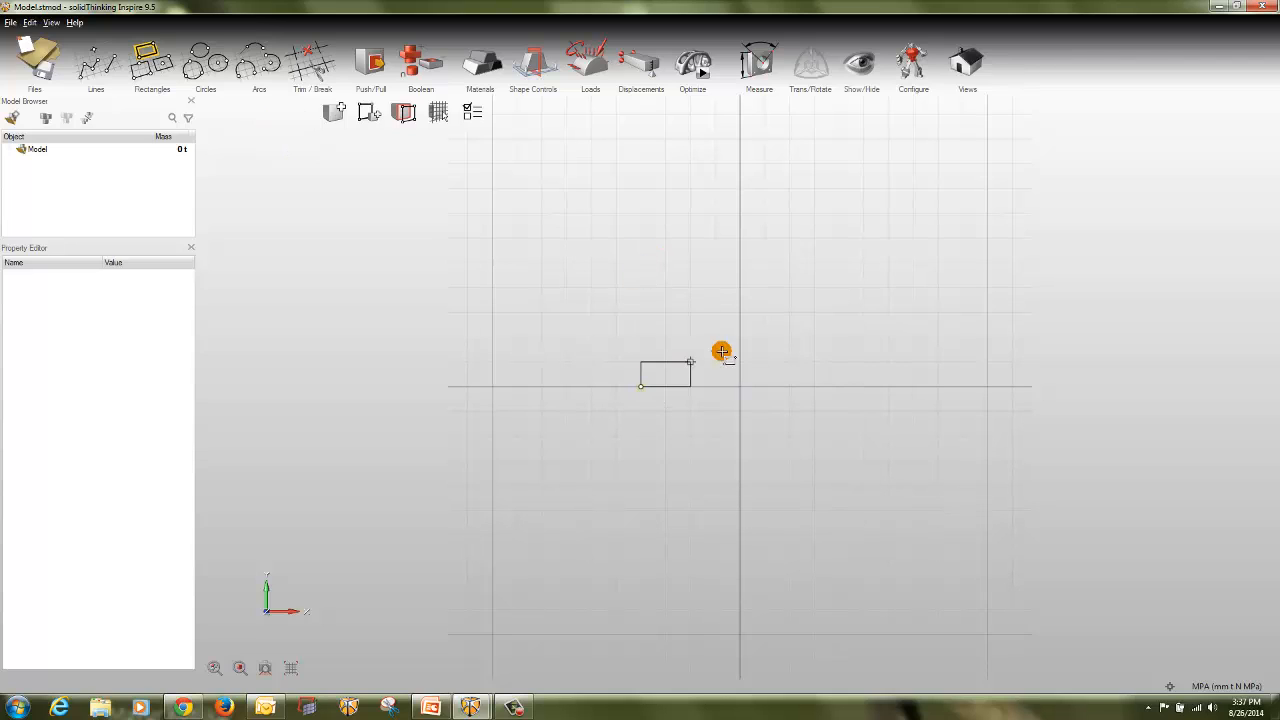
left_click(861, 183)
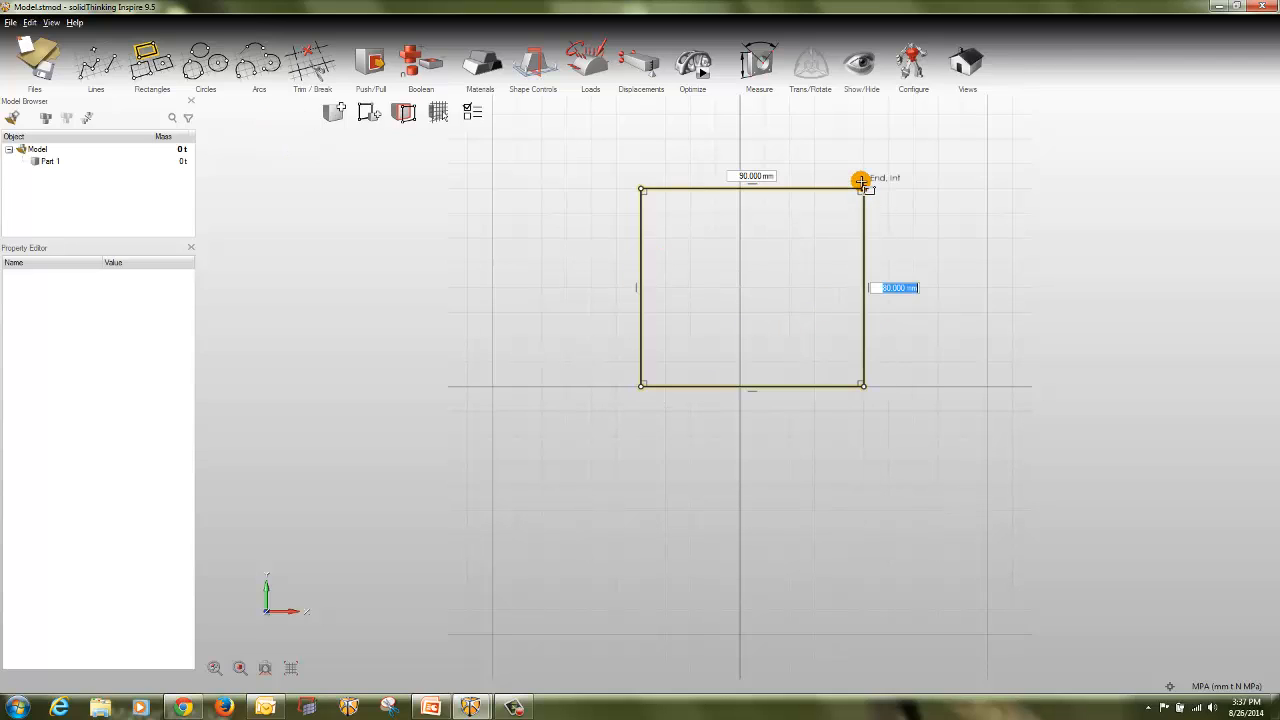
right_click(954, 252)
right_click(943, 259)
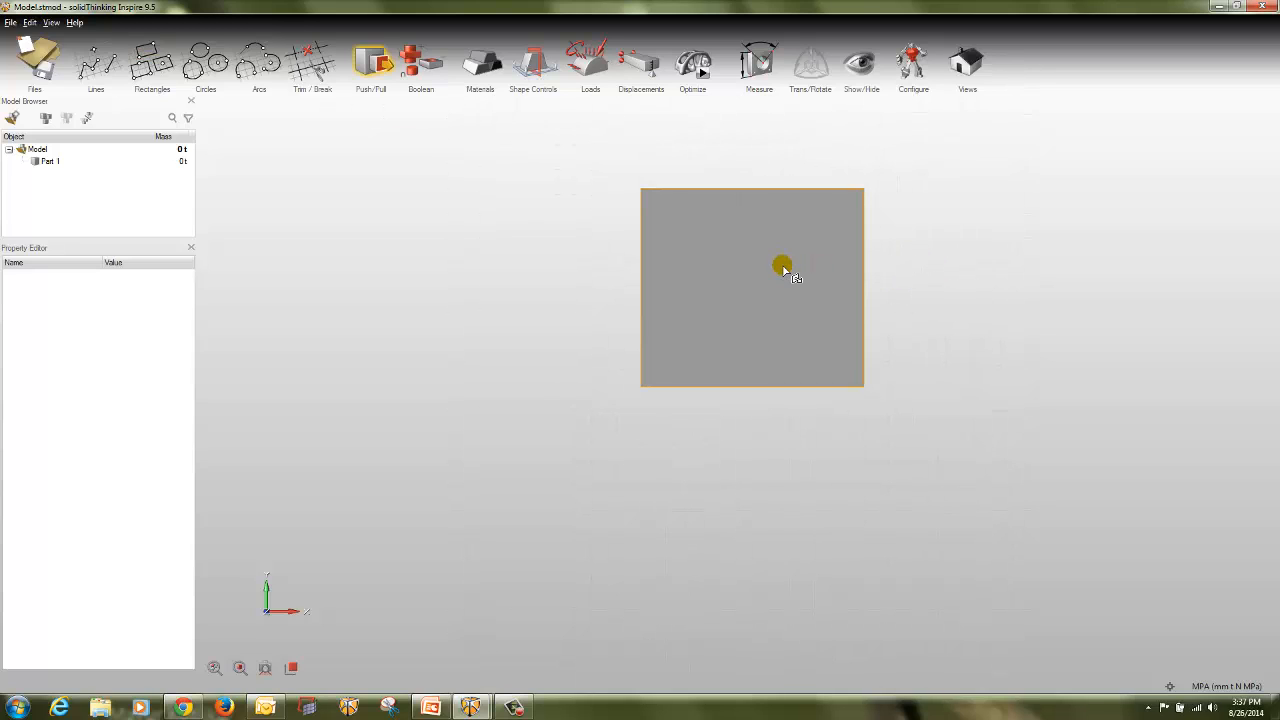
- Push/Pull the rectangle into a solid block about 104 mm deep
left_click_drag(784, 270, 950, 270)
middle_click_drag(948, 267, 914, 235)
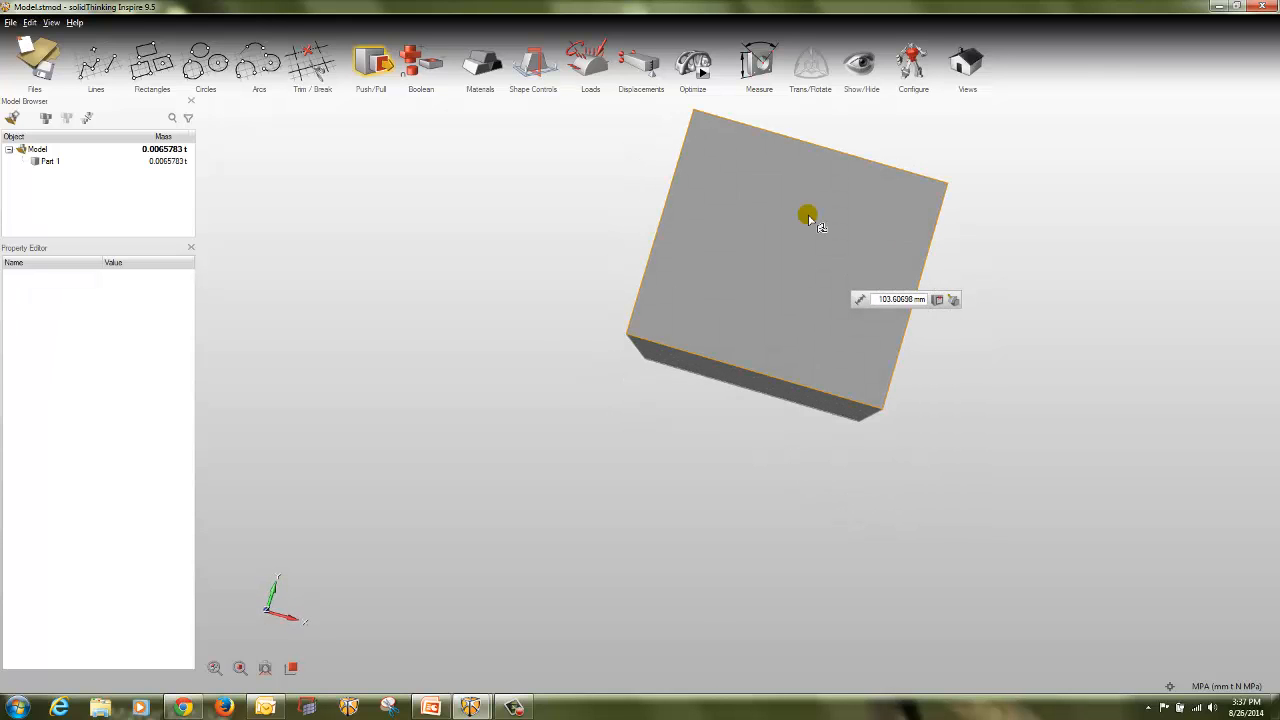
middle_click_drag(513, 305, 430, 300)
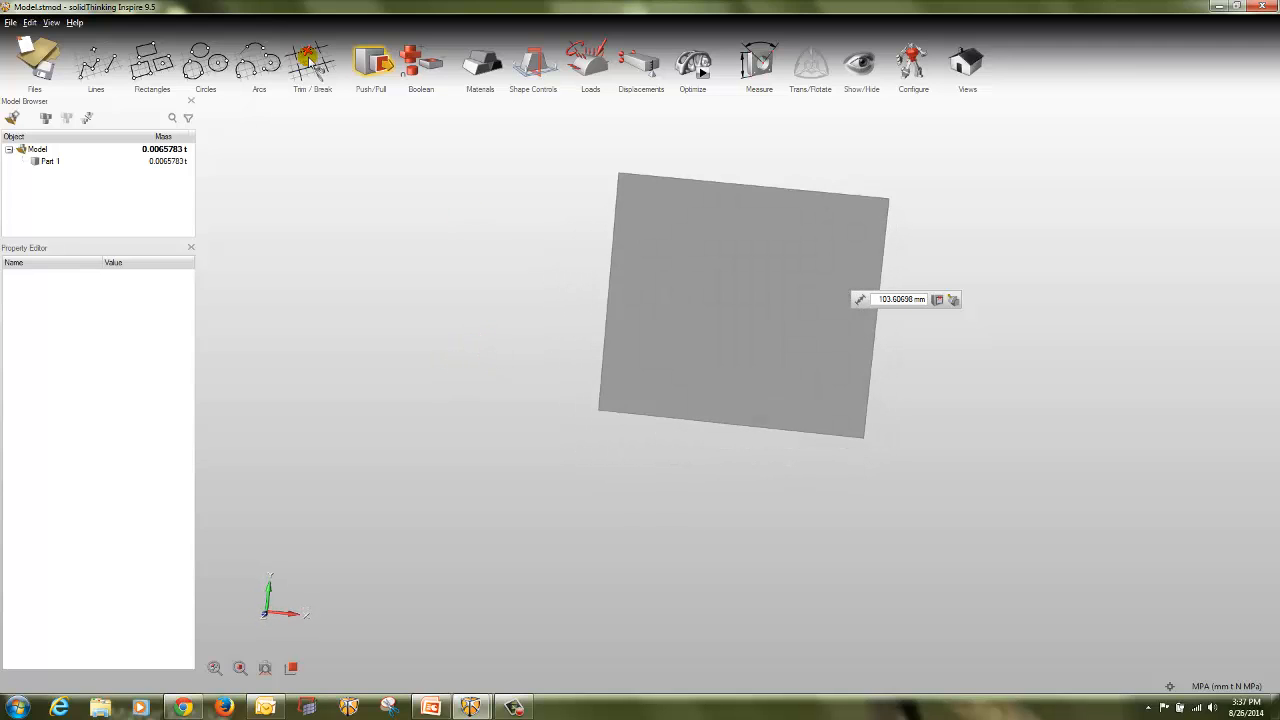
middle_click_drag(451, 383, 474, 402)
key("Escape")
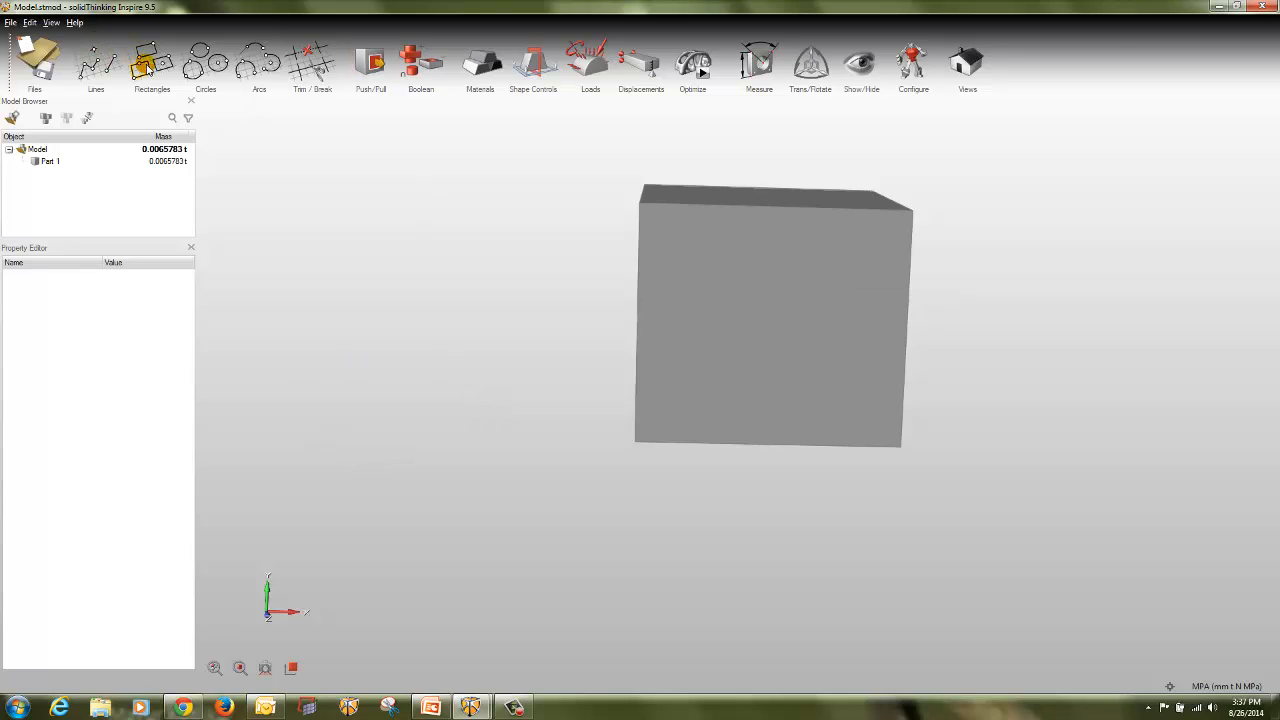
- Sketch a rectangle about 50 mm by 20 mm on the lower half of the block's front face
left_click(145, 57)
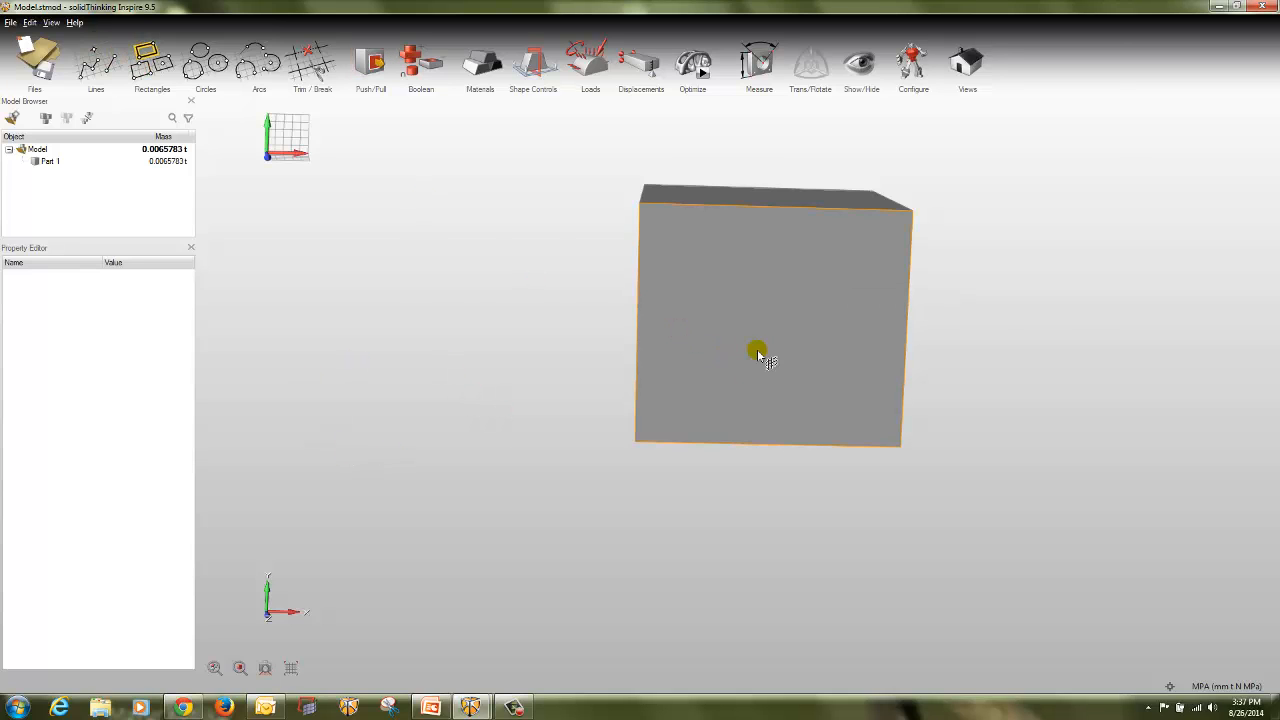
left_click(740, 380)
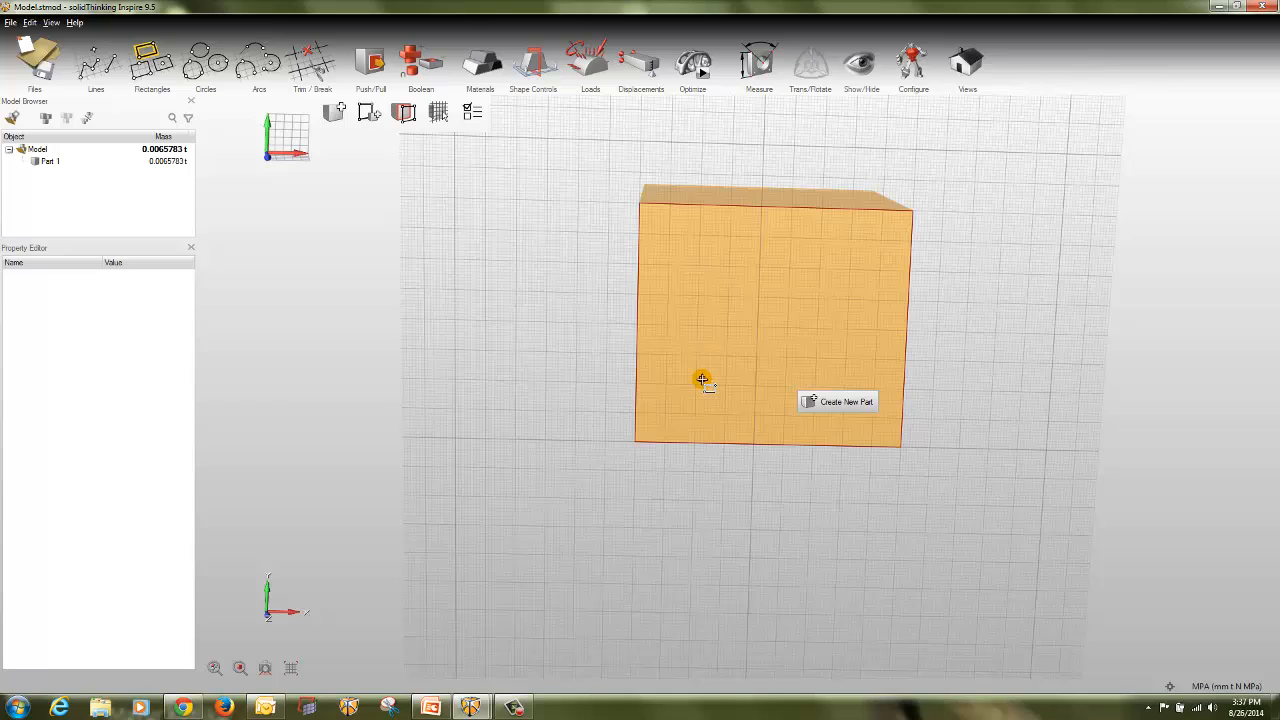
left_click(697, 385)
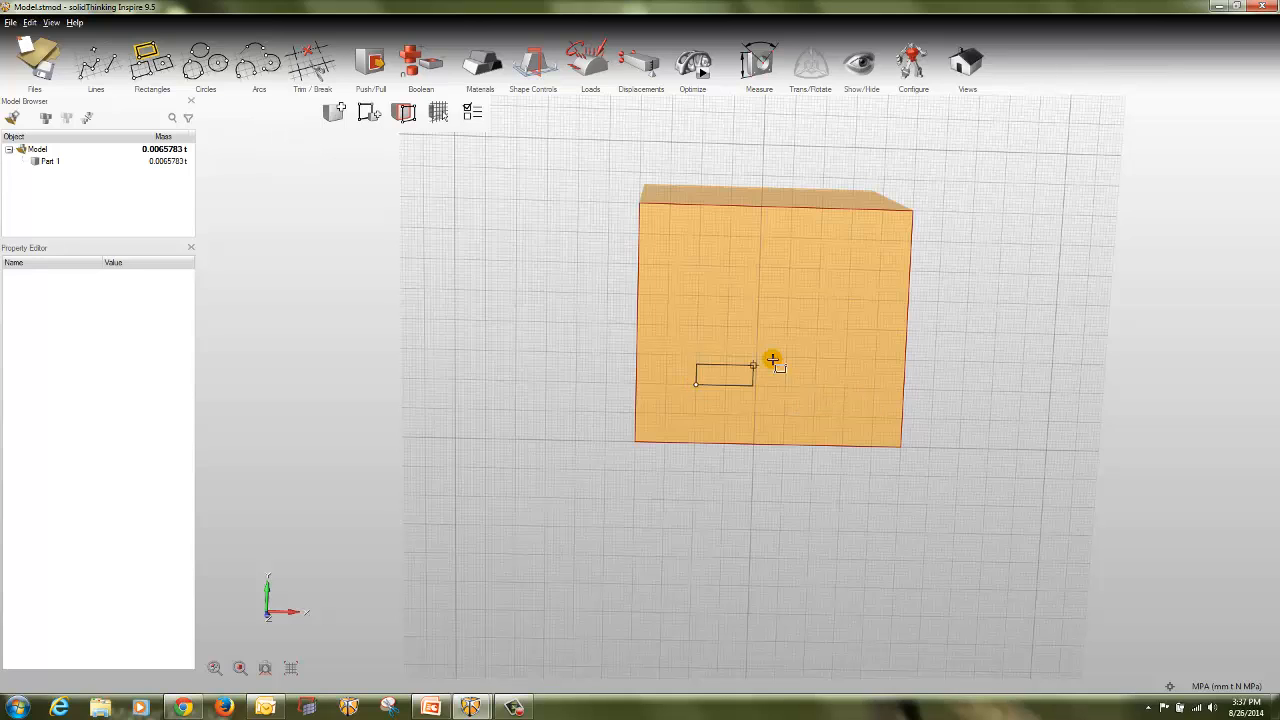
left_click(847, 328)
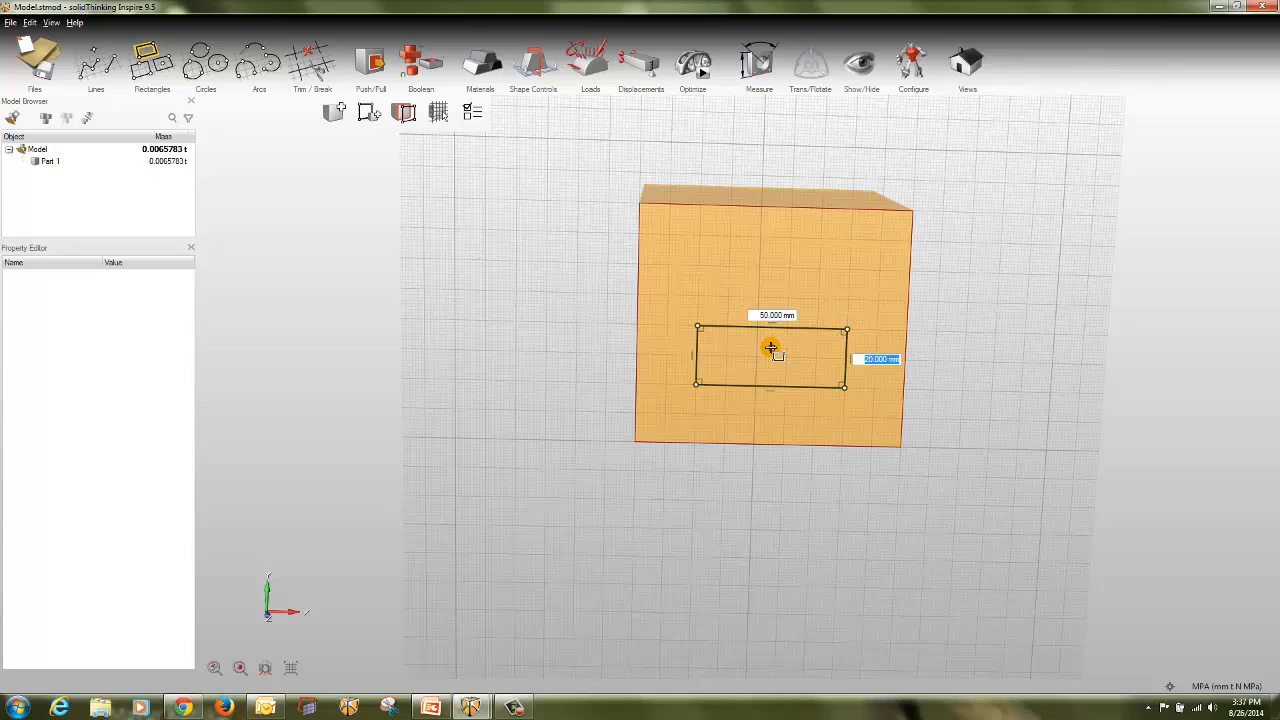
right_click(771, 352)
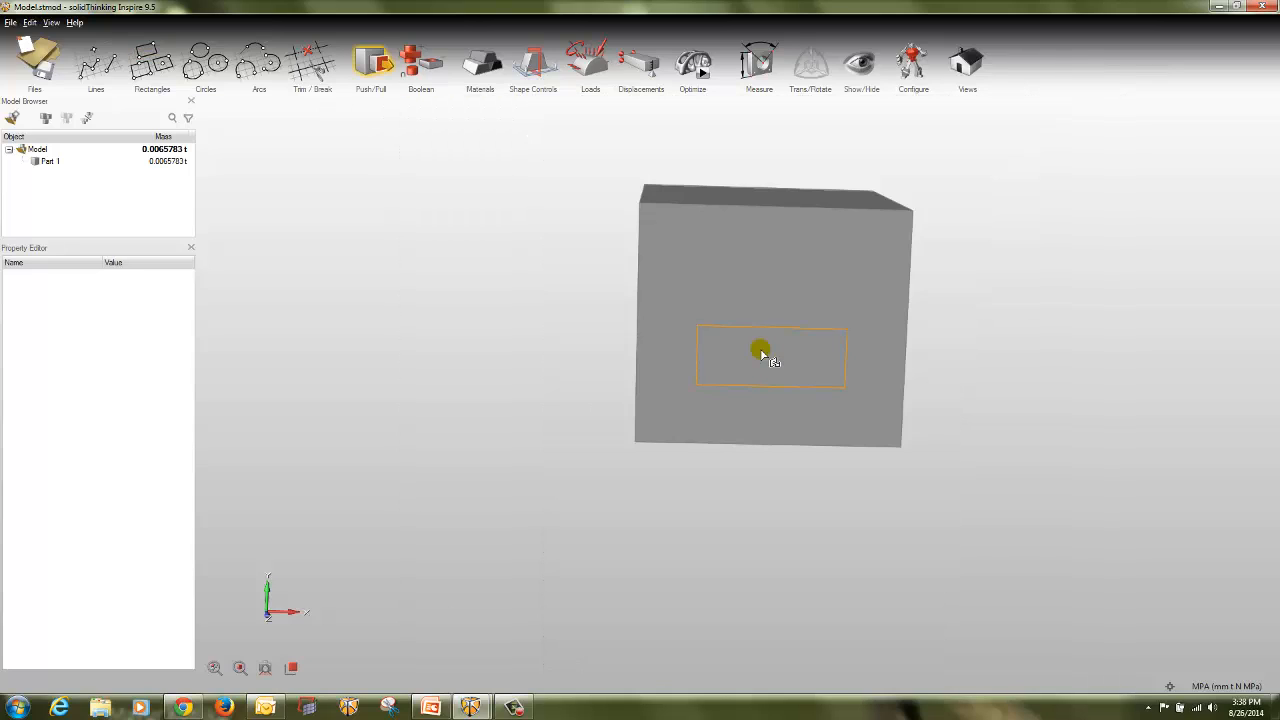
- Push/Pull the small rectangle 20 mm outward to form a raised boss on the front face
left_click(762, 362)
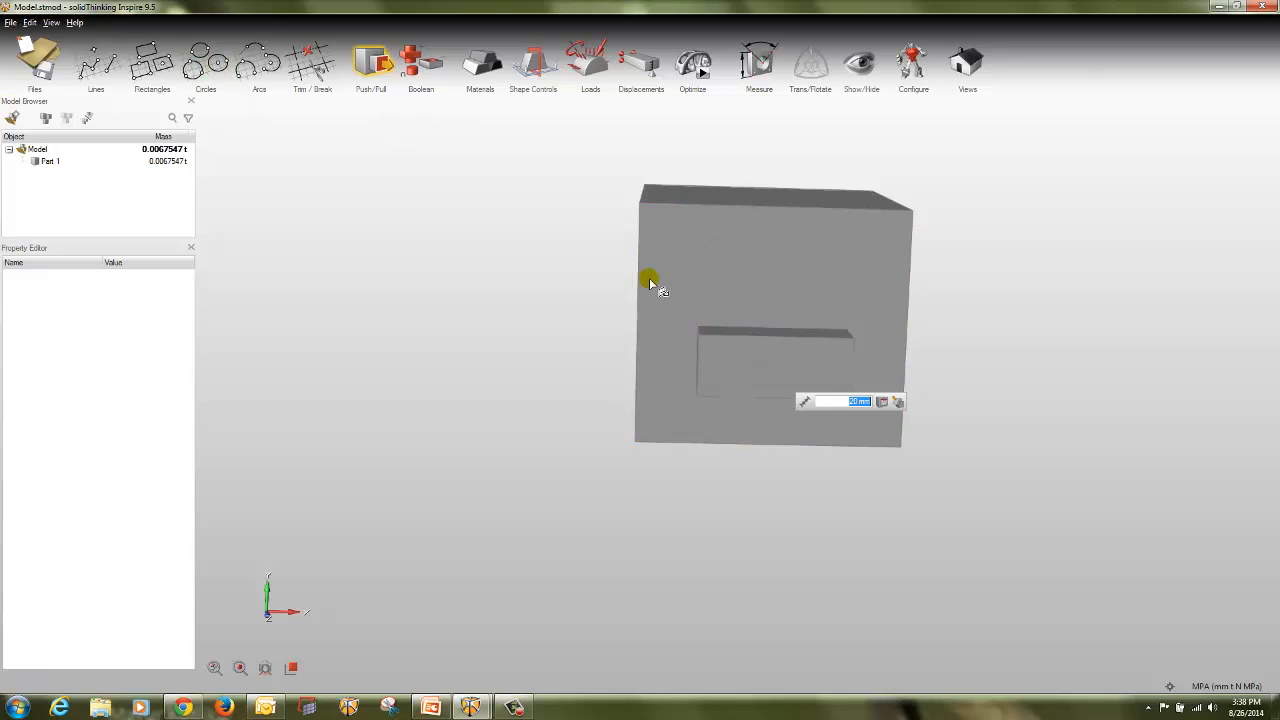
left_click(758, 268)
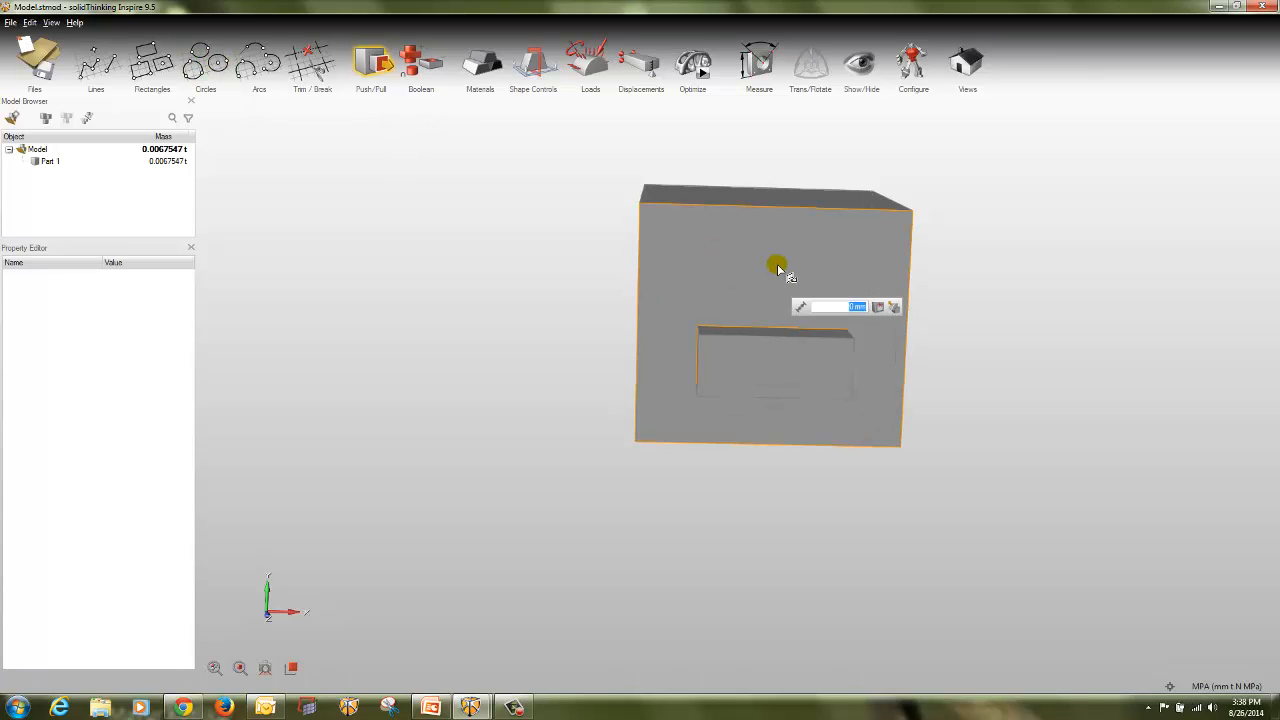
right_click(778, 267)
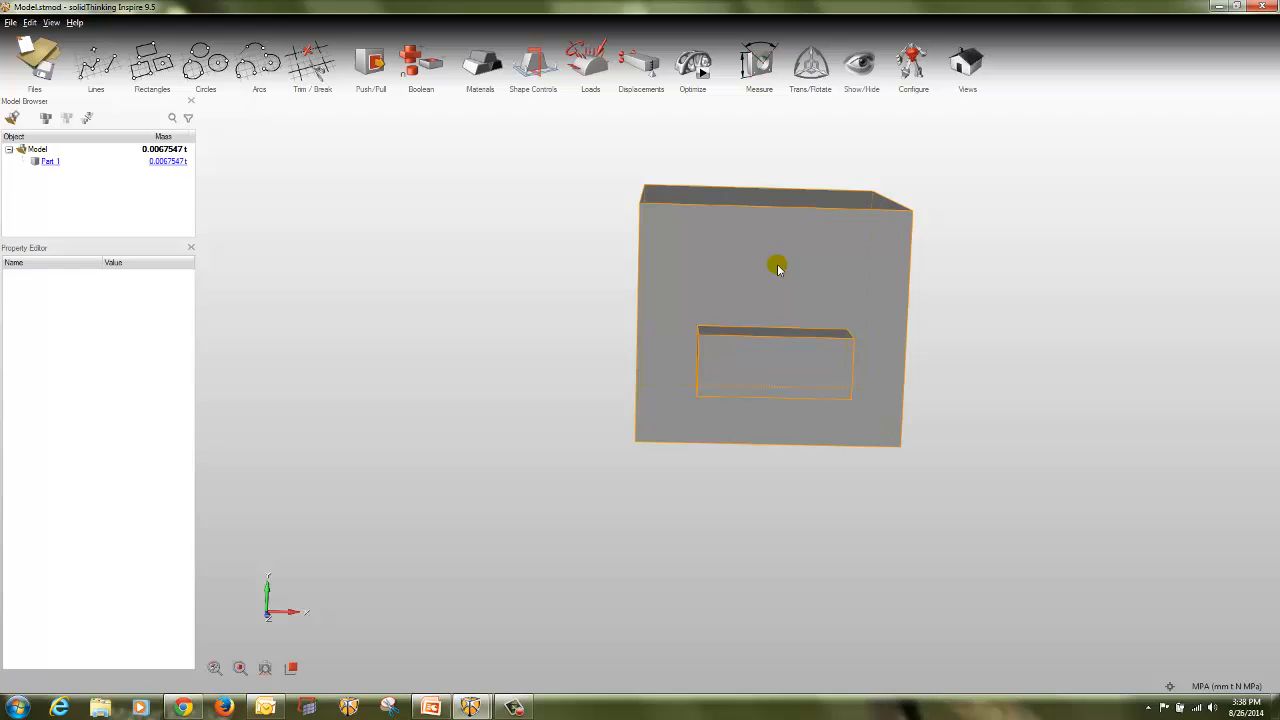
- Sketch a circle about 20 mm in diameter on the front face, above the raised boss
left_click(218, 63)
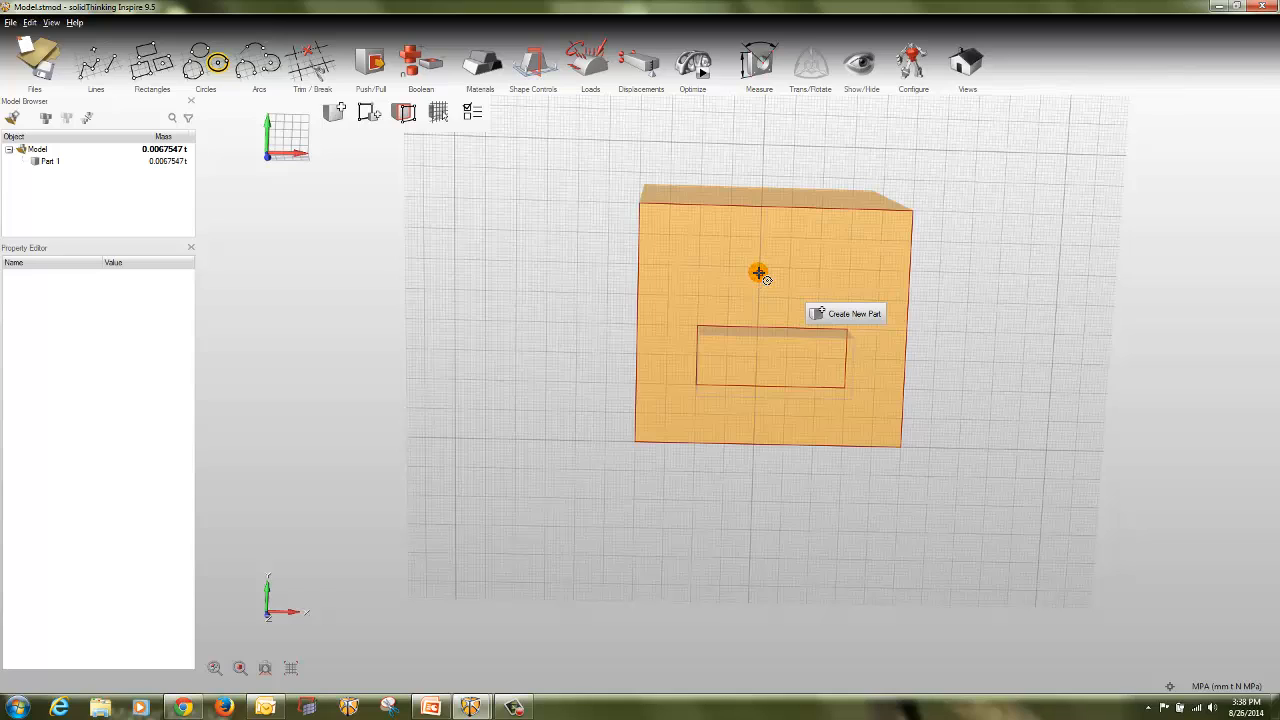
left_click(762, 267)
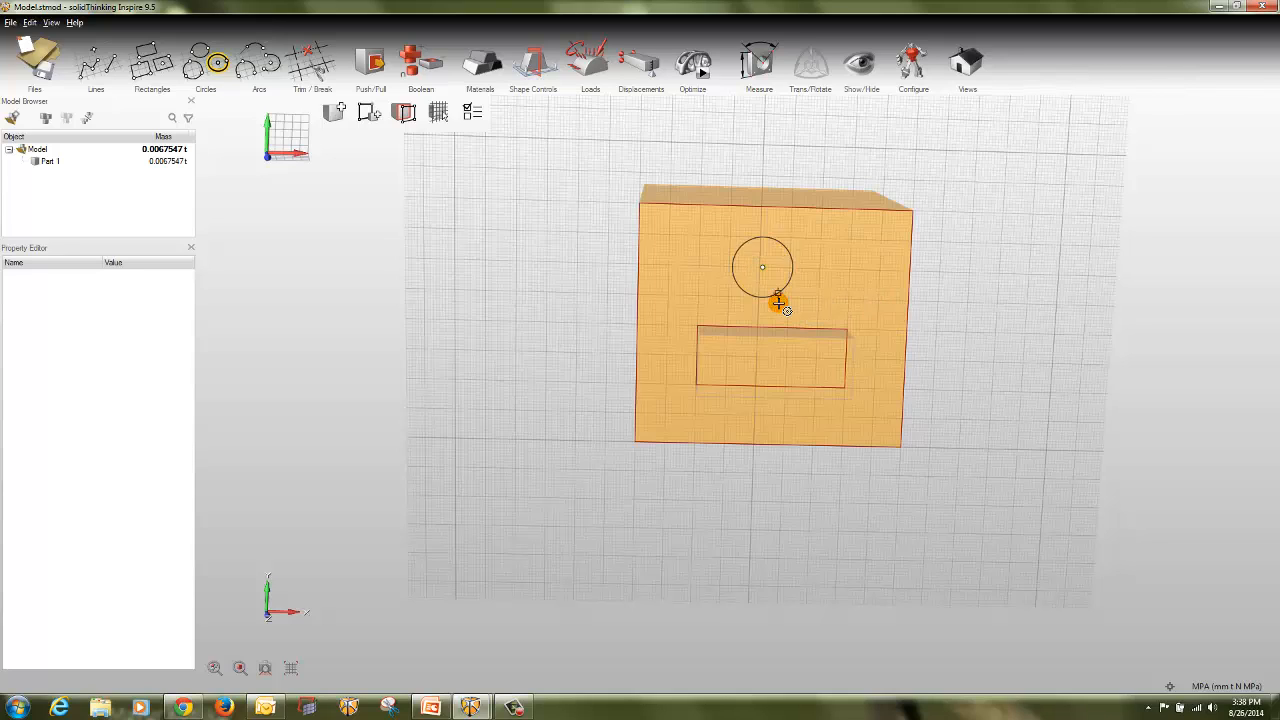
left_click(788, 282)
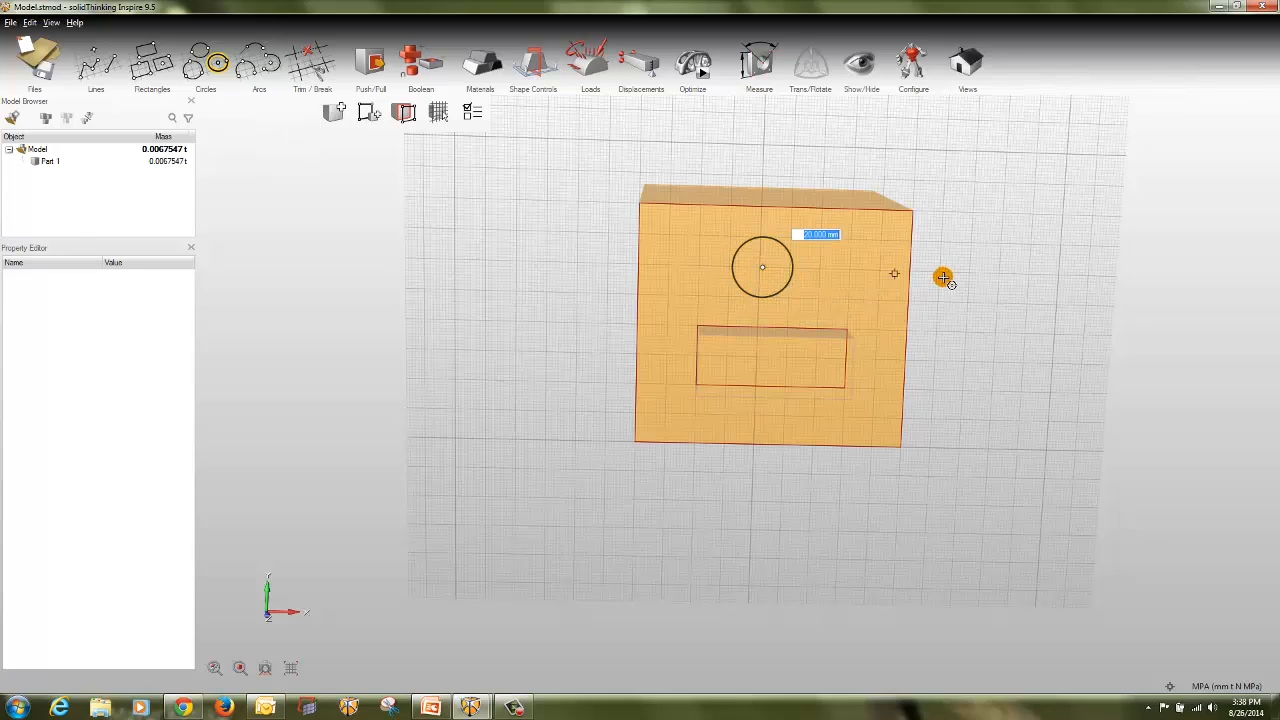
key("Escape")
key("Escape")
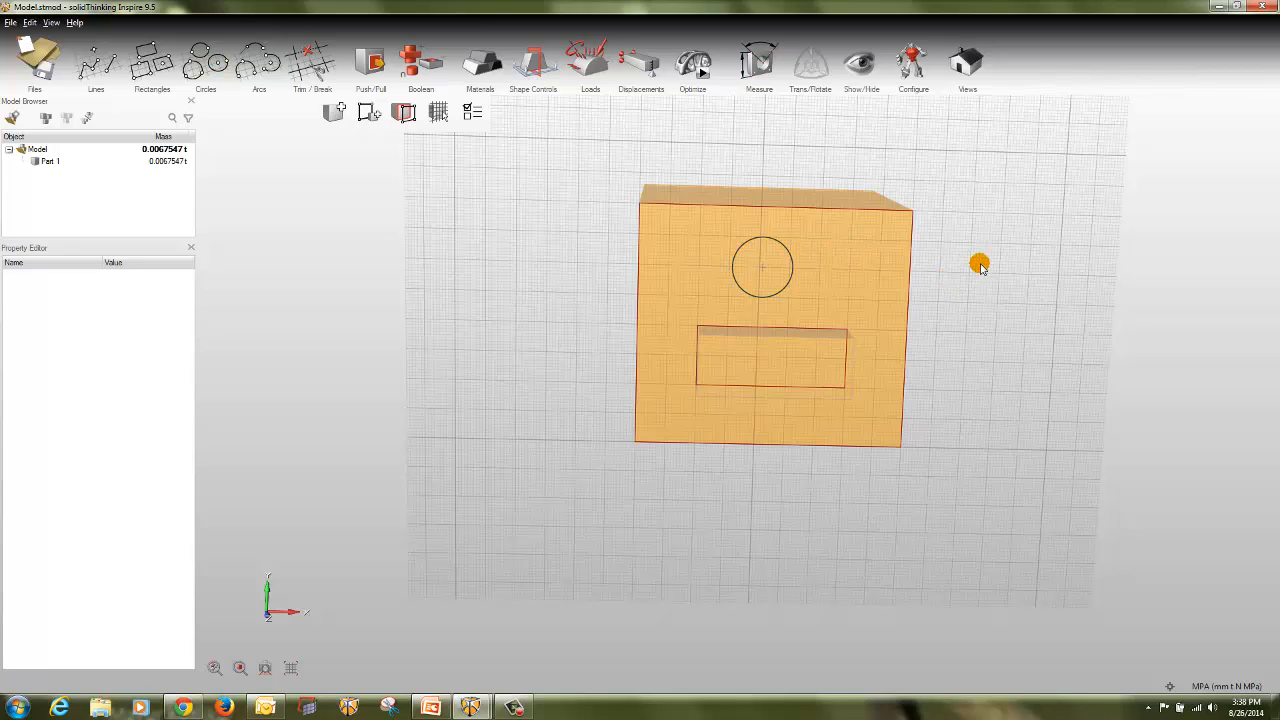
- Push/Pull the circle inward through the whole block to cut a round through hole
key("p")
left_click_drag(767, 264, 760, 157)
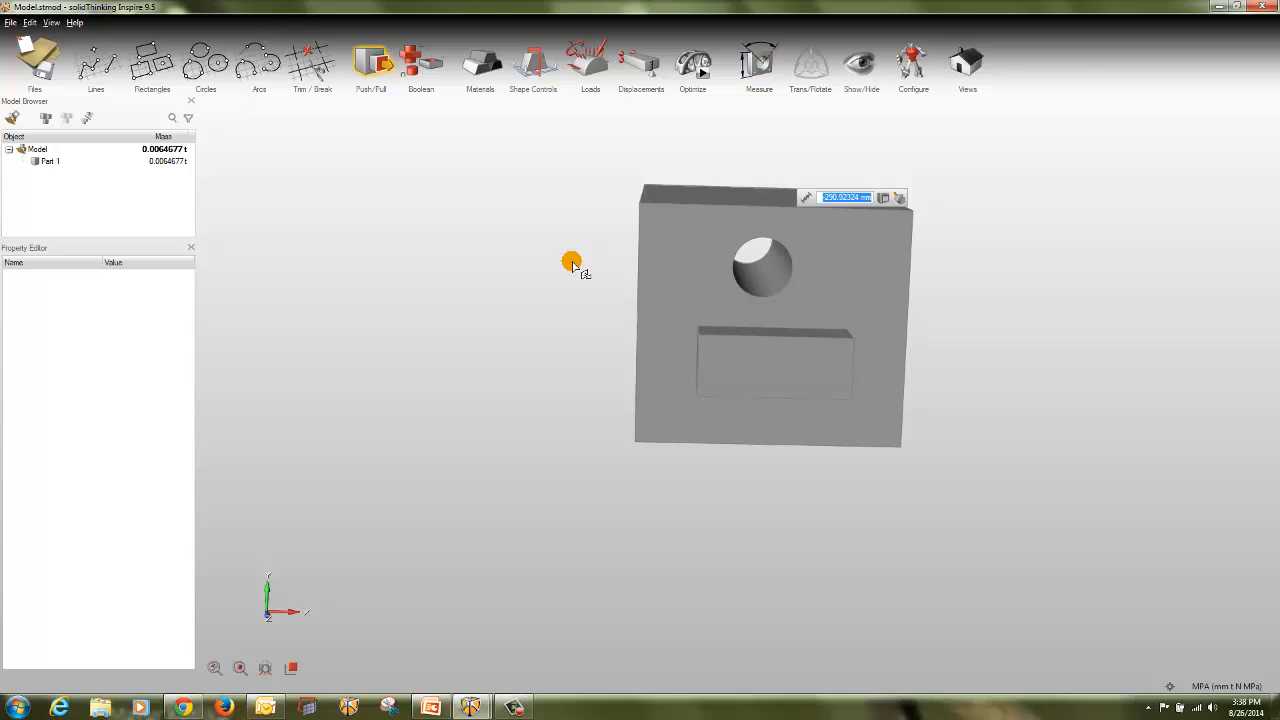
key("Escape")
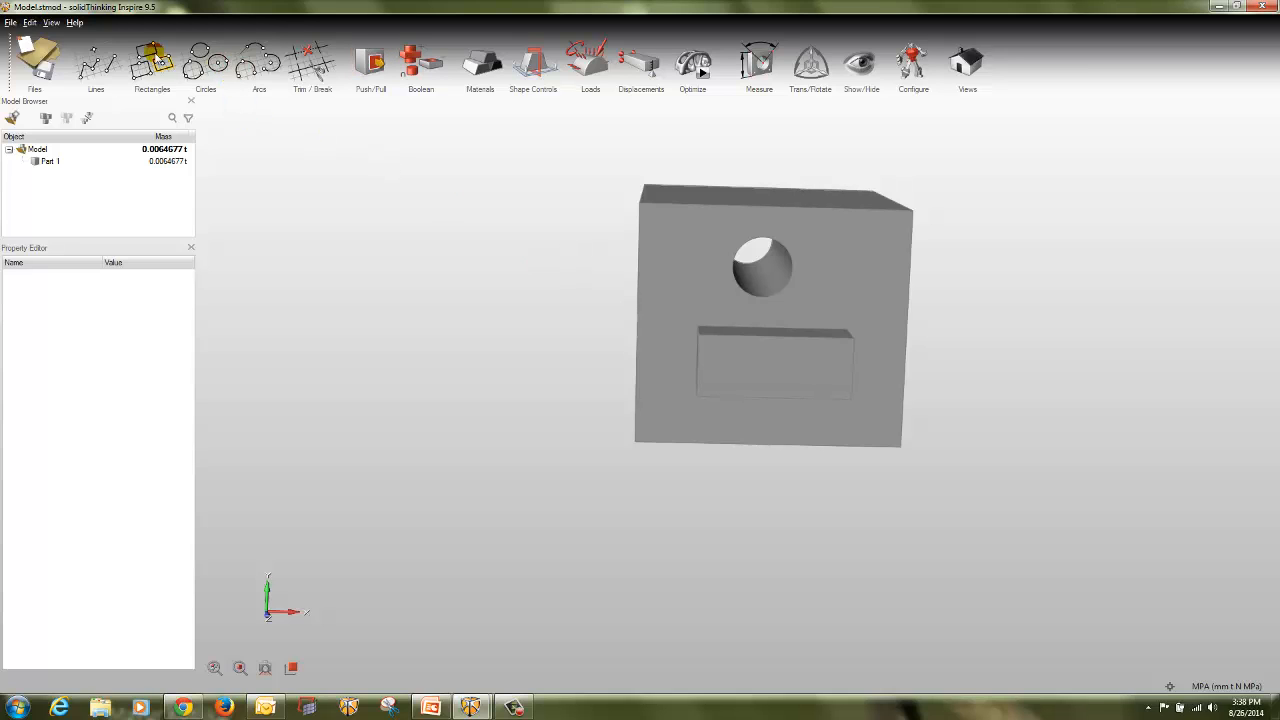
- Sketch two sloping lines on the front face, from near the middle of its top edge down to each side edge
left_click(115, 66)
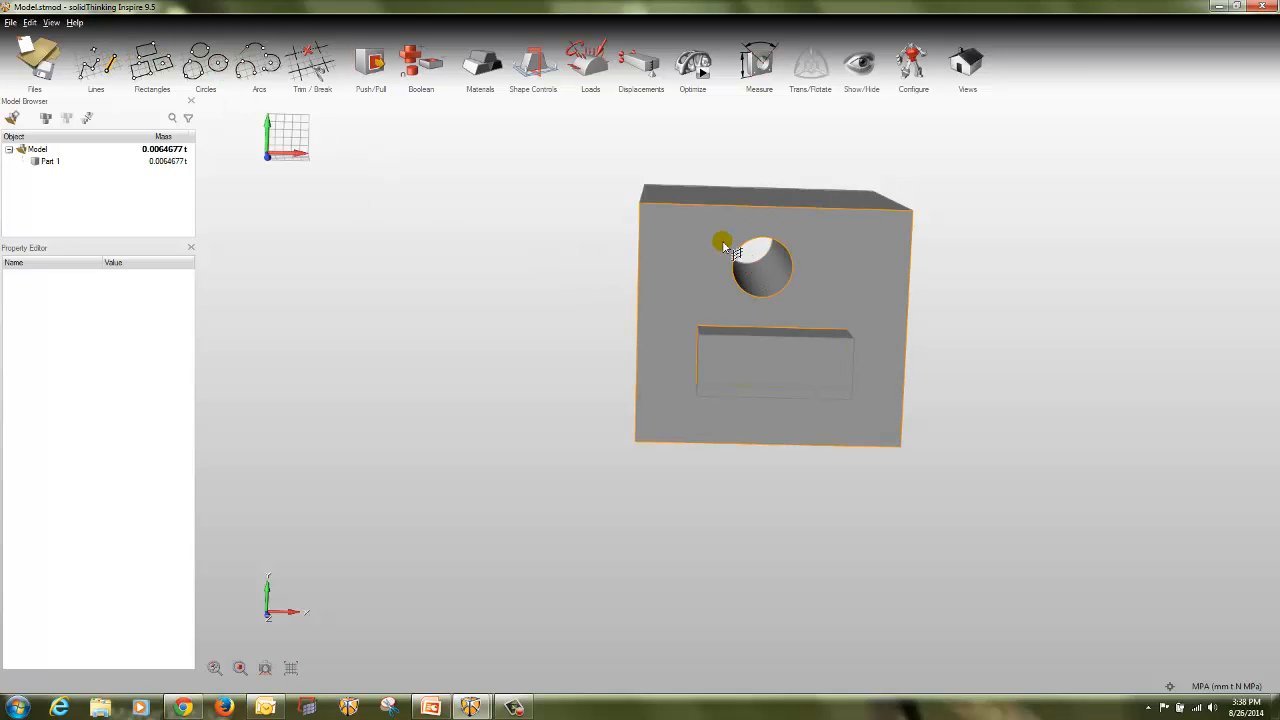
left_click(762, 207)
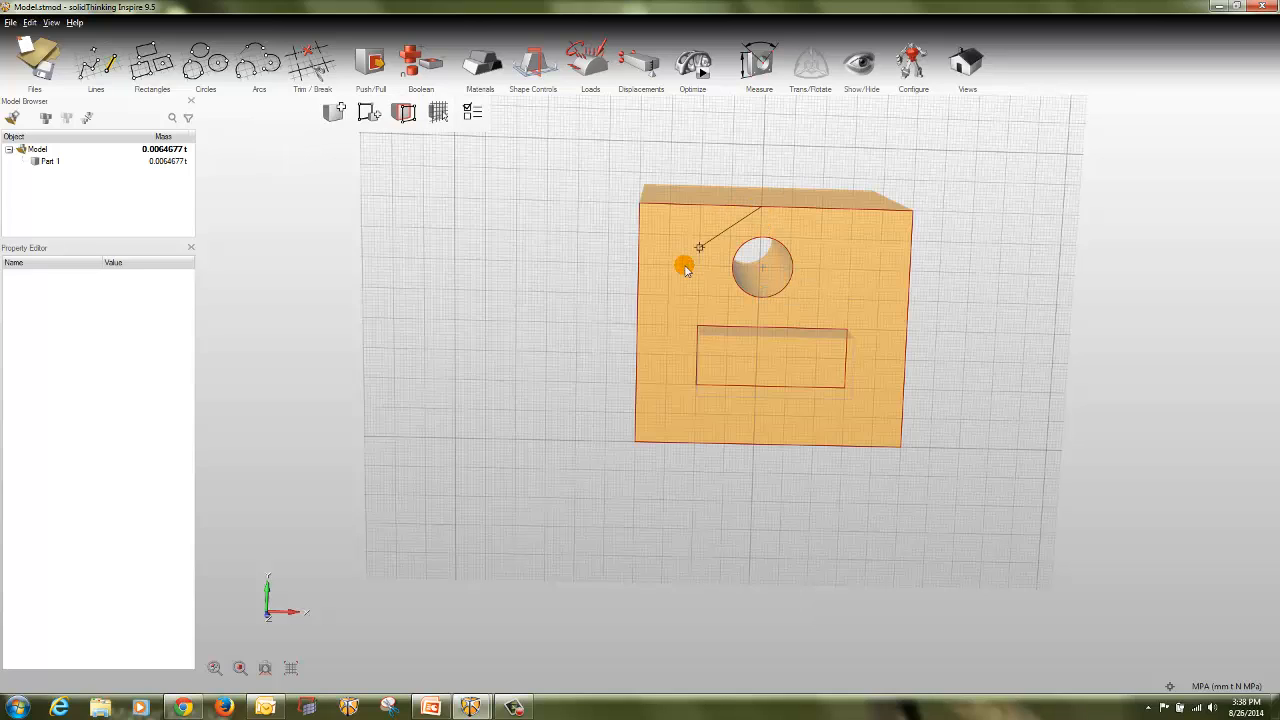
left_click(641, 292)
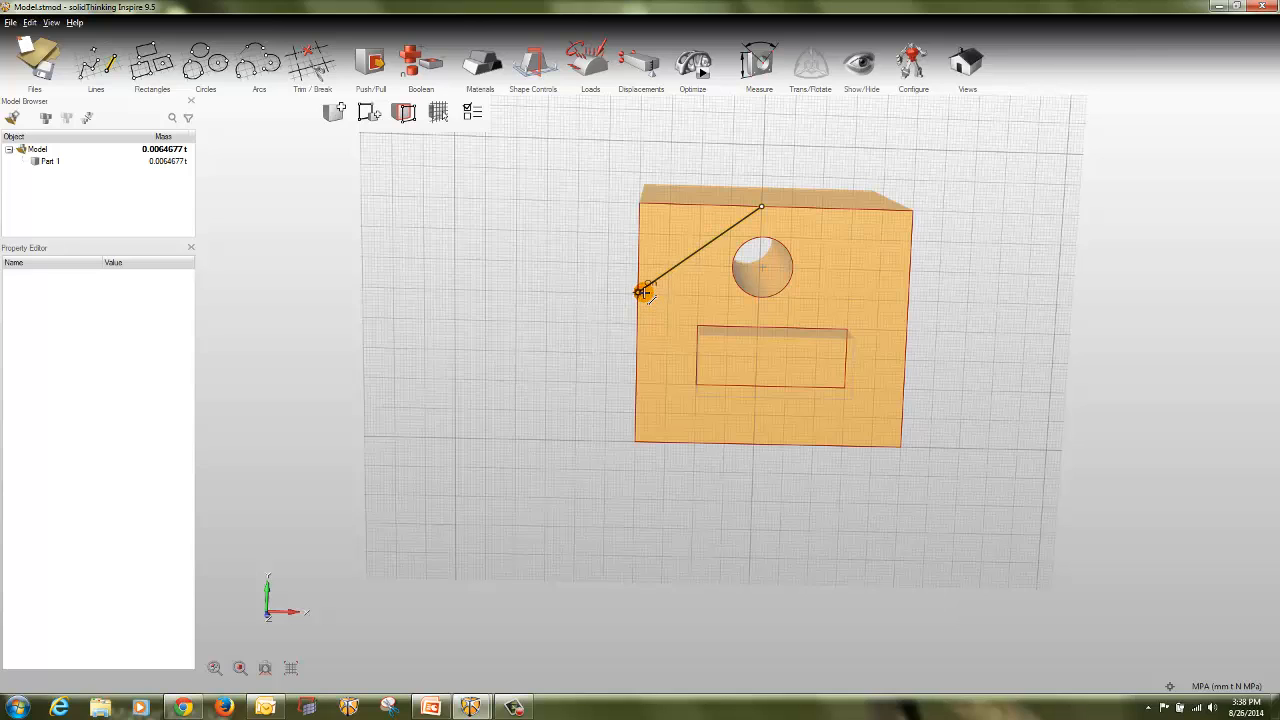
left_click(762, 207)
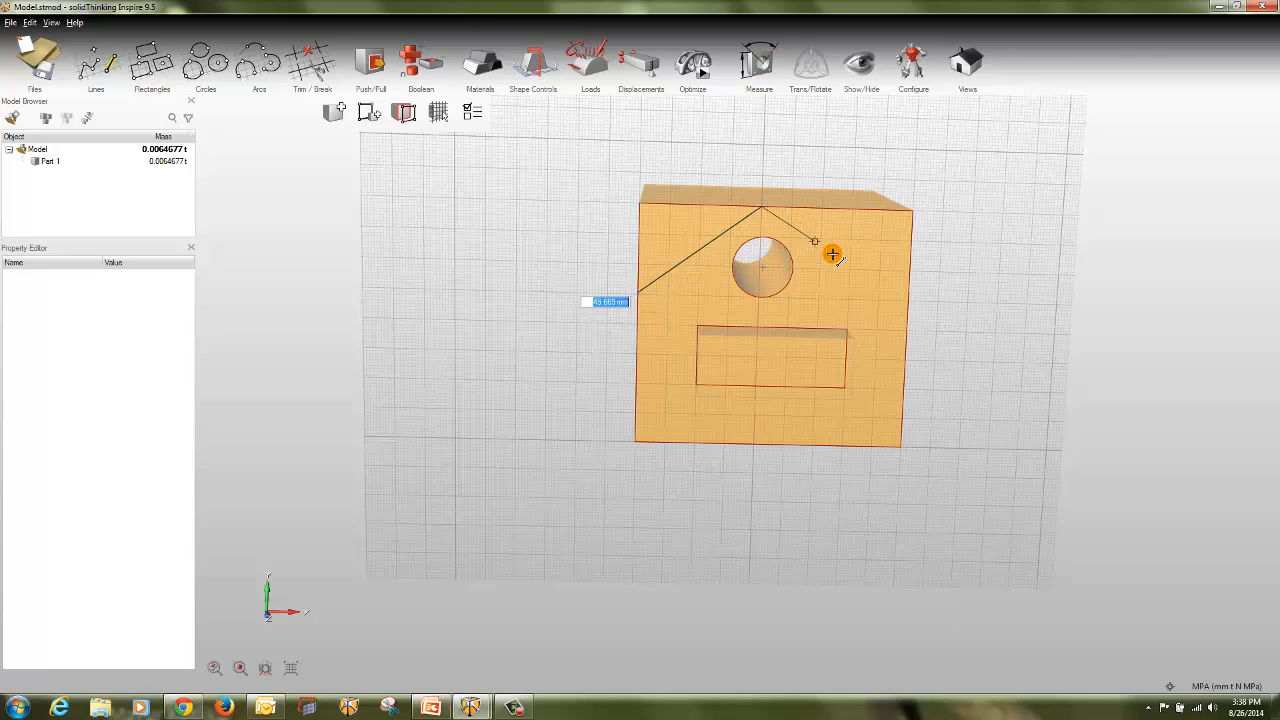
left_click(906, 291)
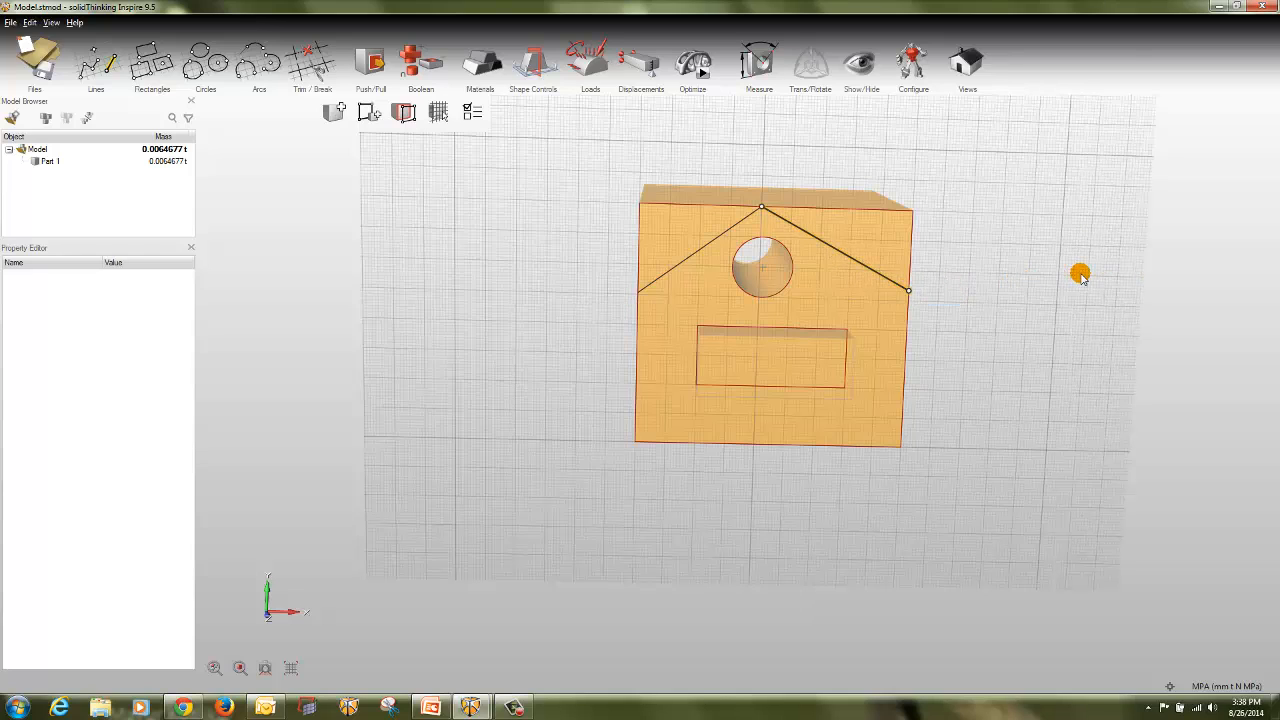
key("Escape")
- Push/Pull both upper triangular corner regions back through the full block depth to cut them away, leaving a roof-shaped top
key("p")
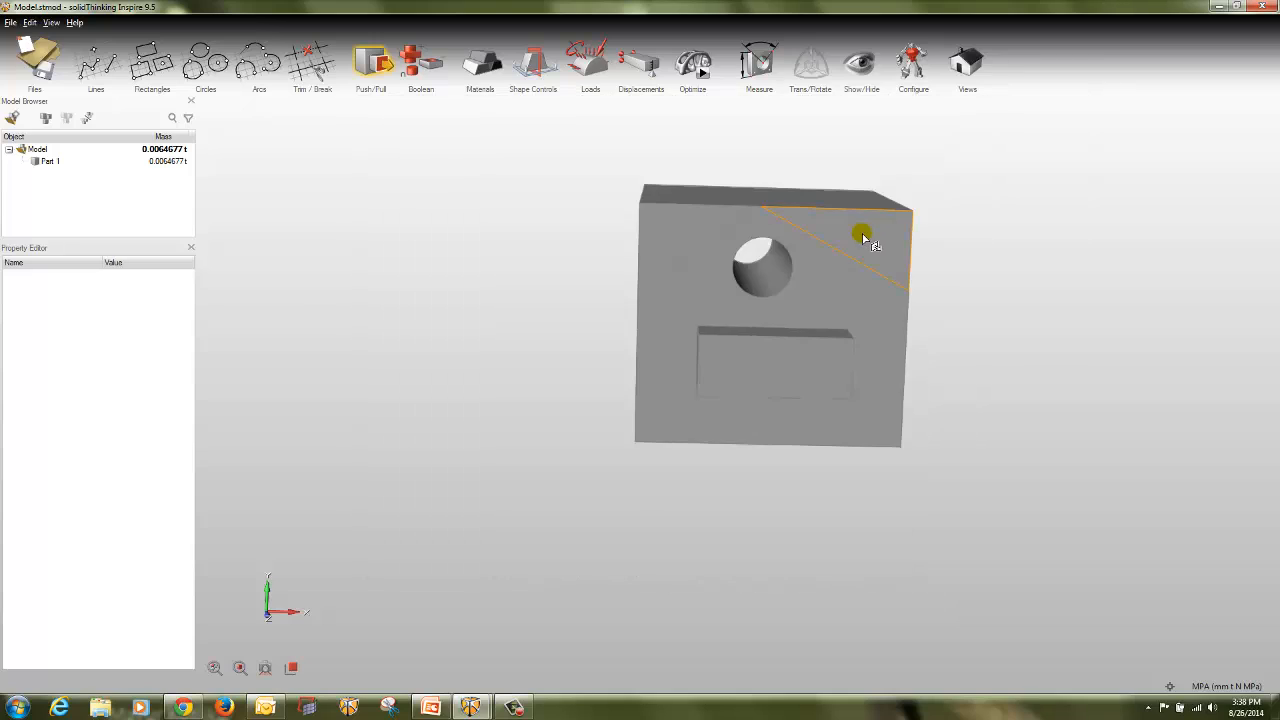
left_click_drag(857, 237, 846, 126)
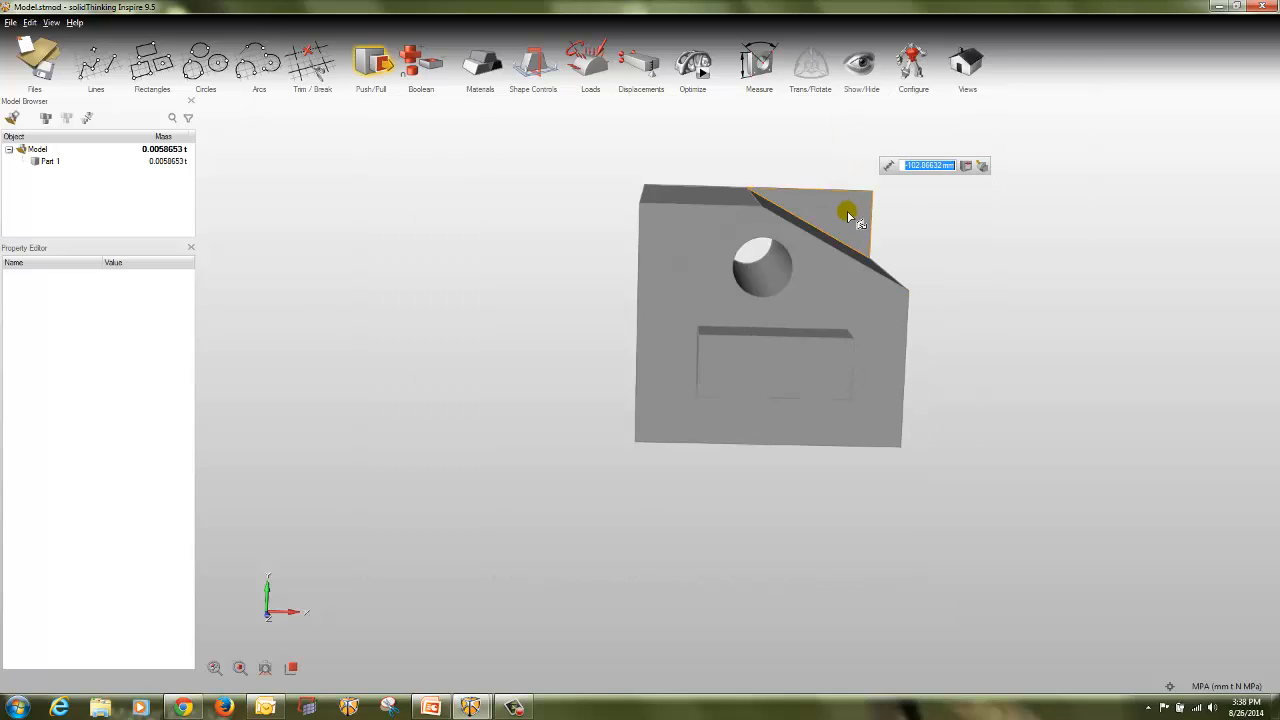
left_click_drag(848, 213, 822, 151)
left_click_drag(688, 232, 619, 132)
left_click_drag(657, 206, 686, 197)
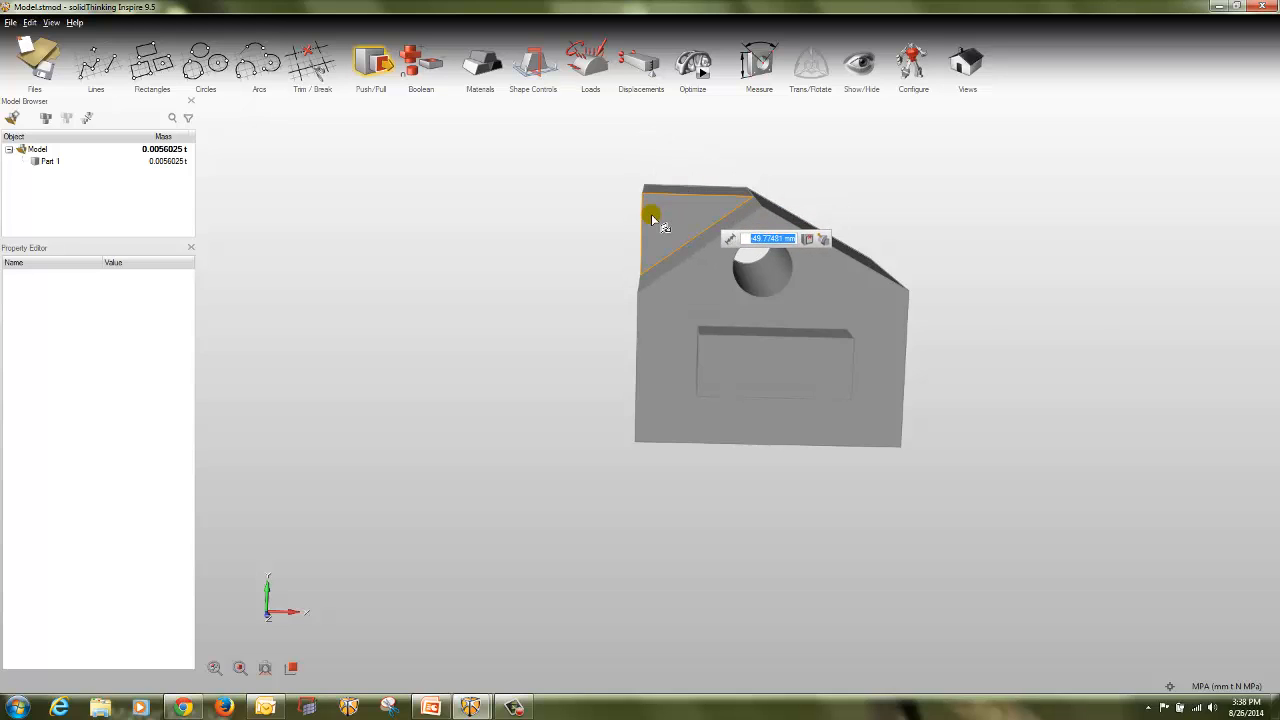
middle_click_drag(589, 308, 604, 237)
left_click_drag(604, 237, 602, 237)
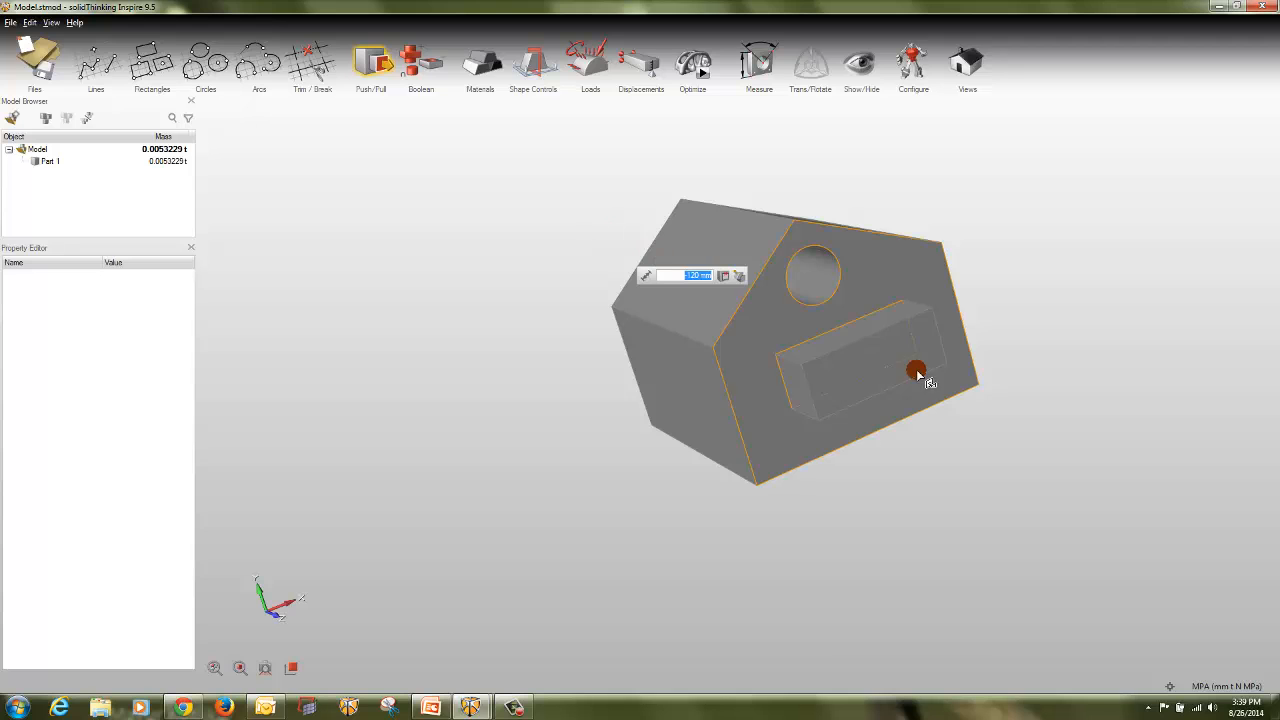
middle_click_drag(984, 447, 1023, 396)
key("Escape")
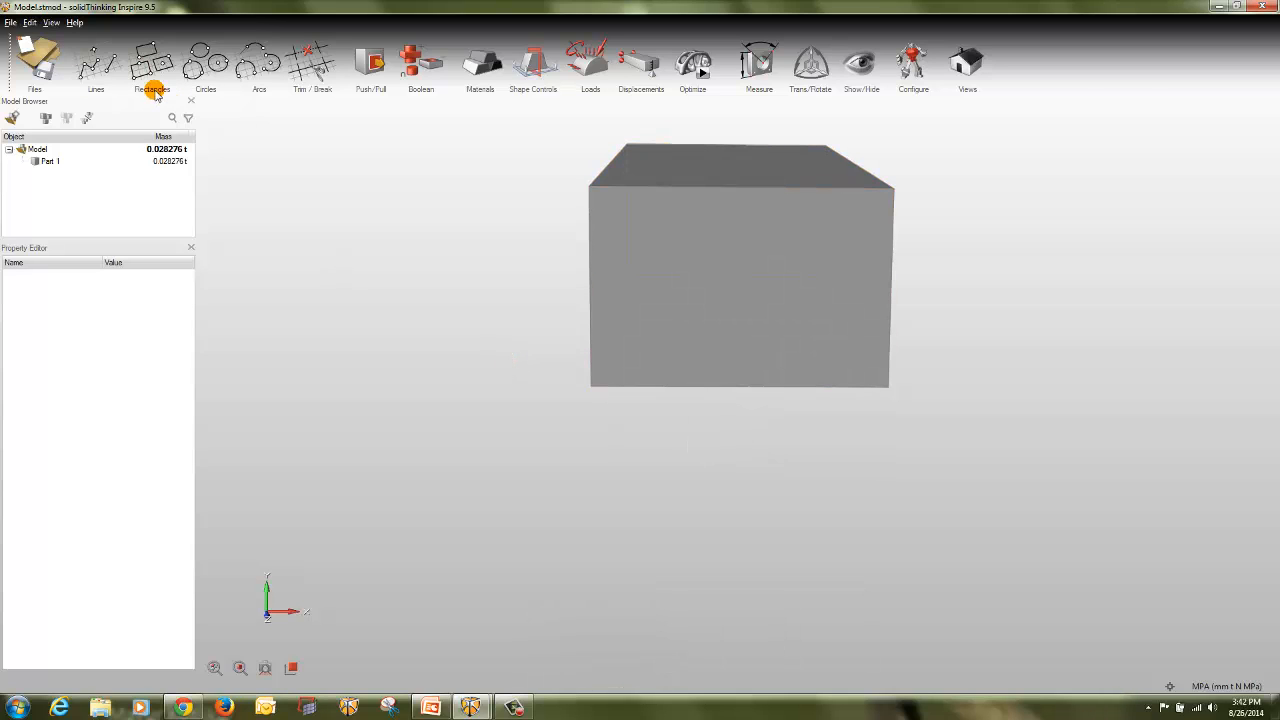
- Start a sketch on the block's front face and create a new part for it
left_click(148, 51)
left_click(152, 52)
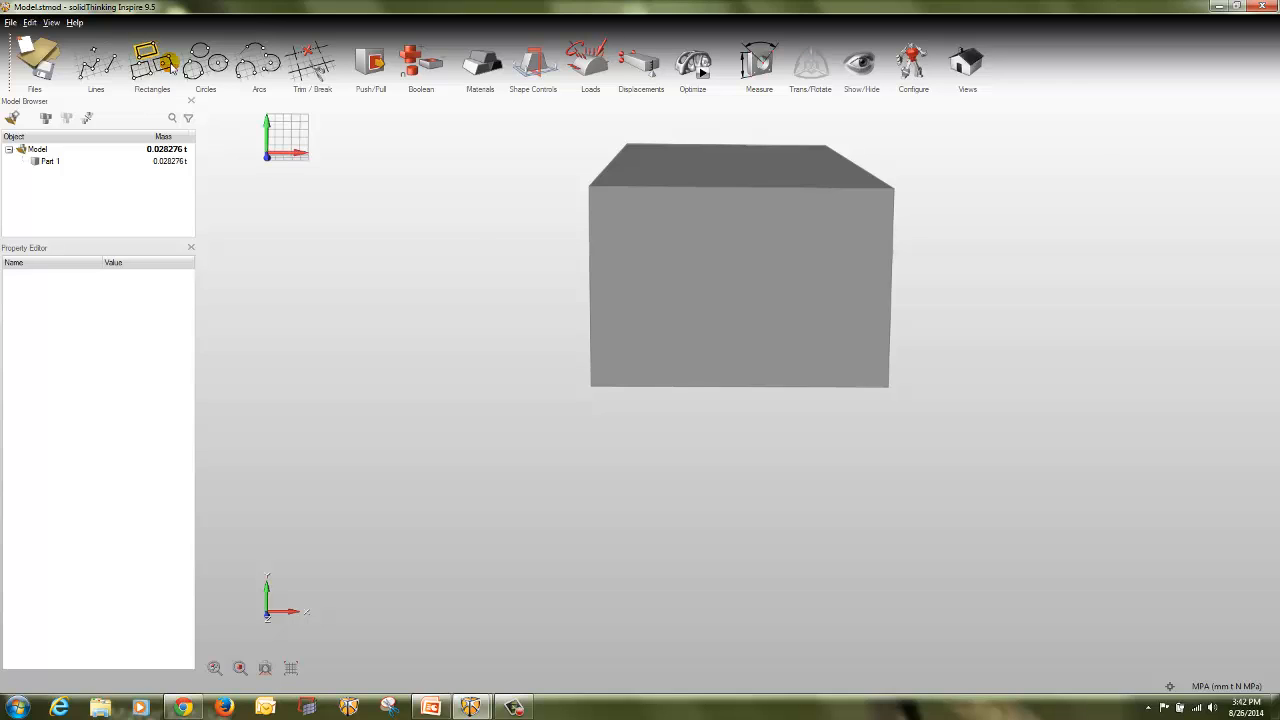
left_click(650, 261)
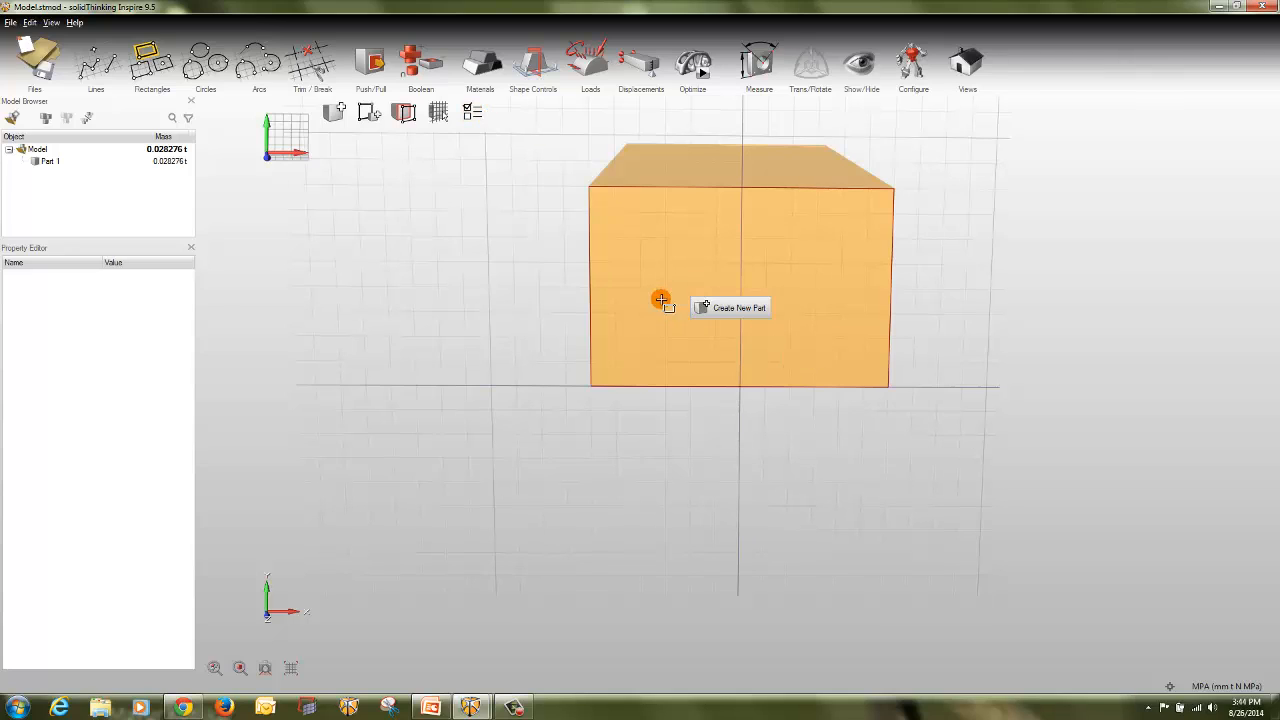
left_click(706, 308)
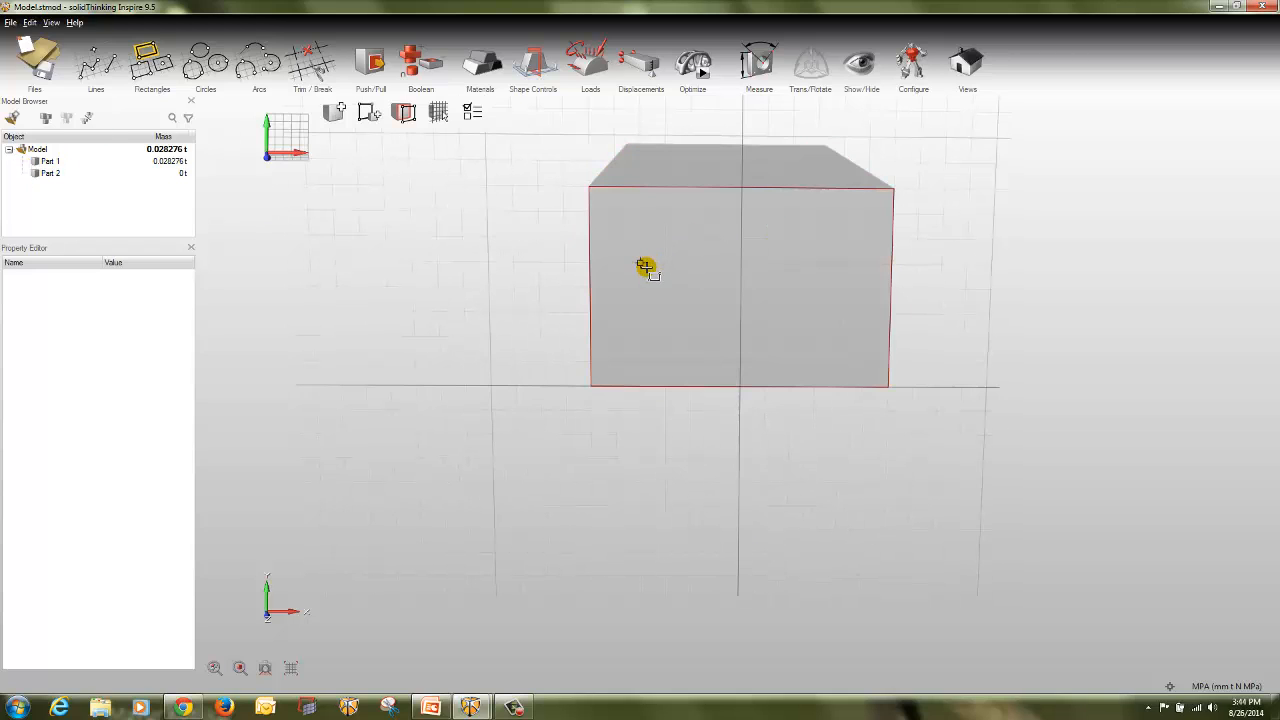
- Sketch two circles about 40 mm in diameter side by side at mid-height on the block's front face
left_click(211, 62)
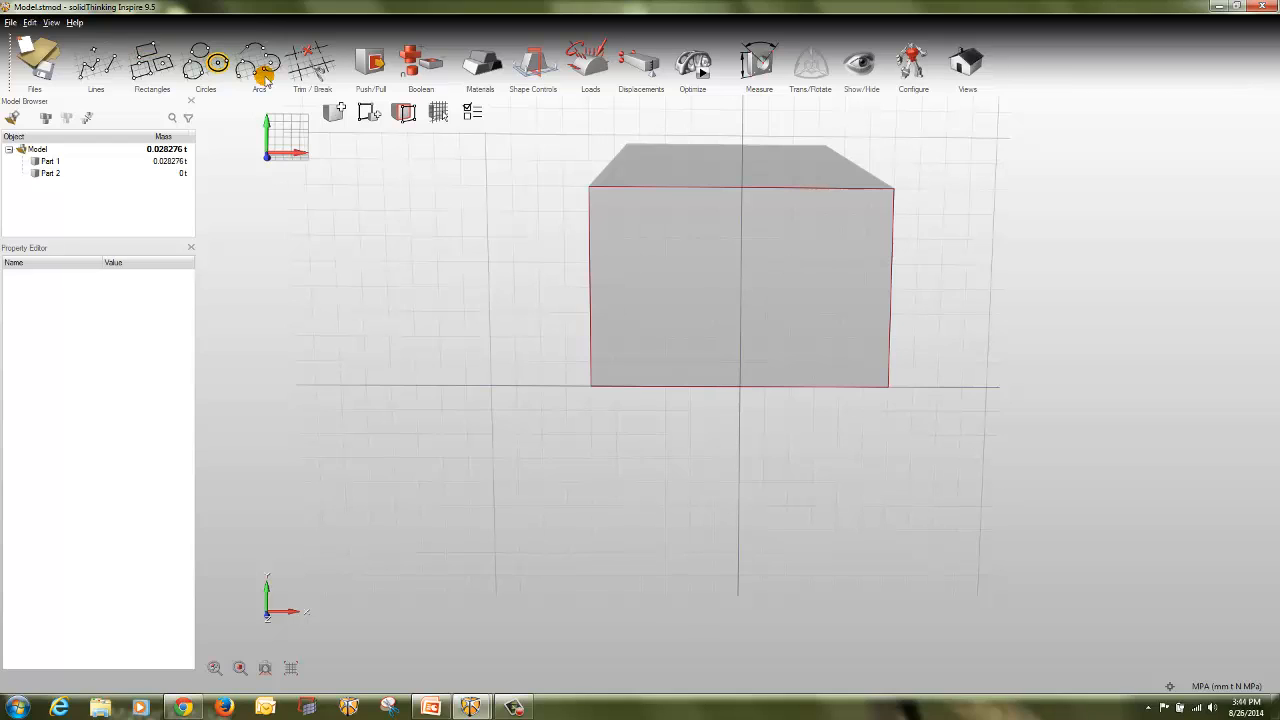
left_click(665, 288)
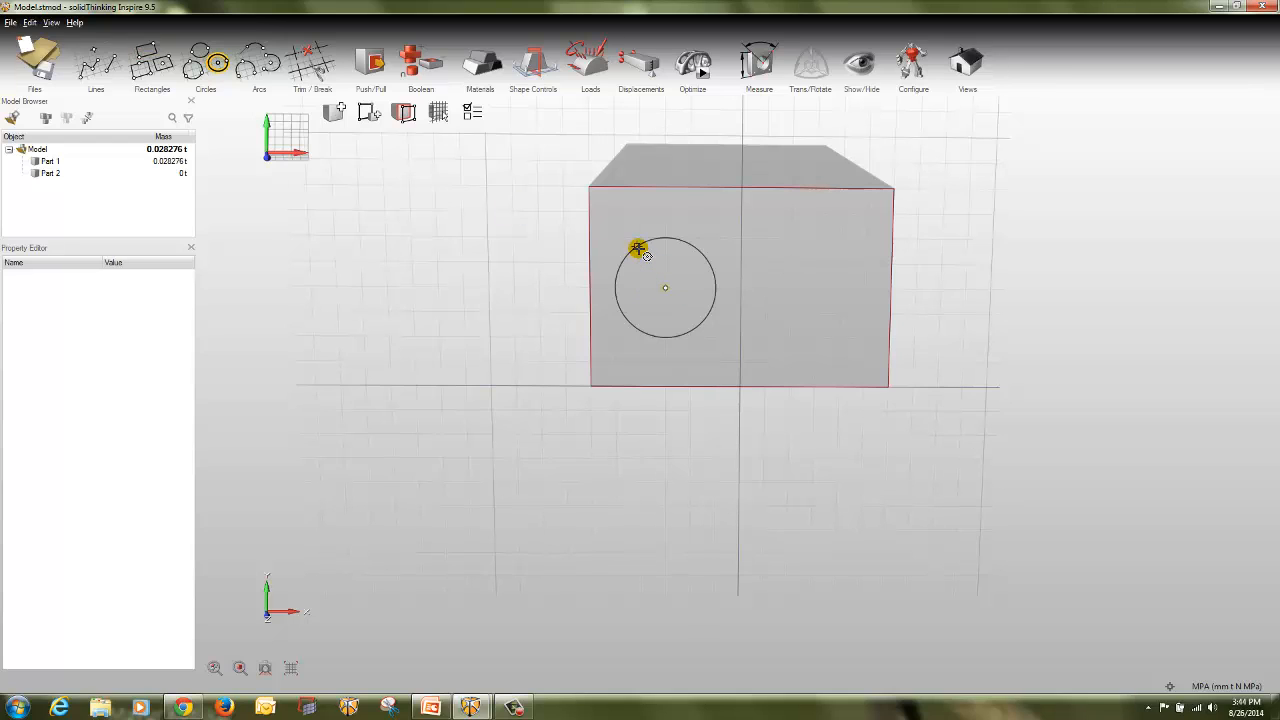
left_click(640, 250)
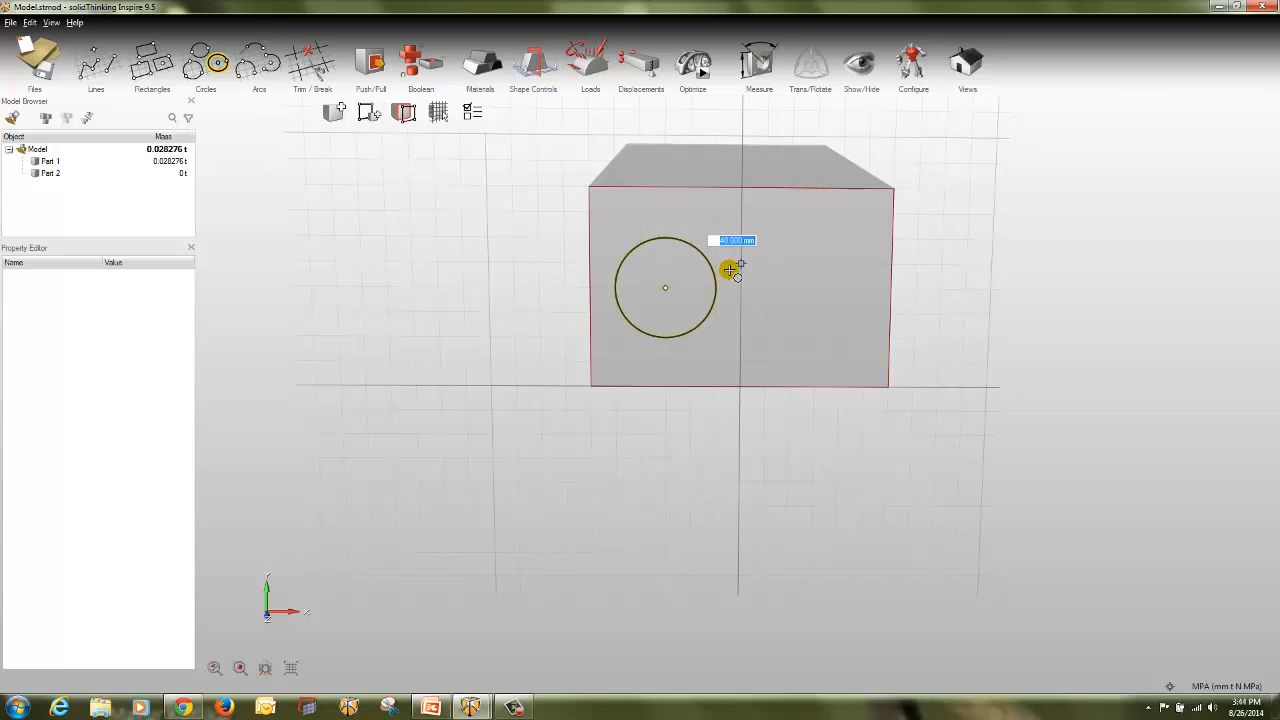
key("Escape")
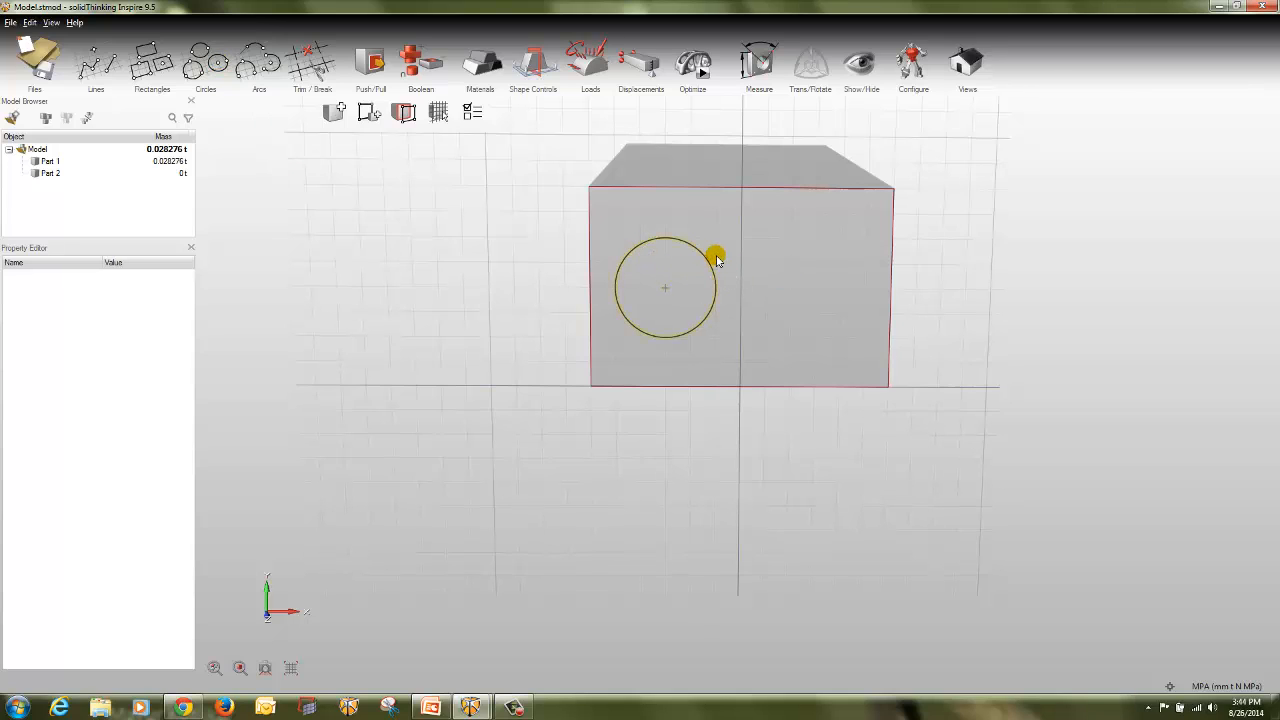
left_click(221, 63)
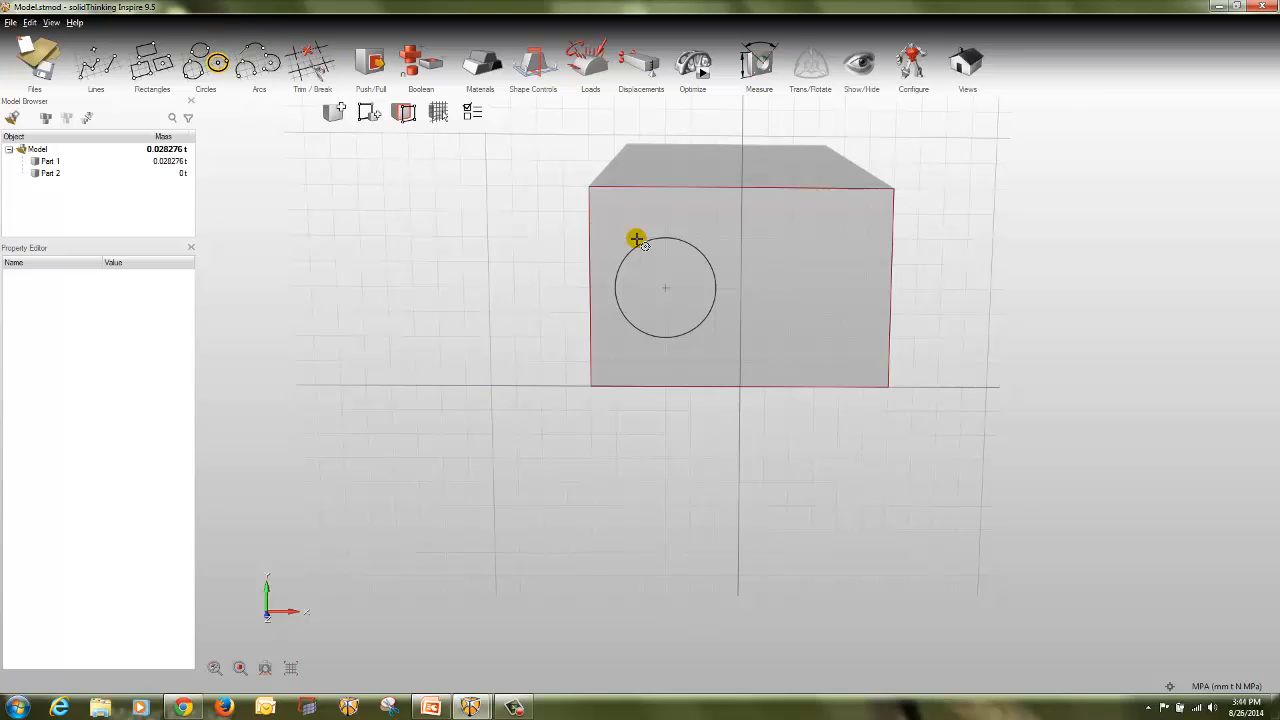
left_click(816, 289)
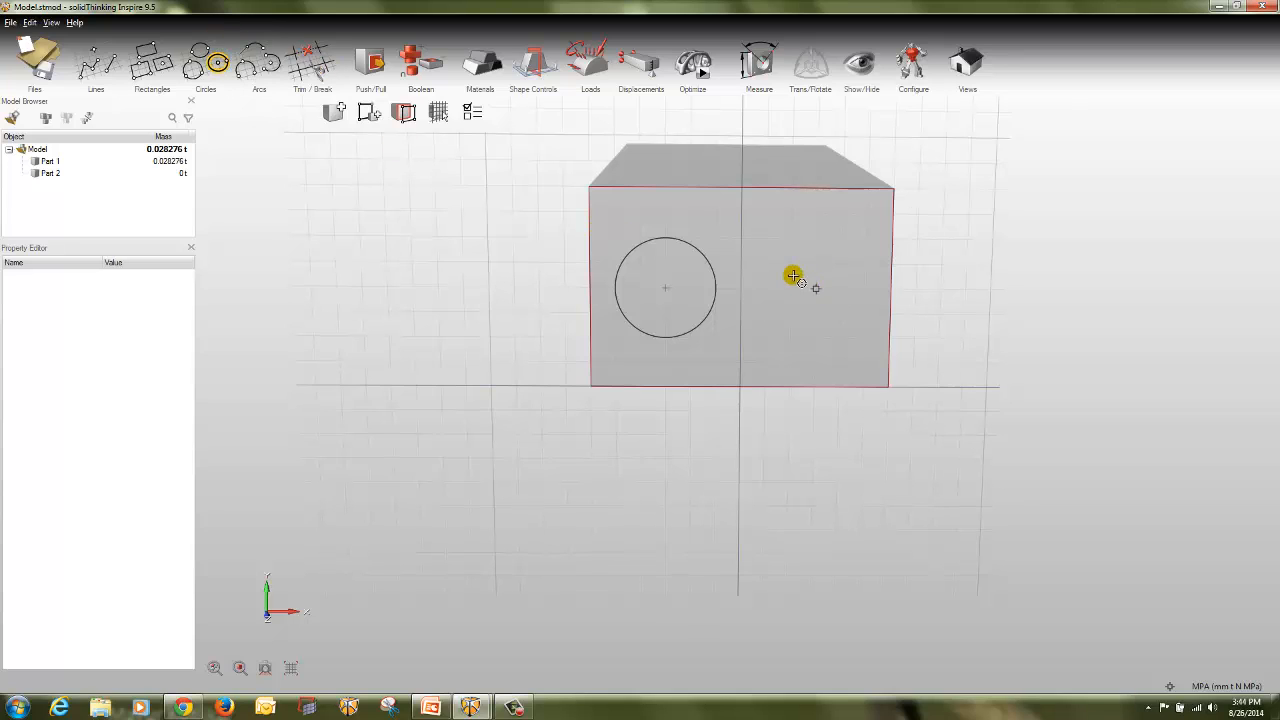
left_click(786, 254)
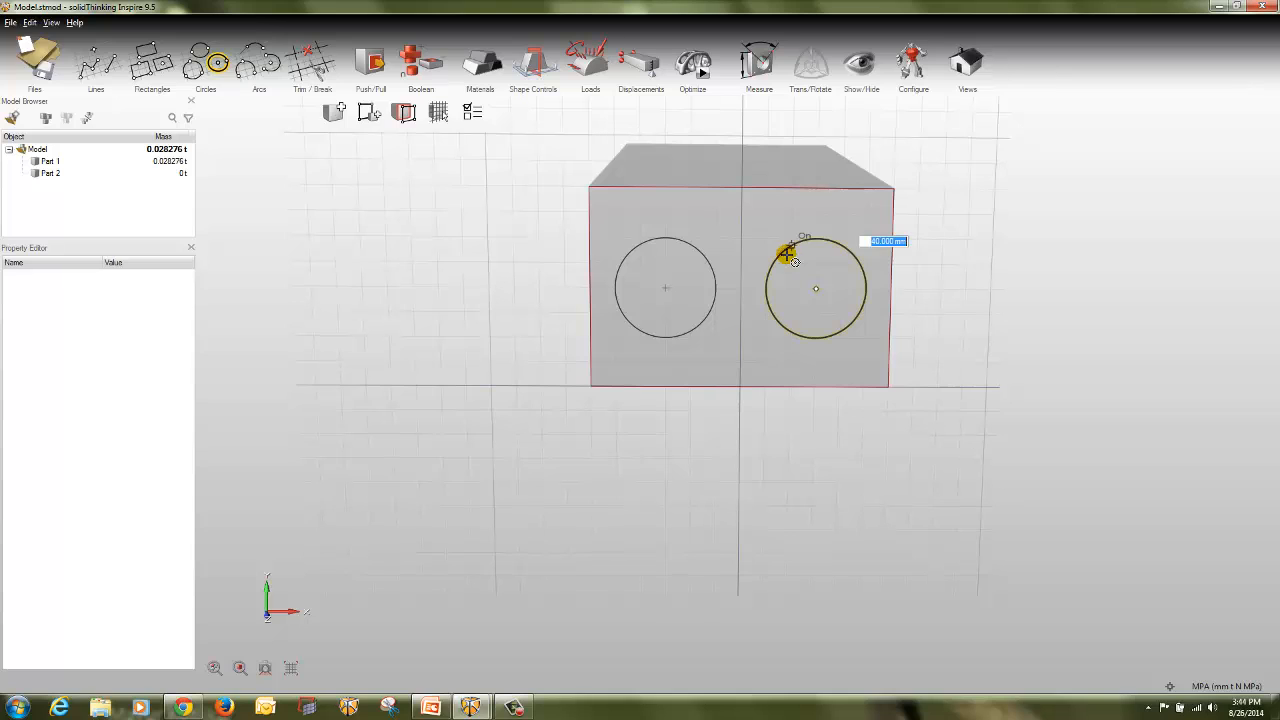
right_click(931, 280)
- Push/Pull the left circle outward 55 mm and try to push the right circle inward through the block
key("p")
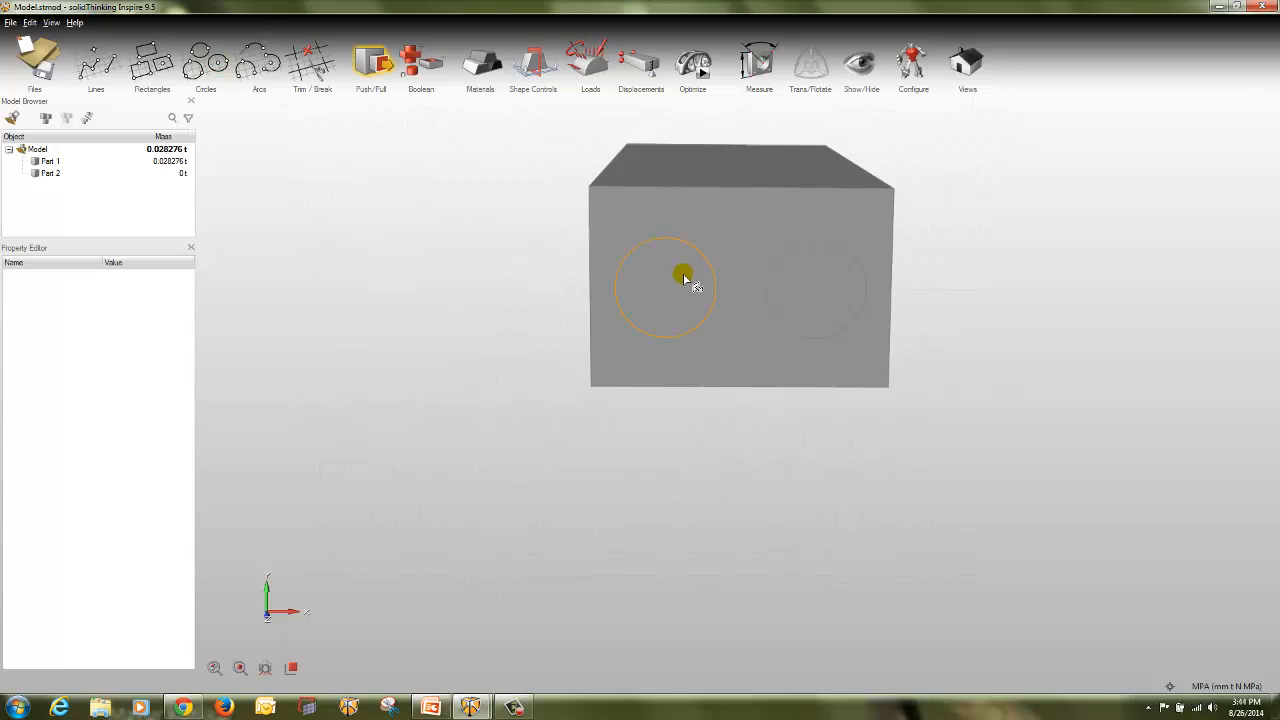
left_click_drag(686, 274, 680, 292)
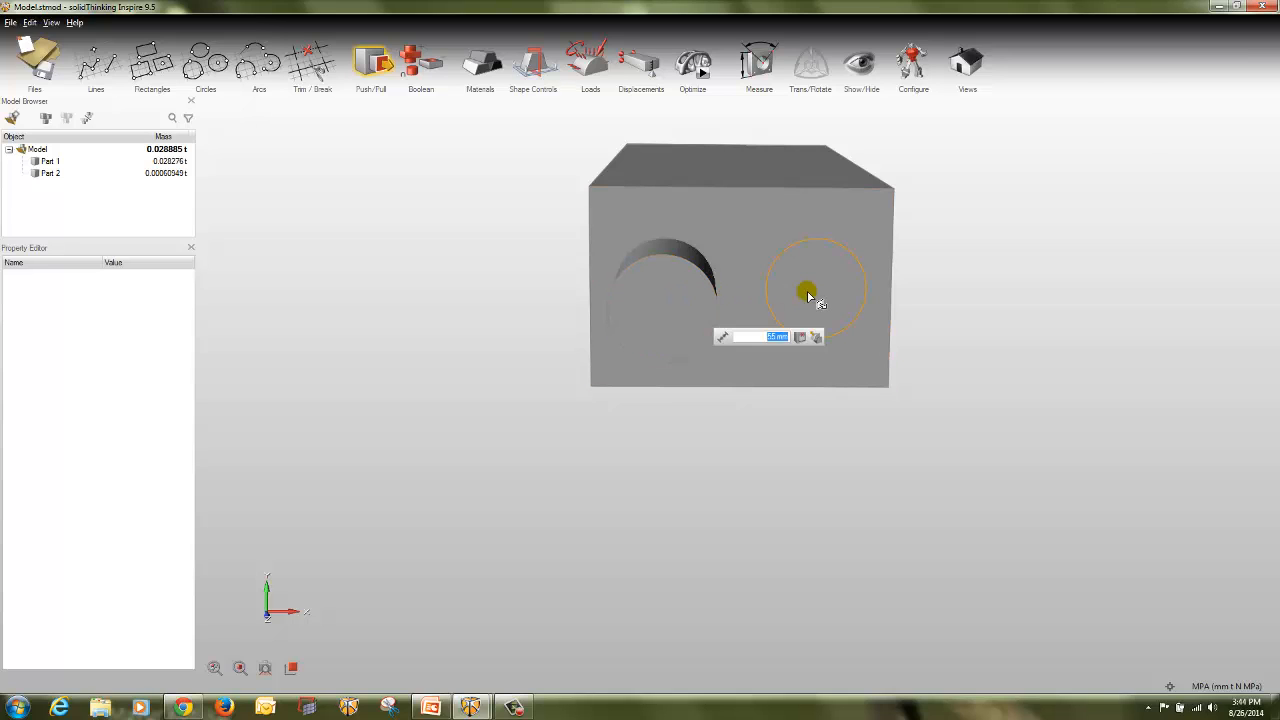
left_click_drag(810, 294, 788, 151)
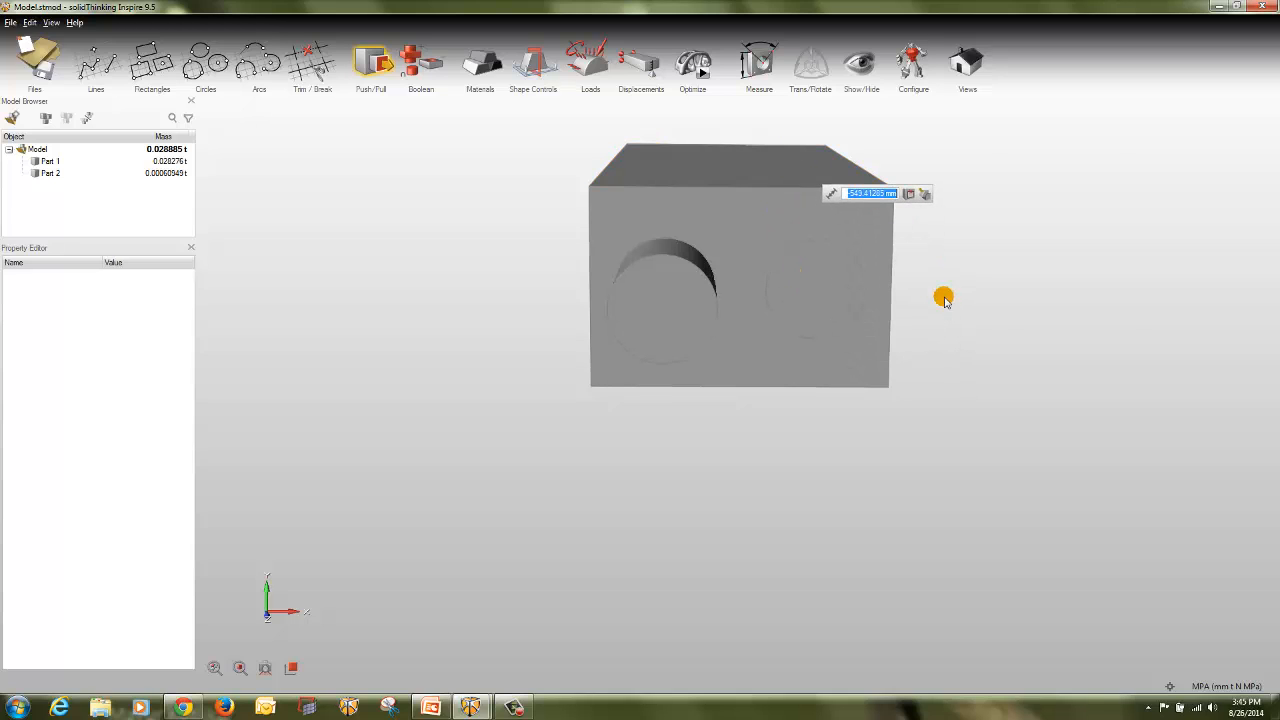
left_click_drag(839, 297, 806, 135)
right_click(957, 301)
right_click(957, 301)
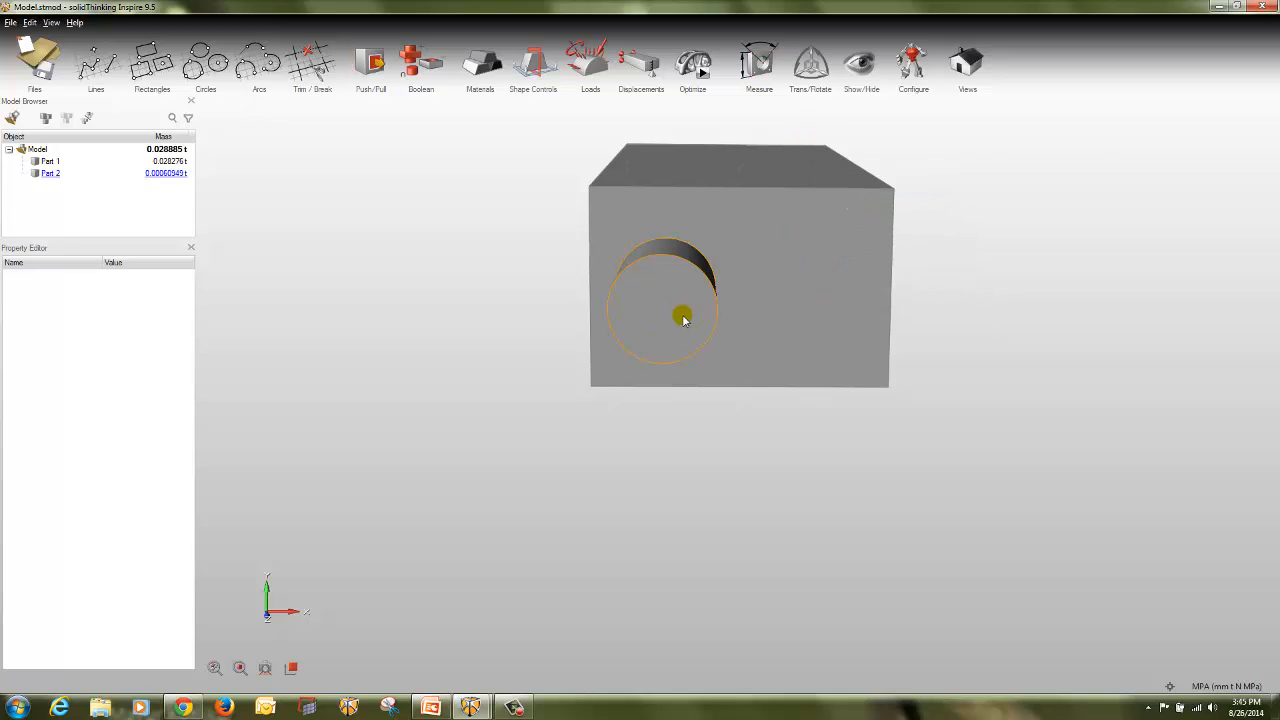
- Move the block up and away from the cylinder to separate the two parts
mouse_move(714, 400)
right_mouse_down()
mouse_move(766, 417)
mouse_move(830, 395)
mouse_move(946, 394)
mouse_move(600, 375)
right_mouse_up()
left_click_drag(568, 363, 576, 412)
left_click_drag(686, 414, 595, 281)
left_click(895, 390)
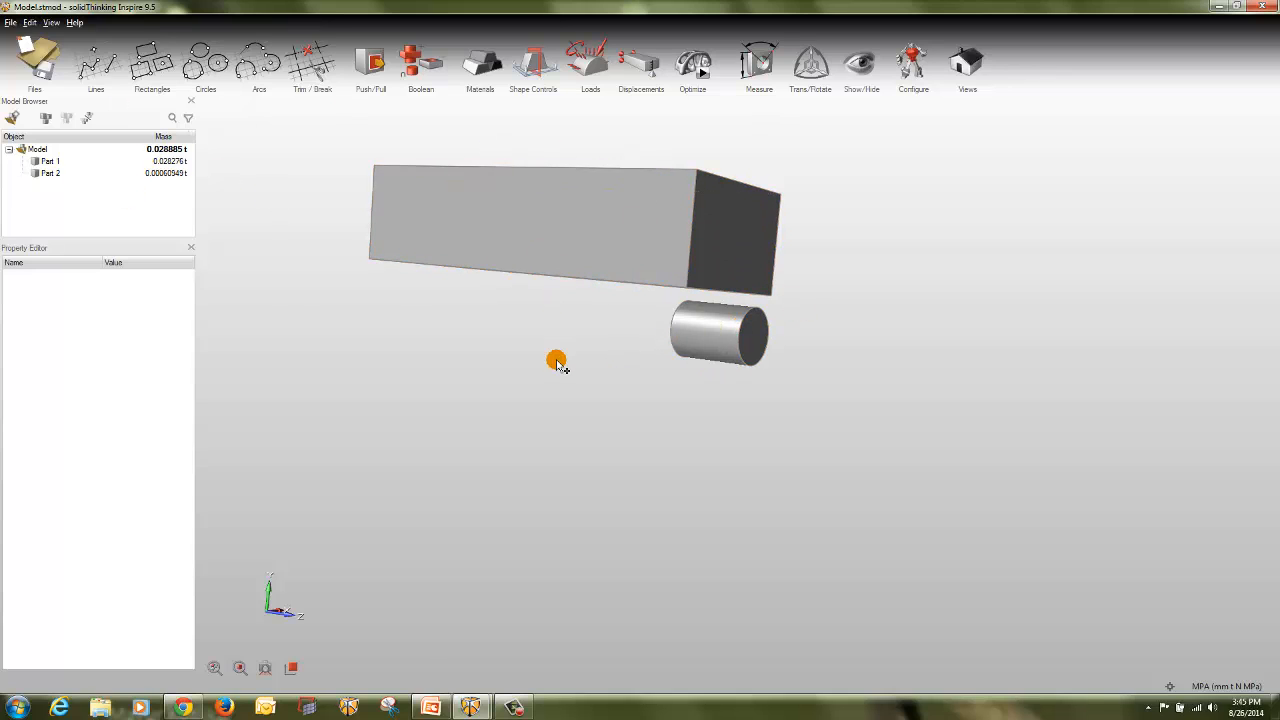
- Undo the block move and the Push/Pull operations, back to the two sketched circles on the front face
key("ctrl+z")
key("ctrl+z")
key("ctrl+z")
key("ctrl+z")
key("ctrl+z")
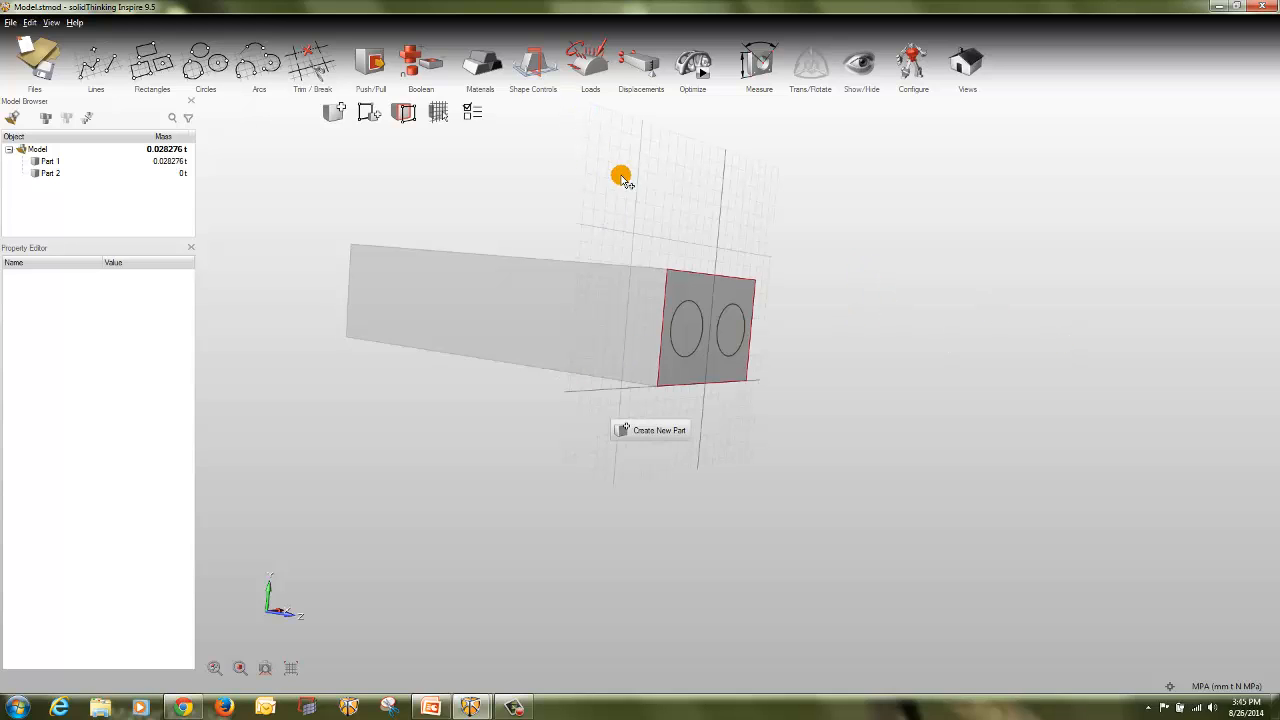
left_click(678, 323)
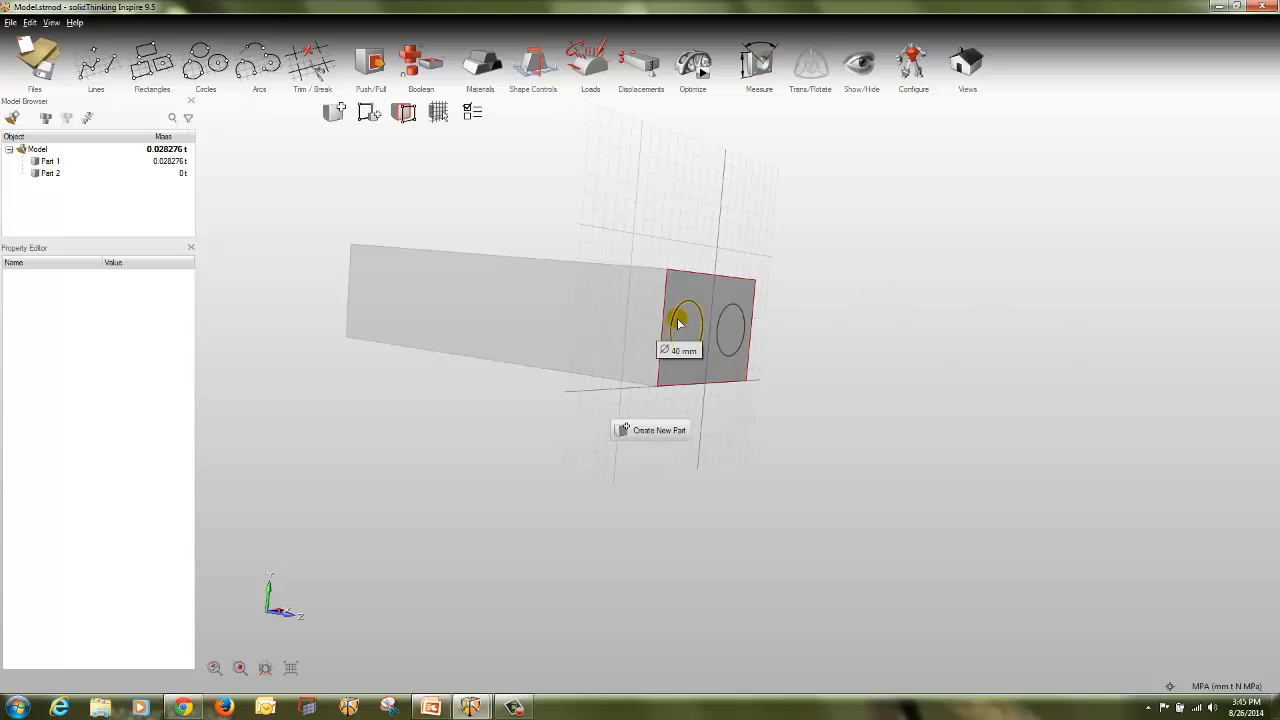
left_click(815, 391)
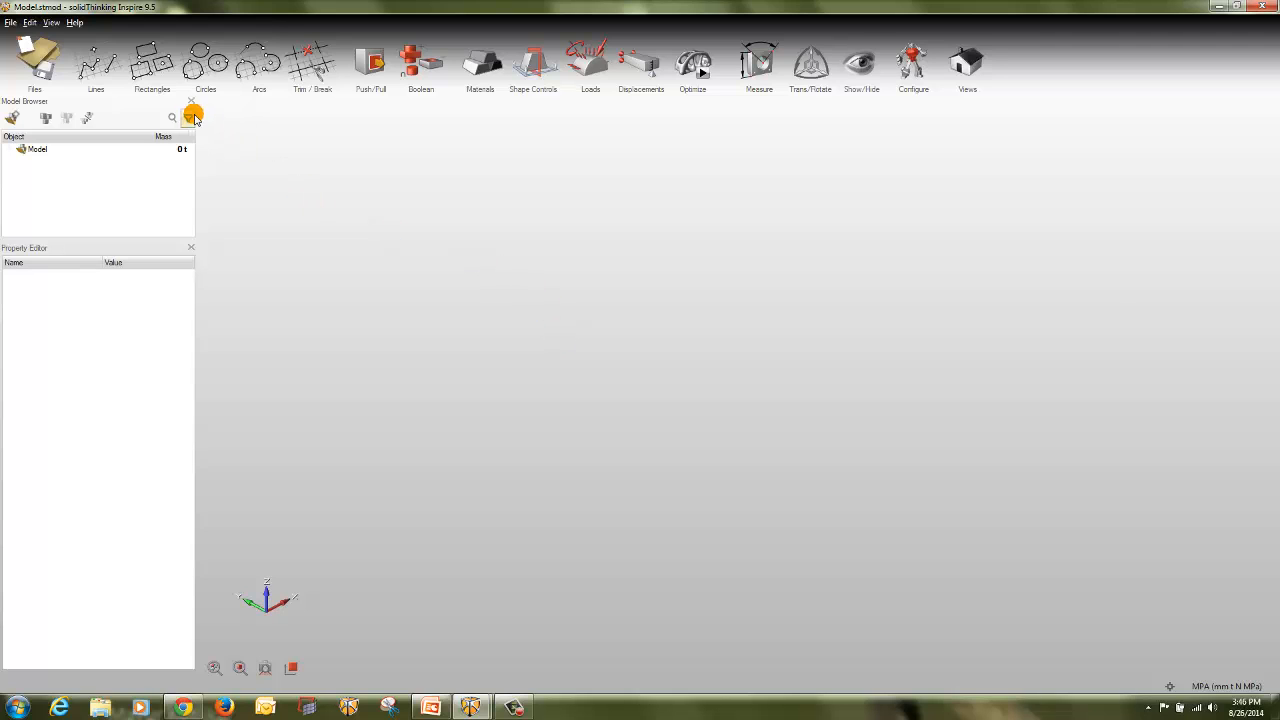
left_click(150, 58)
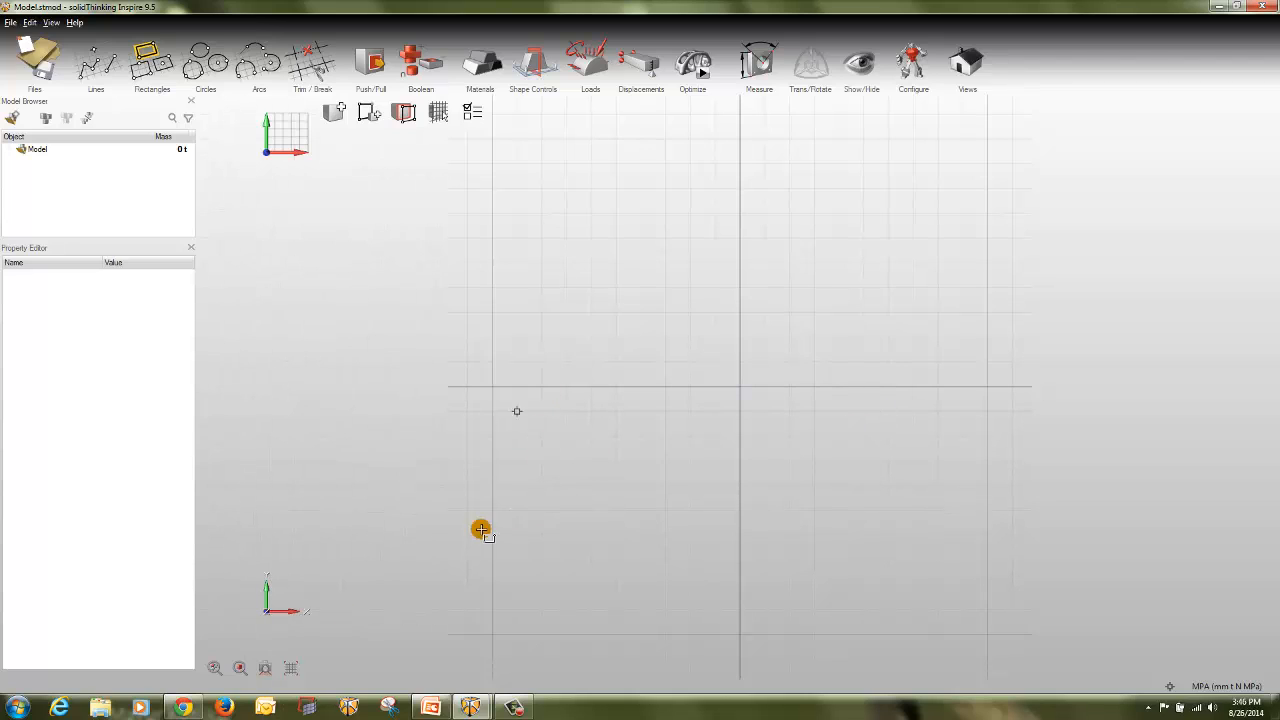
left_click(294, 163)
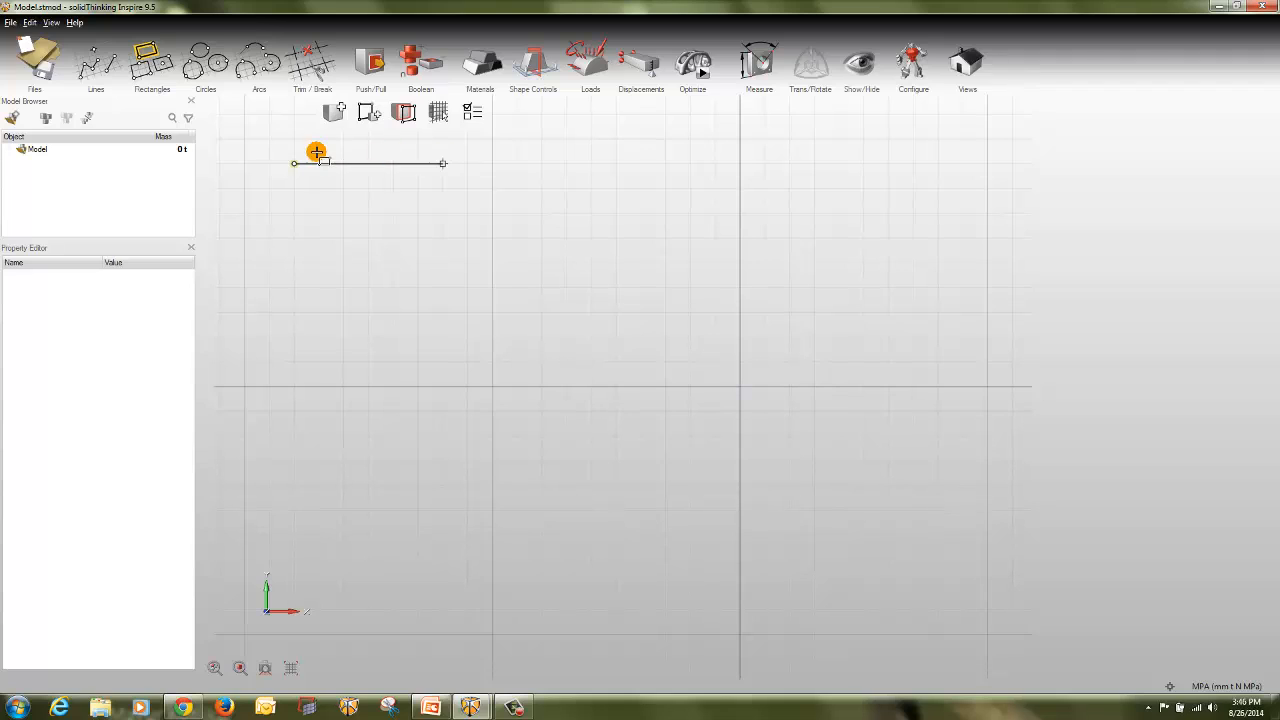
right_click(296, 161)
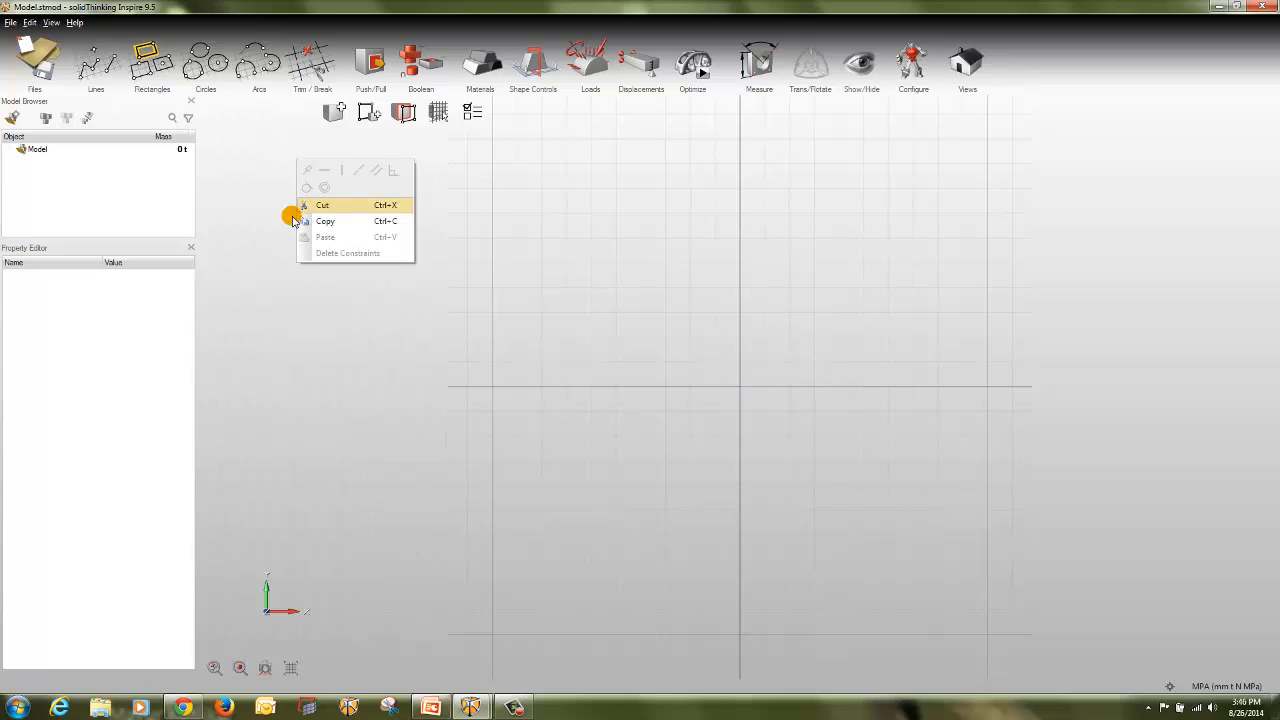
left_click(305, 314)
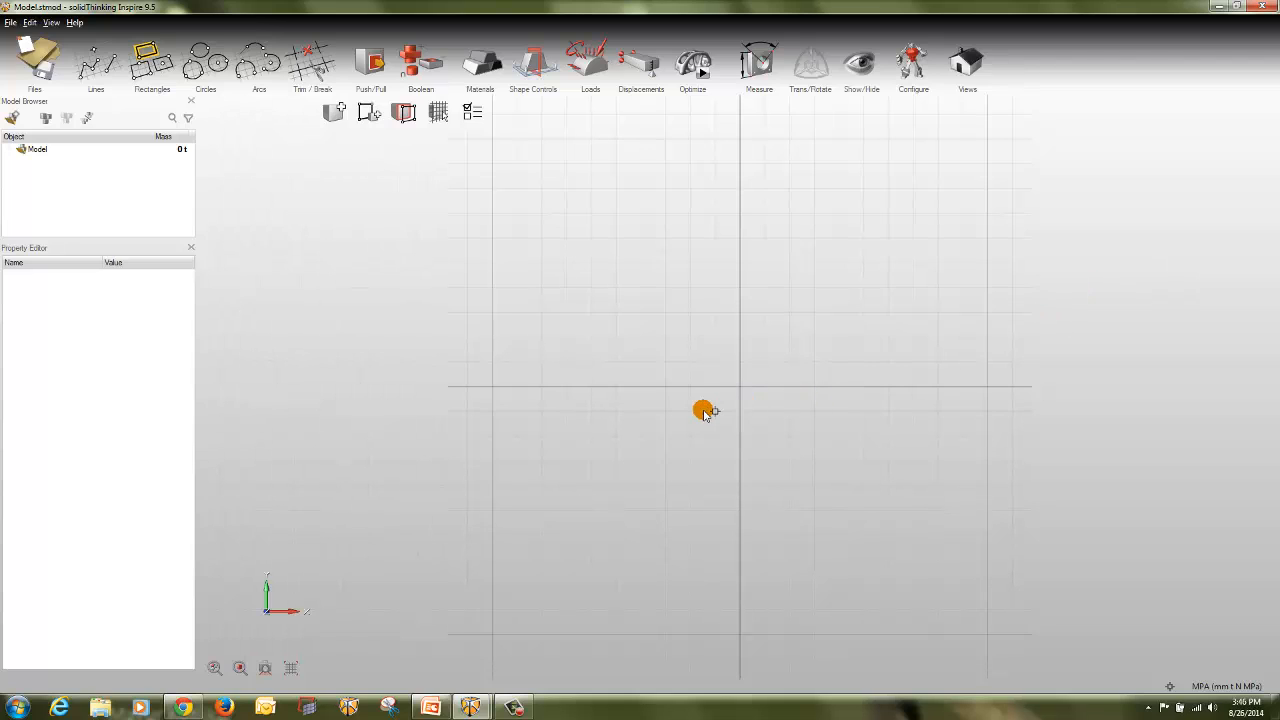
right_click(705, 411)
left_click(371, 400)
right_click(442, 422)
left_click(351, 430)
right_click(311, 421)
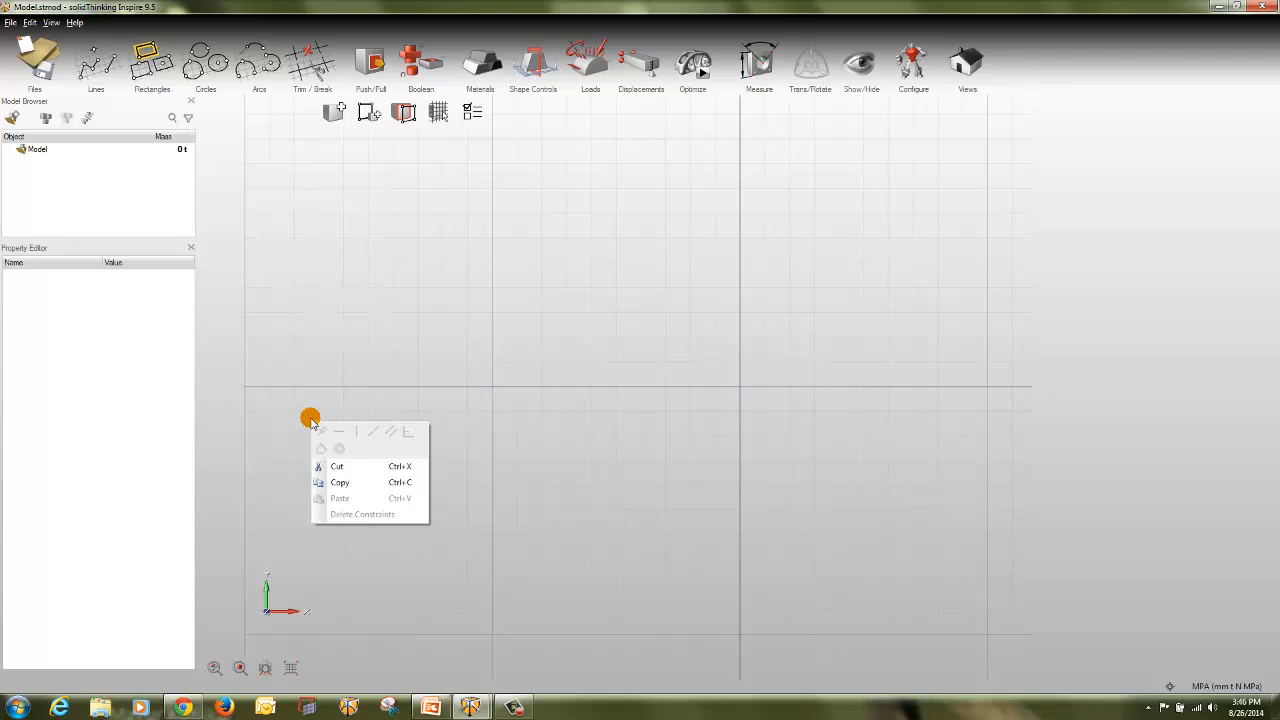
left_click(1100, 370)
right_click(1100, 370)
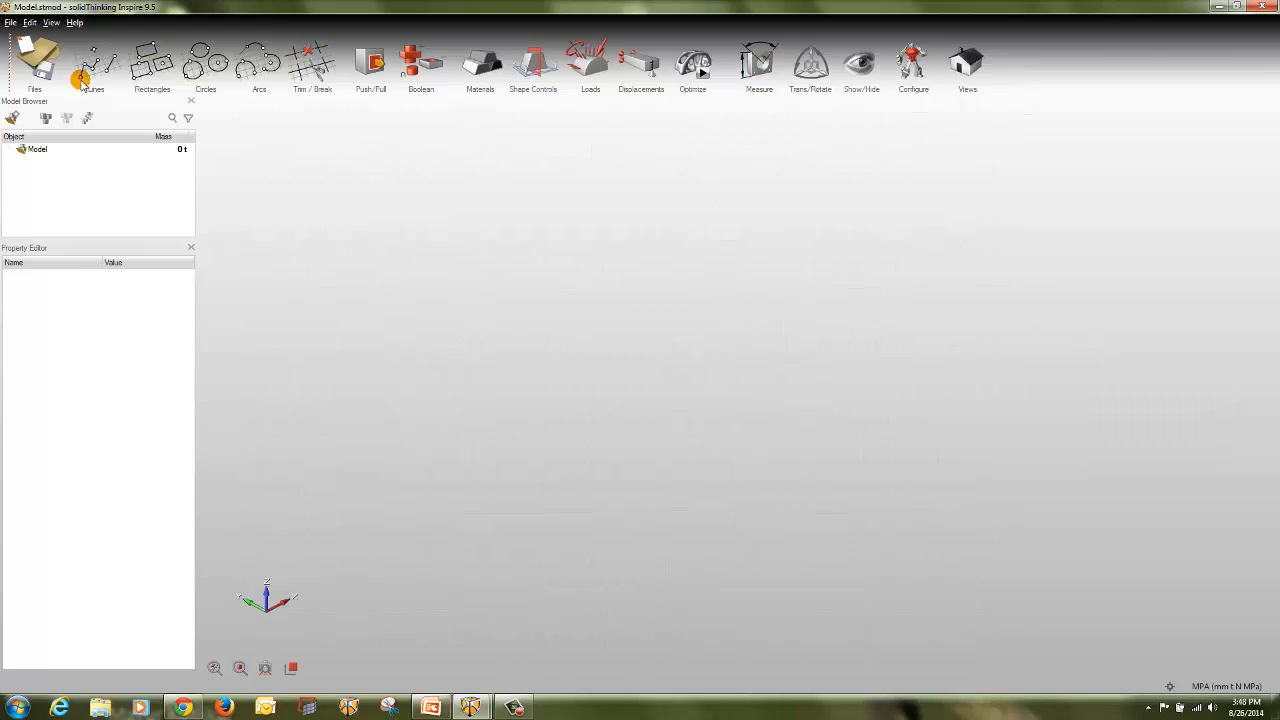
- Start a rectangle sketch, switch the sketch plane between XY and XZ, and settle on the YZ plane
left_click(152, 50)
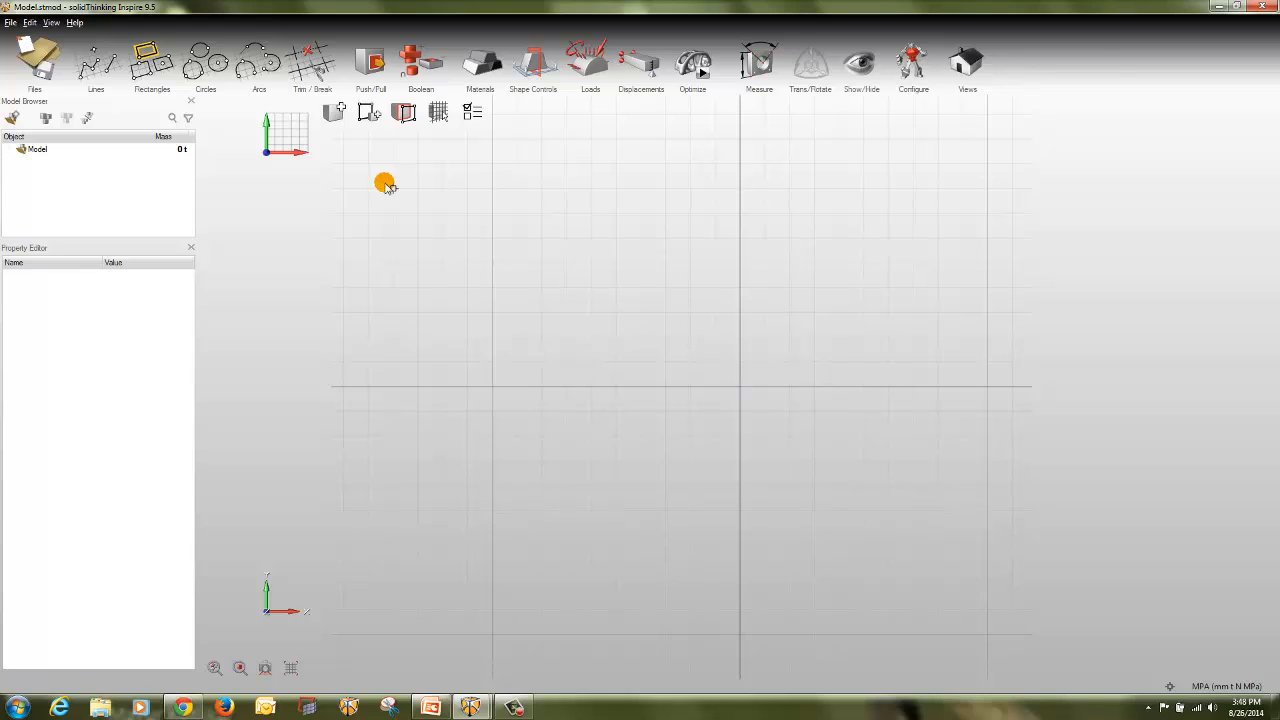
left_click(295, 152)
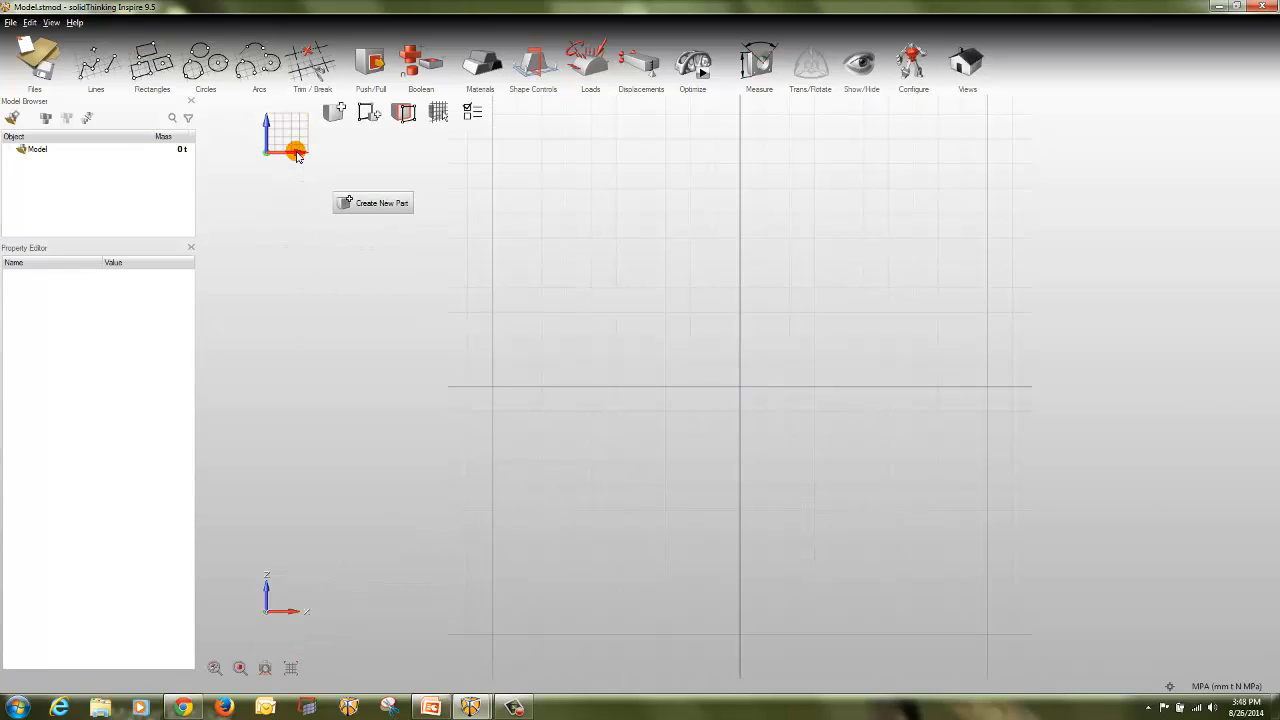
left_click(268, 140)
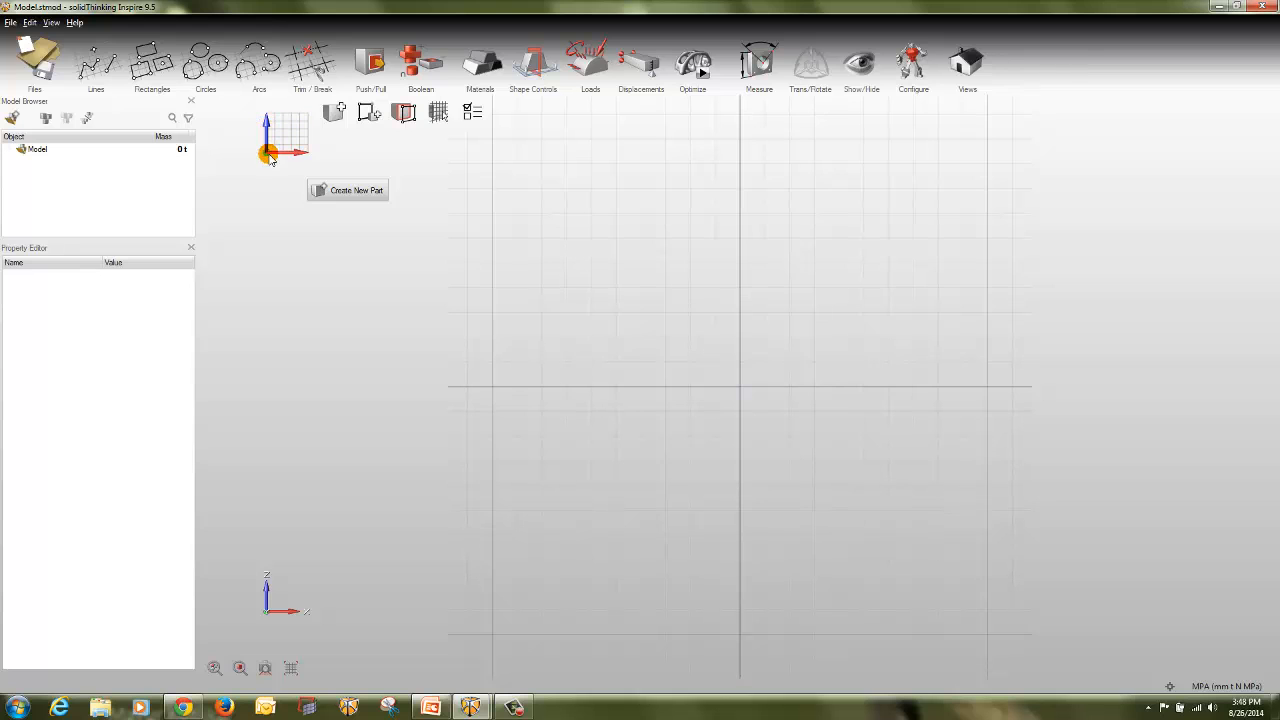
left_click(266, 151)
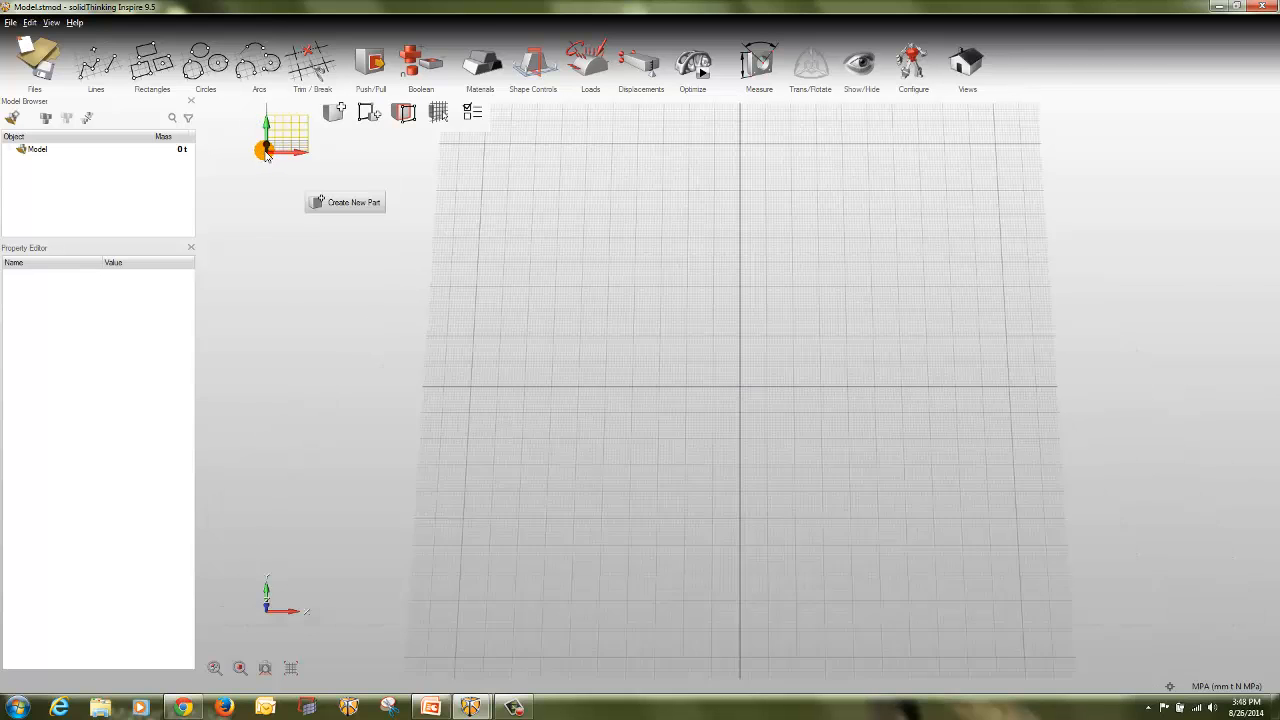
left_click(266, 151)
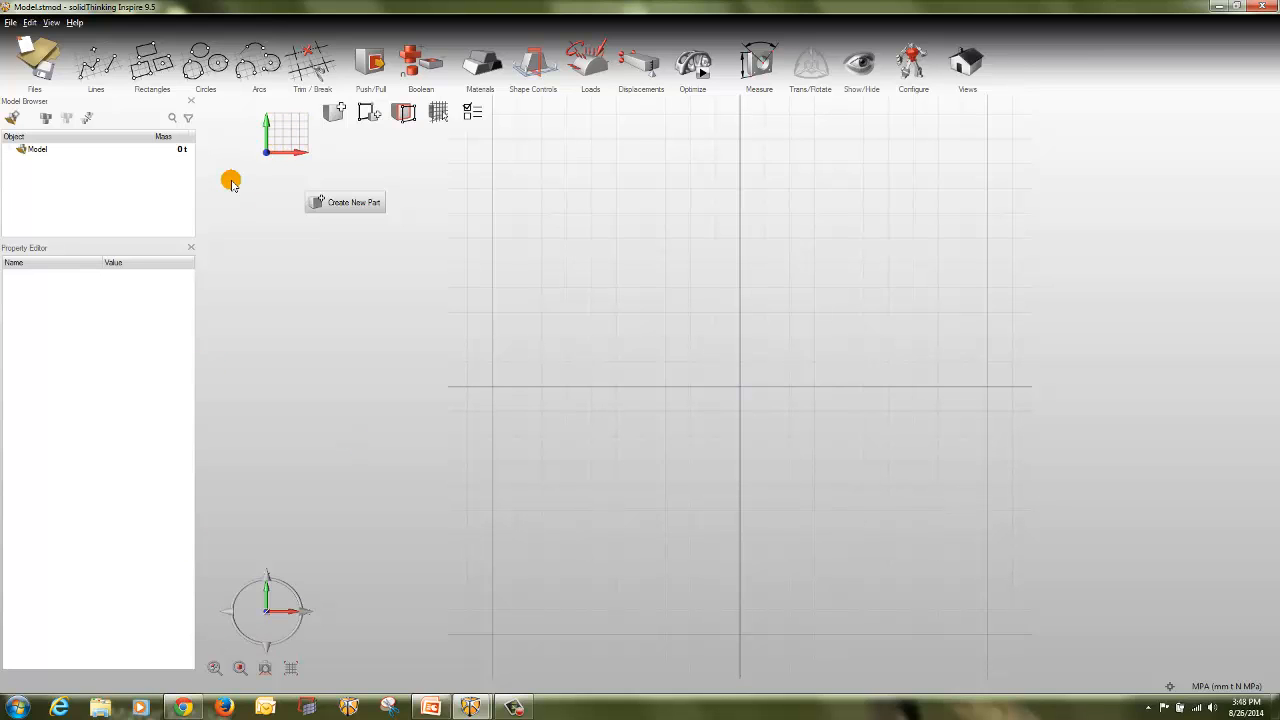
left_click(296, 157)
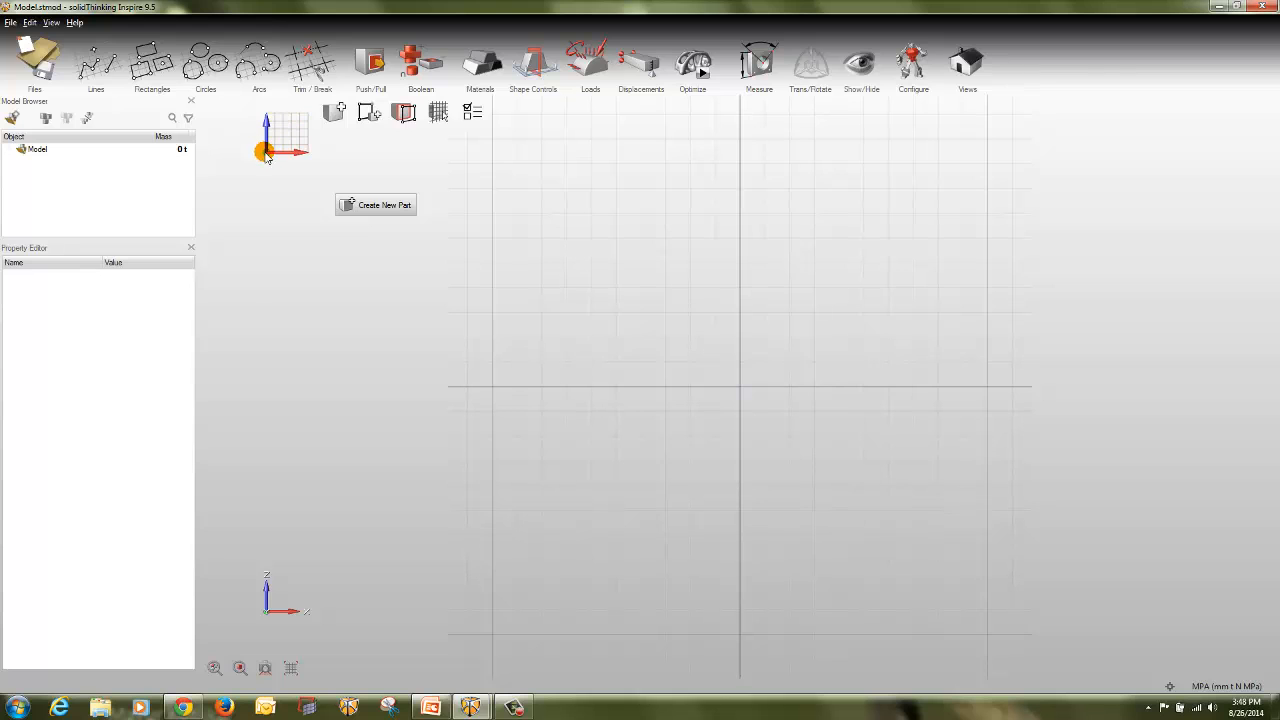
left_click(266, 153)
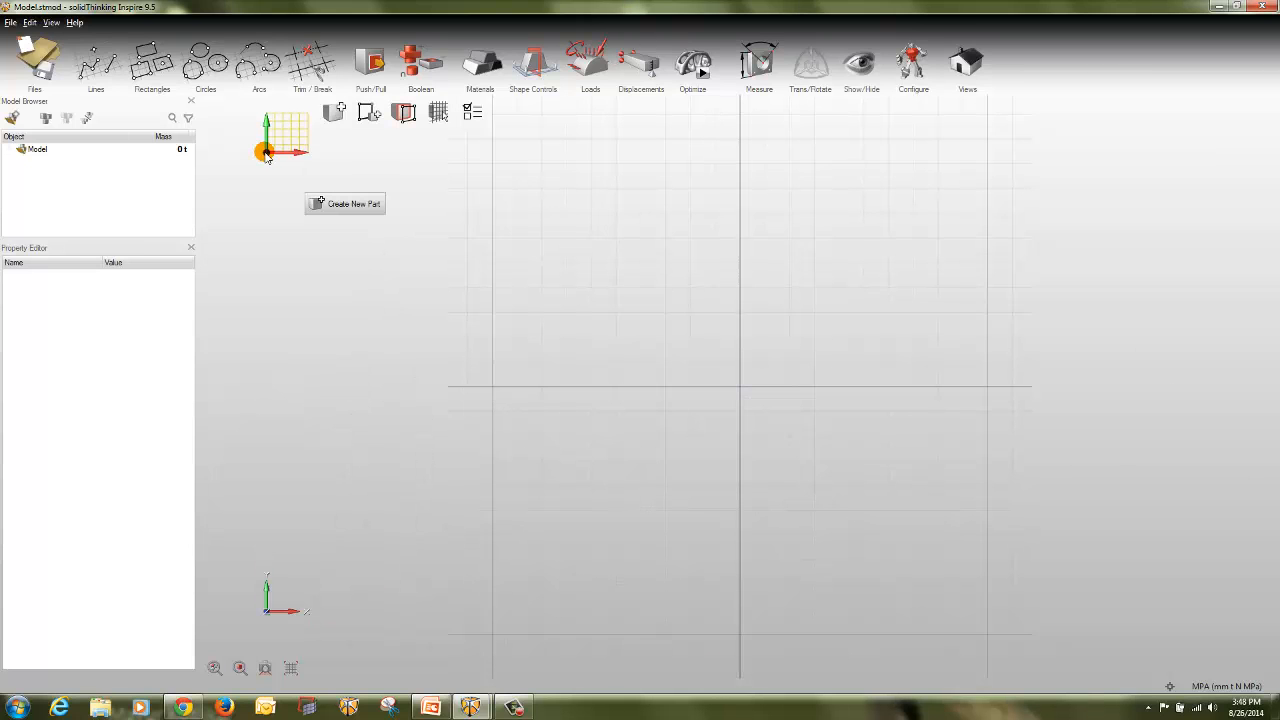
left_click(266, 154)
left_click(267, 123)
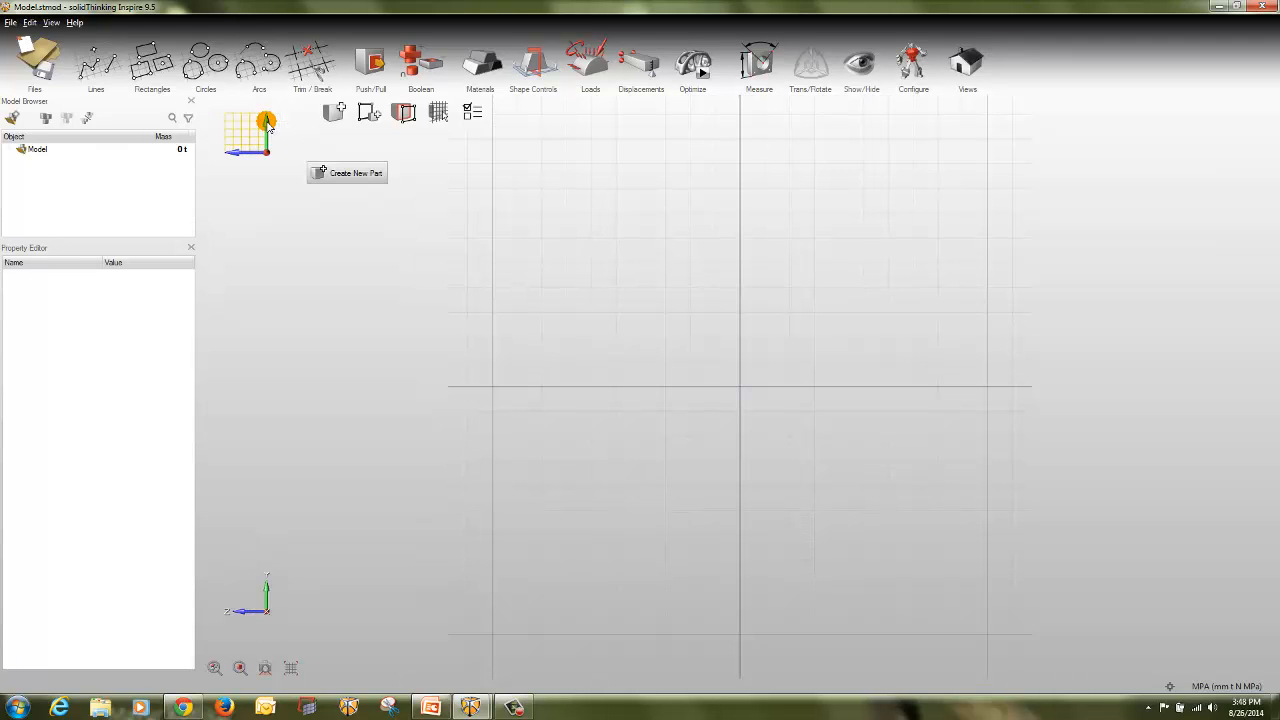
- Create a new part and sketch a rectangle about 70 mm wide and 90 mm high around the YZ plane's origin
left_click(335, 172)
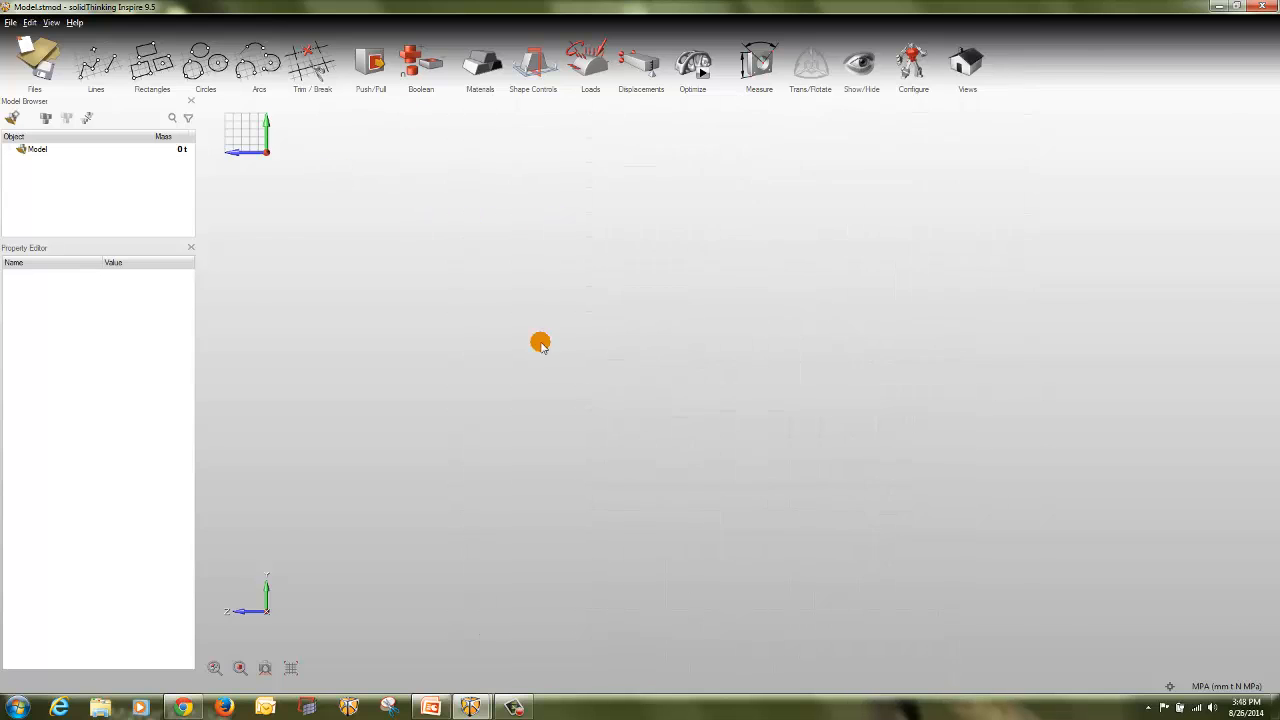
left_click(160, 48)
left_click(665, 262)
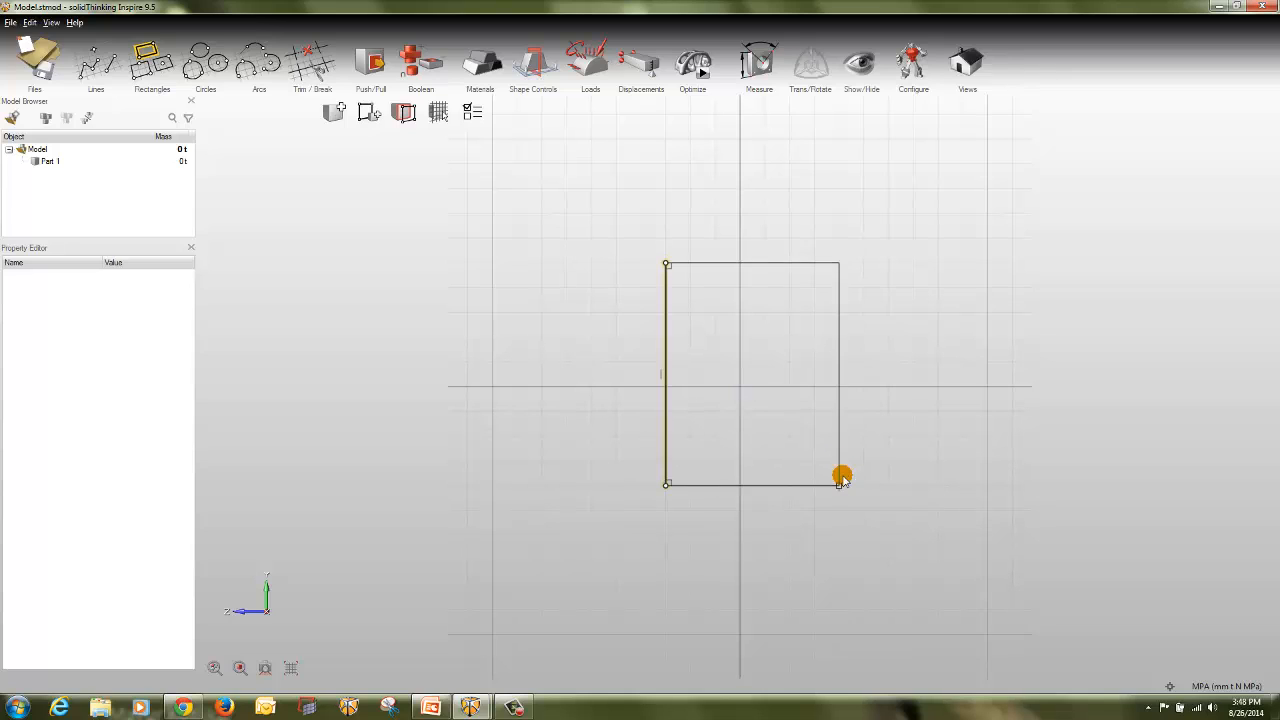
left_click(843, 480)
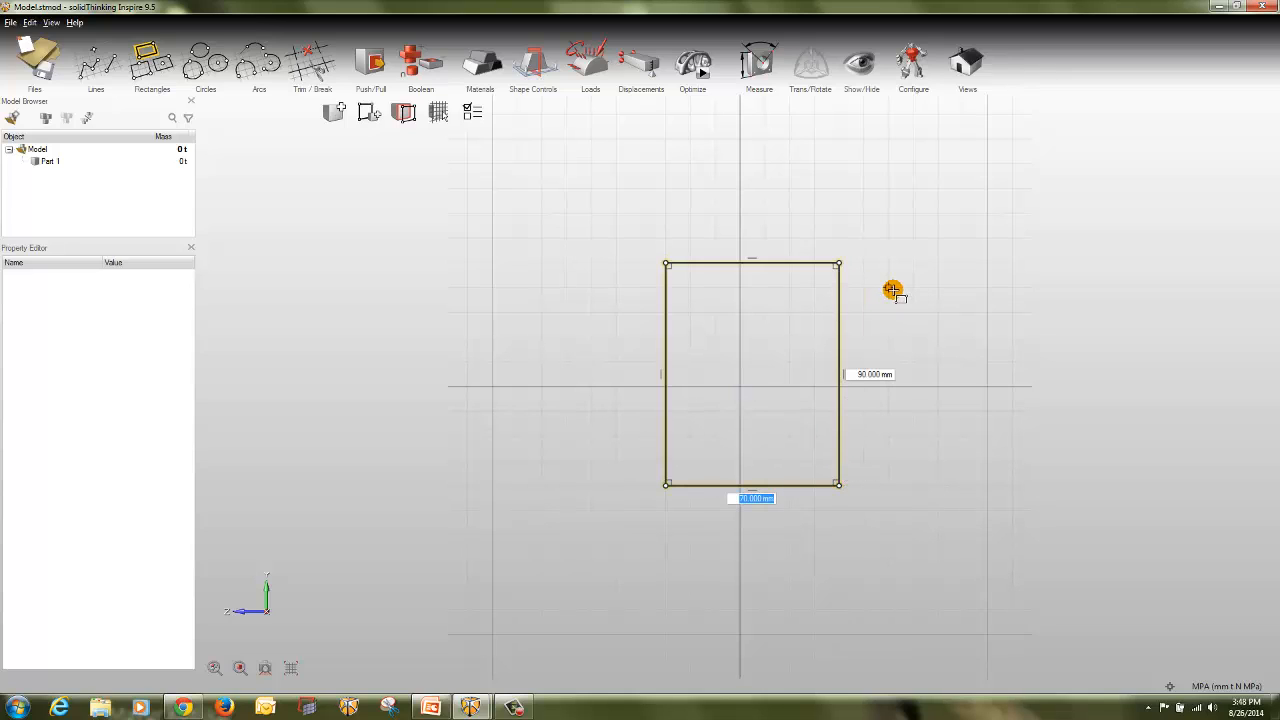
- Exit the rectangle sketch and Push/Pull the rectangle into a solid block, viewing it at an angle
key("Escape")
key("Escape")
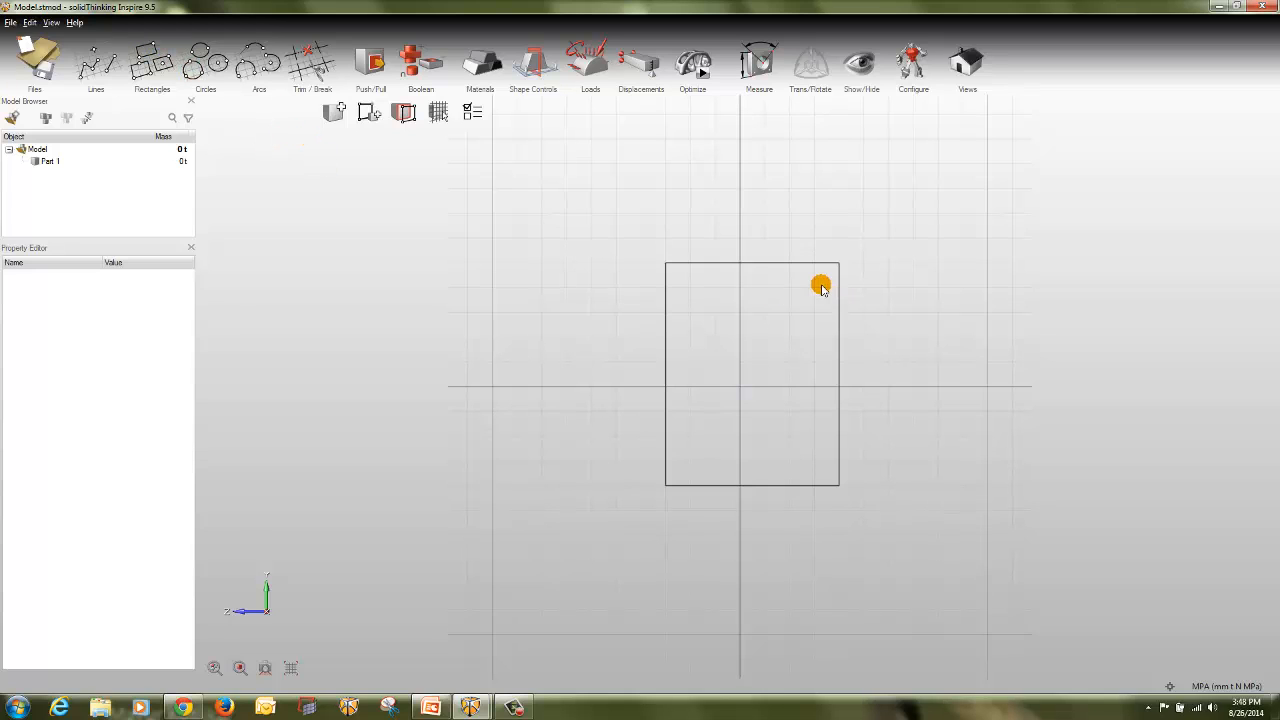
key("Escape")
left_click_drag(768, 342, 934, 335)
middle_click_drag(935, 336, 878, 360)
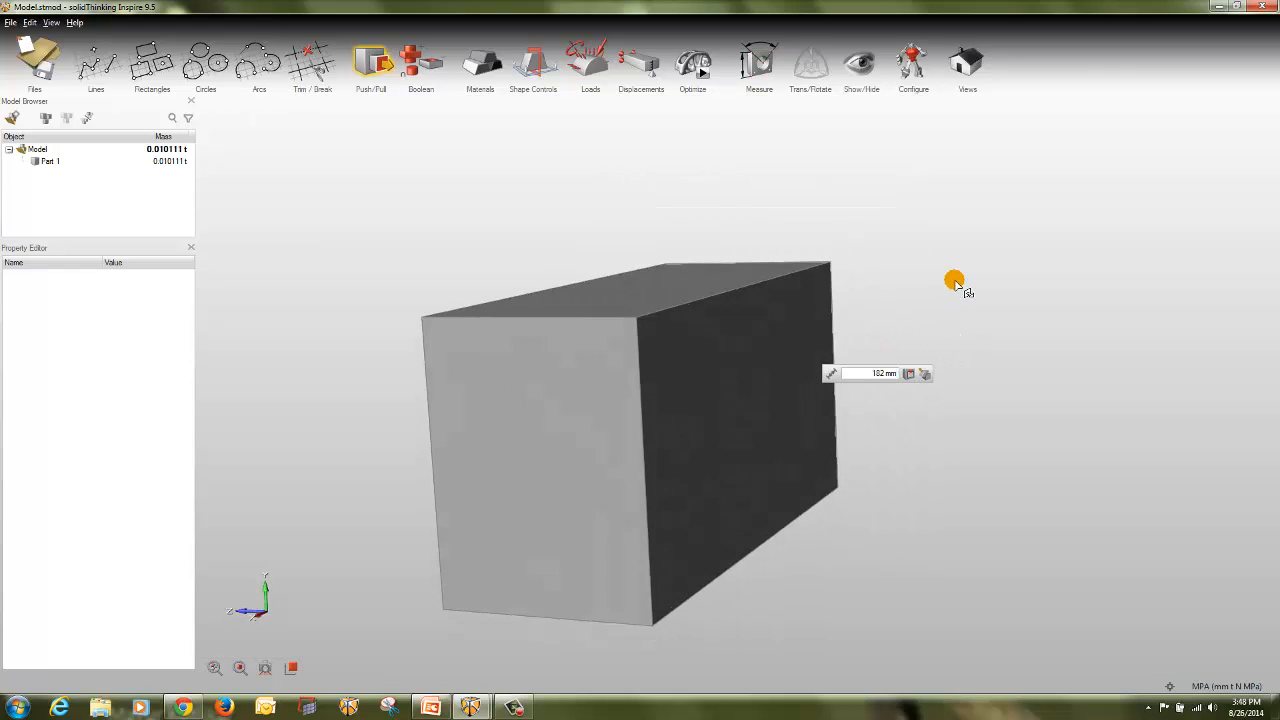
key("Escape")
left_click(729, 405)
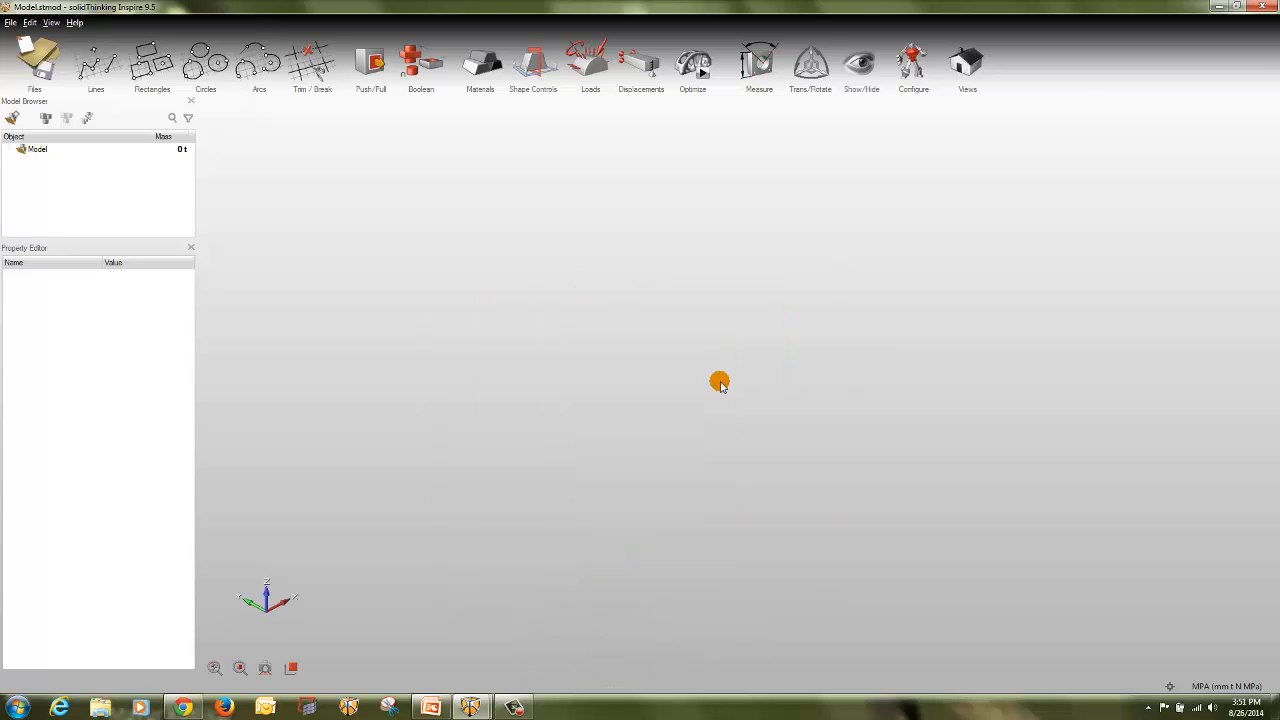
- Sketch four points on the XY plane as the corners of a square around the origin
left_click(94, 52)
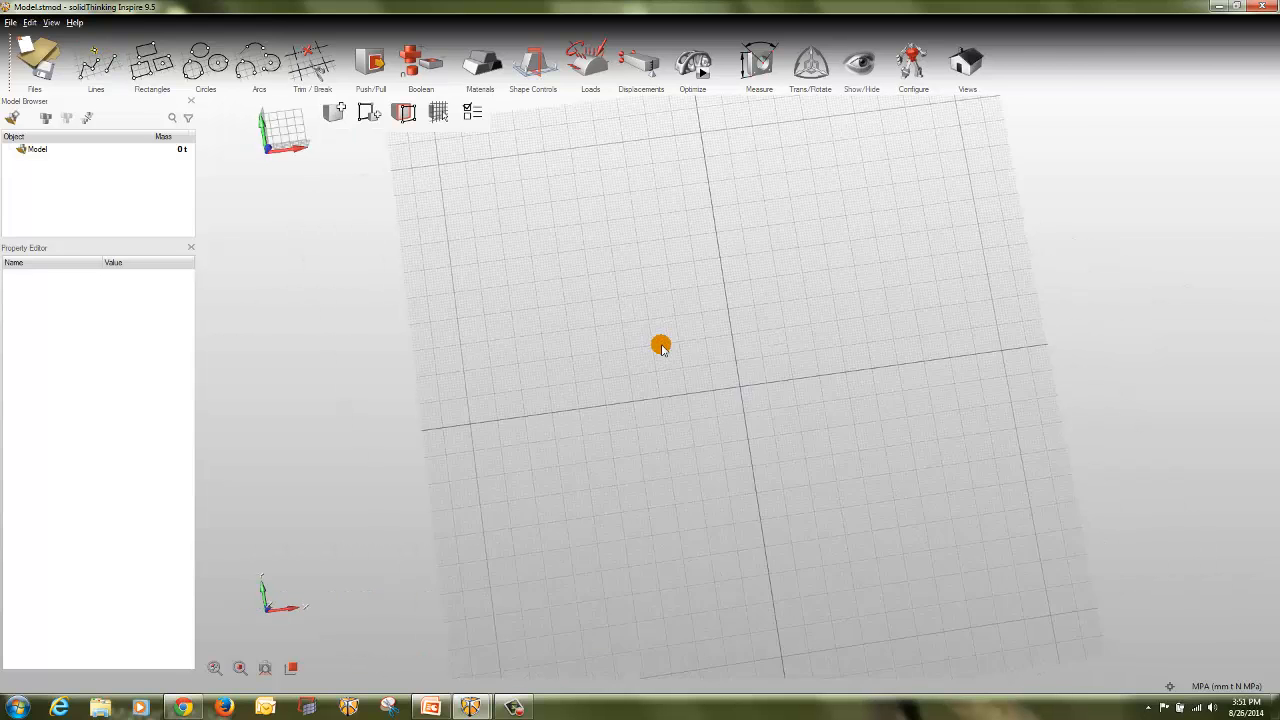
left_click(640, 287)
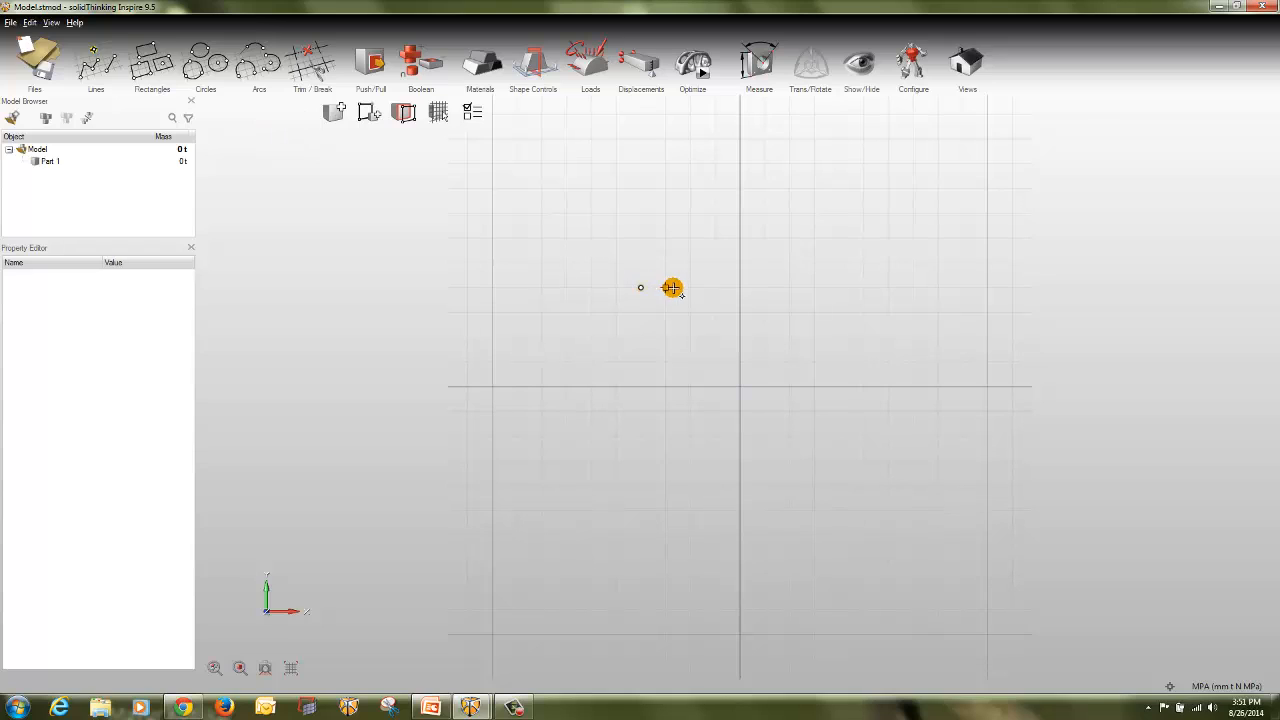
left_click(815, 288)
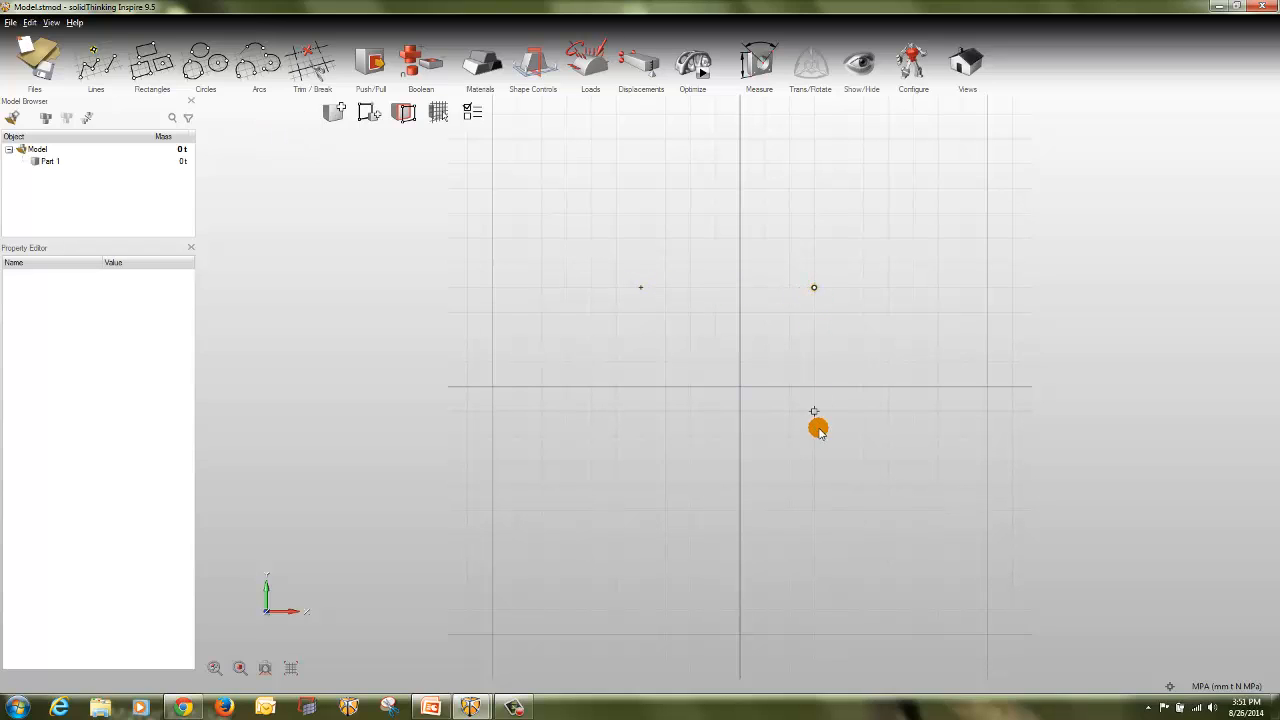
left_click(815, 459)
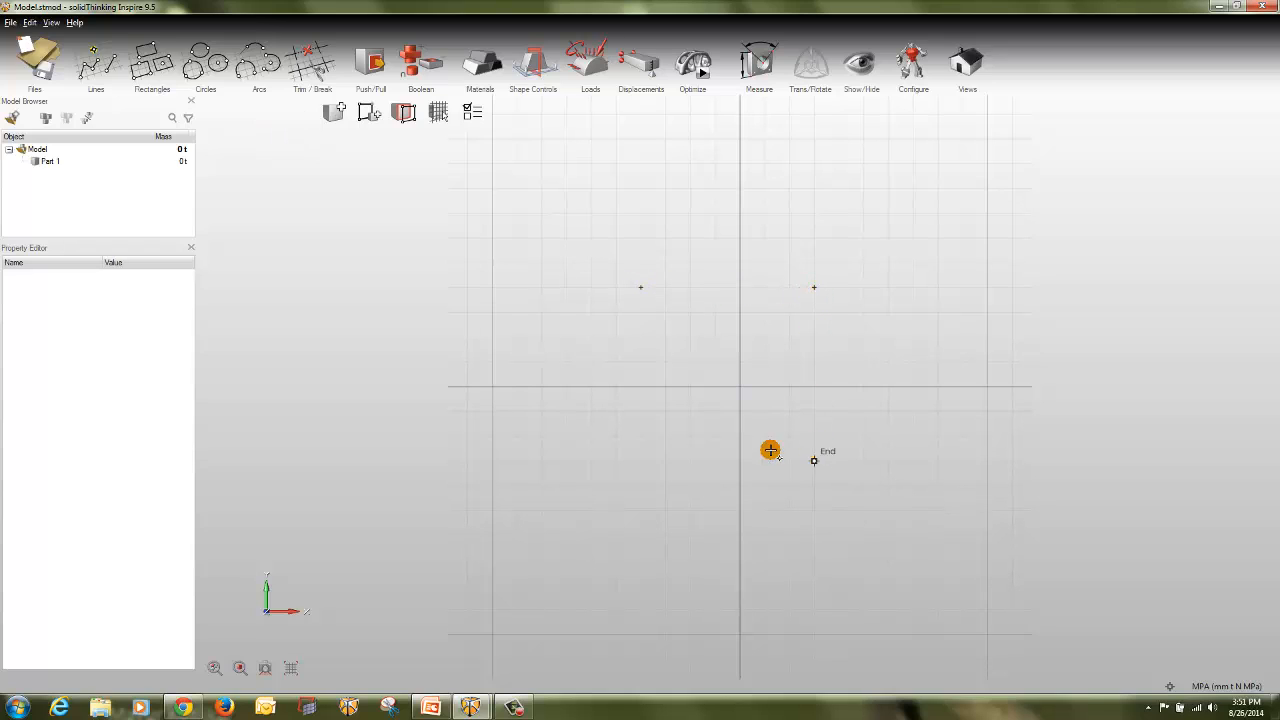
left_click(641, 459)
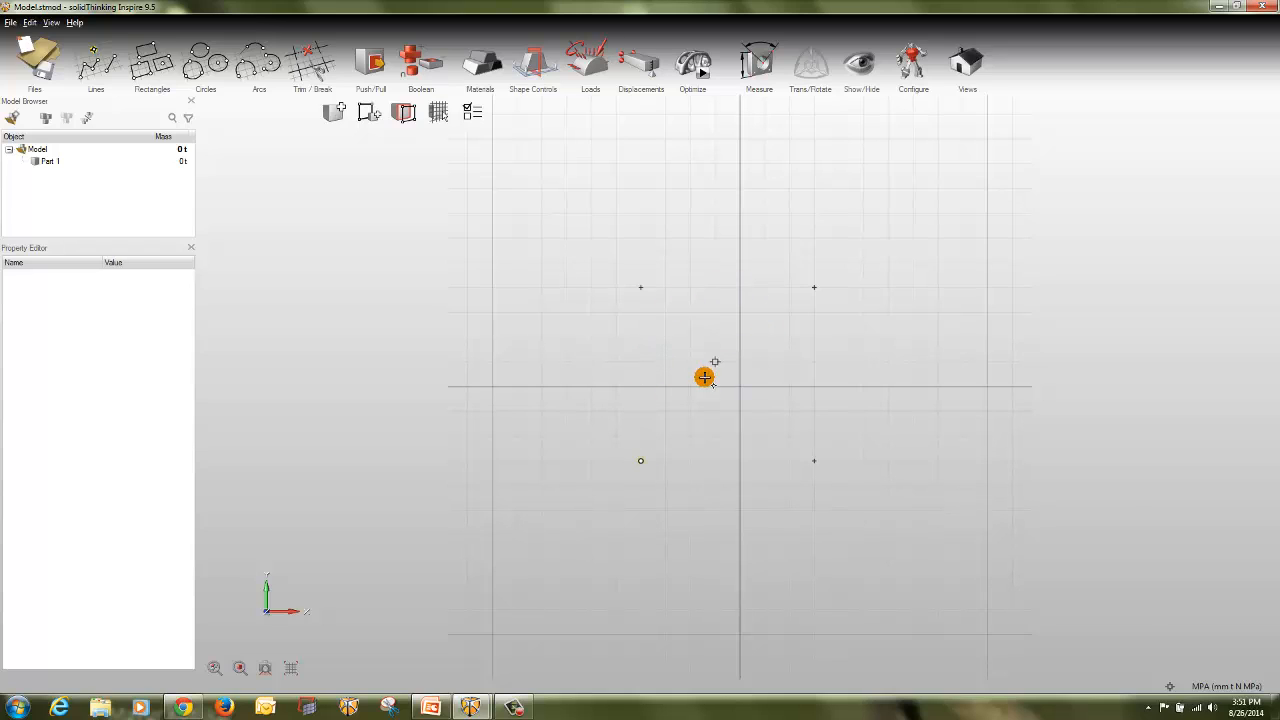
- Add sketch points at the origin and on the axes in line with the four corner points, completing a three-by-three pattern
left_click(741, 387)
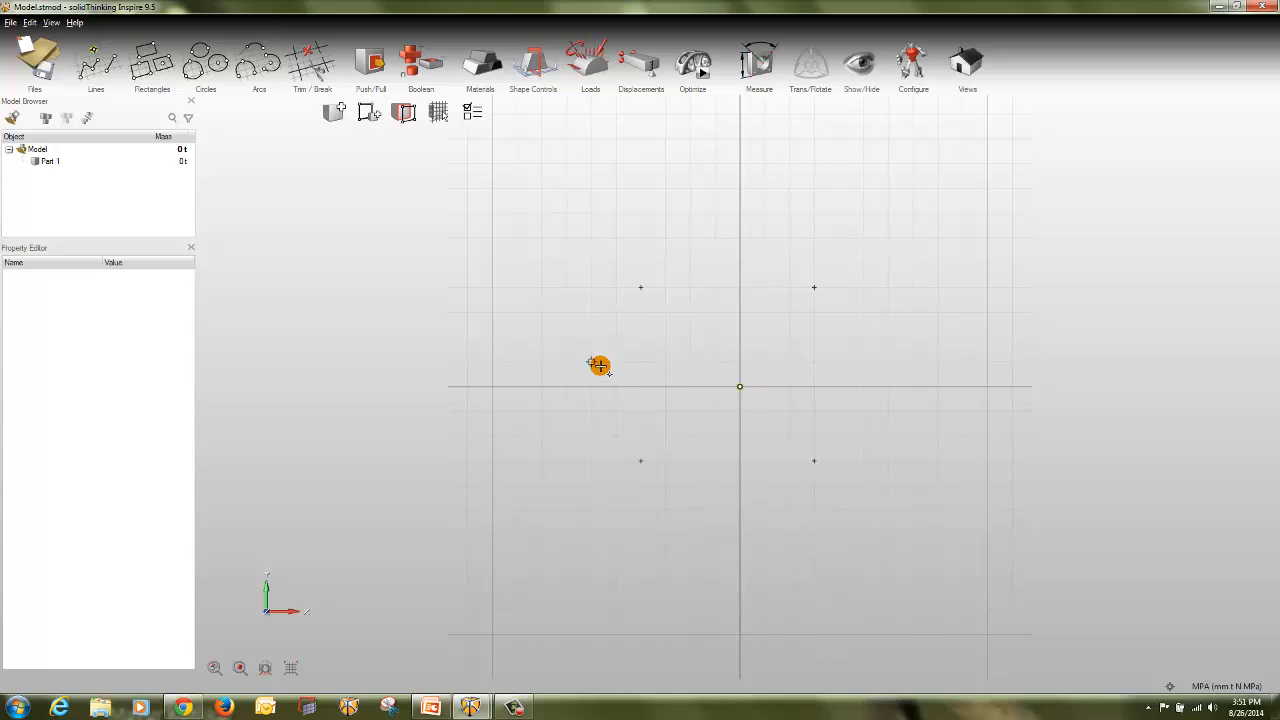
left_click(641, 388)
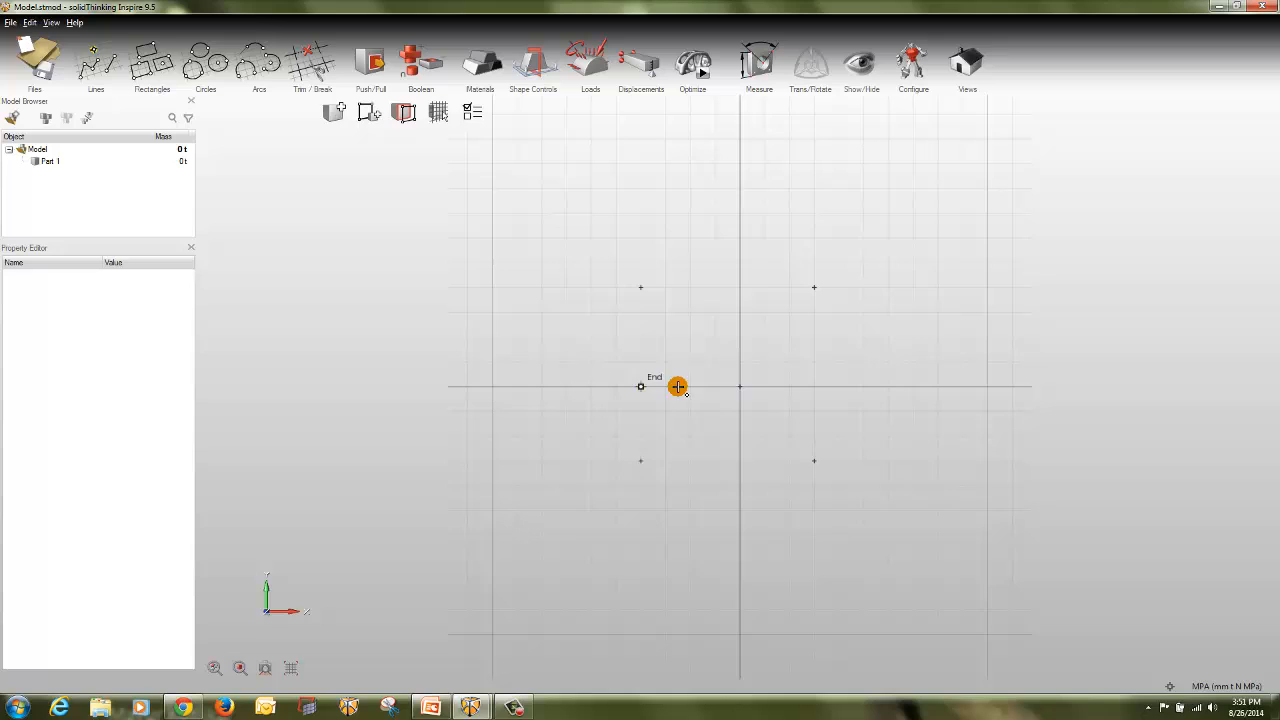
left_click(816, 386)
left_click(740, 287)
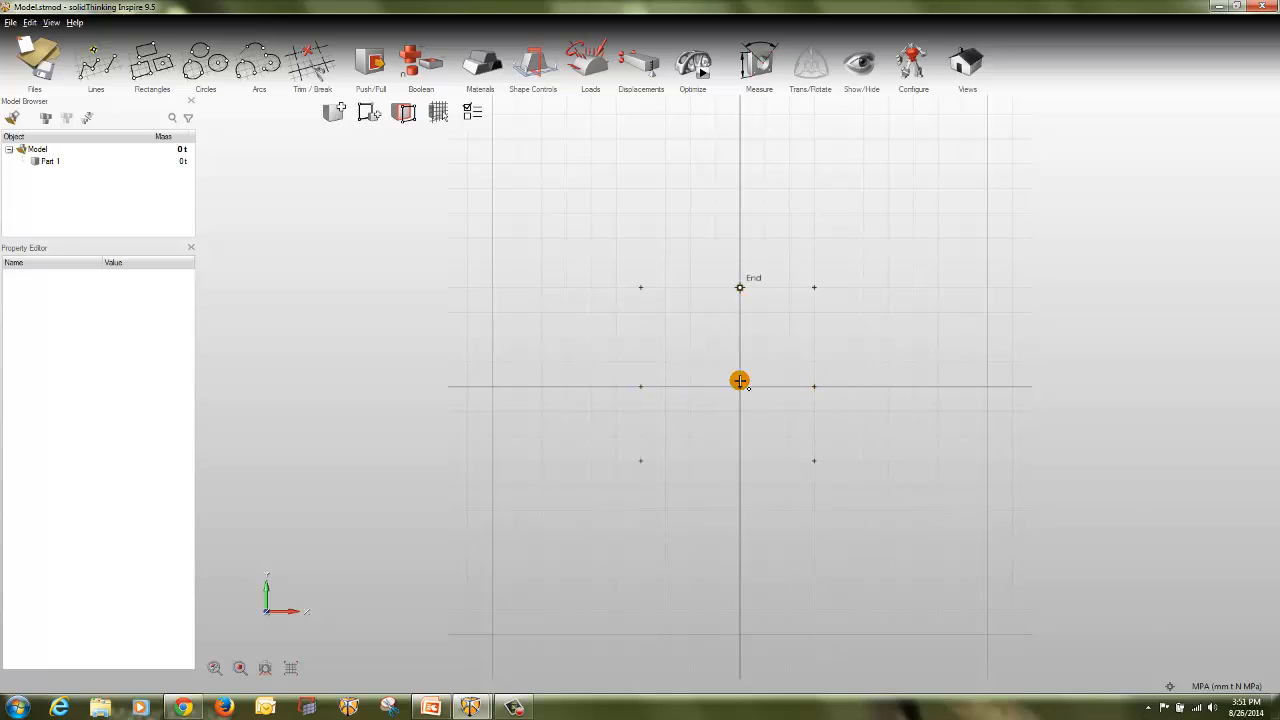
left_click(741, 460)
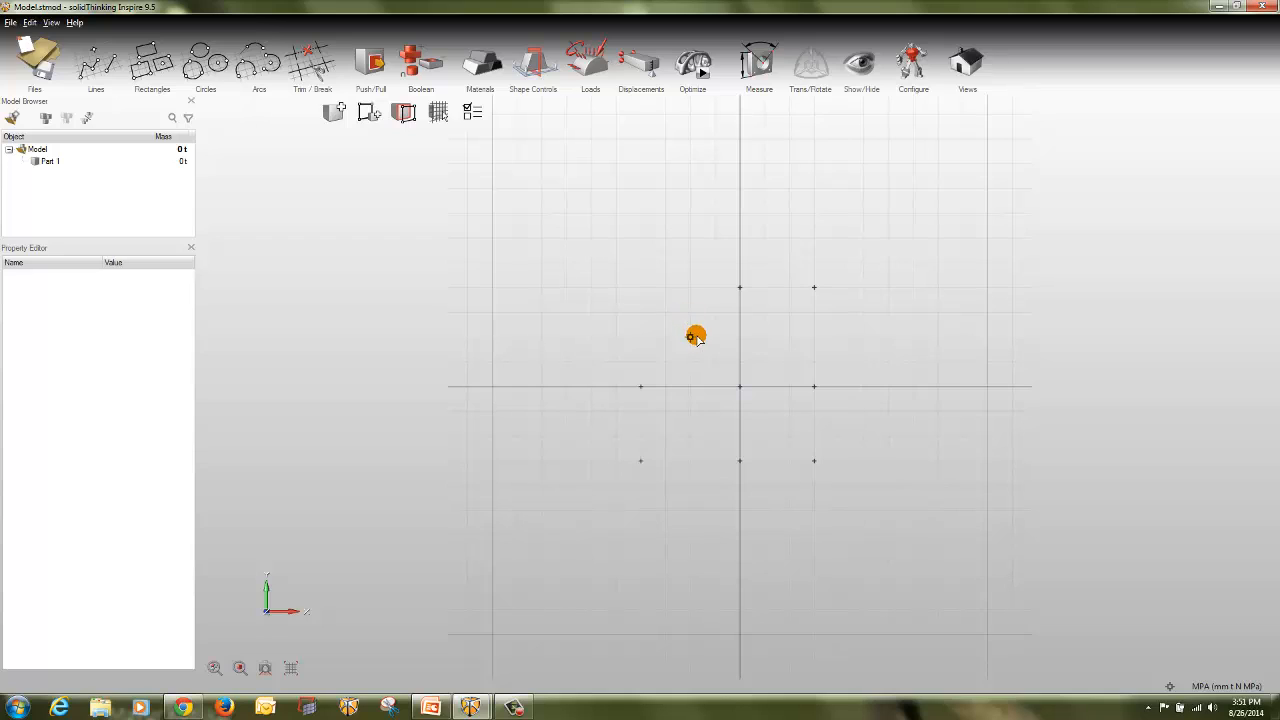
- Reposition the sketch points away from their three-by-three pattern, spreading the outer ones farther apart and moving the origin point up the vertical axis
left_click(590, 261)
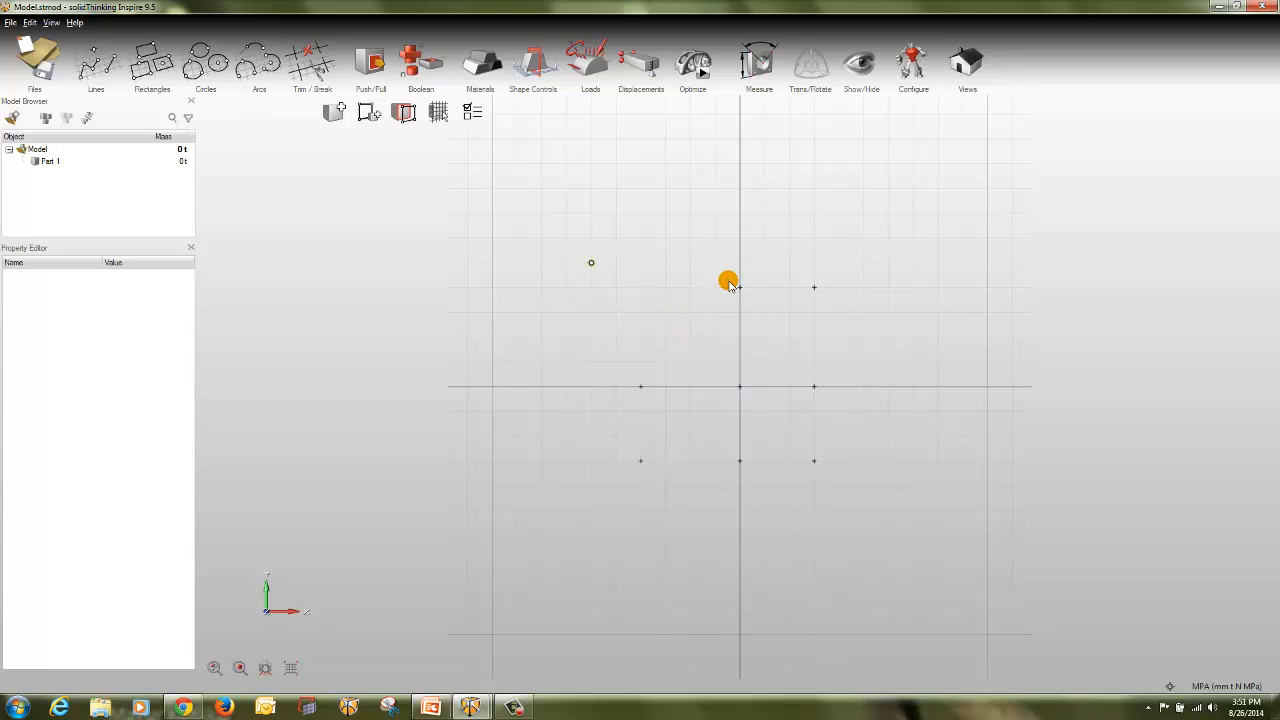
left_click(740, 186)
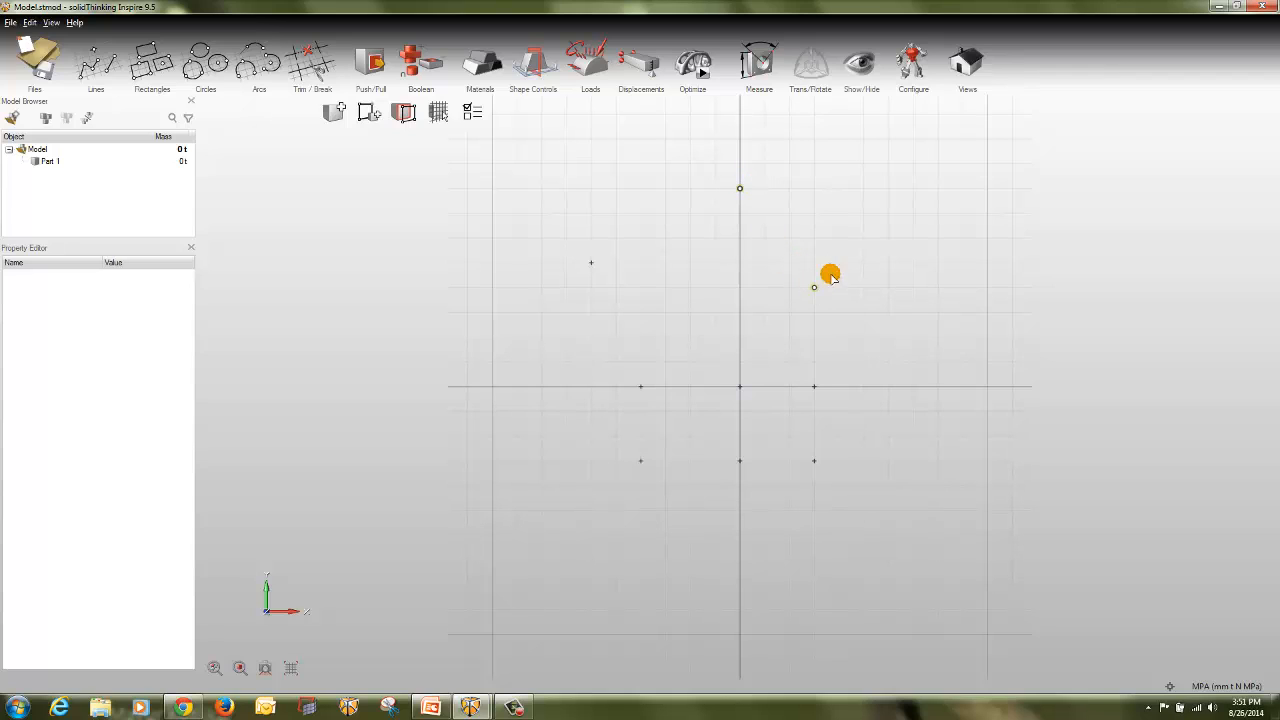
left_click(863, 263)
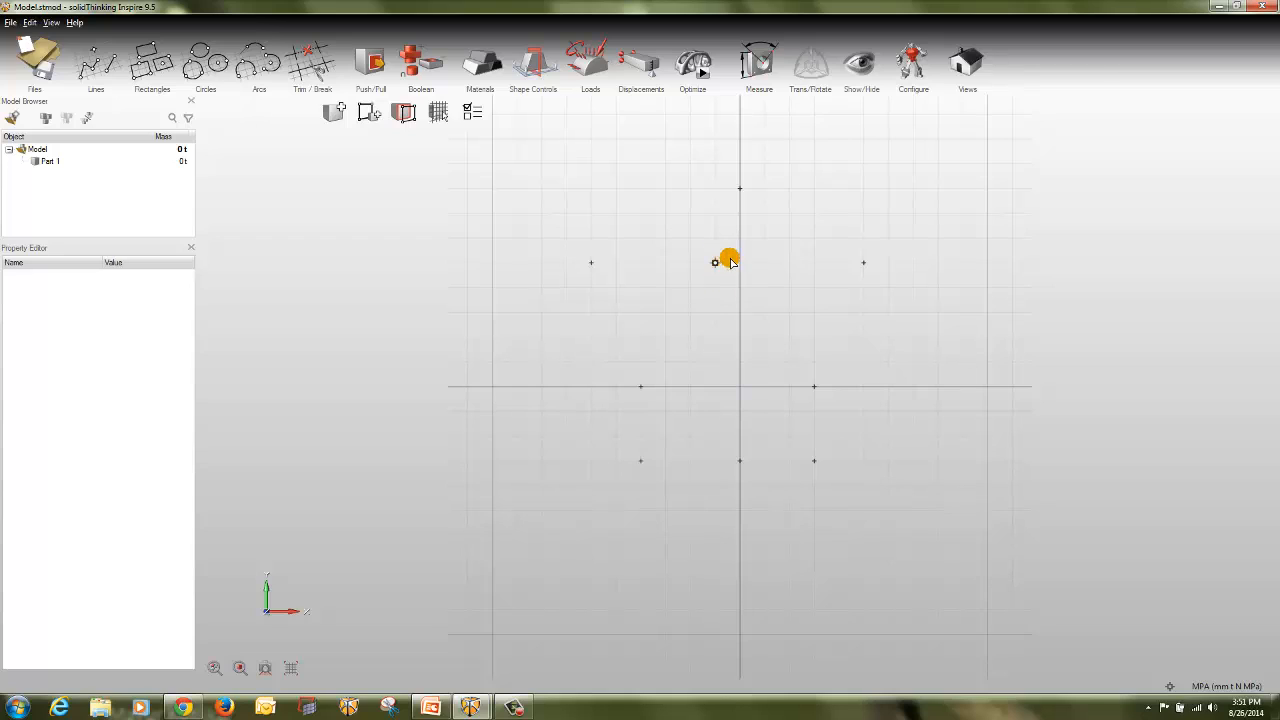
left_click(740, 262)
left_click(590, 459)
left_click(690, 537)
left_click(789, 535)
left_click(737, 523)
- Leave the point sketch and start a new model without saving the points
key("Escape")
key("p")
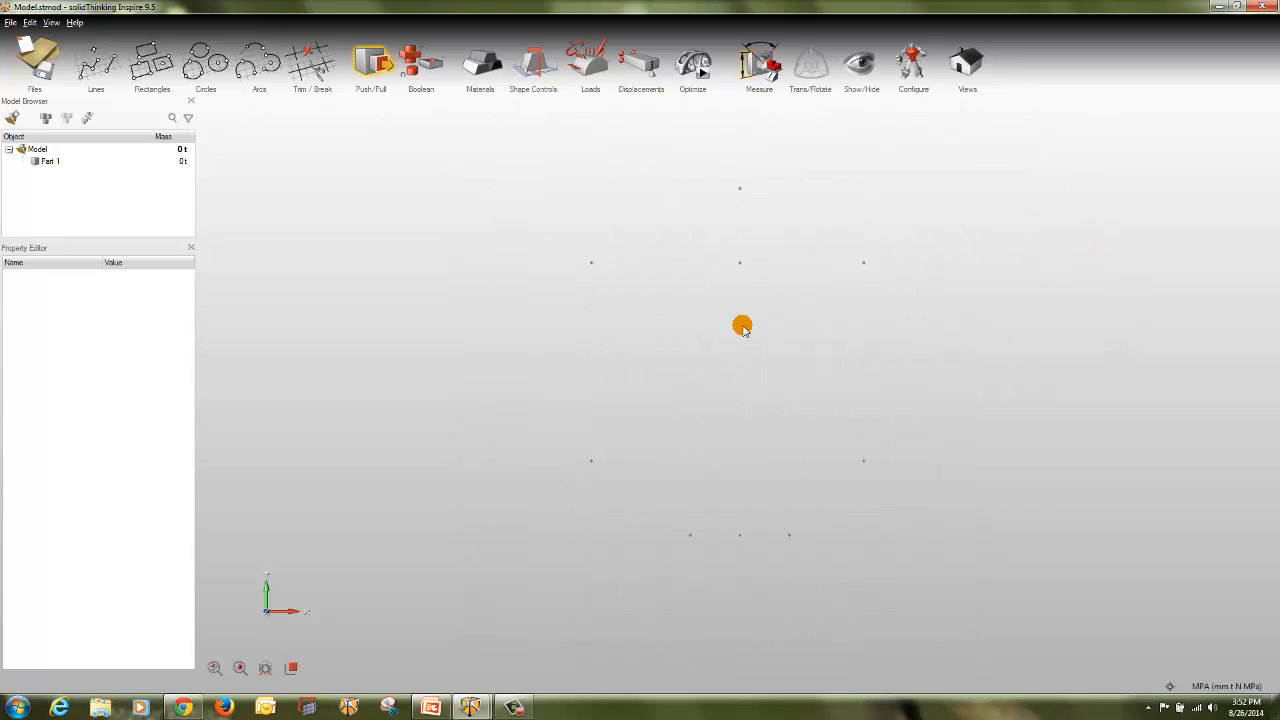
left_click(28, 48)
left_click(182, 155)
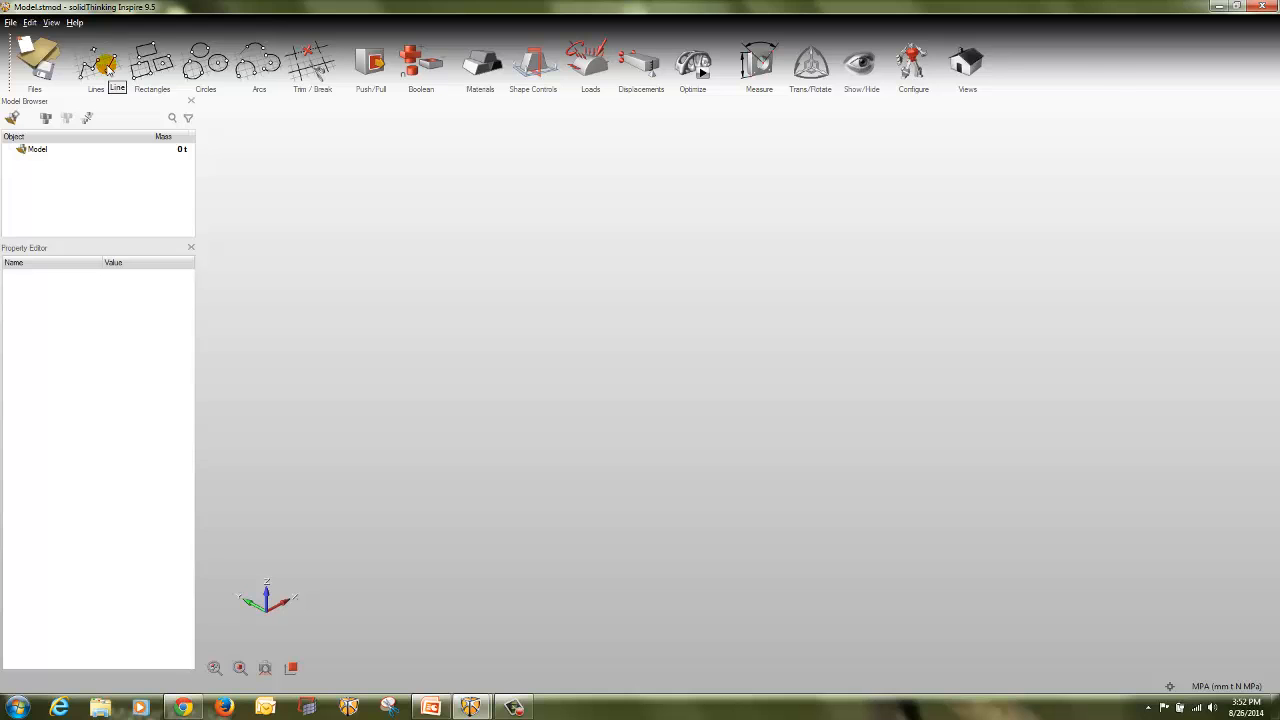
- Sketch a vertical line about 70 mm long and a separate slanted line about 81 mm long on the XY plane
left_click(108, 68)
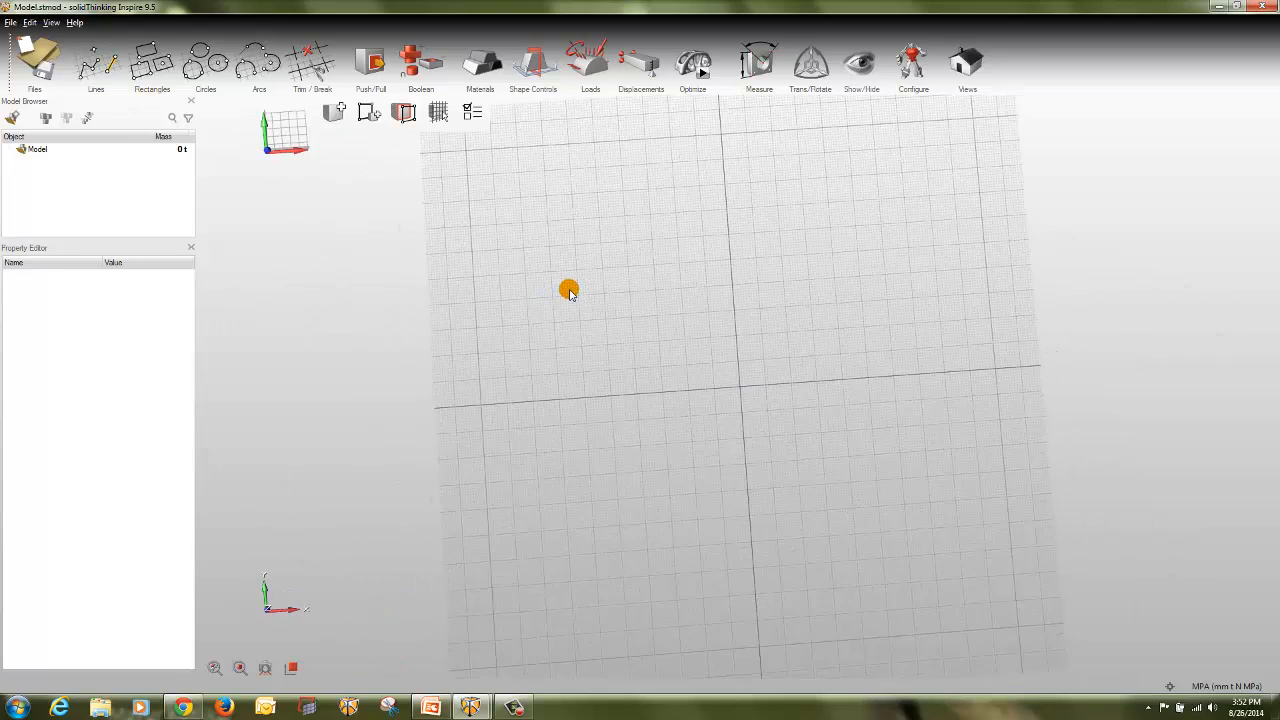
left_click(641, 436)
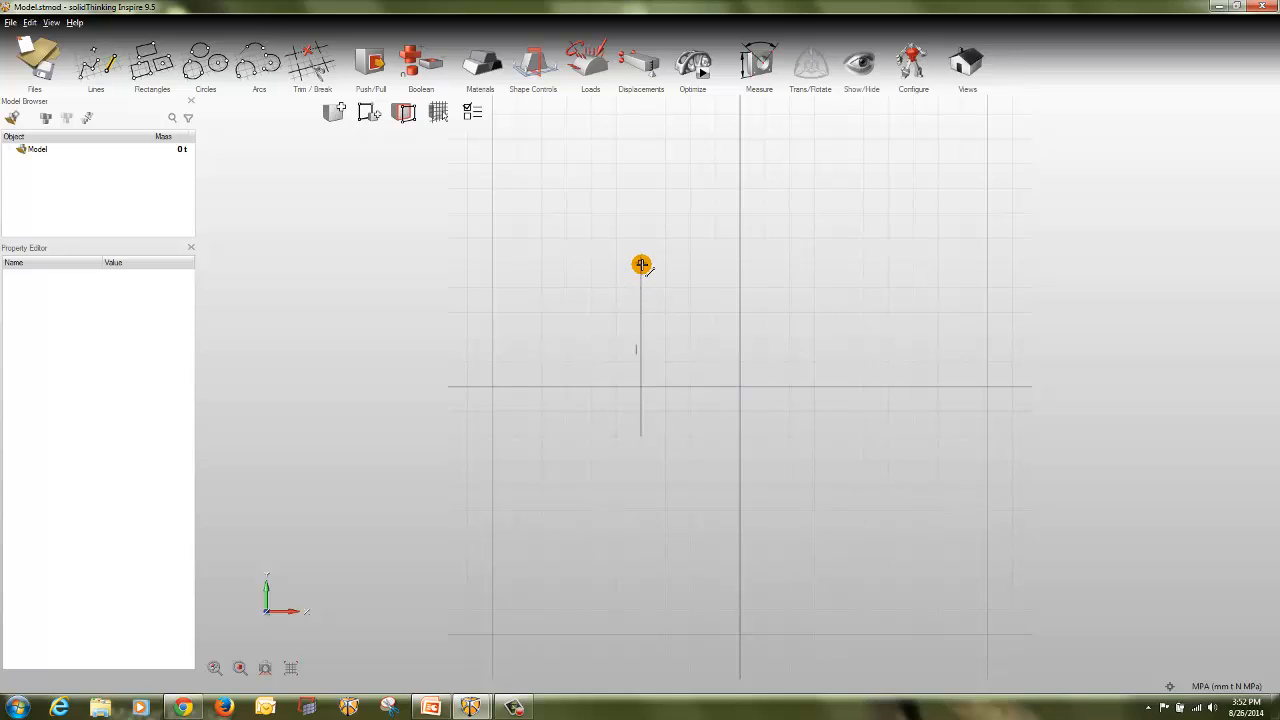
mouse_move(641, 265)
left_mouse_down()
mouse_move(663, 286)
mouse_move(568, 254)
mouse_move(641, 264)
left_mouse_up()
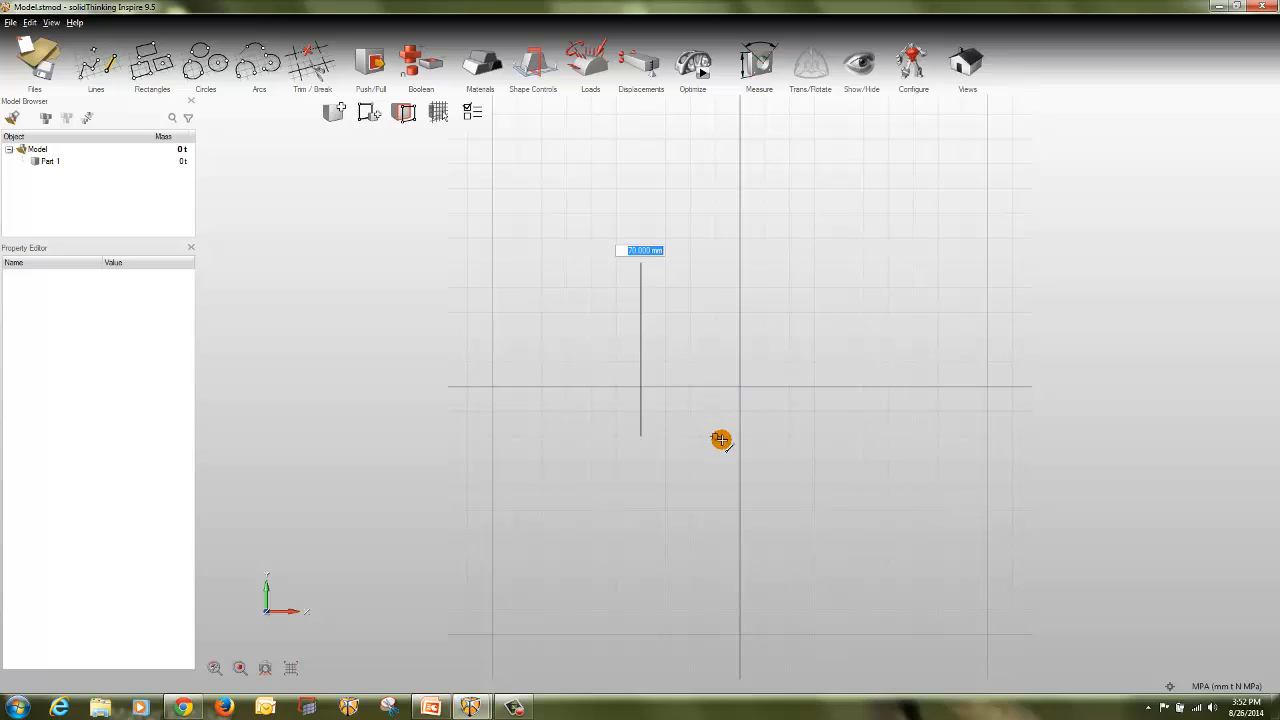
left_click_drag(715, 436, 815, 265)
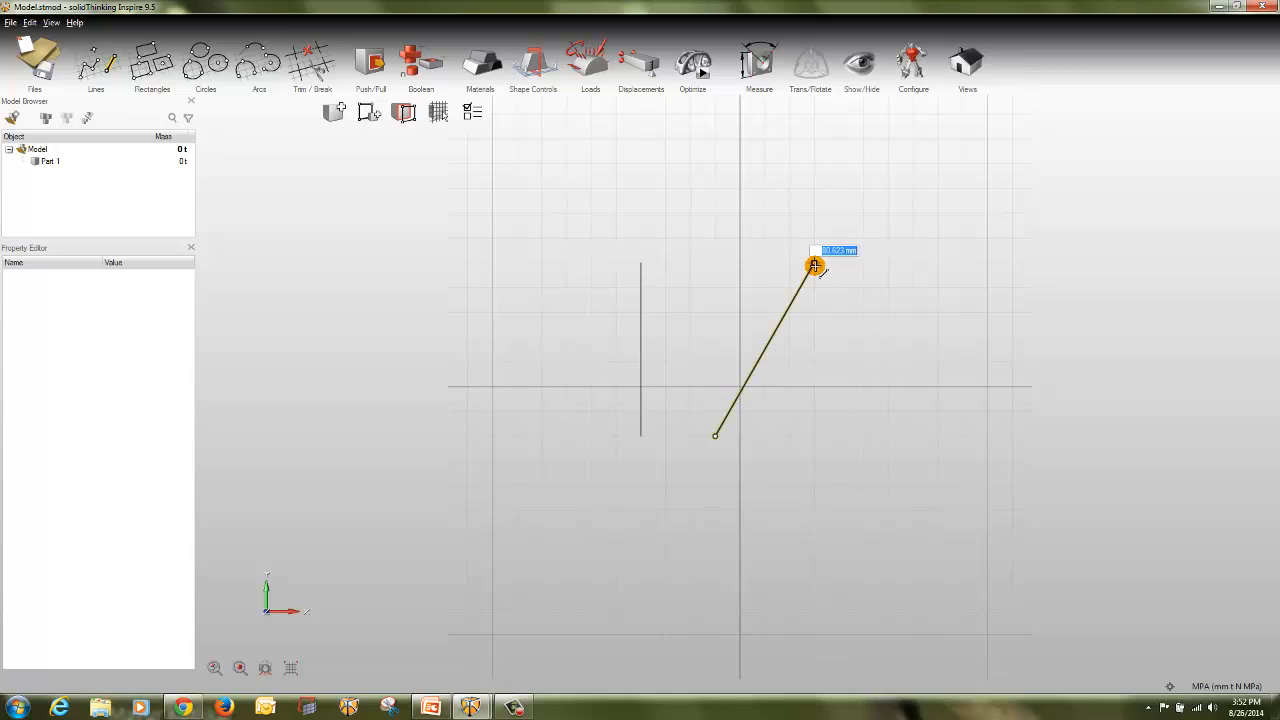
- Set the slanted line's length to 150 mm, and change it again to 20 mm
type("150")
key("Return")
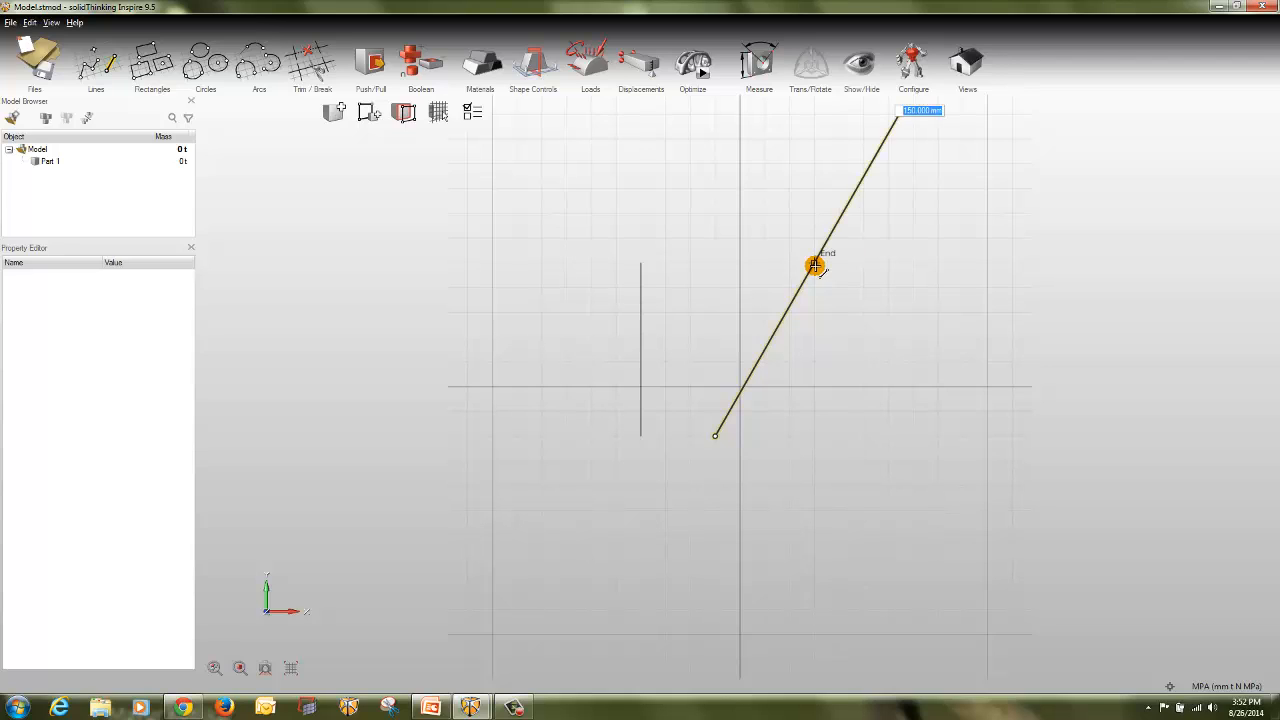
type("20")
key("Return")
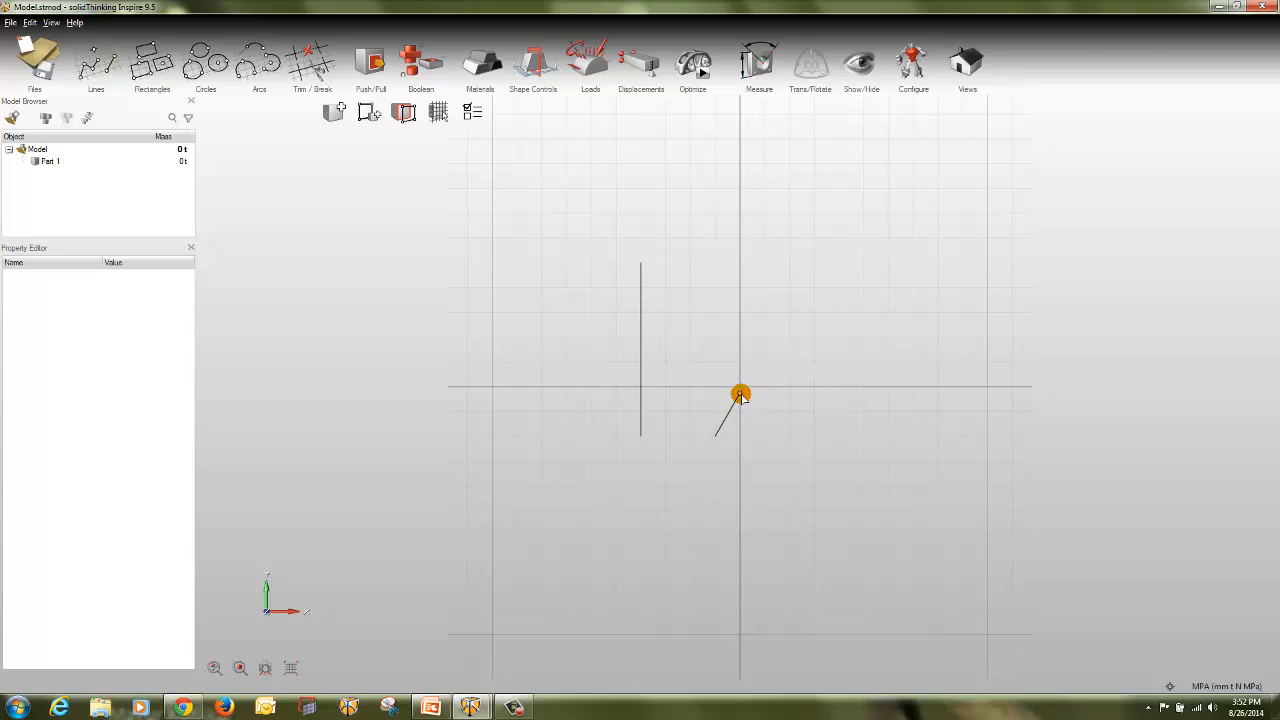
- Reposition the slanted line's endpoints so it becomes a long horizontal line just above the vertical line
left_click_drag(743, 388, 716, 496)
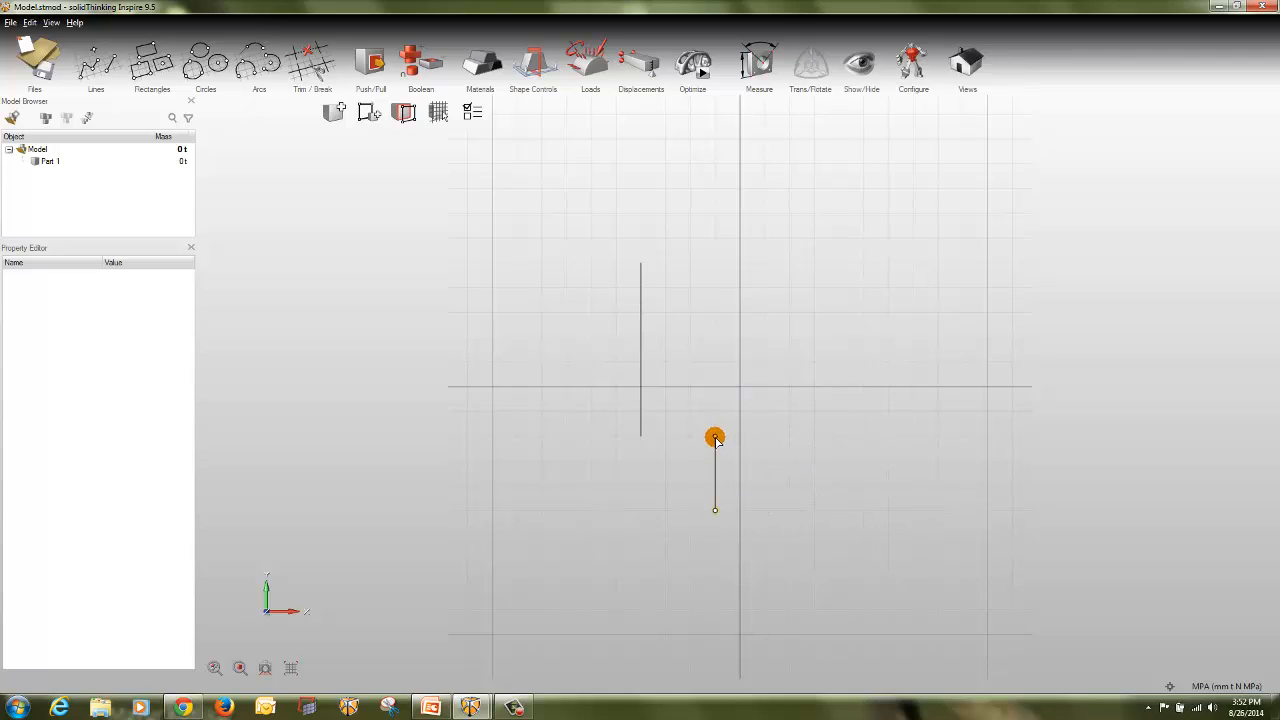
mouse_move(716, 439)
left_mouse_down()
mouse_move(831, 406)
mouse_move(886, 311)
mouse_move(884, 243)
left_mouse_up()
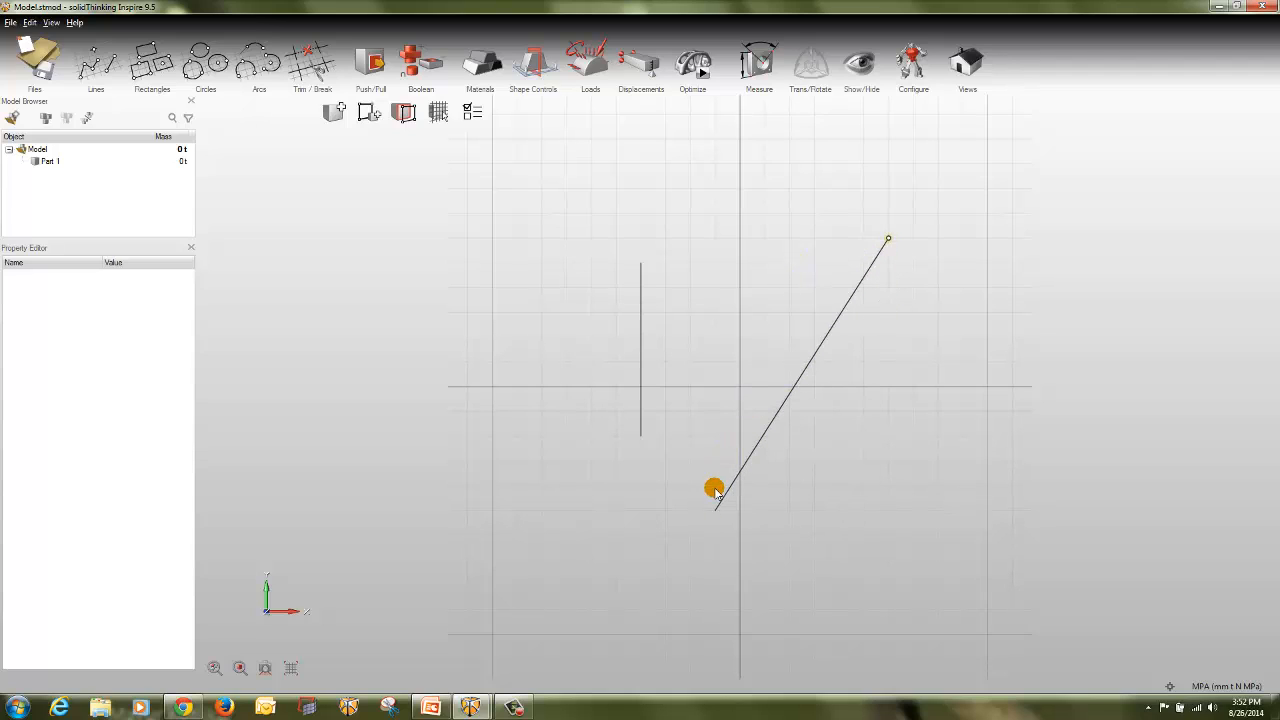
left_click_drag(716, 512, 566, 236)
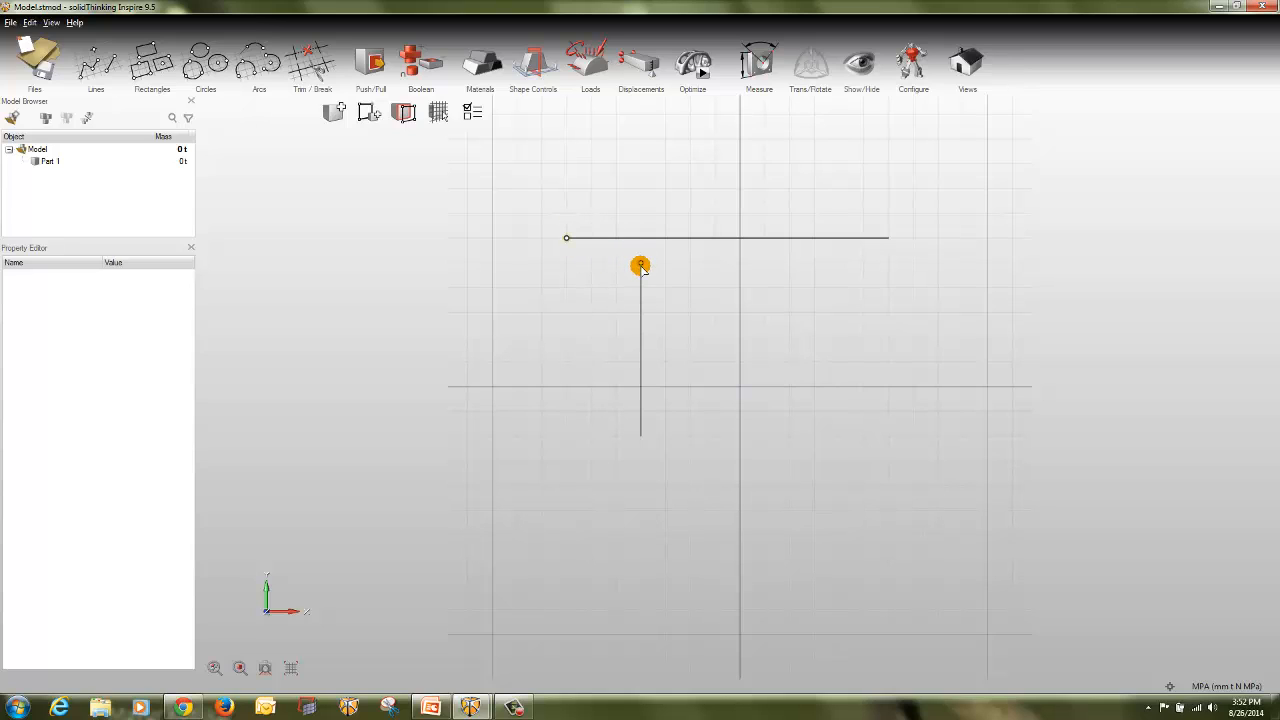
- Move the vertical line's endpoints below the horizontal line's right end and join its upper endpoint to that end
left_click_drag(640, 263, 887, 261)
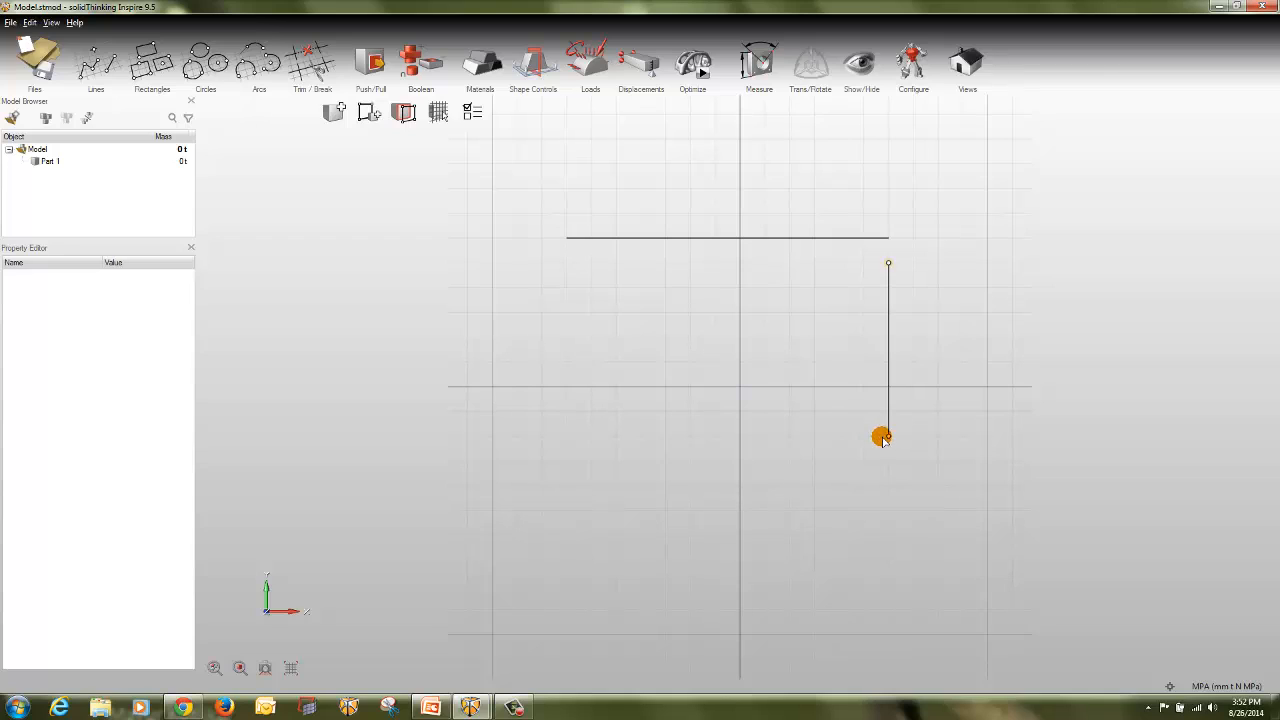
mouse_move(881, 437)
left_mouse_down()
mouse_move(814, 430)
mouse_move(884, 438)
left_mouse_up()
mouse_move(888, 263)
left_mouse_down()
mouse_move(820, 266)
mouse_move(854, 206)
mouse_move(906, 183)
mouse_move(913, 220)
mouse_move(820, 280)
mouse_move(614, 287)
mouse_move(864, 288)
mouse_move(931, 215)
mouse_move(929, 334)
mouse_move(936, 266)
mouse_move(911, 234)
mouse_move(889, 238)
left_mouse_up()
- Exit the line sketch and replace the current model with a new one, discarding the two joined lines
double_click(1132, 289)
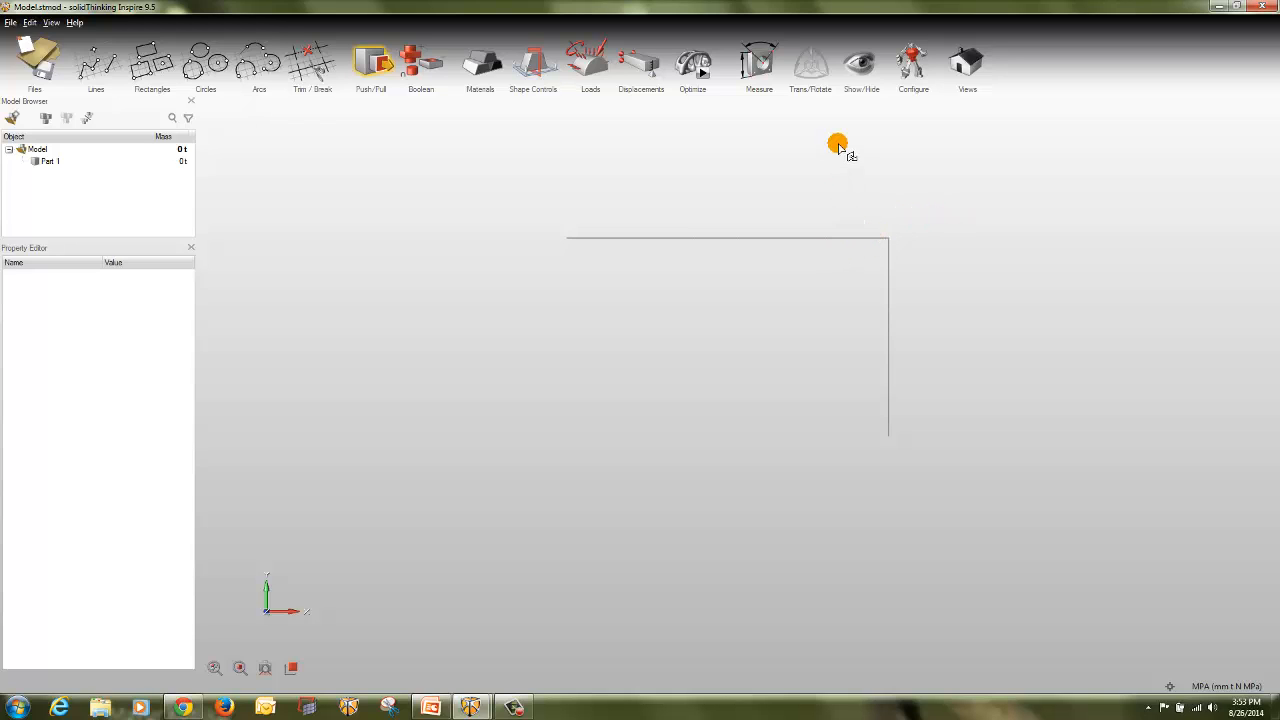
left_click(23, 42)
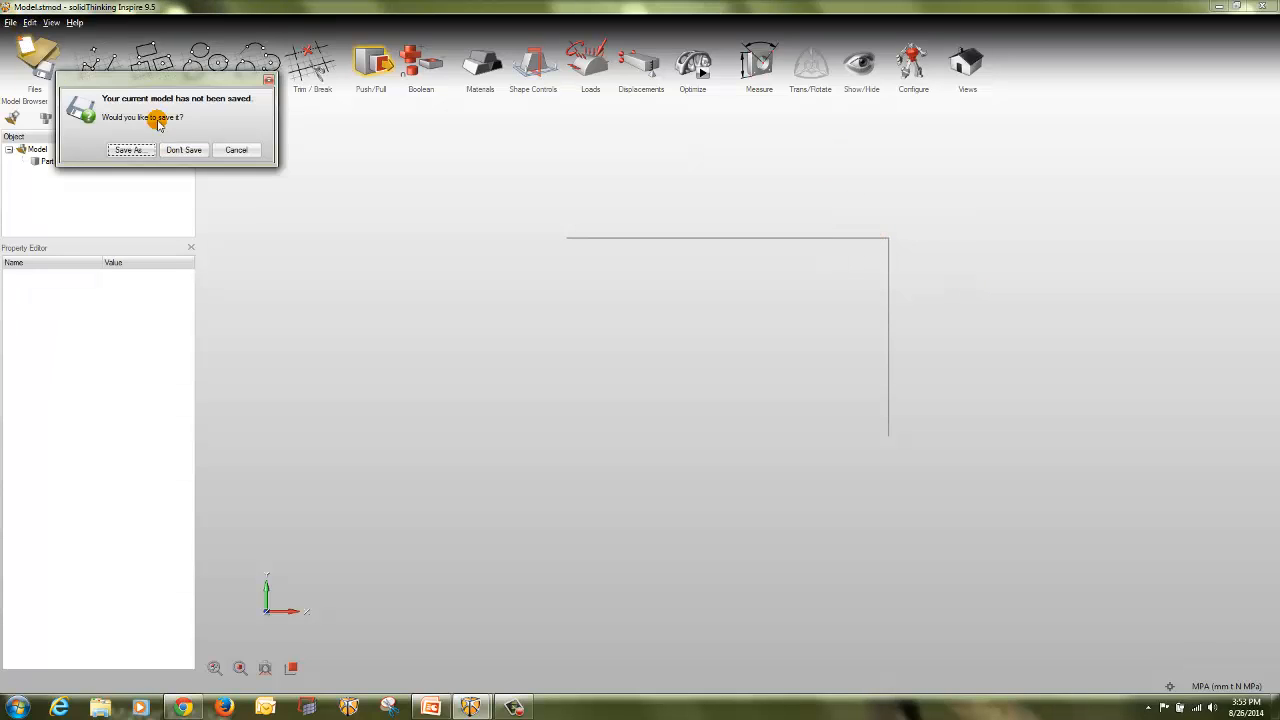
left_click(180, 147)
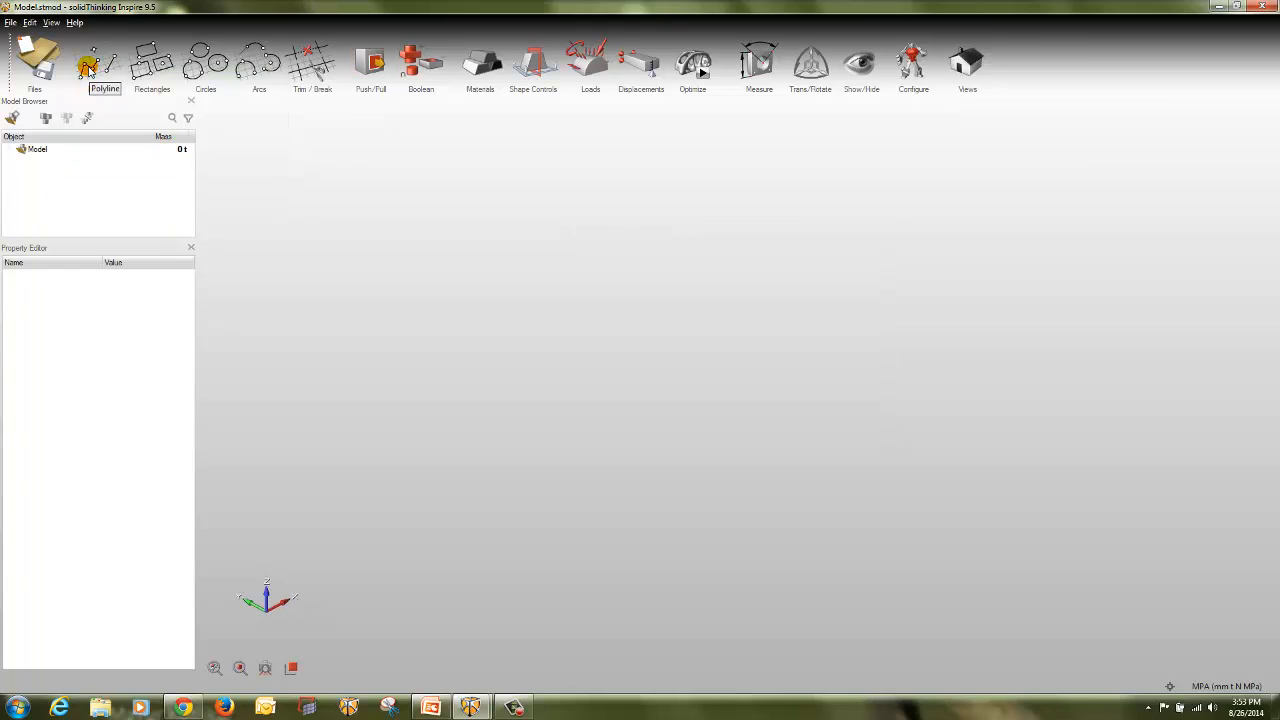
- Sketch a closed polyline rectangle about 80 mm wide and 50 mm high above the origin on the XY plane
left_click(88, 68)
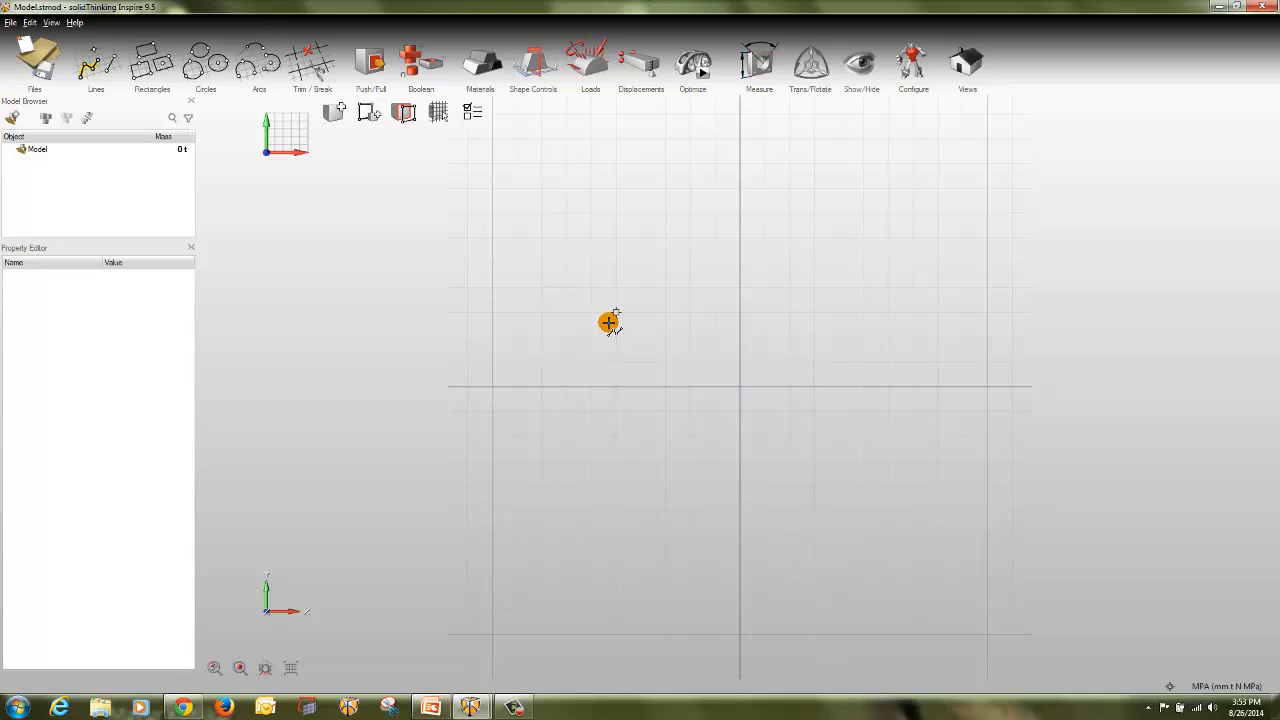
left_click(614, 335)
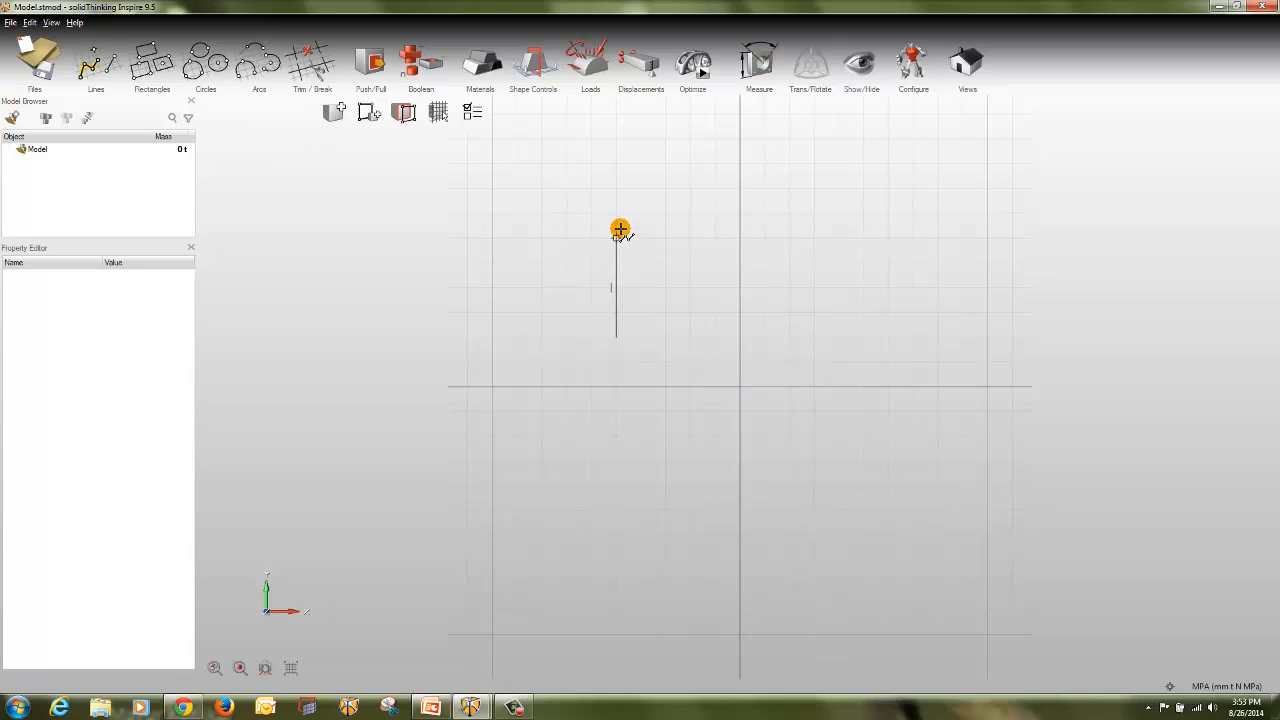
left_click(616, 214)
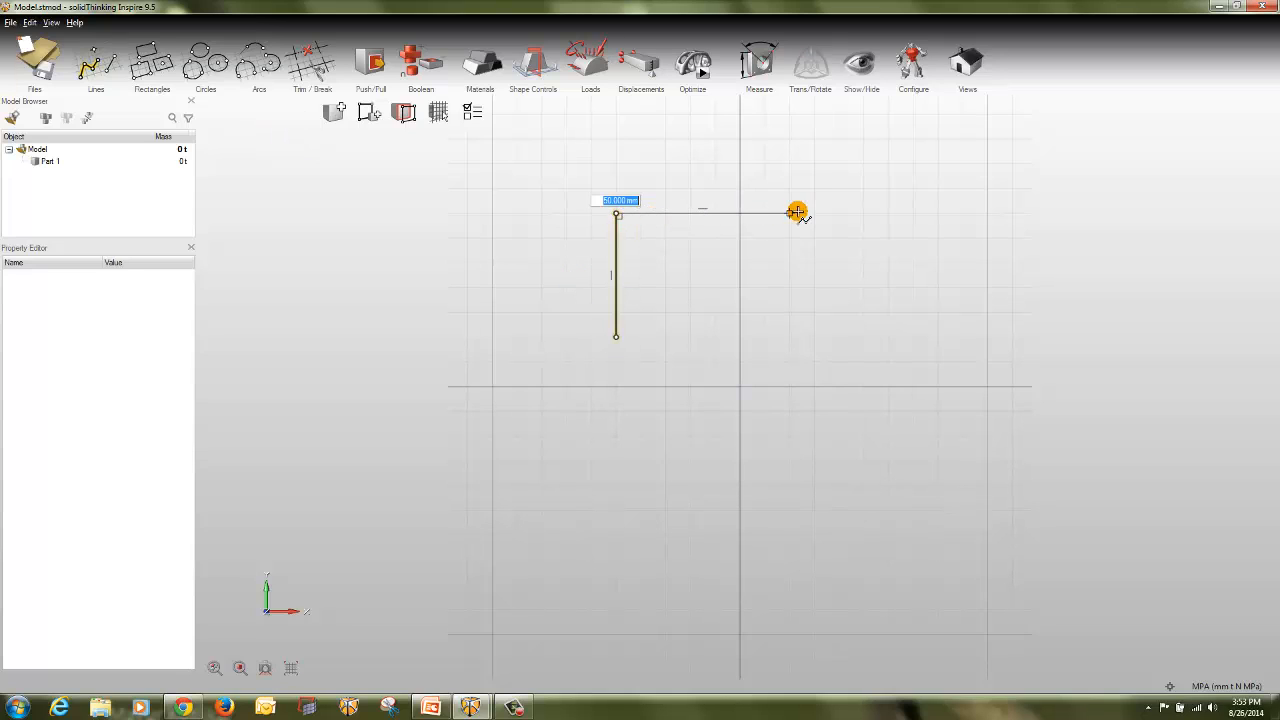
left_click(814, 213)
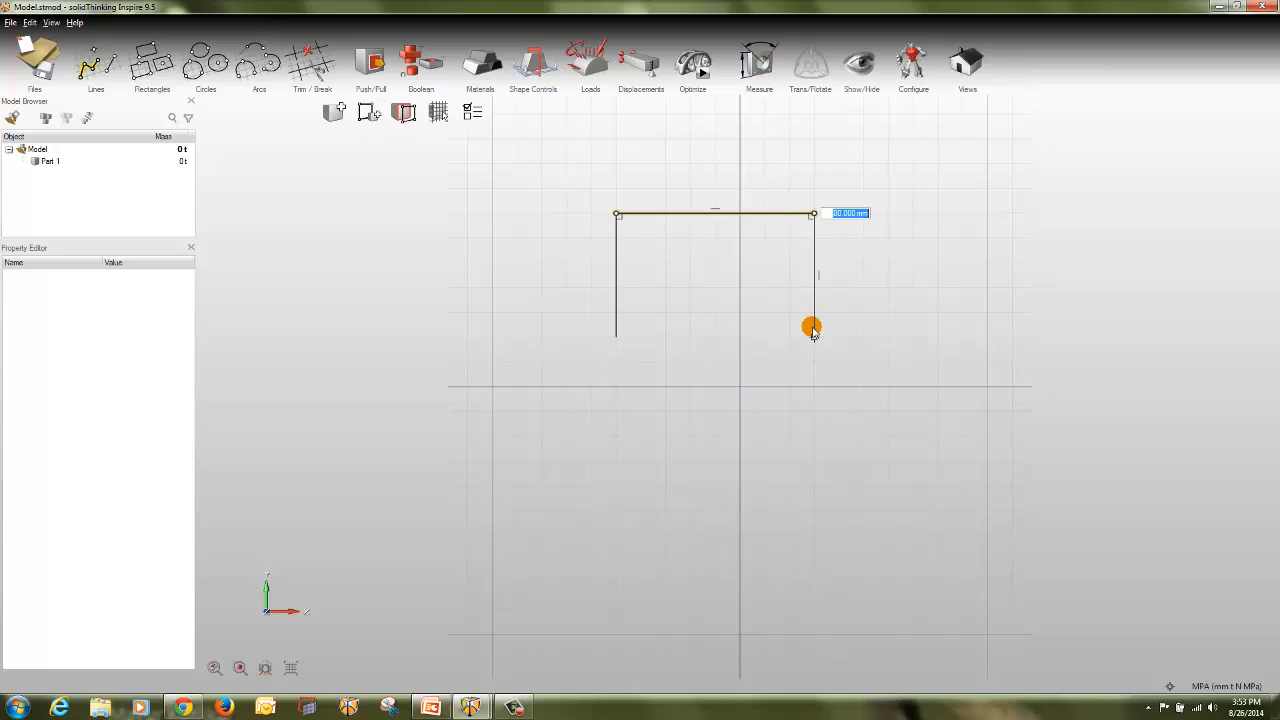
left_click(814, 336)
left_click(618, 335)
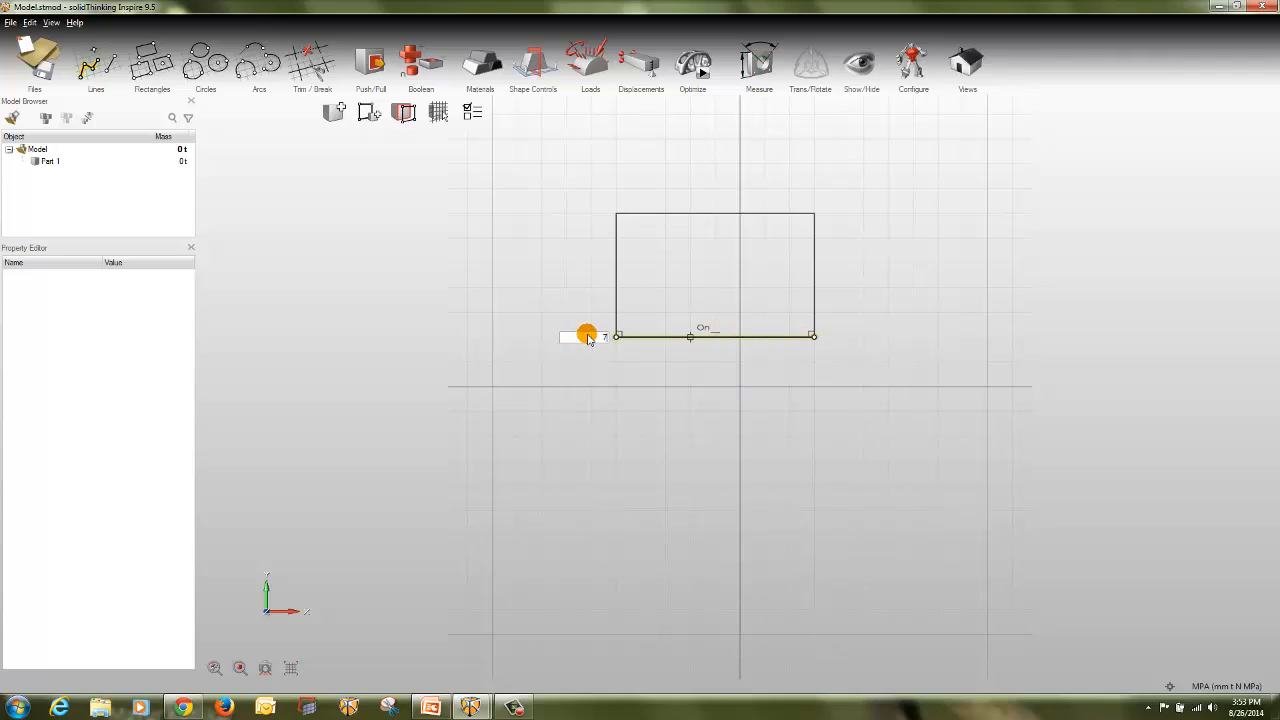
- Set the rectangle's bottom edge to 75 mm, leave the polyline tool, and move its lower-right corner outward and upward
type("75")
key("Return")
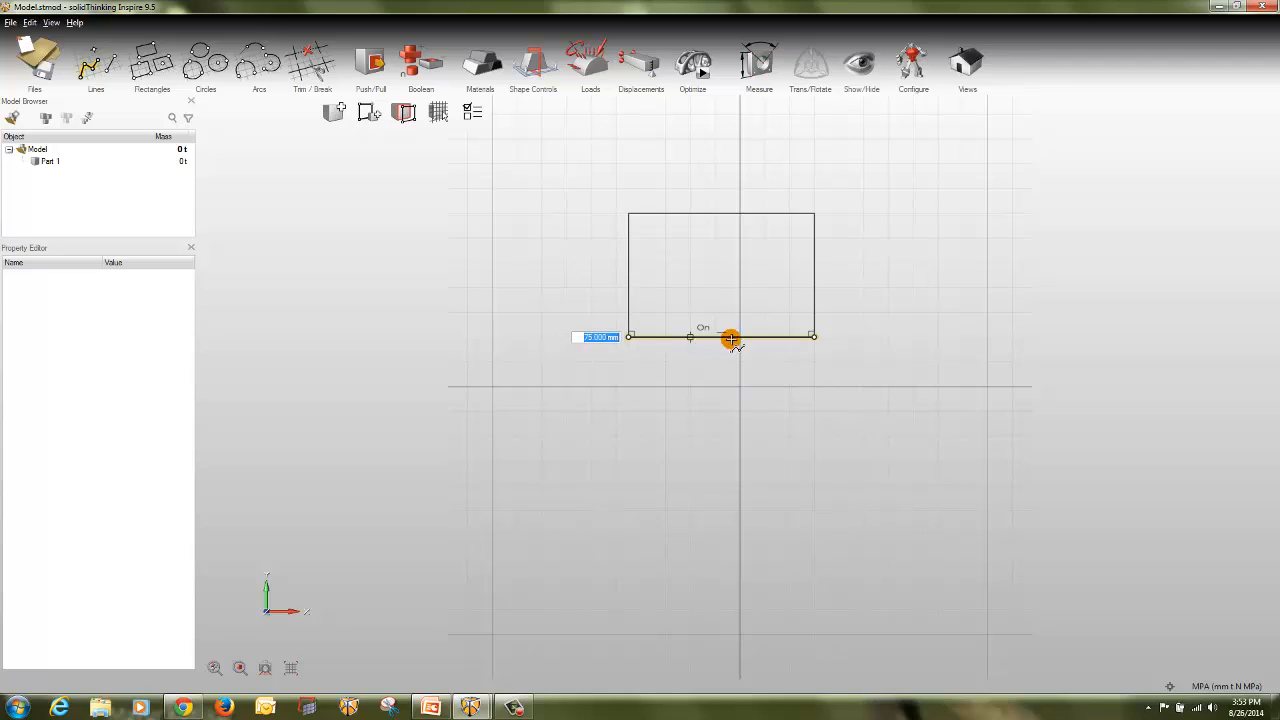
key("Escape")
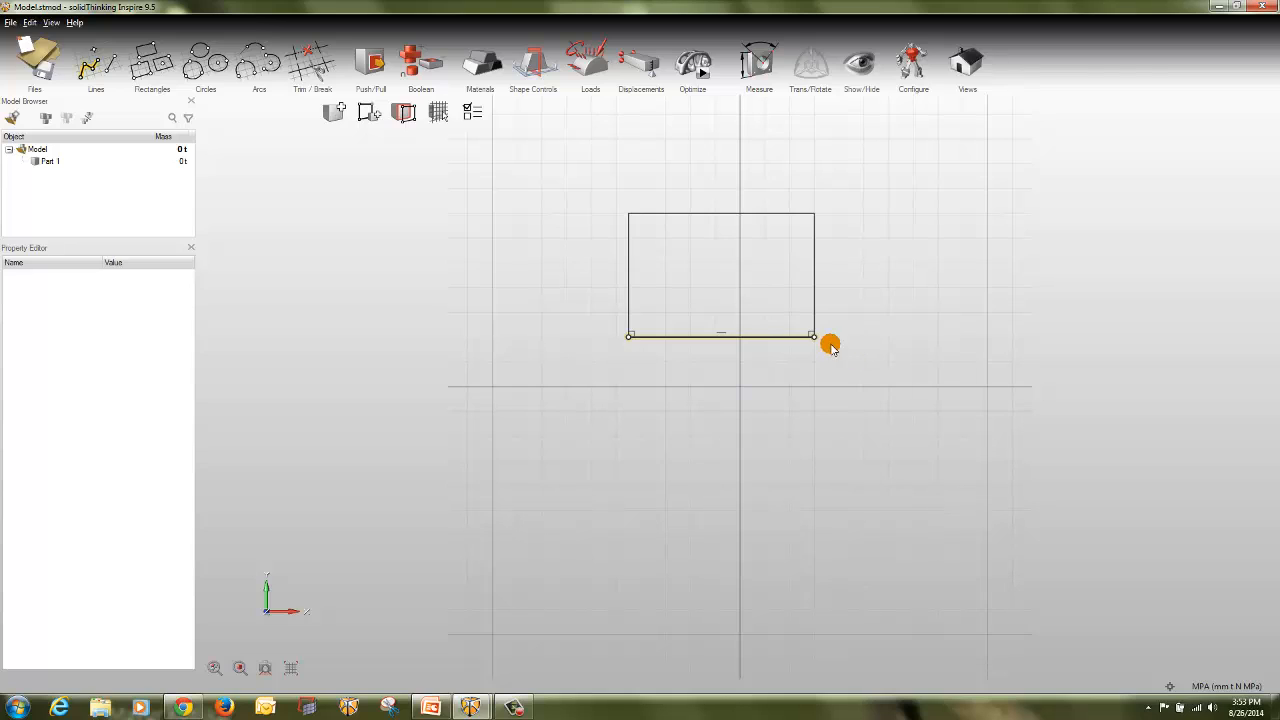
key("Escape")
left_click_drag(810, 337, 838, 311)
- Sketch a closed four-sided polyline with slanted sides below the rectangle, its last side about 51 mm long
left_click(95, 63)
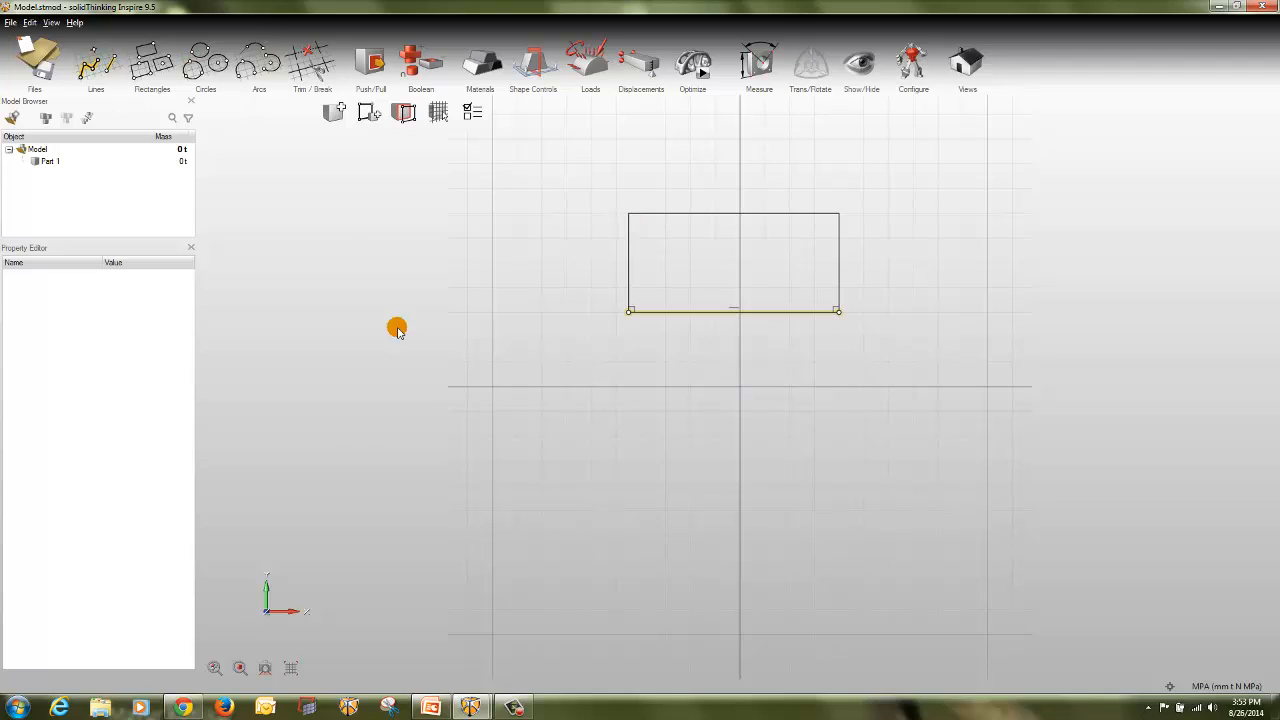
left_click(641, 486)
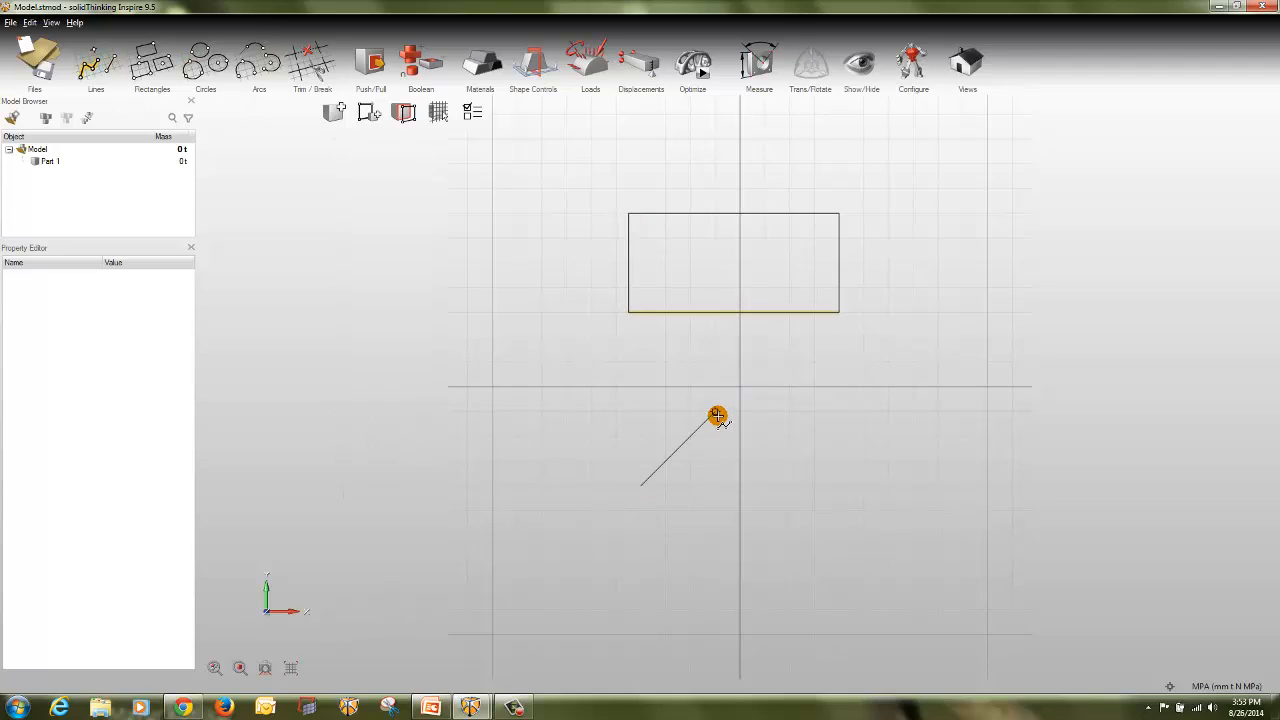
left_click(715, 412)
left_click(814, 387)
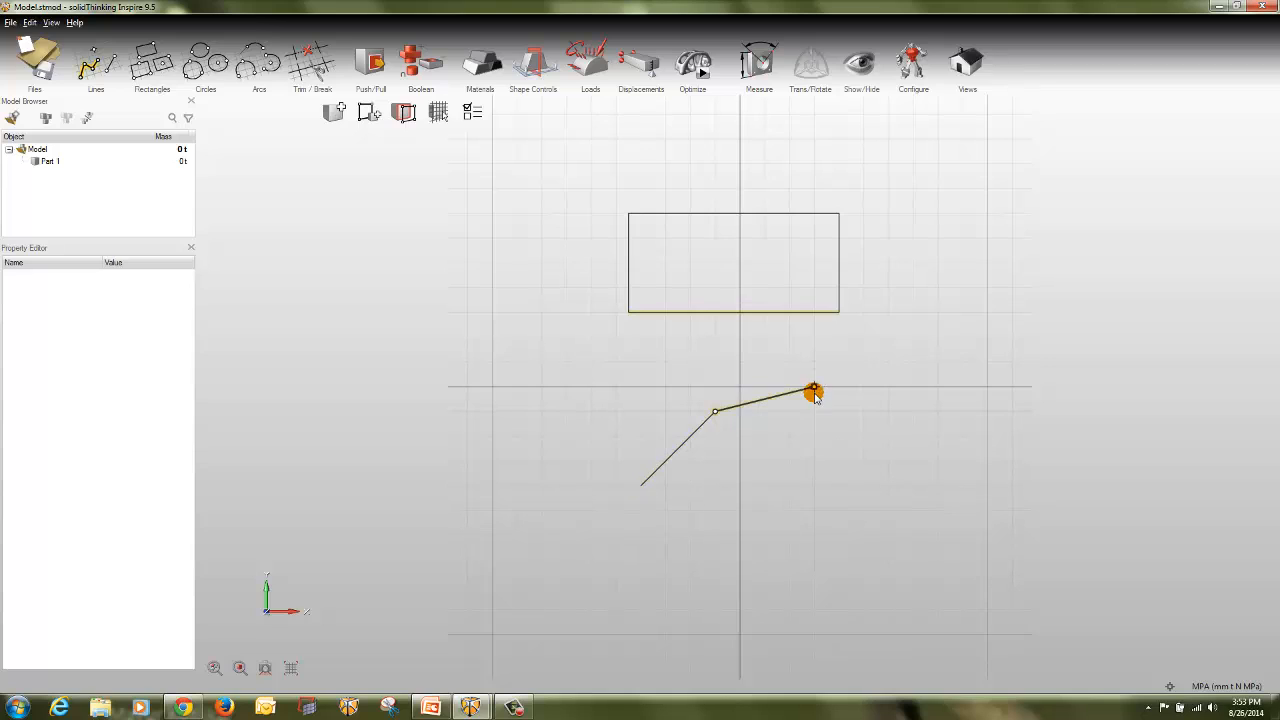
left_click(764, 461)
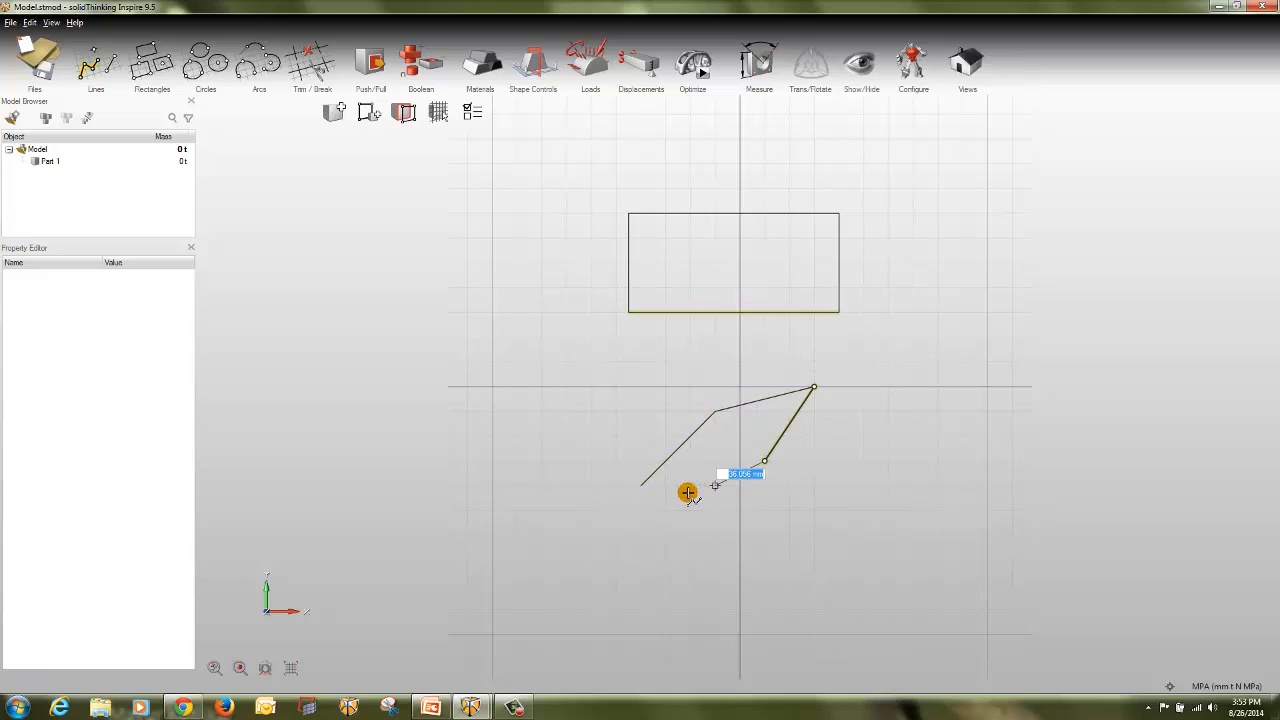
left_click(643, 488)
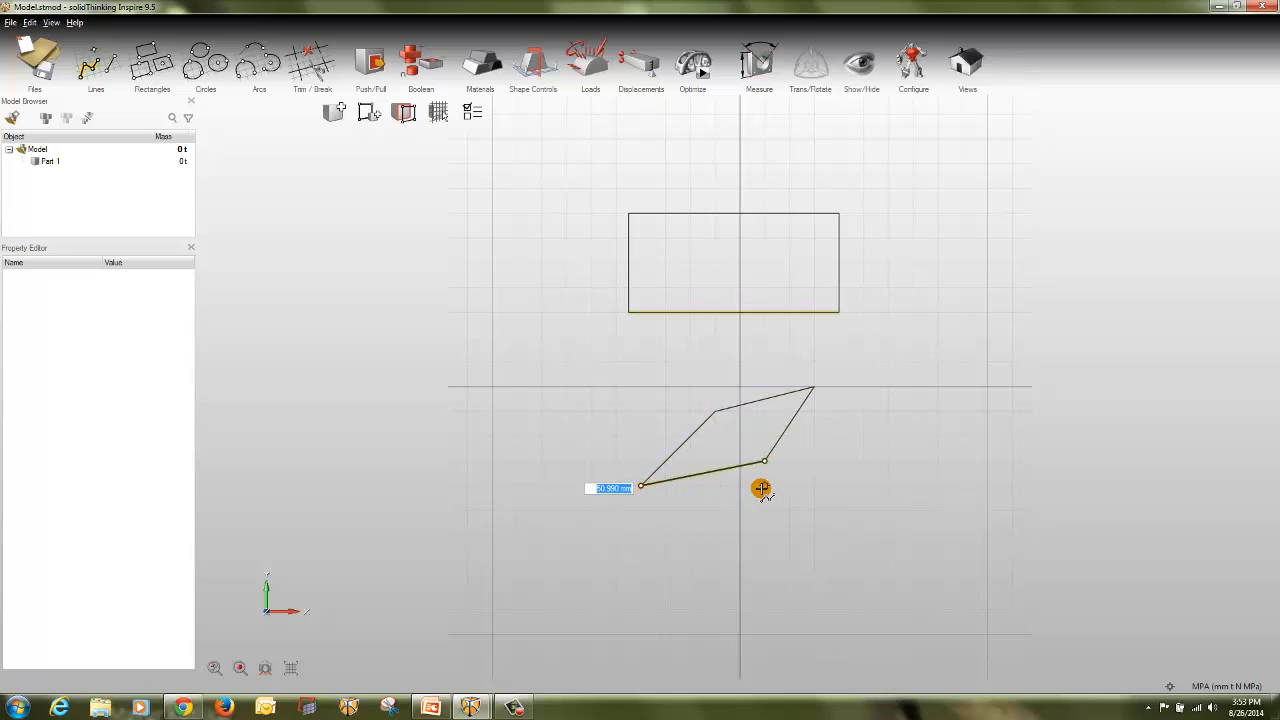
- Reposition the slanted polyline's corners so that its sides form a horizontal and vertical rectangle below the upper one
left_click_drag(765, 462, 836, 507)
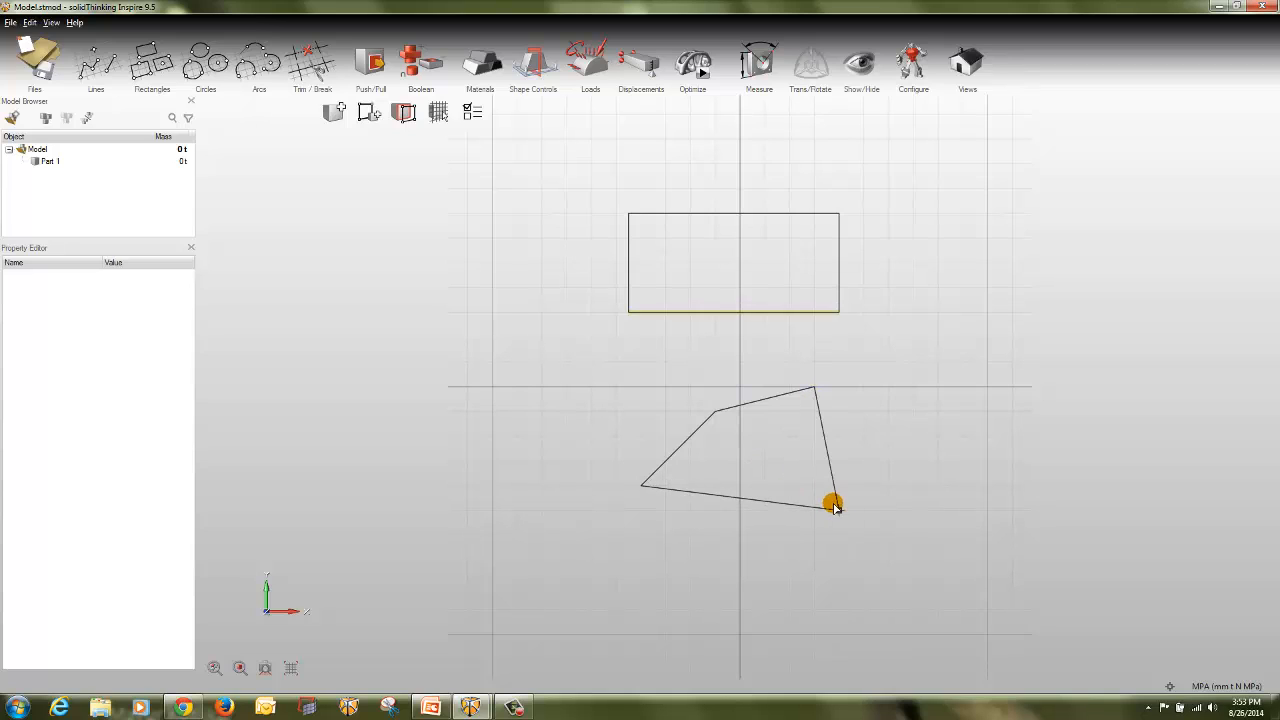
mouse_move(716, 415)
left_mouse_down()
mouse_move(666, 383)
mouse_move(603, 400)
mouse_move(583, 443)
mouse_move(643, 557)
mouse_move(641, 586)
left_mouse_up()
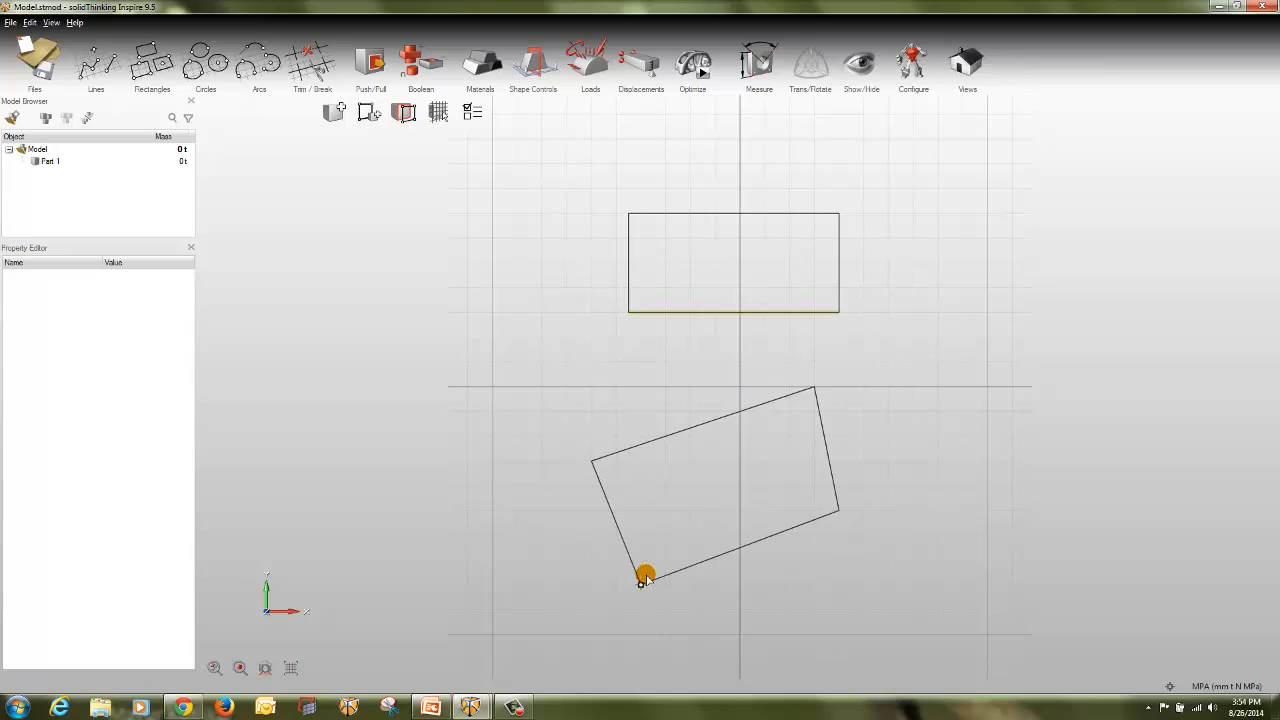
mouse_move(811, 389)
left_mouse_down()
mouse_move(753, 410)
mouse_move(842, 408)
left_mouse_up()
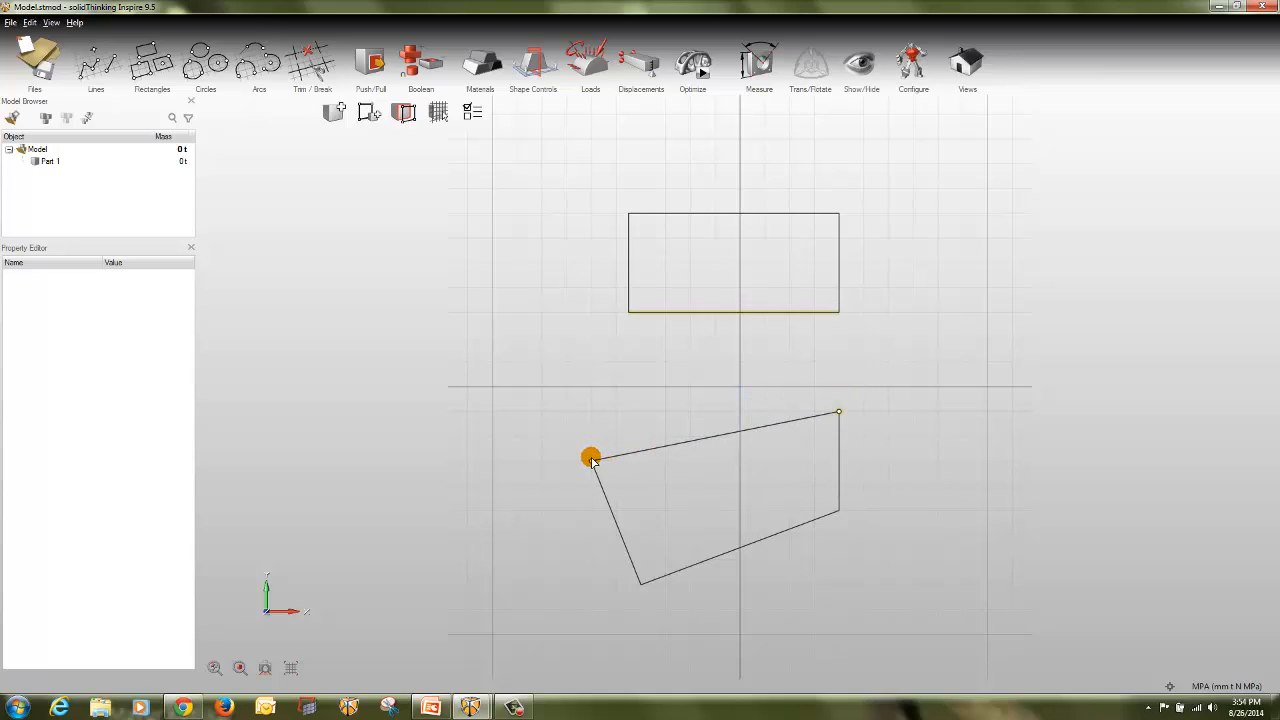
left_click_drag(591, 459, 659, 413)
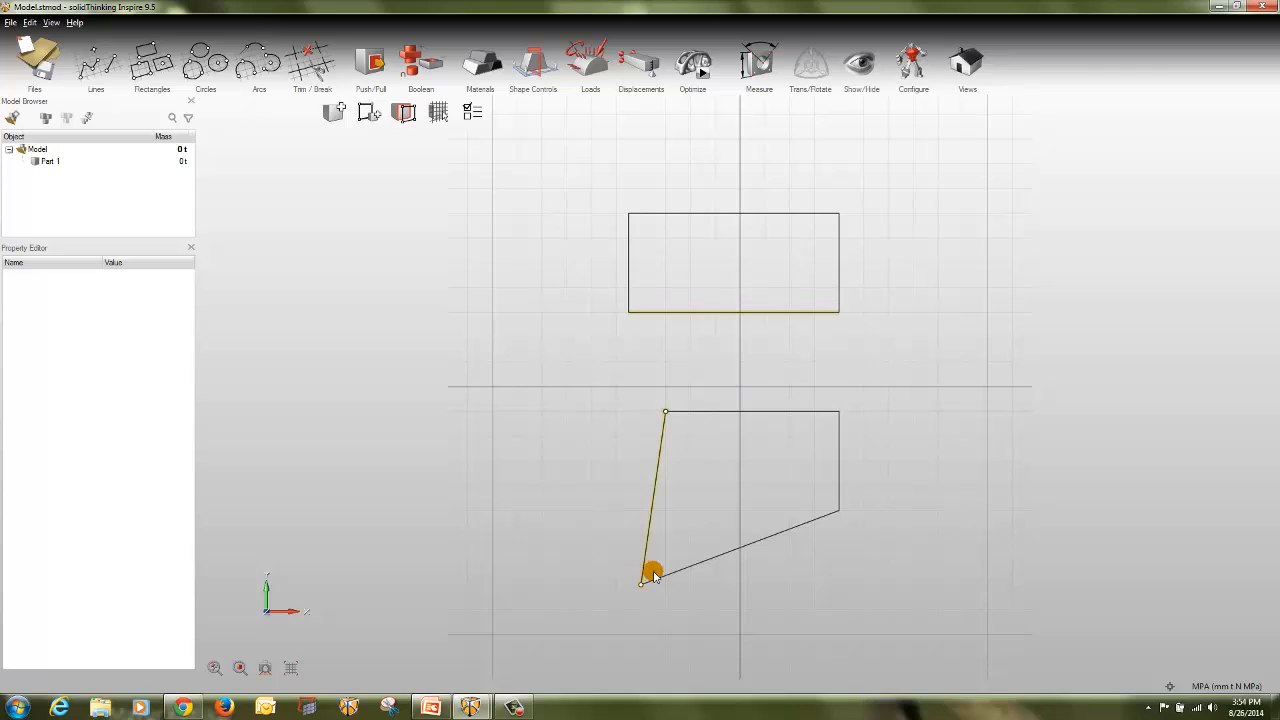
left_click_drag(642, 580, 666, 510)
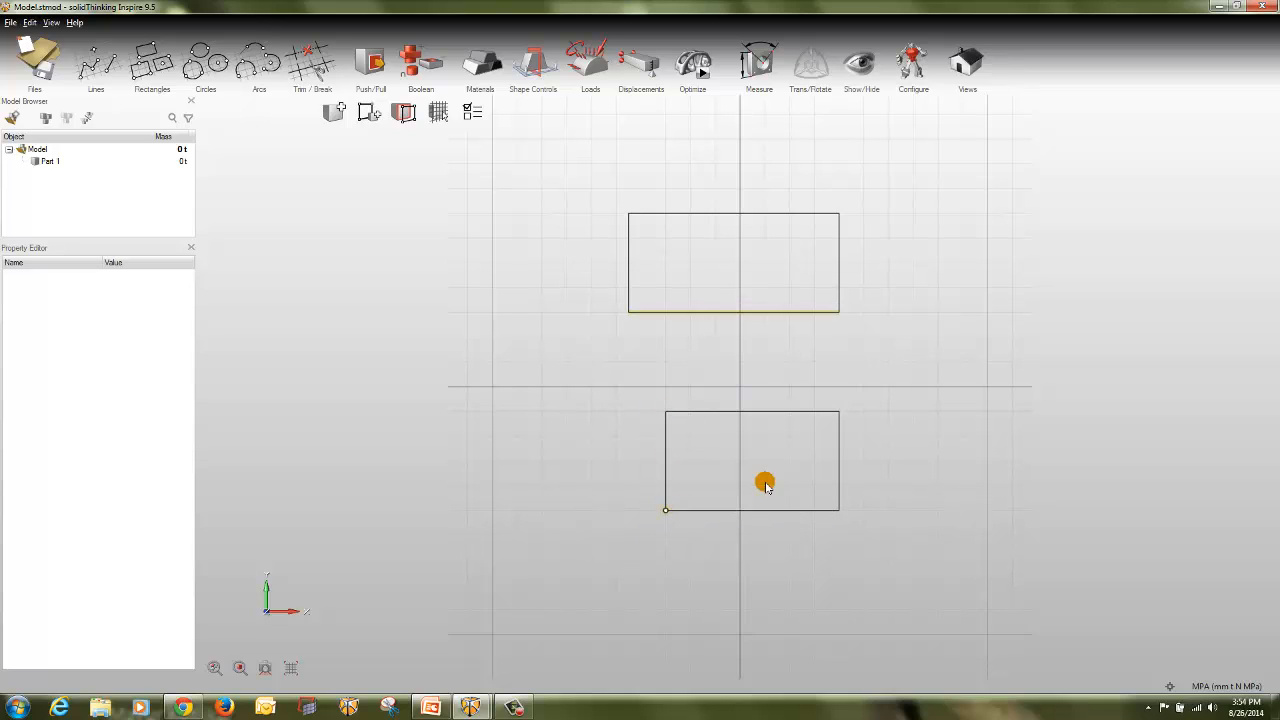
mouse_move(838, 411)
left_mouse_down()
mouse_move(883, 381)
mouse_move(836, 413)
left_mouse_up()
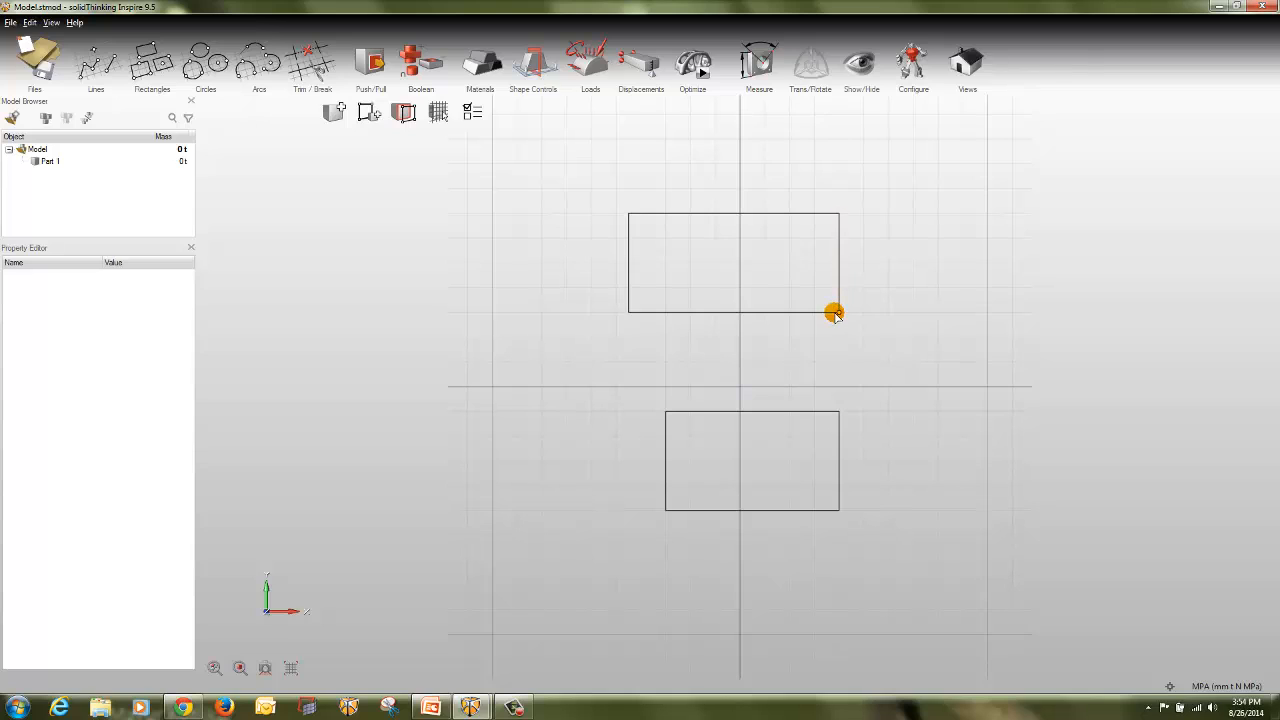
mouse_move(838, 313)
left_mouse_down()
mouse_move(776, 279)
mouse_move(829, 289)
mouse_move(800, 326)
mouse_move(638, 337)
mouse_move(857, 260)
mouse_move(843, 163)
mouse_move(848, 316)
left_mouse_up()
mouse_move(838, 410)
left_mouse_down()
mouse_move(866, 383)
mouse_move(751, 360)
mouse_move(855, 400)
mouse_move(838, 408)
left_mouse_up()
- Start a new model and sketch a rectangle by corners about 80 mm wide around the origin on the XY plane
left_click(30, 50)
left_click(172, 156)
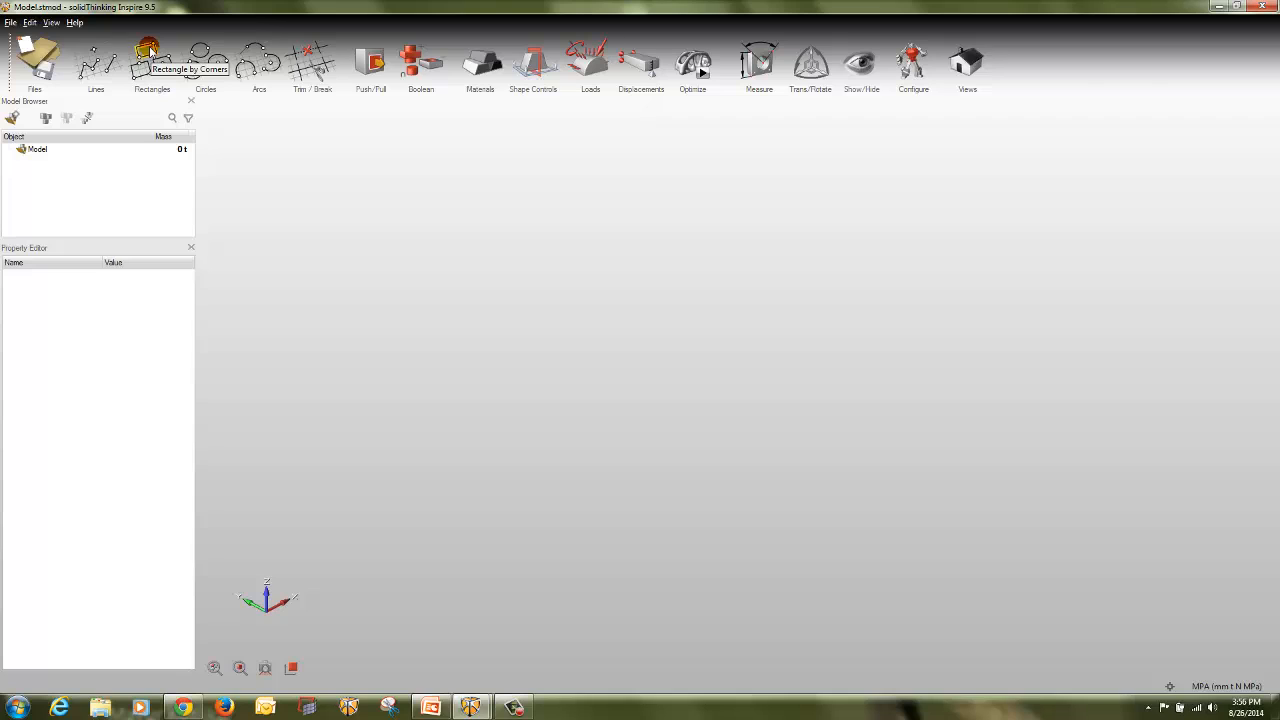
left_click(148, 60)
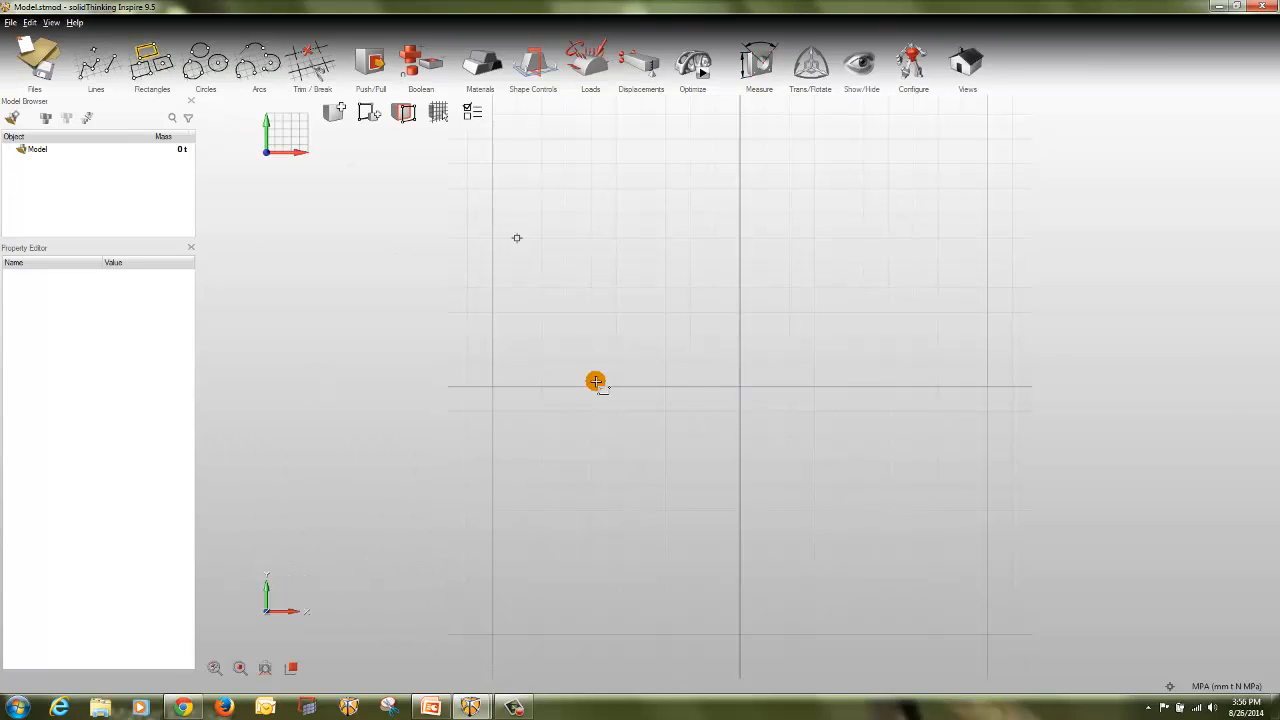
left_click(665, 410)
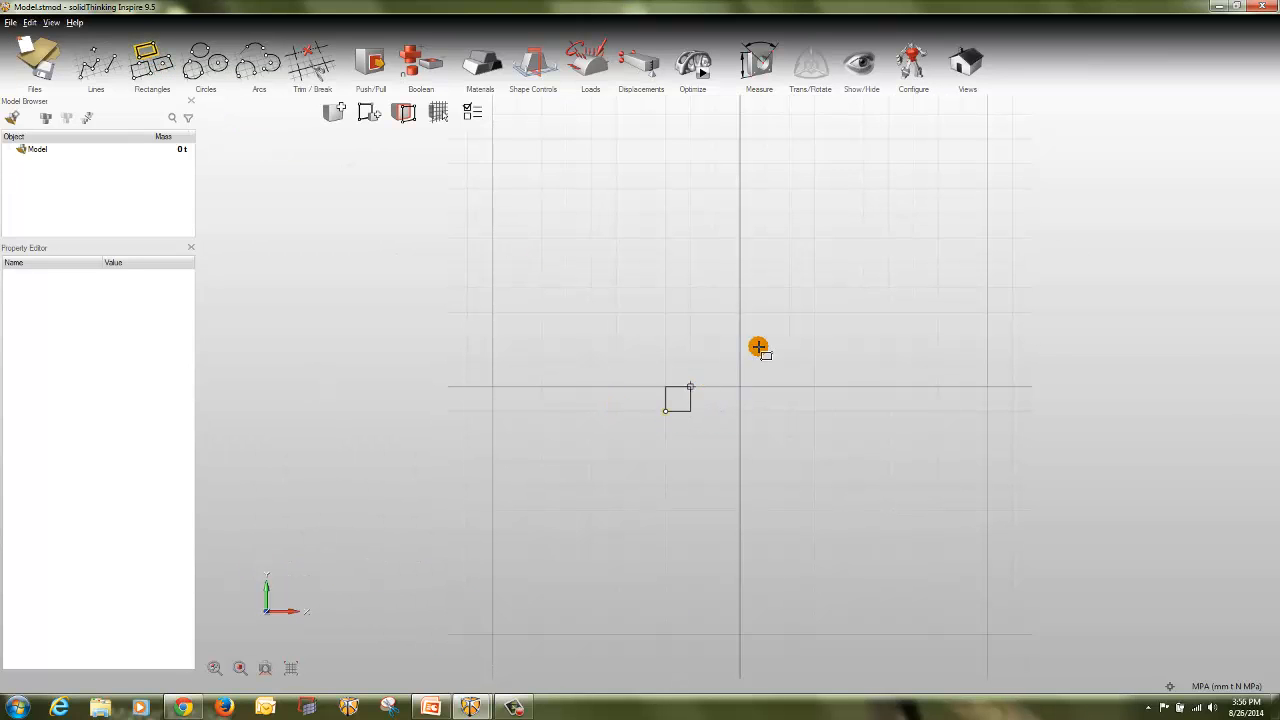
left_click(864, 264)
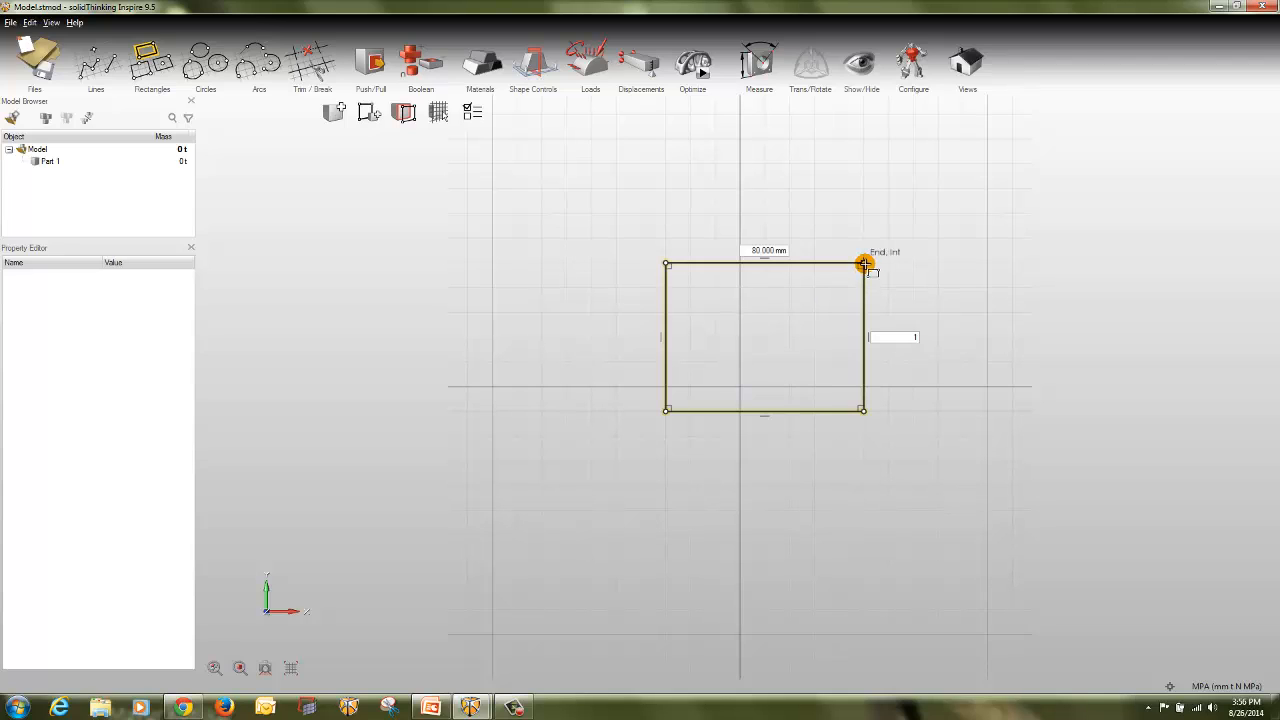
- Set both the height and the width of the rectangle to 100 mm
type("100")
key("Return")
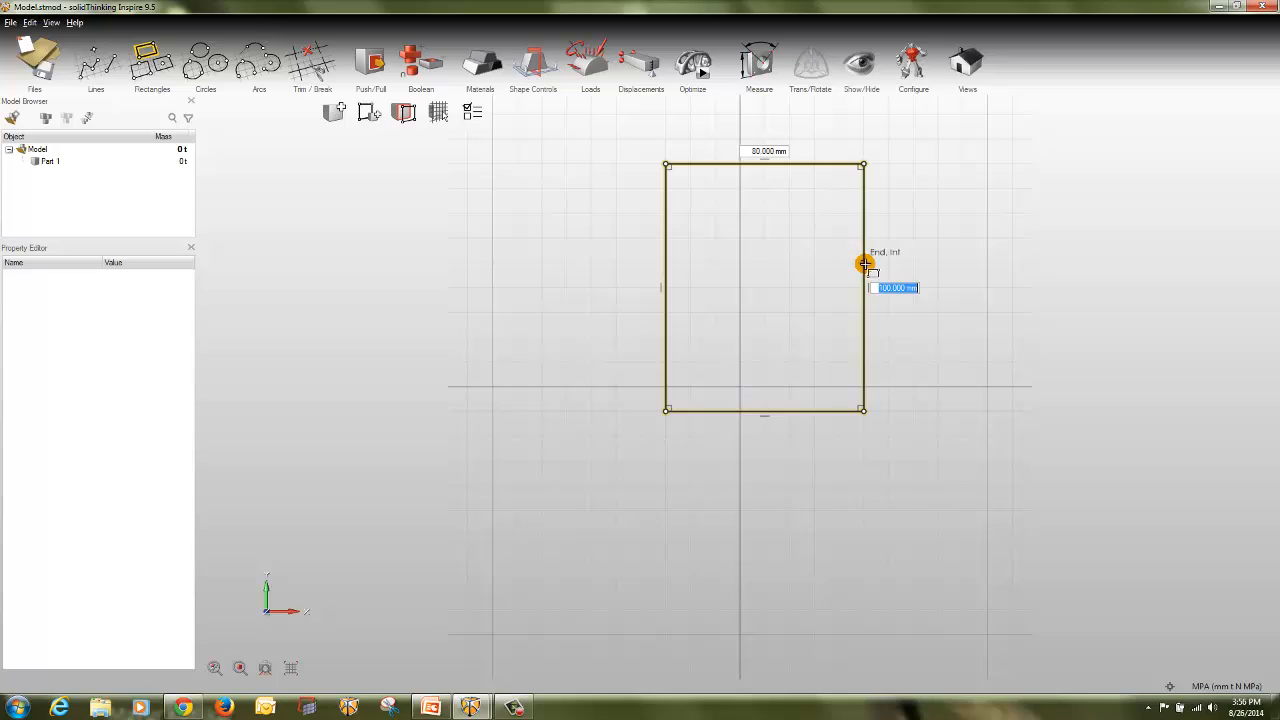
left_click(766, 151)
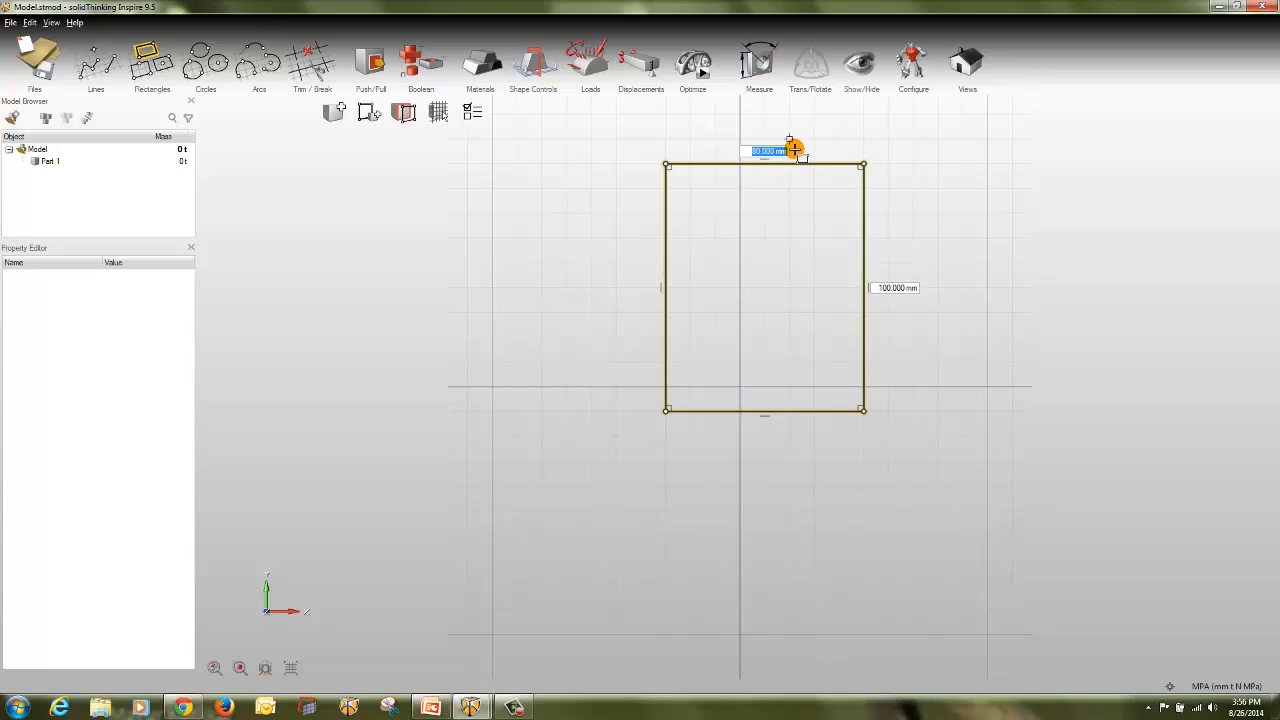
type("100")
key("Return")
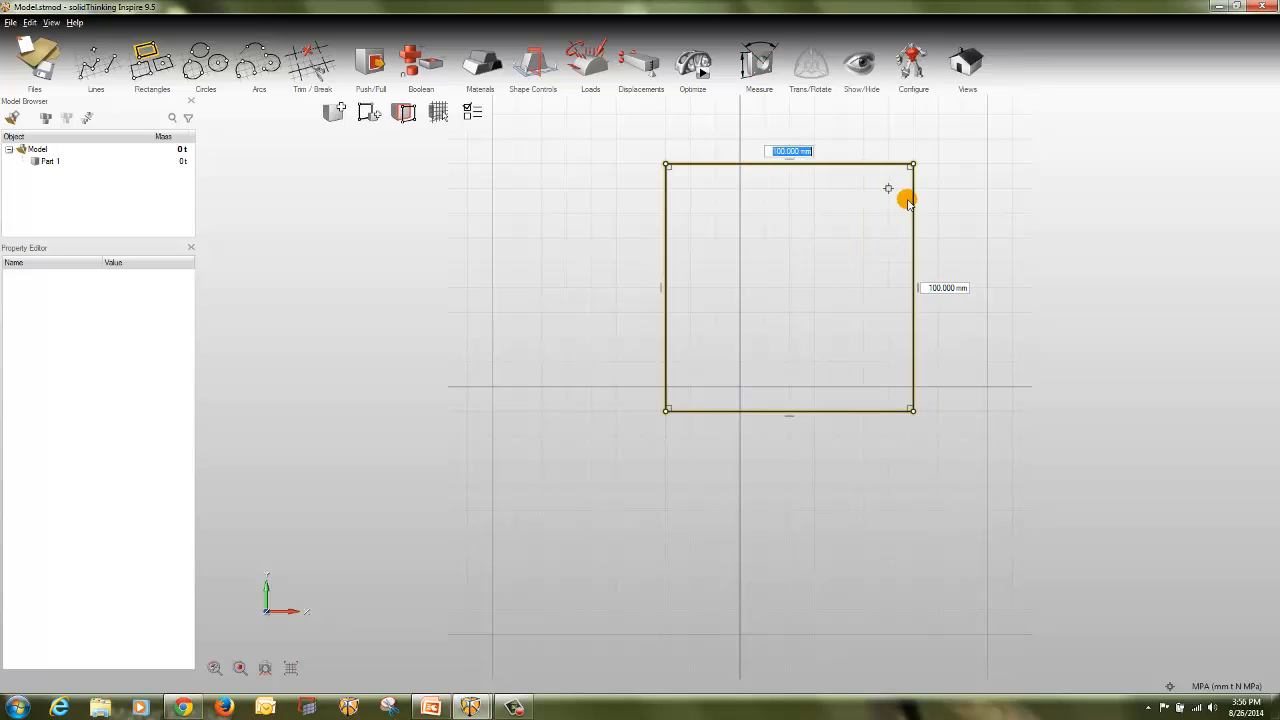
- Move the square's upper-right corner inward, leave the rectangle tool, and shift the top edge down to reduce the height
left_click(913, 165)
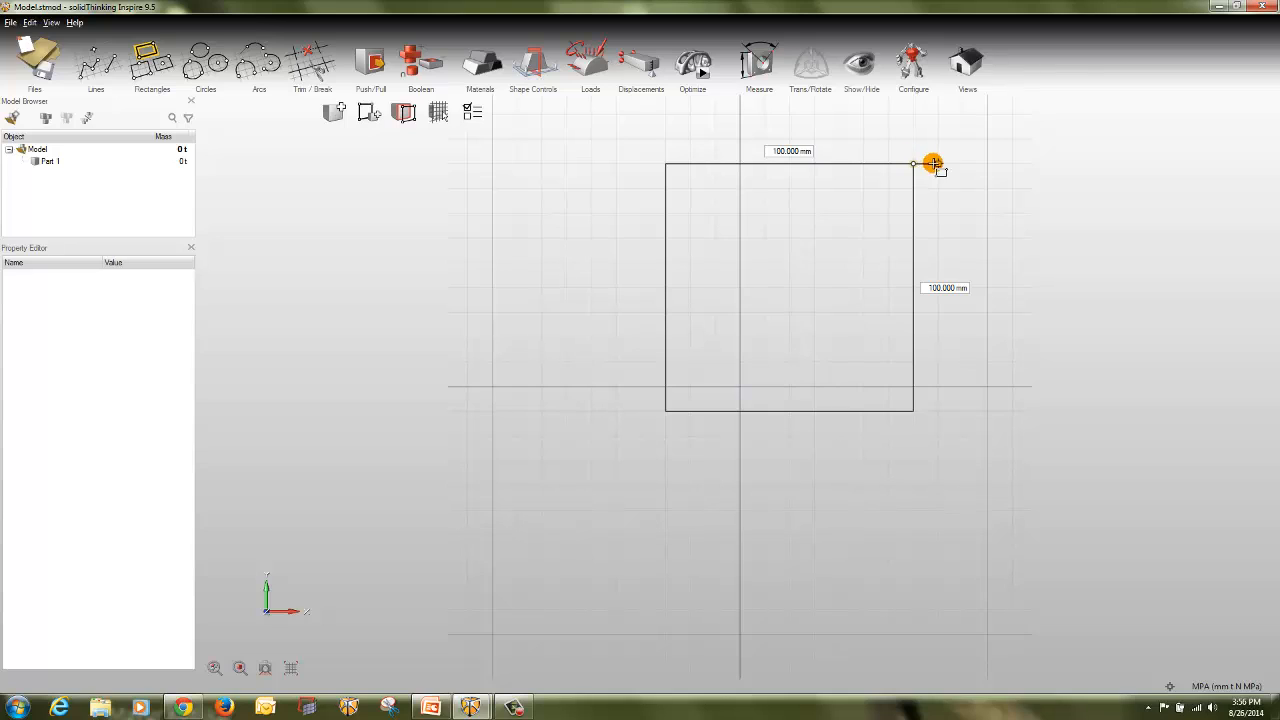
key("Escape")
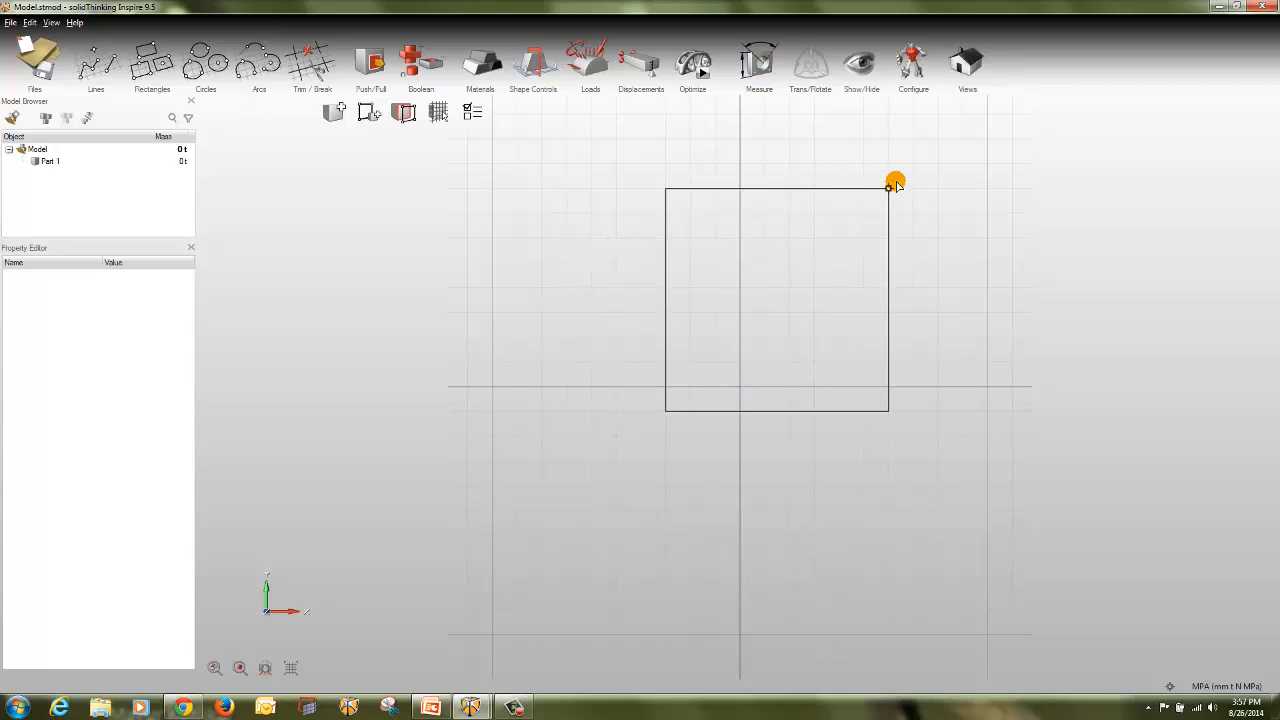
left_click(884, 190)
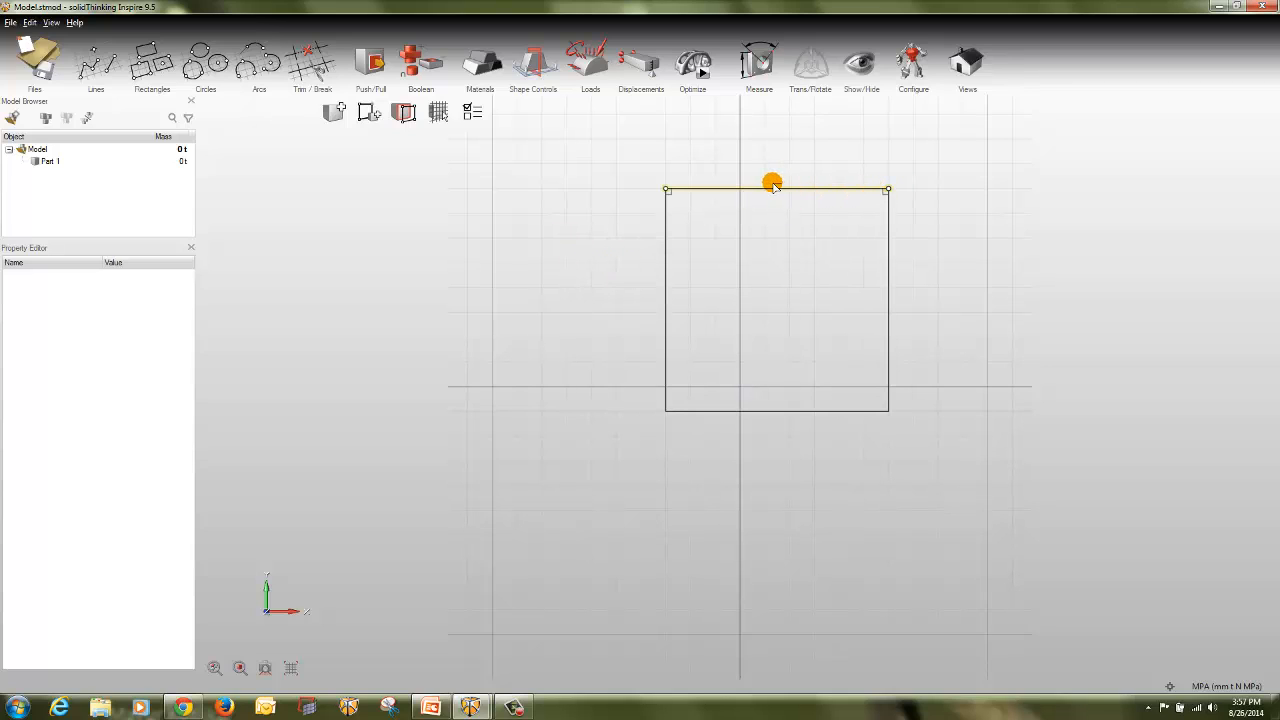
left_click_drag(773, 186, 786, 209)
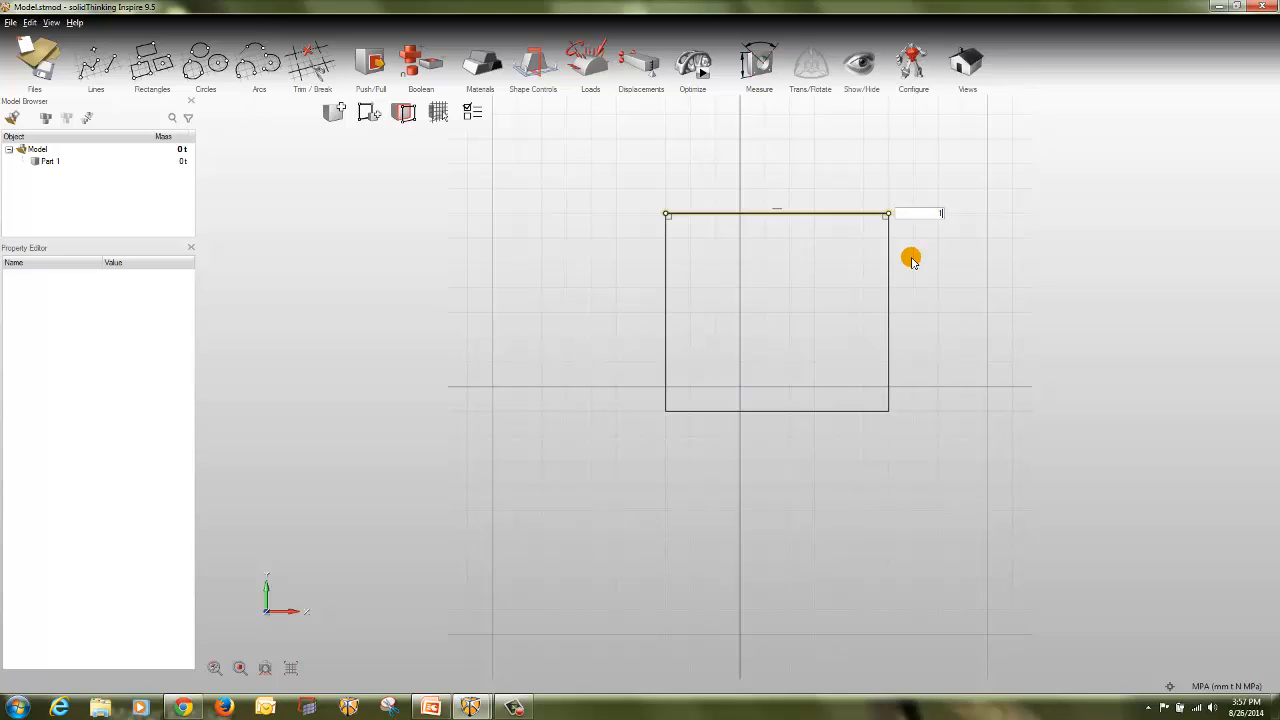
- Set the rectangle's top and right edges to 100 mm, and check the lengths of its edges
key("Return")
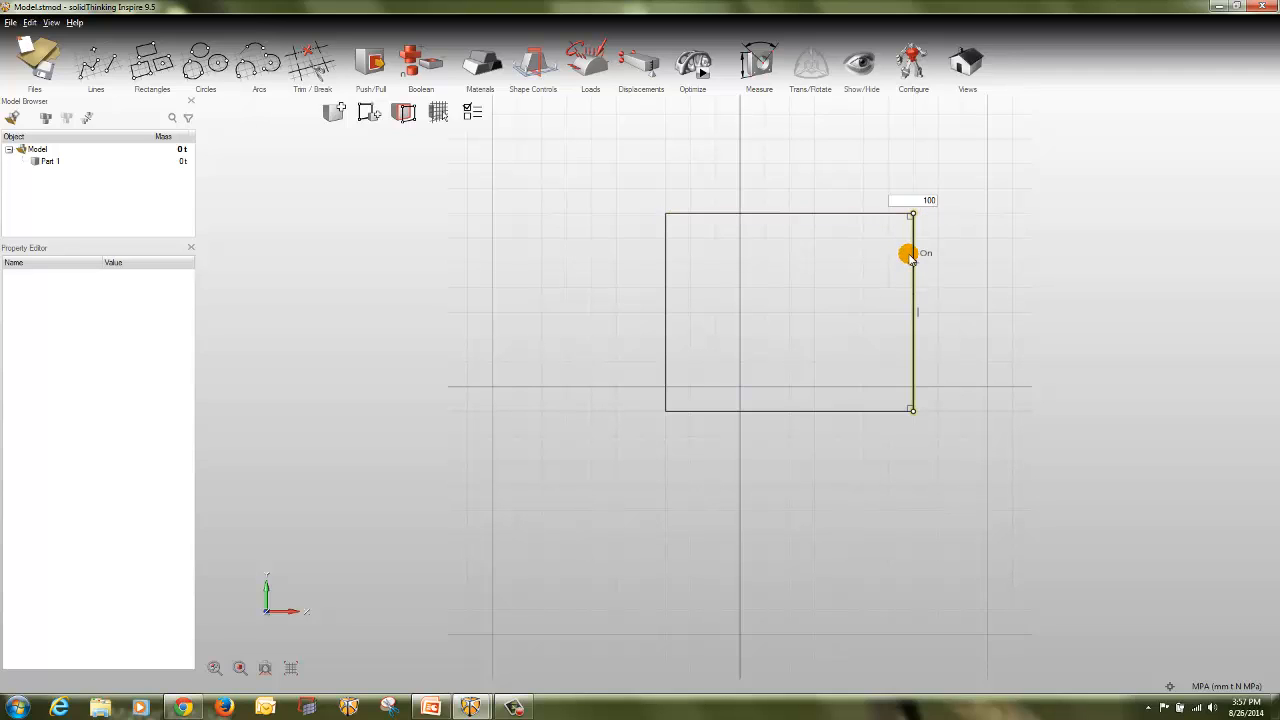
type("100")
key("Return")
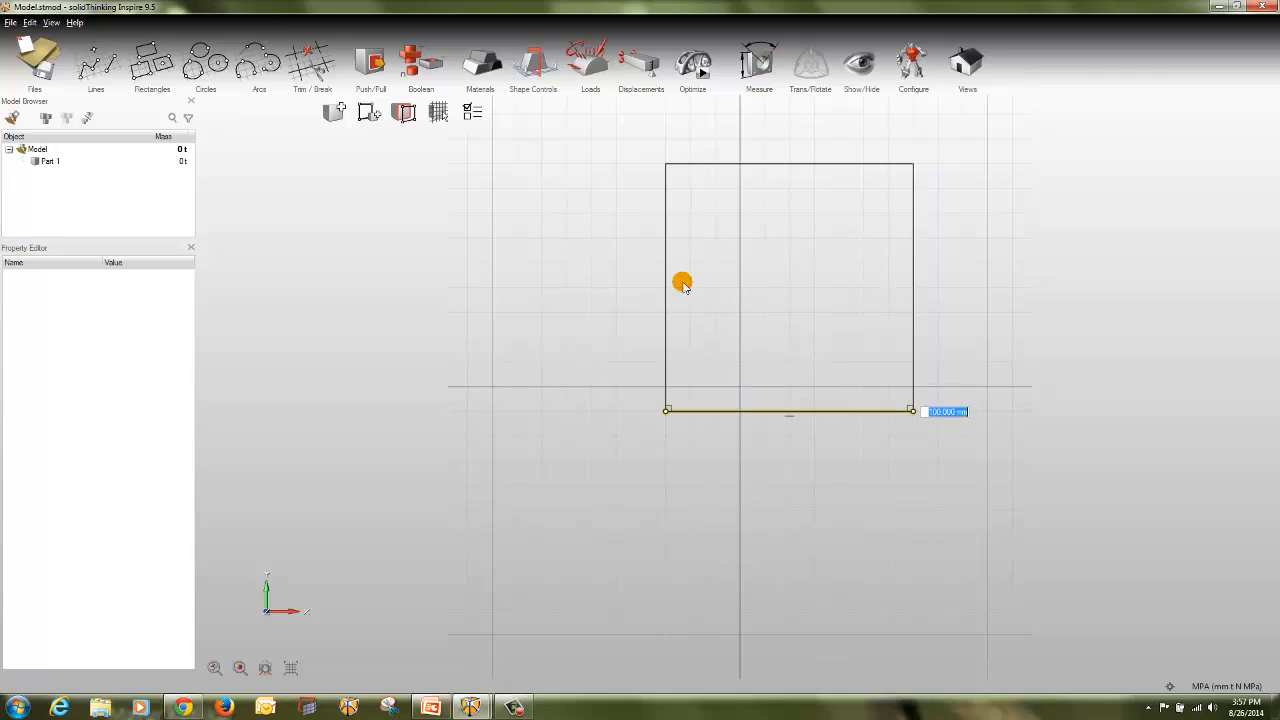
left_click(756, 164)
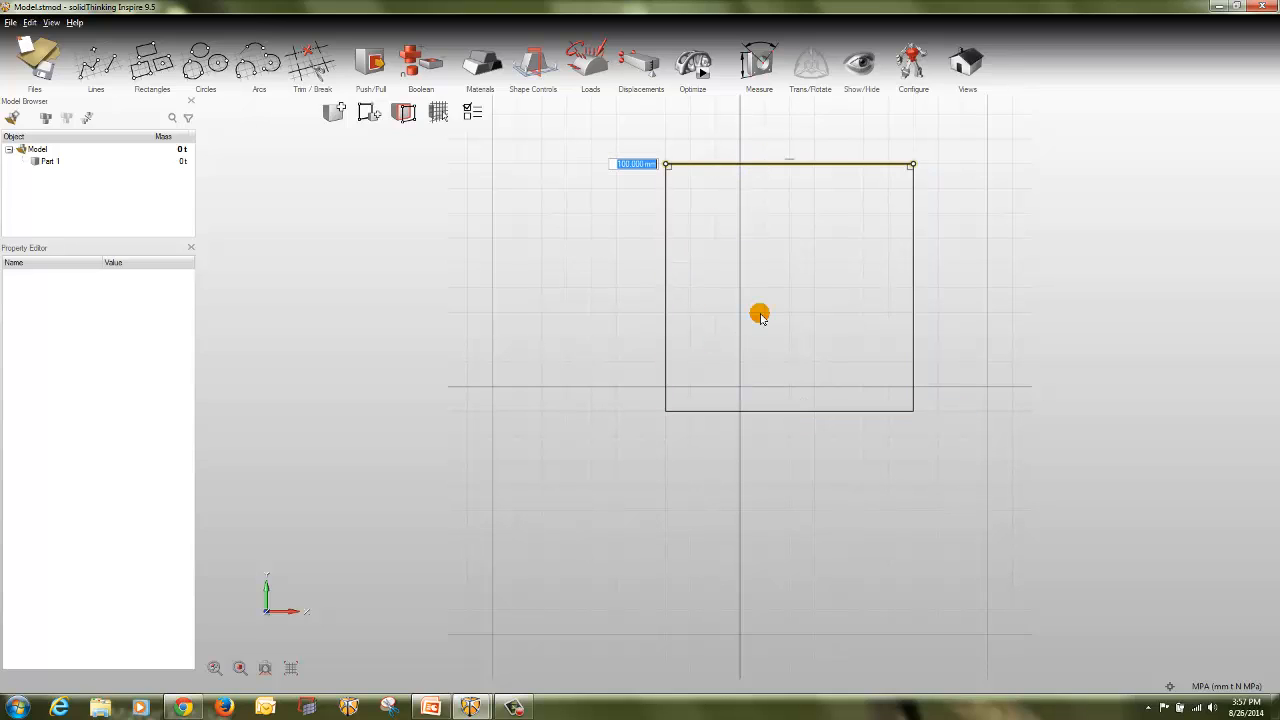
right_click(598, 249)
left_click(416, 263)
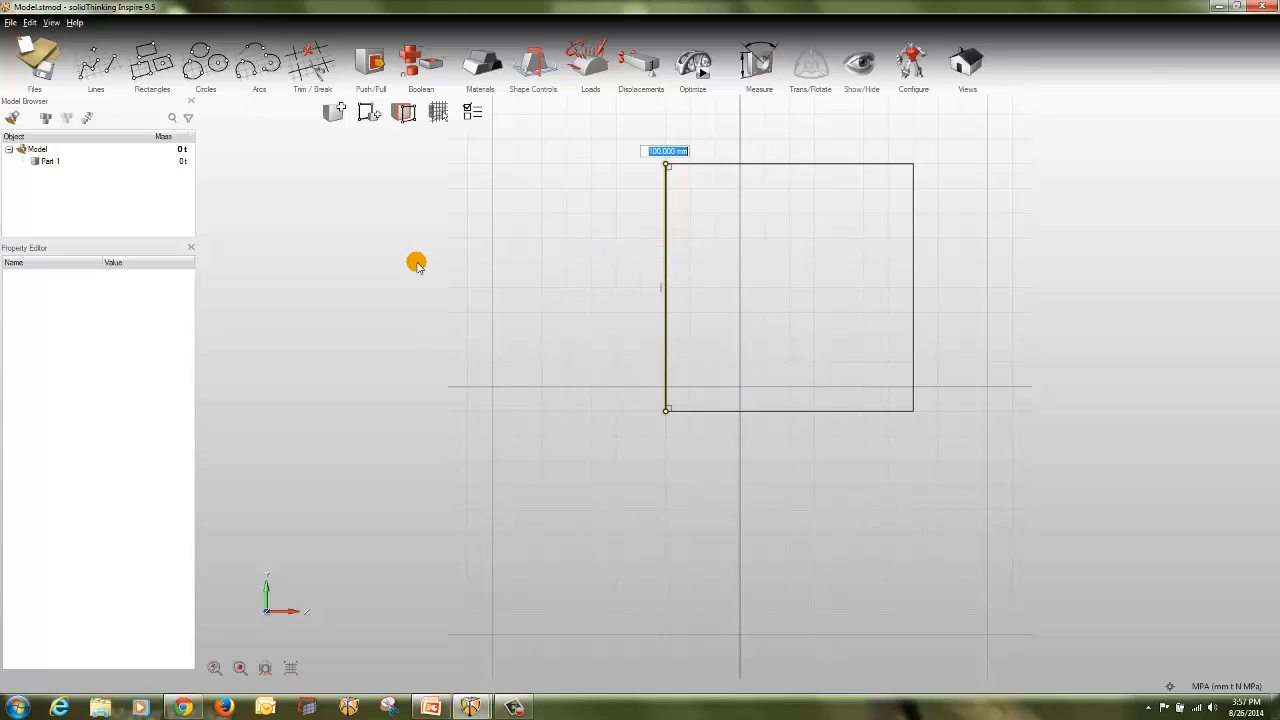
- Exit the square's sketch and replace the current model with a new one without saving
right_click(416, 263)
left_click(385, 251)
left_click(403, 246)
right_click(397, 233)
right_click(397, 233)
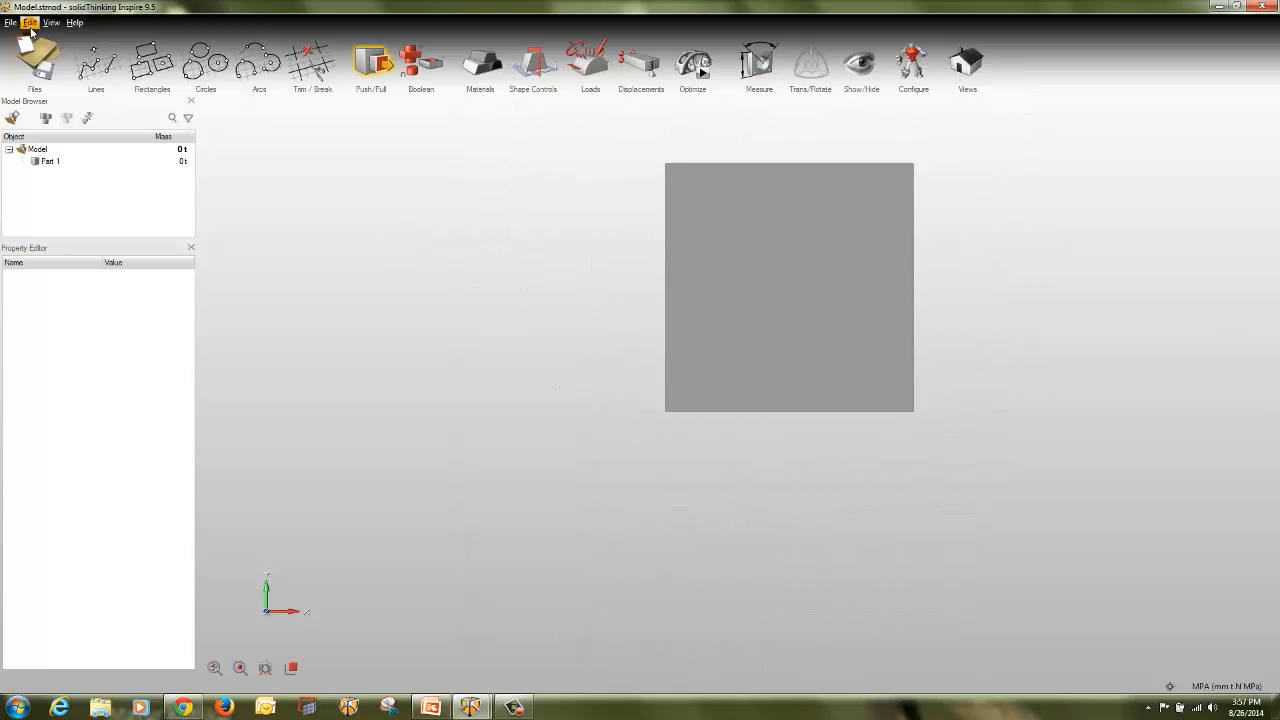
left_click(28, 44)
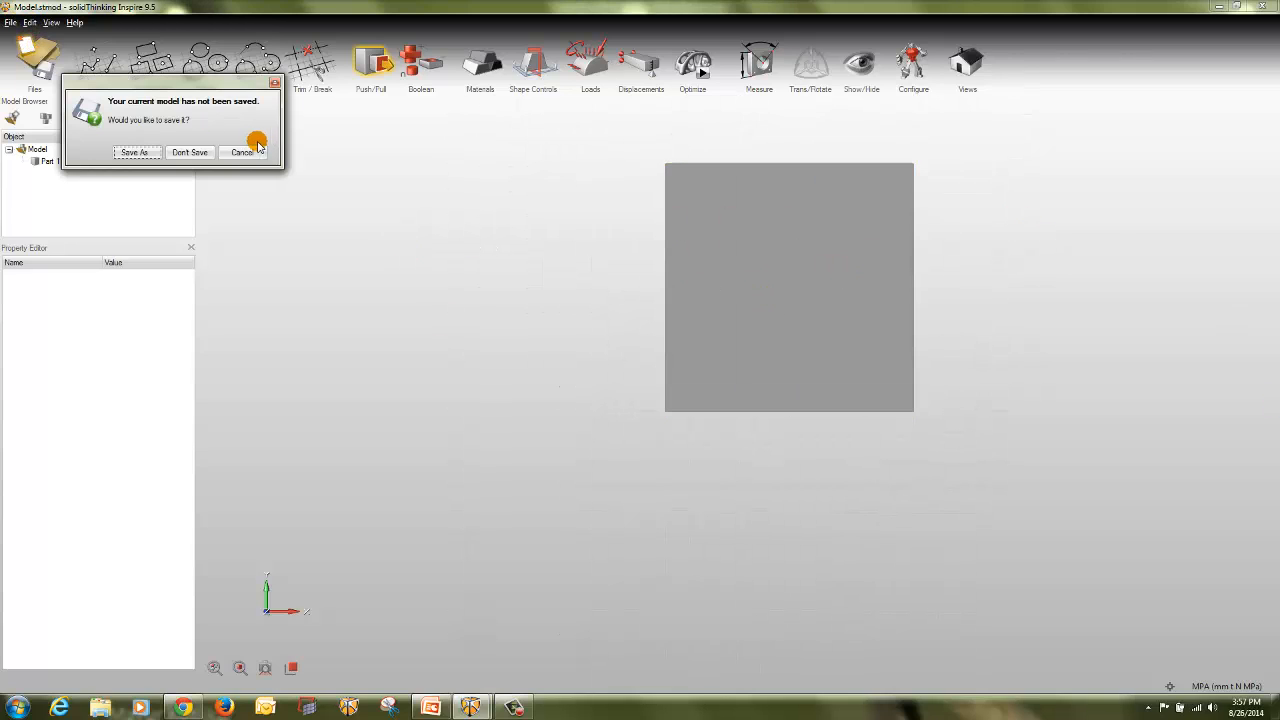
left_click(189, 152)
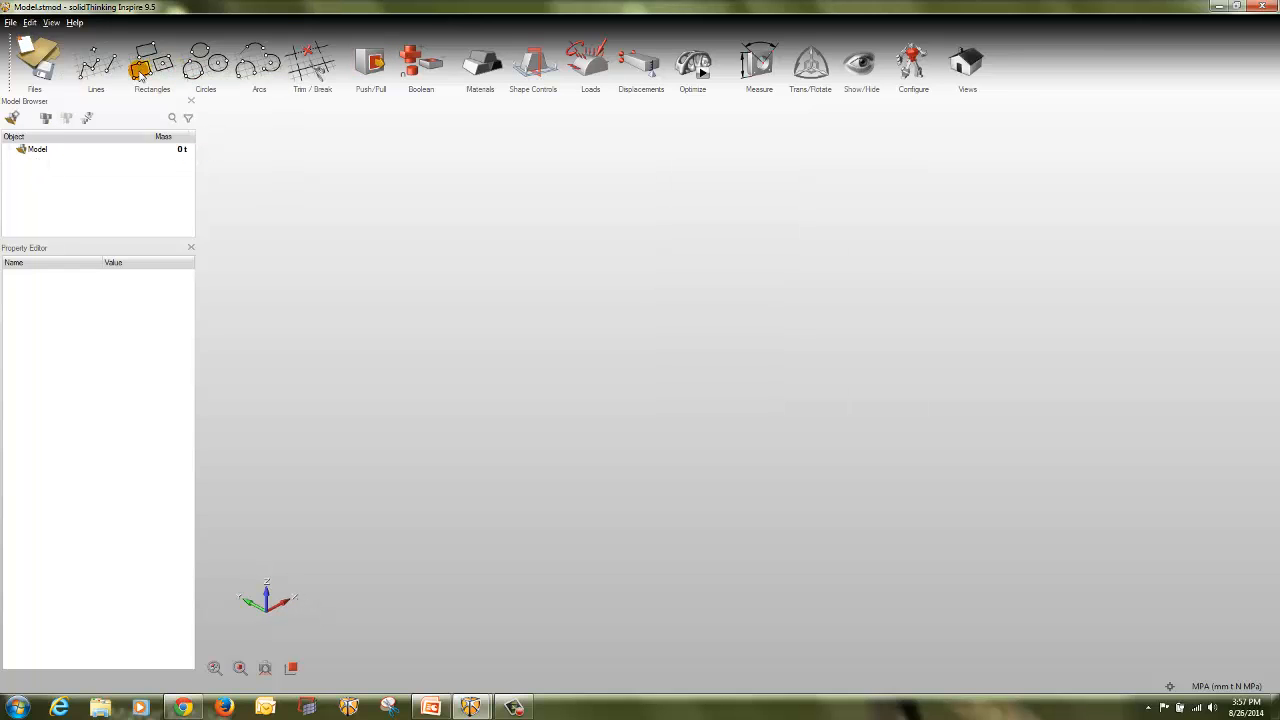
- Sketch a rectangle from a base edge along the X axis, about 90 mm wide and 70 mm high
left_click(140, 75)
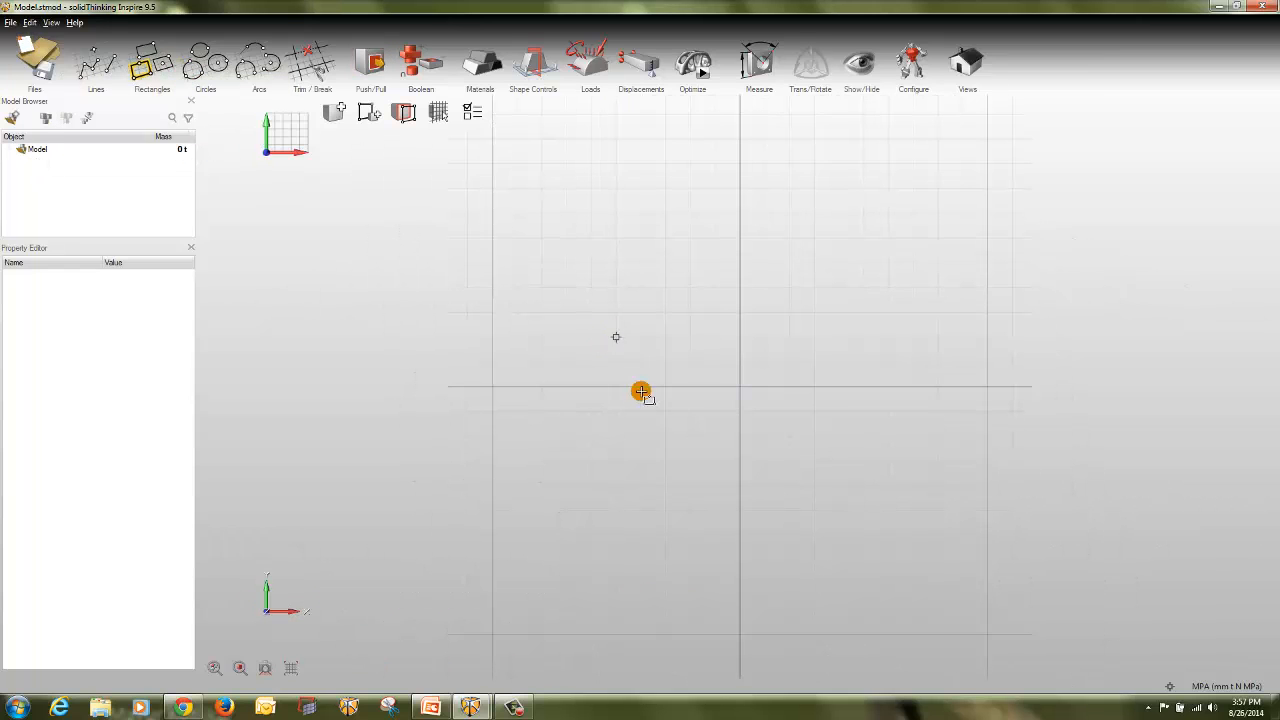
left_click(641, 386)
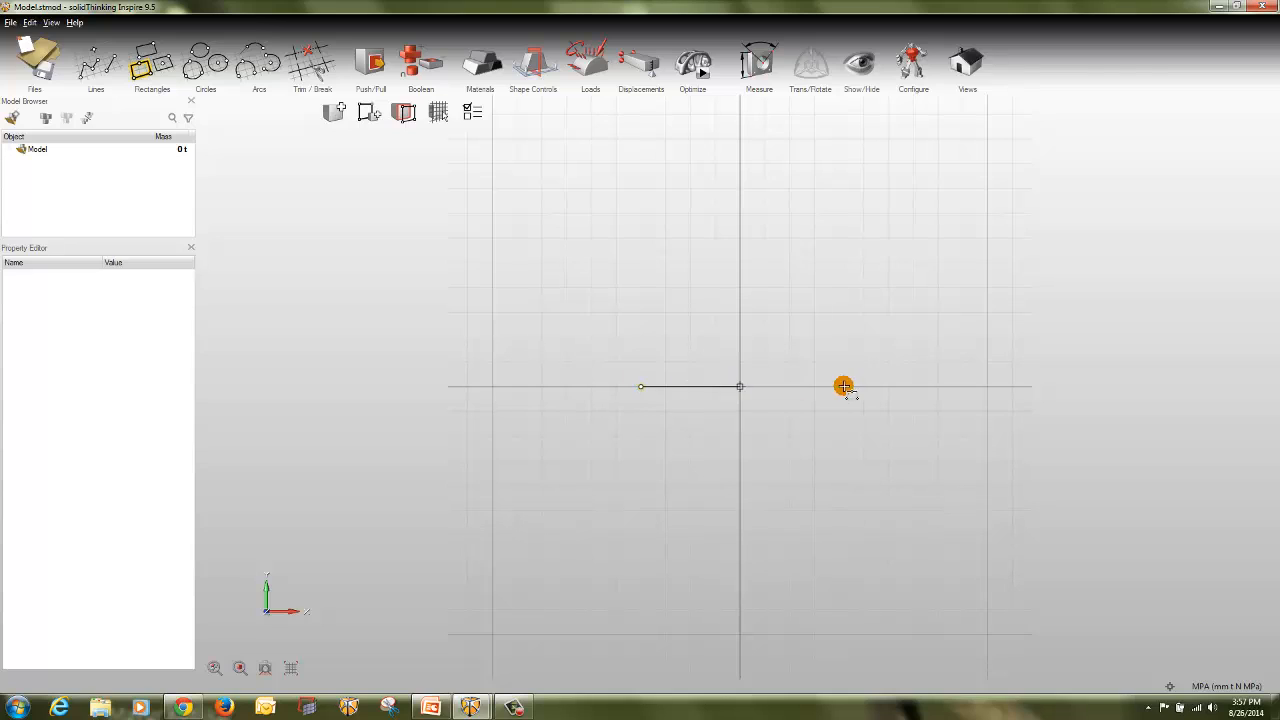
left_click(862, 386)
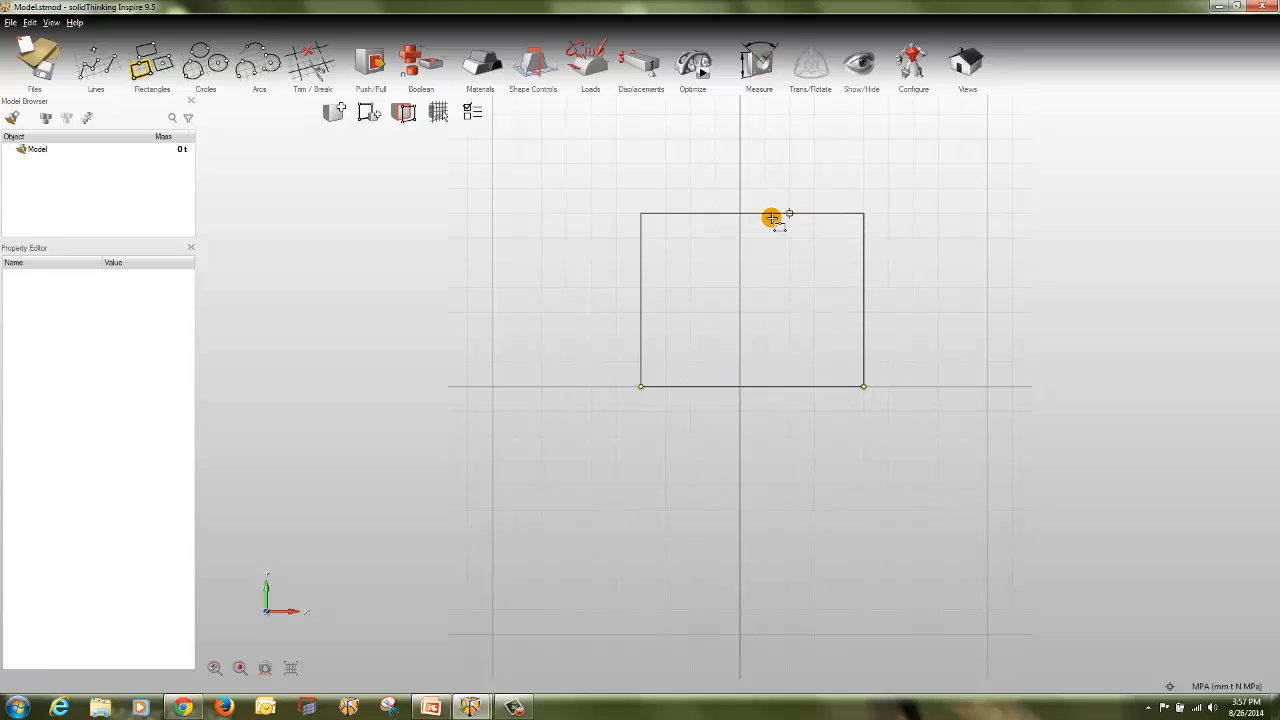
left_click(741, 216)
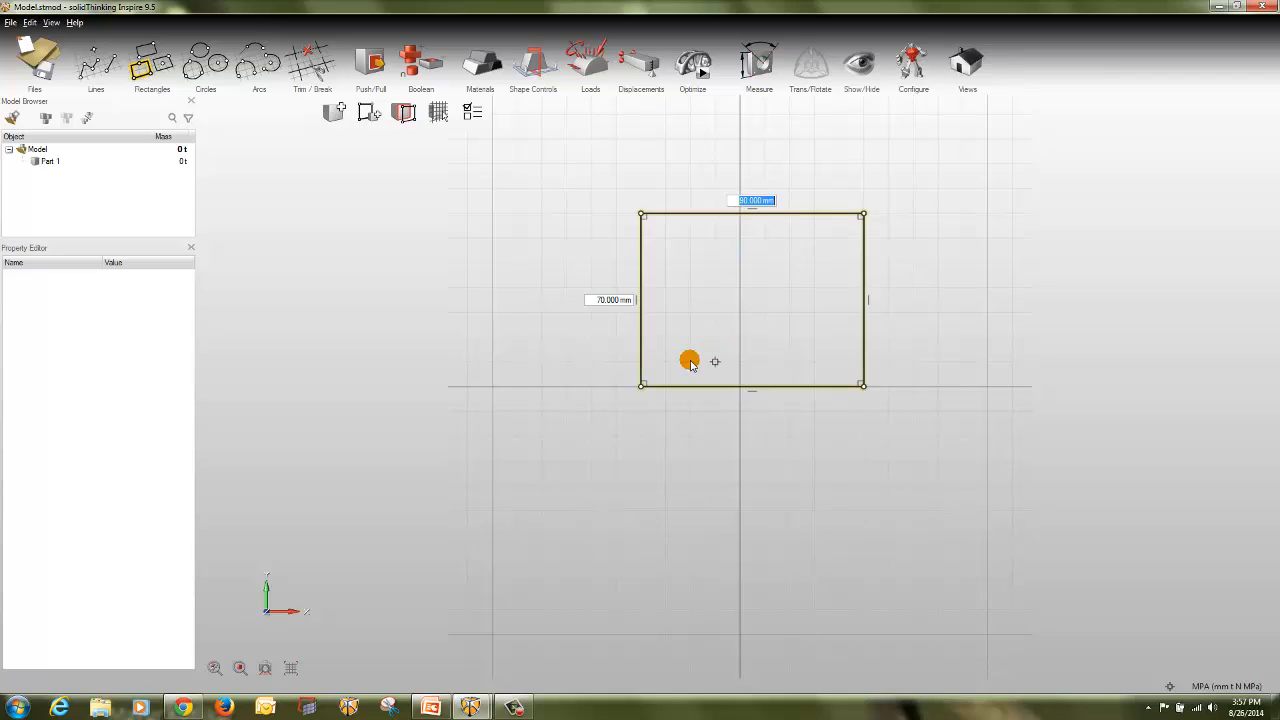
- Set the rectangle's height and width to 50 mm each, and leave the rectangle tool
left_click_drag(596, 301, 621, 301)
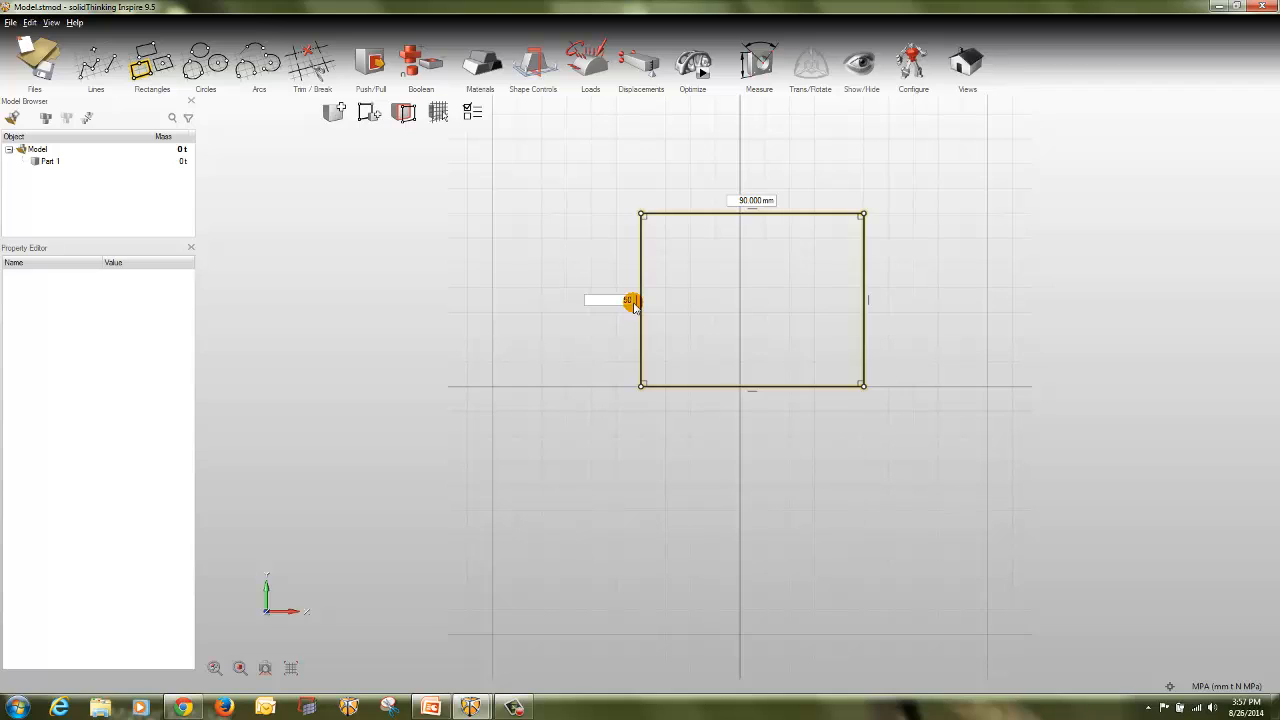
key("Return")
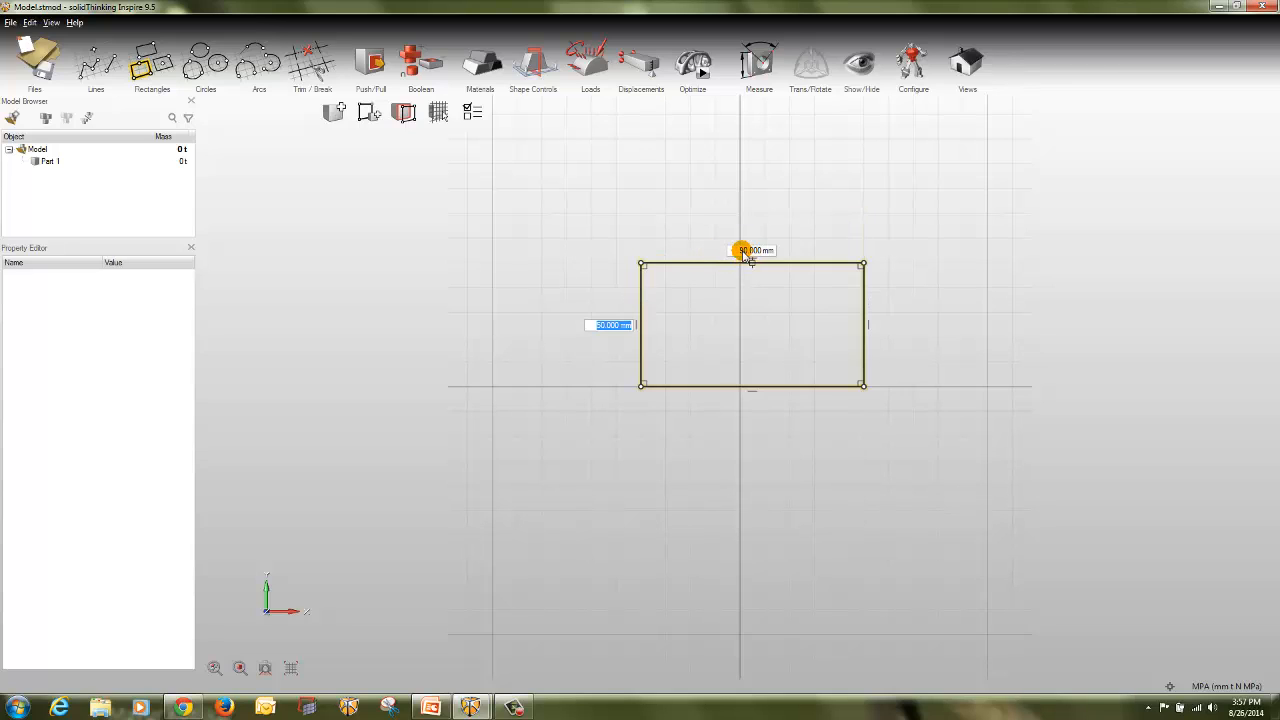
double_click(748, 254)
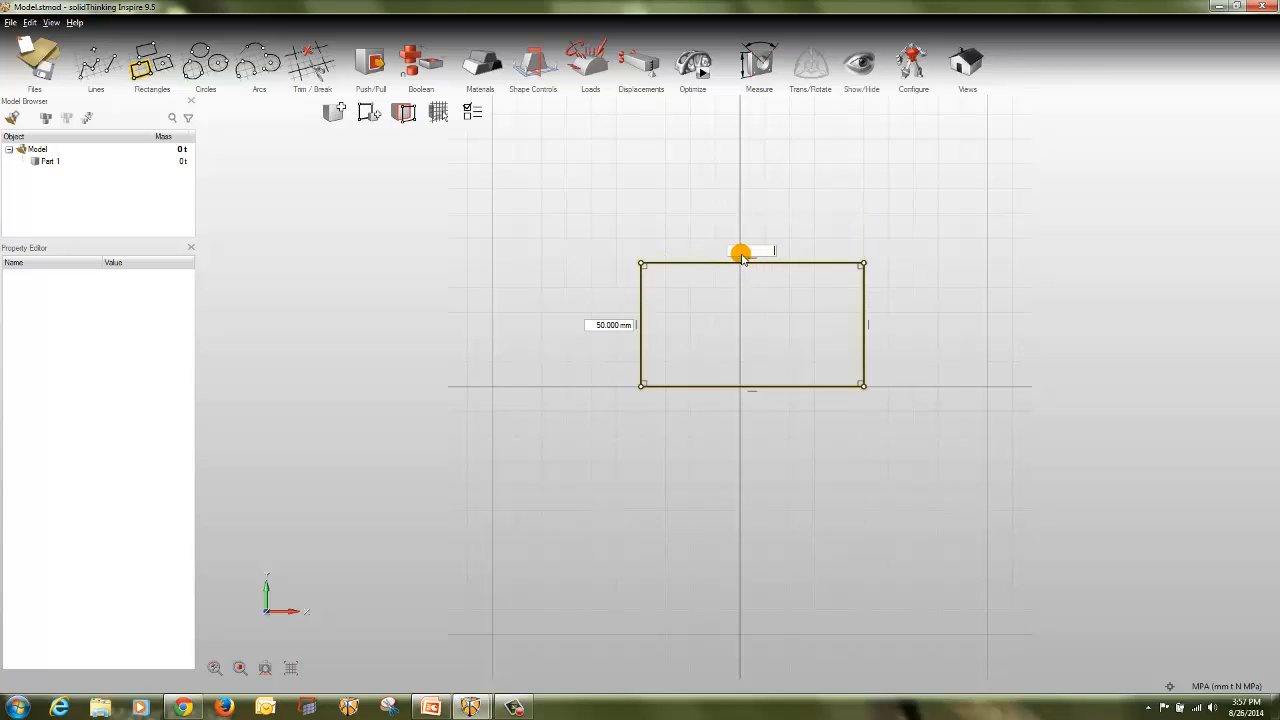
key("Return")
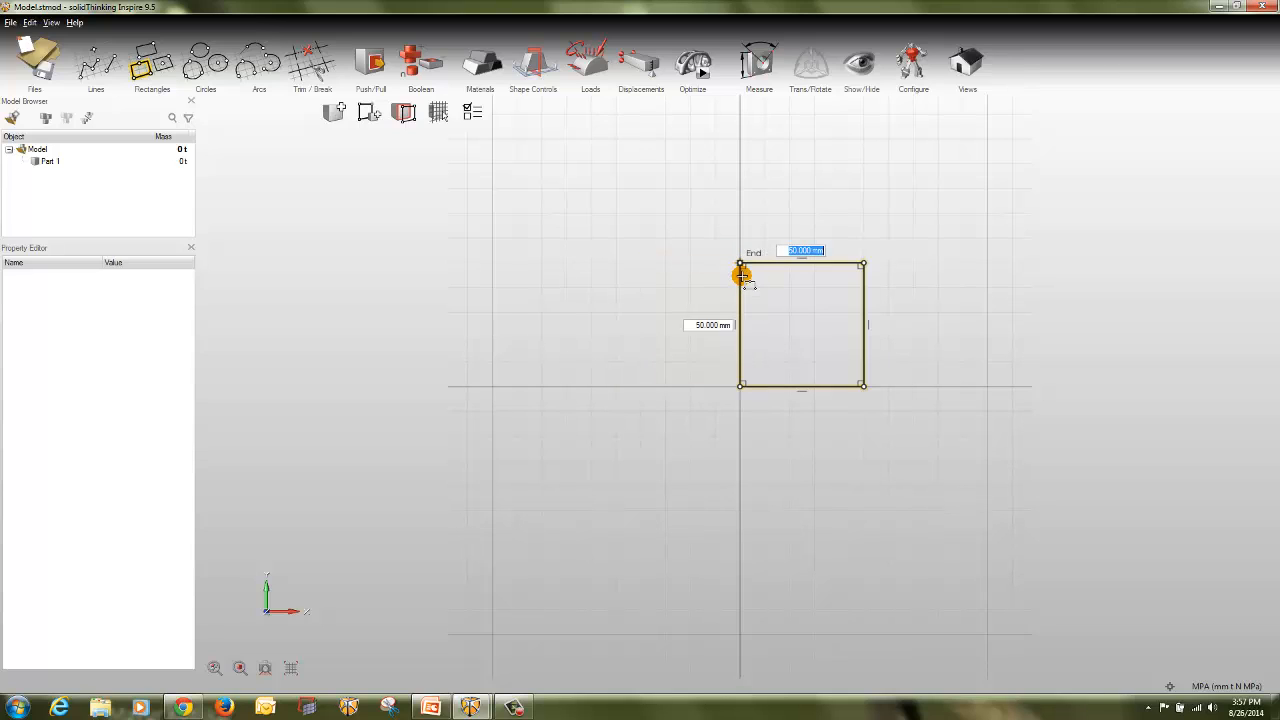
left_click(689, 251)
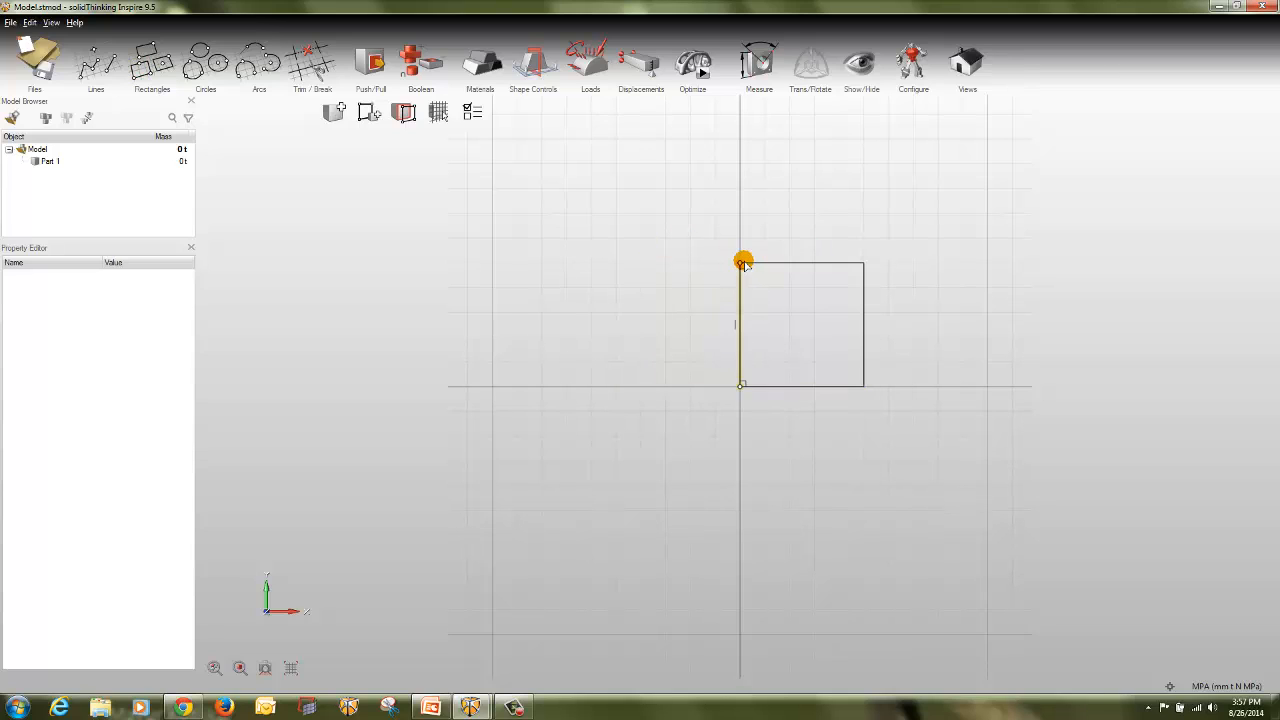
- Reshape the rectangle by moving its corners and its left, top and right edges into a square about 50 mm wide straddling the Y axis
left_click_drag(738, 264, 666, 213)
left_click_drag(666, 280, 741, 276)
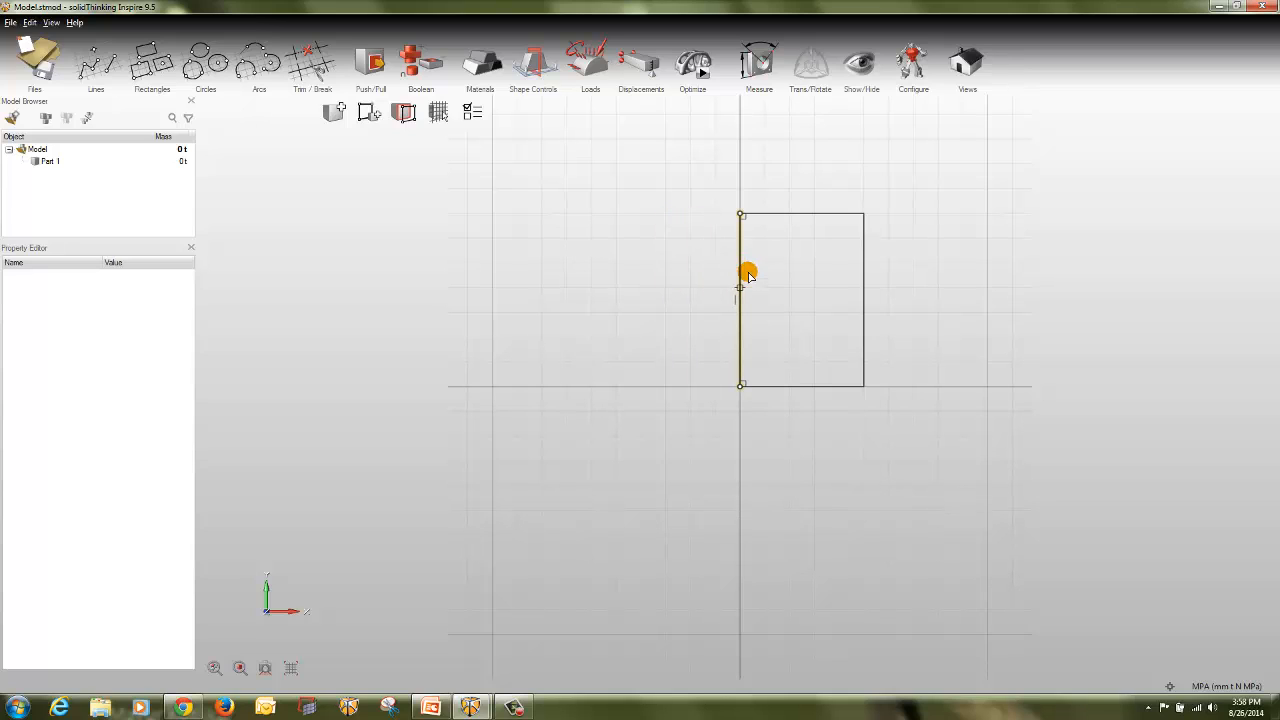
left_click_drag(802, 215, 801, 313)
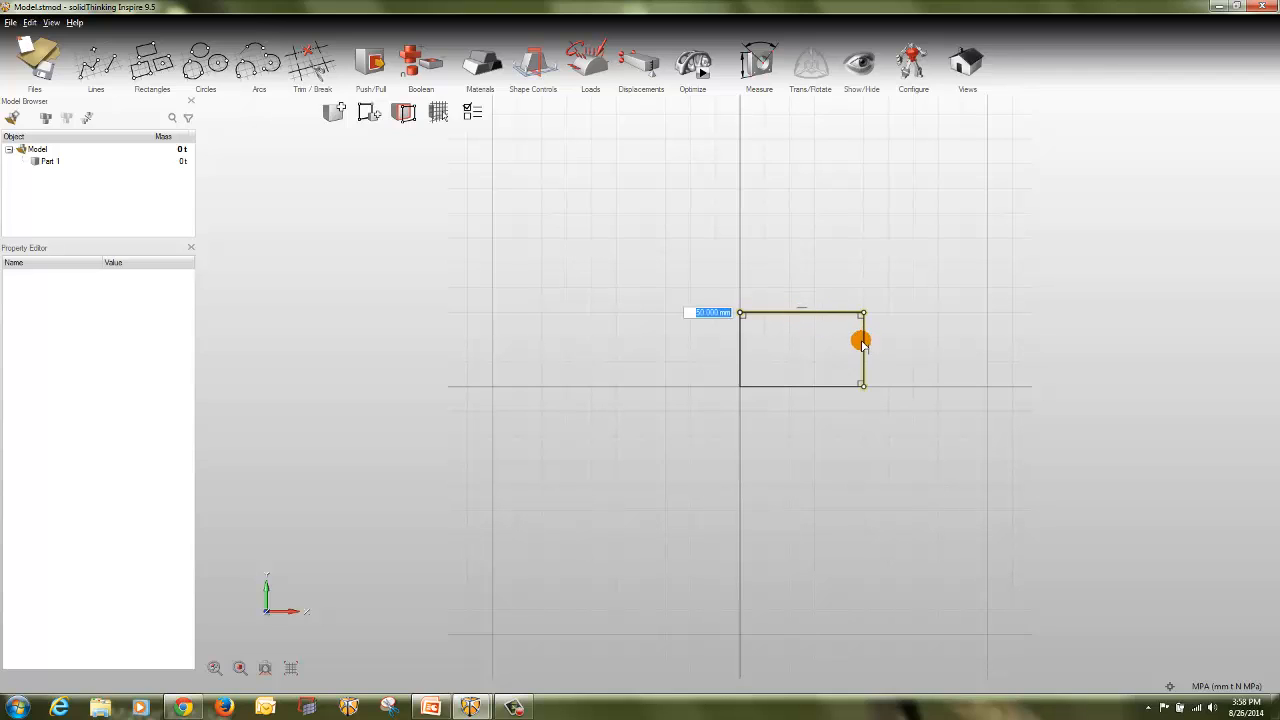
left_click_drag(862, 342, 815, 341)
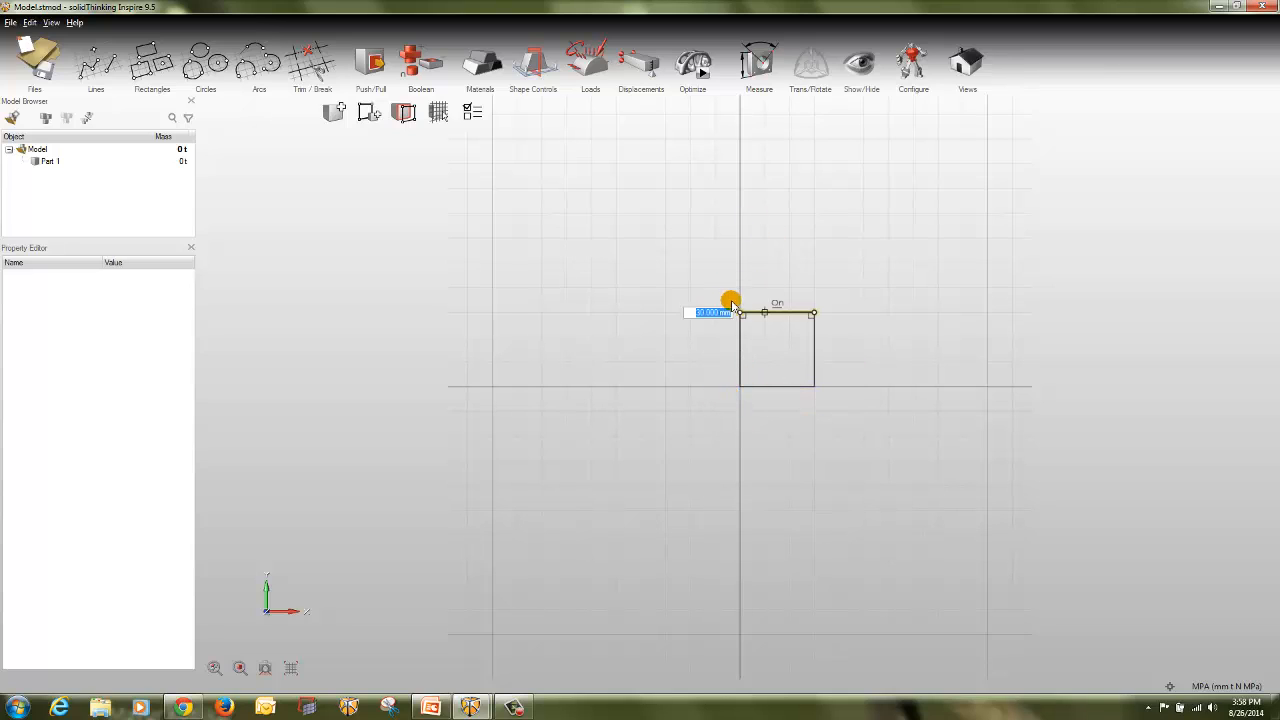
left_click_drag(735, 312, 723, 263)
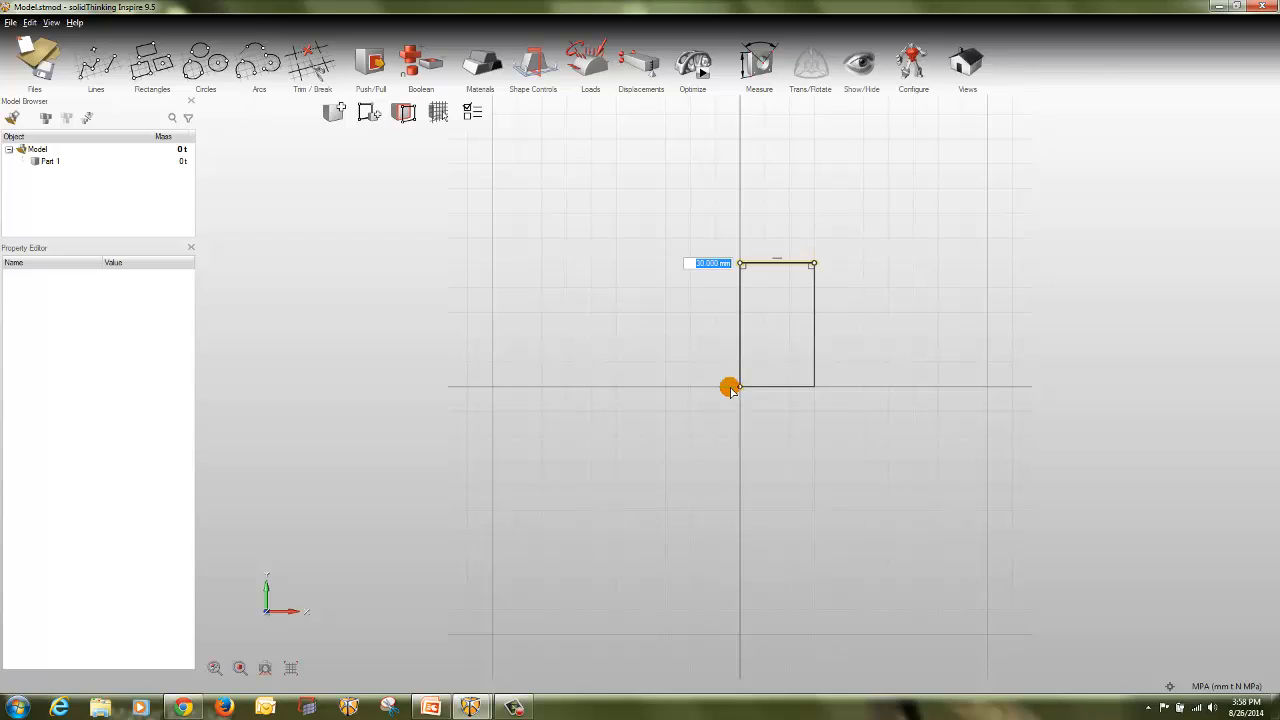
left_click_drag(731, 390, 693, 387)
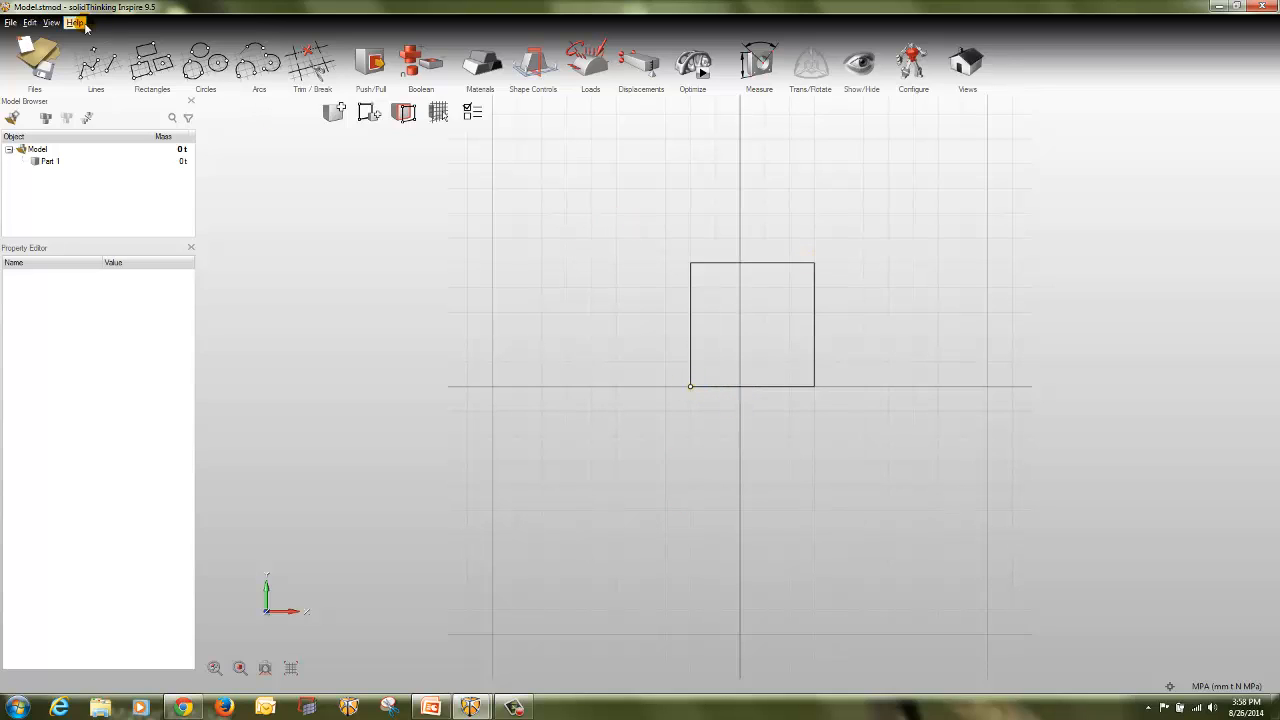
- Replace the model with a new one without saving, and sketch a rectangle by center and corner at the origin, about 80 mm square
left_click(36, 52)
left_click(181, 159)
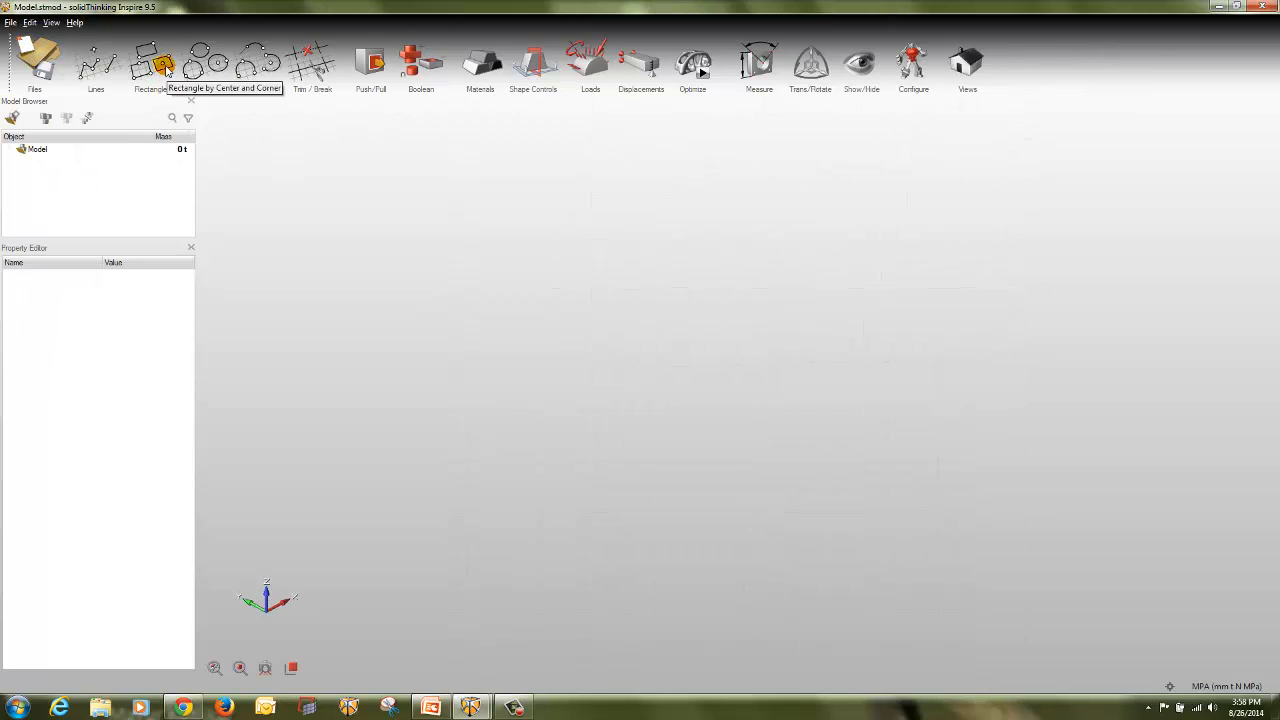
left_click(166, 68)
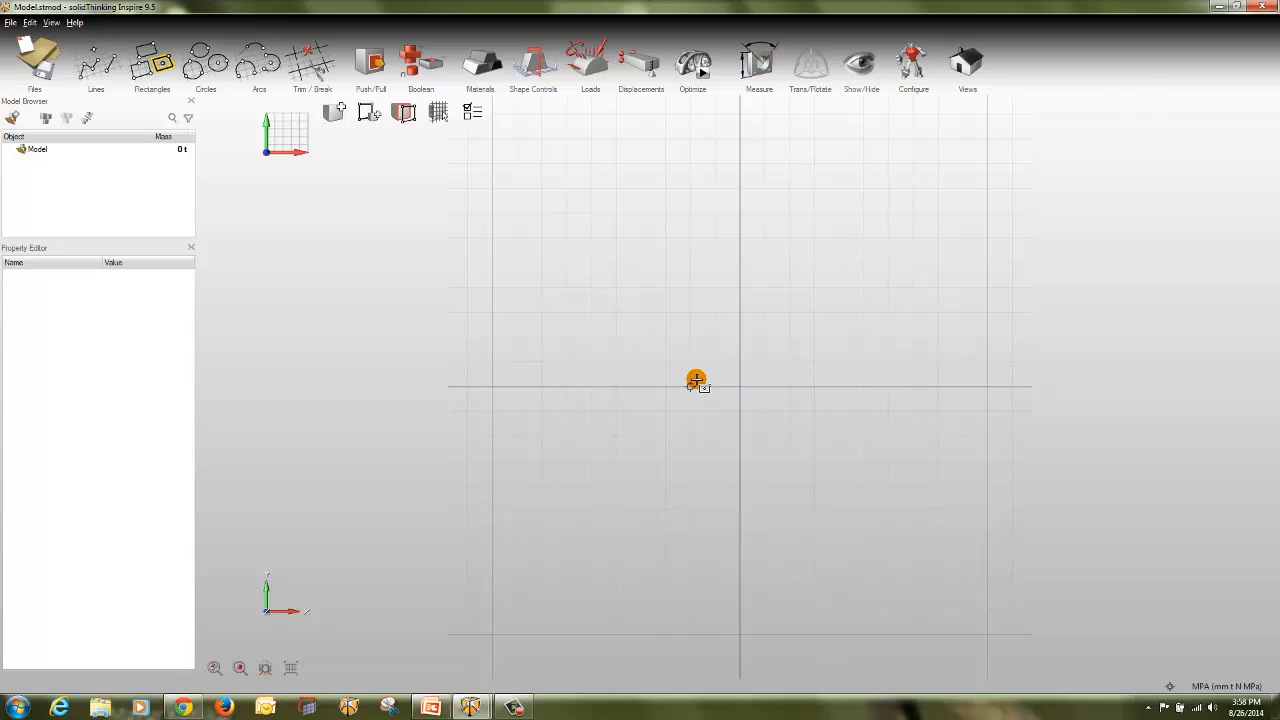
left_click(740, 386)
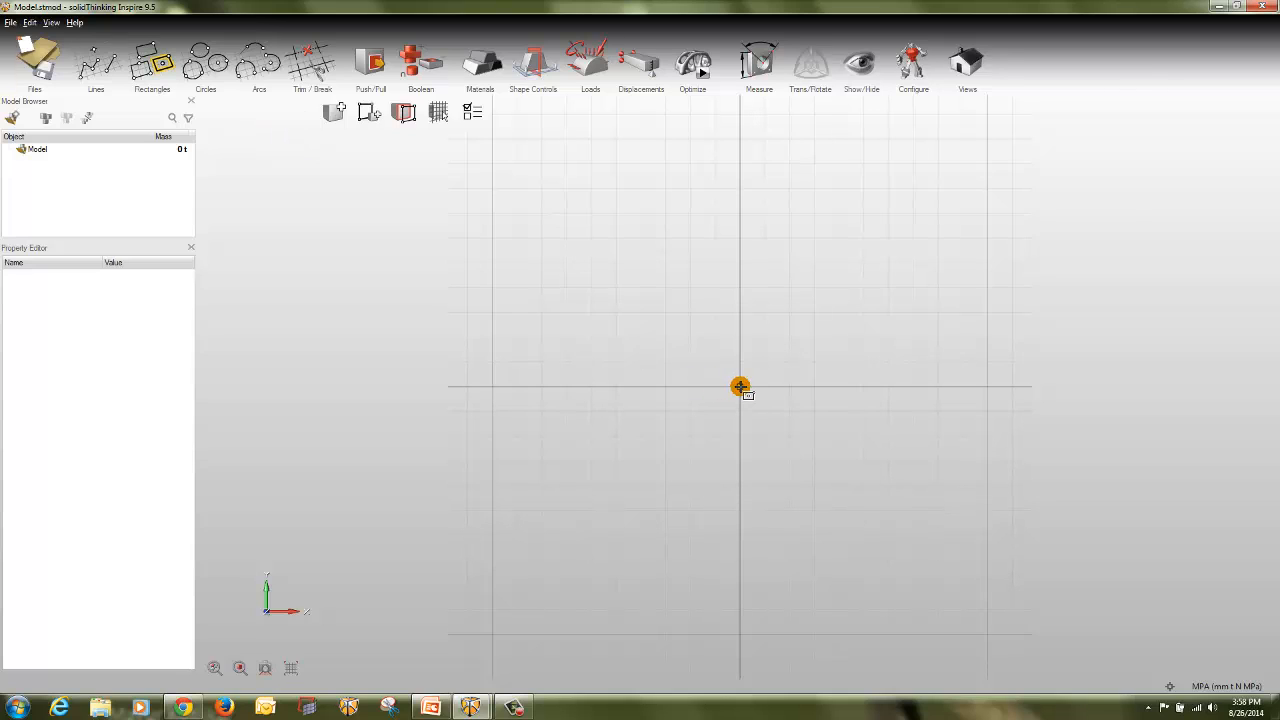
left_click(840, 288)
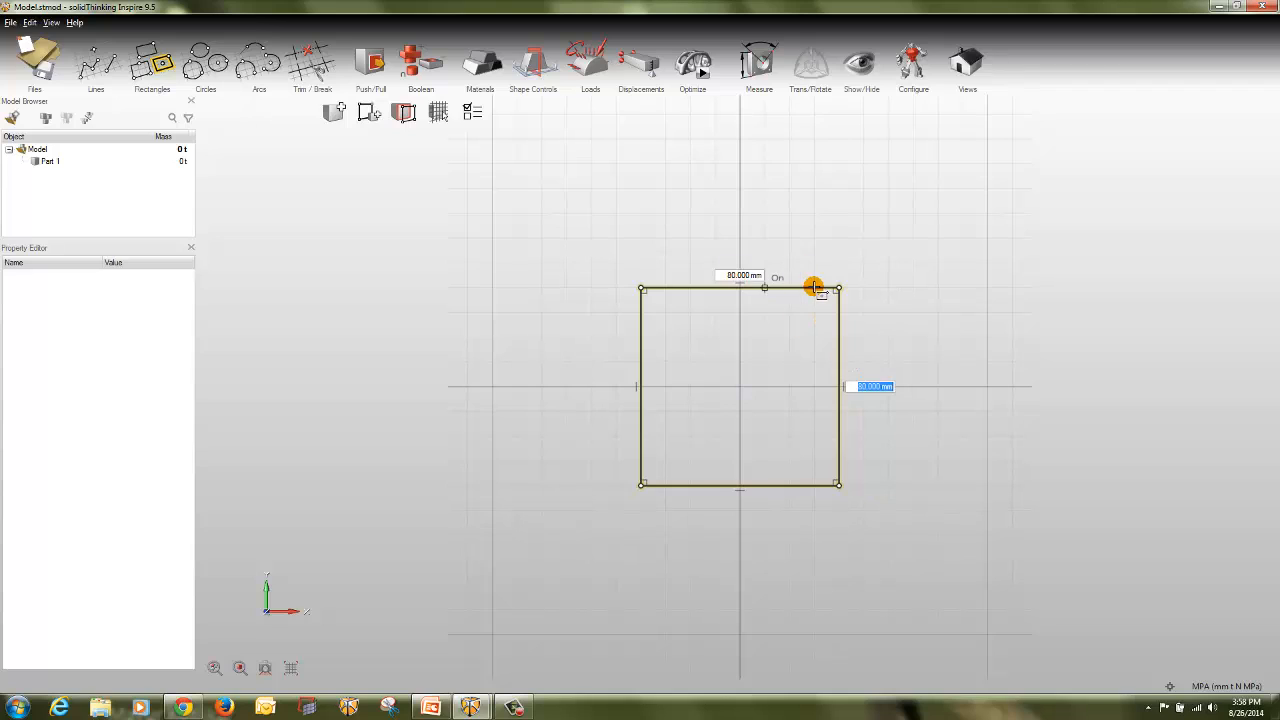
- Sketch a small rectangle centred on the square's upper-right corner, and leave the rectangle tool
right_click(838, 290)
left_click(814, 261)
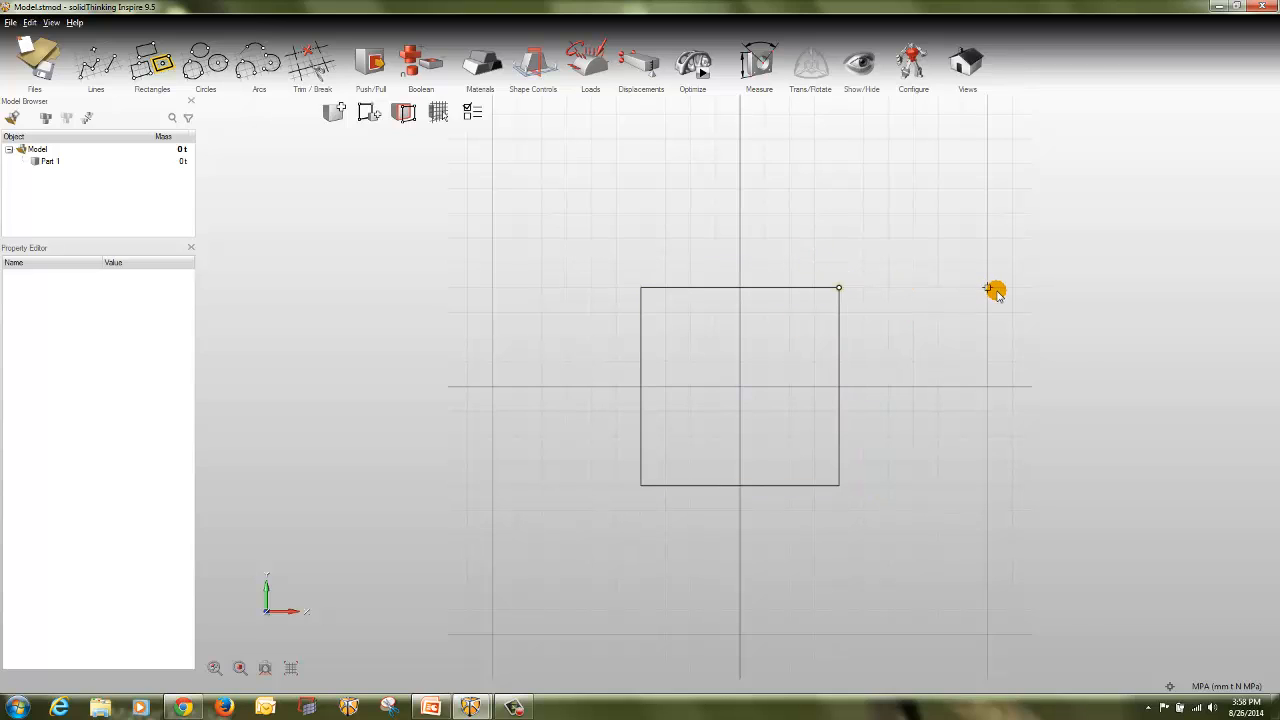
right_click_drag(974, 294, 847, 294)
left_click(846, 294)
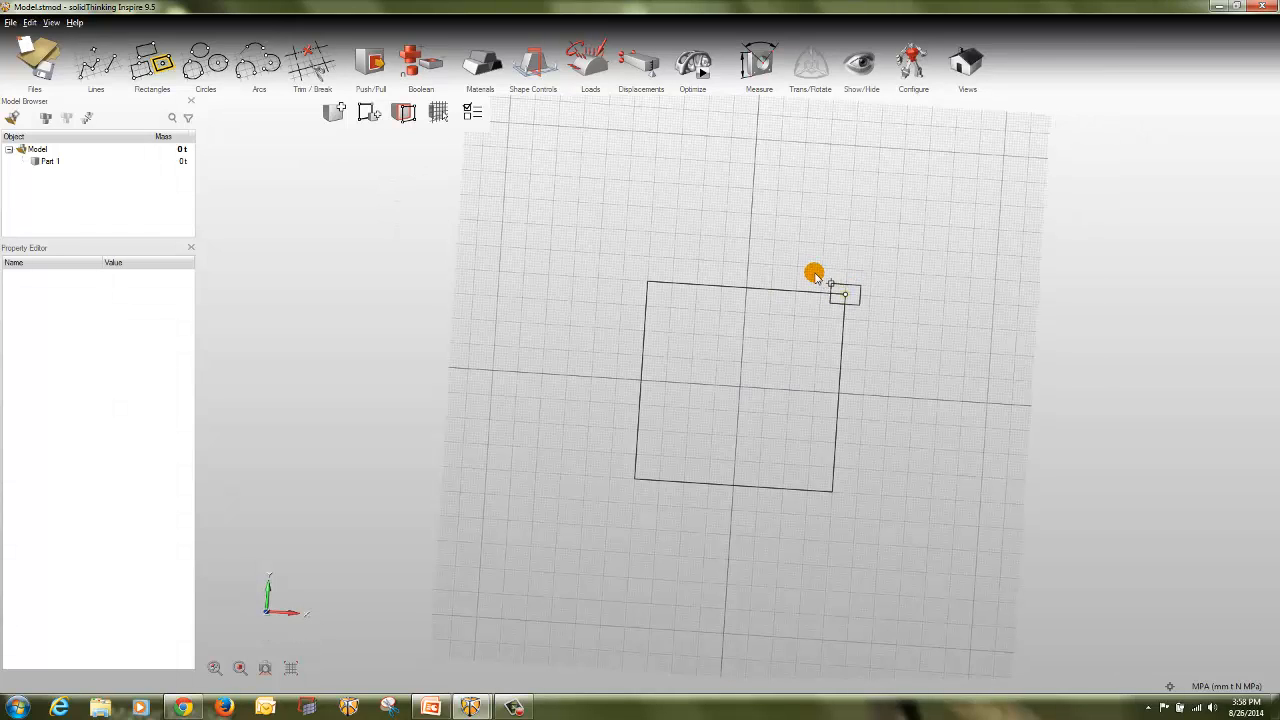
left_click(856, 288)
key("Escape")
key("Escape")
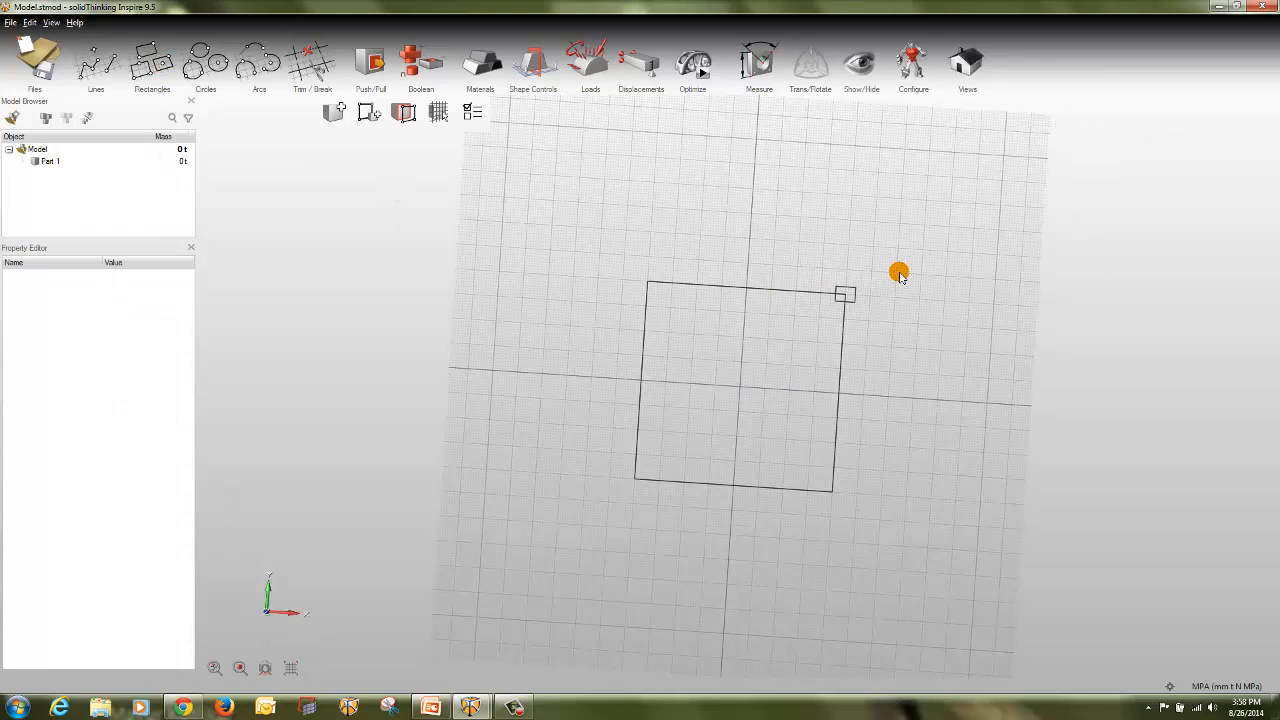
- Push/Pull the sketched profile 130 mm into a solid, and replace the model with a new one without saving
left_click_drag(690, 340, 740, 344)
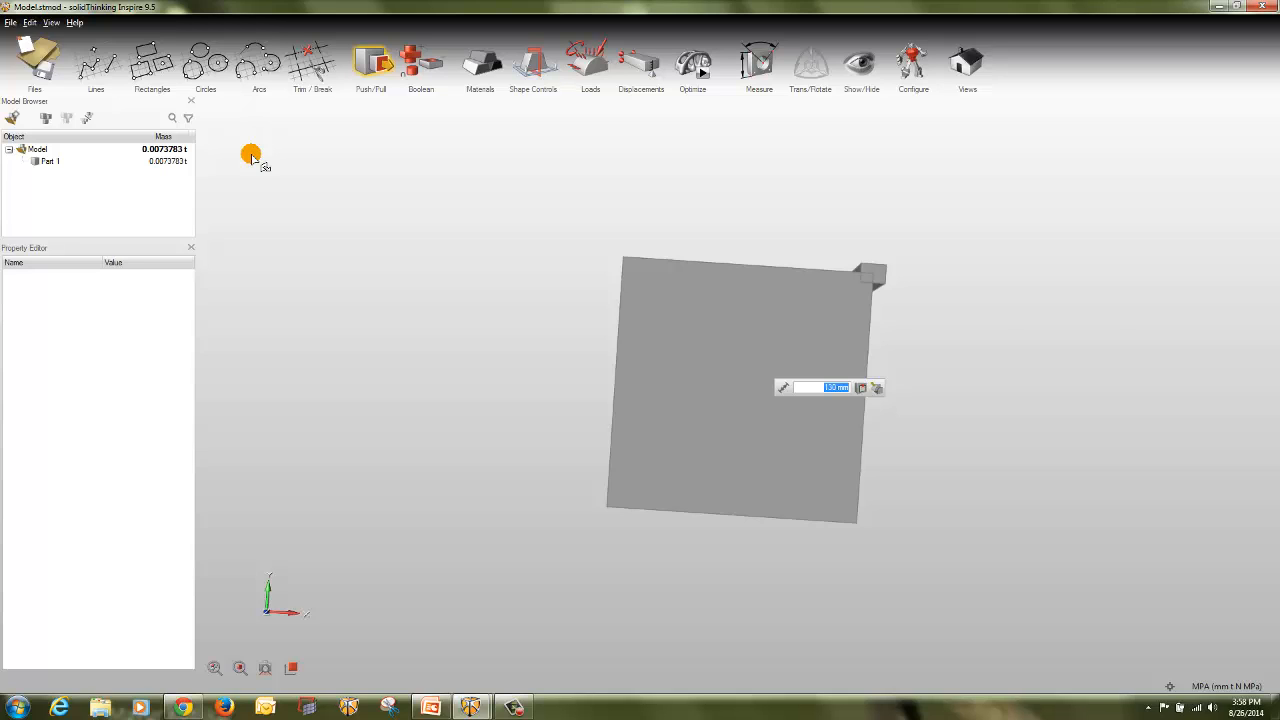
left_click(30, 58)
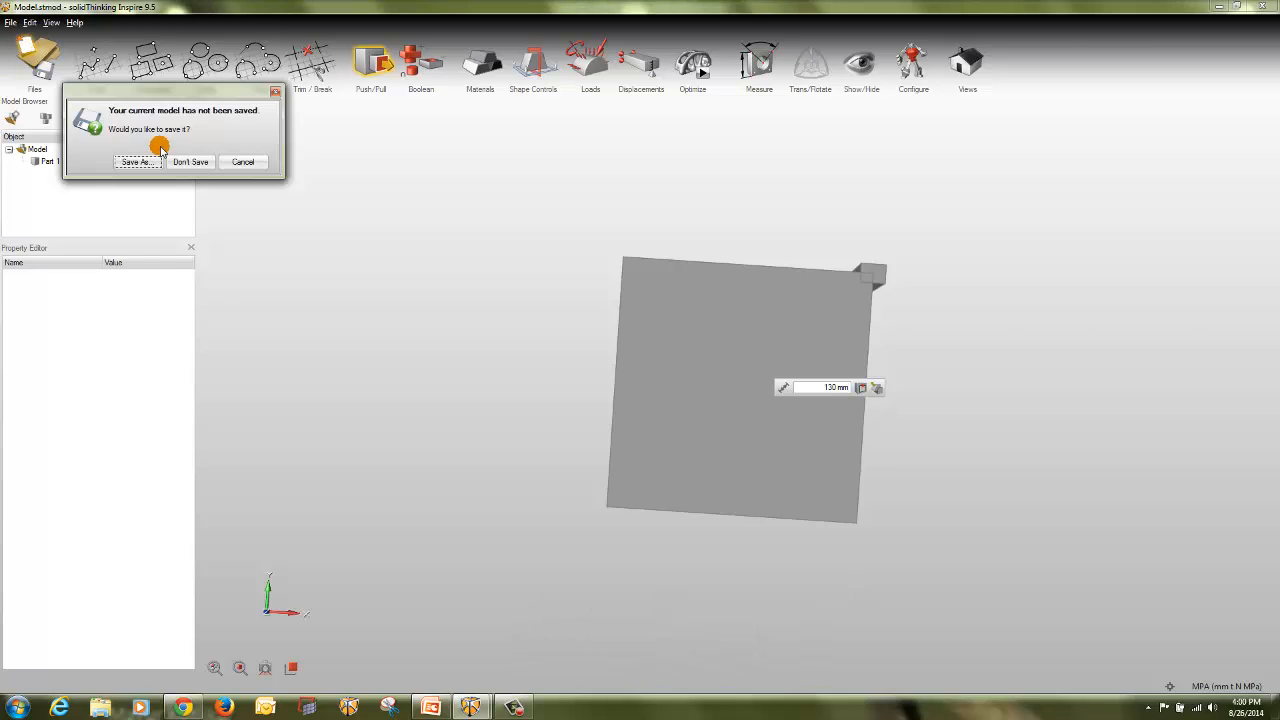
left_click(186, 163)
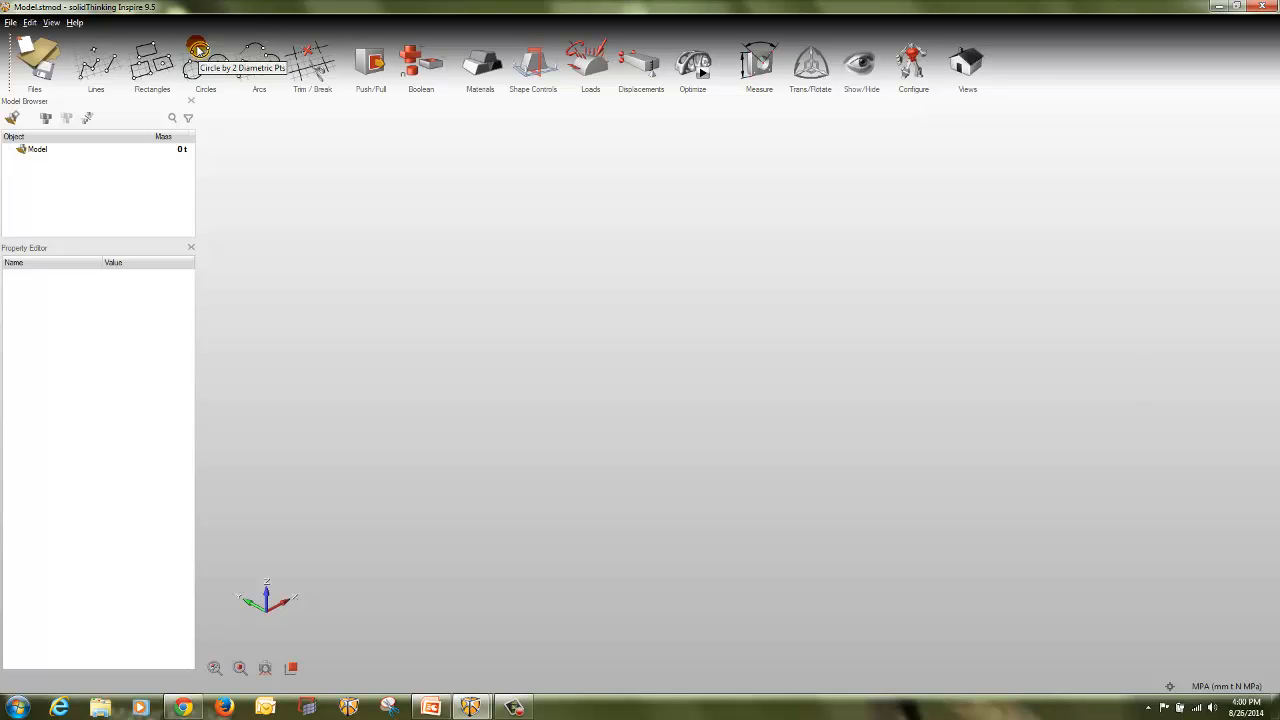
- Sketch a circle by two diametric points starting on the X axis, set its diameter to 50 mm, and leave the circle tool
mouse_move(200, 62)
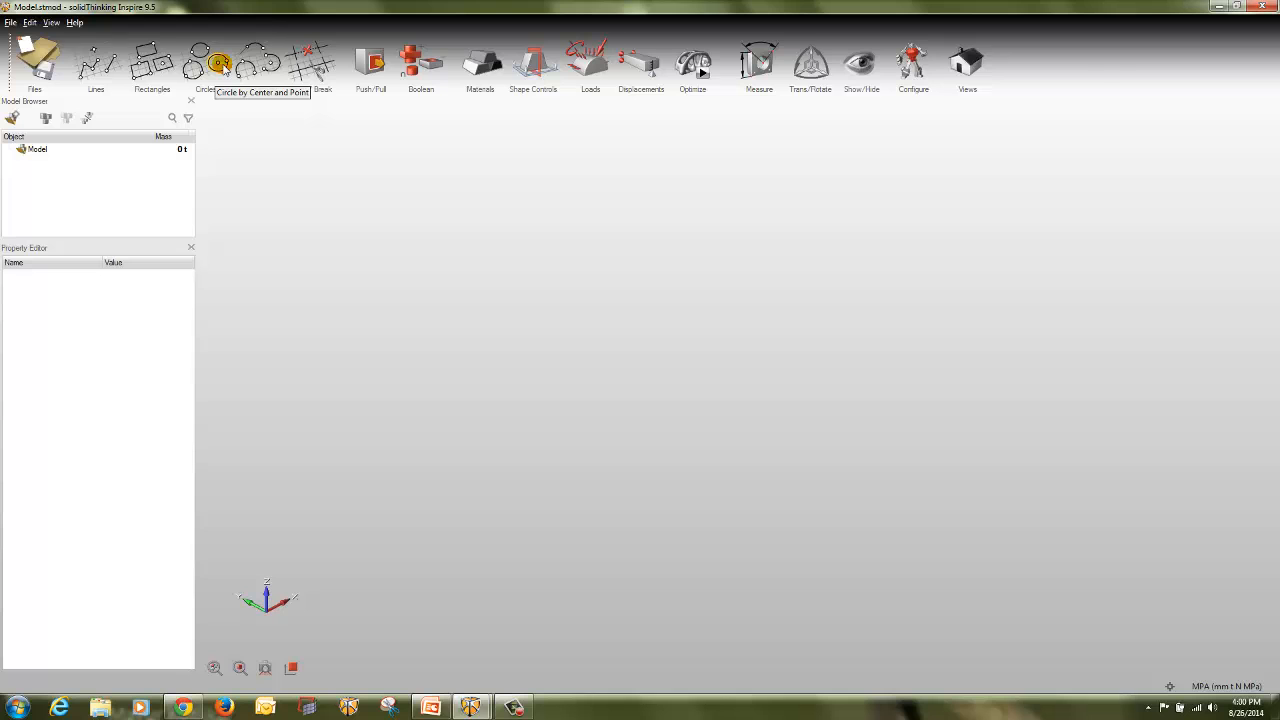
left_click(222, 66)
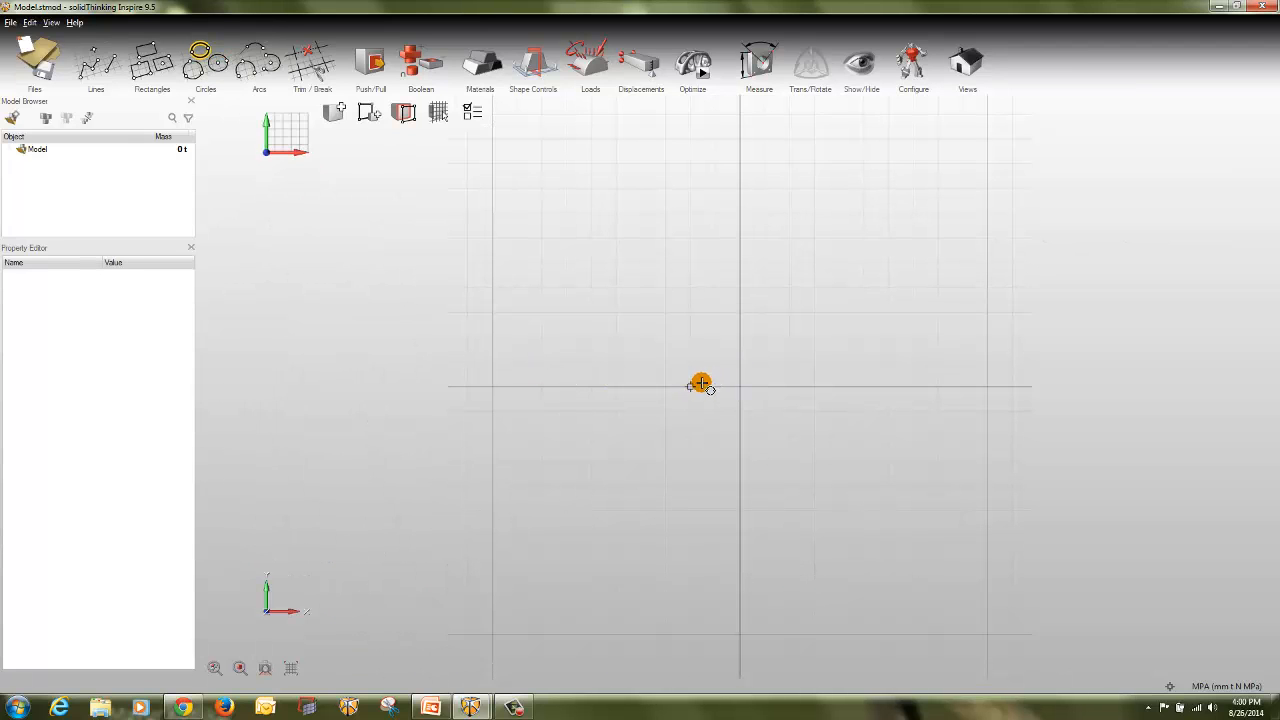
left_click(690, 388)
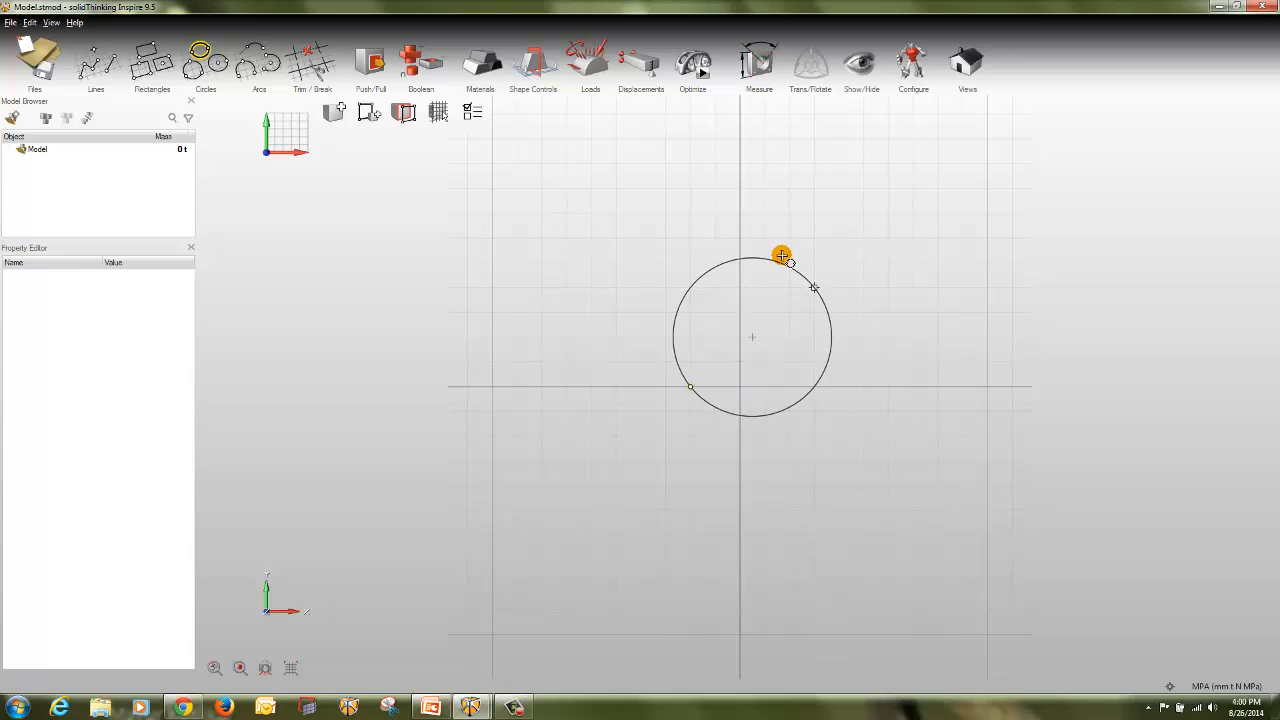
left_click(640, 262)
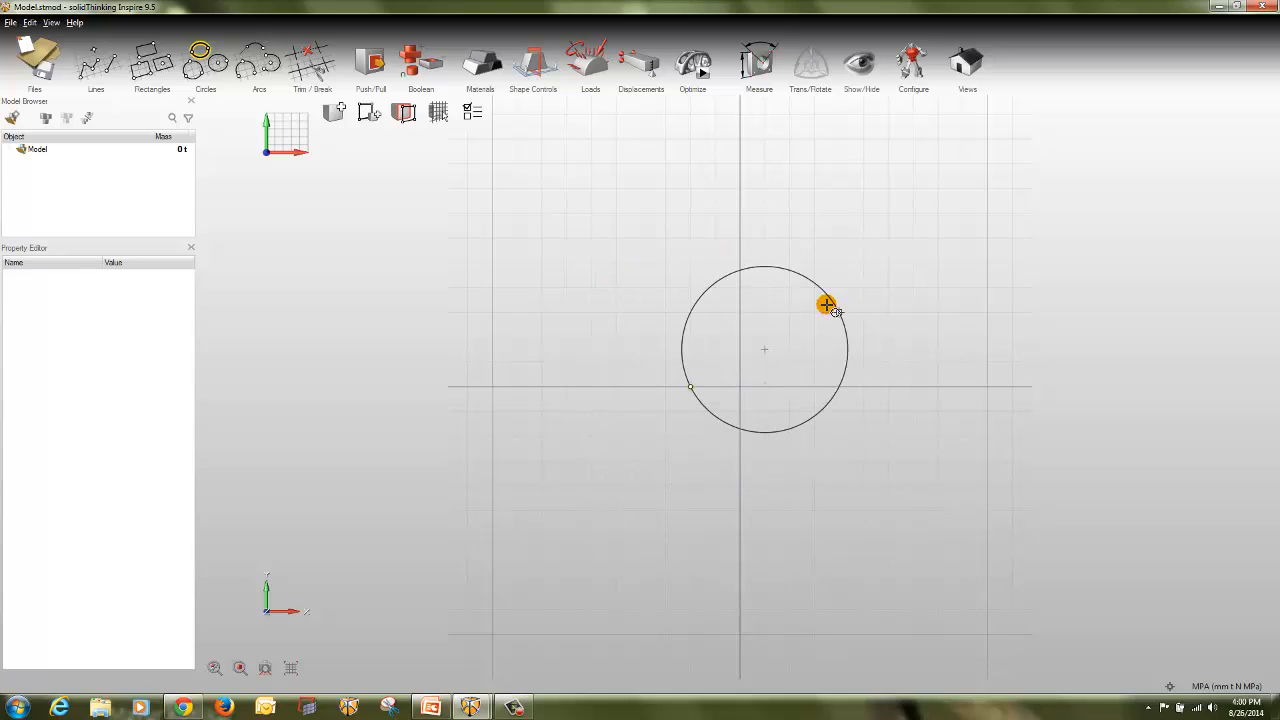
left_click(813, 278)
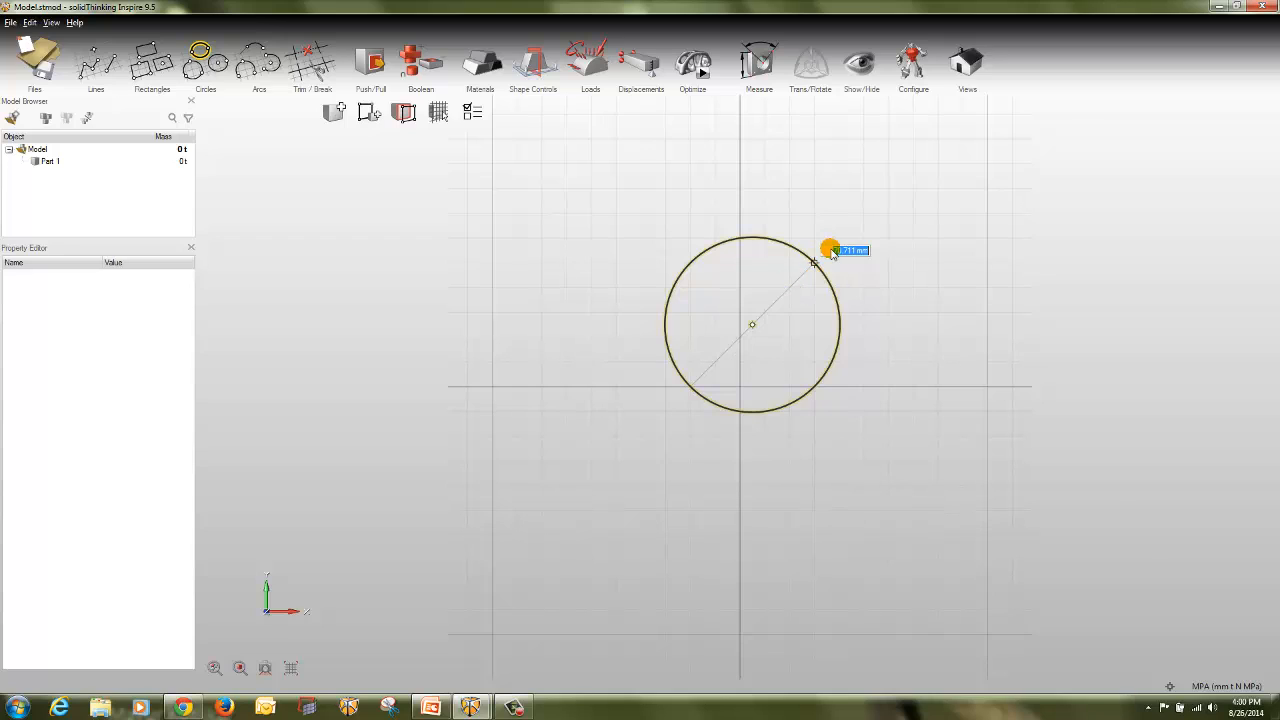
left_click(835, 255)
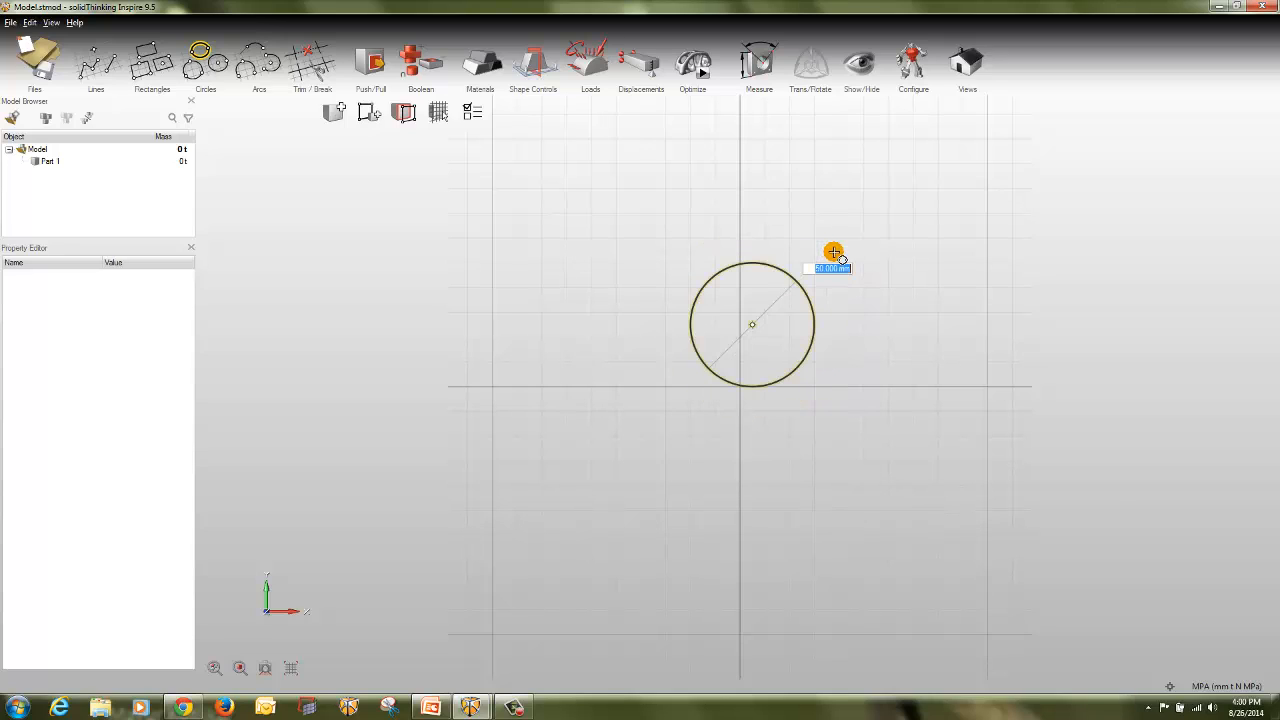
right_click(915, 258)
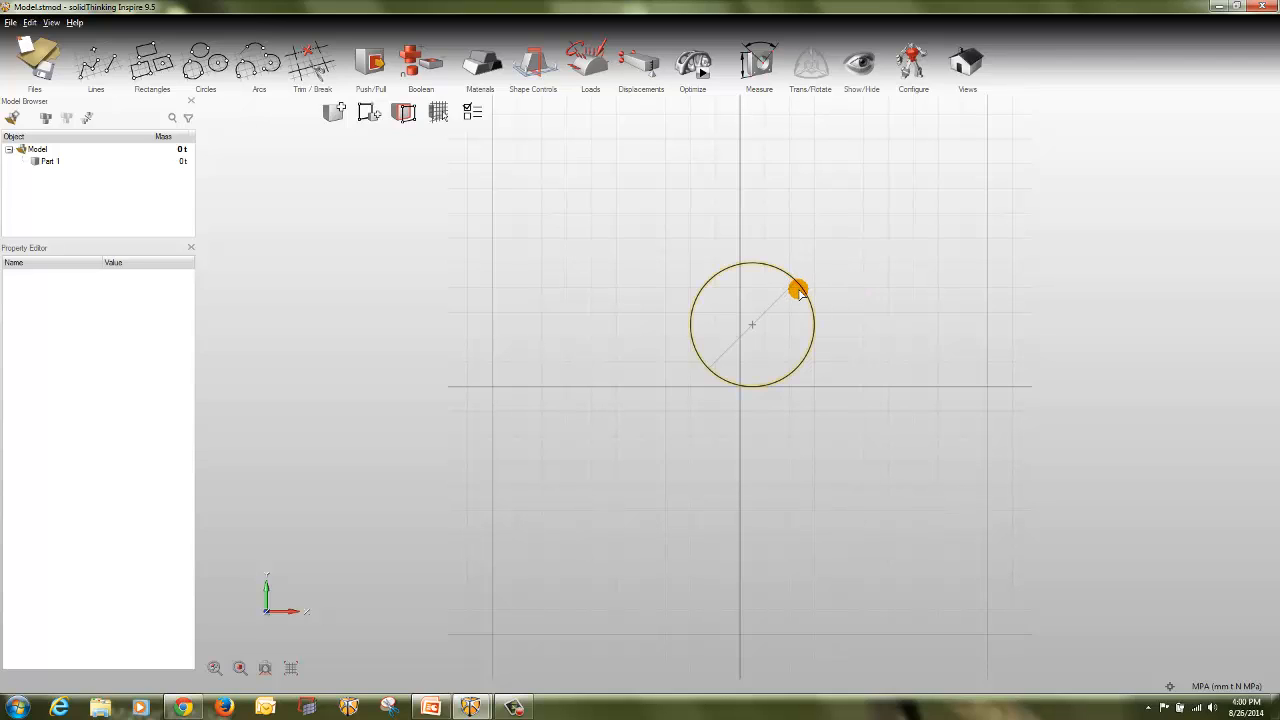
- Enlarge the circle to about 86 mm in diameter by its edge, and move its center down and to the right
left_click_drag(803, 292, 846, 277)
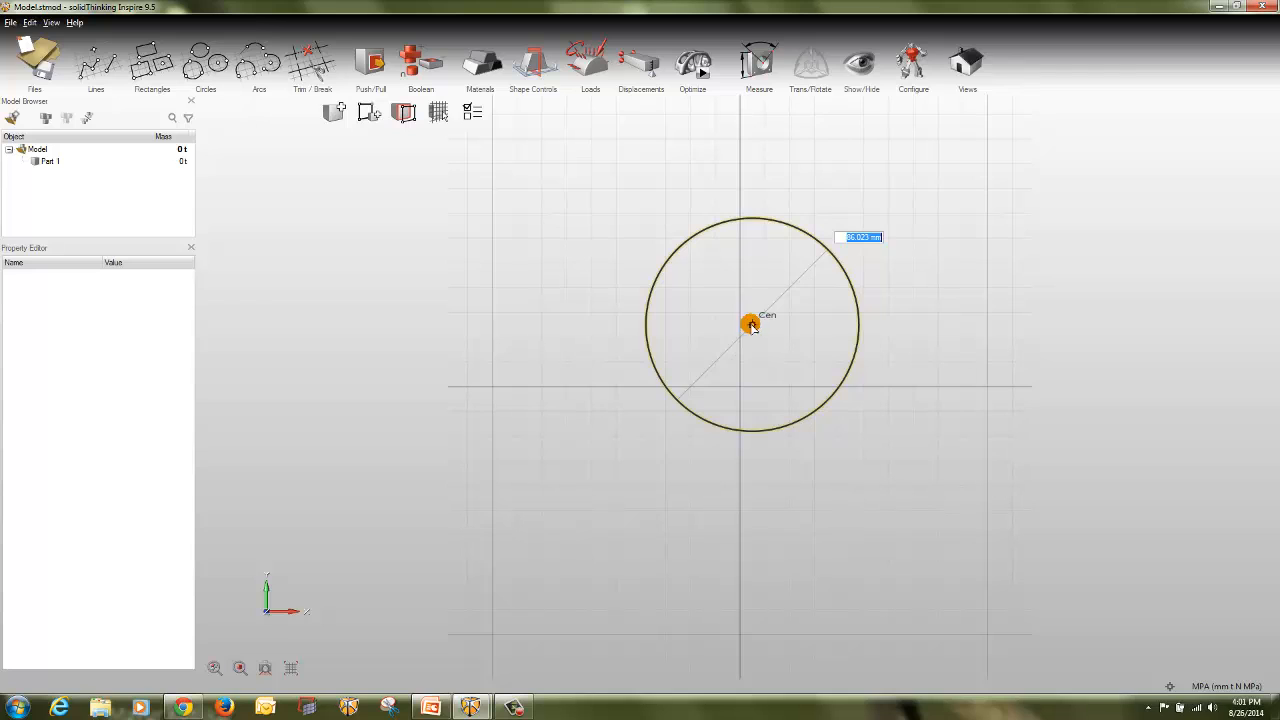
left_click_drag(750, 325, 797, 369)
- Set the circle's diameter to 25 mm, and enlarge the circle by its edge to about 57 mm in diameter
type("2")
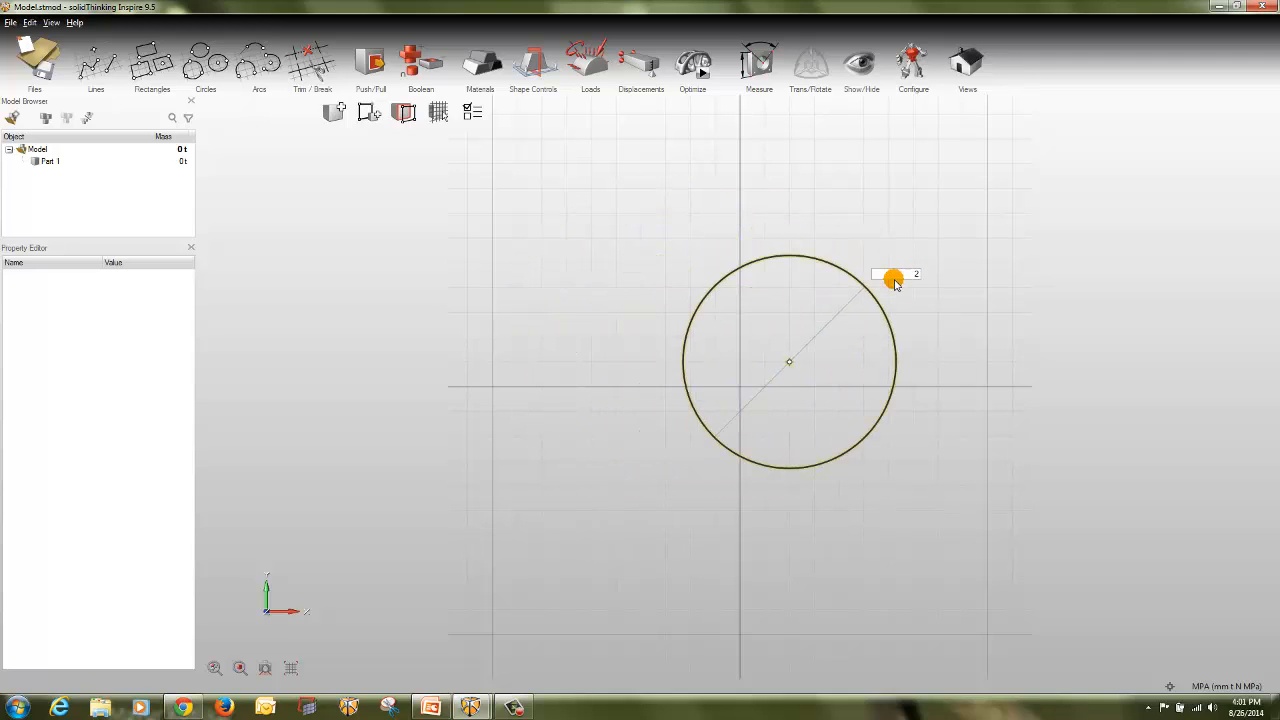
type("5")
key("Return")
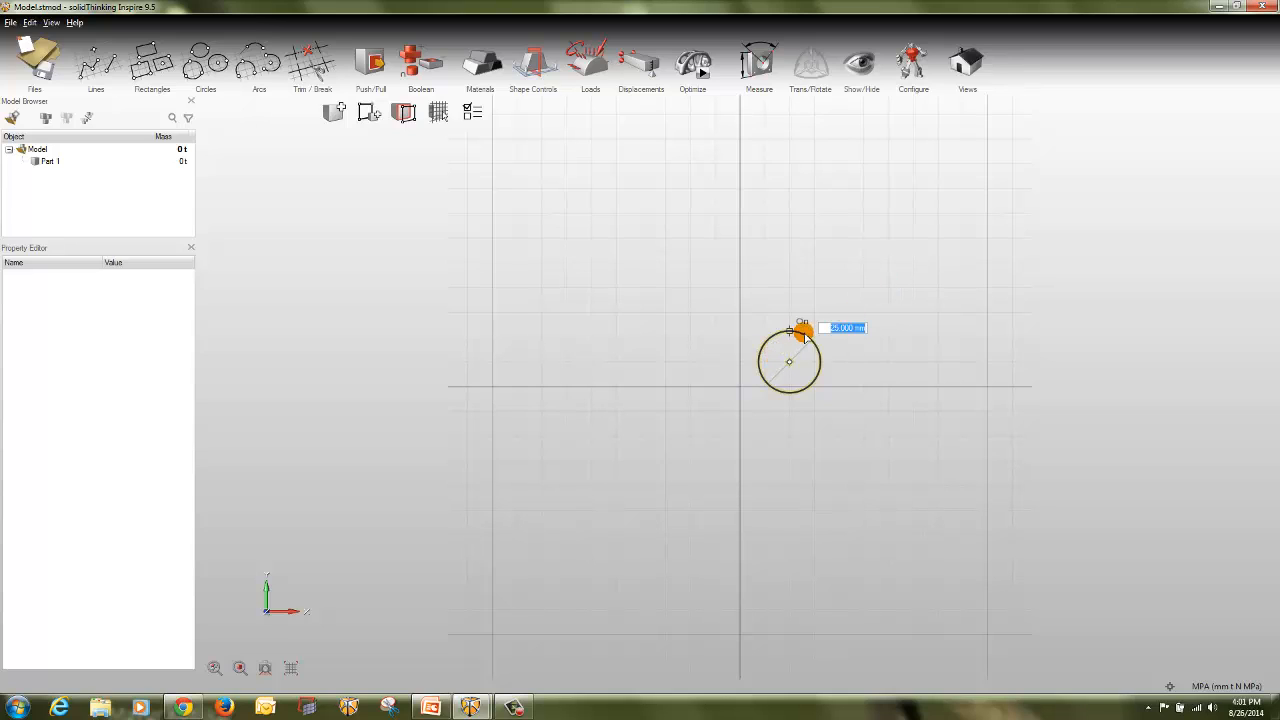
left_click_drag(797, 333, 773, 313)
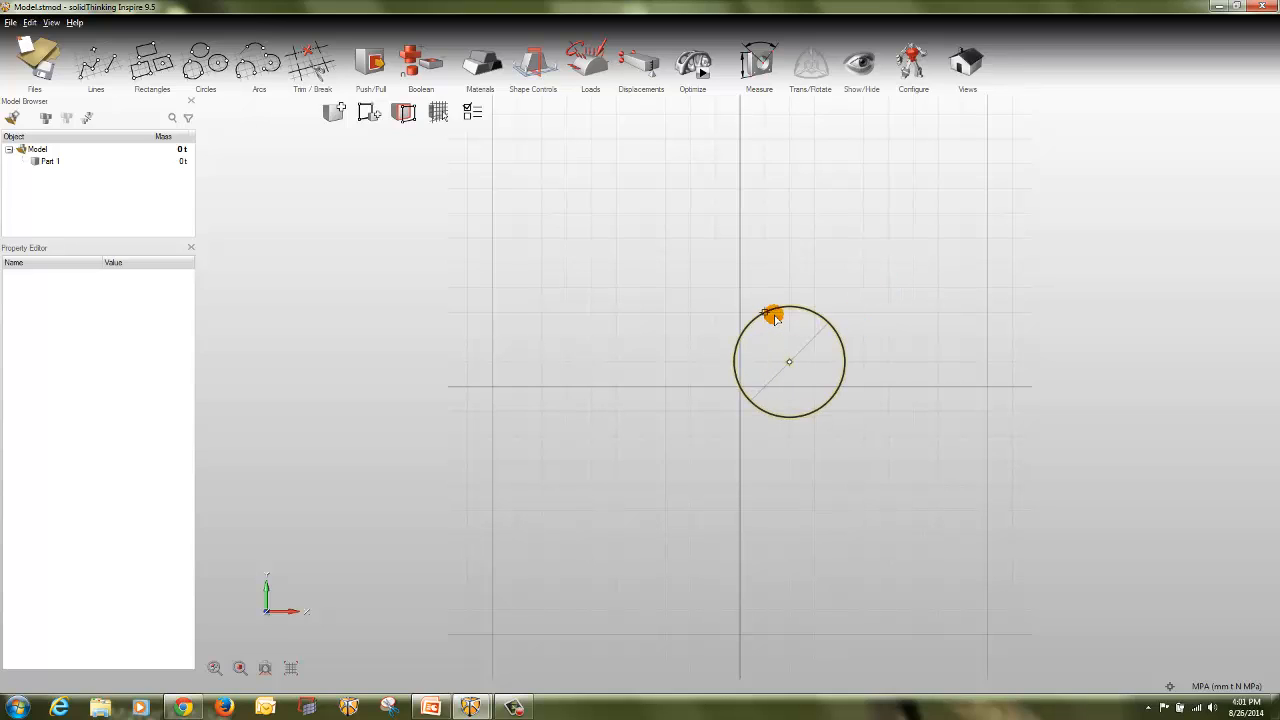
left_click_drag(740, 378, 748, 407)
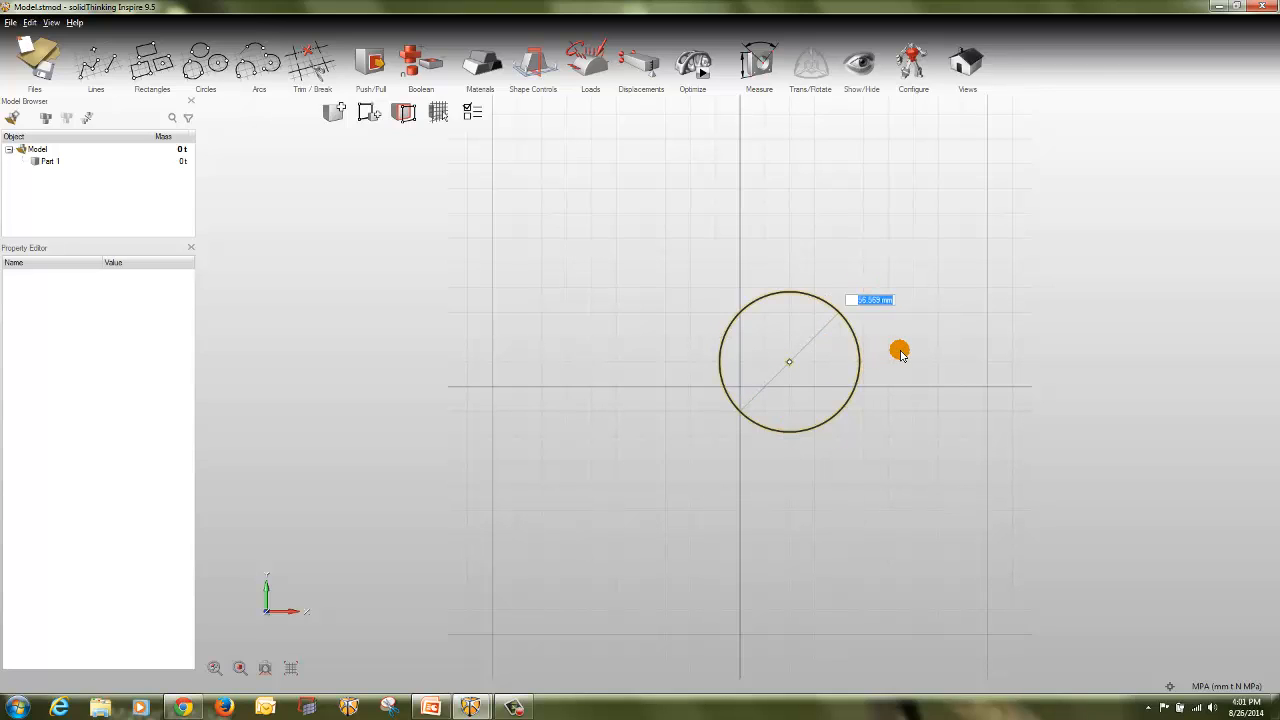
left_click(1102, 343)
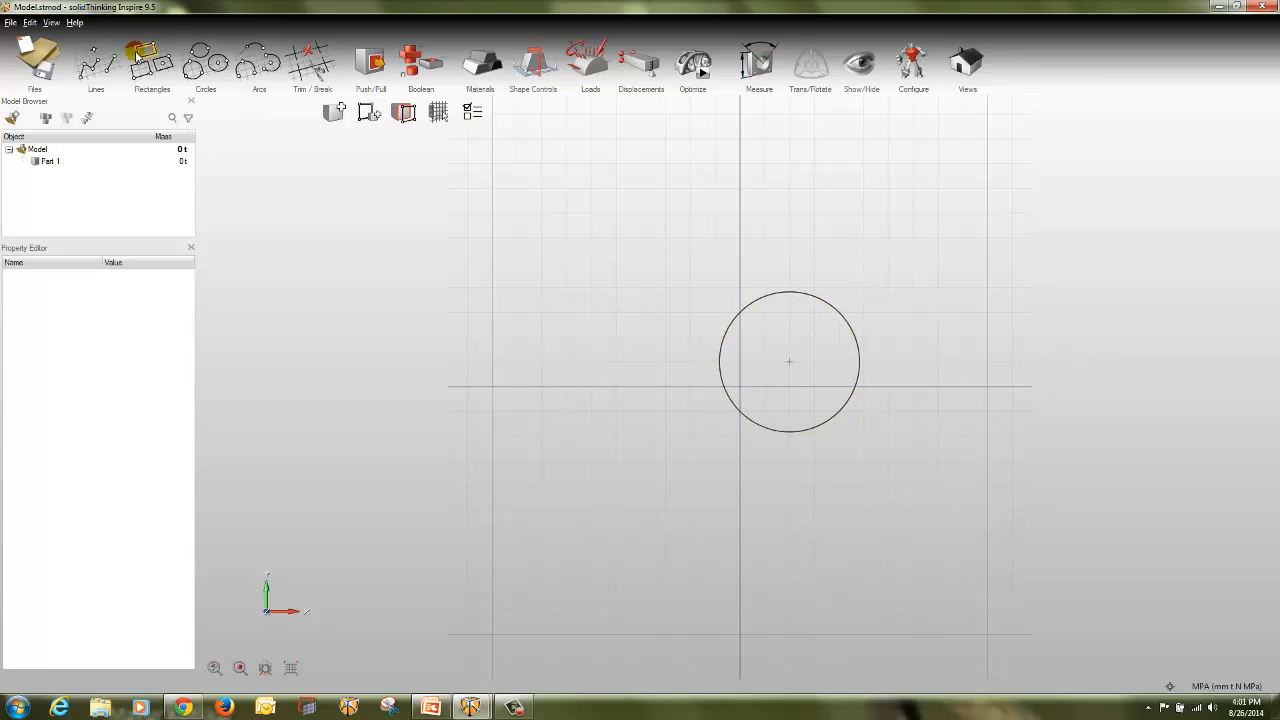
- Sketch a circle through three points above and left of the existing one, and set its diameter to 20 mm
left_click(193, 67)
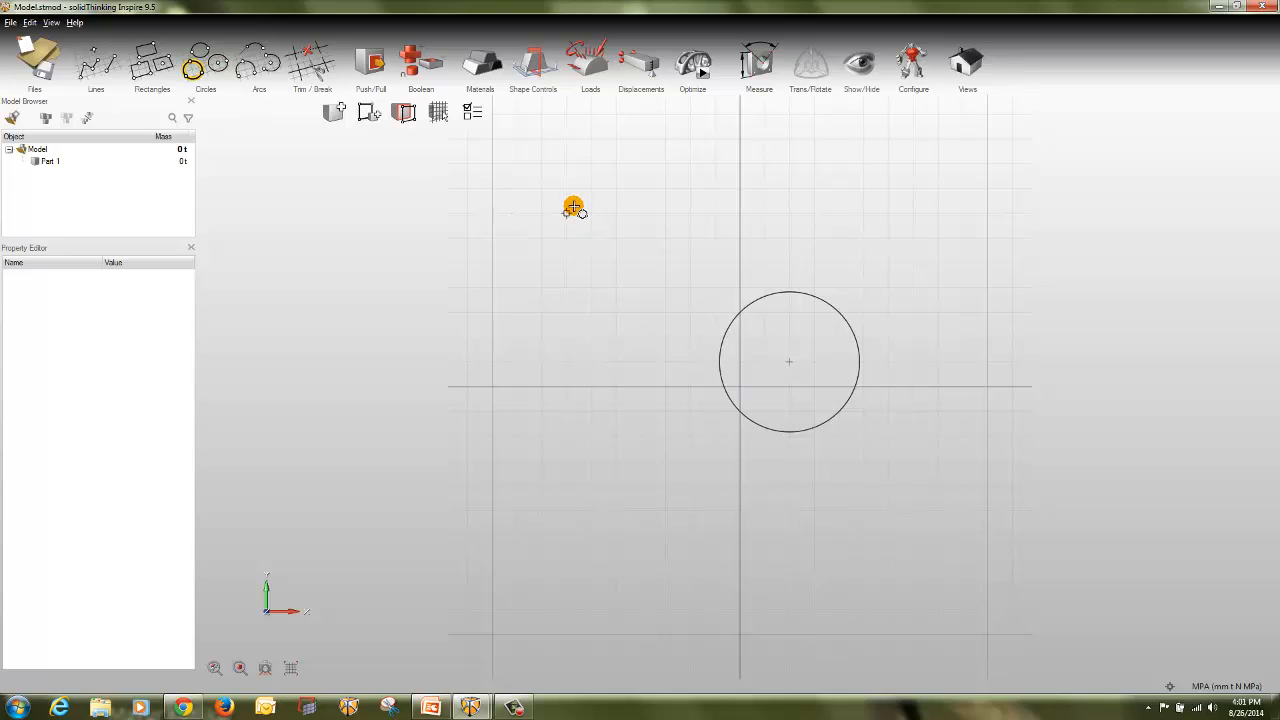
left_click_drag(567, 211, 578, 292)
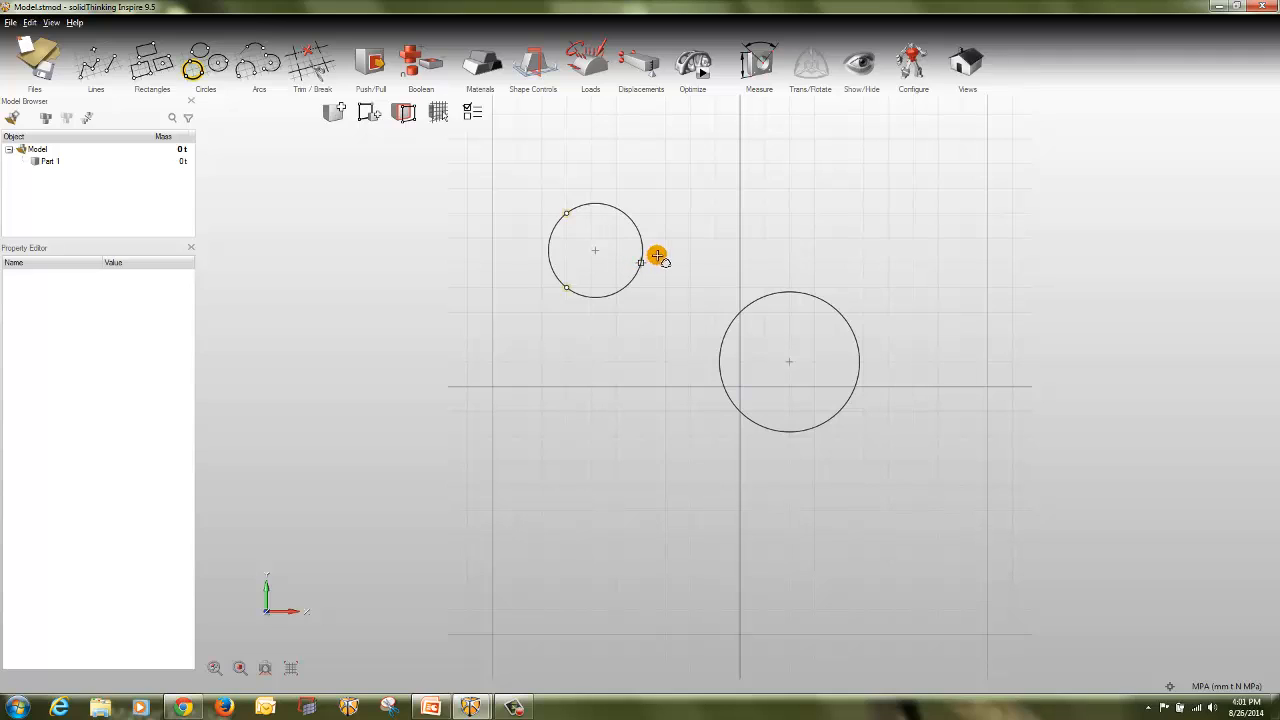
left_click(745, 248)
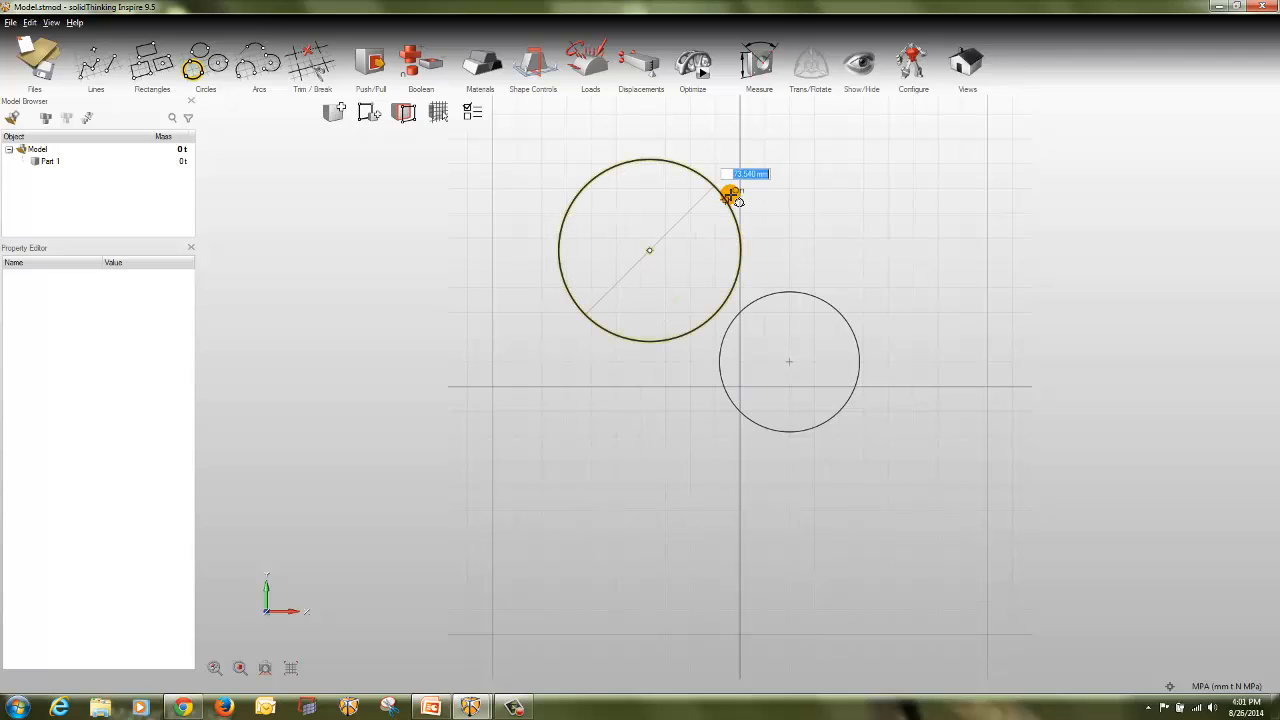
key("Return")
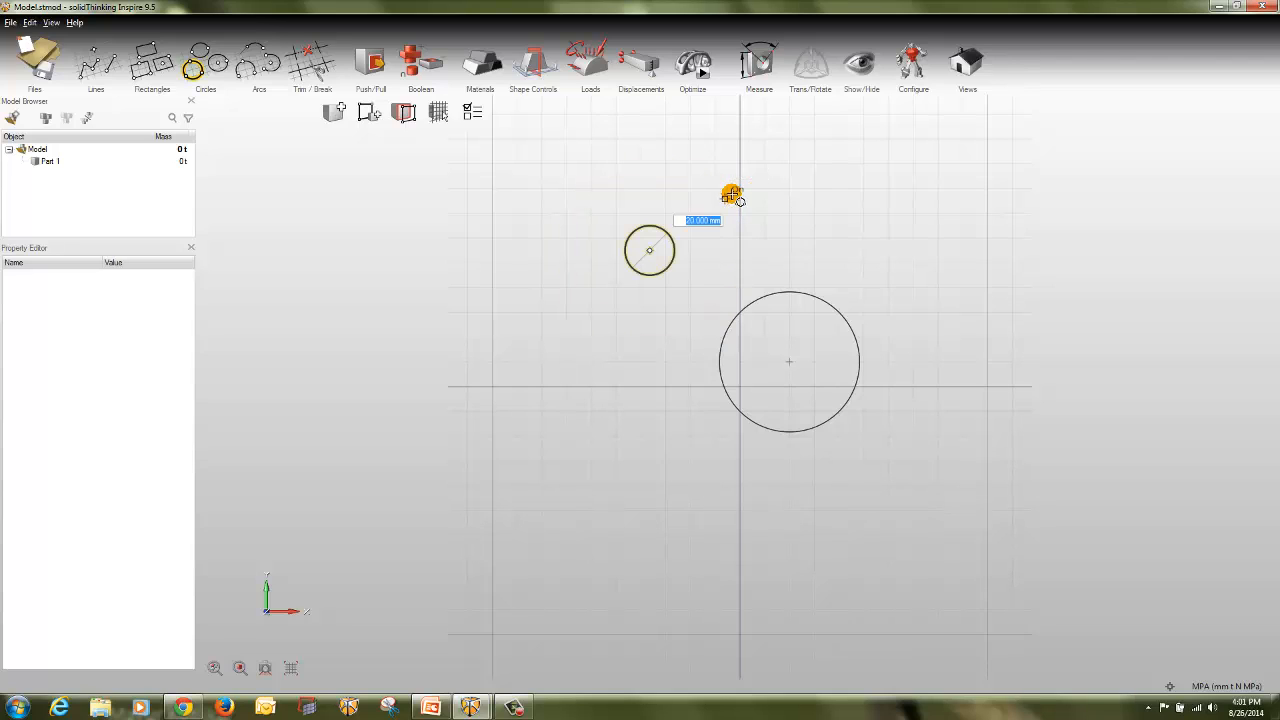
- Sketch another three-point circle from the edge of the 20 mm circle to the Y axis, and leave the circle tool
left_click(677, 246)
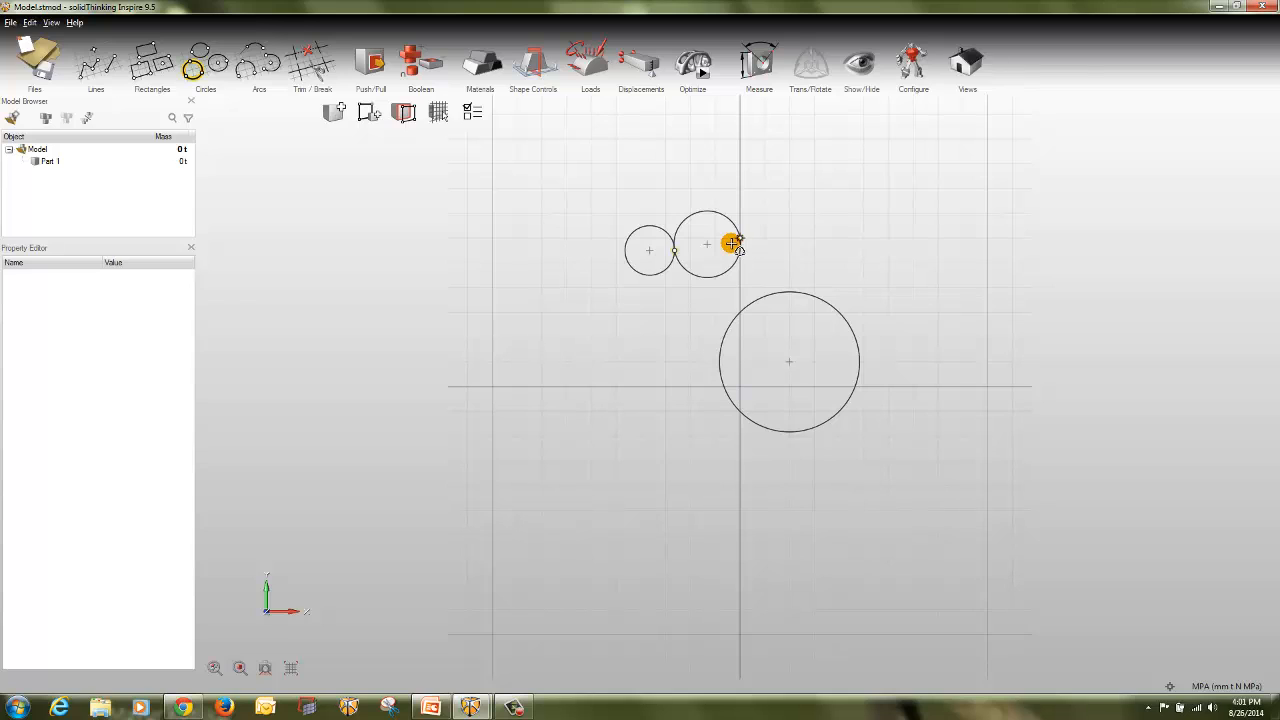
left_click(738, 243)
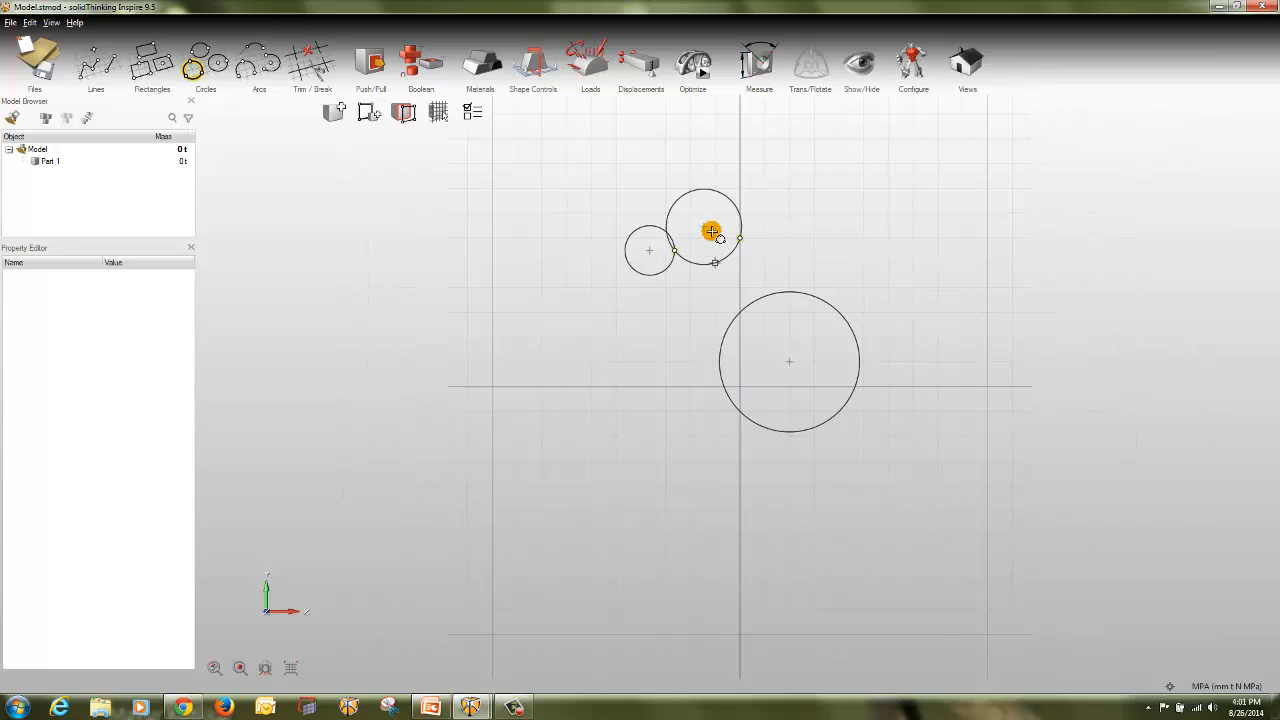
left_click(702, 186)
left_click(805, 218)
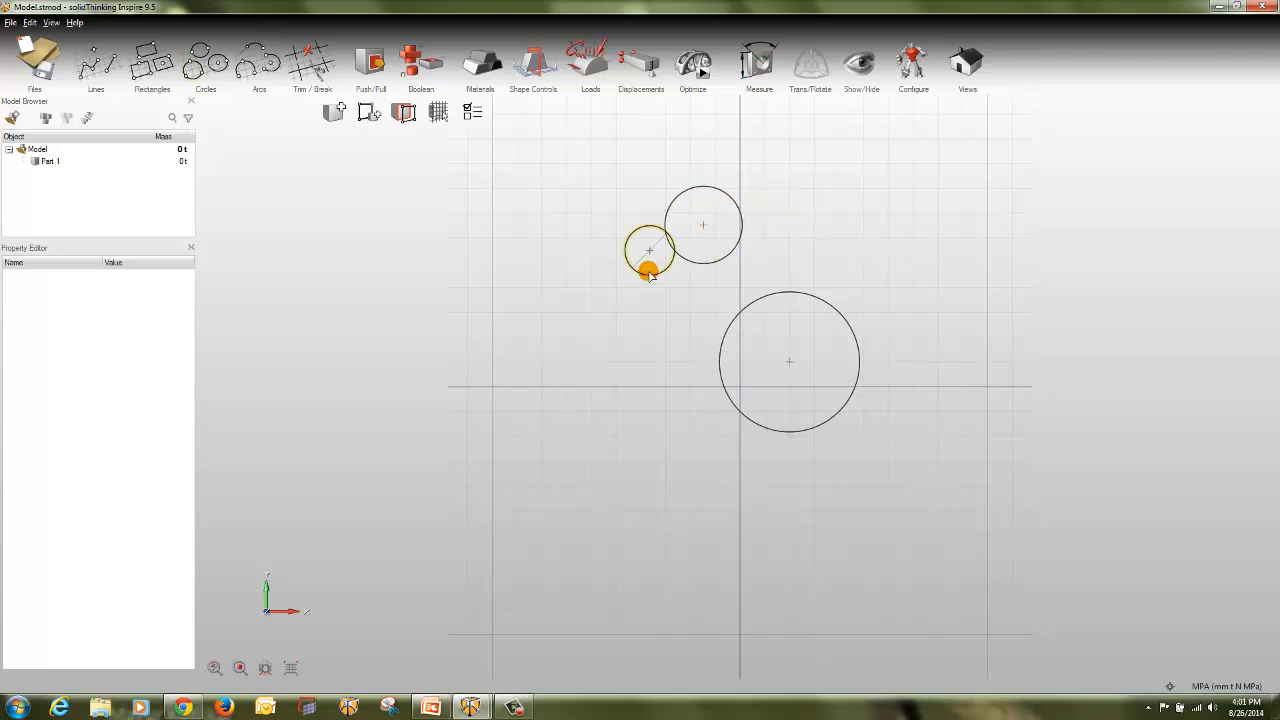
- Make the two smaller circles concentric, enlarging the outer one and shrinking the inner one to about 13 mm in diameter
mouse_move(645, 279)
left_mouse_down()
mouse_move(630, 303)
mouse_move(640, 339)
mouse_move(651, 249)
mouse_move(703, 226)
mouse_move(690, 238)
mouse_move(659, 186)
mouse_move(712, 199)
mouse_move(708, 209)
left_mouse_up()
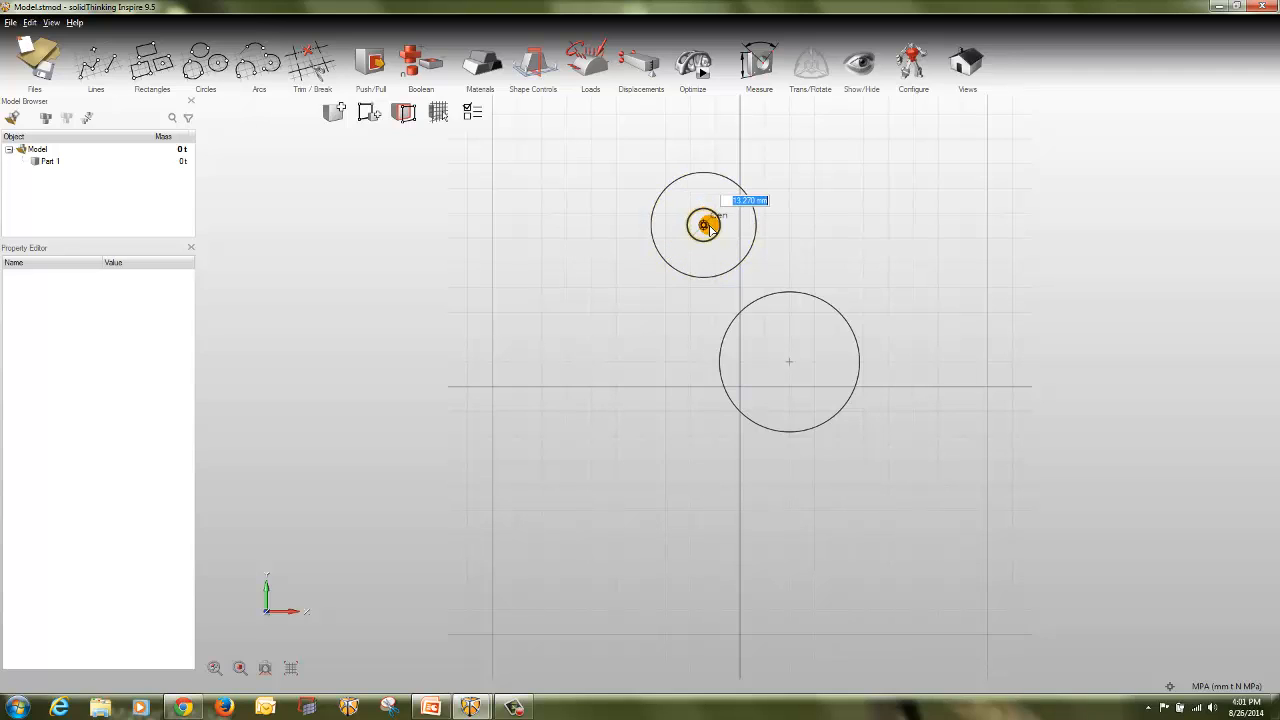
left_click(807, 228)
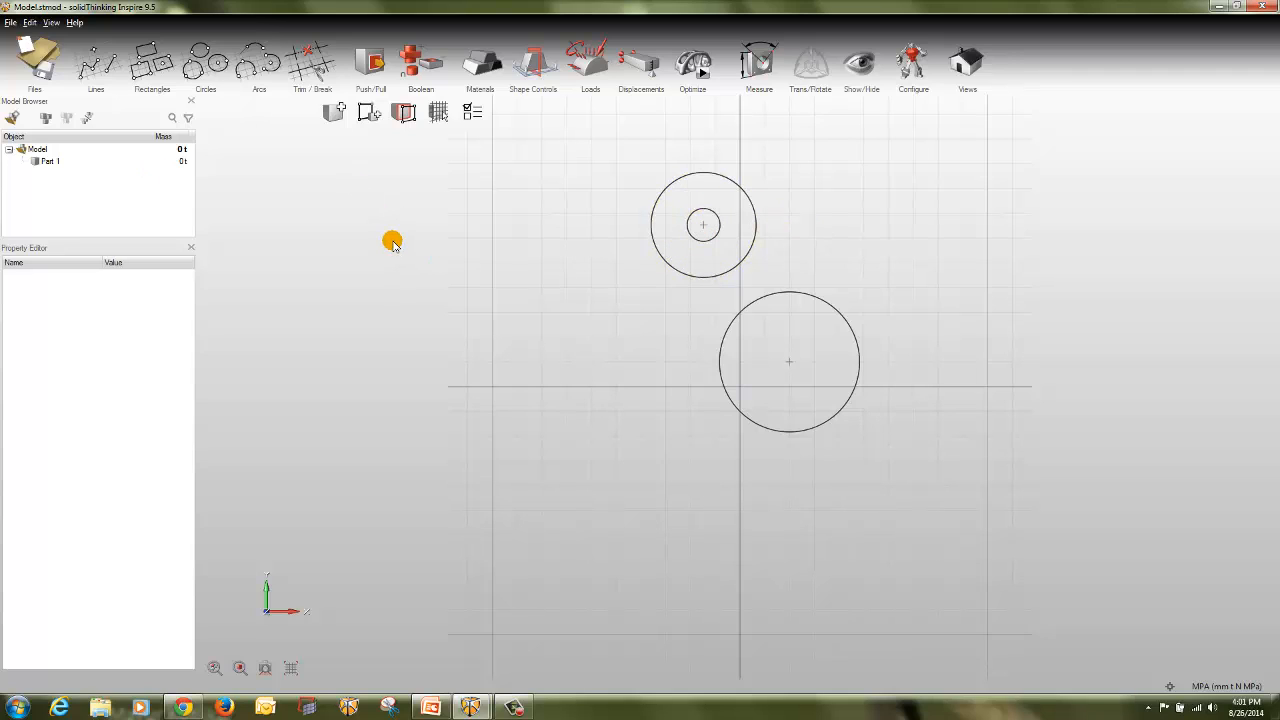
- Sketch a circle by center and radius left of the Y axis, set its diameter to 75 mm, and leave the tool
left_click(213, 73)
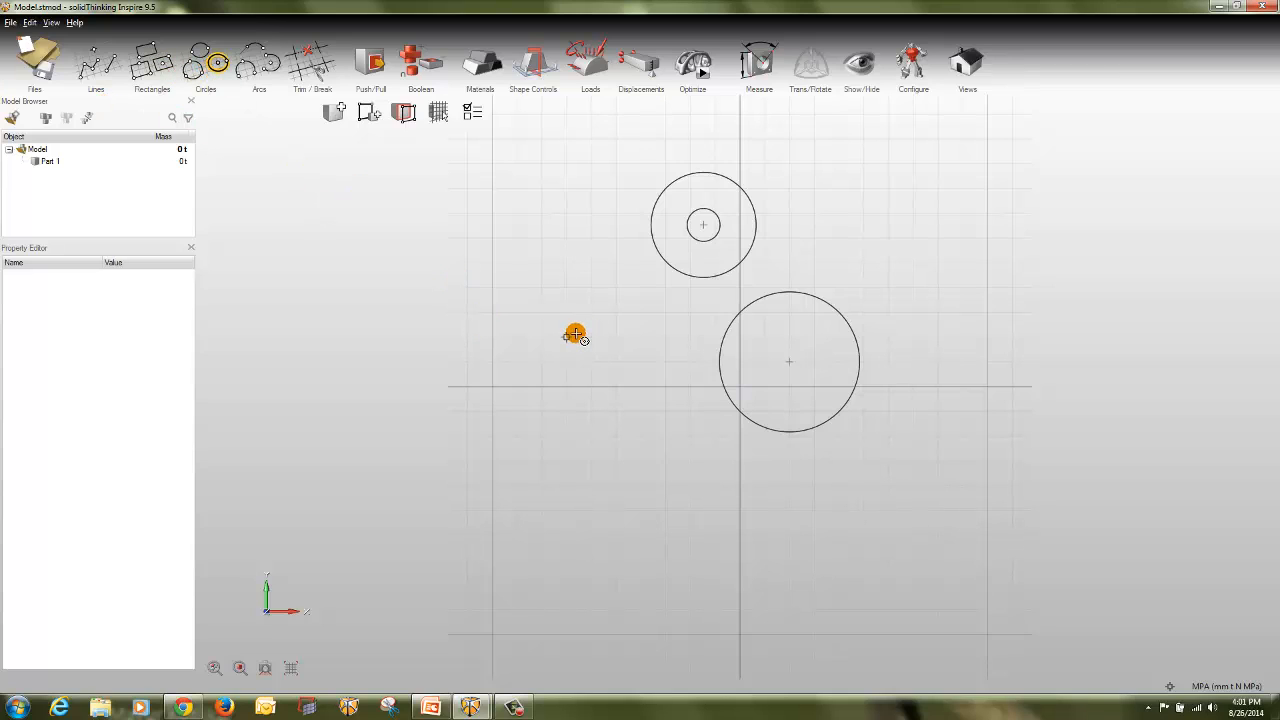
left_click(567, 336)
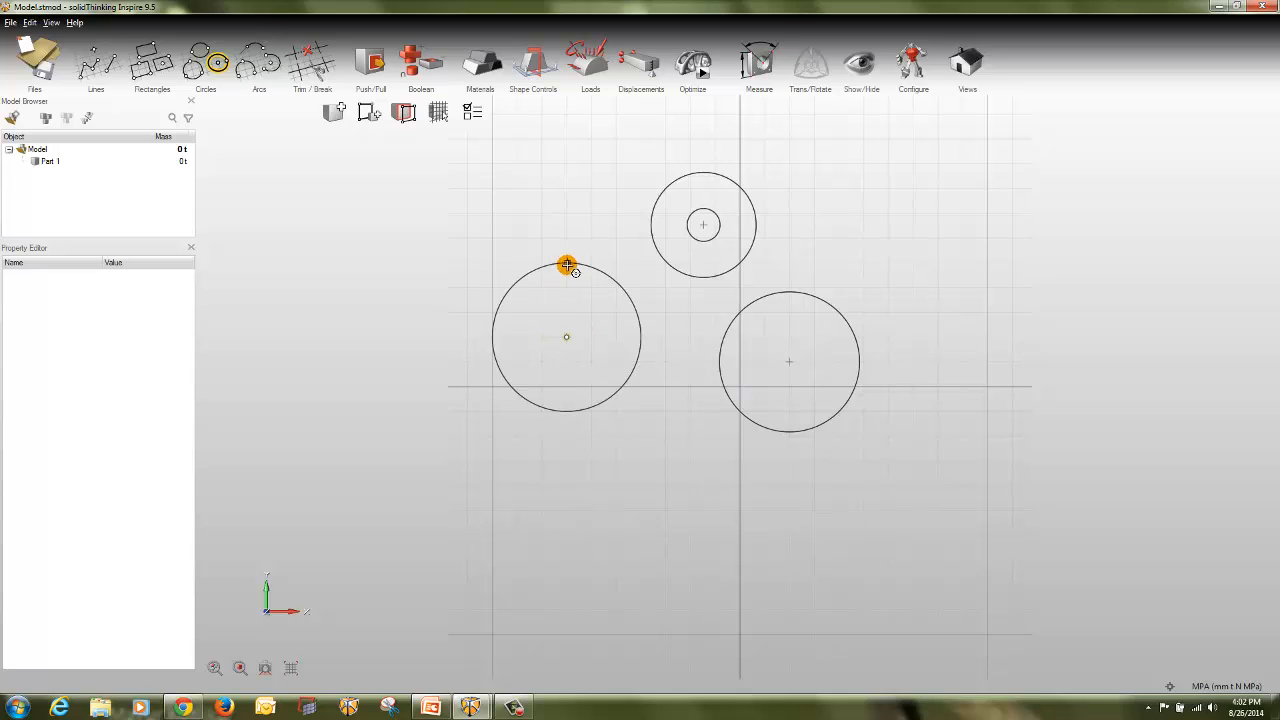
left_click(567, 262)
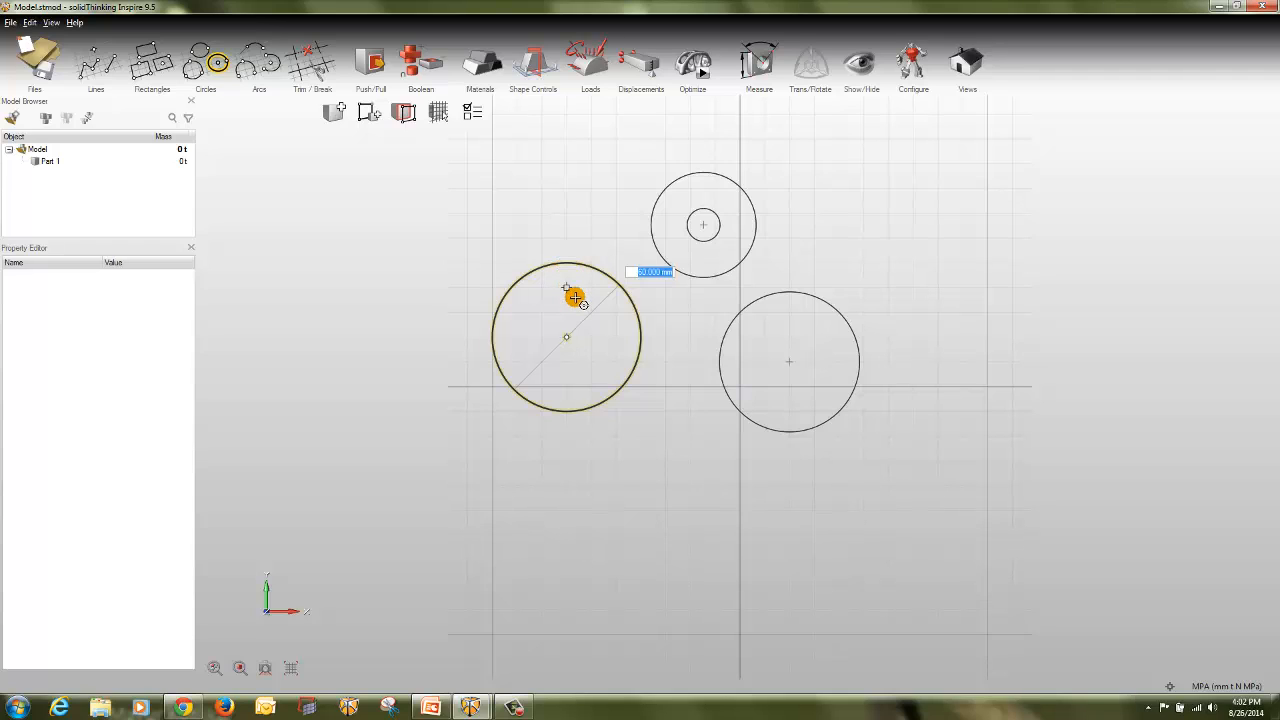
key("Return")
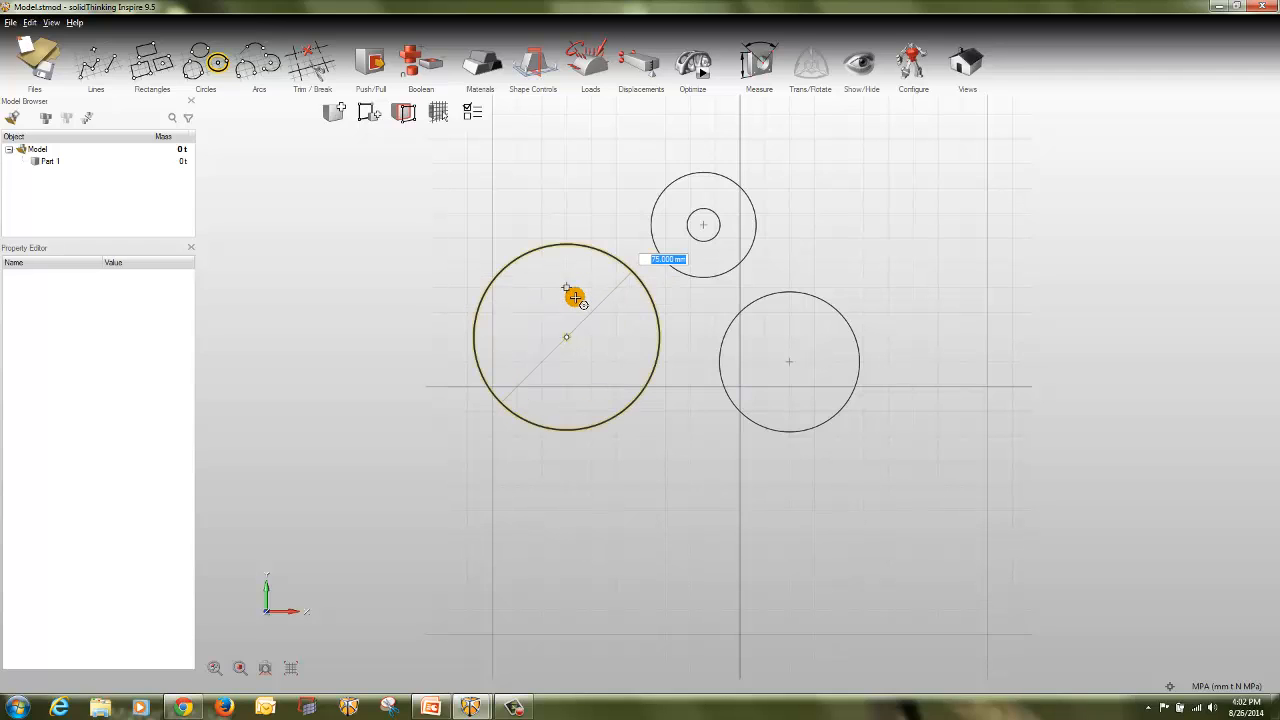
key("Escape")
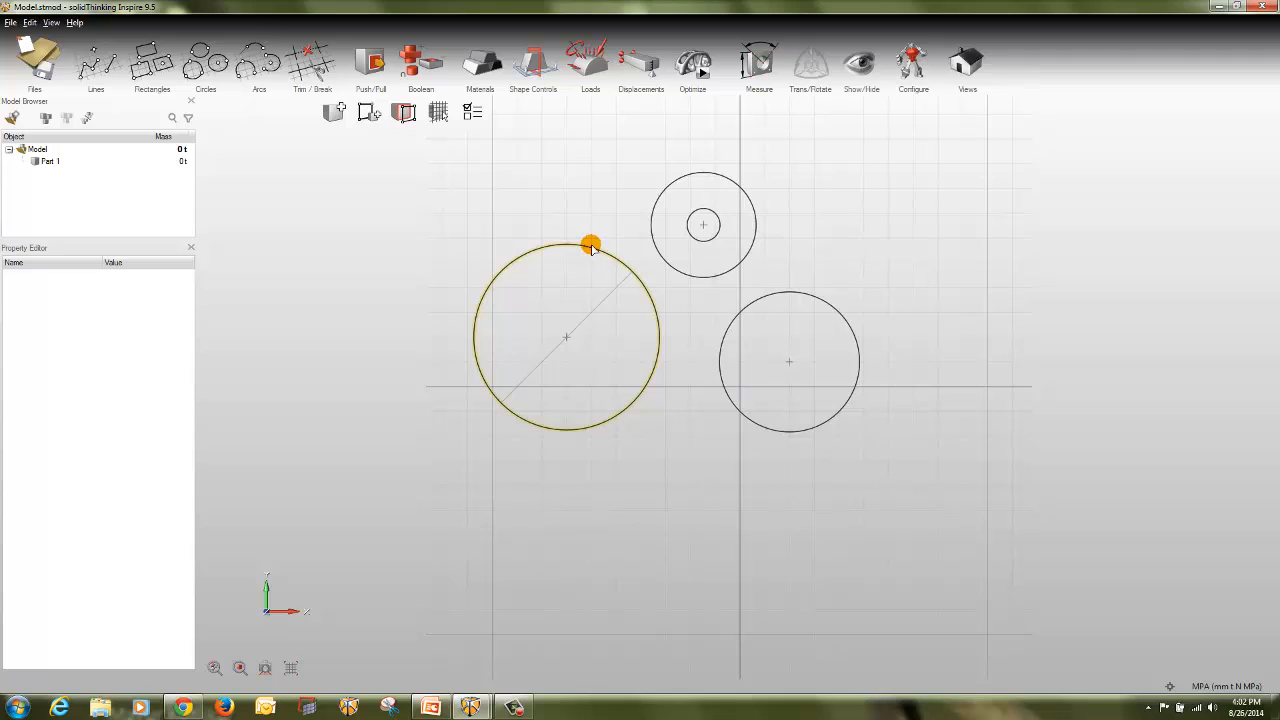
- Move the 75 mm circle's center onto the center of the circle crossing the X axis, and shrink it to fit inside
left_click_drag(581, 263, 792, 367)
left_click_drag(815, 314, 801, 349)
left_click(912, 366)
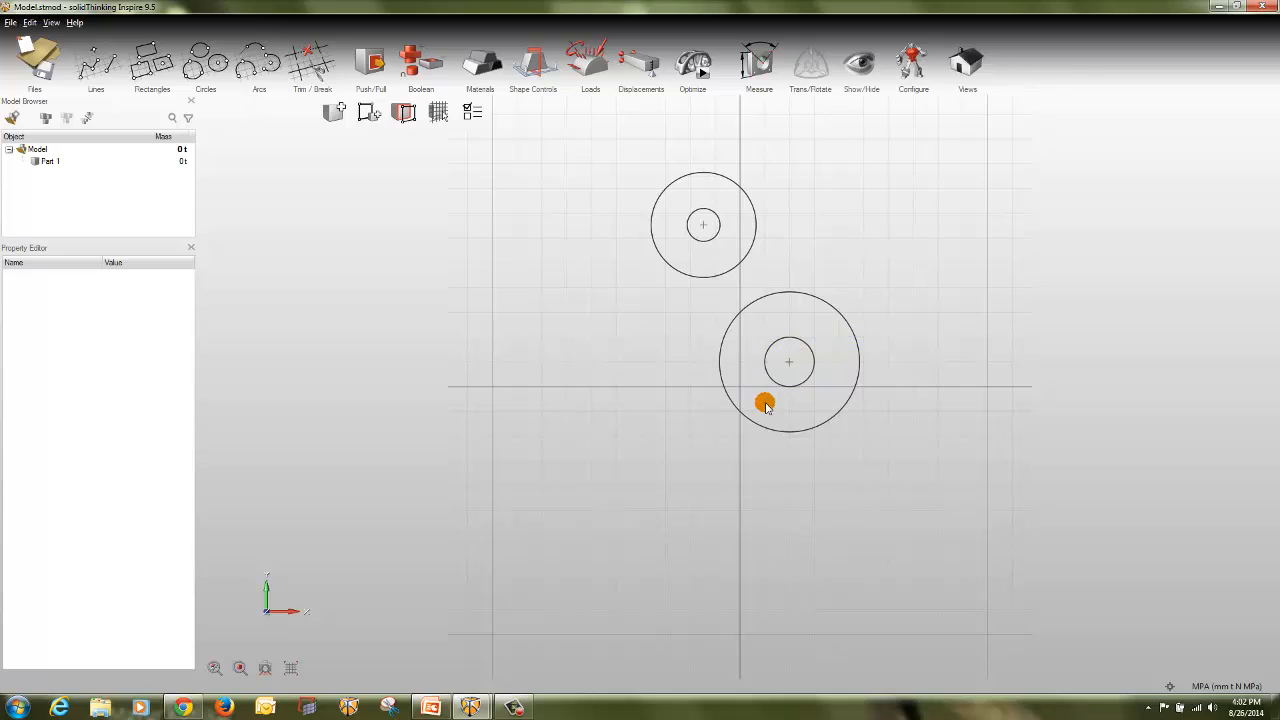
- Push/Pull the circle pairs into a hollow cylinder and a cylinder with a protruding shaft, and replace the model with a new one without saving
key("p")
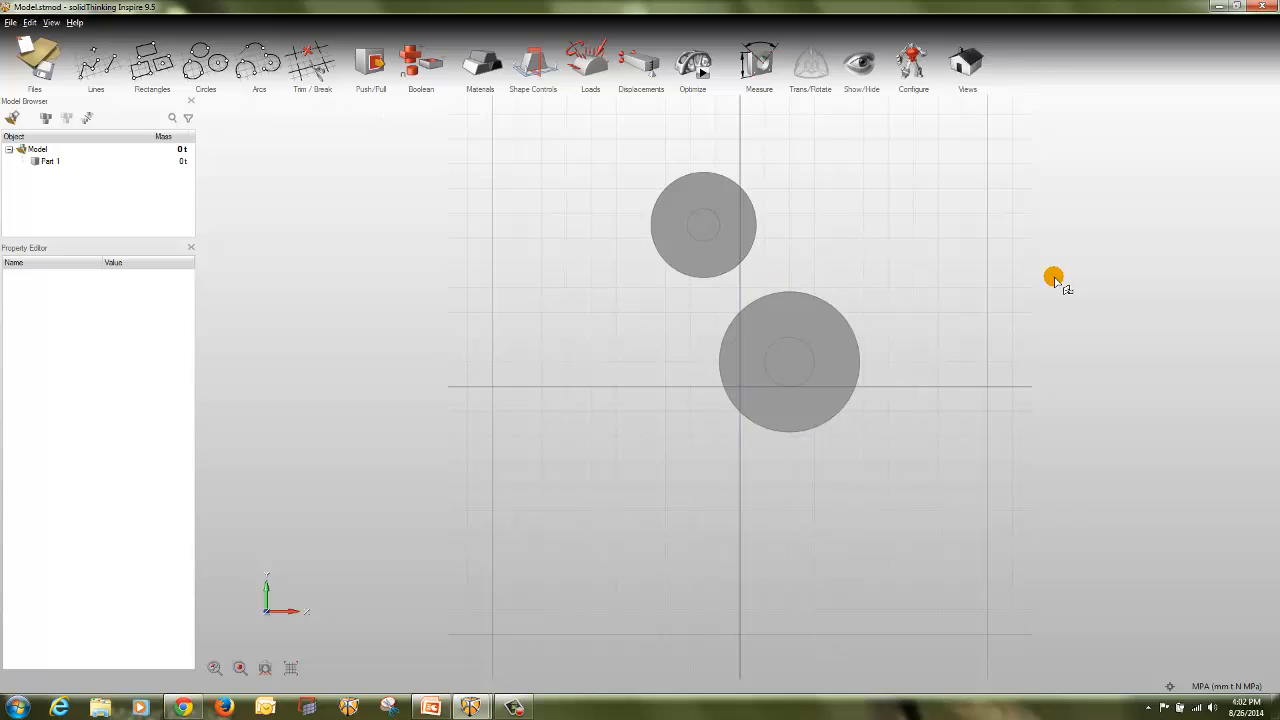
mouse_move(737, 209)
left_mouse_down()
mouse_move(768, 192)
mouse_move(757, 206)
mouse_move(731, 191)
mouse_move(705, 210)
mouse_move(695, 183)
mouse_move(705, 200)
left_mouse_up()
left_click_drag(812, 333, 980, 320)
right_click(981, 320)
middle_click_drag(967, 313, 867, 317)
right_click_drag(865, 316, 950, 355)
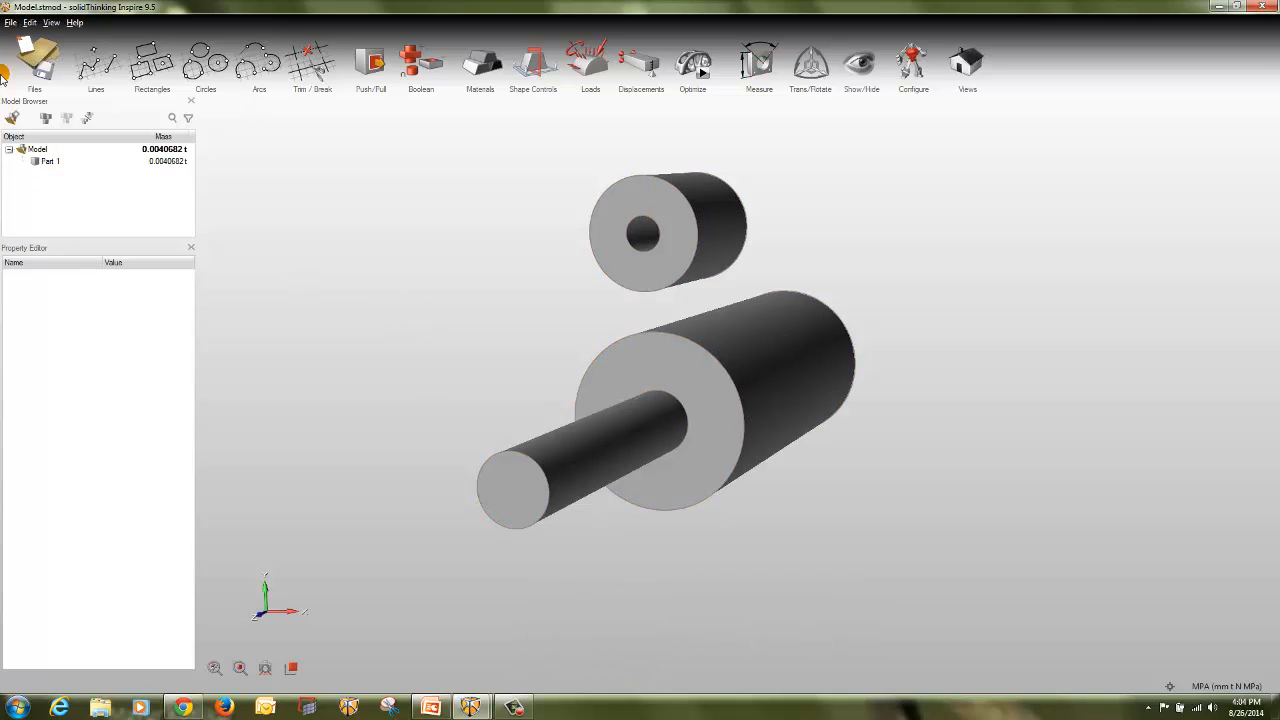
left_click(24, 50)
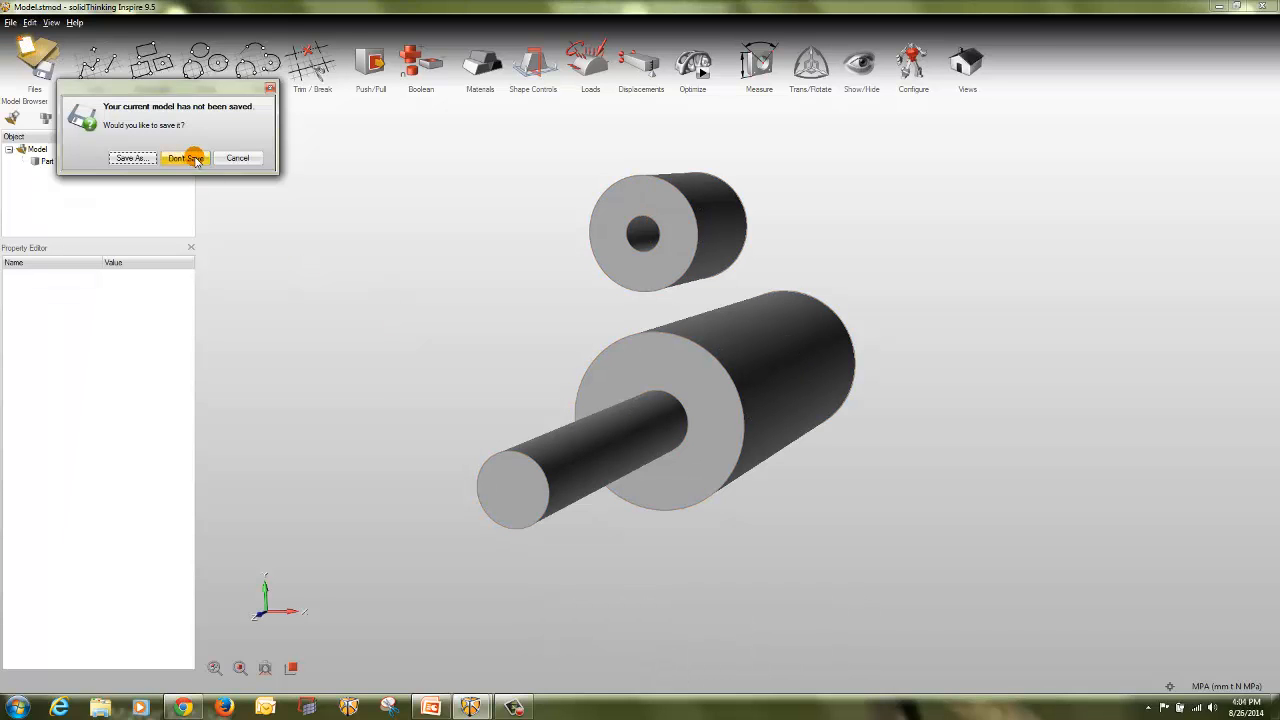
left_click(190, 159)
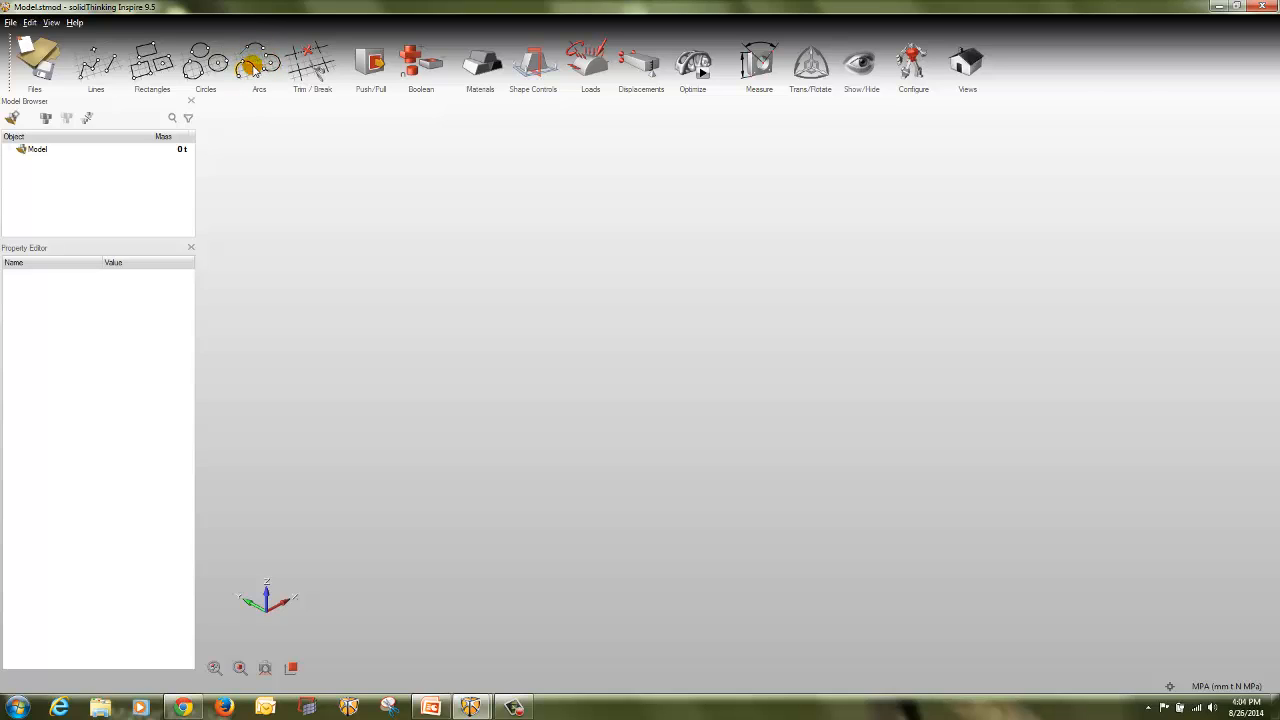
- Sketch a three-point arc of about 239 degrees with both ends on the X axis, and set its radius to 20 mm
left_click(249, 66)
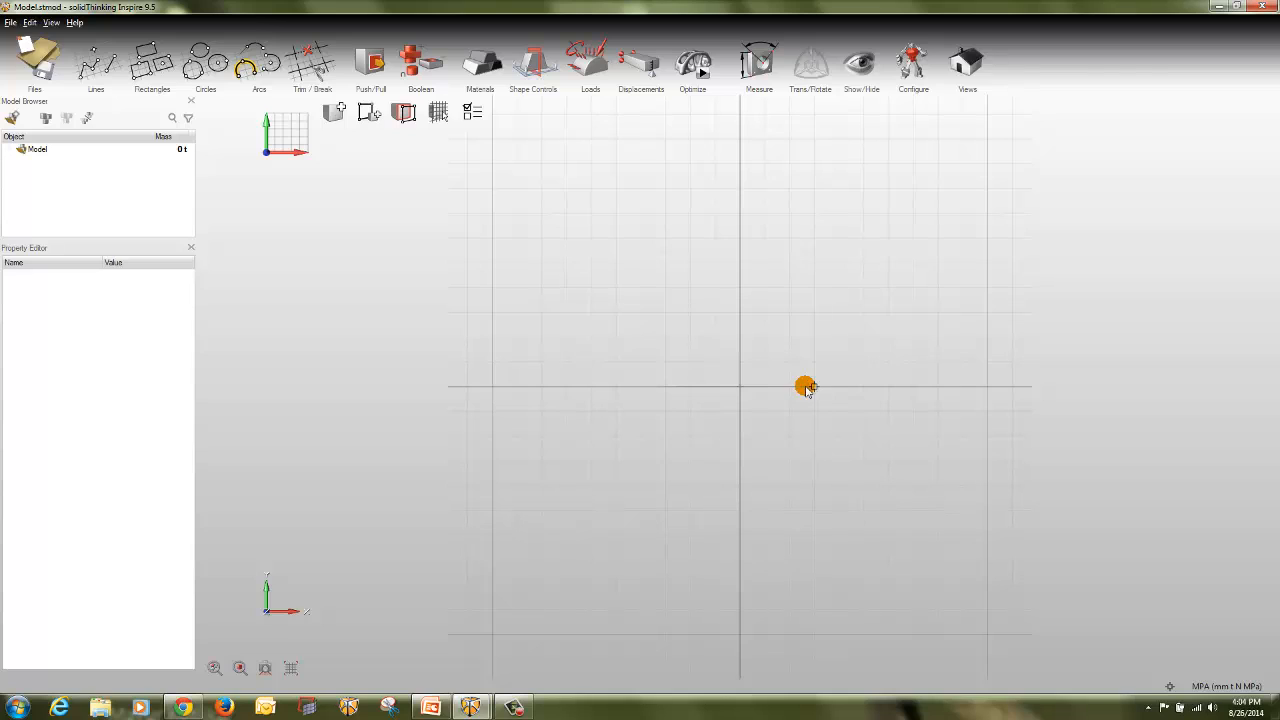
left_click(810, 387)
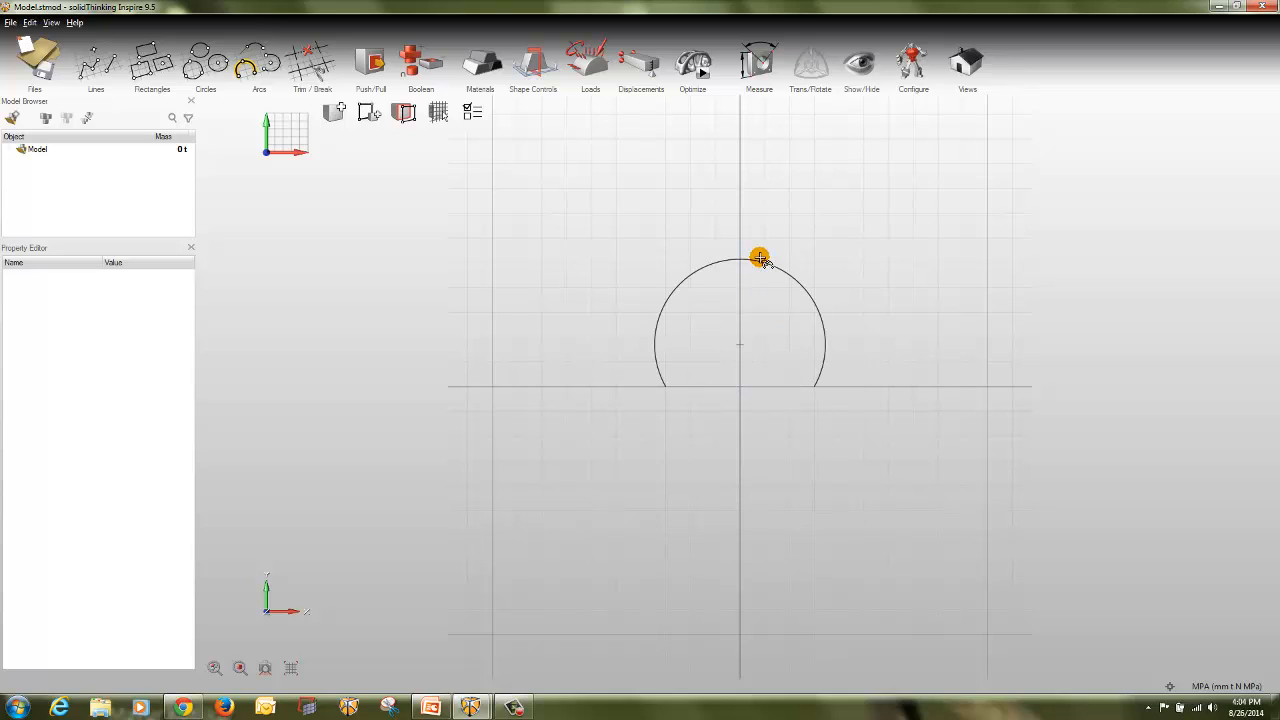
left_click(760, 259)
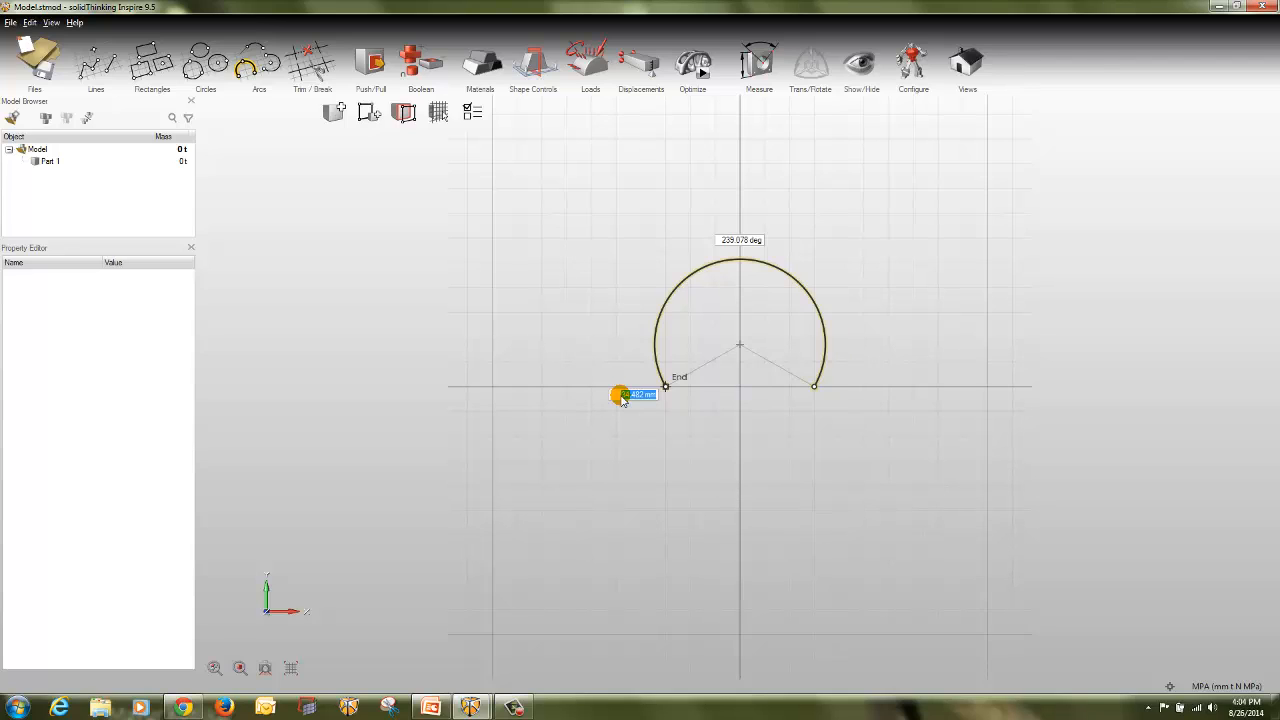
key("Return")
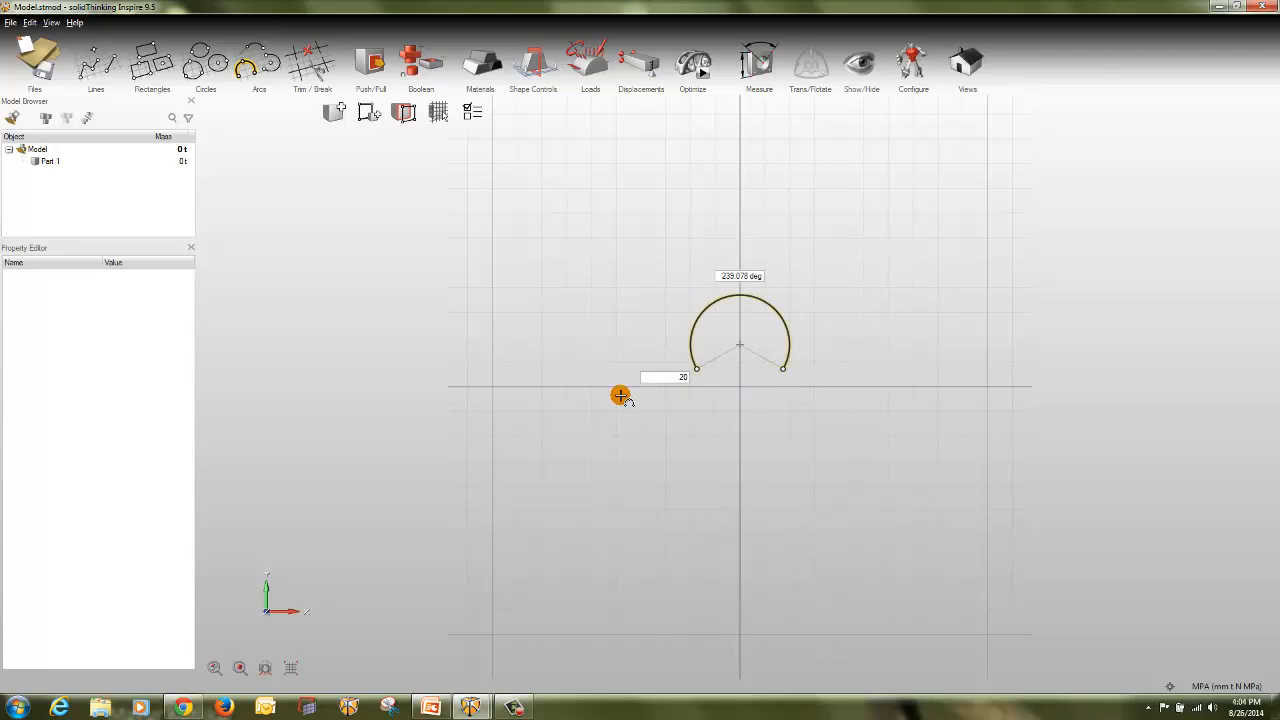
- Set the arc's angle to 180 degrees, and leave the arc tool
left_click(755, 277)
left_click(717, 282)
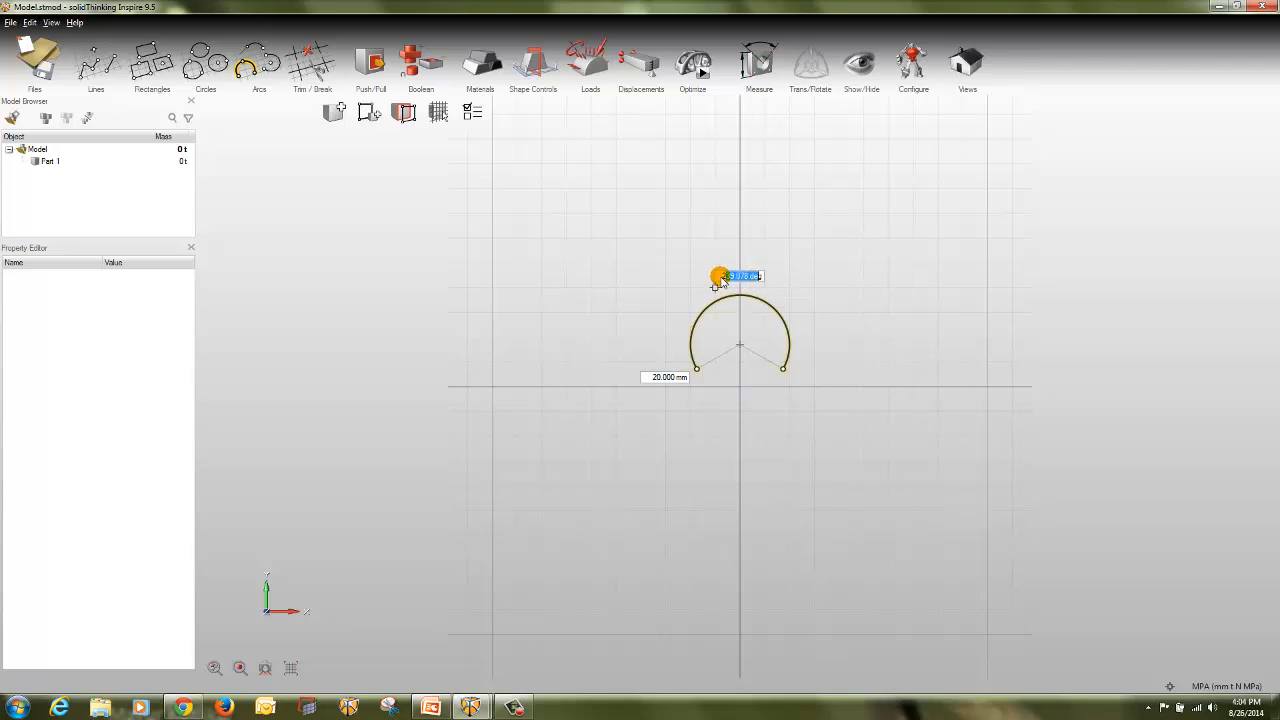
left_click_drag(720, 280, 767, 278)
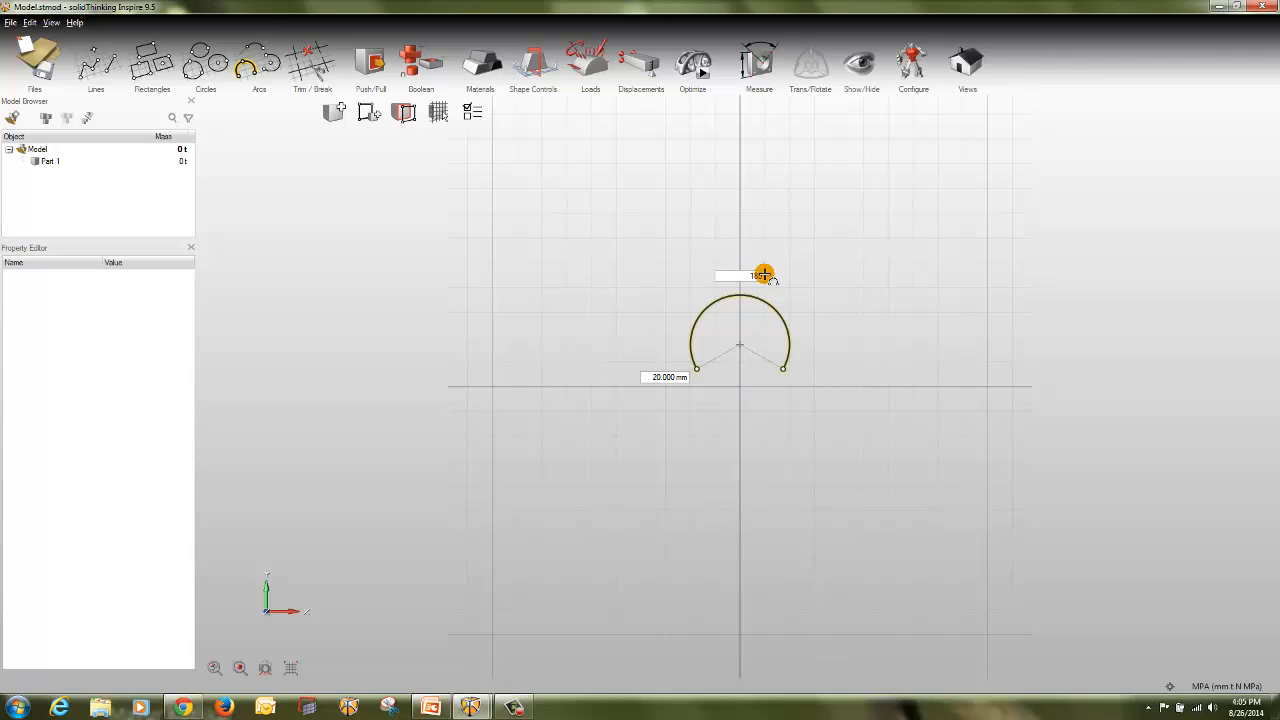
key("Return")
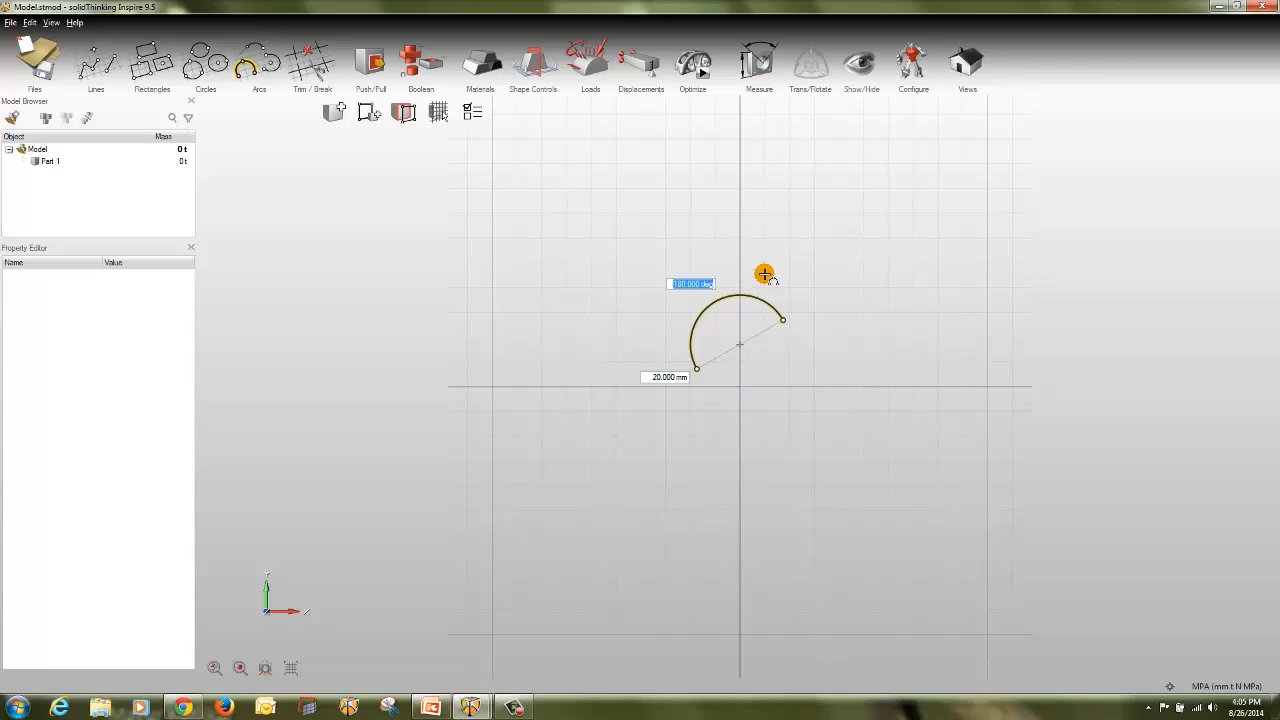
left_click(784, 320)
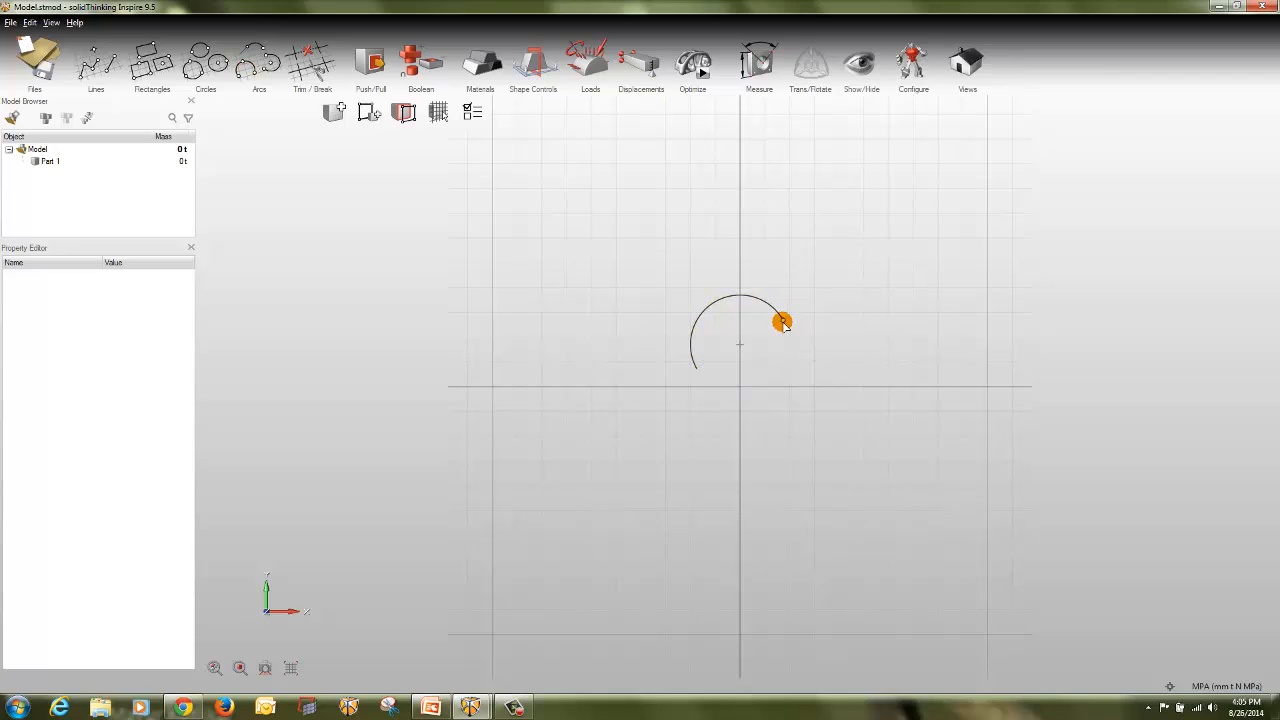
- Extend the arc by its endpoint to about 333 degrees, and move the arc into the upper-right quadrant of the grid
left_click_drag(784, 322, 713, 383)
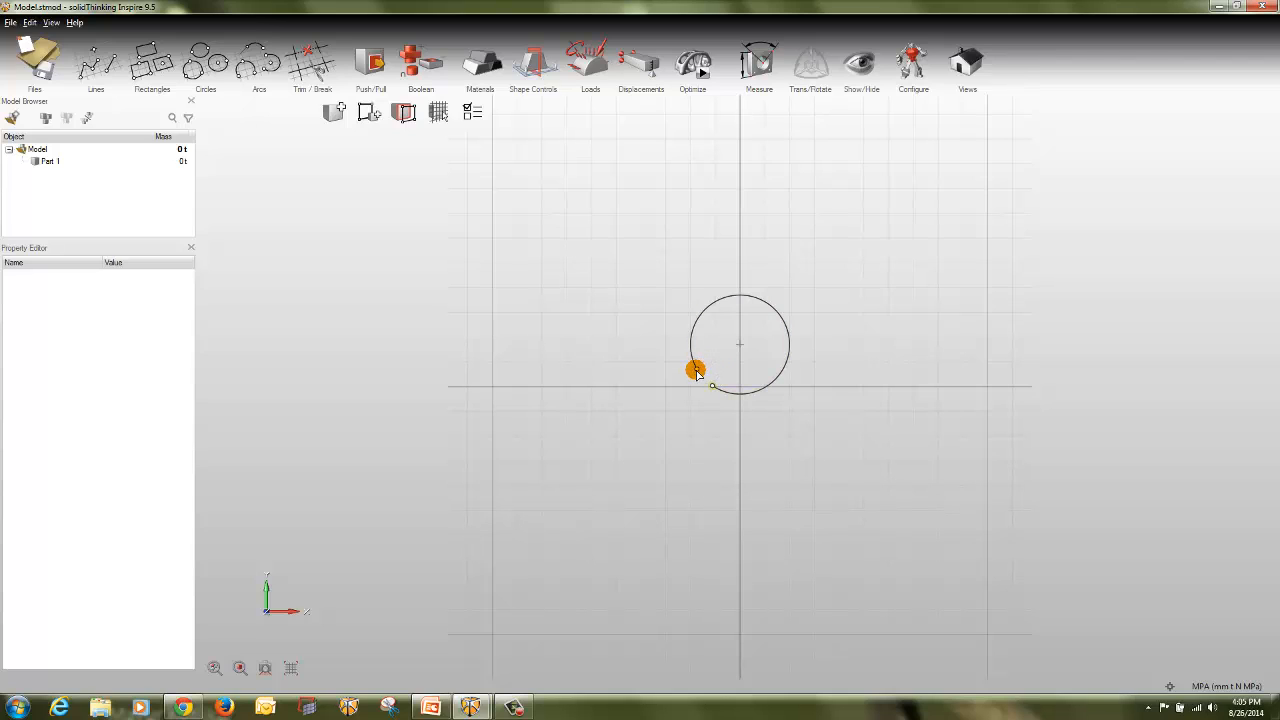
left_click_drag(740, 346, 840, 238)
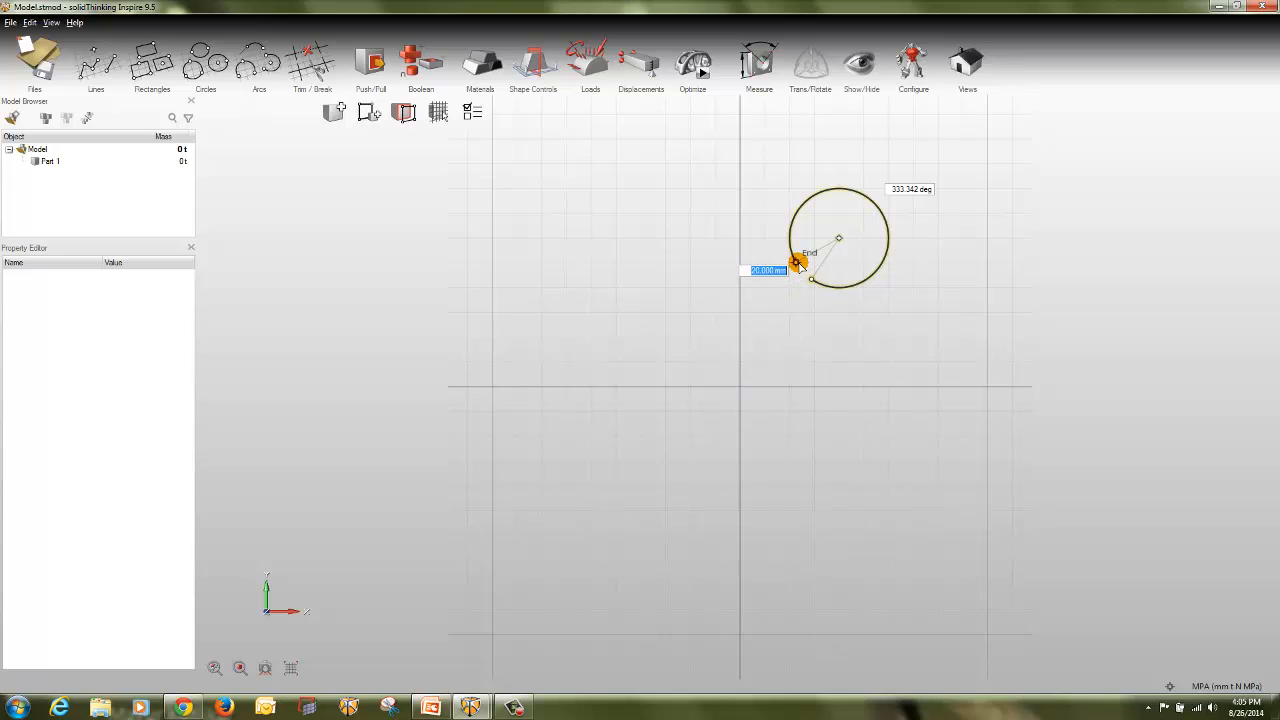
left_click_drag(799, 264, 812, 364)
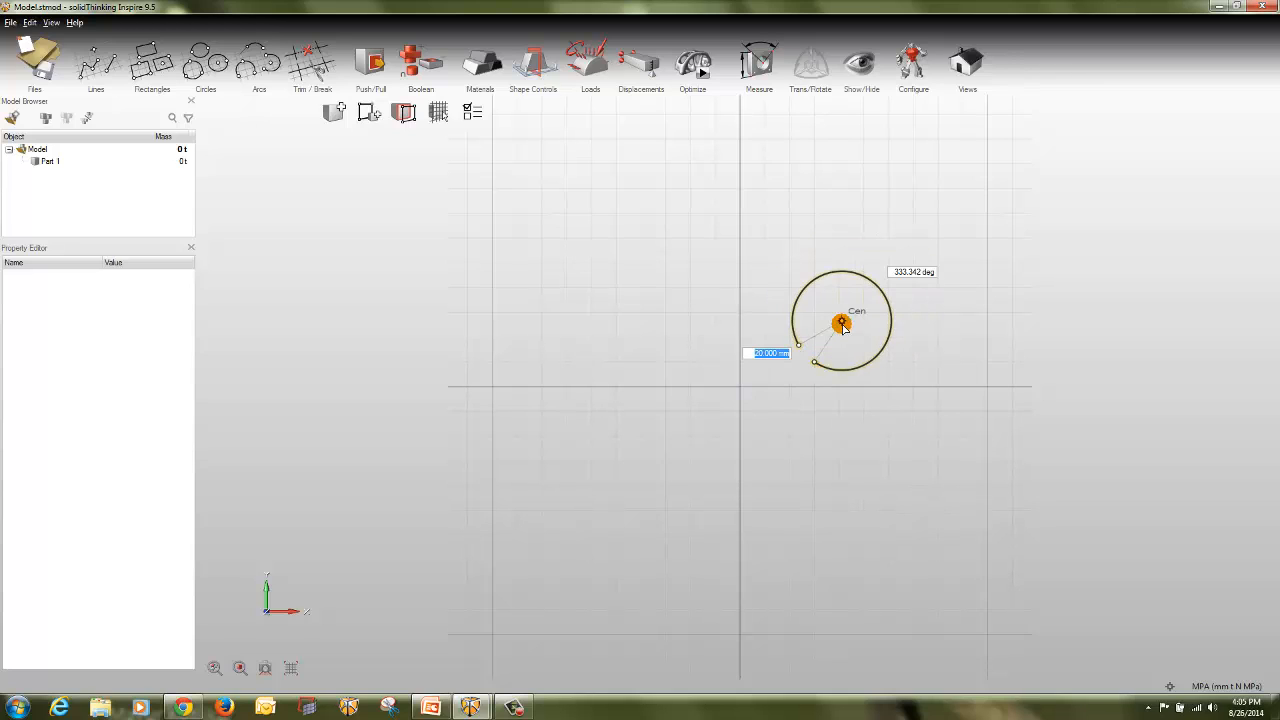
- Reshape the arc by its endpoints so it opens upward, and move its center farther up and to the right
middle_click_drag(807, 415, 812, 368)
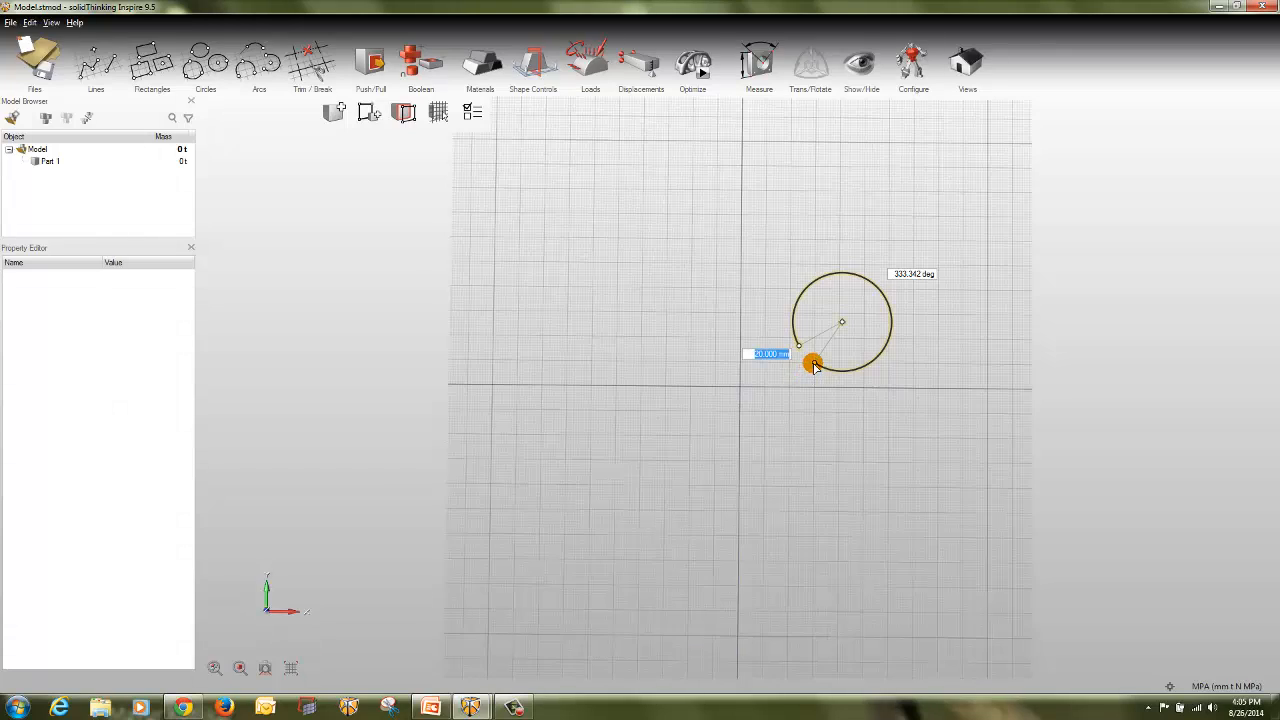
left_click_drag(815, 362, 806, 264)
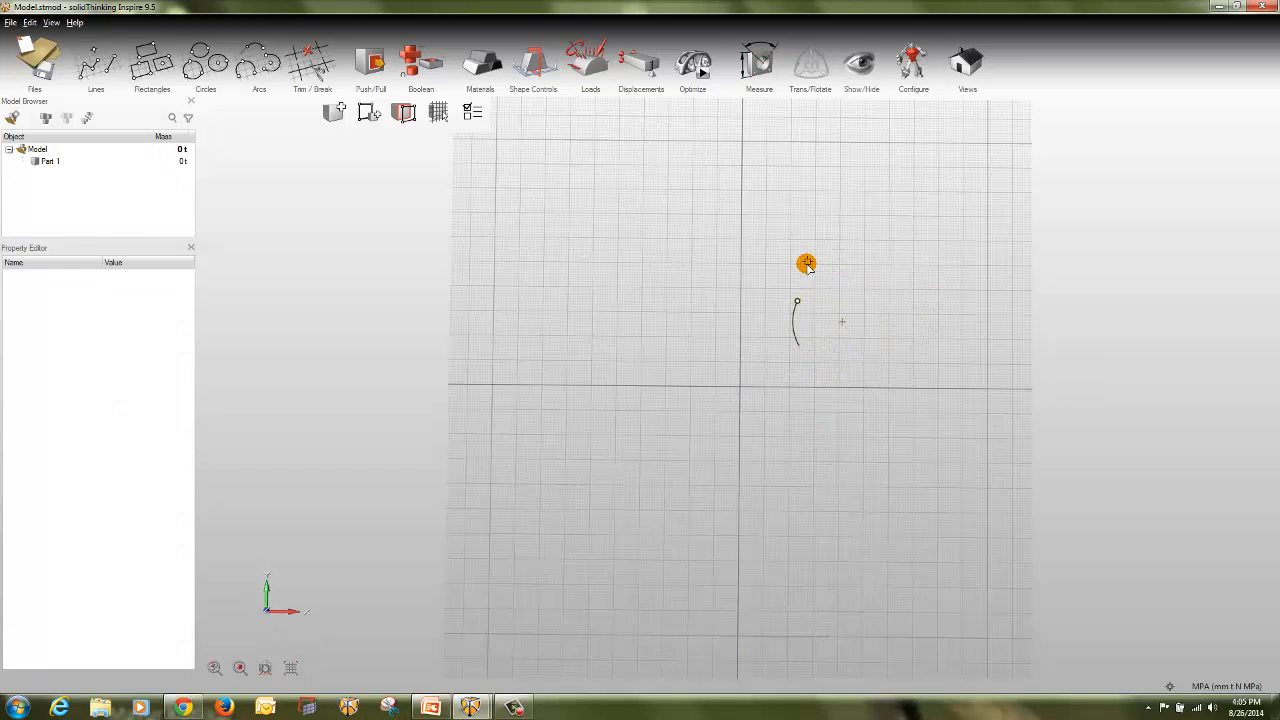
left_click_drag(812, 351, 875, 286)
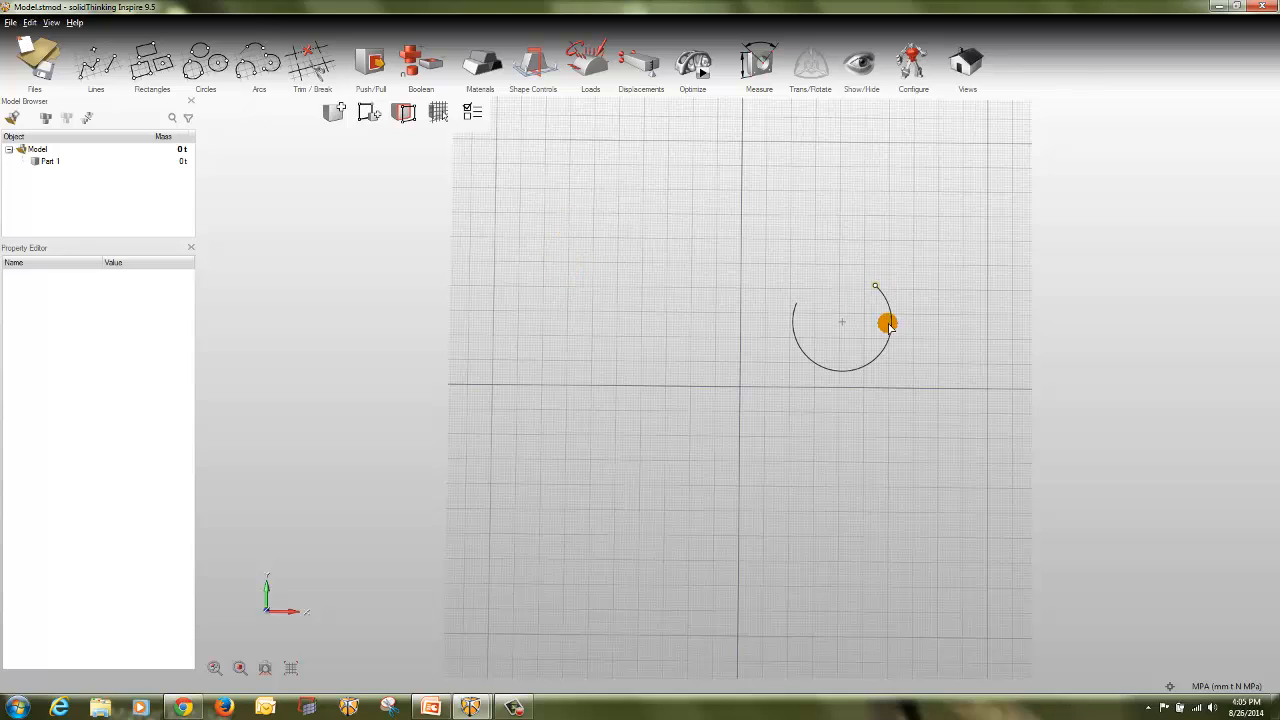
left_click_drag(847, 325, 964, 181)
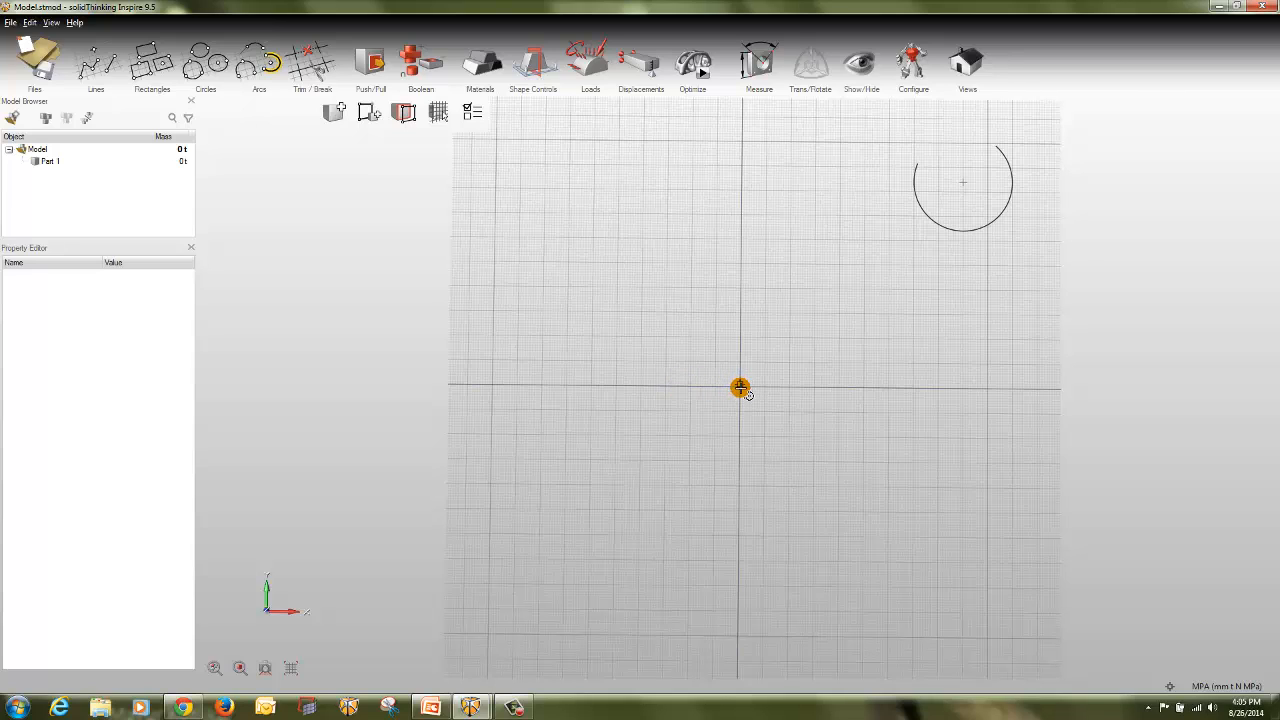
- Sketch a center-point arc at the origin with a radius of about 36 mm, sweeping about -270 degrees to end on the Y axis
left_click(740, 388)
left_click(828, 390)
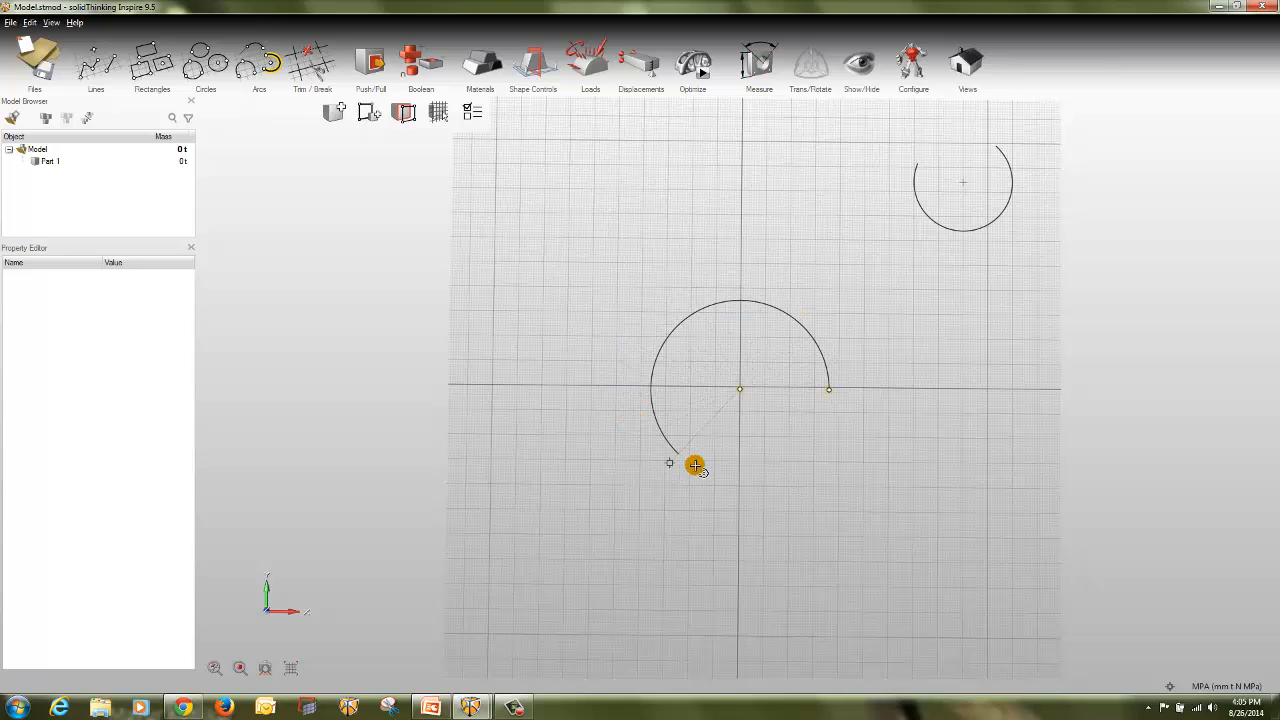
left_click(738, 469)
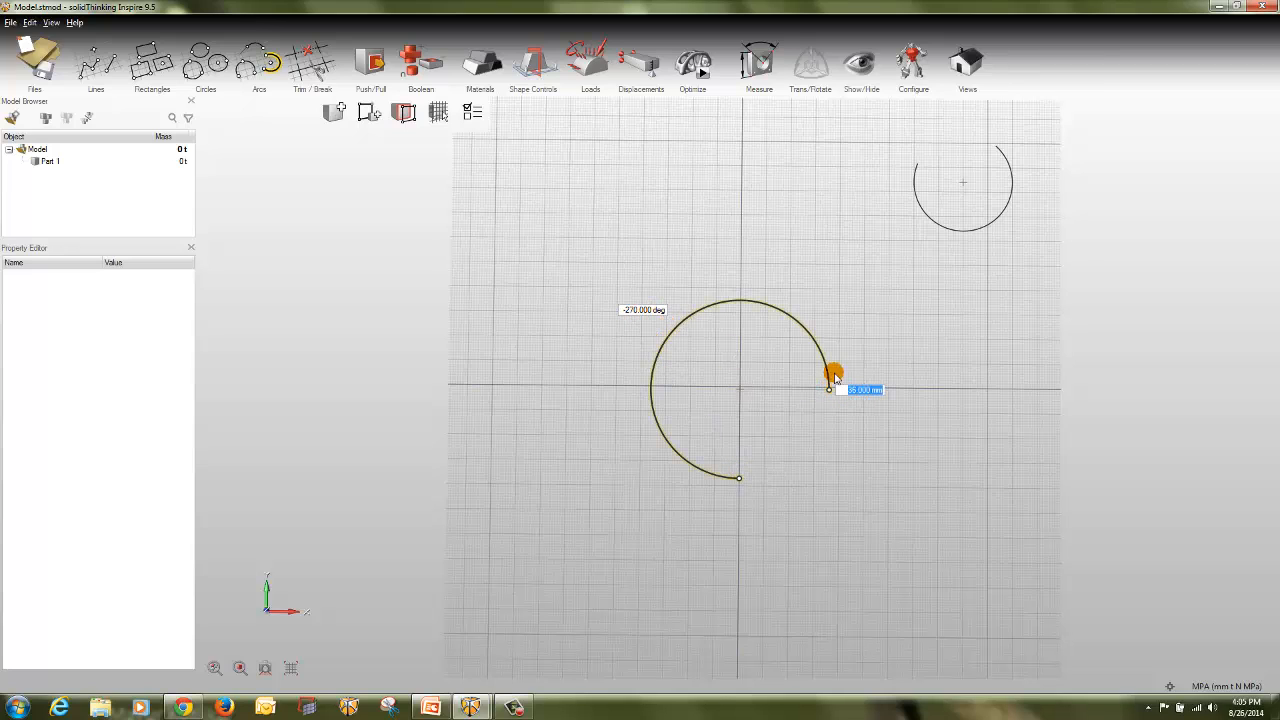
- Resize the new arc freehand to a radius of about 14 mm, and move its center up beside the existing arc
left_click_drag(802, 318, 864, 293)
left_click_drag(741, 390, 751, 261)
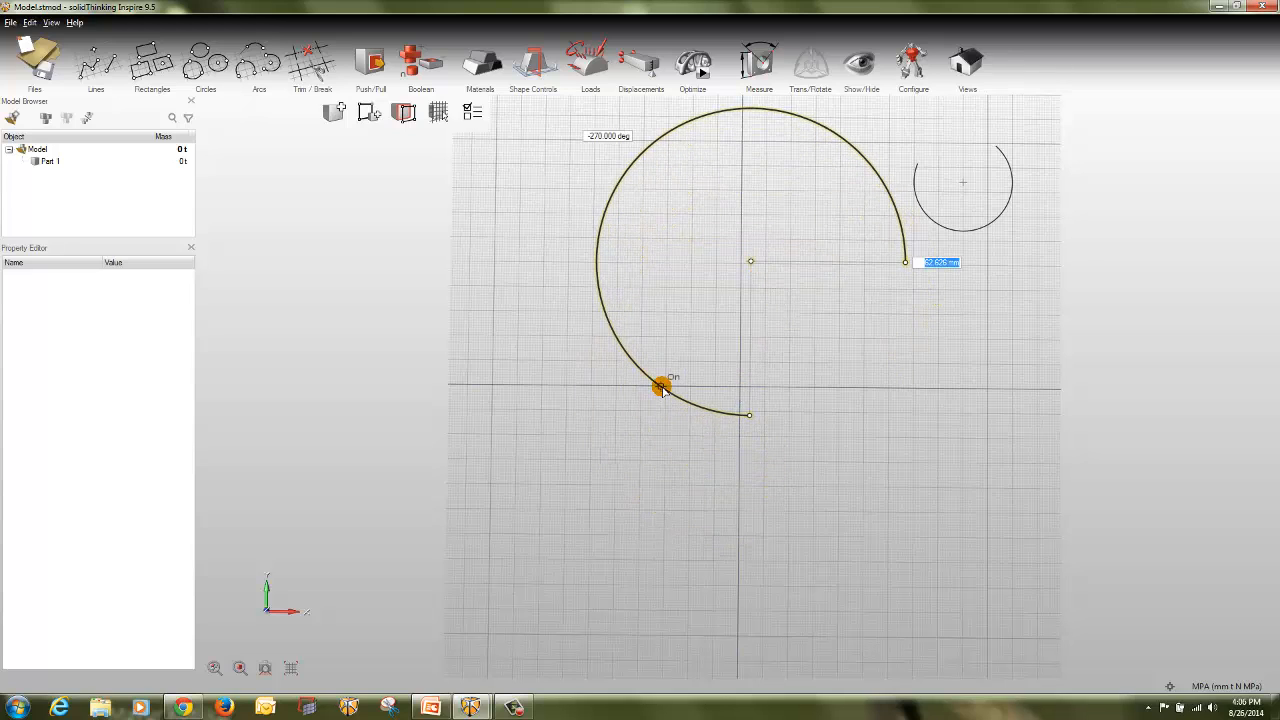
left_click_drag(662, 388, 815, 180)
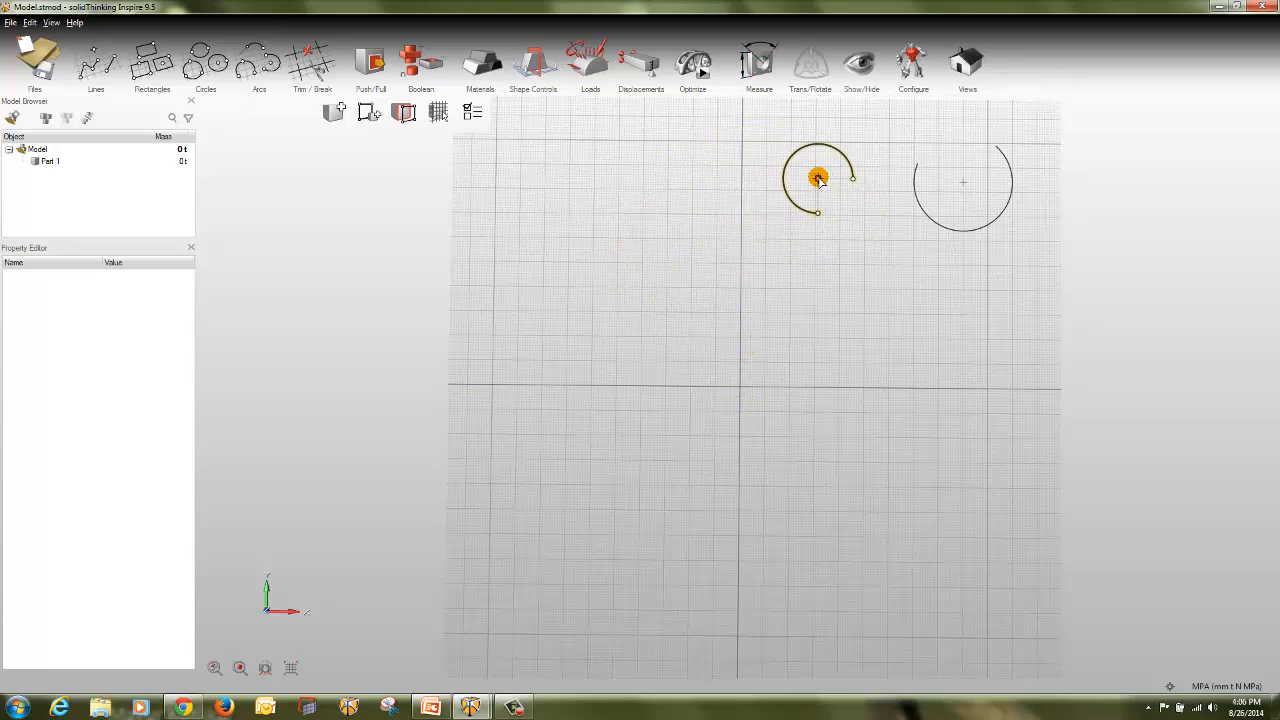
- Set the arc's angle to 270 degrees, try a 10 mm radius before settling on 25 mm, and deselect the arc
left_click(772, 140)
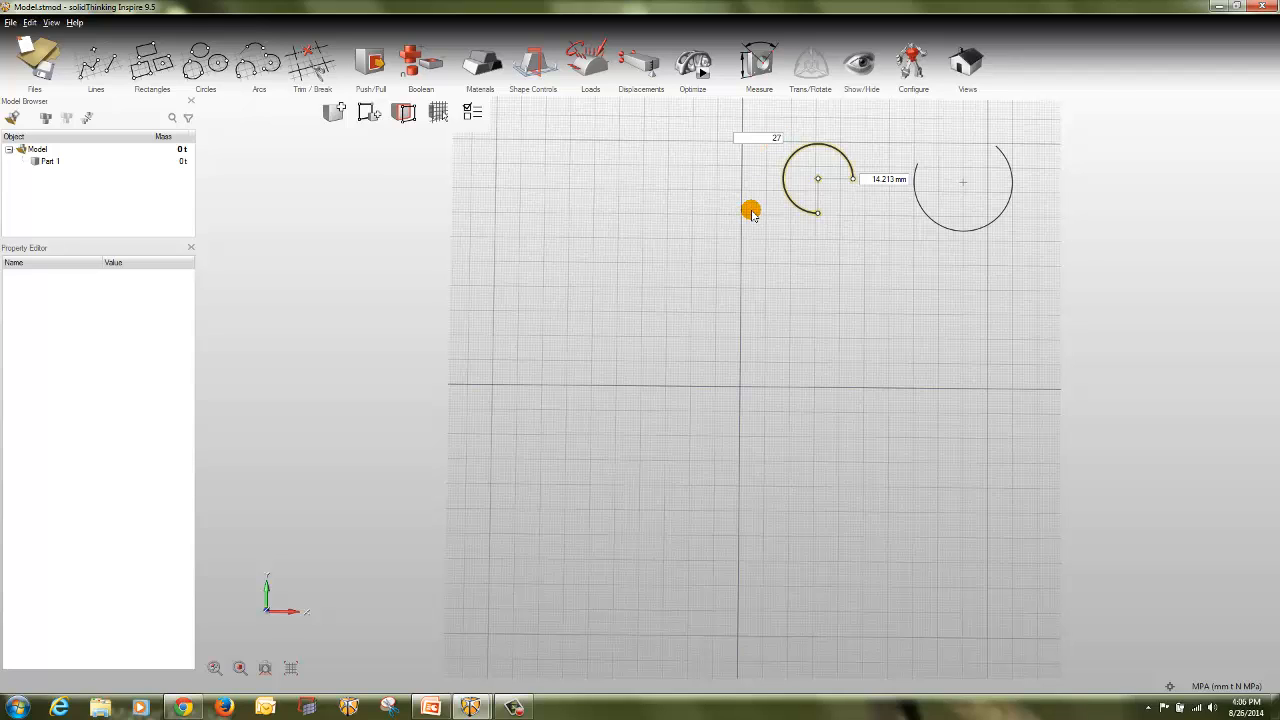
key("Return")
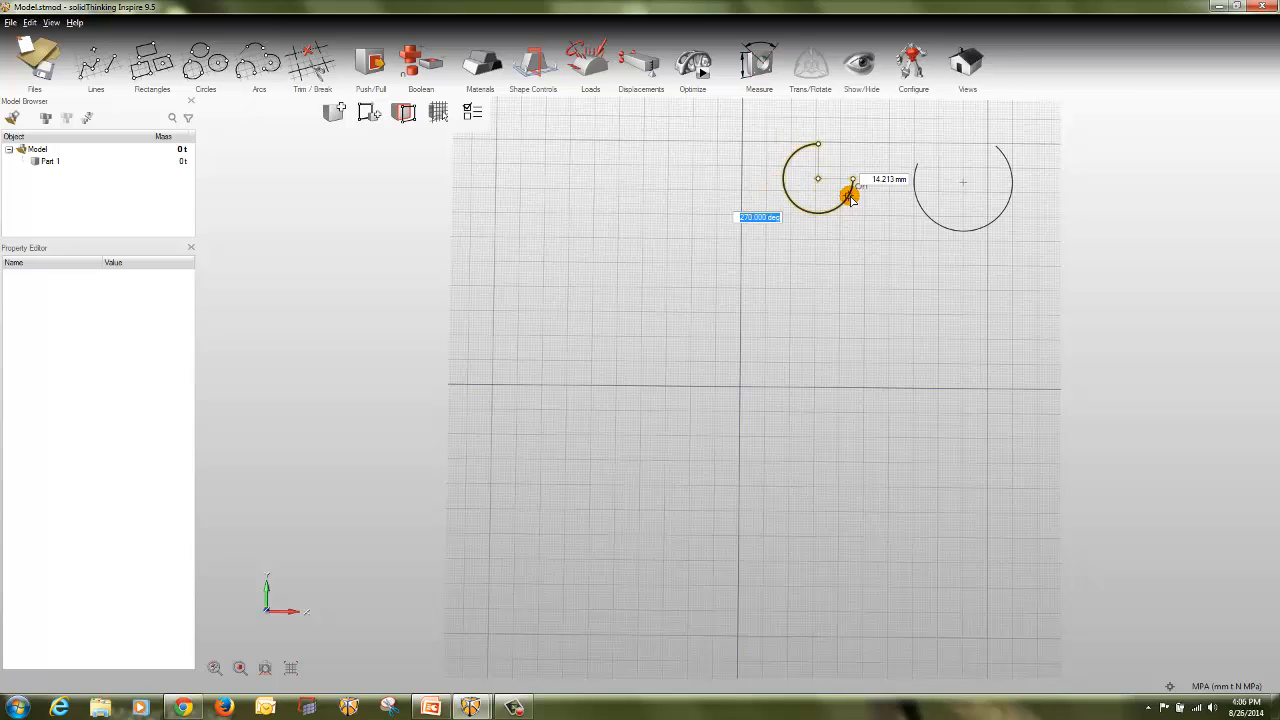
left_click(877, 180)
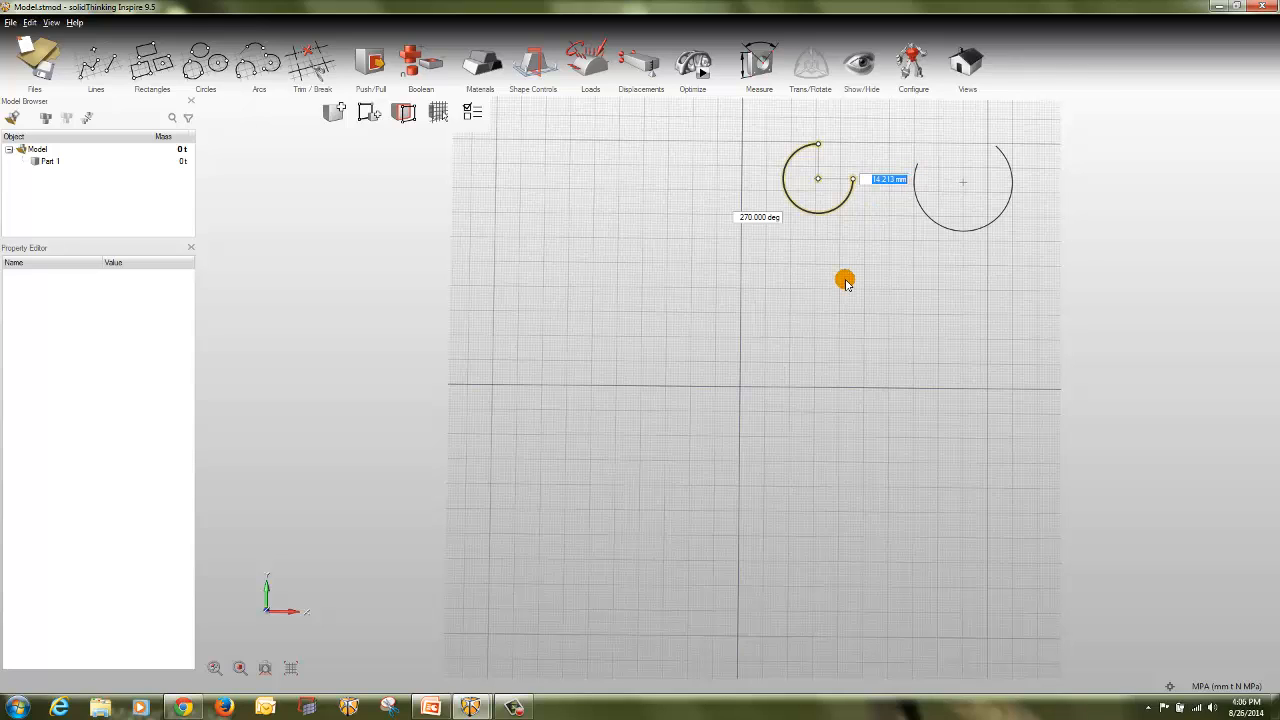
key("Return")
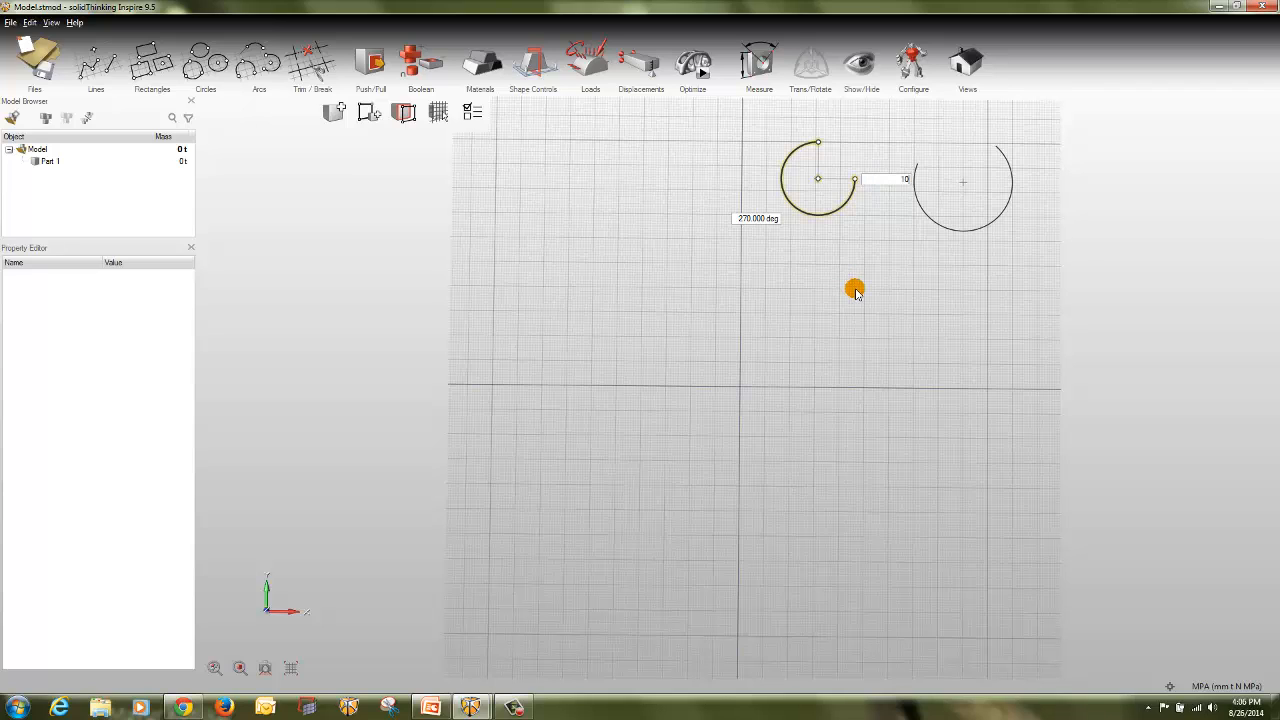
key("Return")
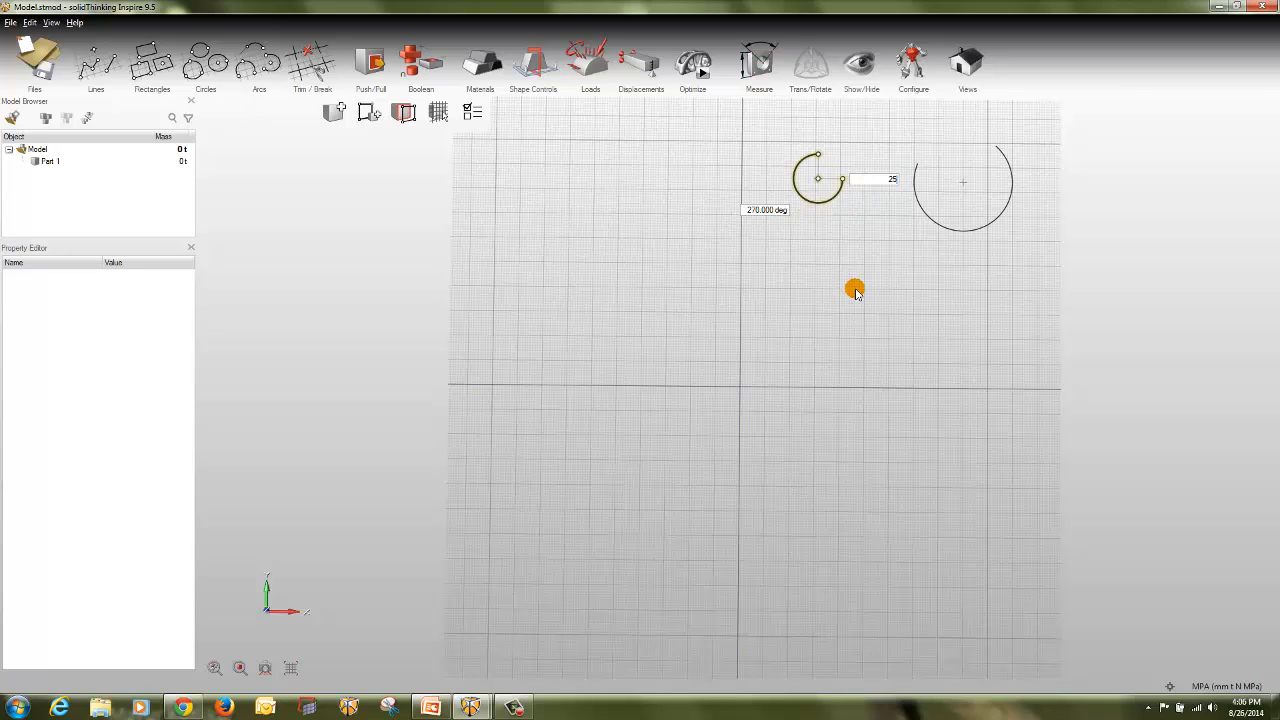
key("Return")
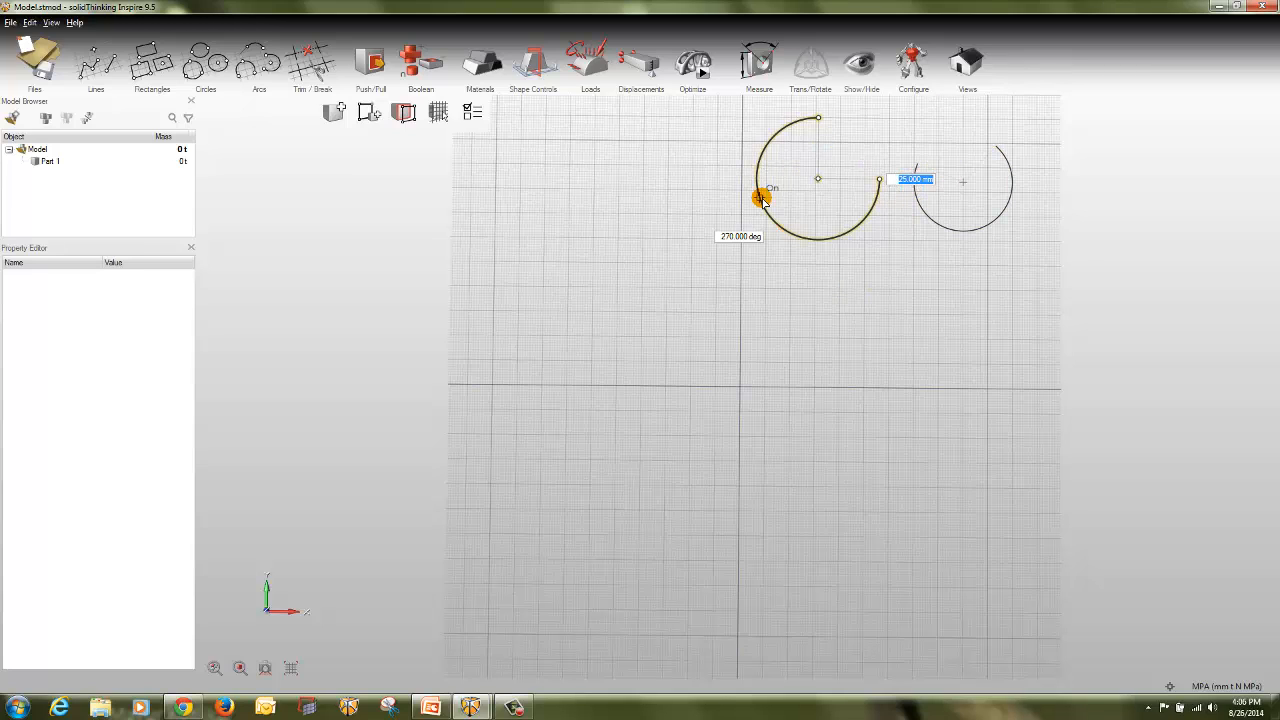
left_click(315, 285)
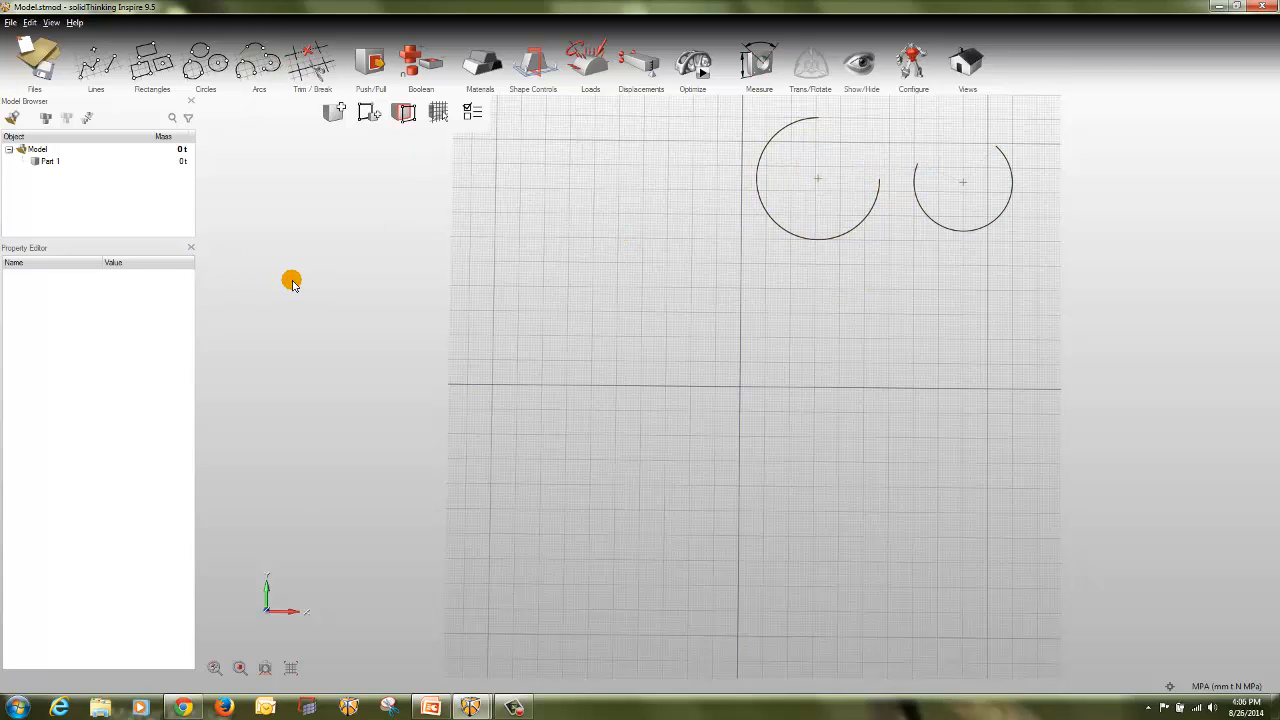
- Sketch two connected lines forming a V across the X axis, the first about 59 mm long and the second ending near the Y axis
left_click(97, 72)
left_click(672, 450)
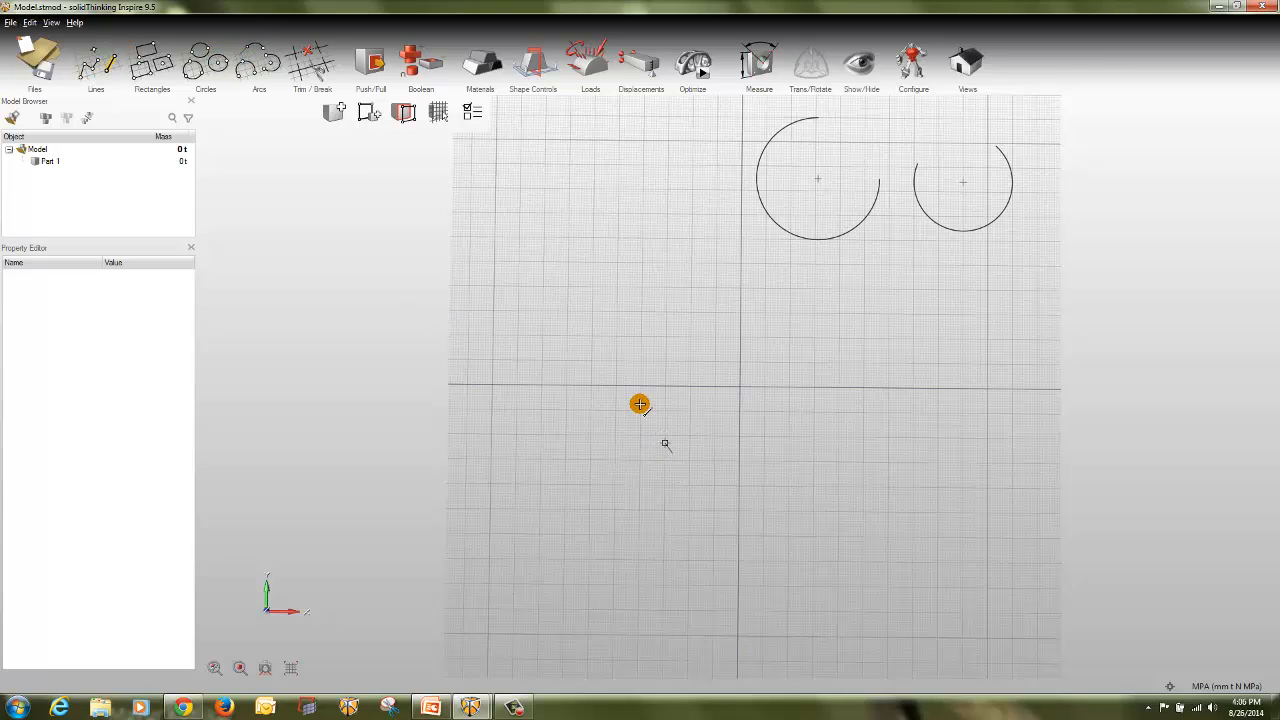
left_click(594, 331)
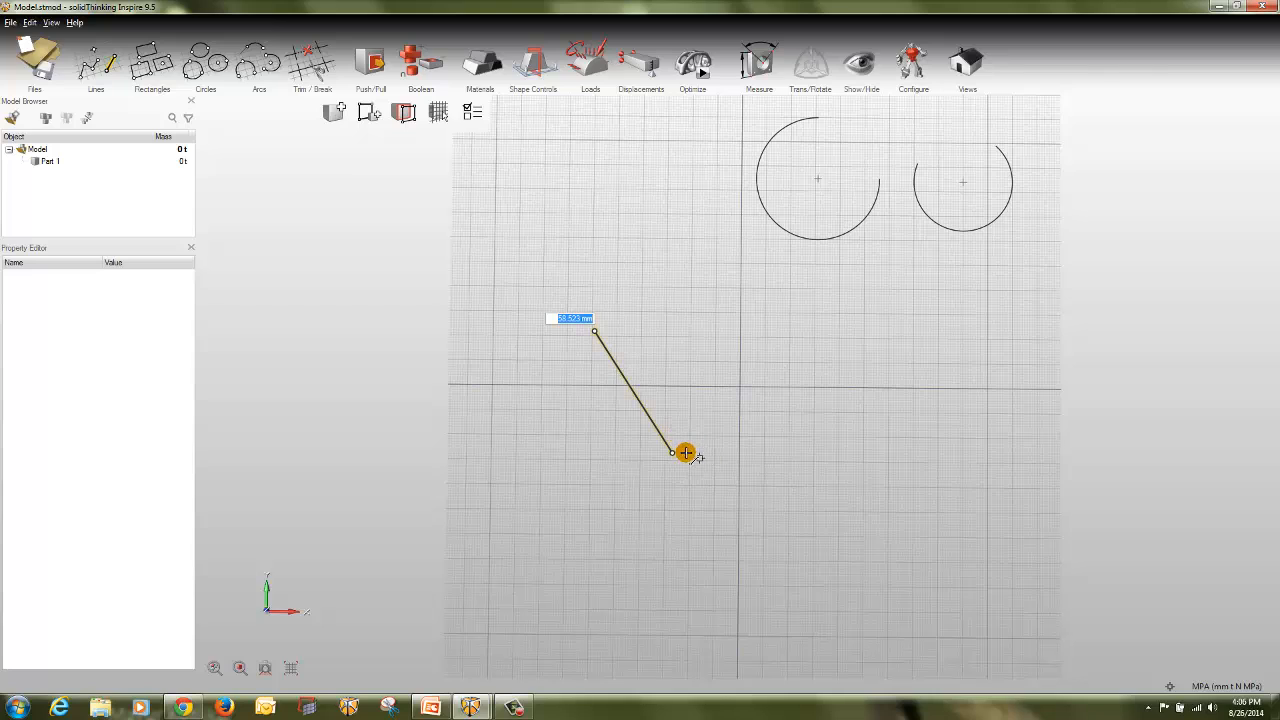
left_click(675, 451)
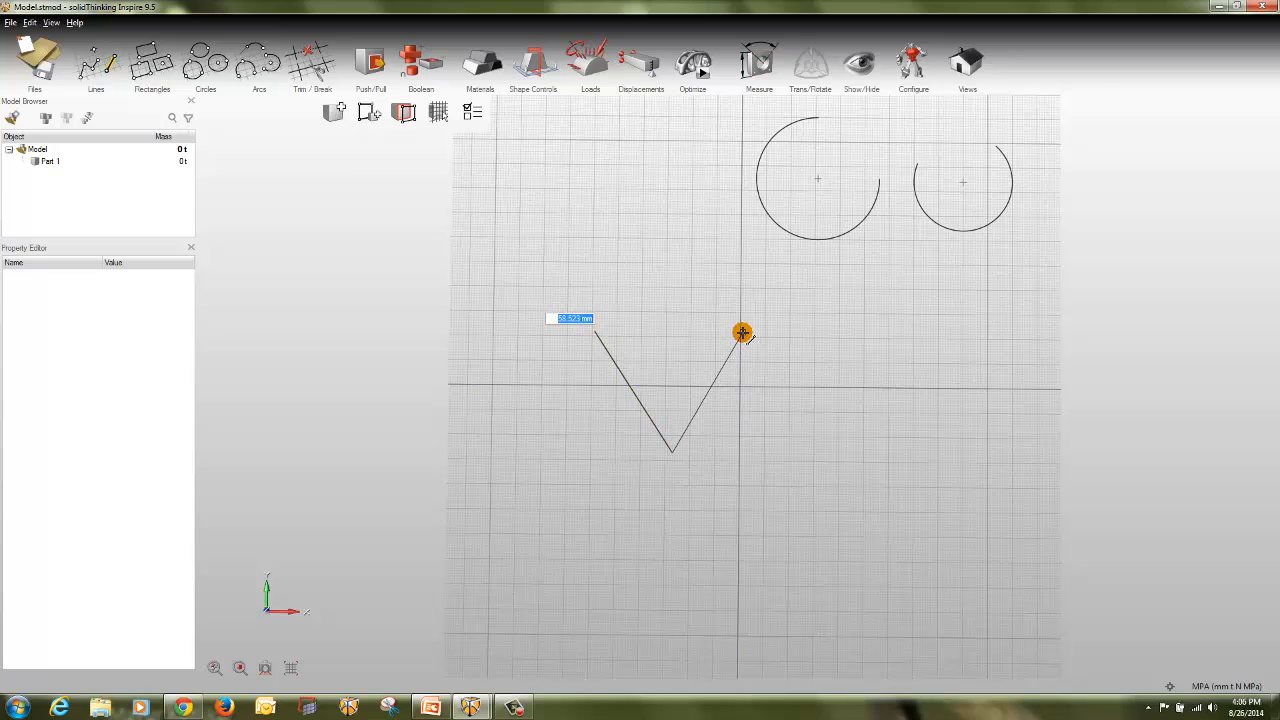
left_click(741, 333)
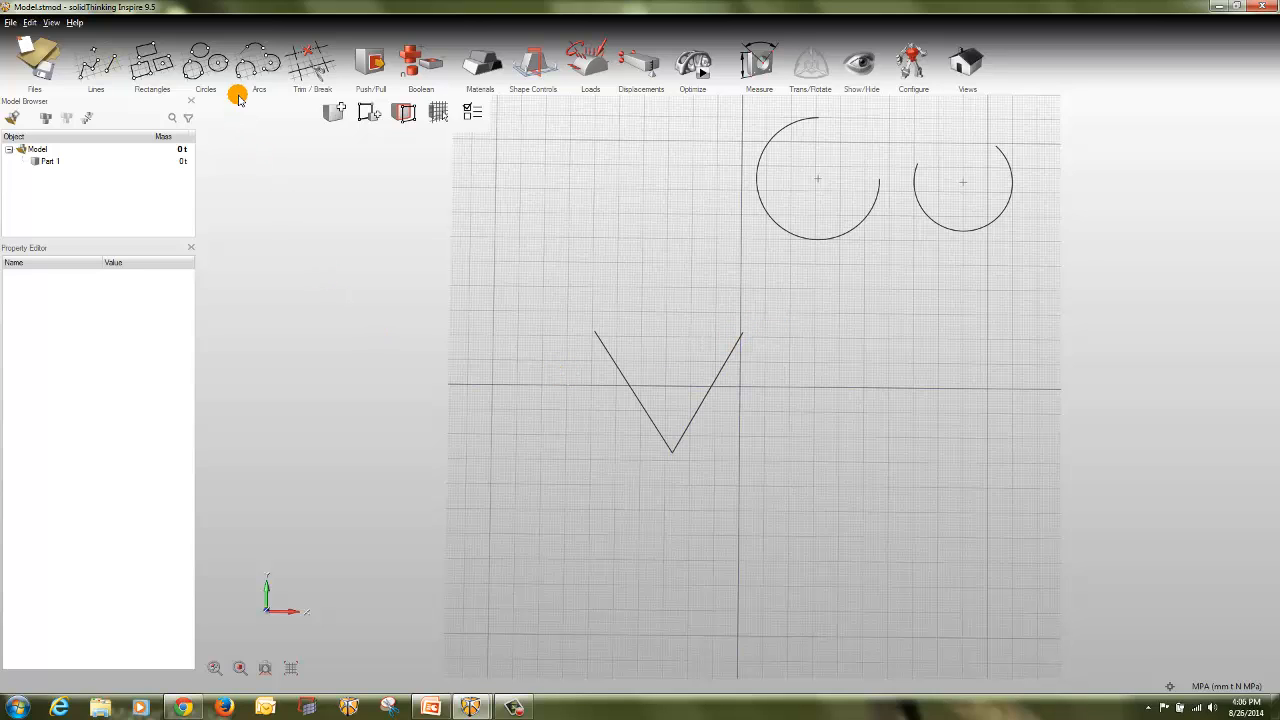
- Close the V with a tangent arc of about 243 degrees and 36 mm radius between the two open line ends, and leave the tool
left_click(258, 62)
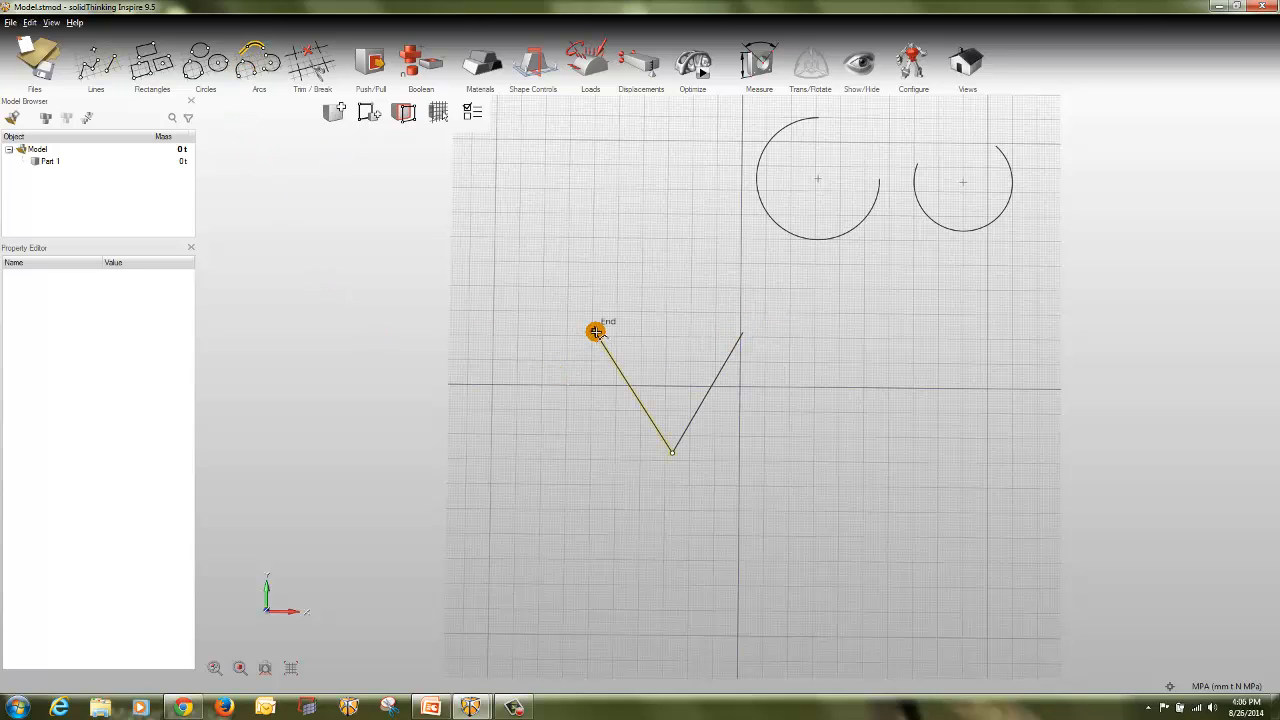
left_click(594, 324)
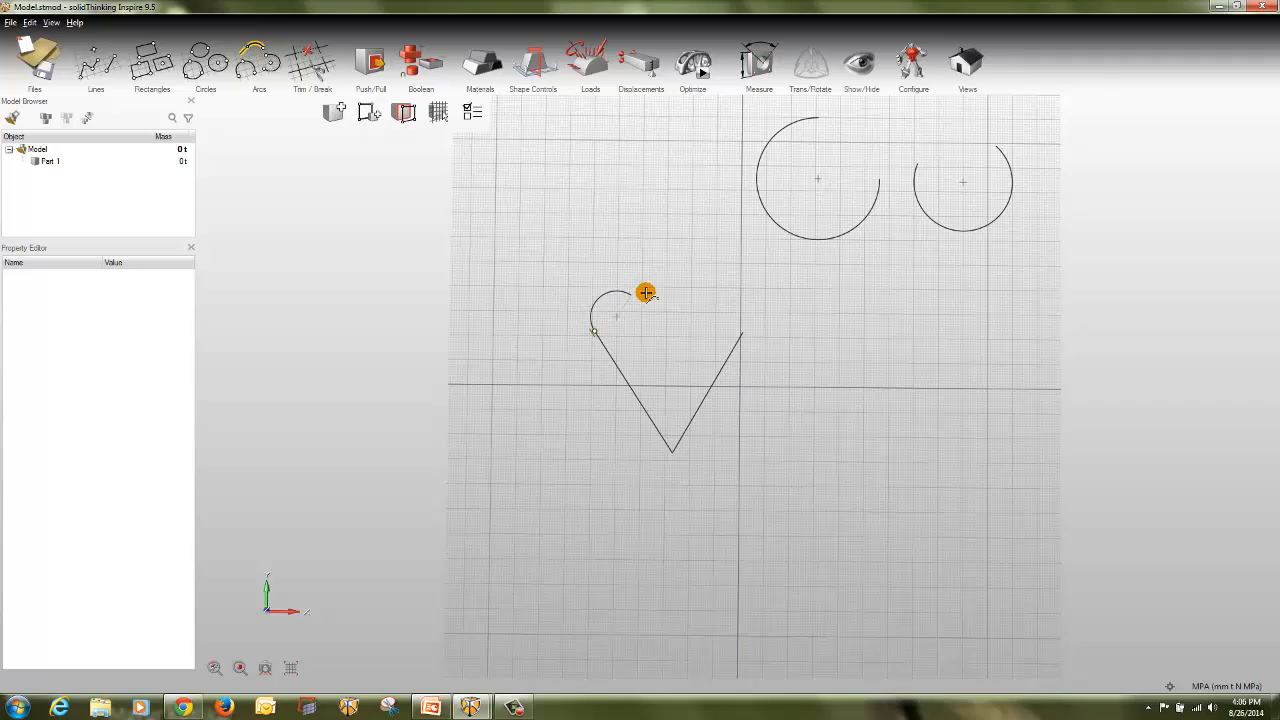
left_click(747, 335)
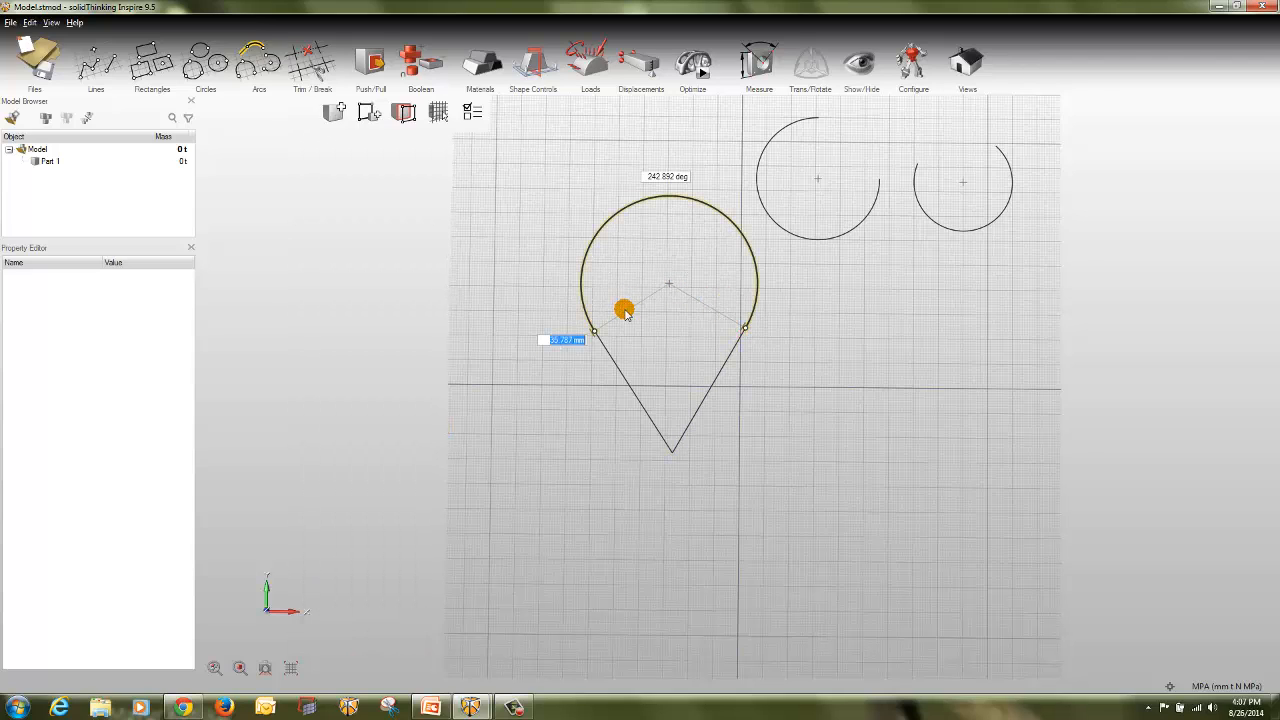
key("Escape")
key("Escape")
key("Escape")
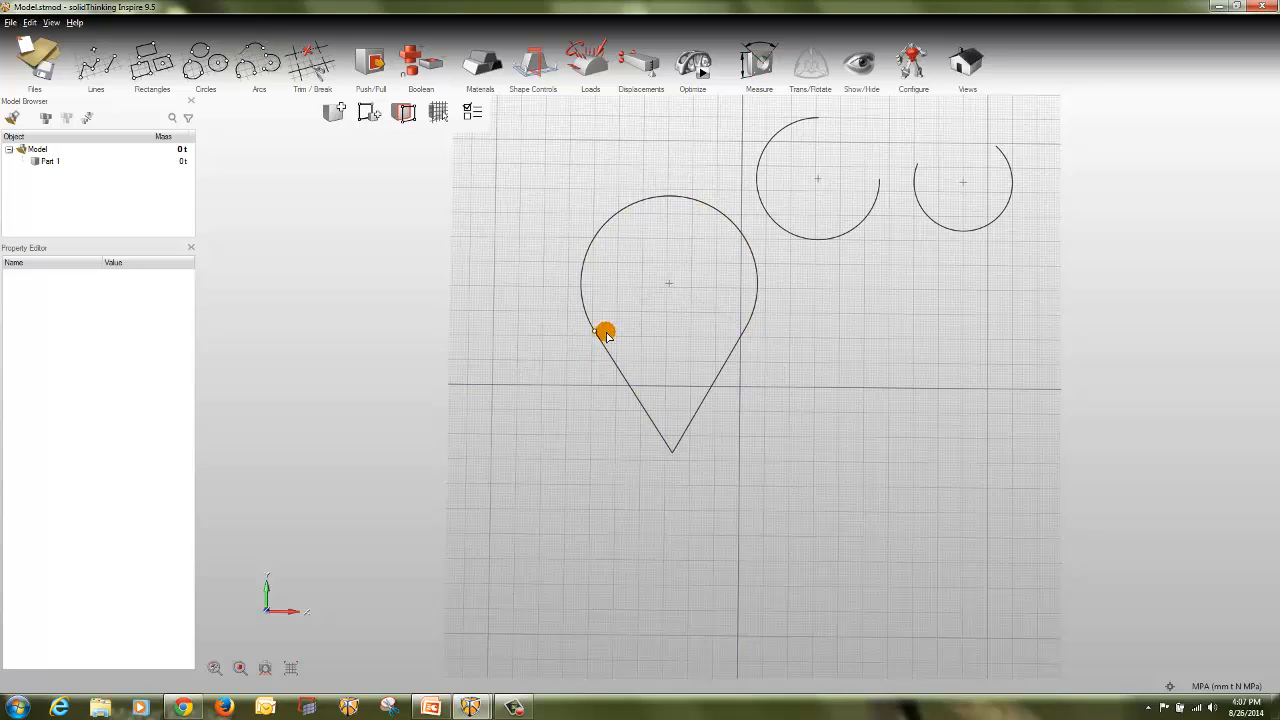
- Reshape the teardrop profile by moving its tangent points and the lines' shared vertex, ending with the vertex inside the 25 mm arc
left_click_drag(606, 332, 645, 392)
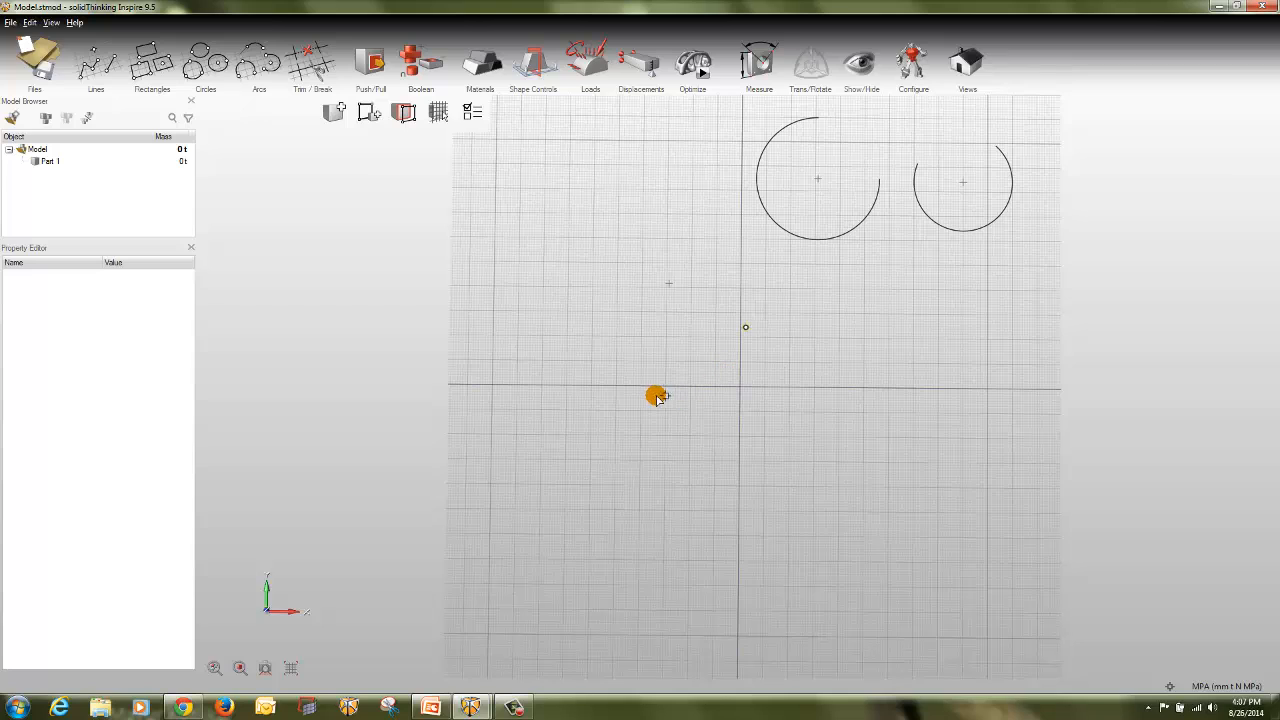
left_click(722, 352)
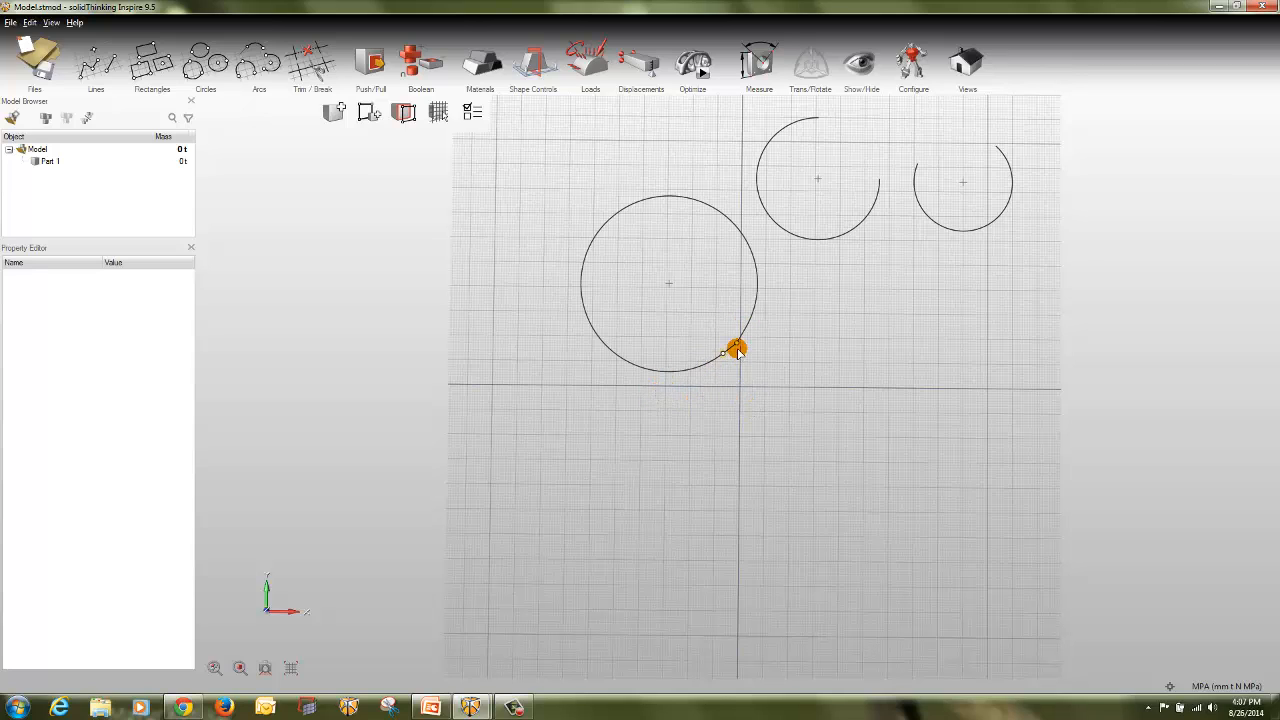
left_click_drag(736, 347, 565, 515)
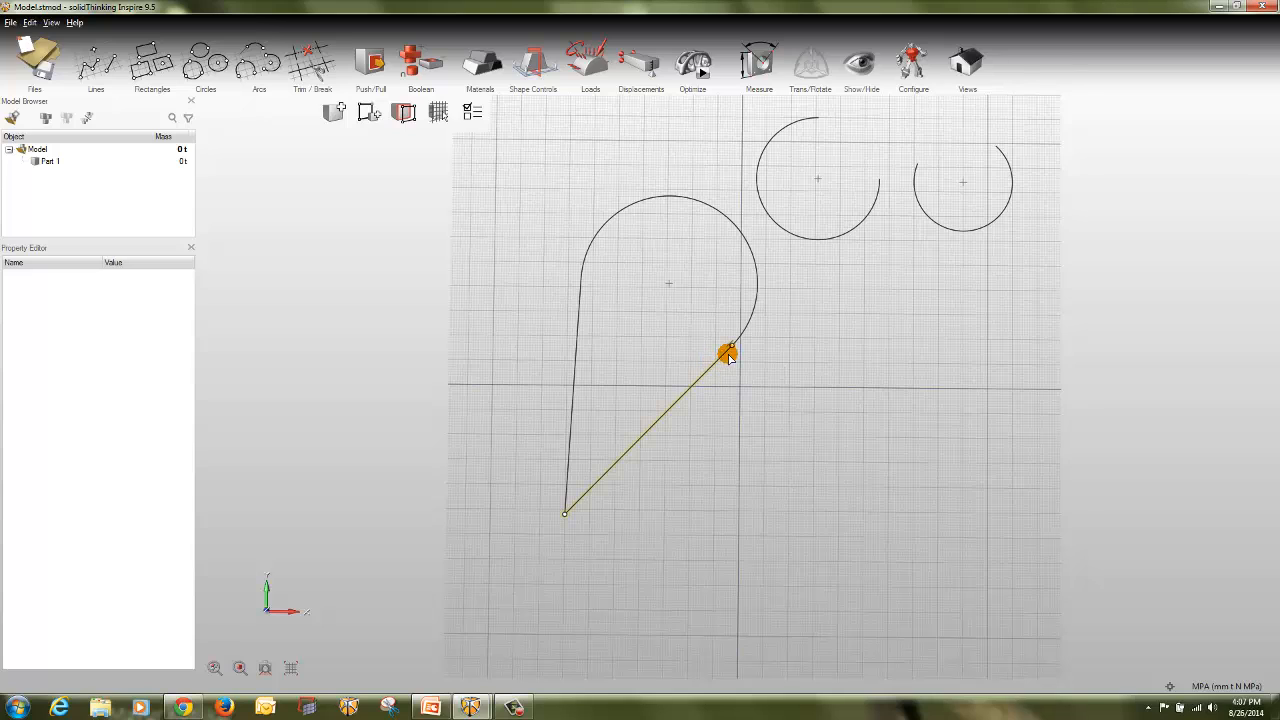
left_click_drag(744, 353, 660, 416)
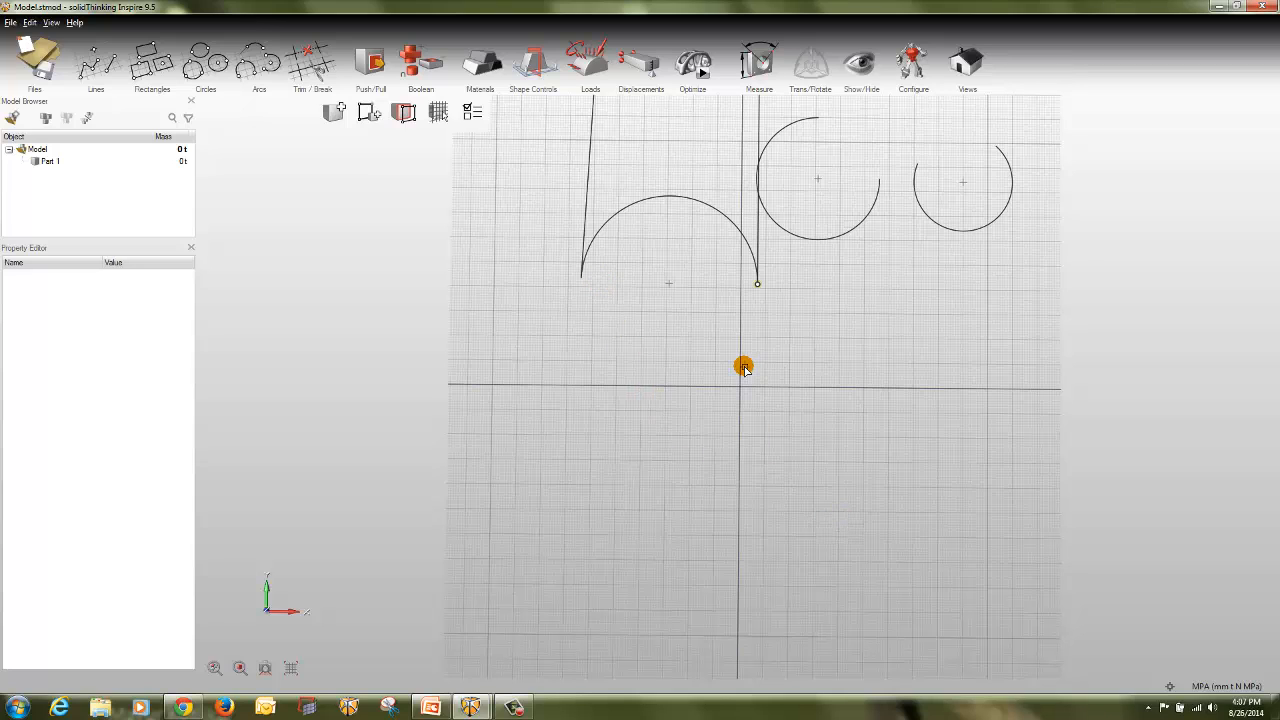
mouse_move(584, 281)
left_mouse_down()
mouse_move(603, 232)
mouse_move(698, 201)
mouse_move(686, 209)
mouse_move(717, 243)
mouse_move(666, 282)
left_mouse_up()
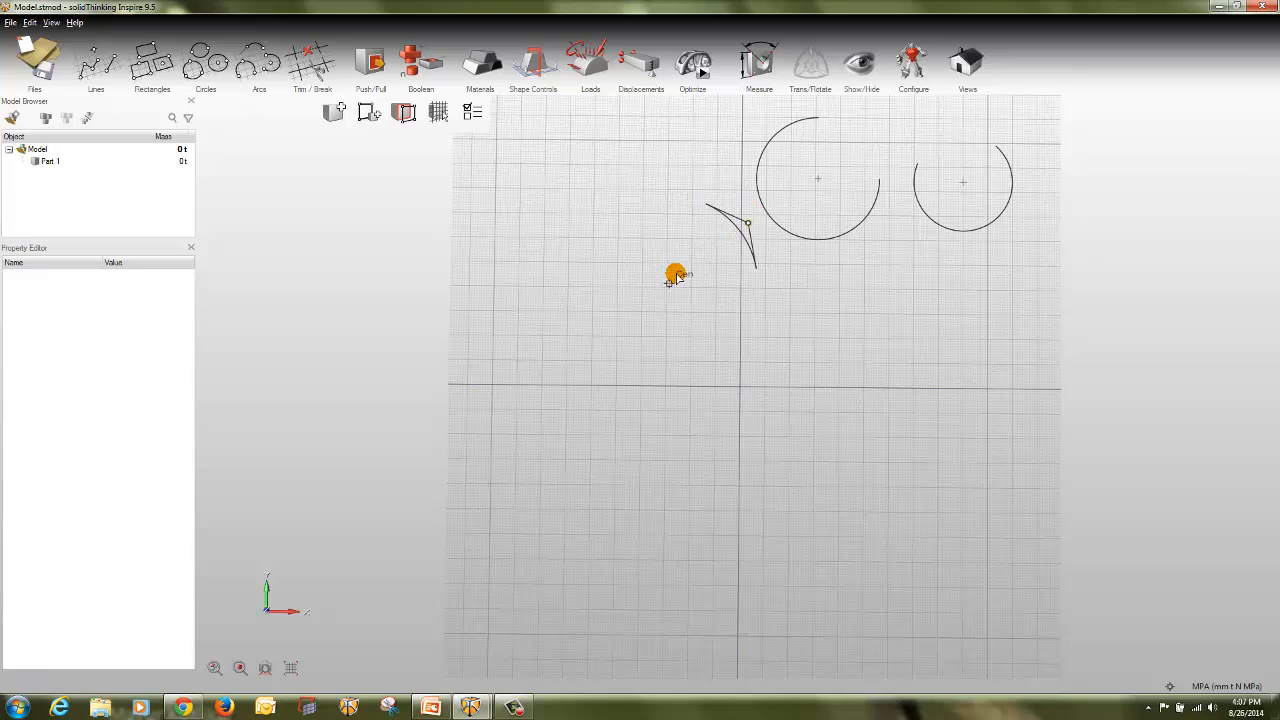
left_click_drag(748, 225, 845, 176)
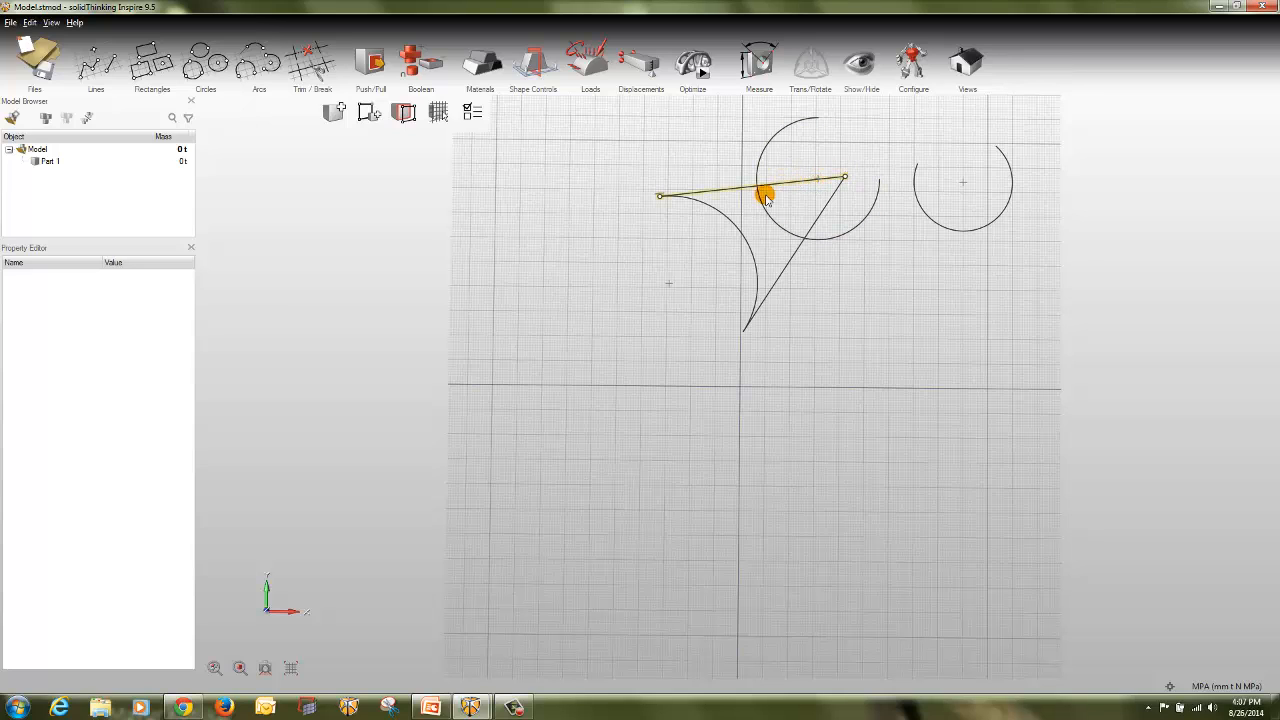
- Move the tangent arc's center down and to the left, and adjust the vertex and endpoints to shorten the upper line to about 45 mm
left_click_drag(667, 285, 603, 391)
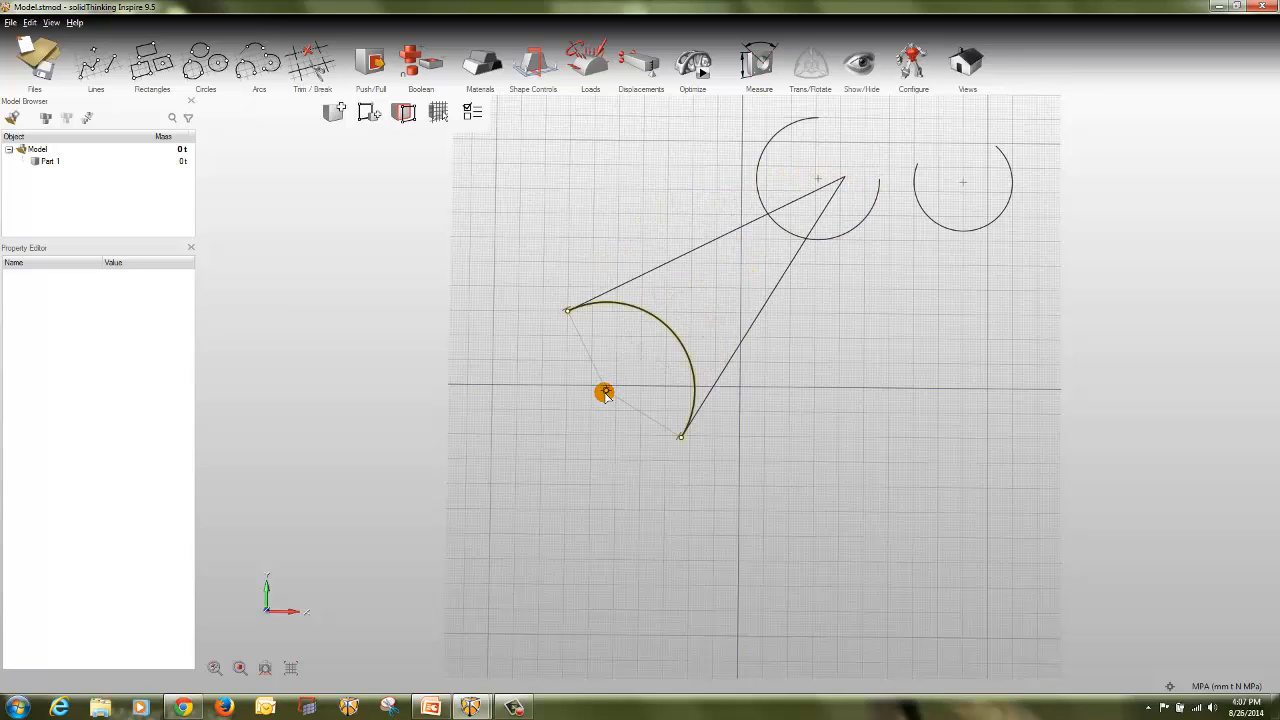
left_click_drag(718, 239, 647, 289)
left_click_drag(569, 318, 565, 331)
mouse_move(715, 273)
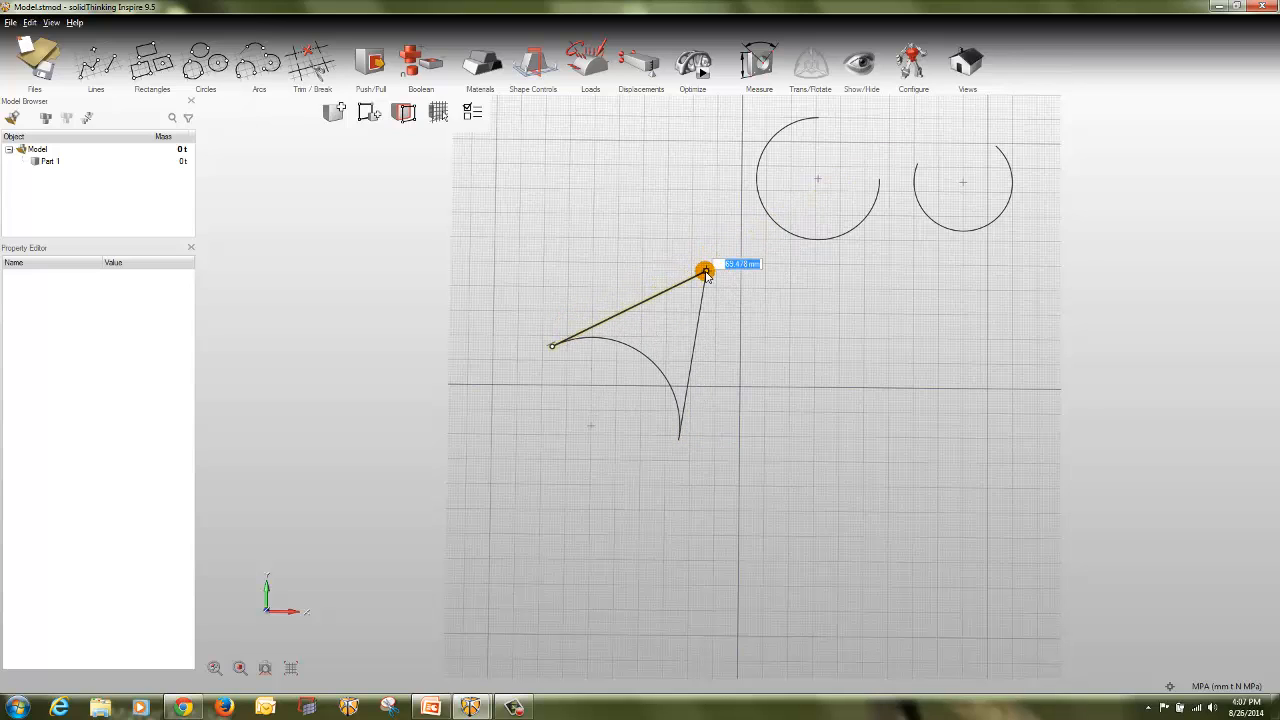
mouse_move(682, 279)
left_mouse_down()
mouse_move(646, 263)
mouse_move(729, 262)
left_mouse_up()
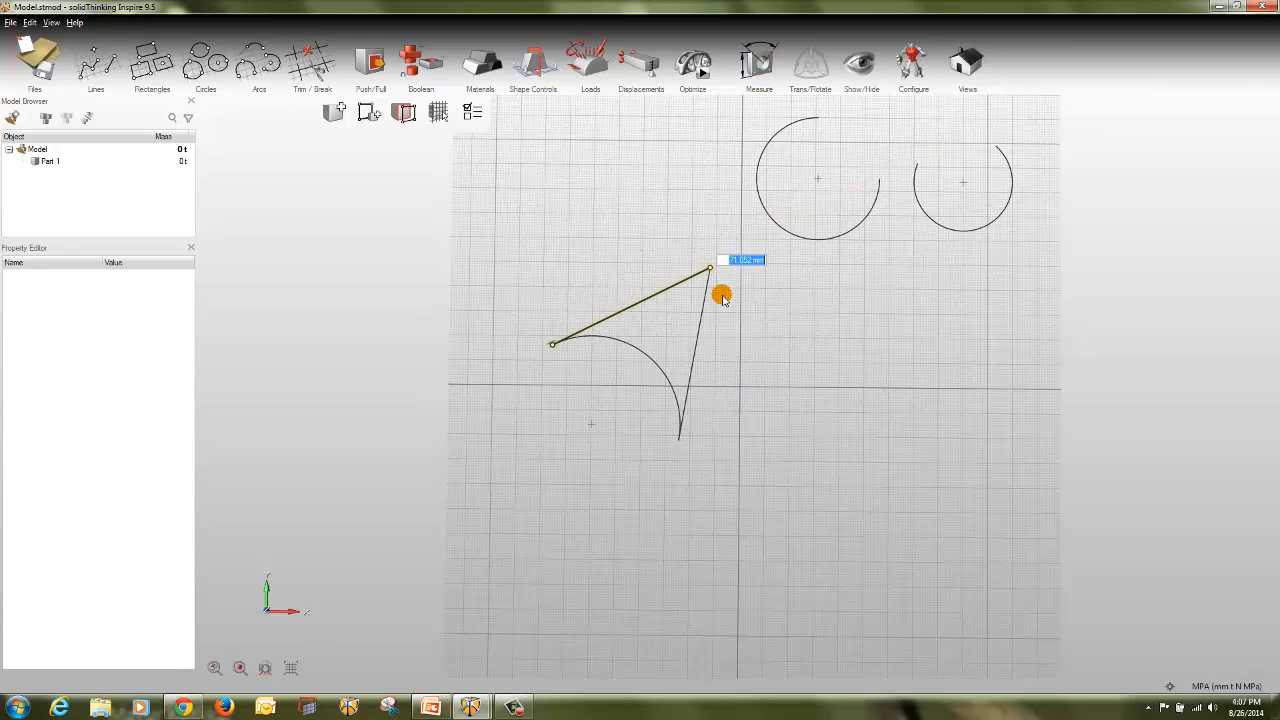
left_click_drag(679, 441, 703, 409)
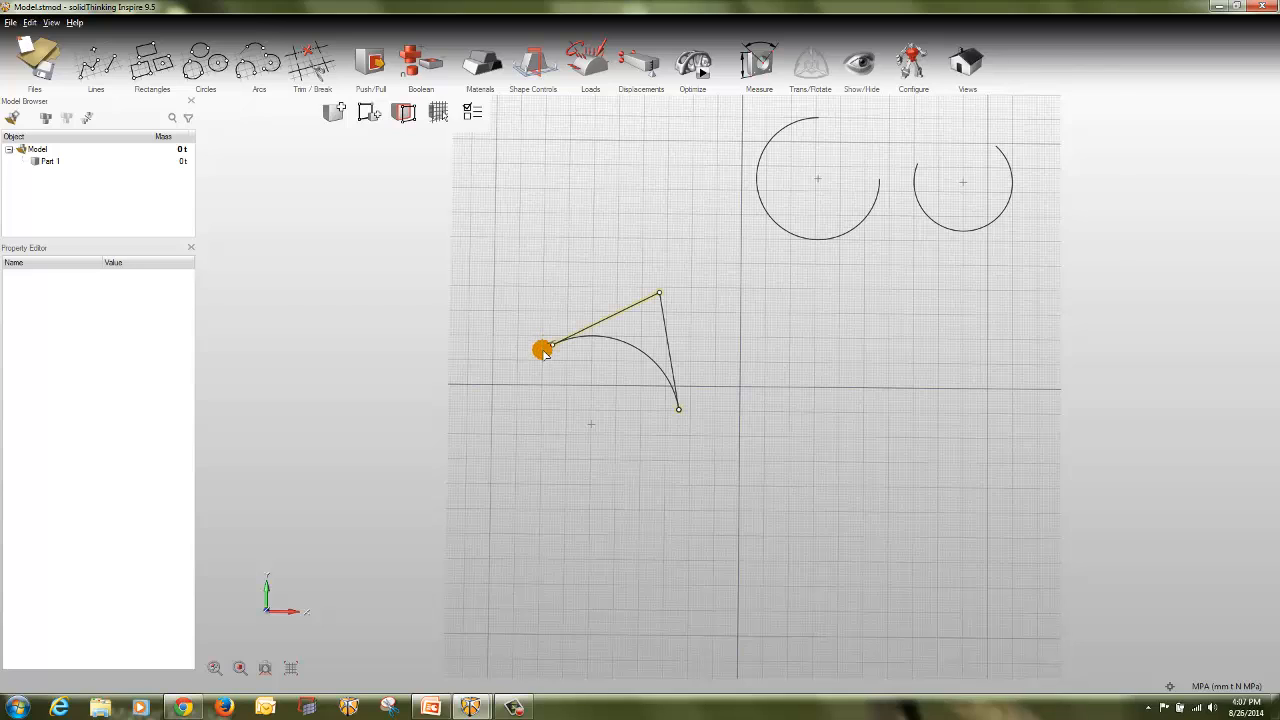
mouse_move(541, 350)
left_mouse_down()
mouse_move(529, 391)
mouse_move(567, 424)
left_mouse_up()
mouse_move(637, 381)
left_mouse_down()
mouse_move(641, 357)
mouse_move(683, 329)
mouse_move(683, 289)
mouse_move(661, 310)
left_mouse_up()
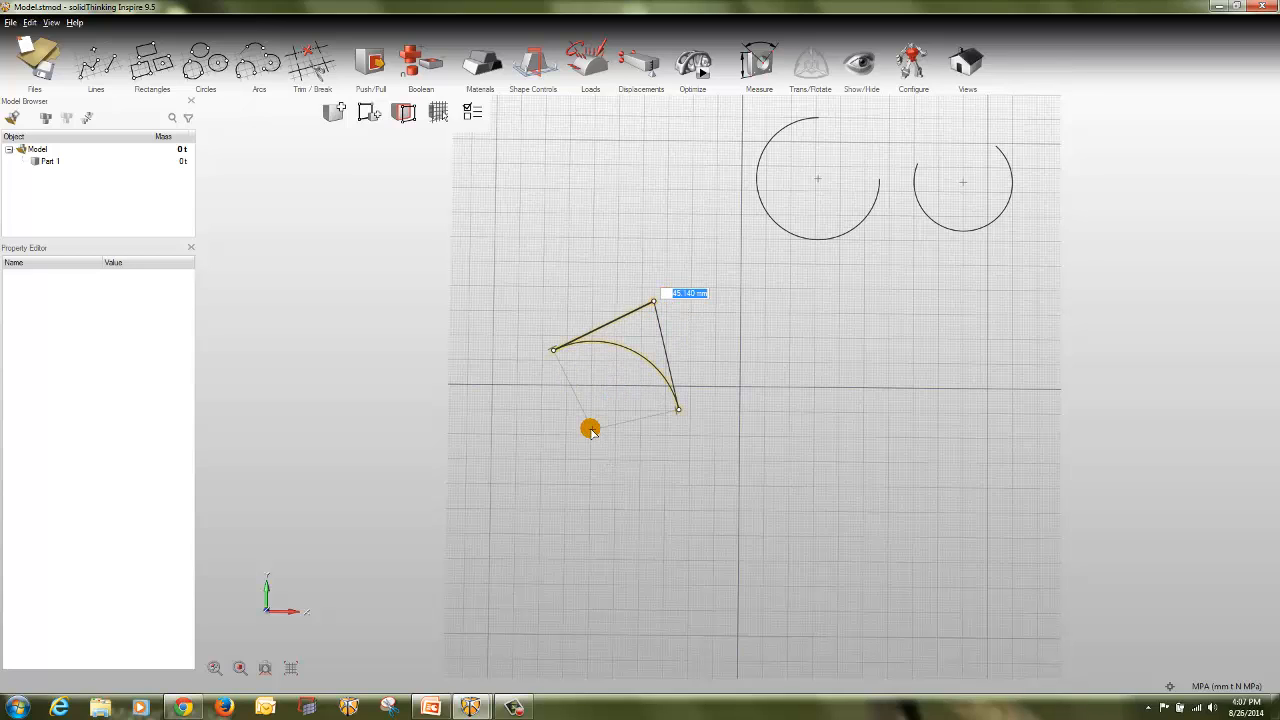
- Try setting the tangent arc's angle to -125 degrees, and undo the change
left_click(590, 430)
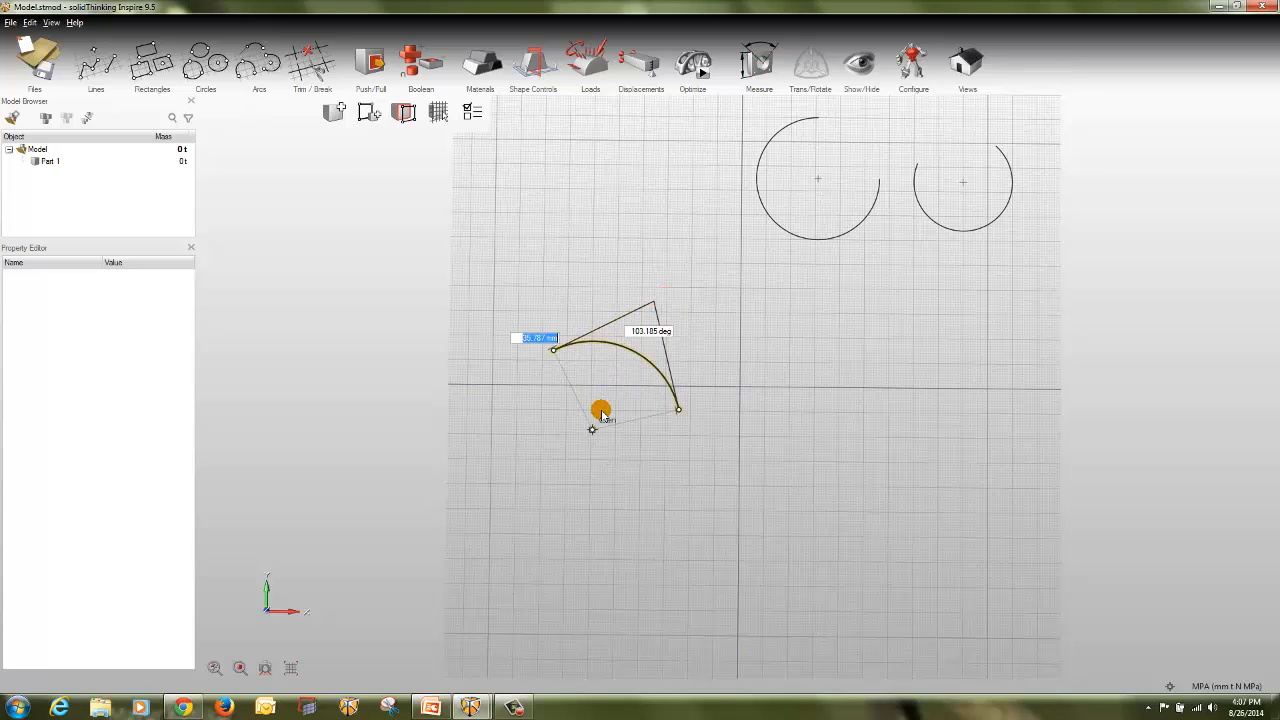
left_click(640, 332)
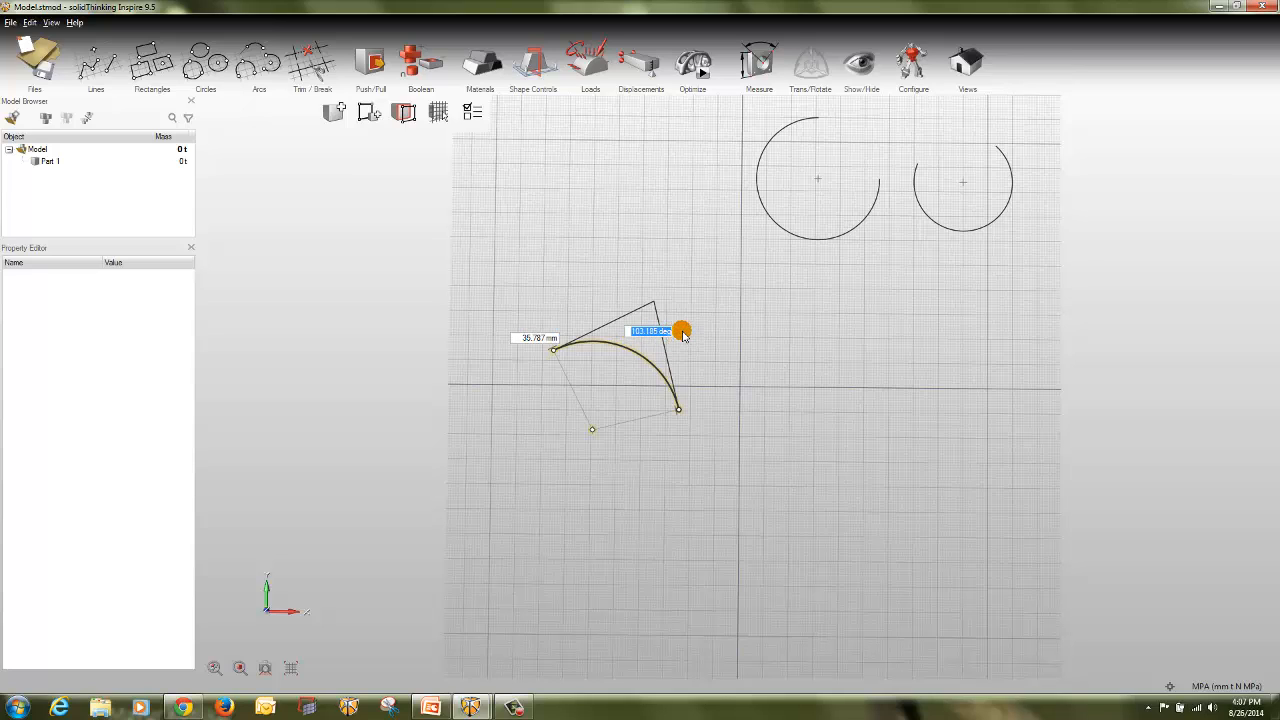
key("Return")
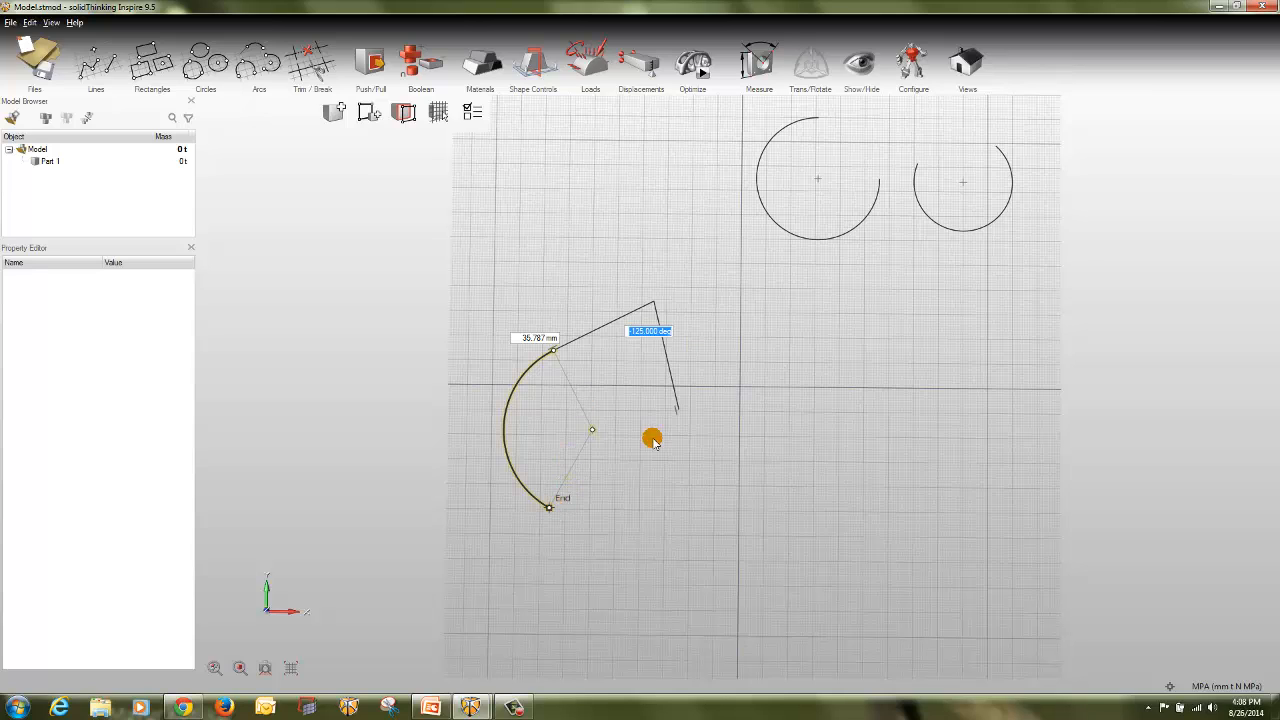
key("ctrl+z")
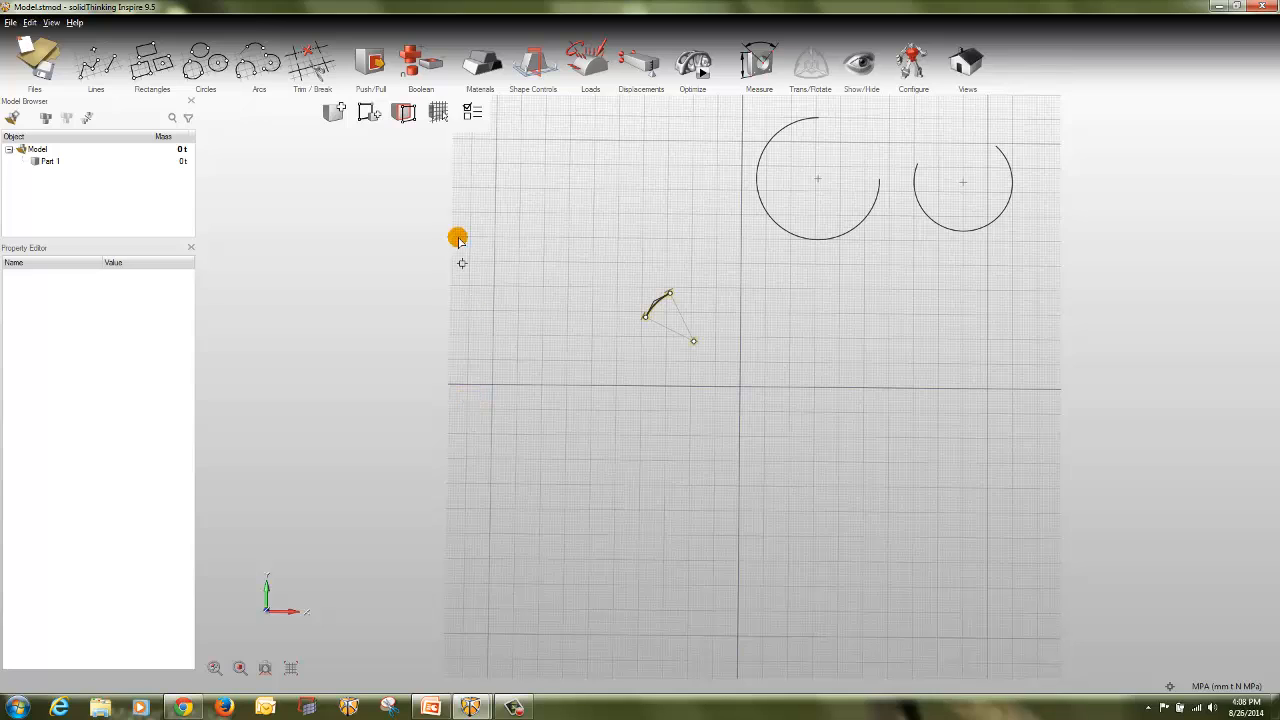
key("ctrl+y")
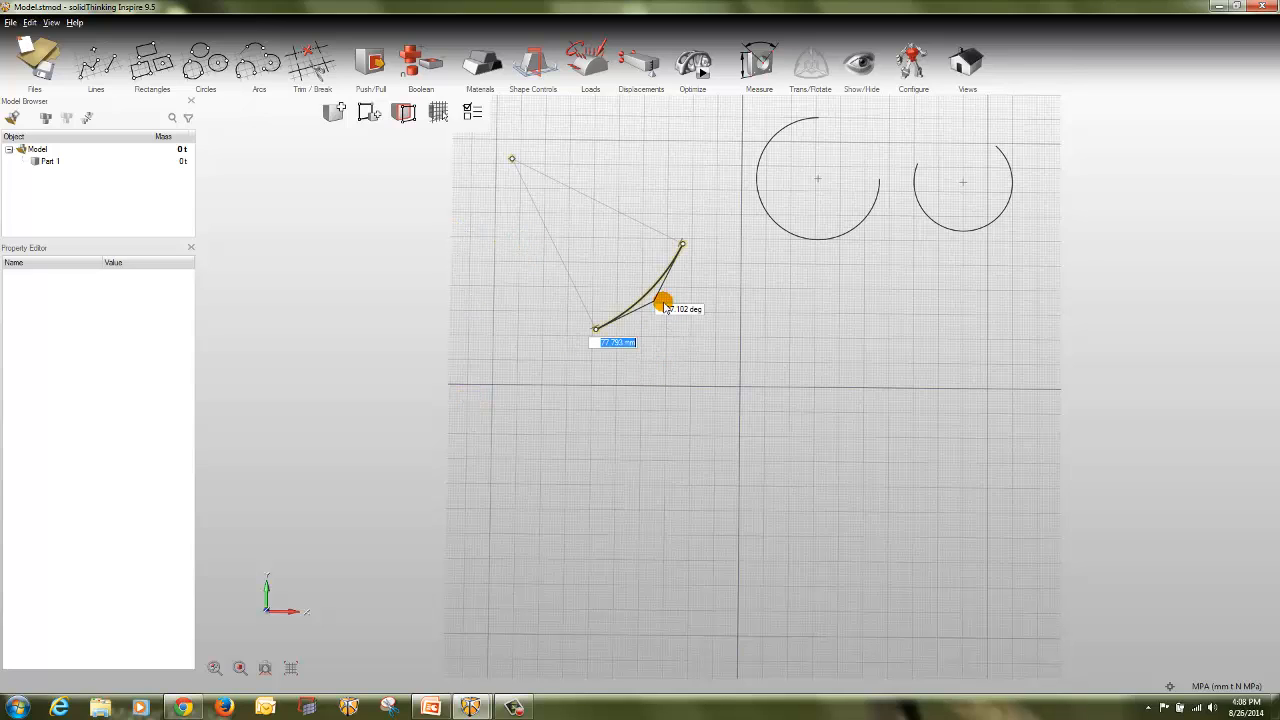
- Reshape the profile into a small fillet-like corner by moving the lines' shared vertex, adjusting both arc endpoints and pulling the arc toward the vertex
left_click(656, 370)
left_click_drag(652, 303, 712, 376)
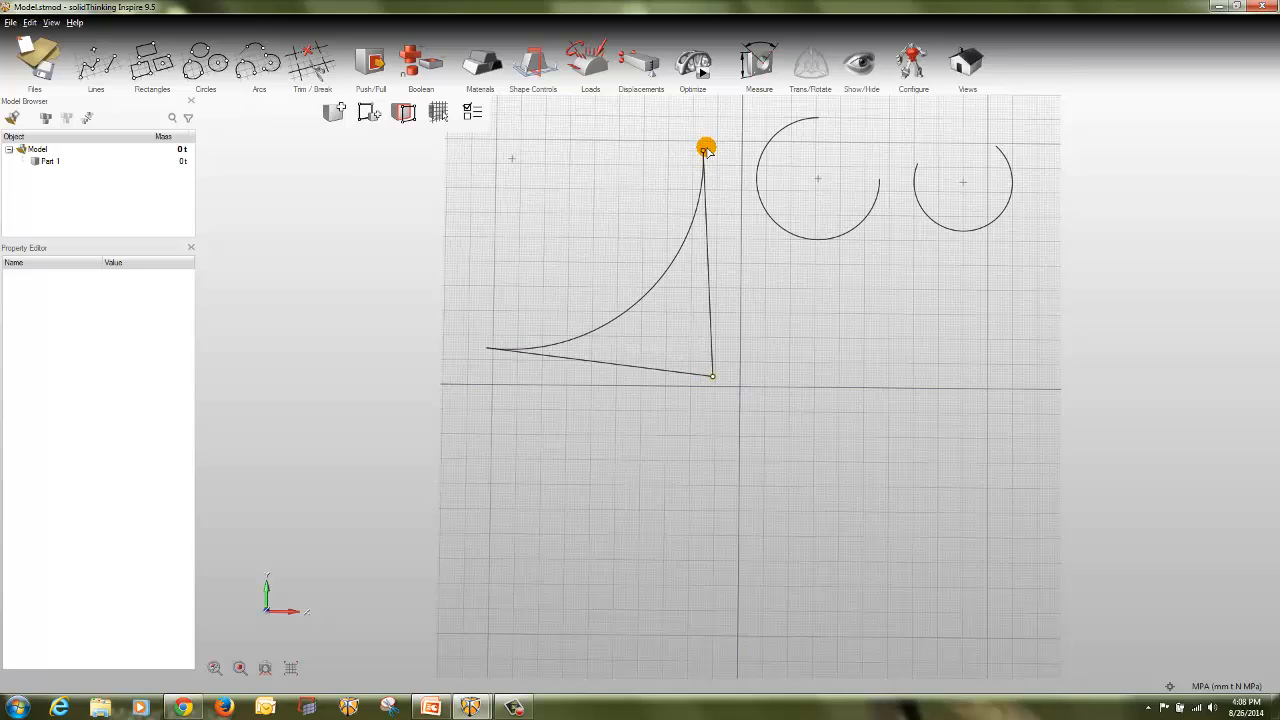
mouse_move(703, 150)
left_mouse_down()
mouse_move(686, 197)
mouse_move(706, 167)
left_mouse_up()
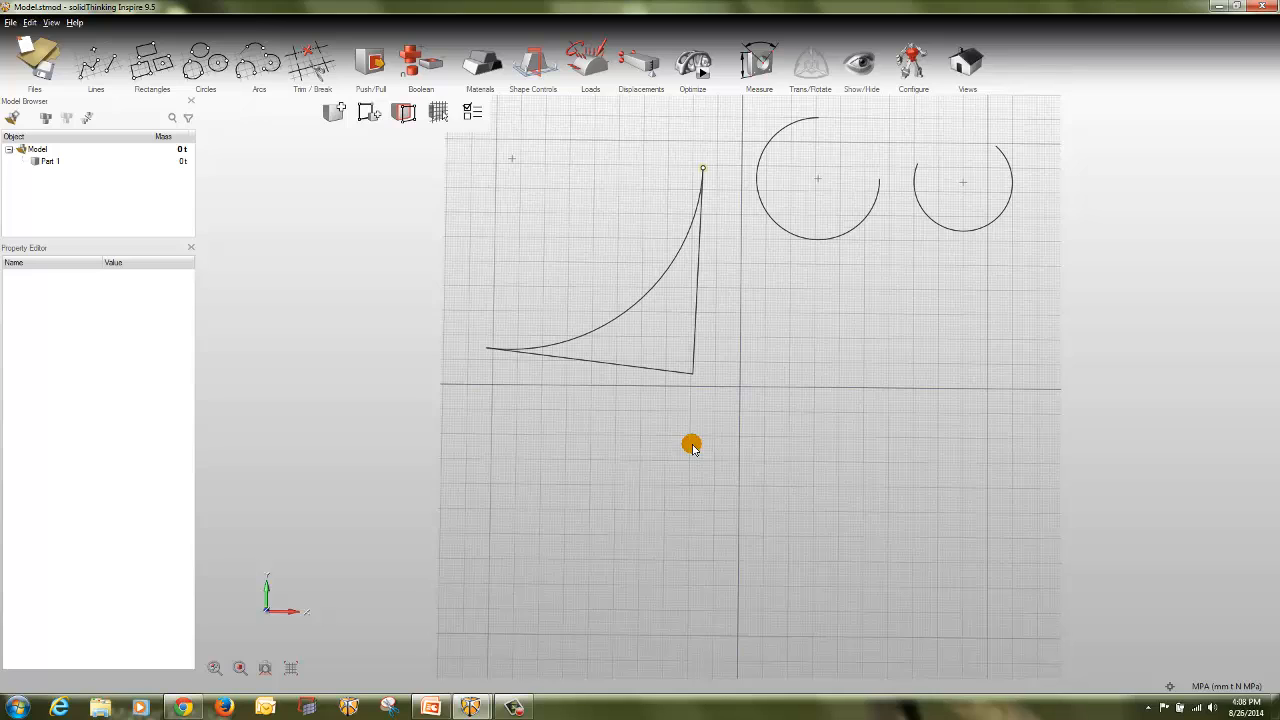
mouse_move(485, 348)
left_mouse_down()
mouse_move(543, 337)
mouse_move(509, 349)
left_mouse_up()
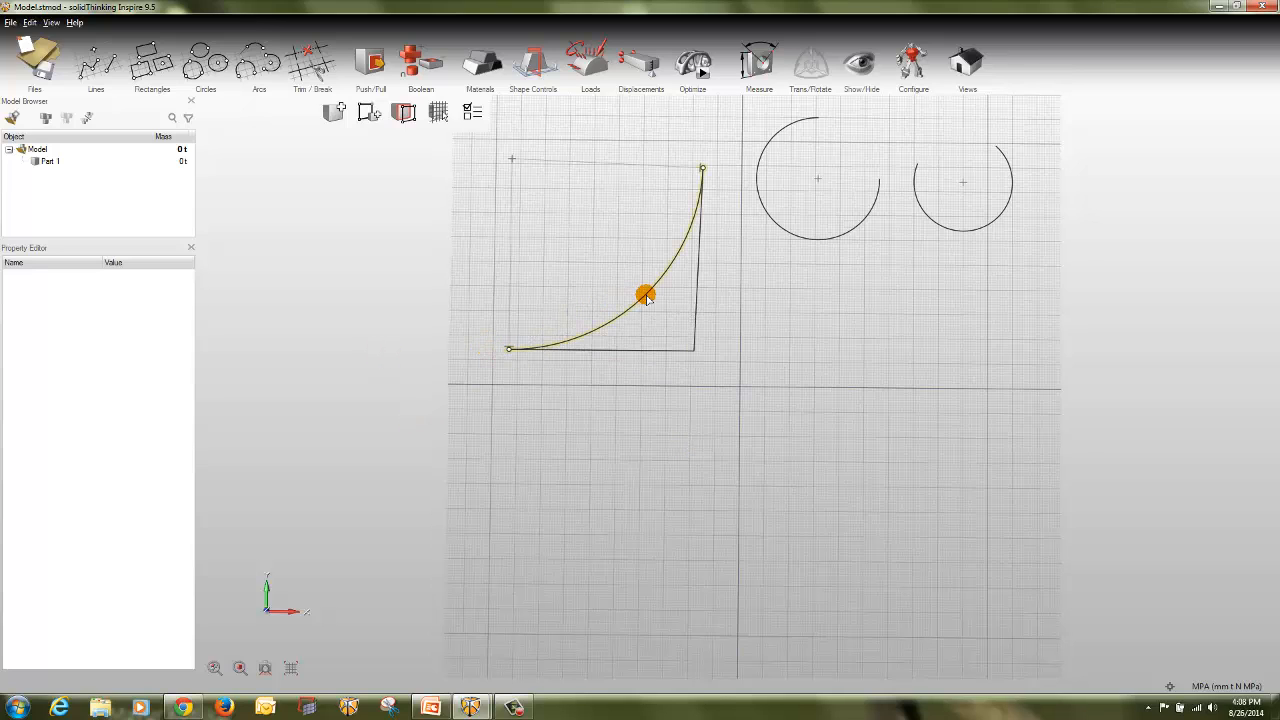
left_click_drag(647, 297, 660, 334)
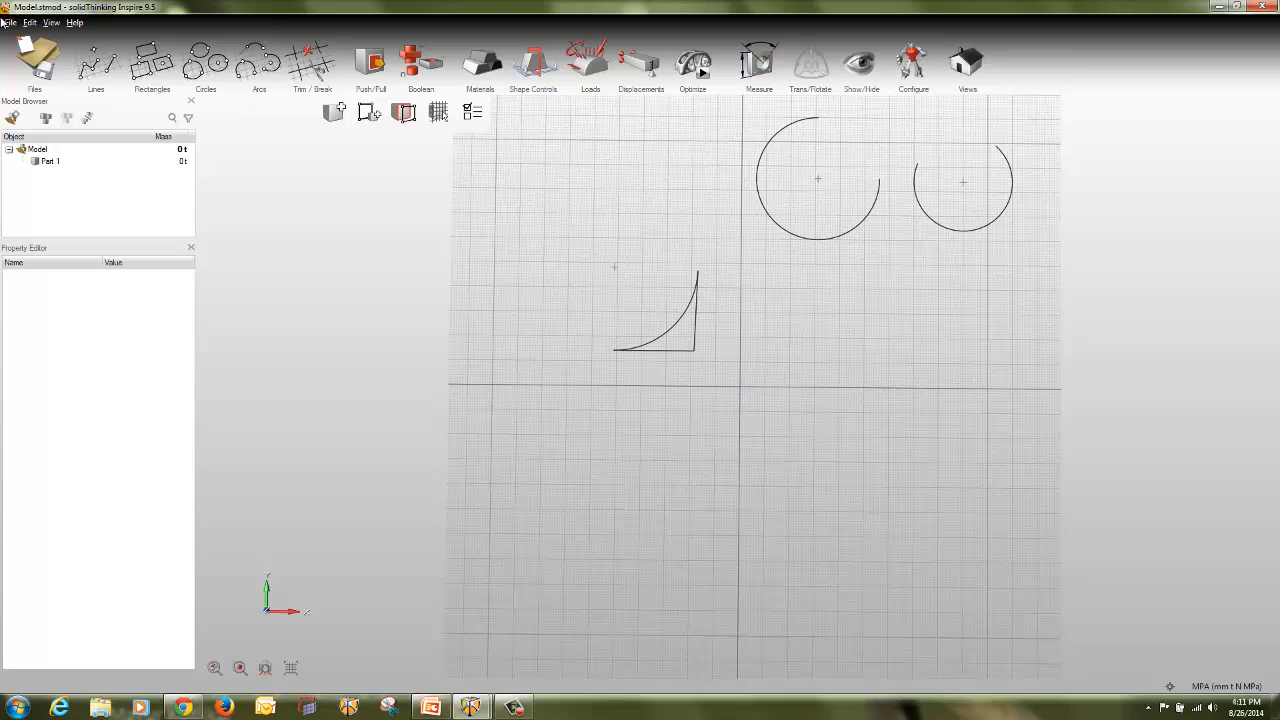
- Start a new model and draw a 100 by 30 mm rectangle just below the origin, centered on the vertical axis
left_click(32, 48)
left_click(200, 156)
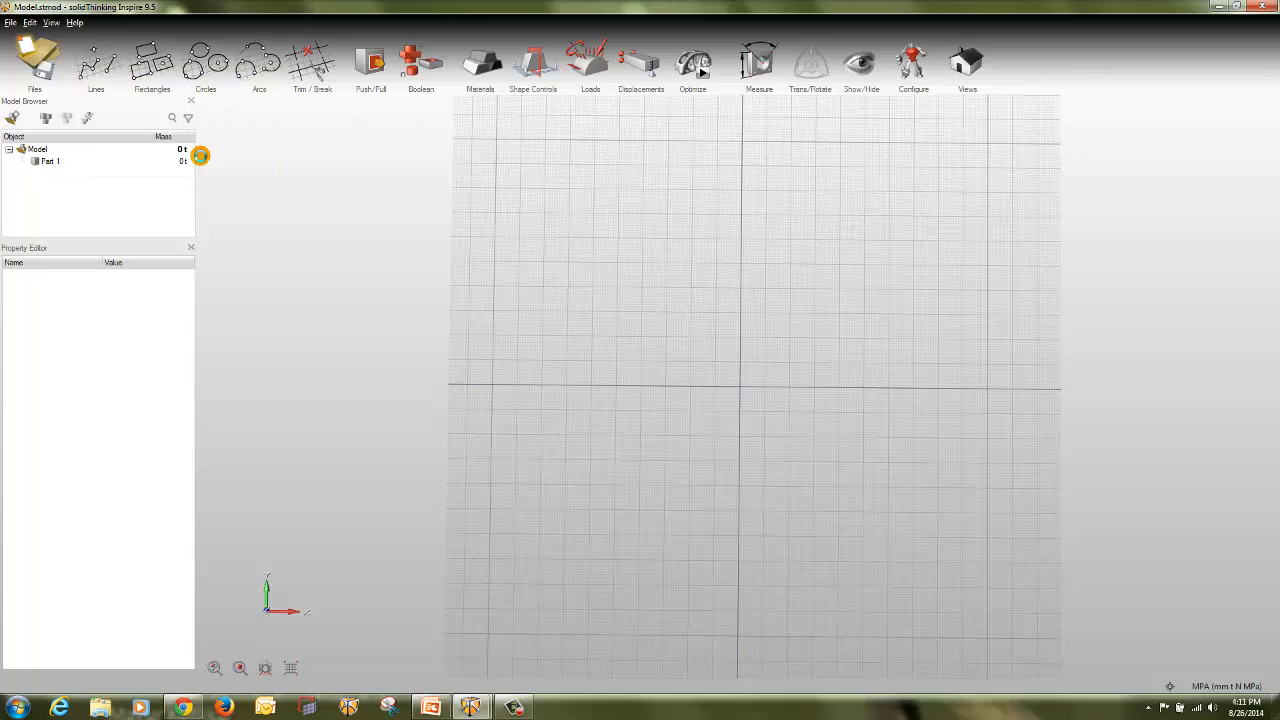
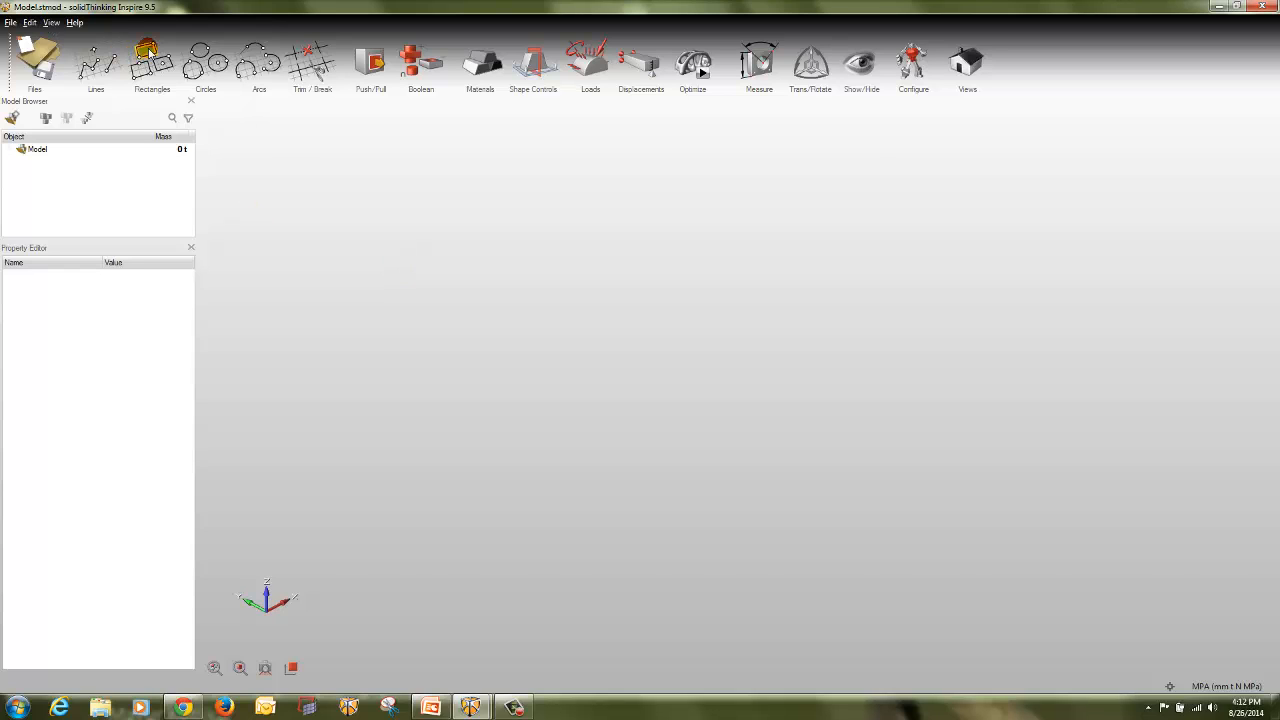
left_click(151, 60)
left_click(594, 386)
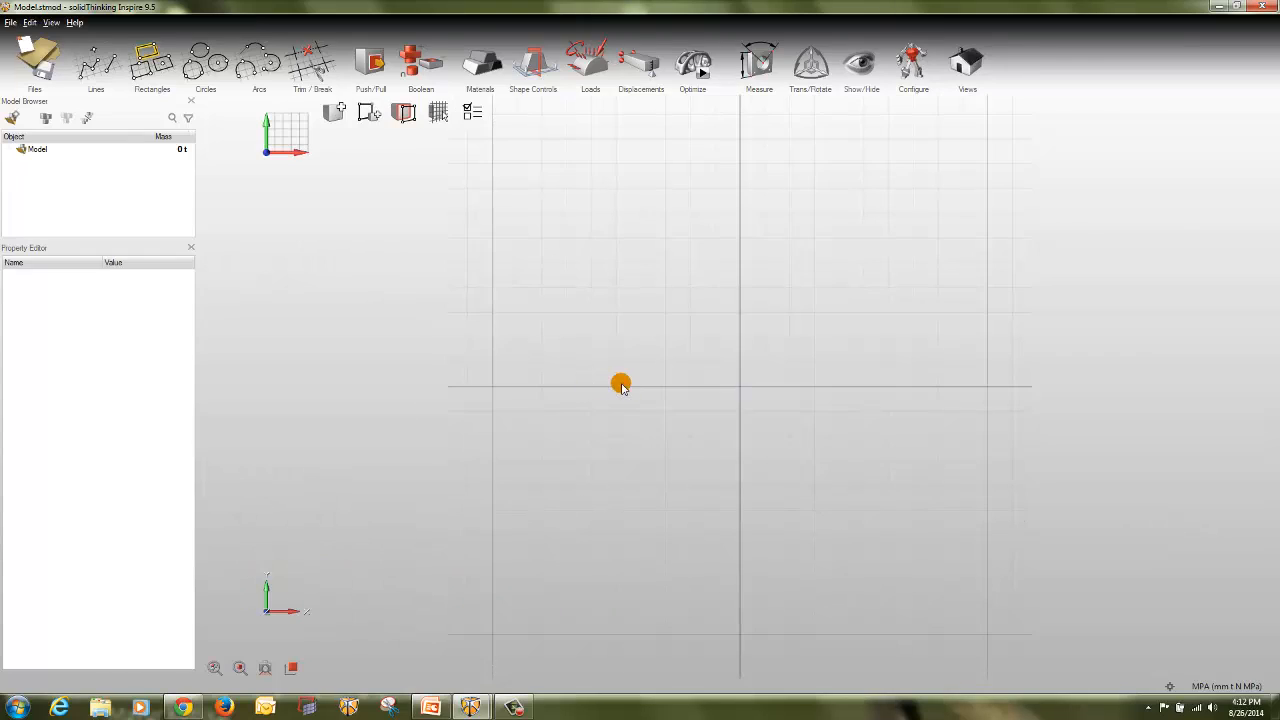
left_click(624, 487)
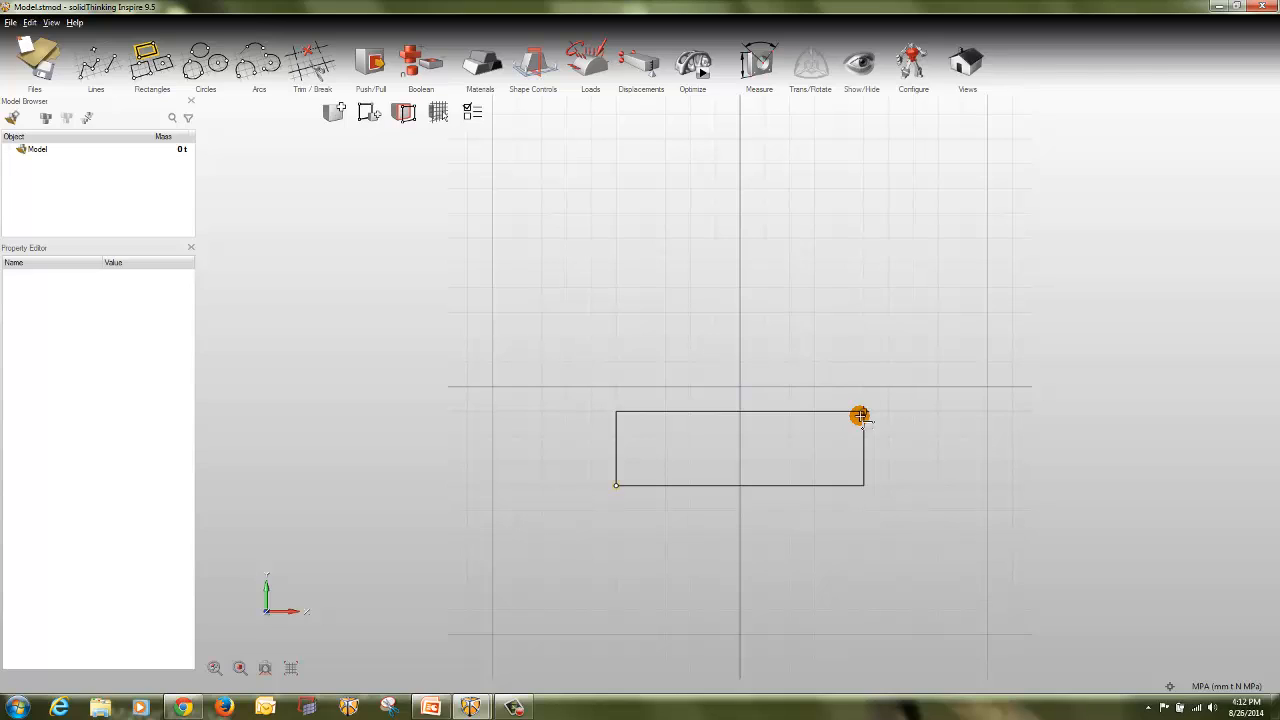
left_click(861, 414)
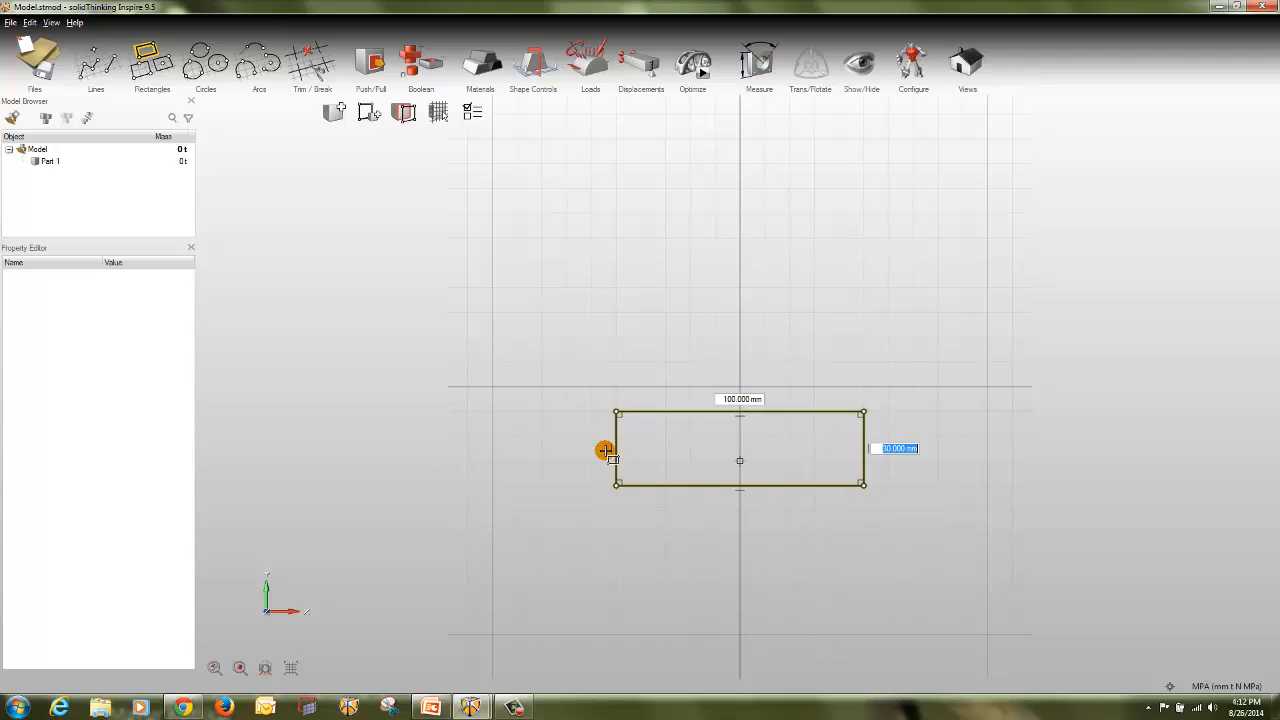
left_click(966, 427)
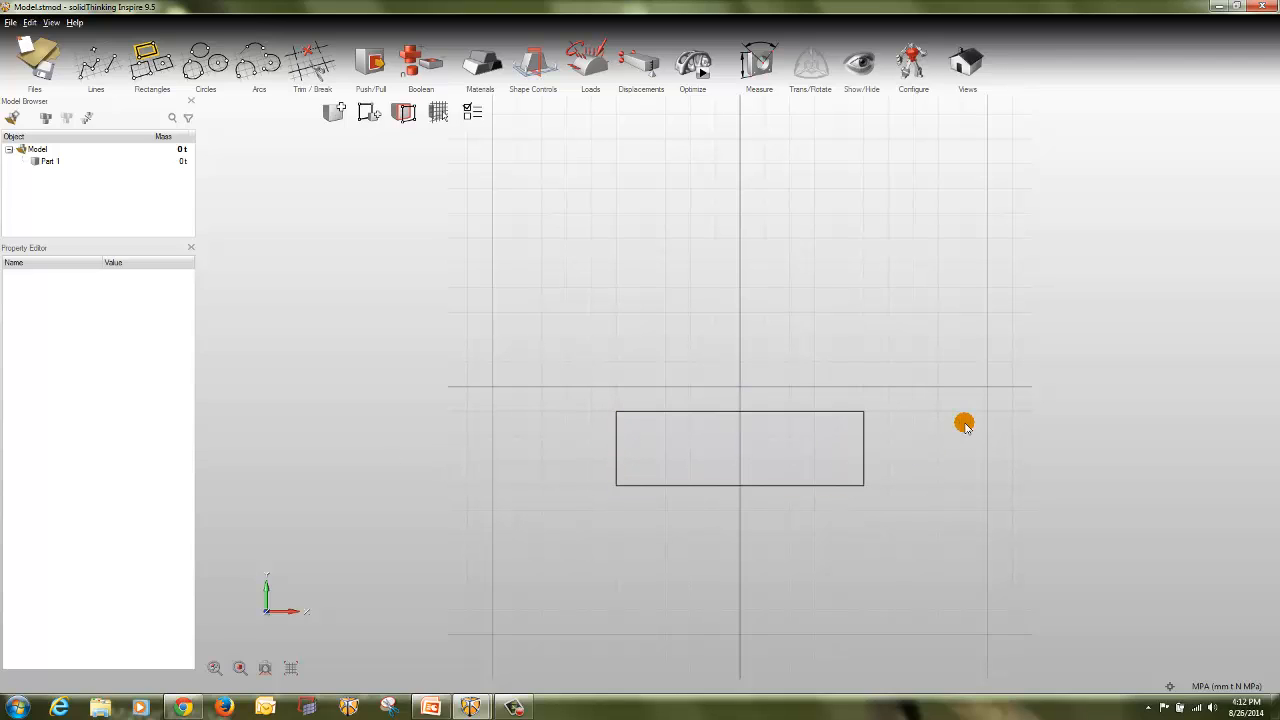
- Draw two lines leaning inward from the rectangle's upper corners, about 67 mm long on the left and 63 mm on the right
left_click(112, 65)
left_click(616, 411)
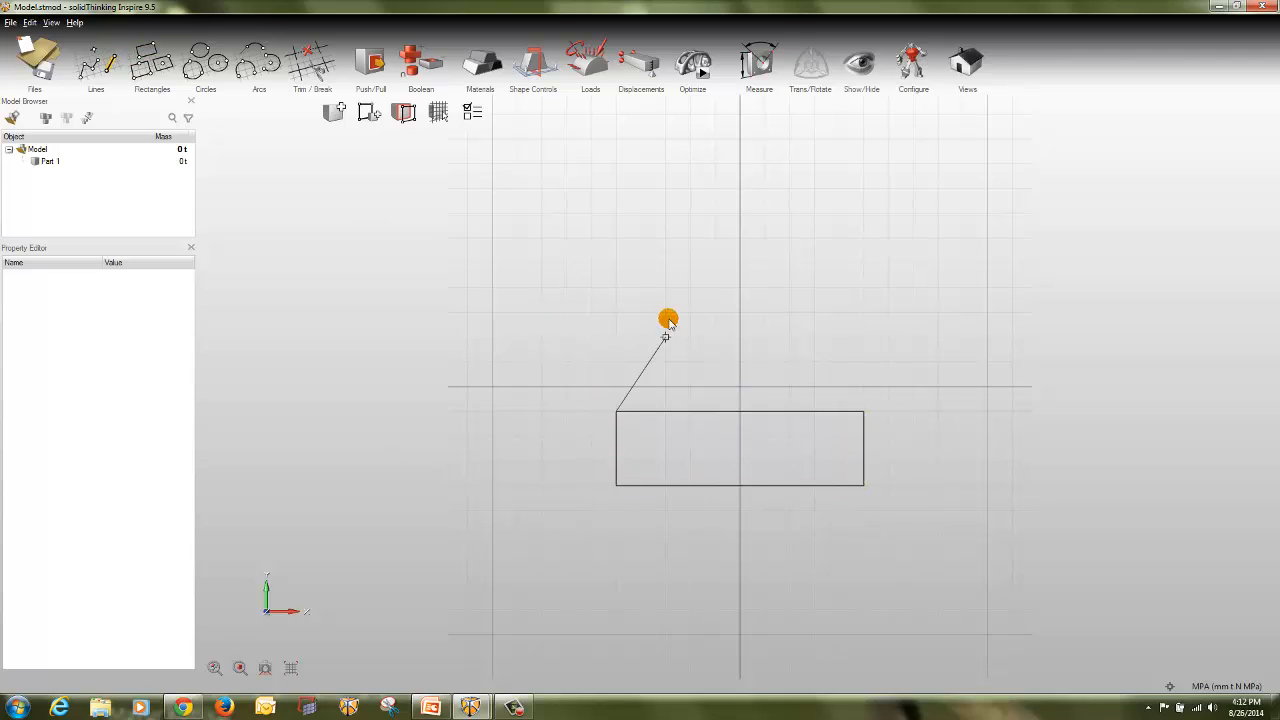
left_click(691, 264)
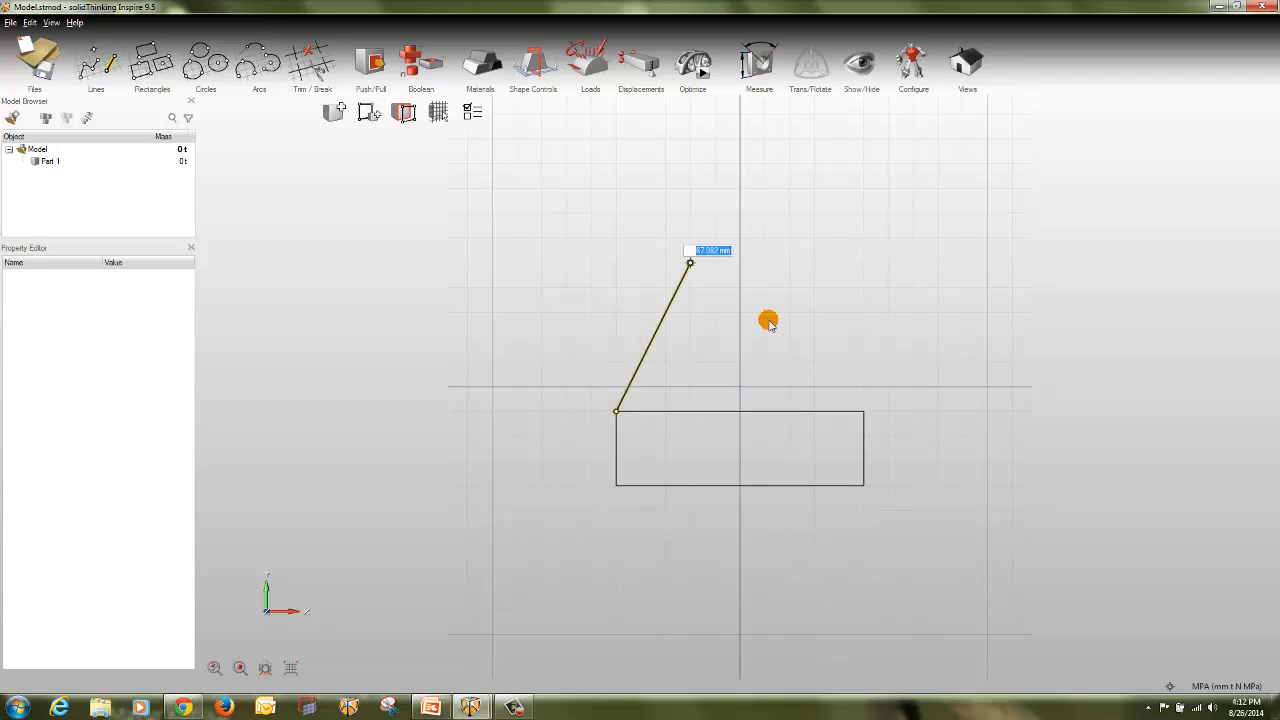
left_click(853, 386)
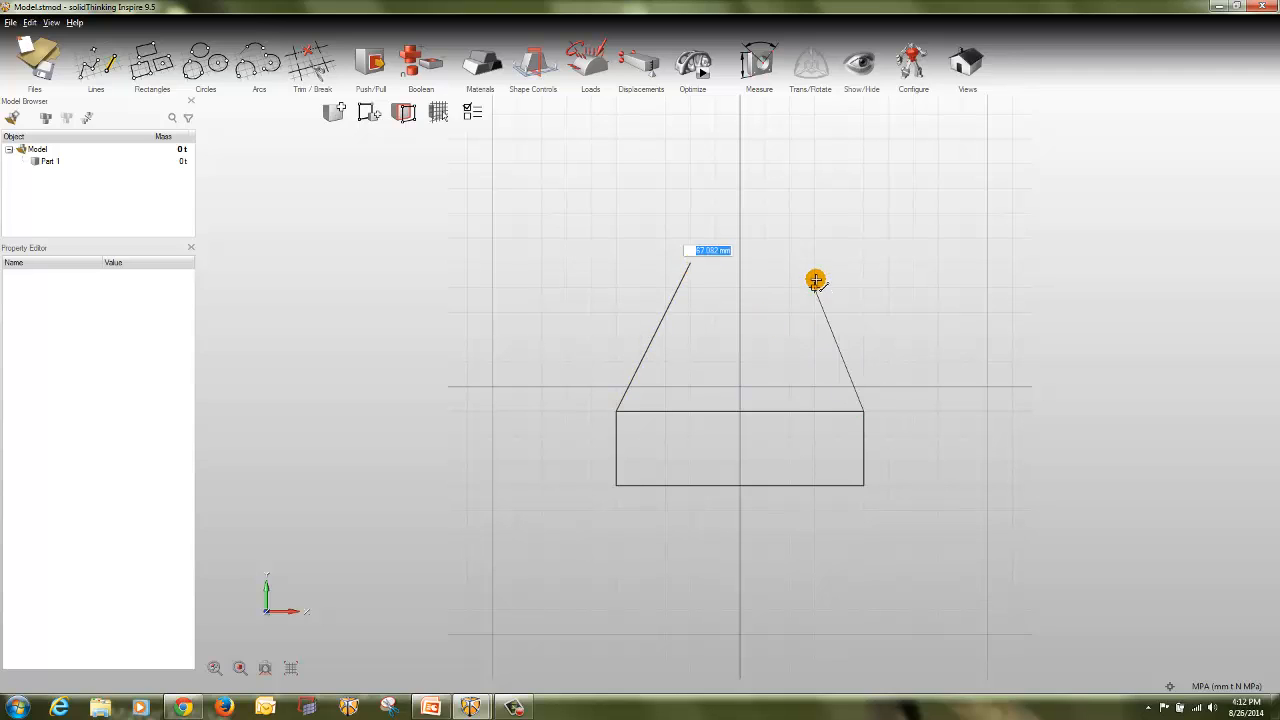
left_click(814, 264)
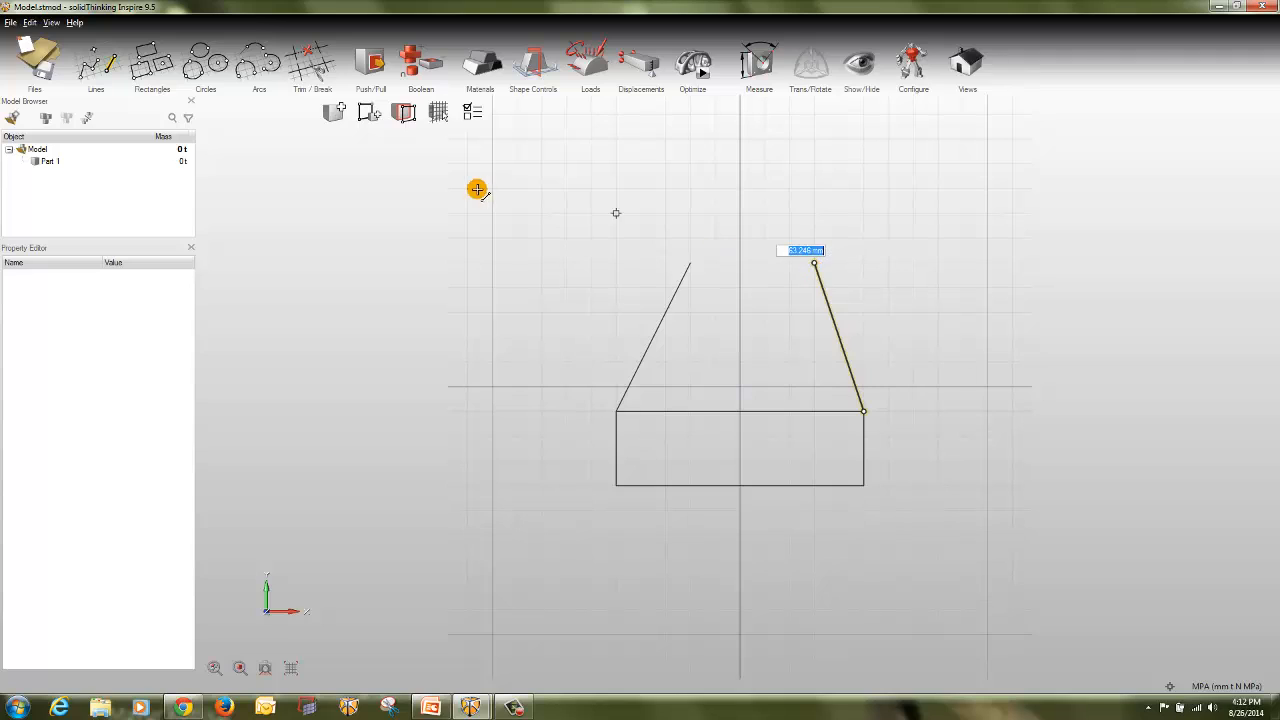
- Join the open line ends with a 135-degree tangent arc of about 28 mm radius, and draw a 20 mm circle at its center
left_click(253, 51)
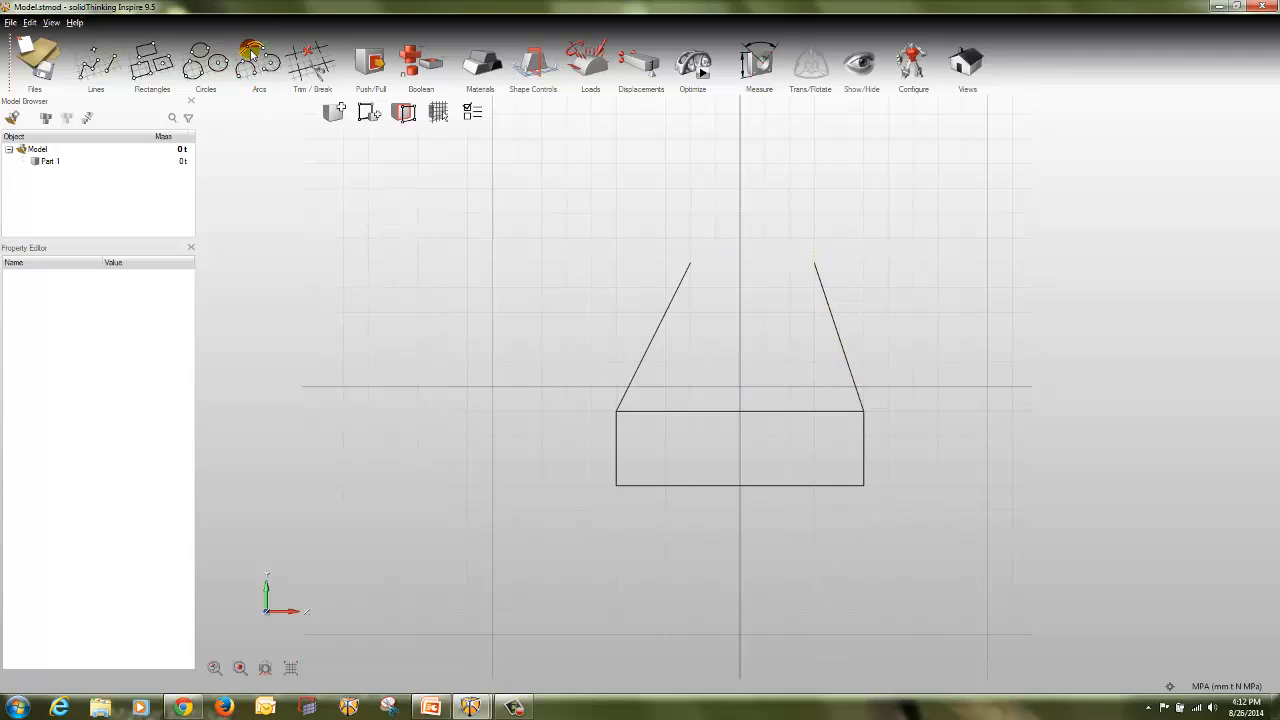
left_click(690, 263)
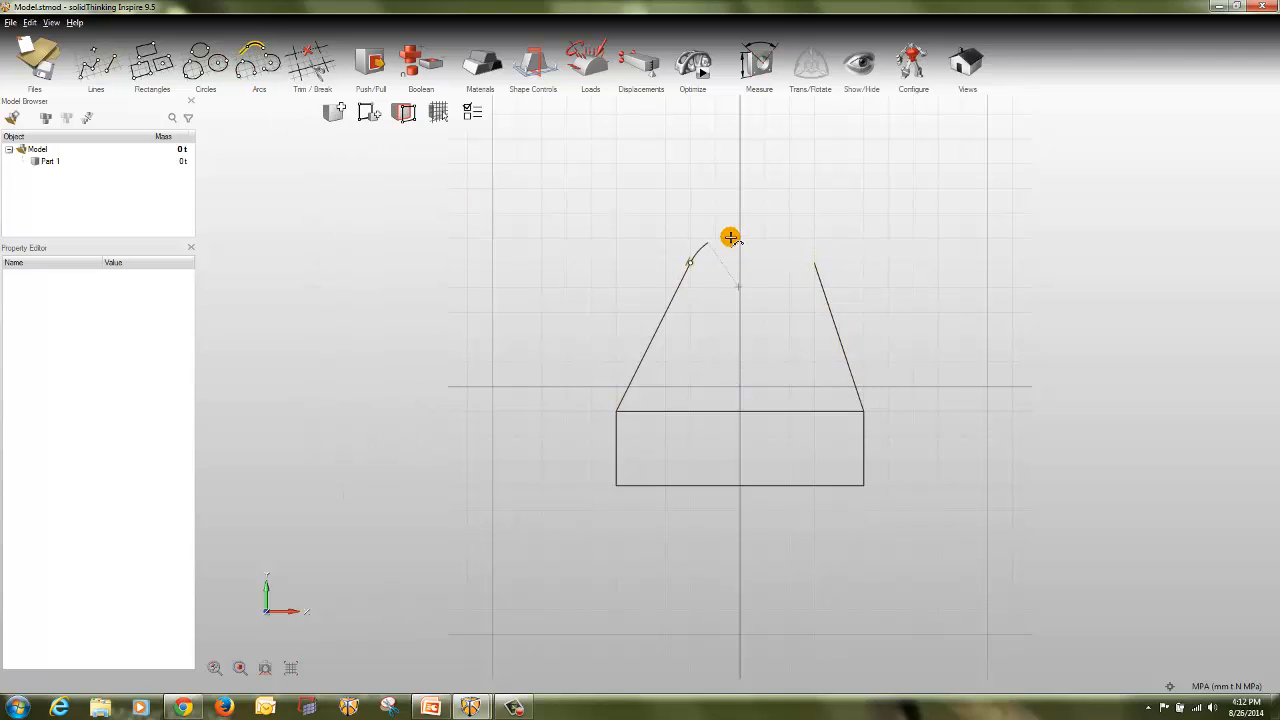
left_click(816, 262)
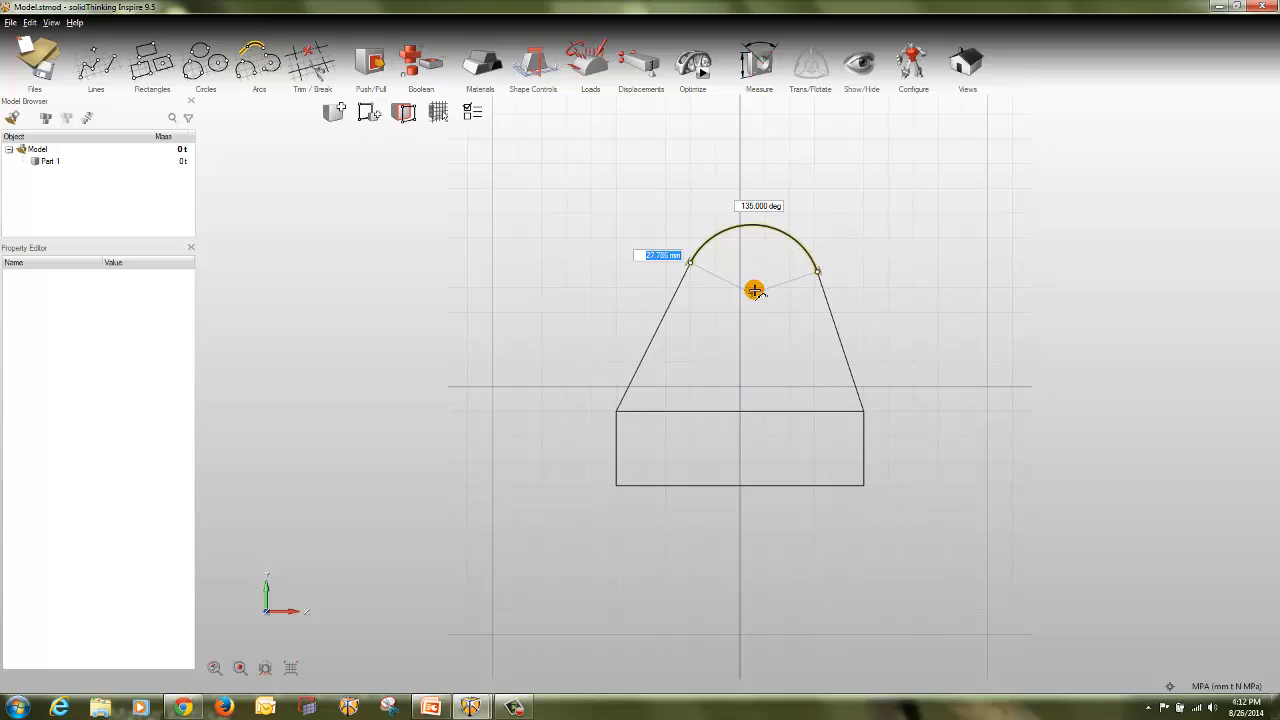
left_click(217, 63)
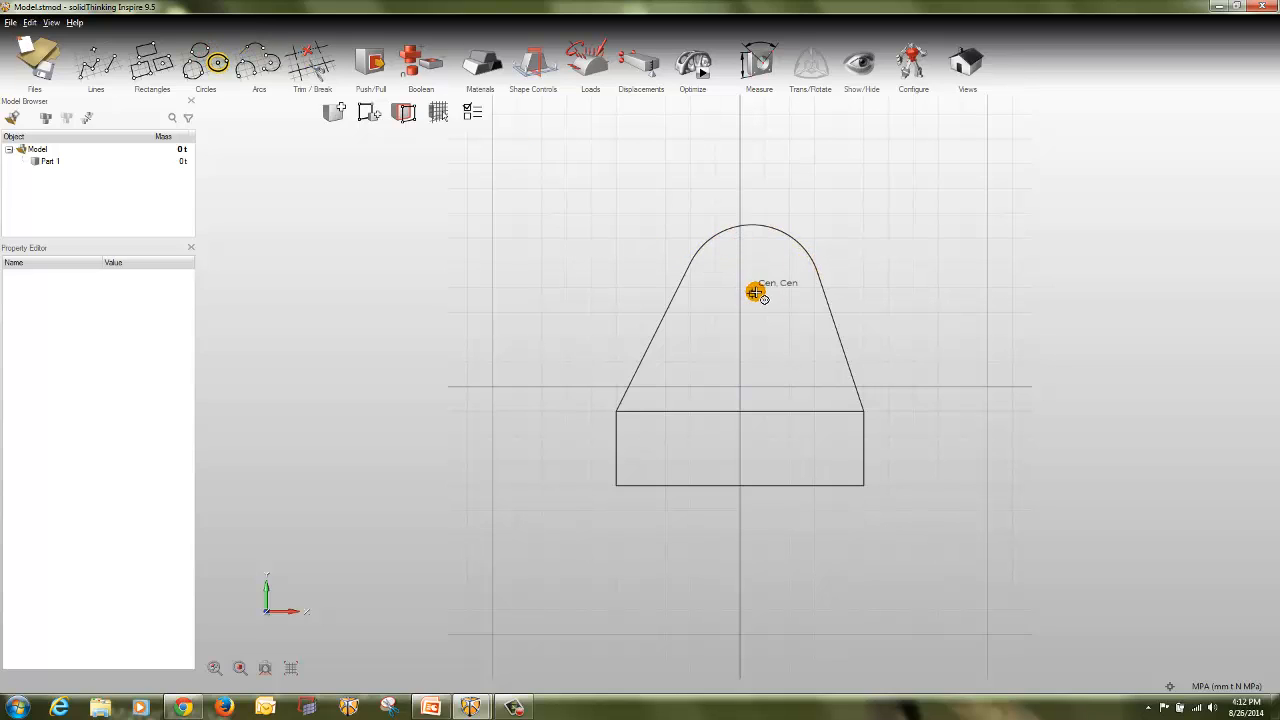
left_click(762, 281)
left_click(761, 274)
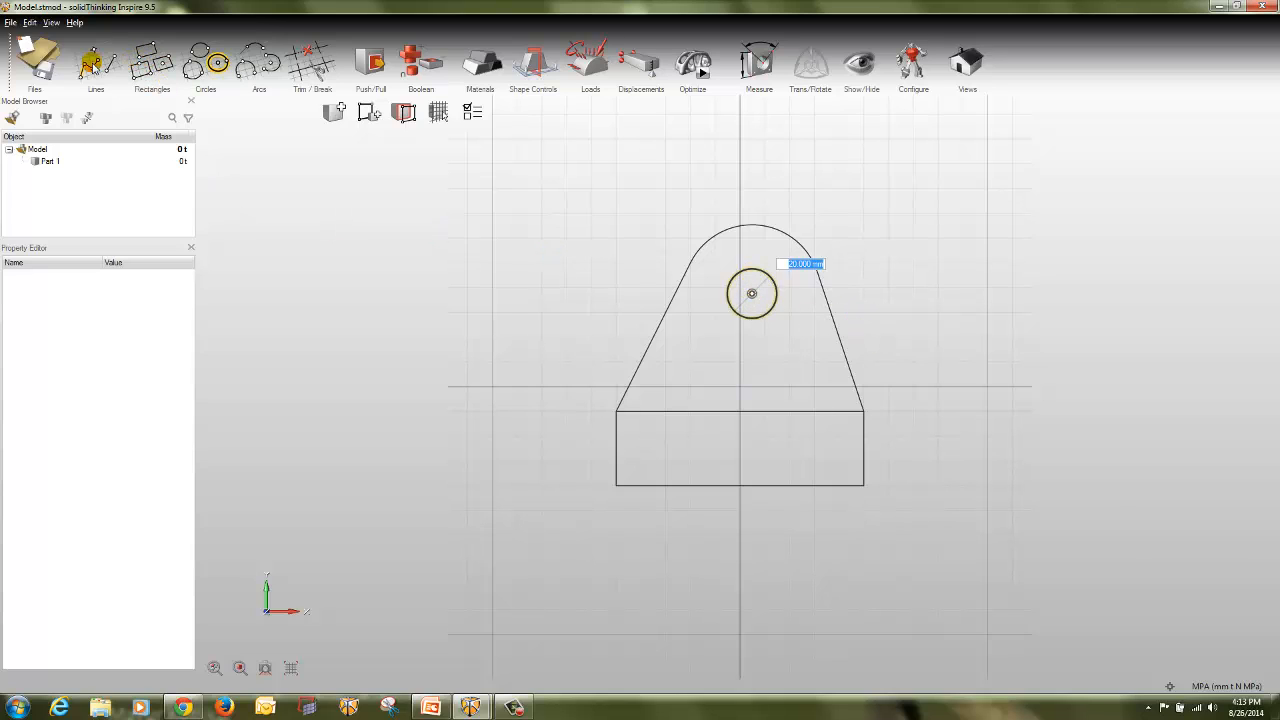
- Draw a closed trapezoid below the circle with a 30 mm upper edge, 50 mm base and about 22 mm sides, and leave the tool
left_click(90, 64)
left_click(689, 386)
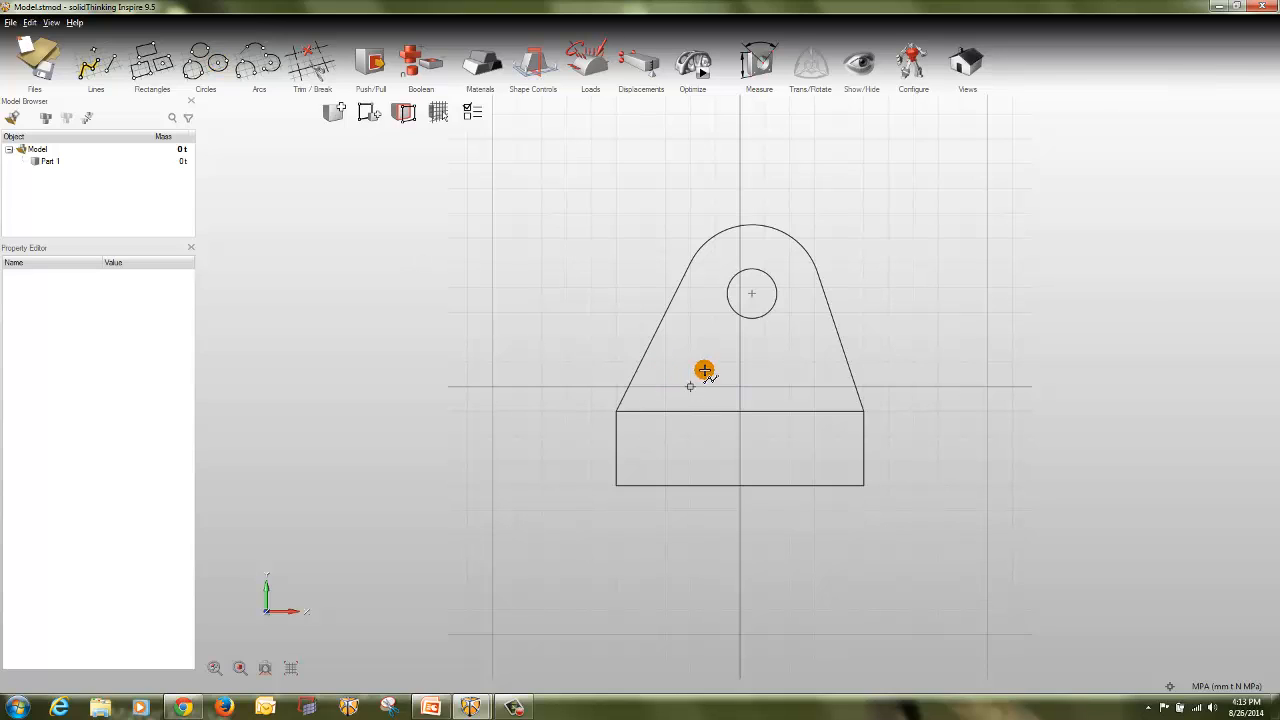
left_click(715, 338)
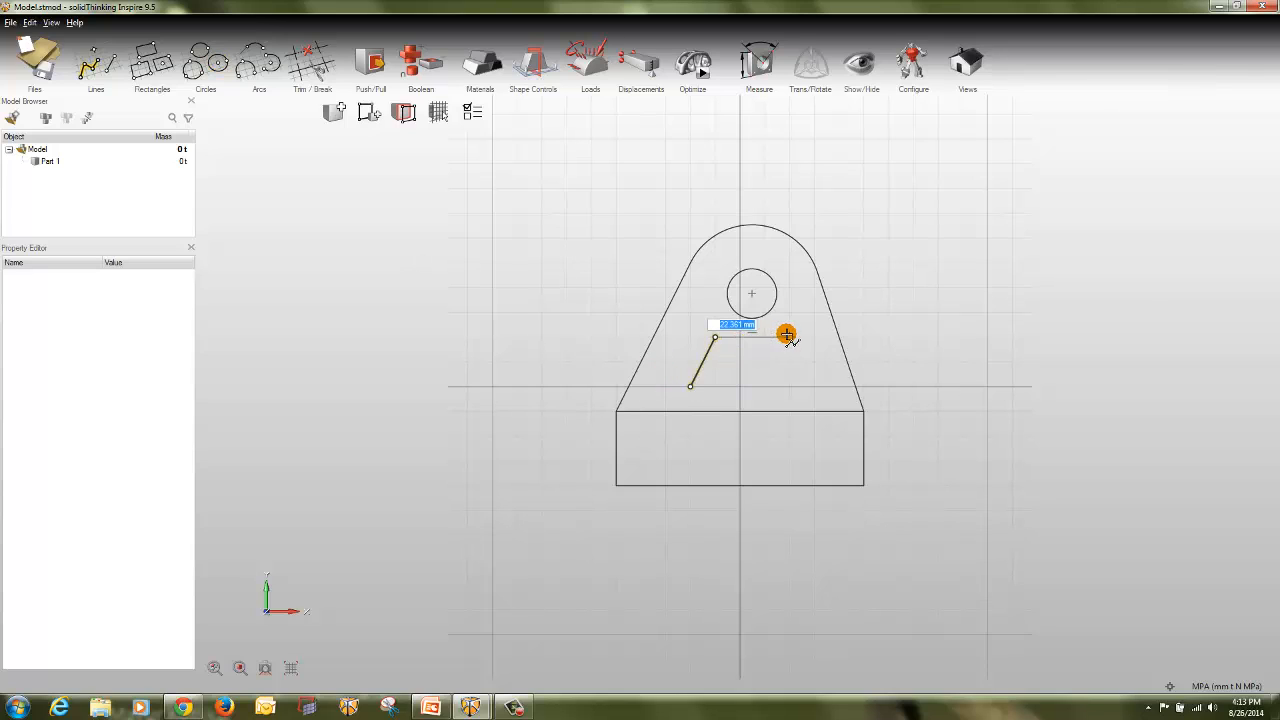
left_click(803, 372)
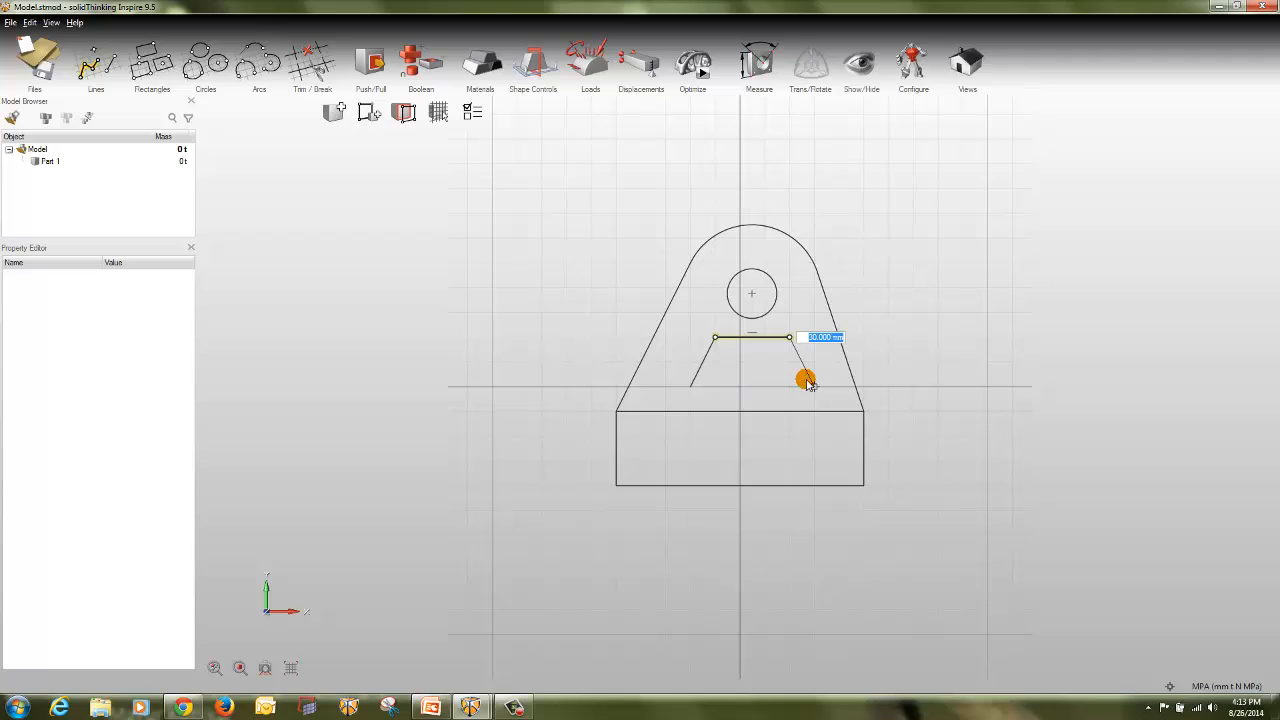
left_click(814, 386)
left_click(690, 386)
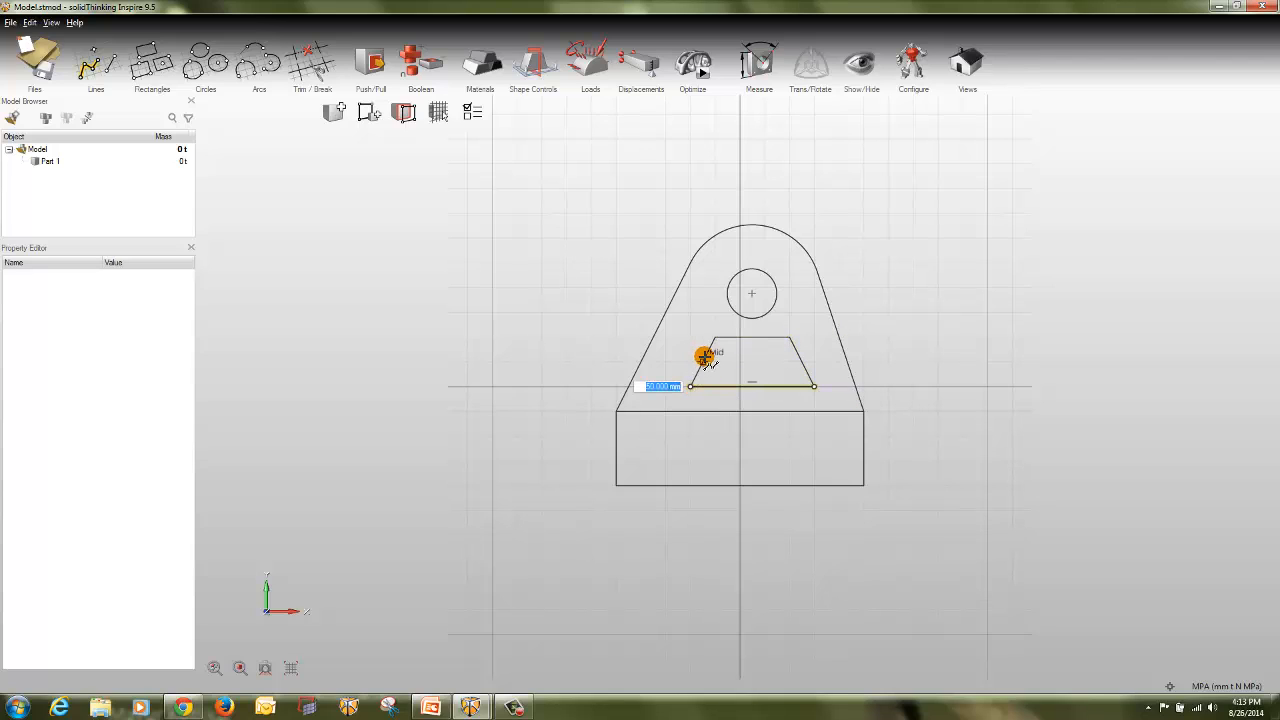
key("Escape")
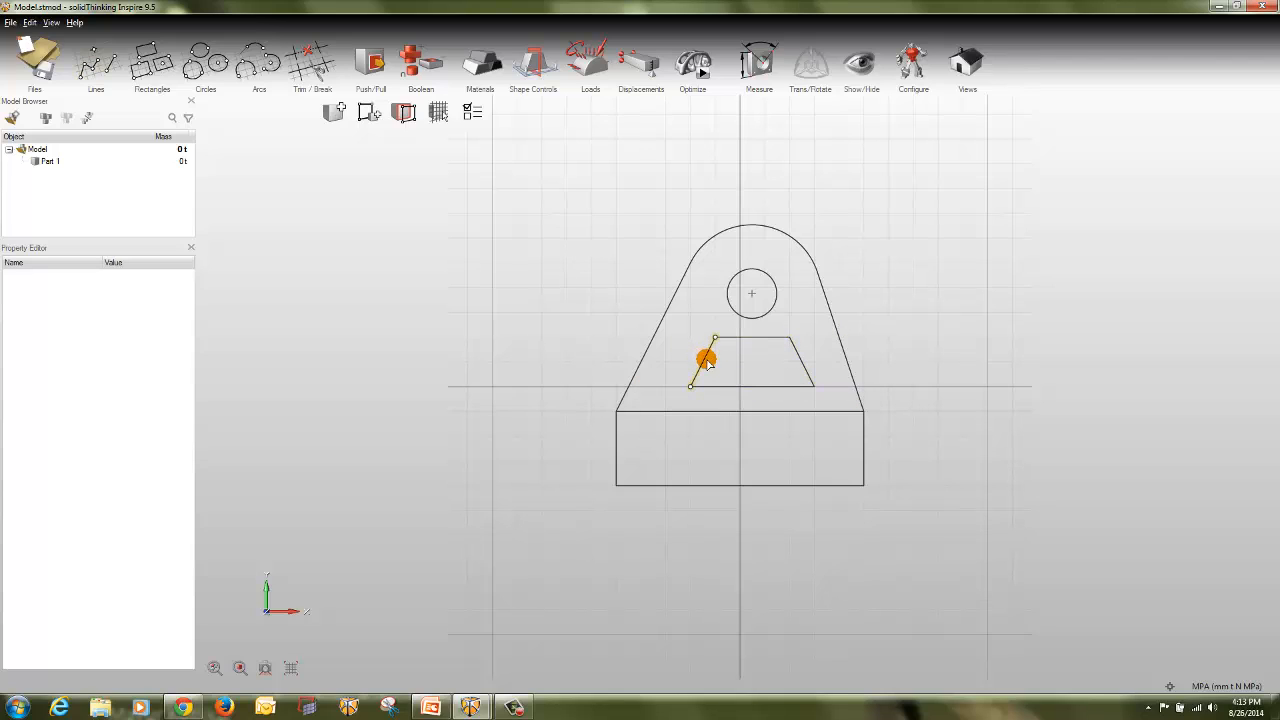
- Constrain the trapezoid's left side parallel to the outer left slanted line
left_click(706, 361)
left_click(651, 342)
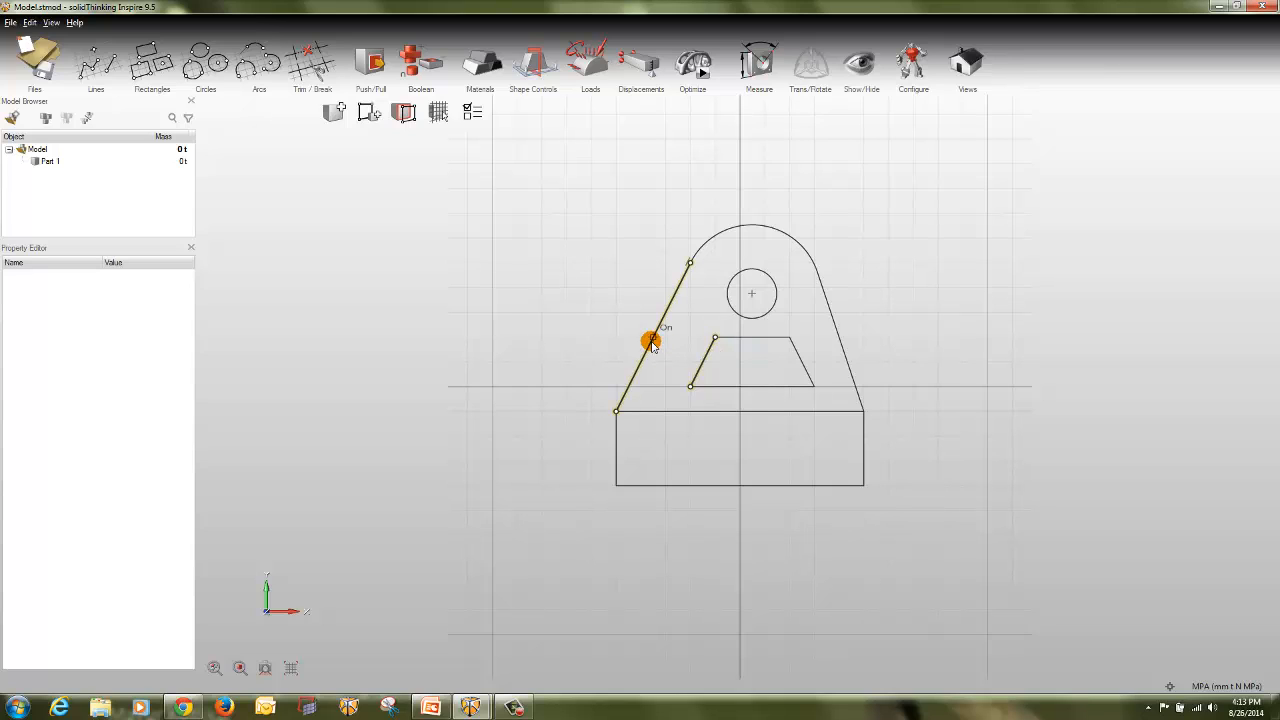
right_click(651, 342)
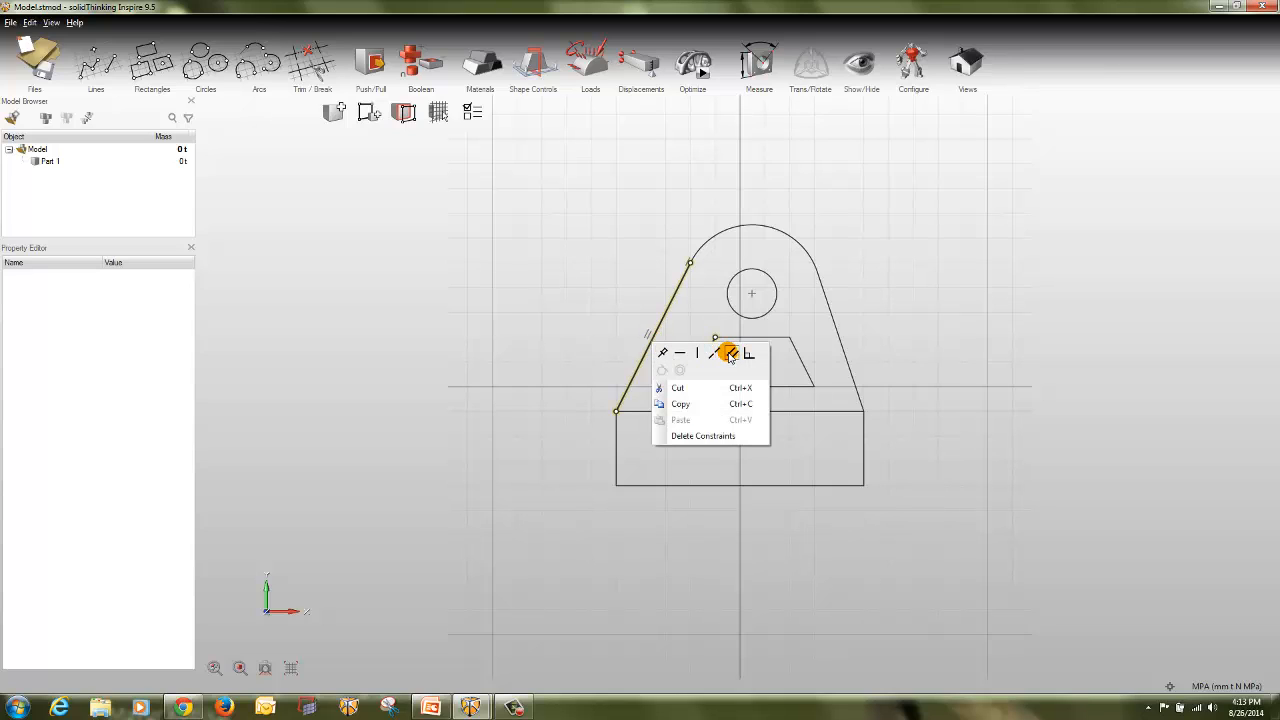
left_click(1064, 354)
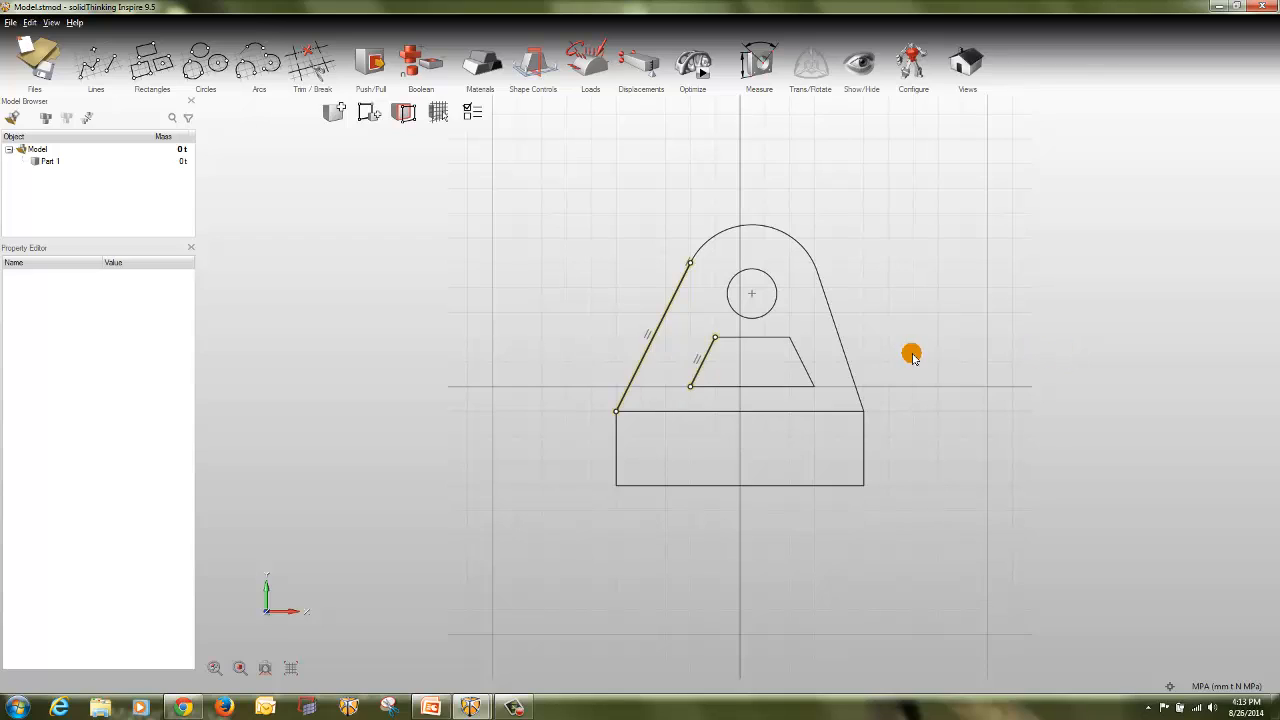
- Constrain the trapezoid's right side parallel to the outer right slanted line
left_click(798, 354)
left_click(839, 343, "ctrl")
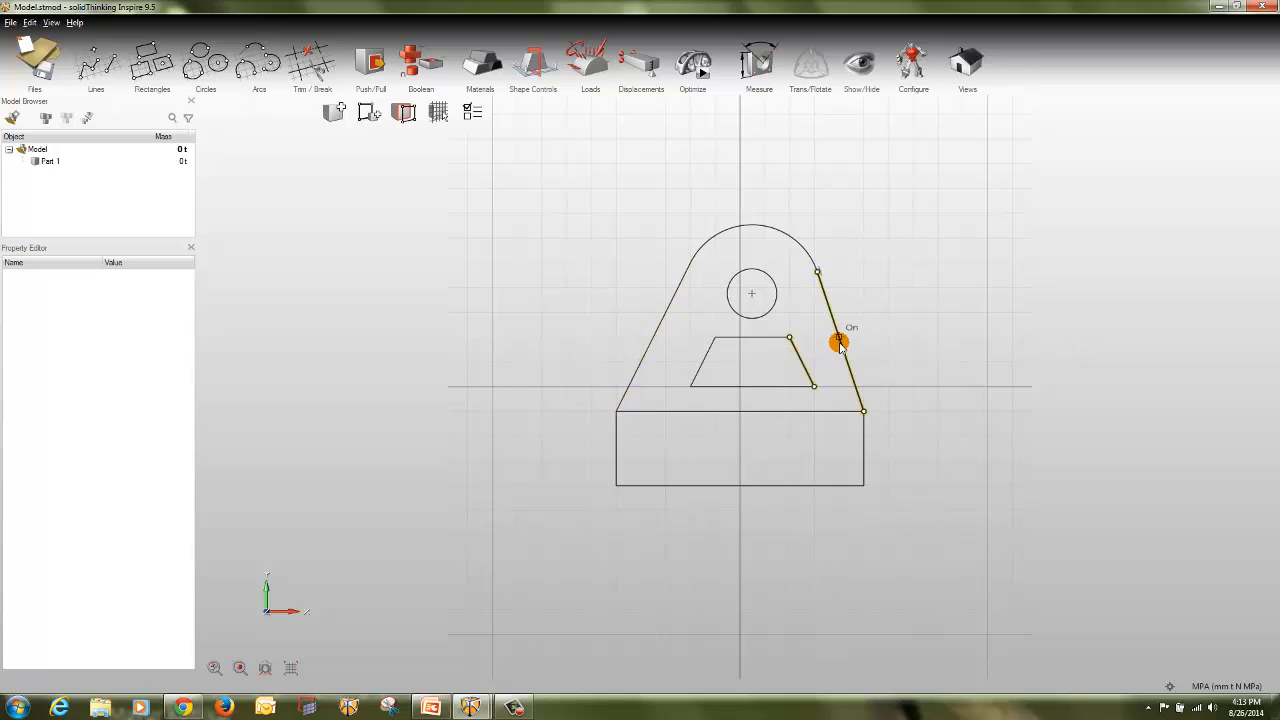
right_click(839, 343)
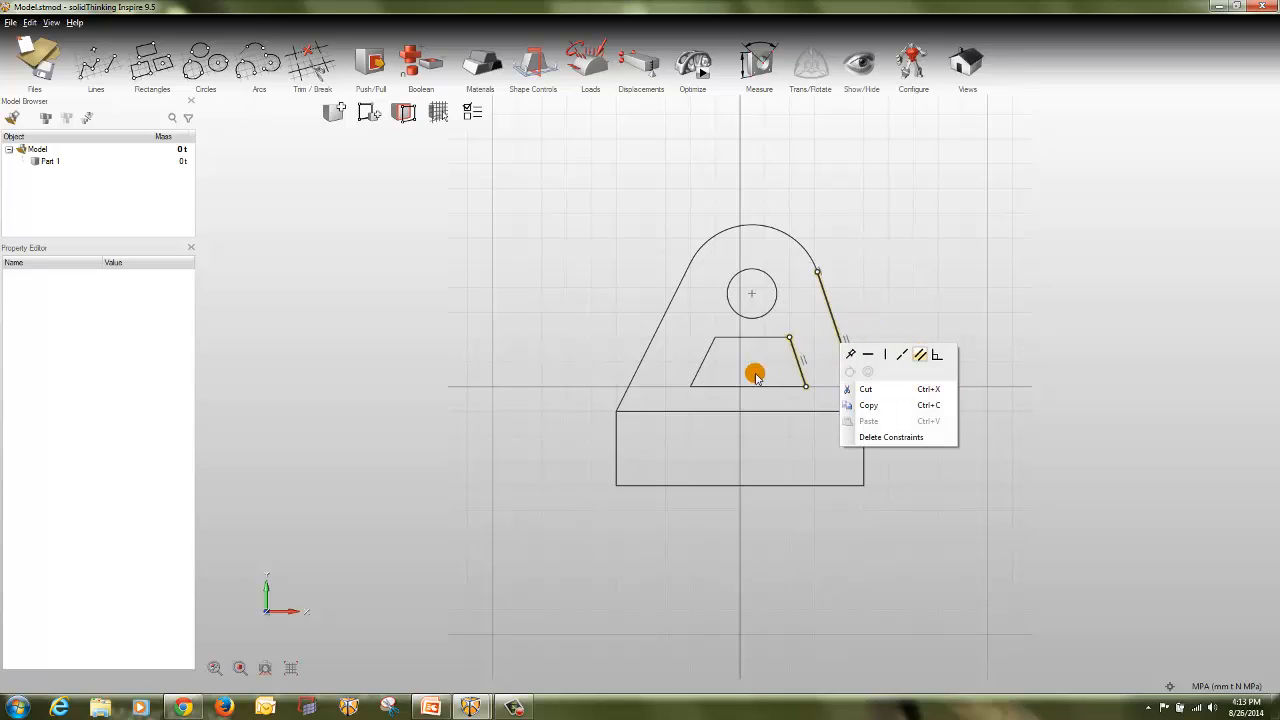
left_click(1155, 324)
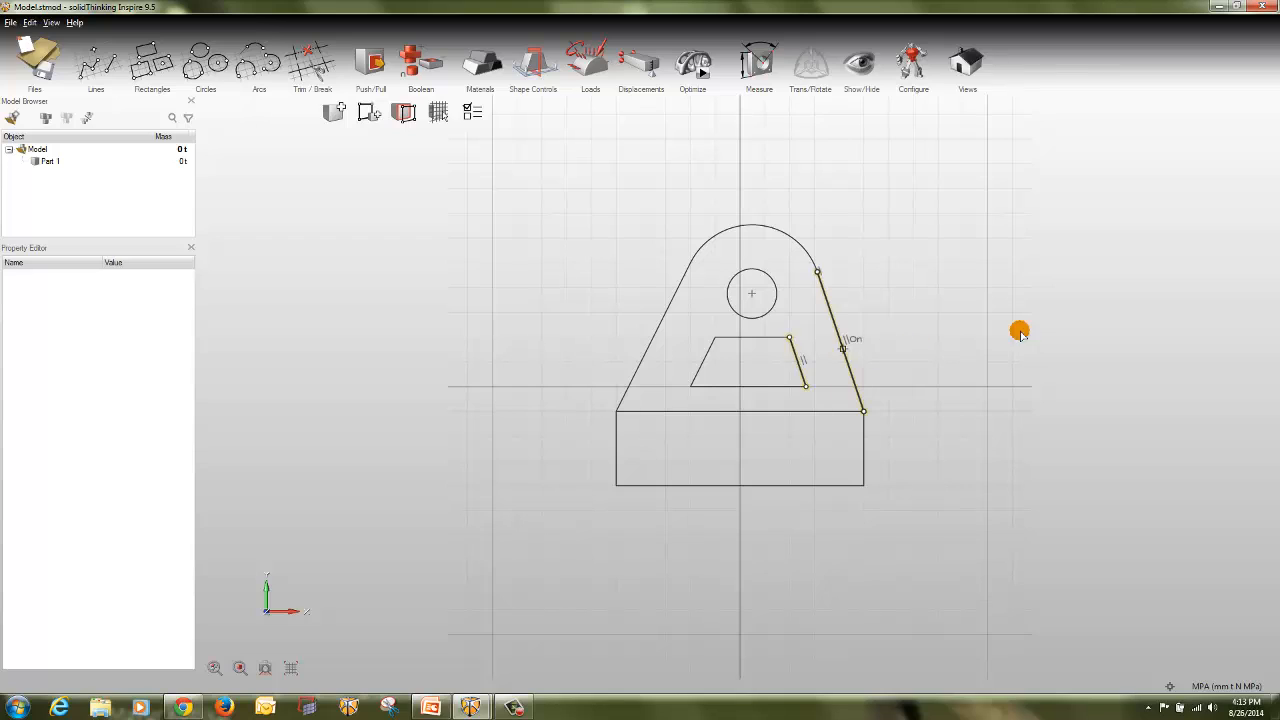
left_click(1107, 327)
- Move the trapezoid's right and left sides inward to make it narrower
mouse_move(797, 360)
left_mouse_down()
mouse_move(851, 354)
mouse_move(782, 362)
mouse_move(863, 343)
mouse_move(832, 348)
left_mouse_up()
left_click(703, 357)
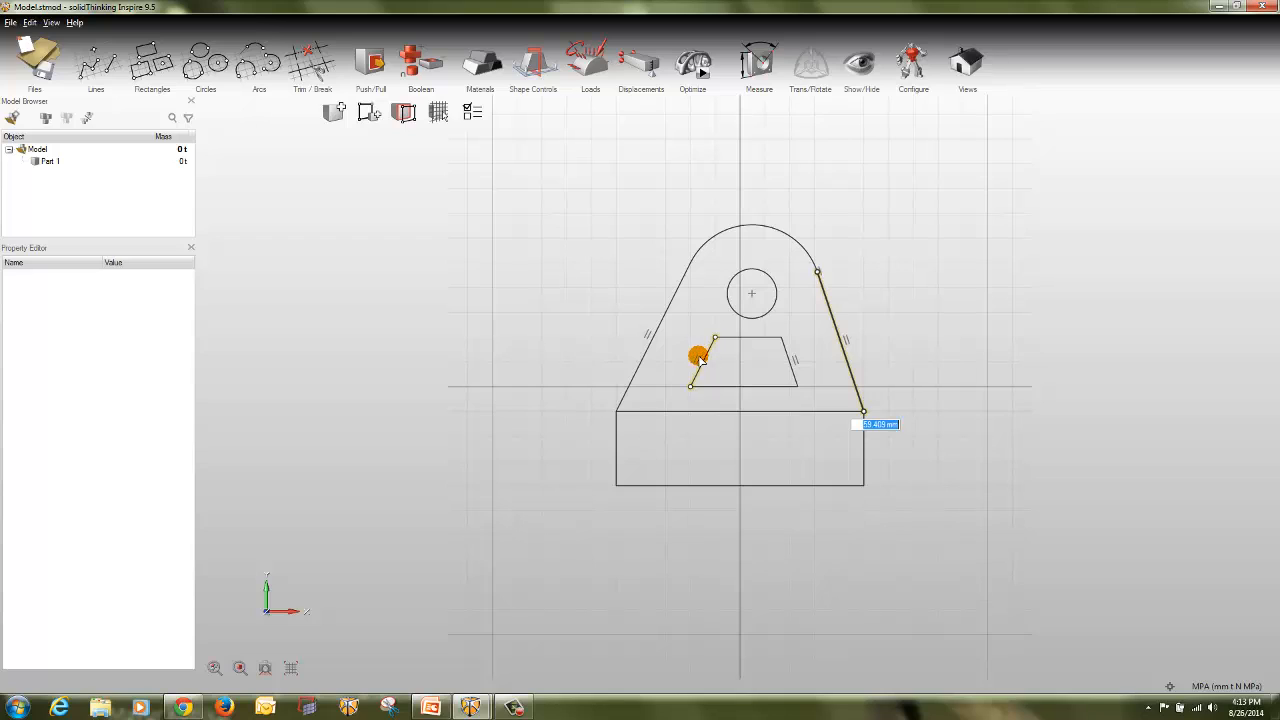
mouse_move(700, 357)
left_mouse_down()
mouse_move(686, 354)
mouse_move(709, 343)
mouse_move(748, 412)
left_mouse_up()
- Constrain the trapezoid's base parallel to the rectangle's upper edge
left_click(760, 388)
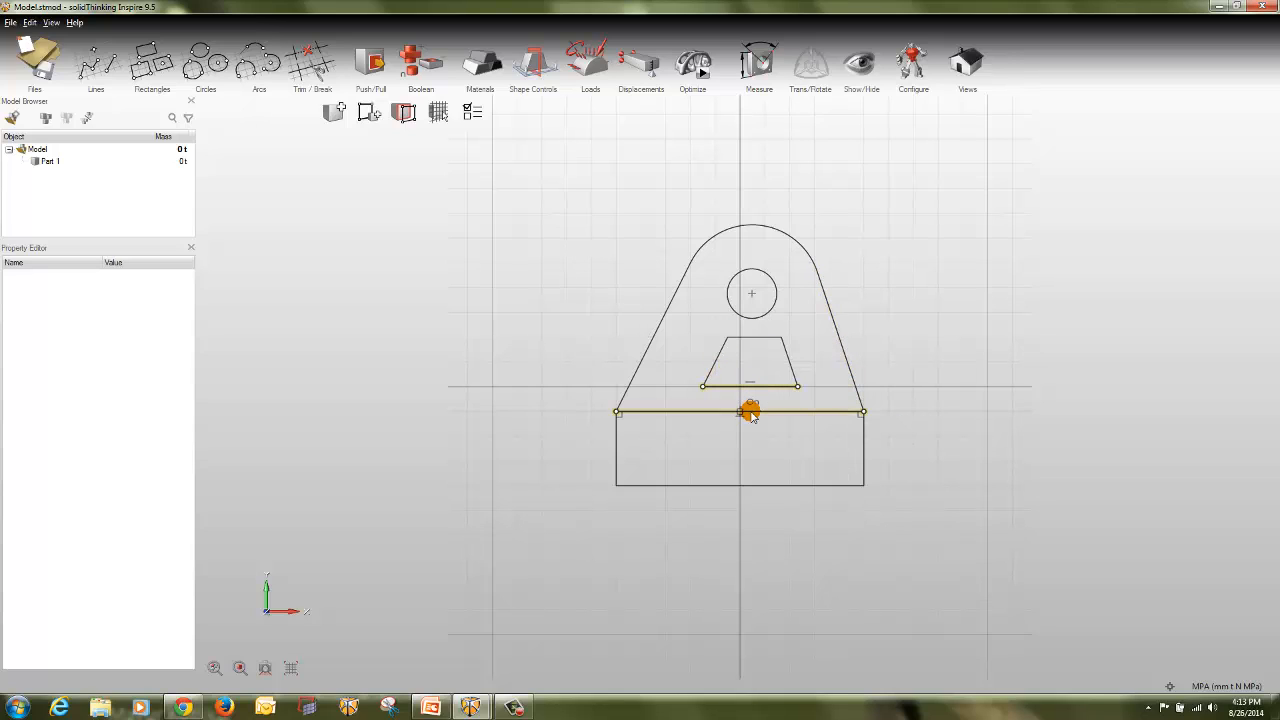
right_click(750, 413)
left_click(826, 425)
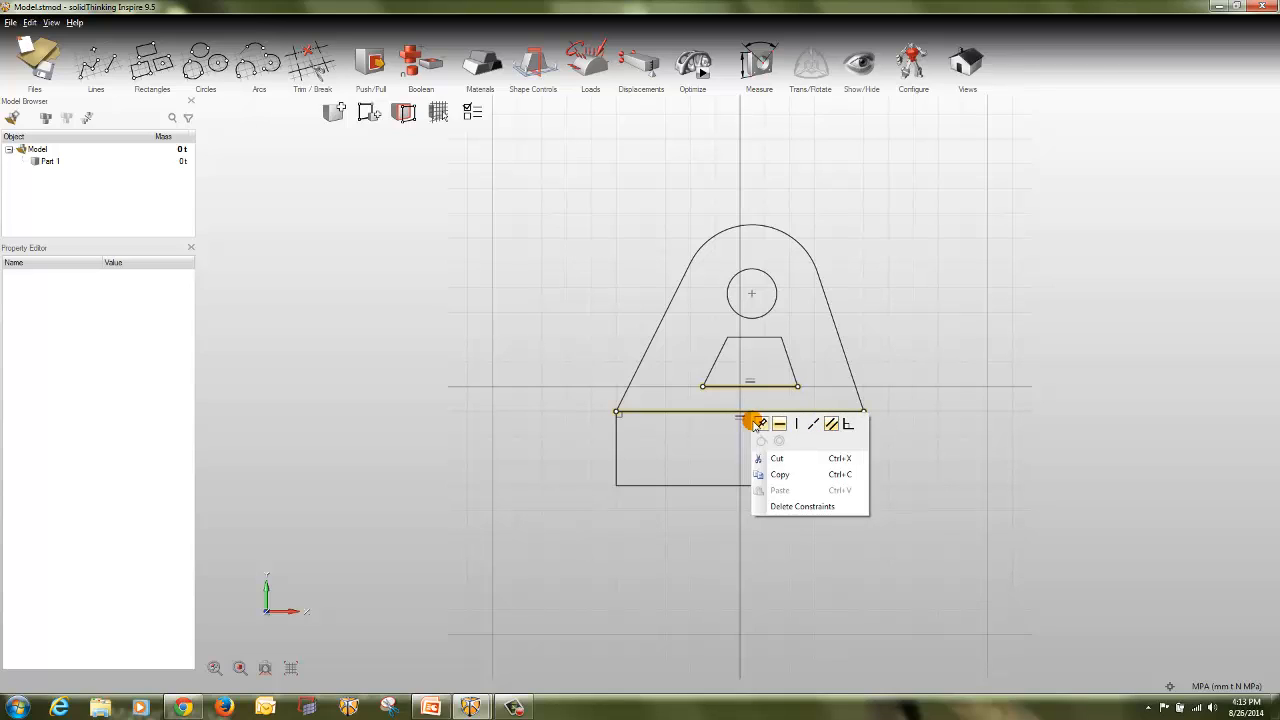
left_click(736, 387)
mouse_move(720, 386)
left_mouse_down()
mouse_move(719, 401)
mouse_move(720, 389)
left_mouse_up()
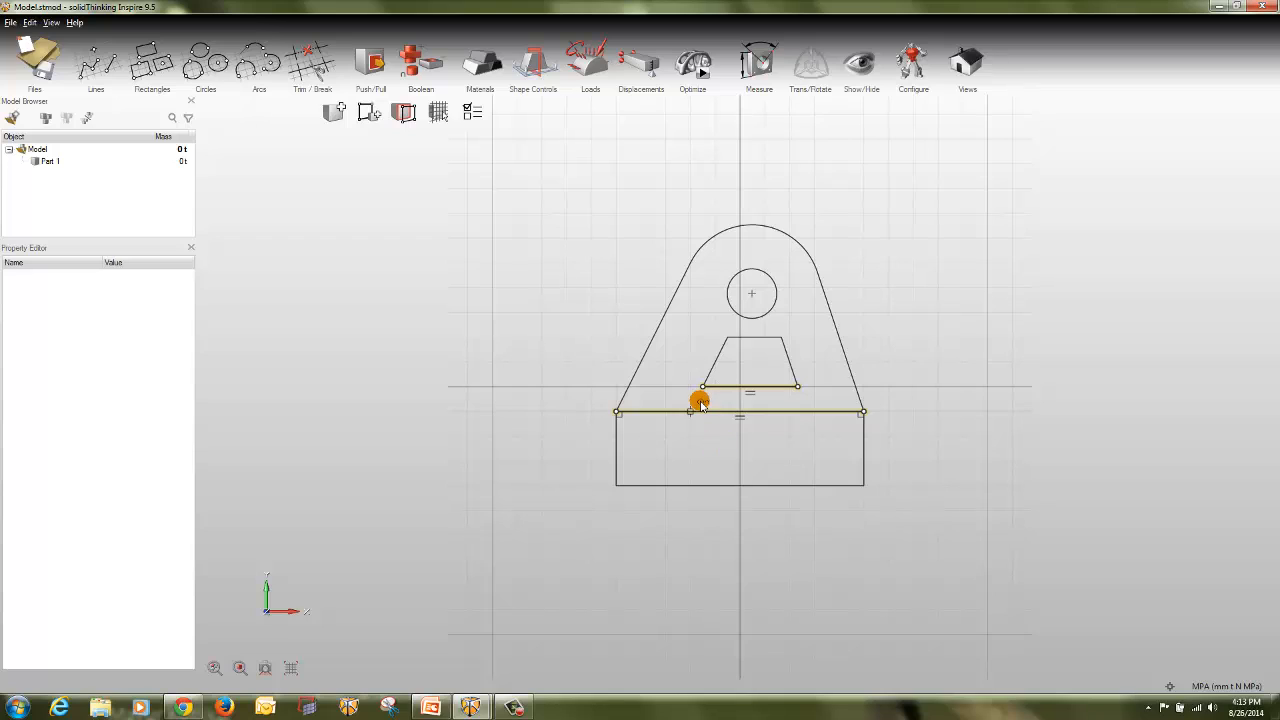
- Move the trapezoid's left side outward, and select the outer left slanted line to show its parallel constraint
left_click(757, 436)
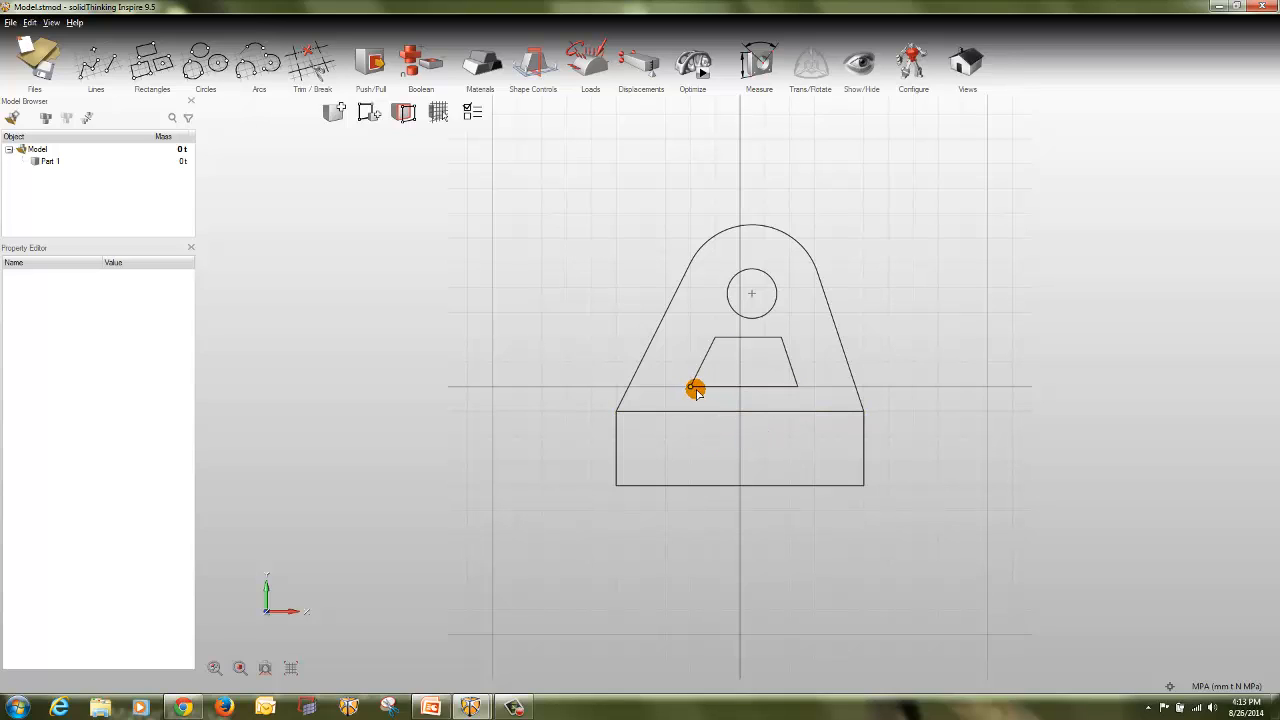
left_click(655, 343)
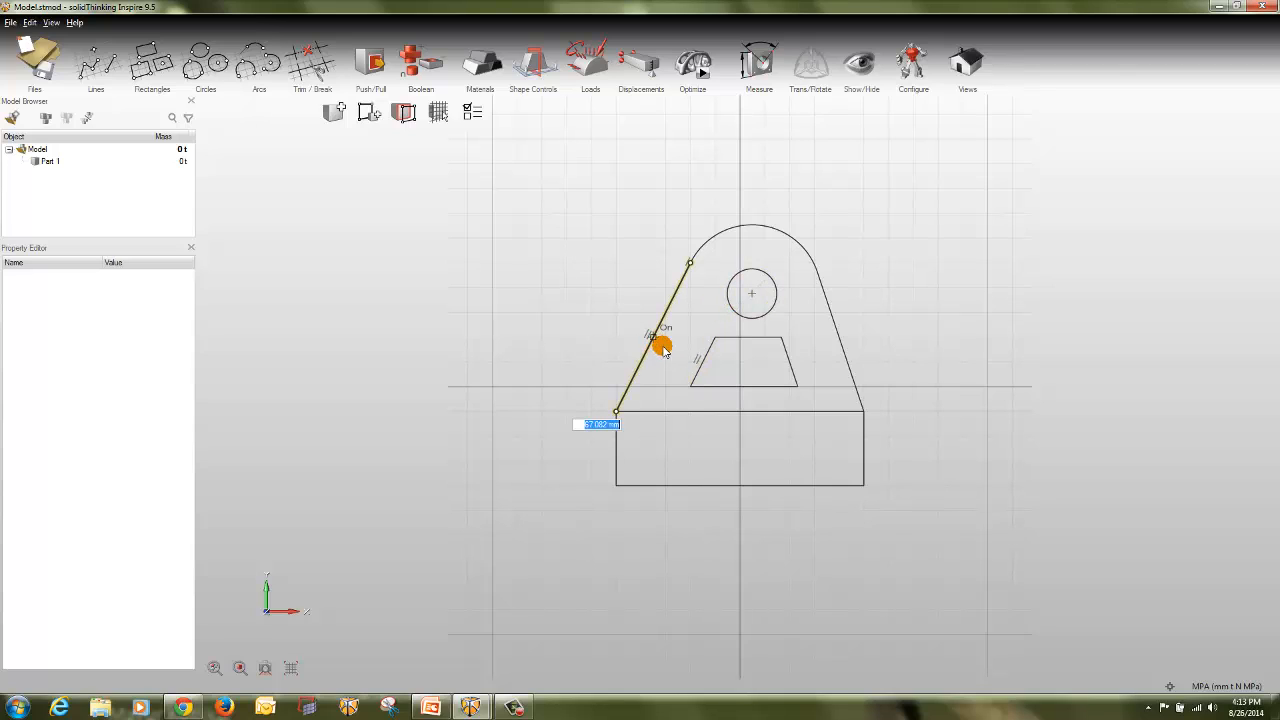
left_click(677, 408, "ctrl")
left_click(646, 400)
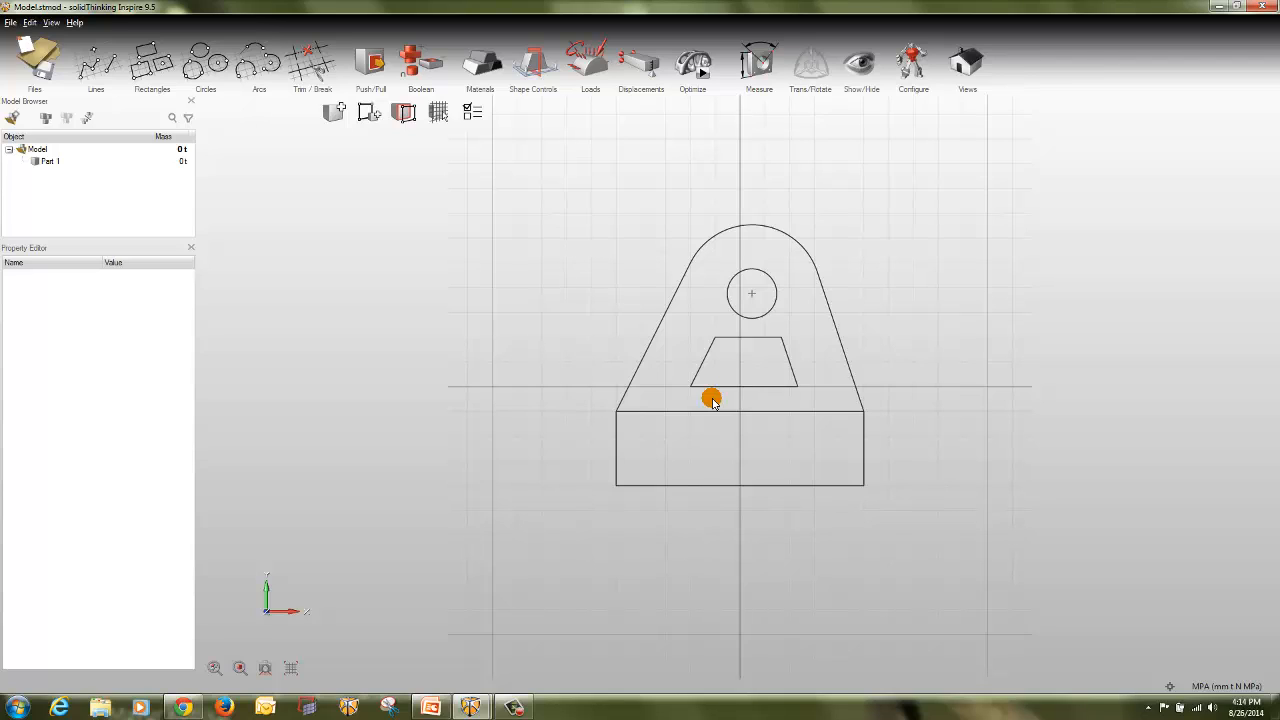
- Start a polyline above and to the left of the bracket profile with a diagonal segment about 28 mm long
left_click(96, 65)
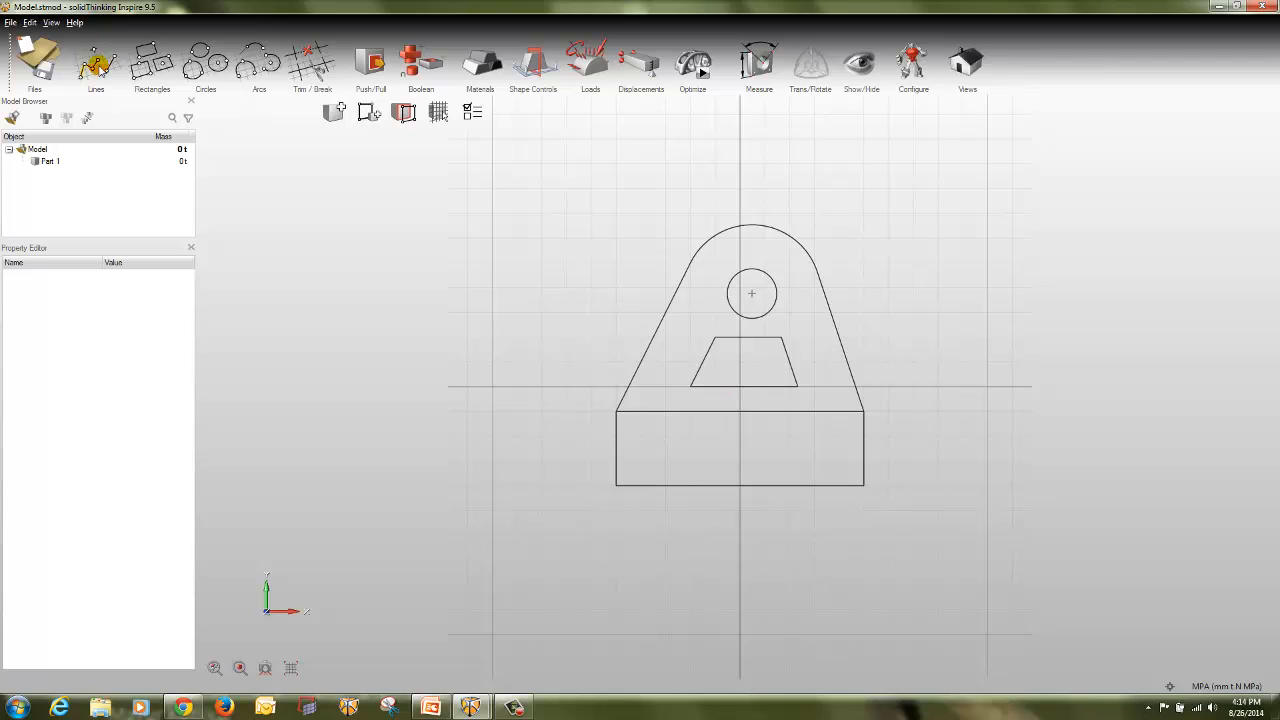
left_click(541, 212)
left_click(591, 164)
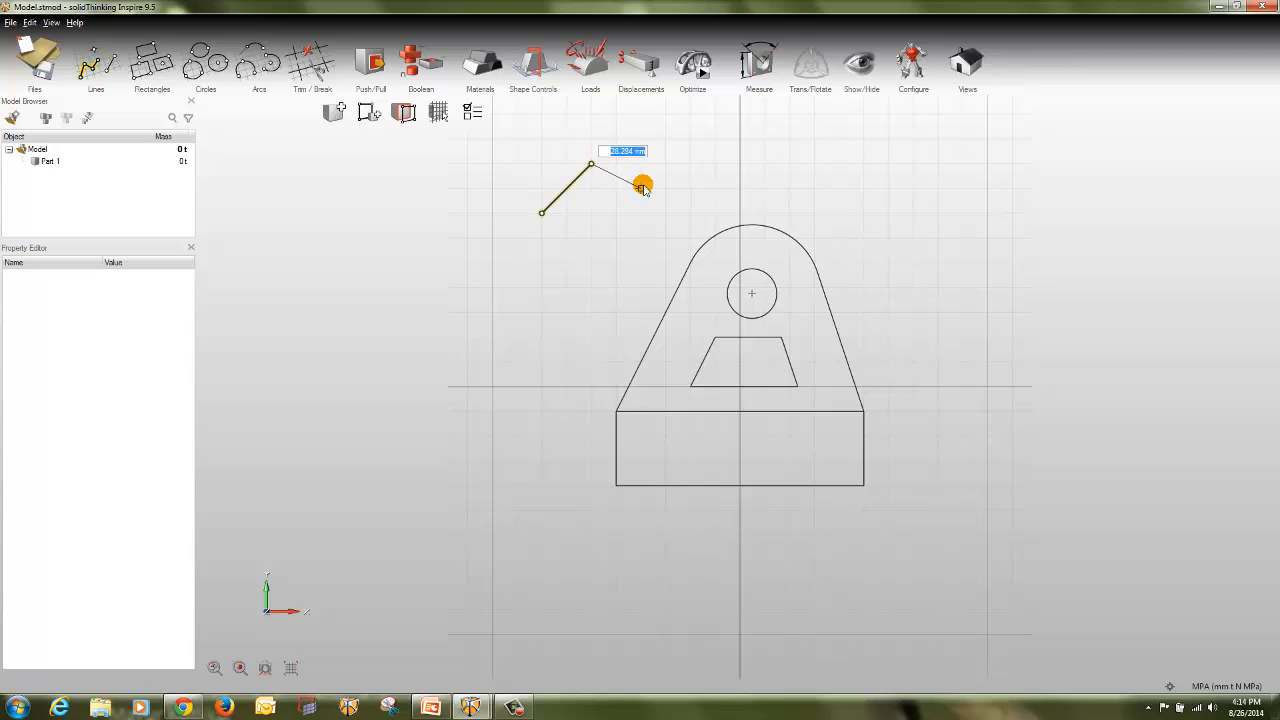
- Complete the closed five-sided polygon with straight line segments beside the bracket sketch
left_click(640, 188)
left_click(616, 262)
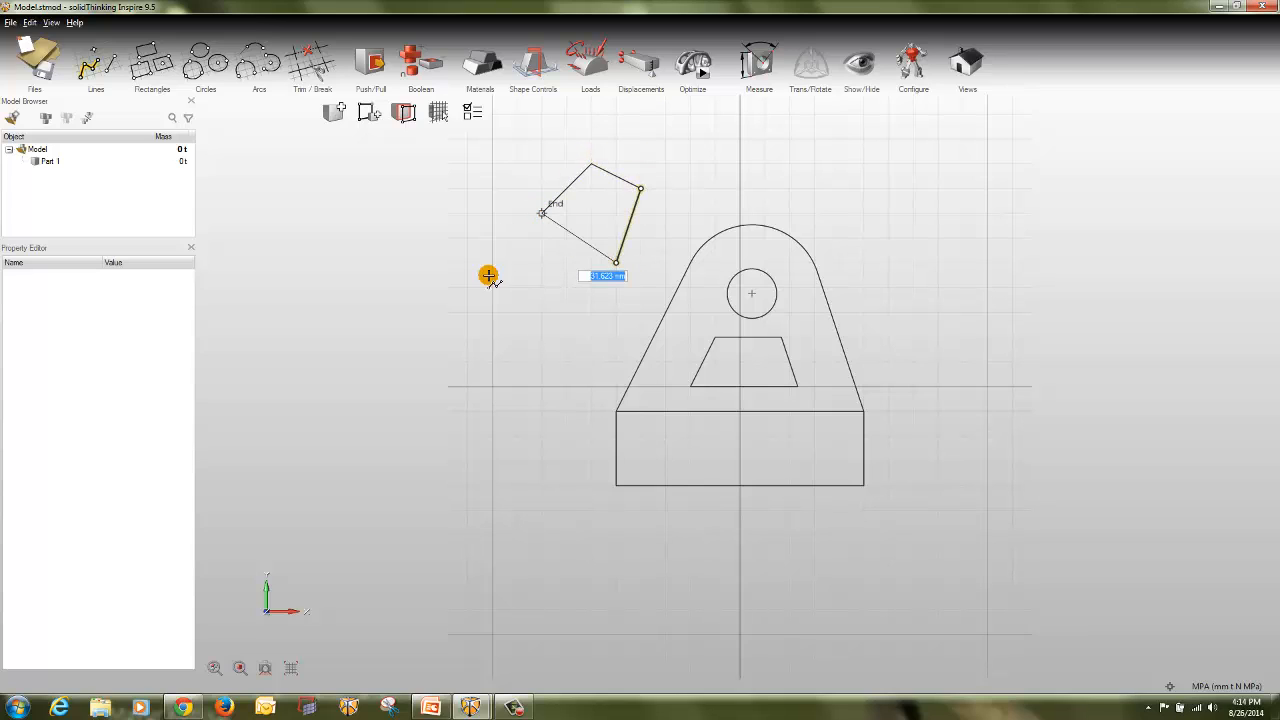
left_click(517, 287)
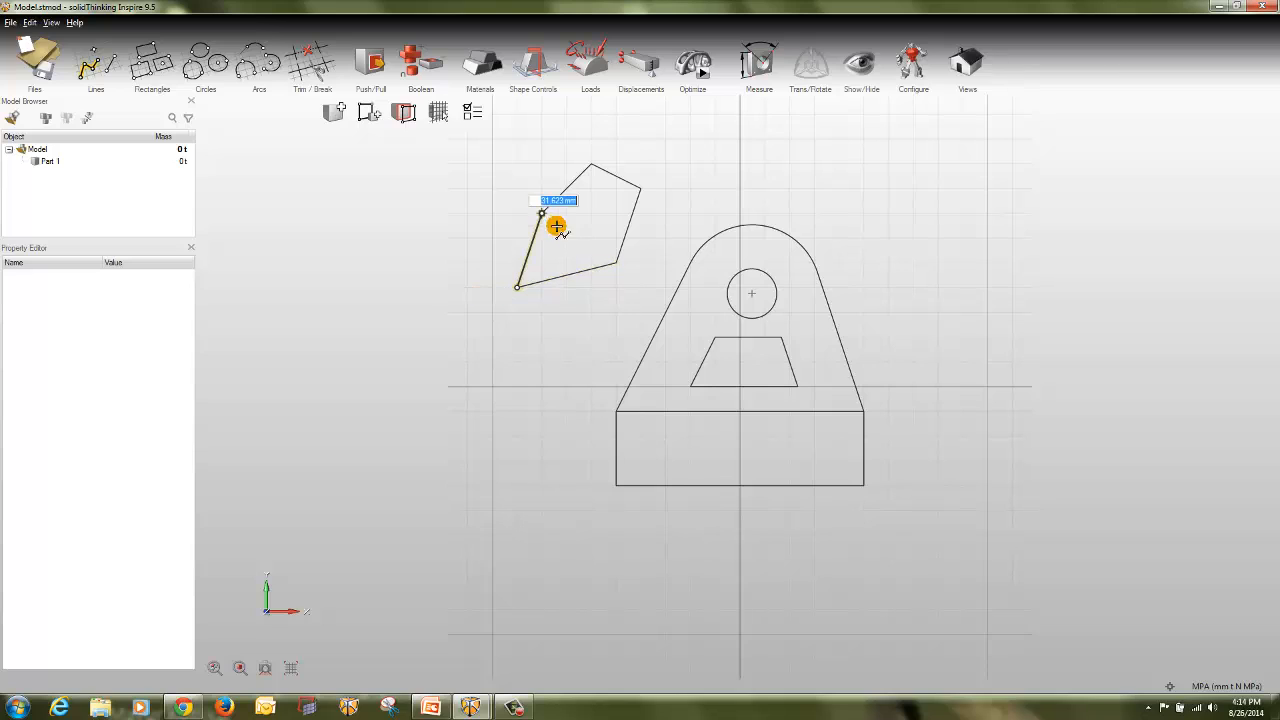
left_click(573, 205)
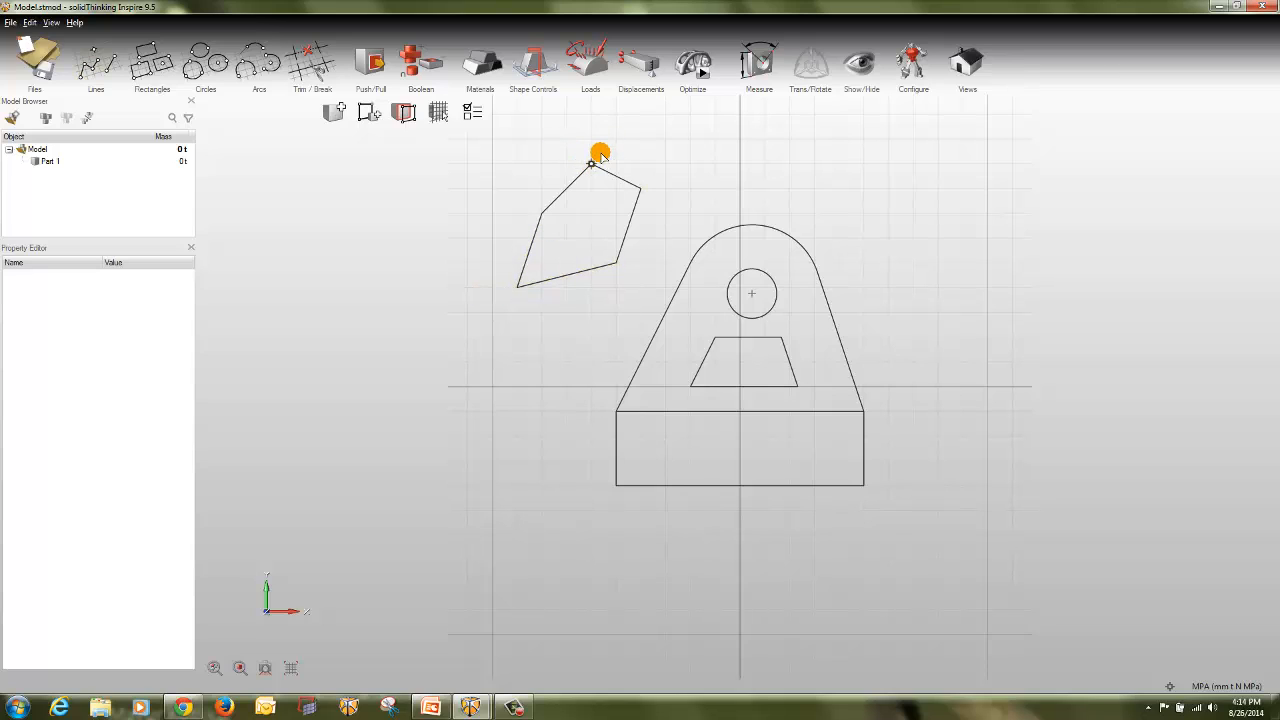
- Apply a fixed constraint to the polygon's upper-right edge and test it by trying to move the top vertex
mouse_move(600, 152)
left_mouse_down()
mouse_move(589, 206)
mouse_move(586, 154)
left_mouse_up()
right_click(613, 179)
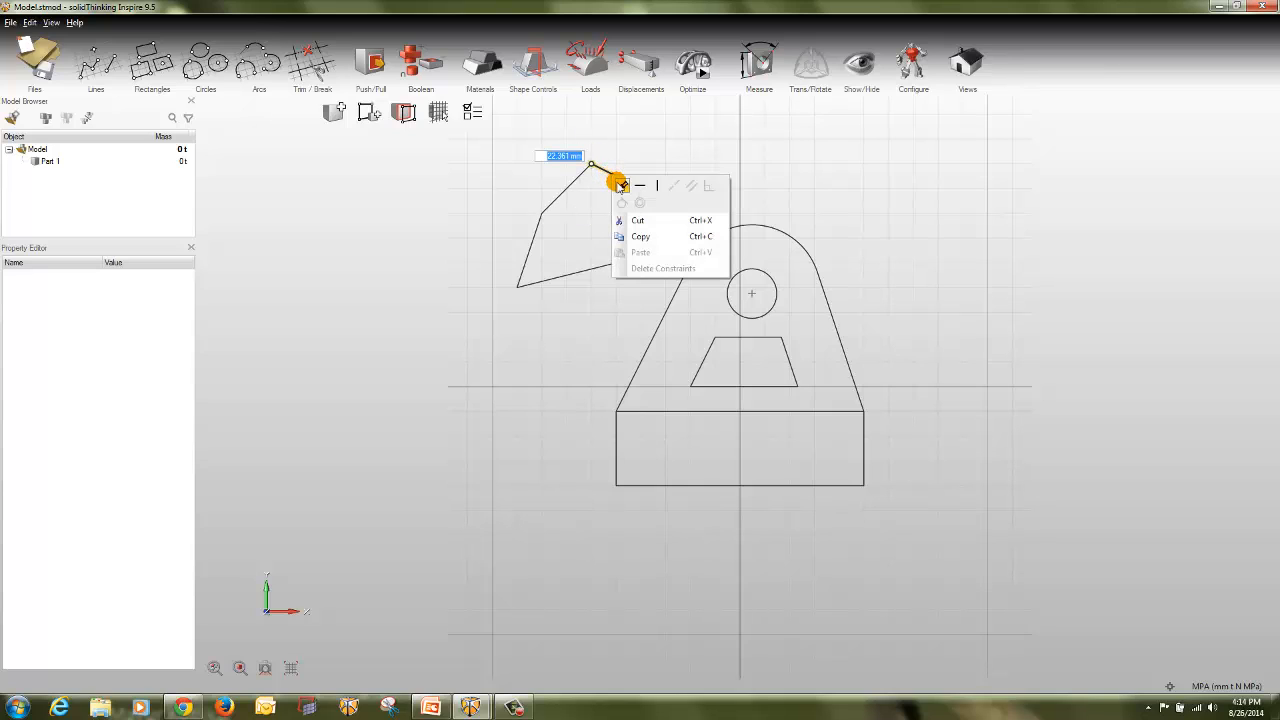
left_click(621, 185)
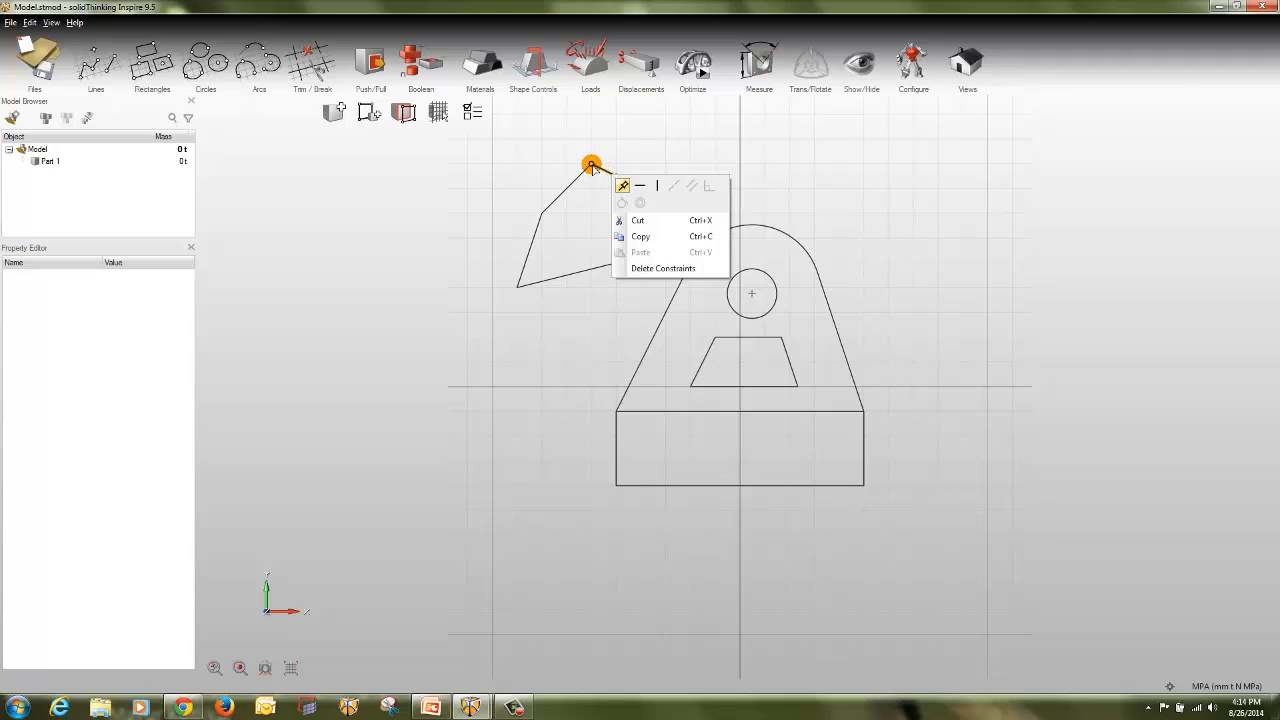
left_click(590, 165)
mouse_move(590, 165)
left_mouse_down()
mouse_move(561, 148)
mouse_move(597, 166)
left_mouse_up()
left_click(396, 215)
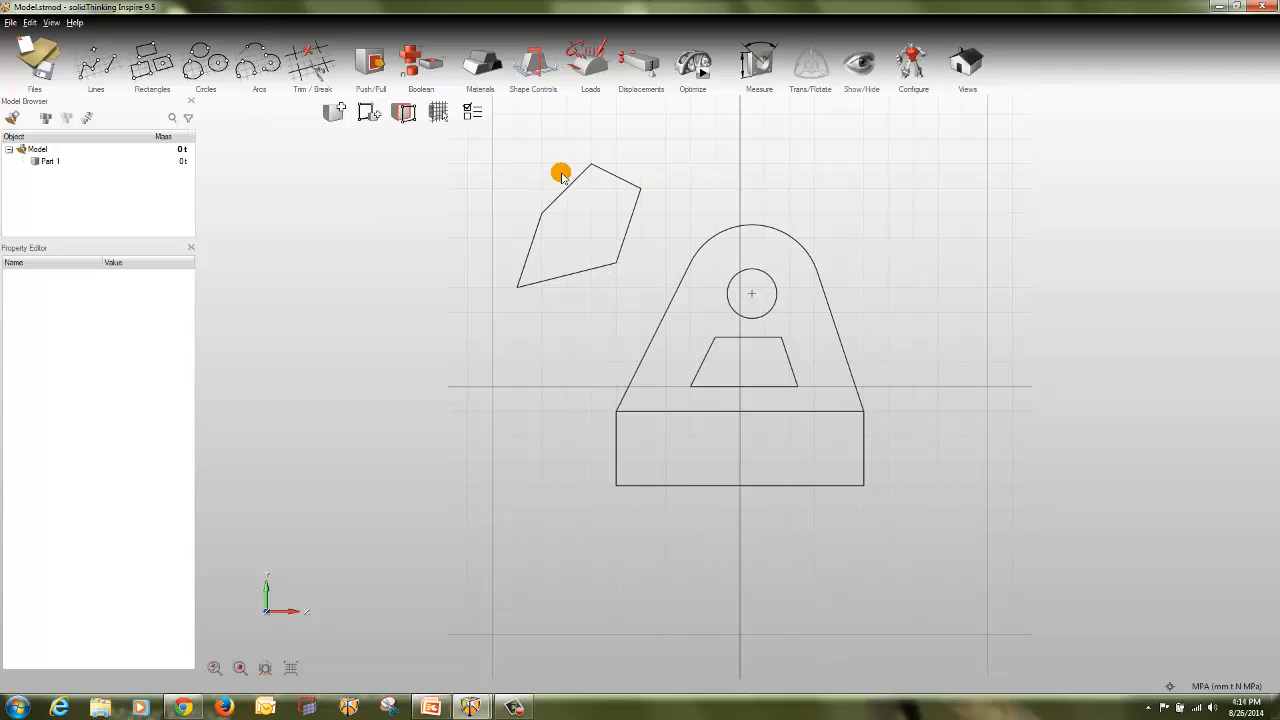
left_click_drag(591, 165, 564, 166)
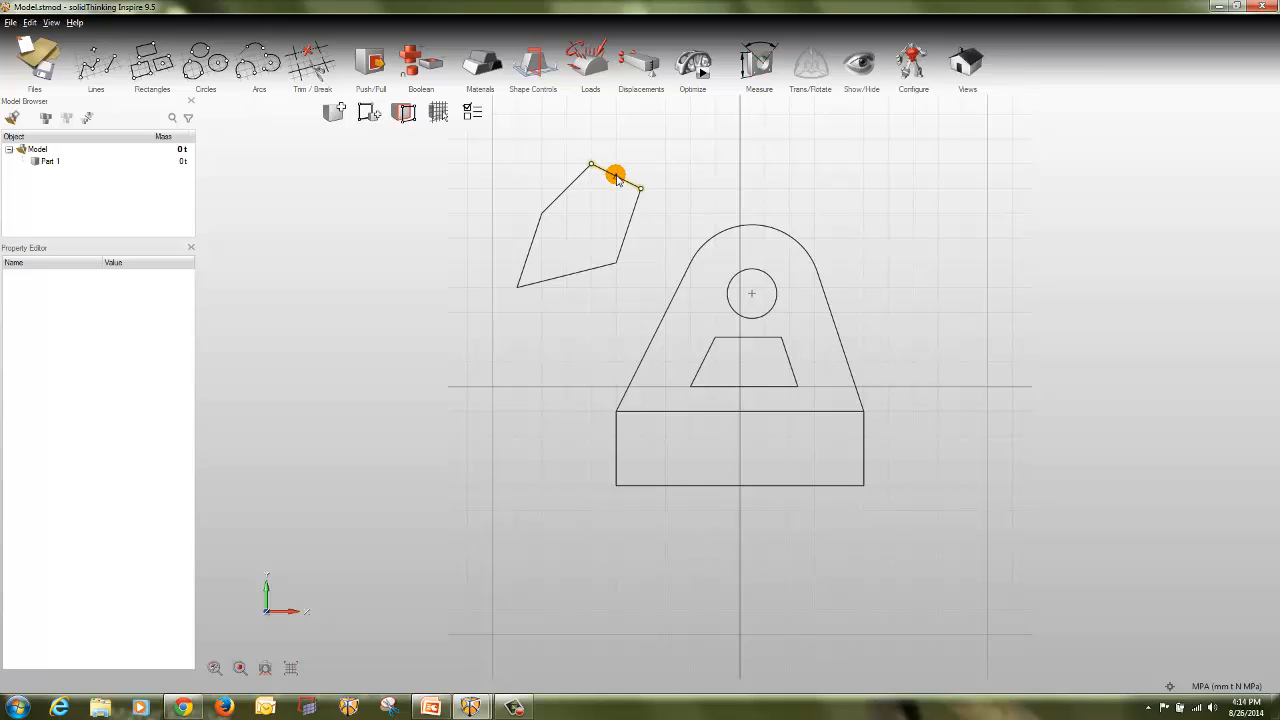
- Release the fixed constraint on the polygon's upper-right edge and shift the top vertex slightly
right_click(617, 178)
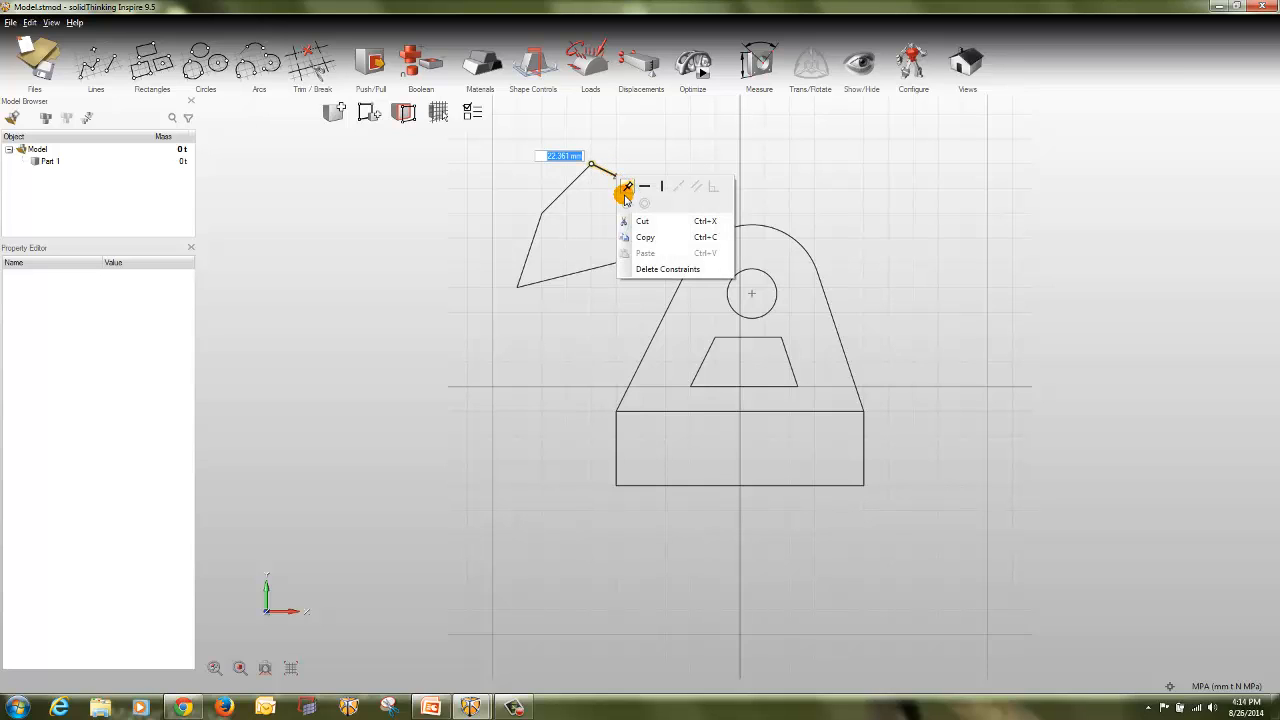
left_click(351, 190)
right_click_drag(412, 190, 583, 171)
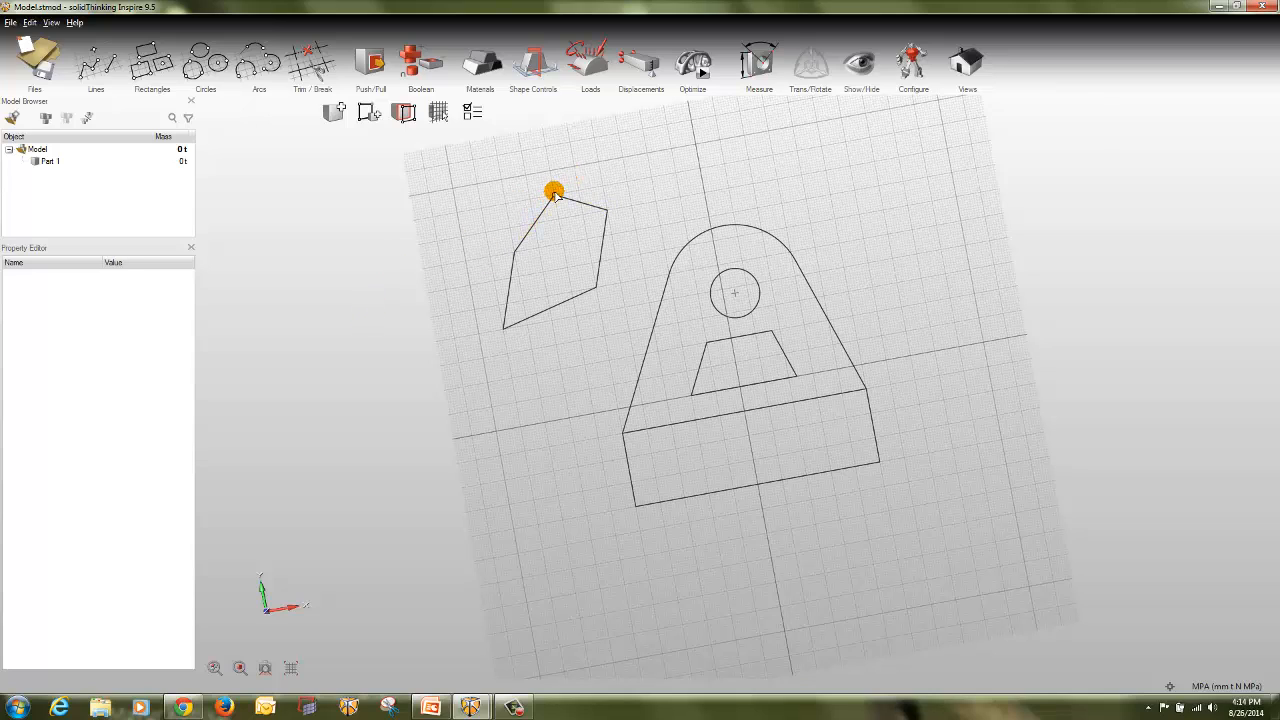
mouse_move(556, 194)
left_mouse_down()
mouse_move(569, 166)
mouse_move(583, 191)
mouse_move(486, 206)
mouse_move(550, 190)
mouse_move(553, 232)
mouse_move(543, 195)
left_mouse_up()
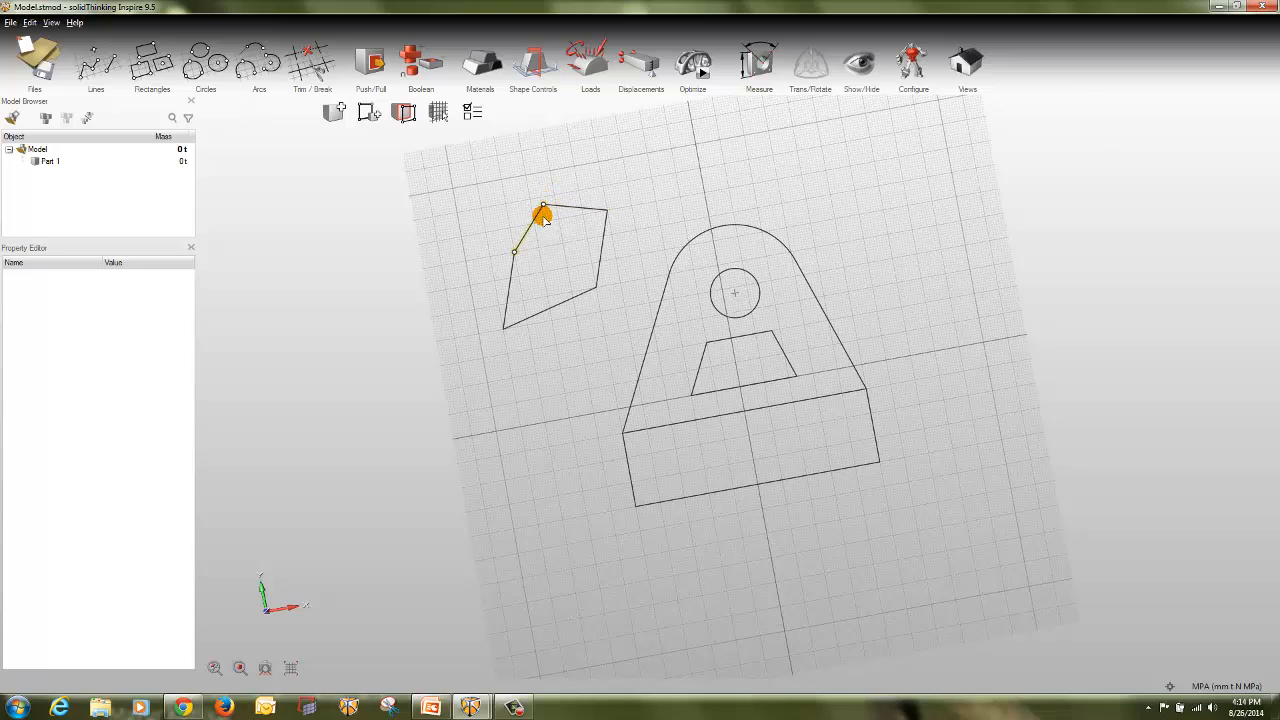
- Constrain the polygon's upper-left edge as horizontal, and switch that same edge to a vertical constraint
right_click(536, 223)
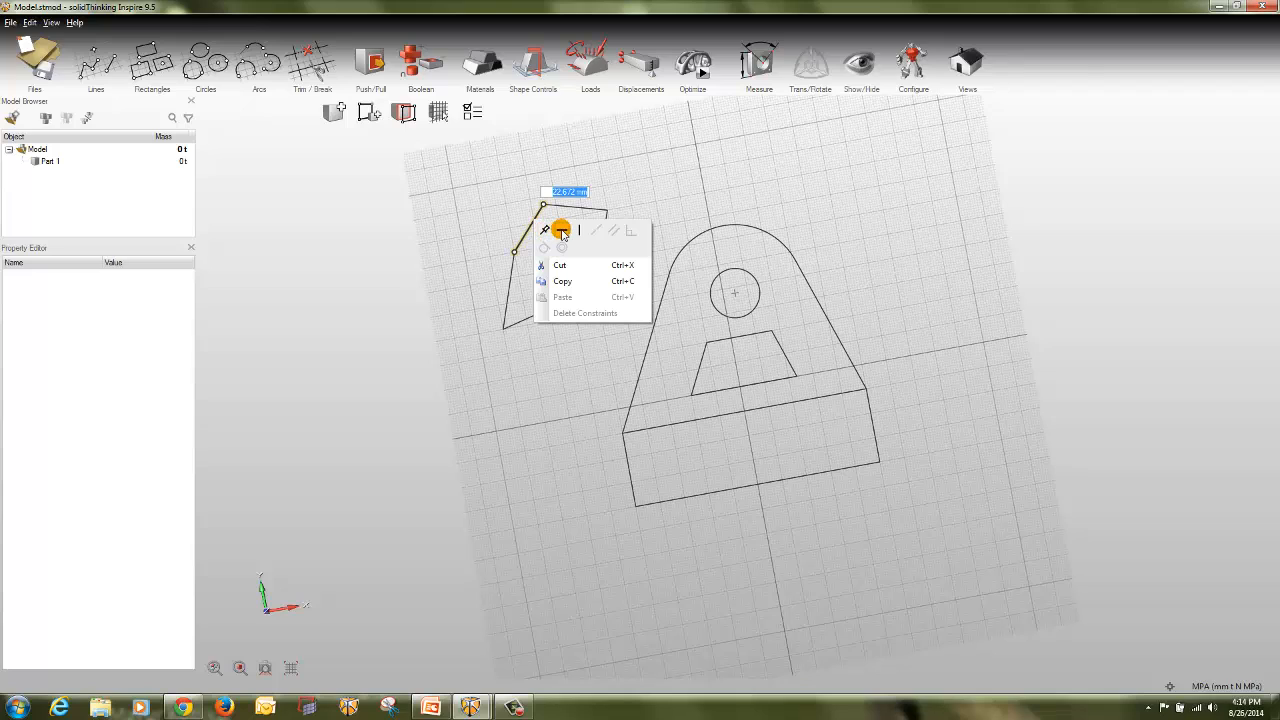
left_click(562, 234)
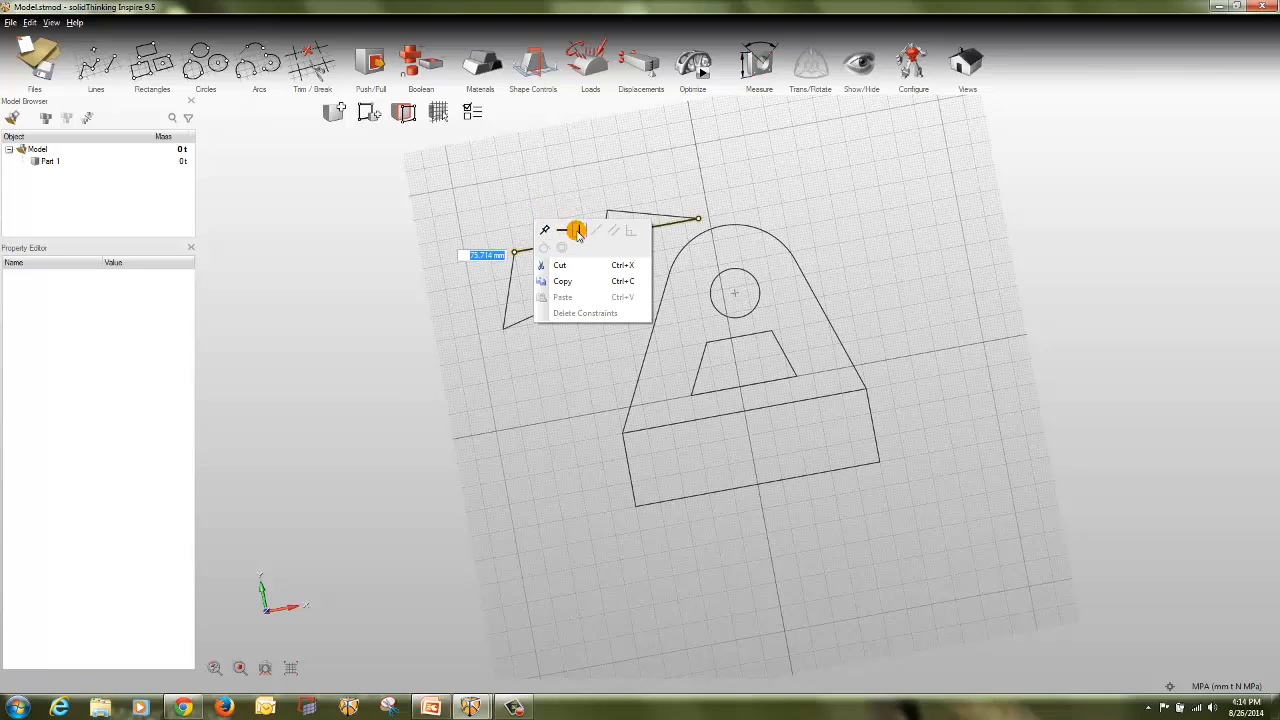
left_click(578, 232)
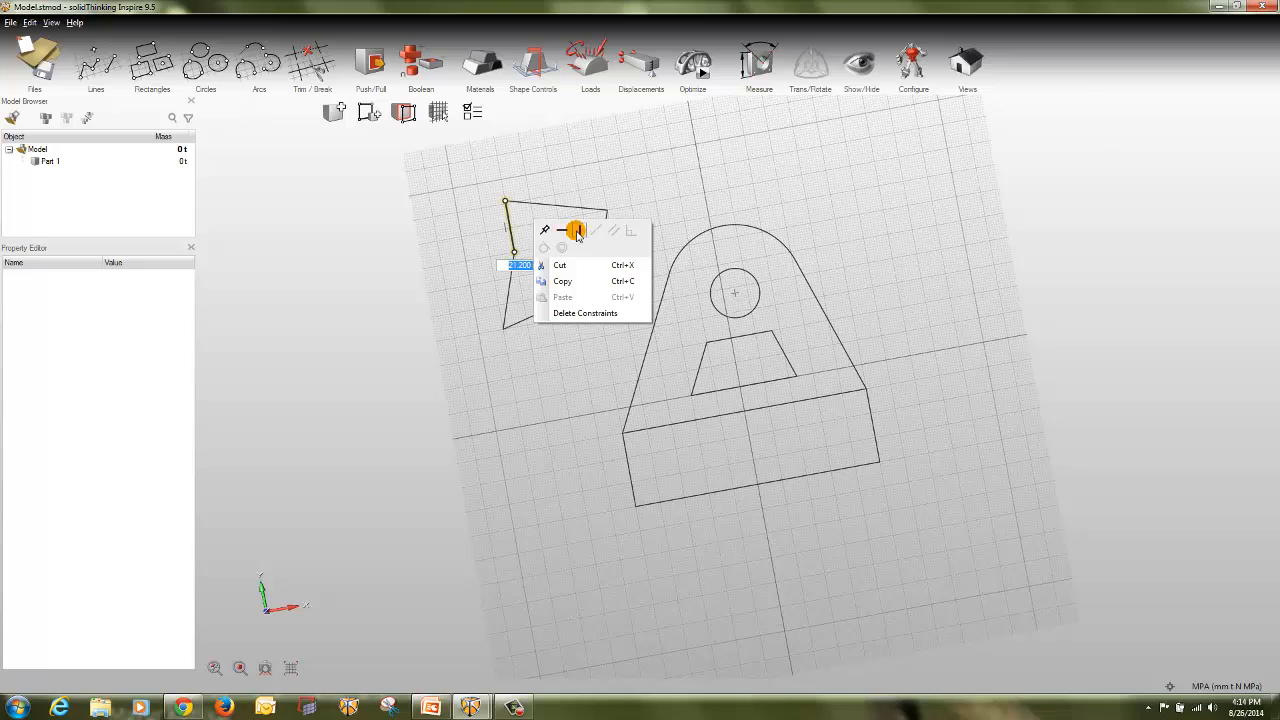
left_click(355, 280)
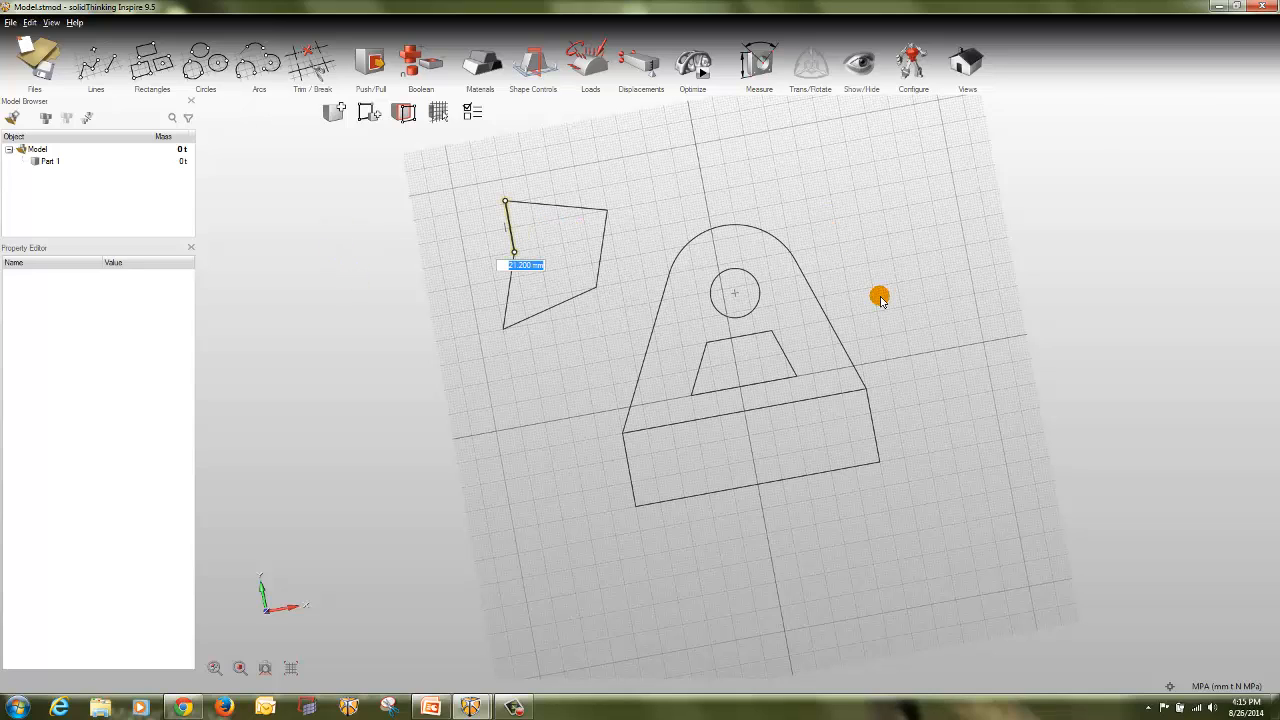
left_click(1128, 223)
- Draw a line about 26 mm long between the hole and the bracket's top arc
middle_click_drag(1125, 492, 1096, 529)
left_click(96, 66)
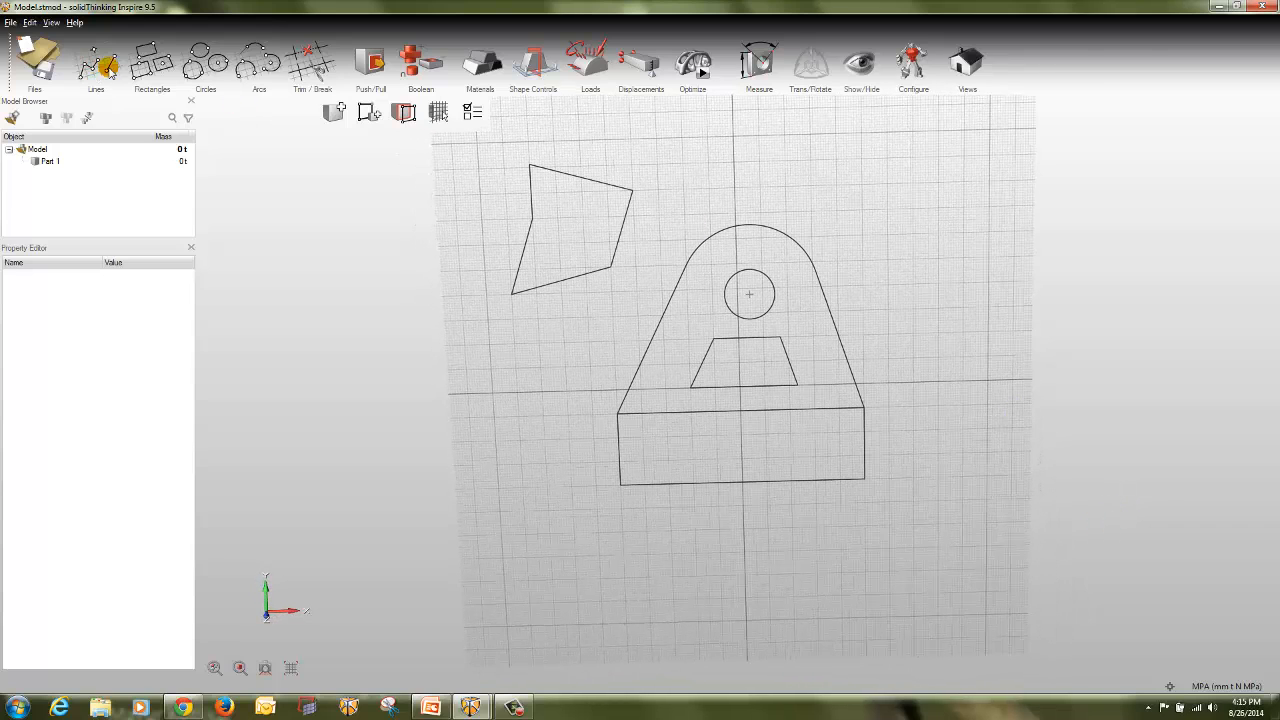
left_click(710, 265)
left_click(776, 258)
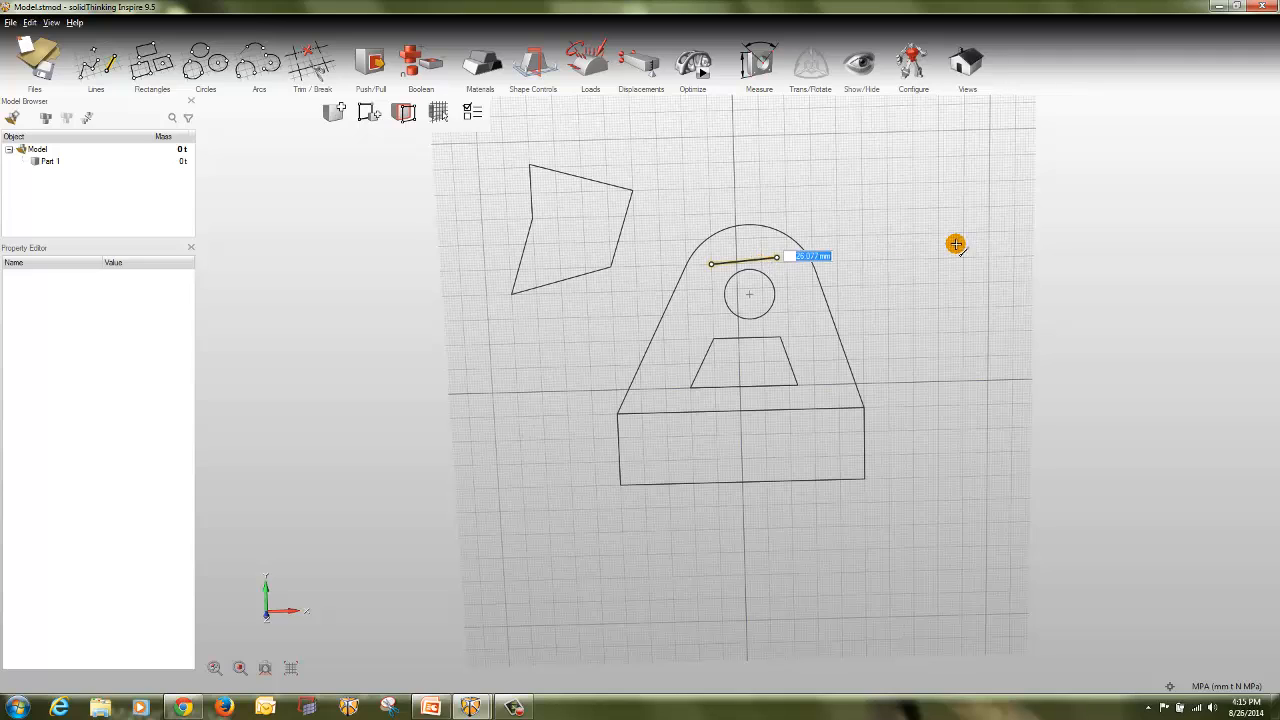
middle_click_drag(956, 245, 944, 260)
key("Escape")
left_click(765, 261)
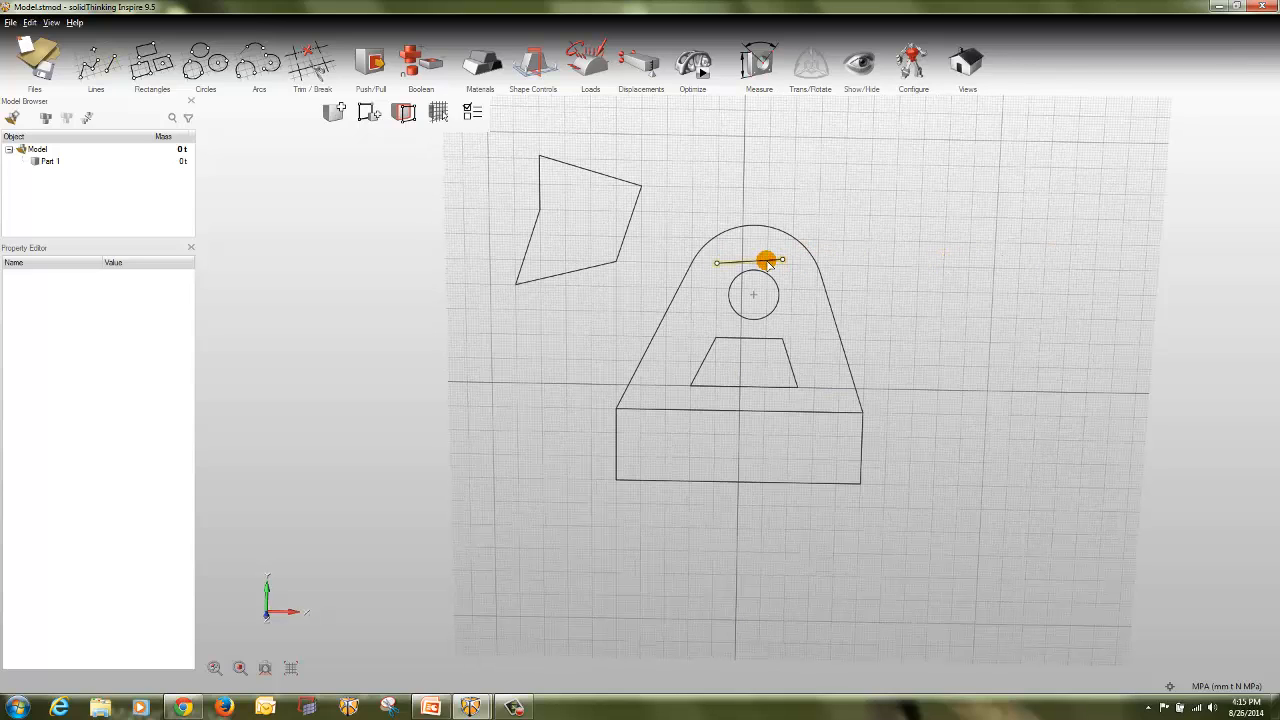
left_click(761, 273, "ctrl")
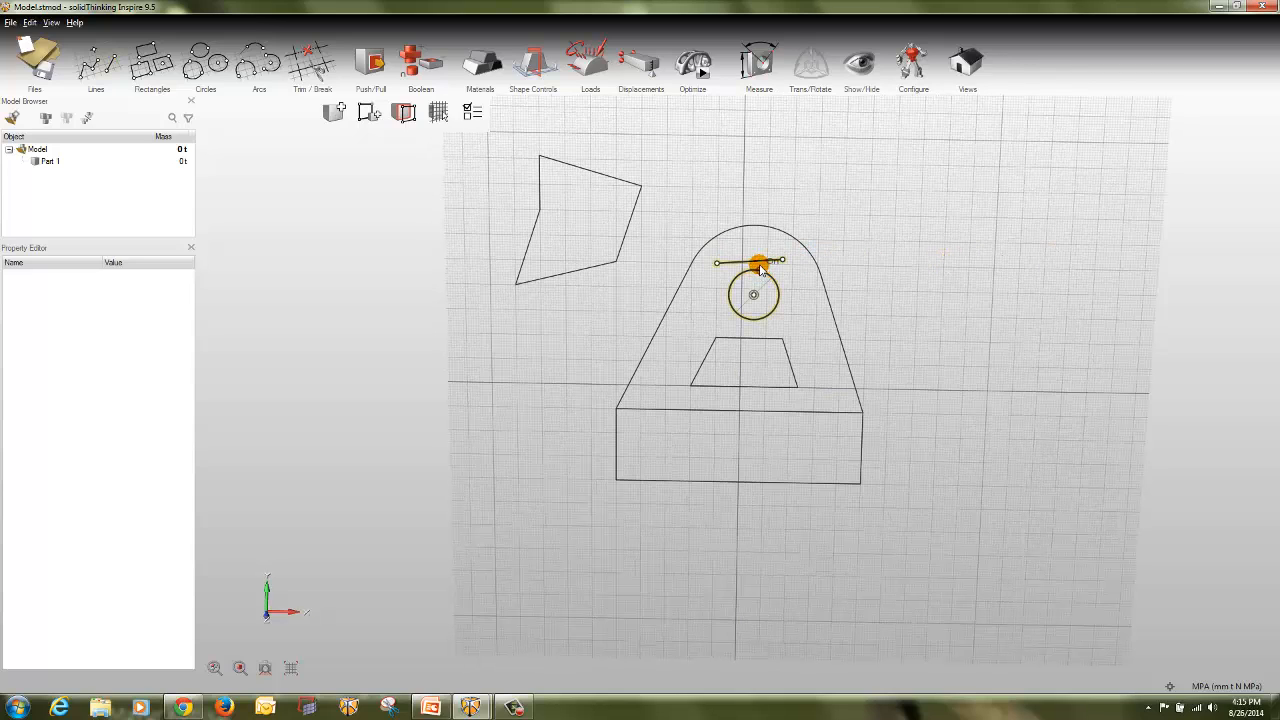
right_click(761, 267)
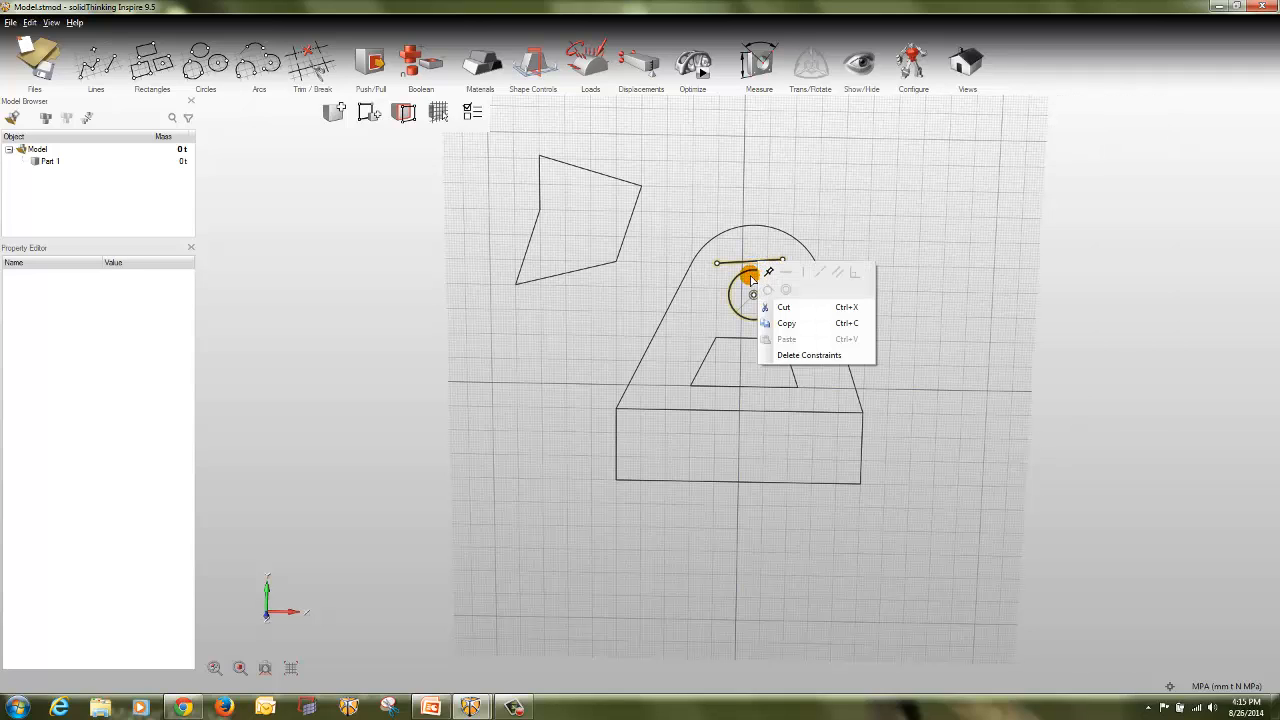
key("Escape")
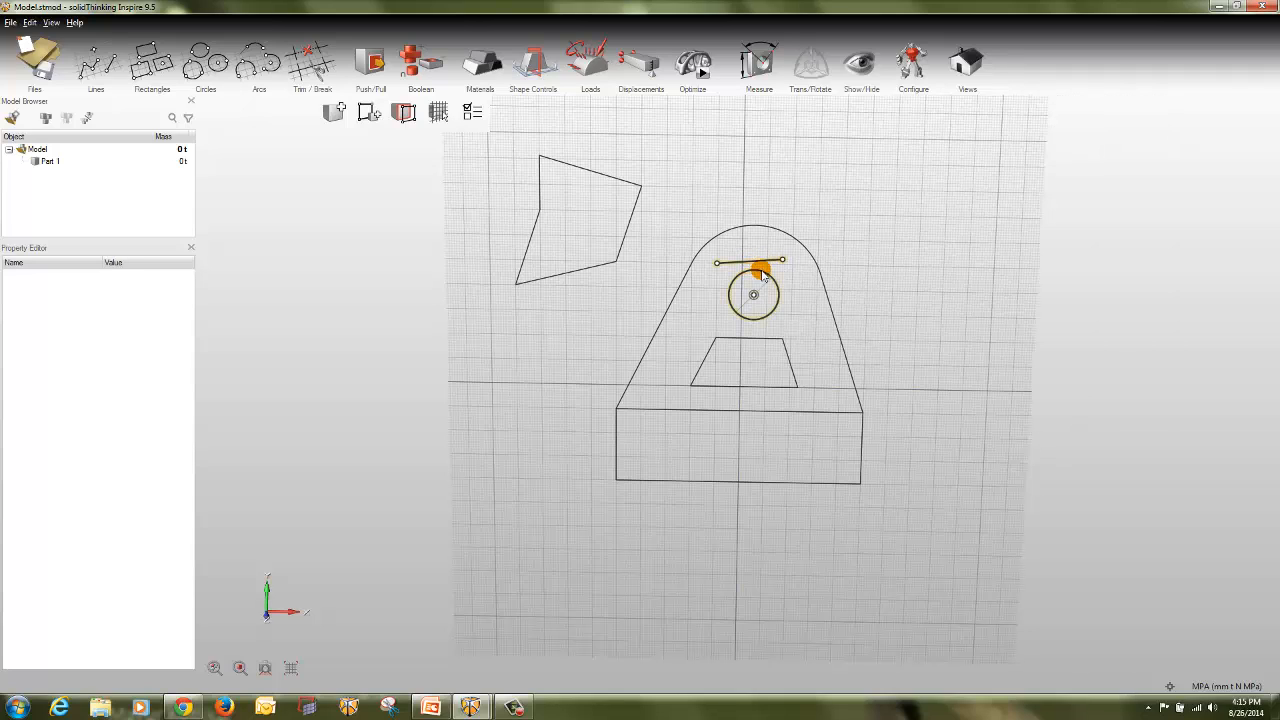
right_click(760, 272)
key("Escape")
- Make the short line above the hole tangent to the bracket's top arc
left_click(757, 262)
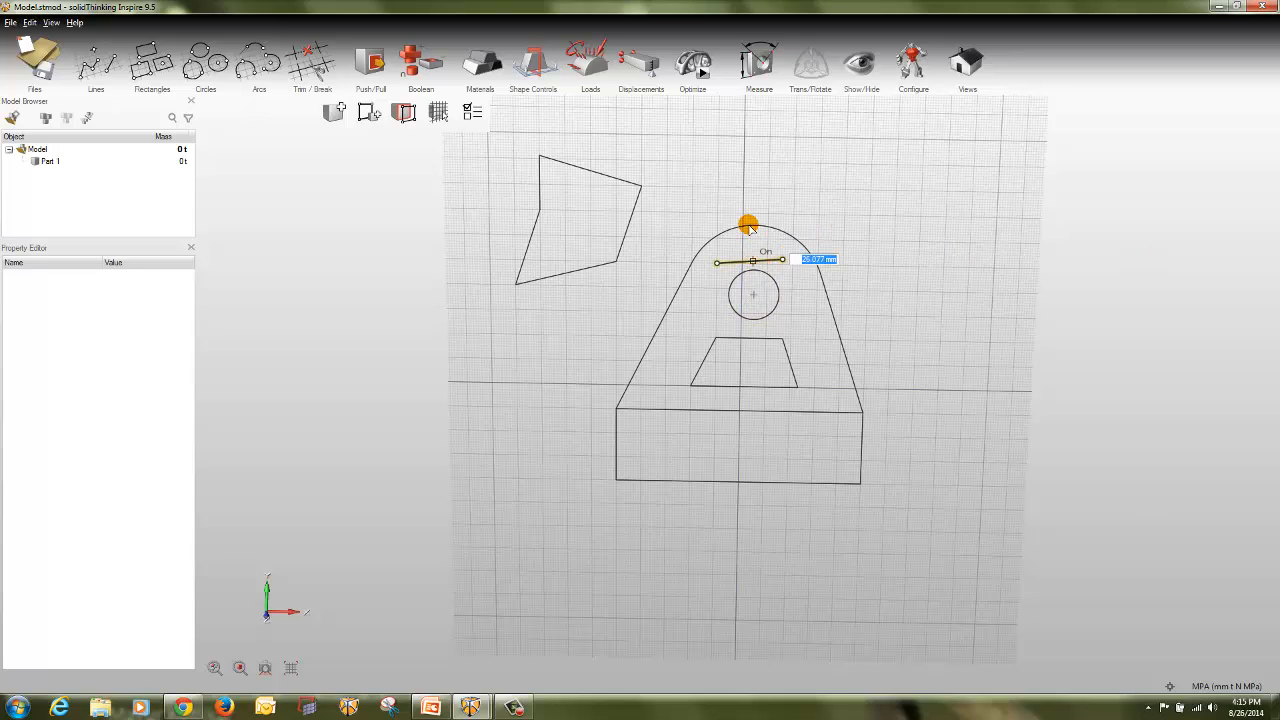
left_click(757, 228, "ctrl")
right_click(760, 230)
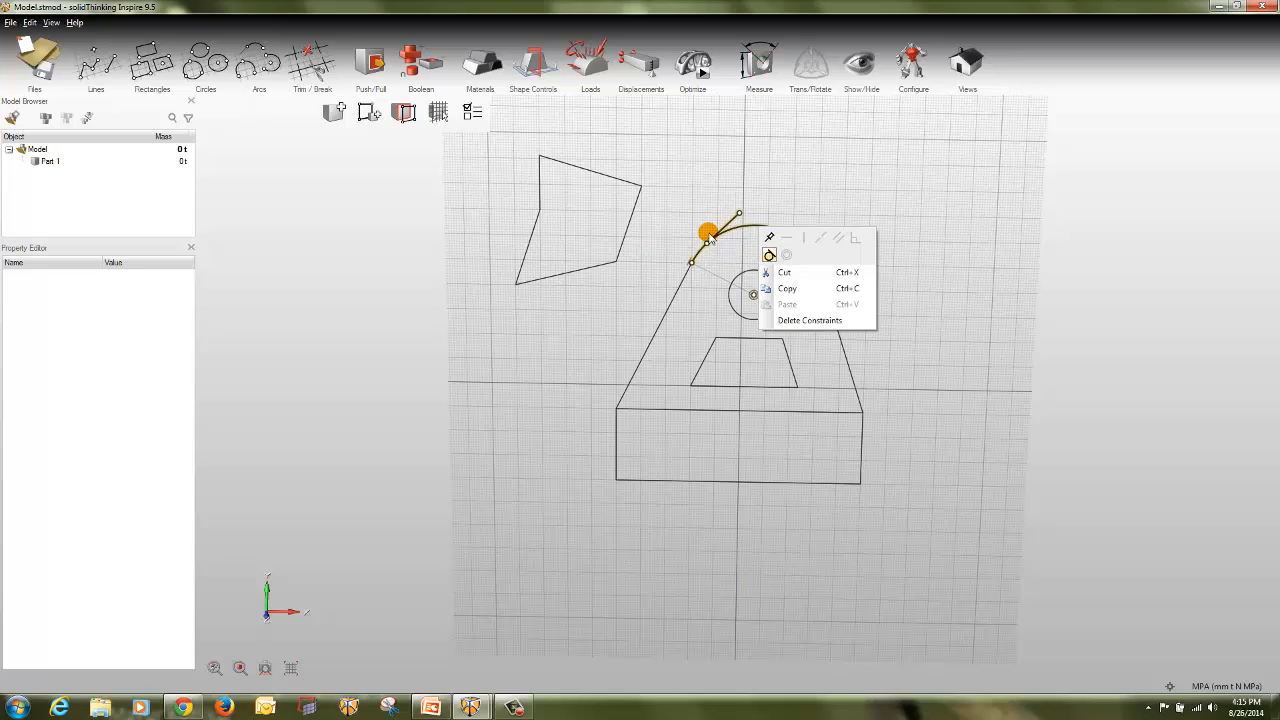
left_click(1124, 270)
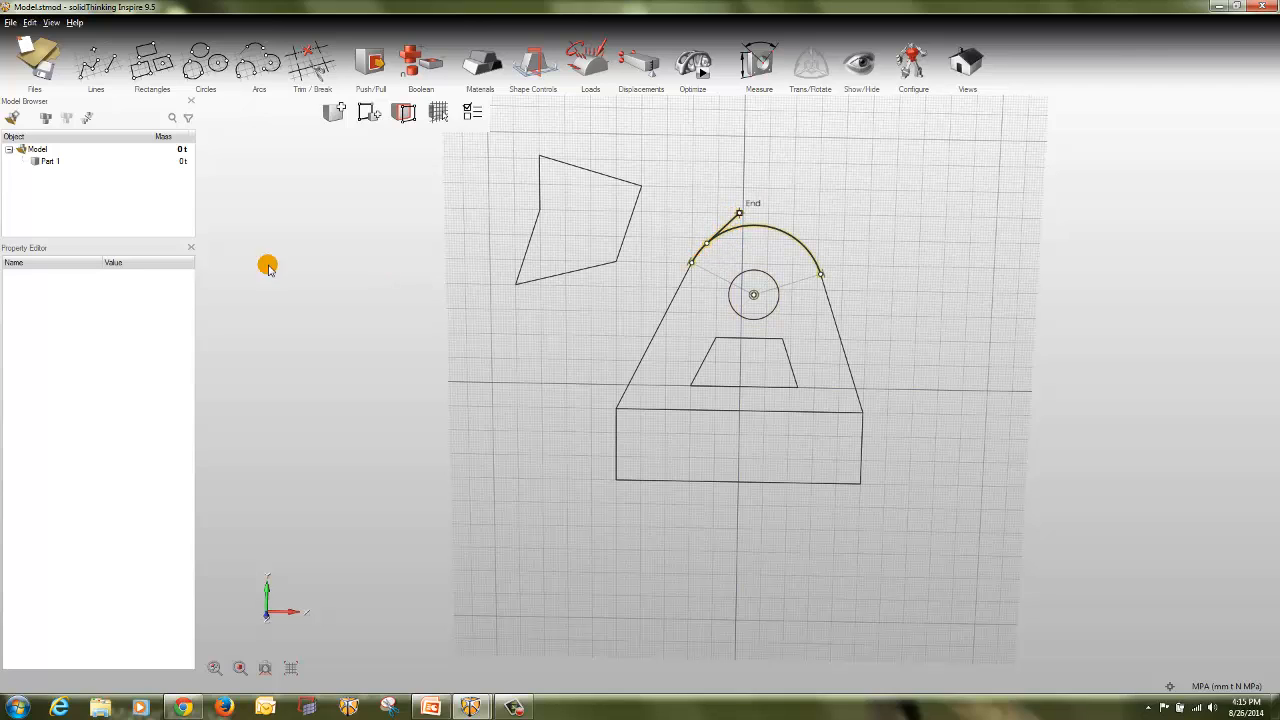
left_click(367, 270)
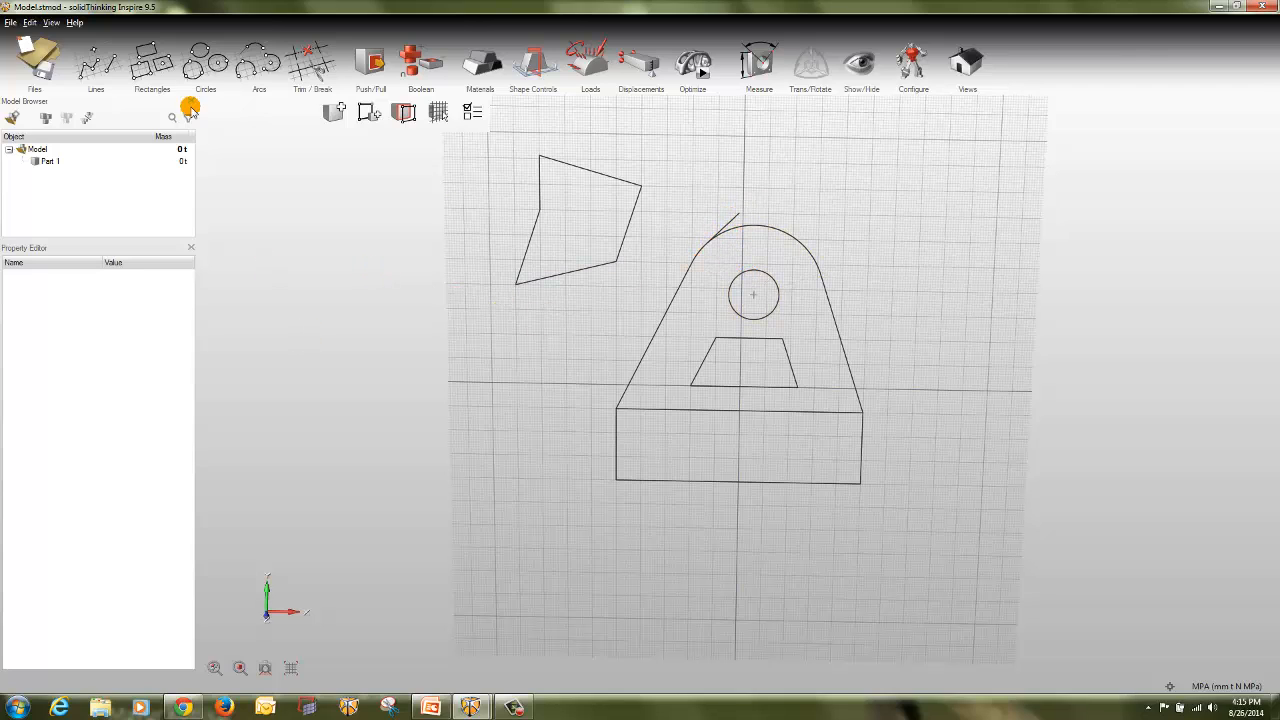
- Draw two overlapping circles about 28 mm and 24 mm in diameter at the upper right of the bracket
left_click(193, 73)
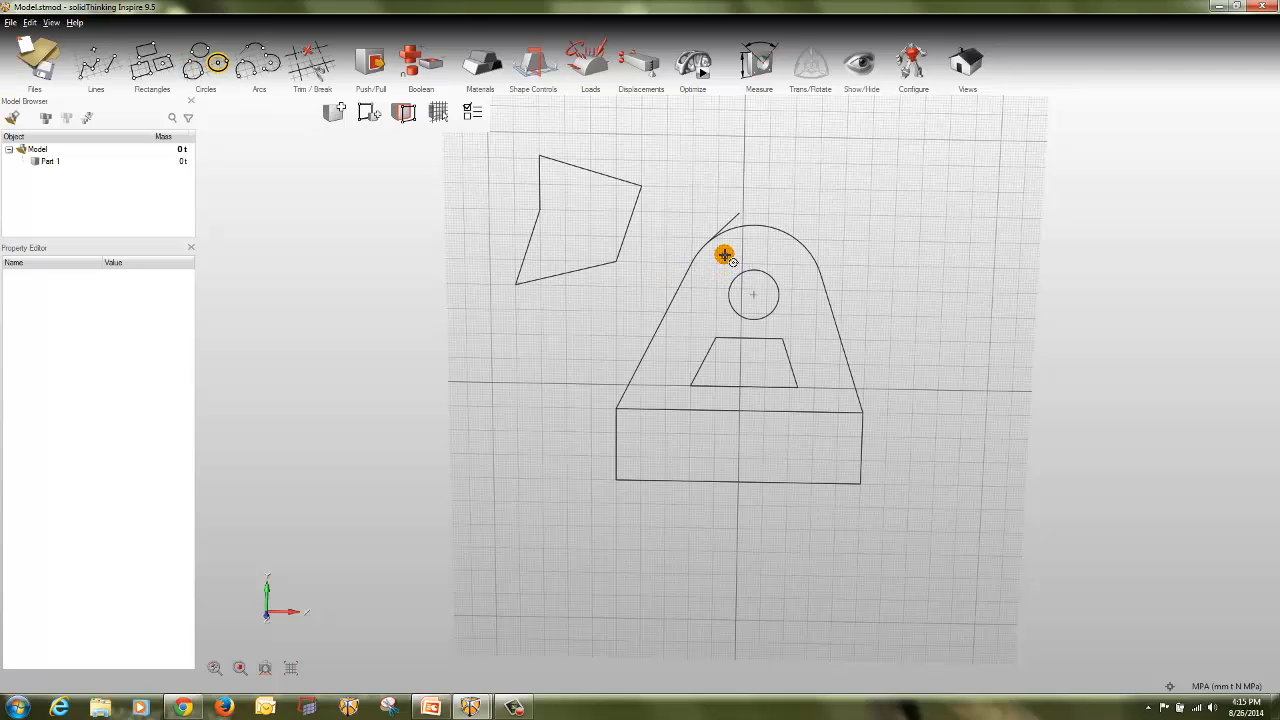
left_click(900, 195)
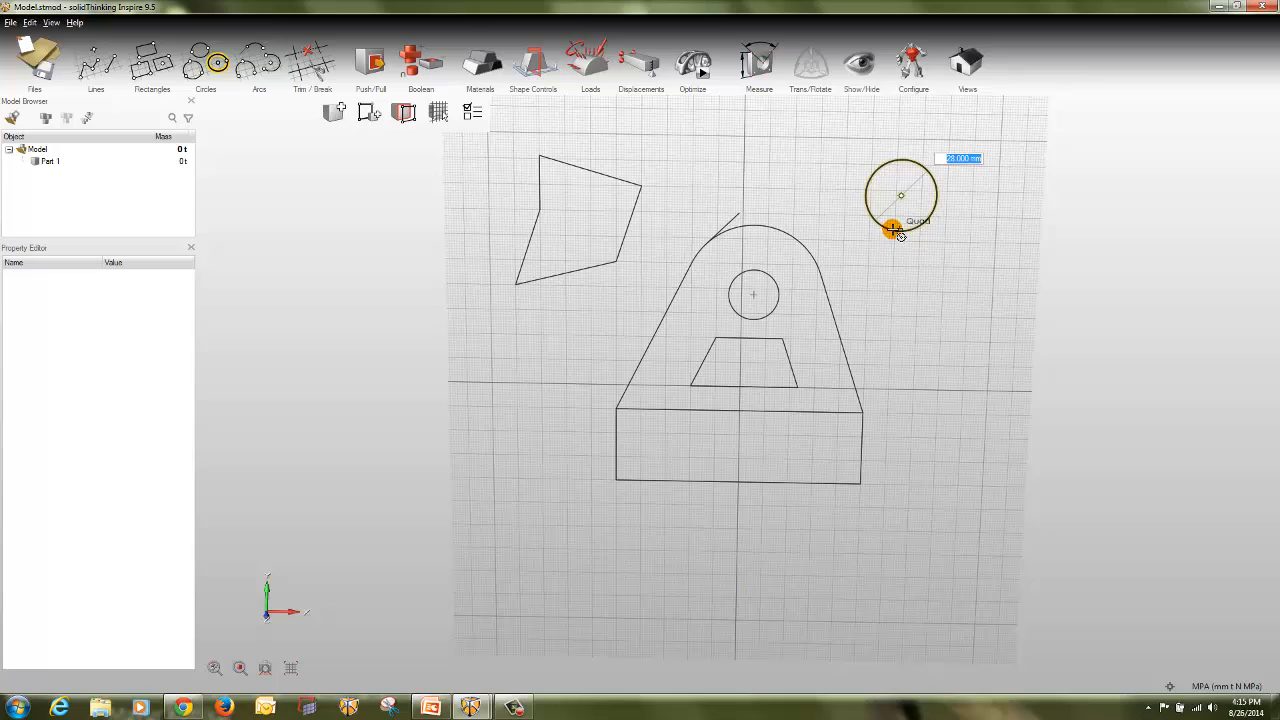
left_click(900, 231)
left_click(900, 231)
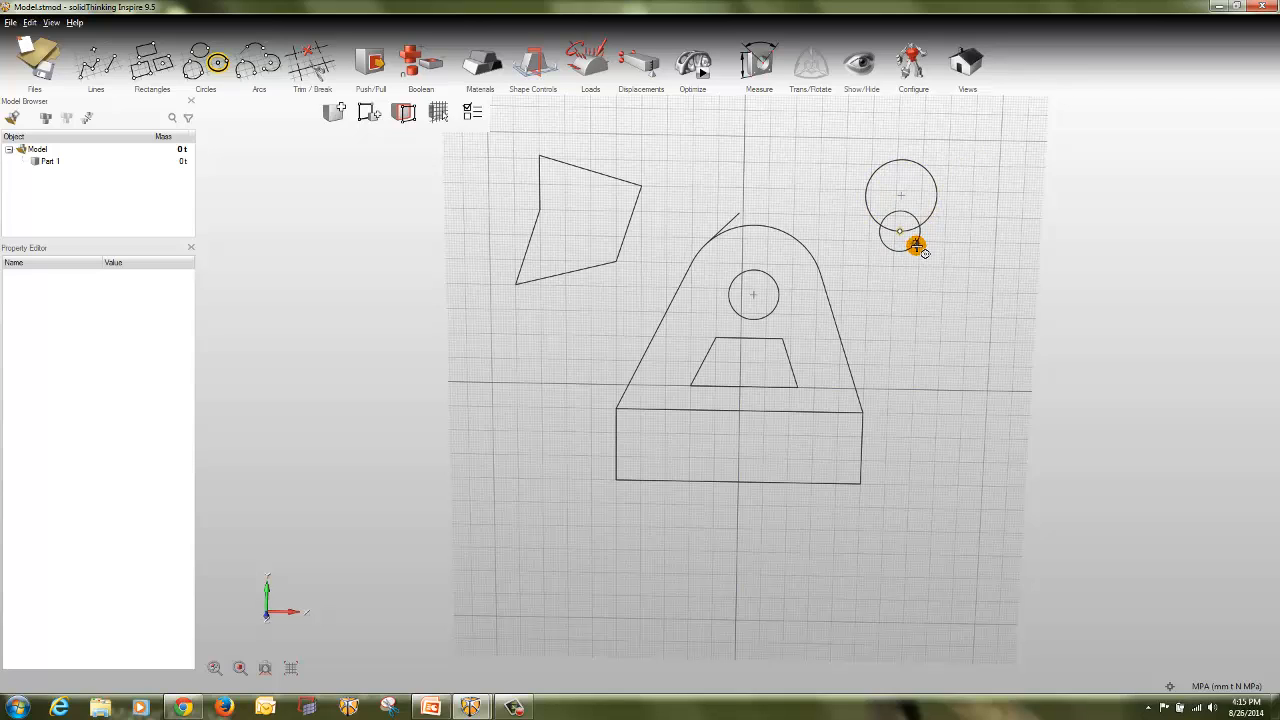
left_click(920, 254)
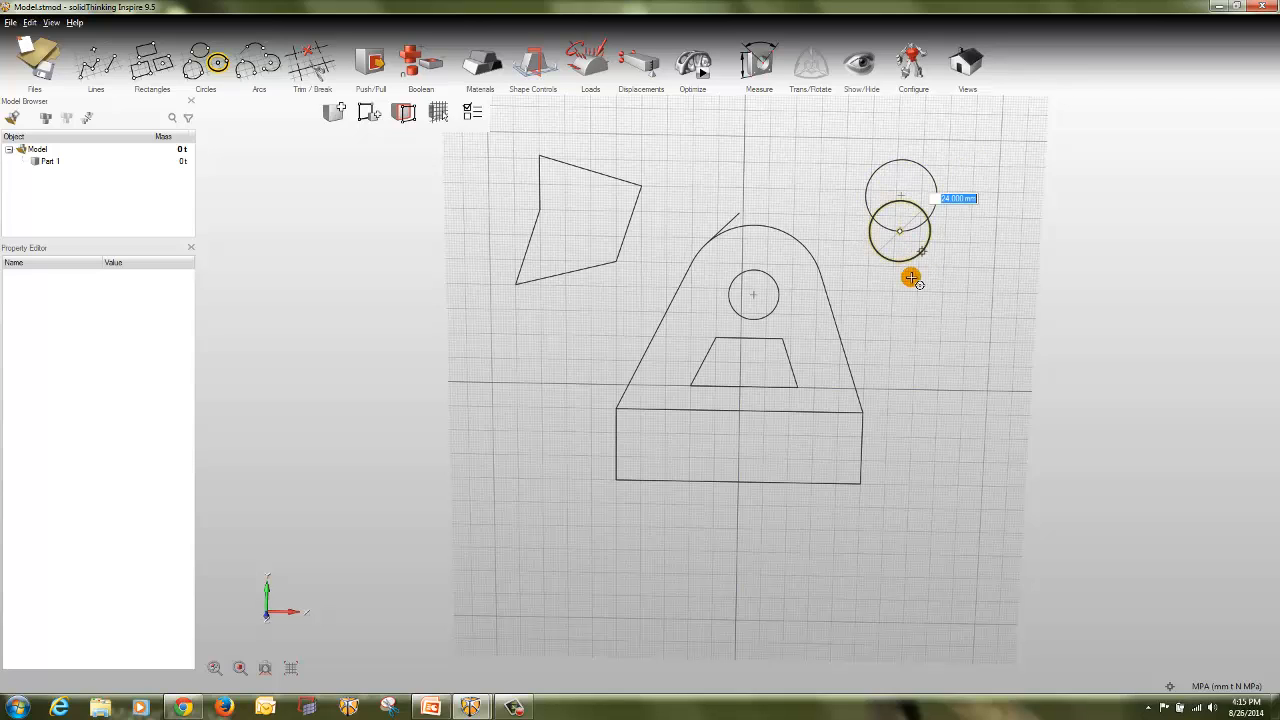
- Make the two overlapping circles concentric
left_click(937, 187)
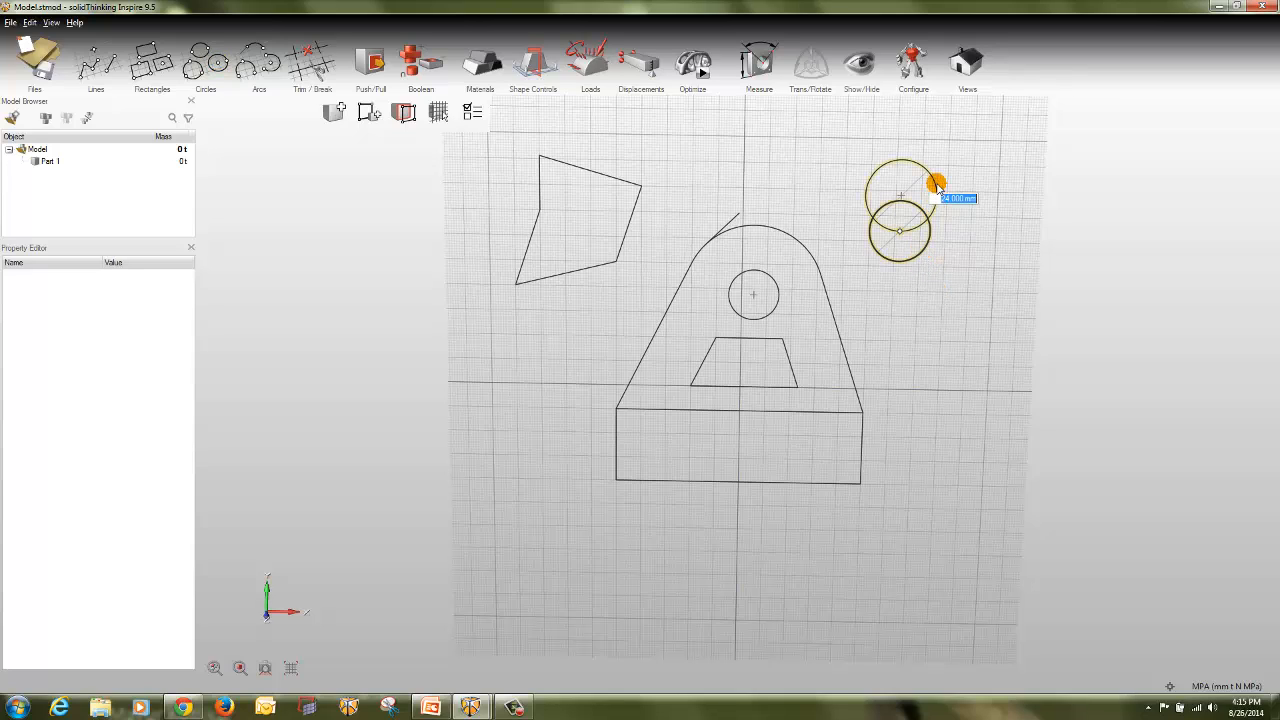
left_click(934, 183)
right_click(932, 180)
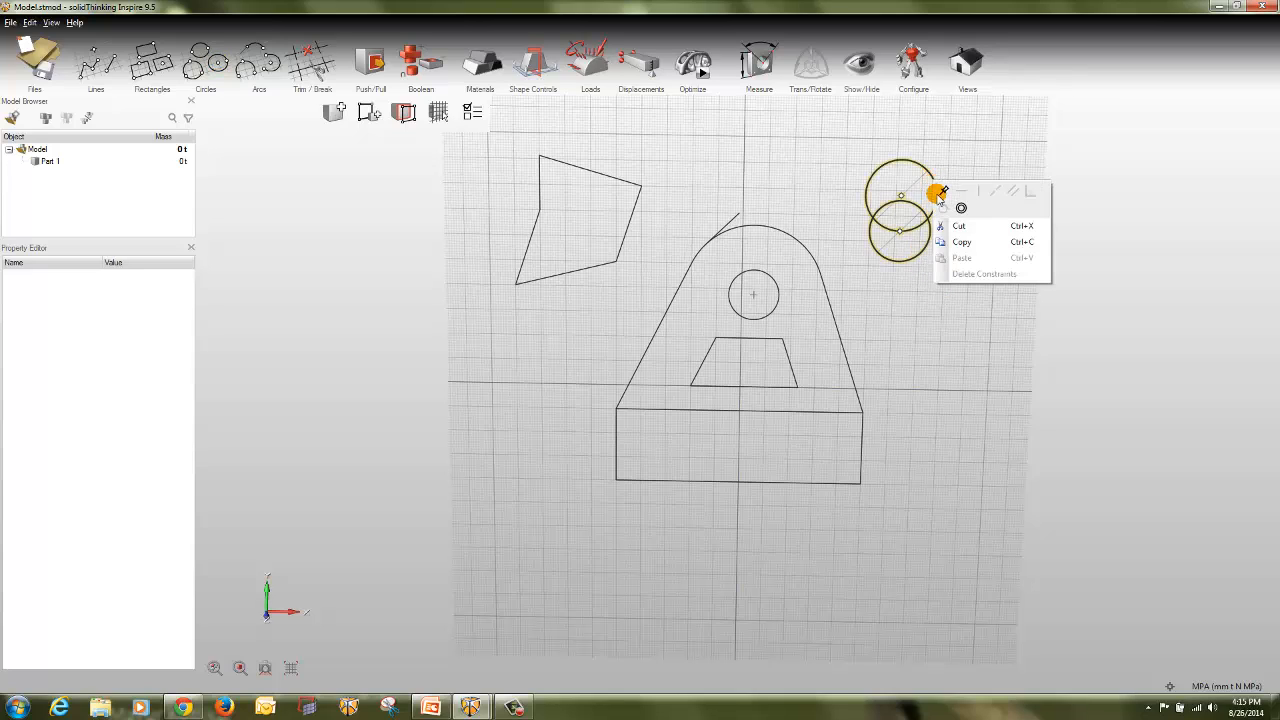
left_click(962, 208)
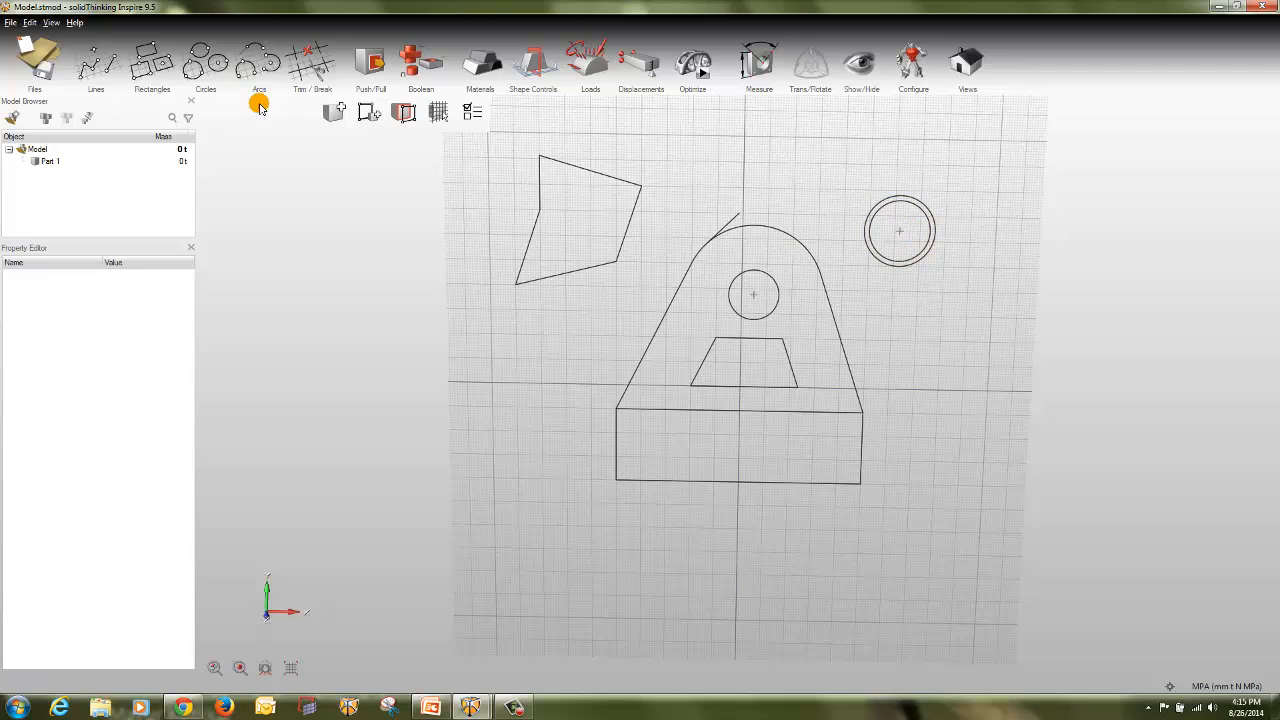
- Draw two separate circles below the concentric pair, the lower one smaller, about 12 mm in diameter
left_click(220, 63)
left_click(946, 307)
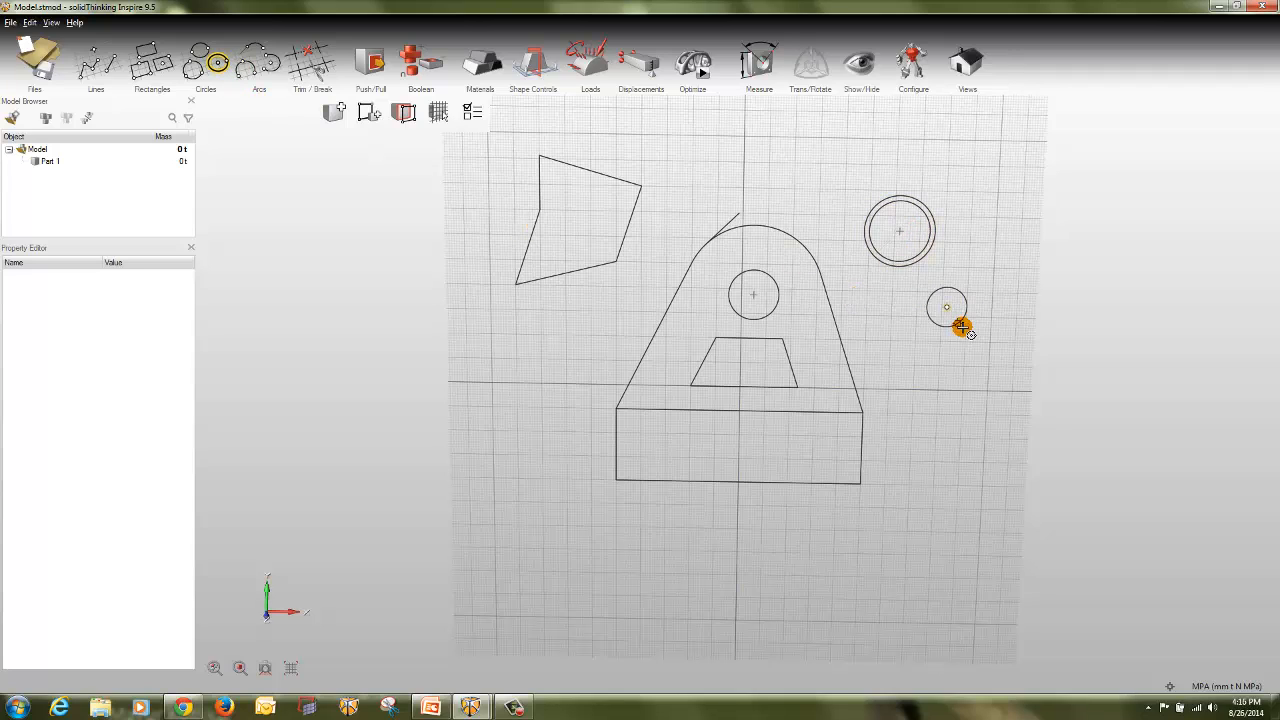
left_click(970, 331)
left_click(941, 371)
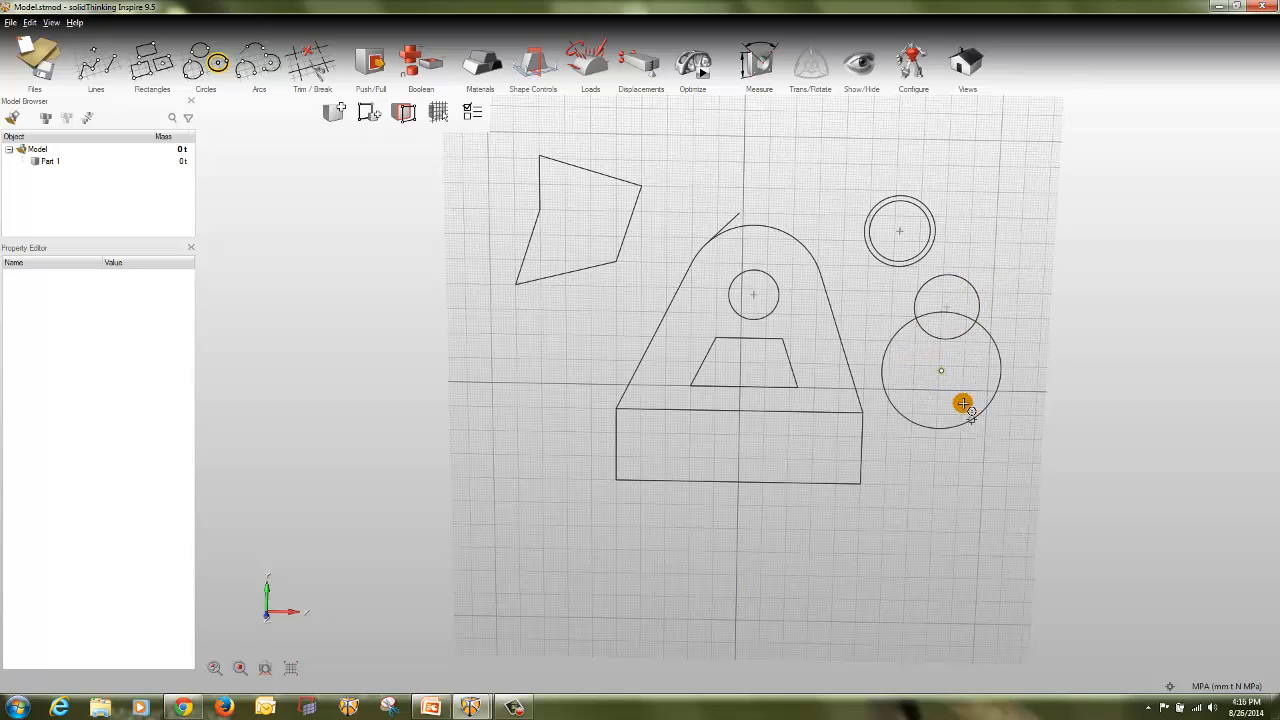
left_click(955, 375)
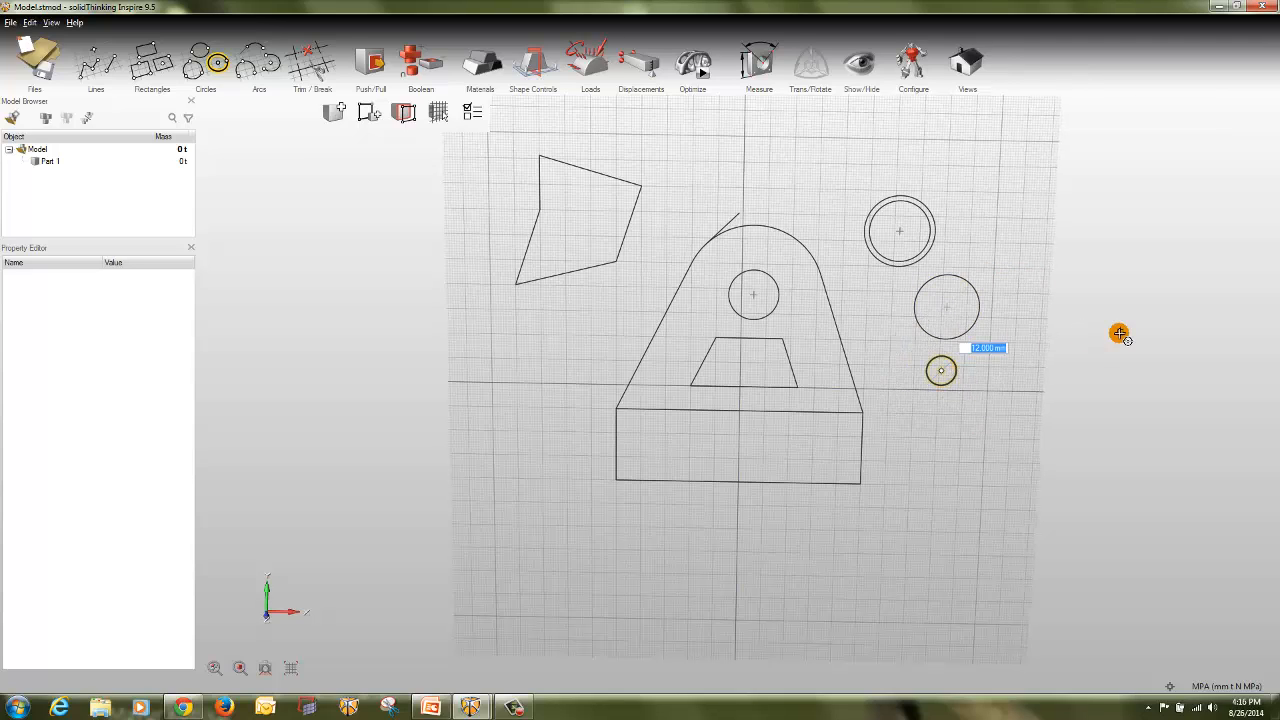
key("Escape")
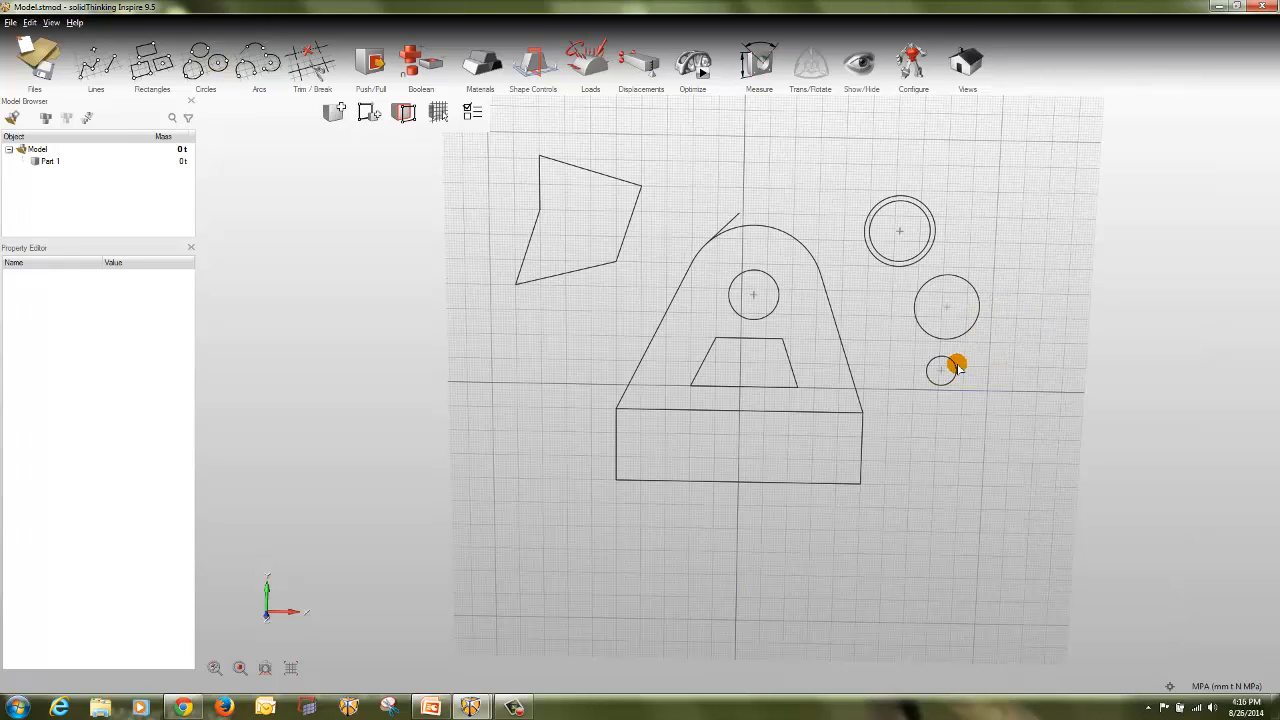
- Make the two lower circles beside the bracket concentric, enlarge both circles and shift the pair slightly up and left
left_click(955, 369)
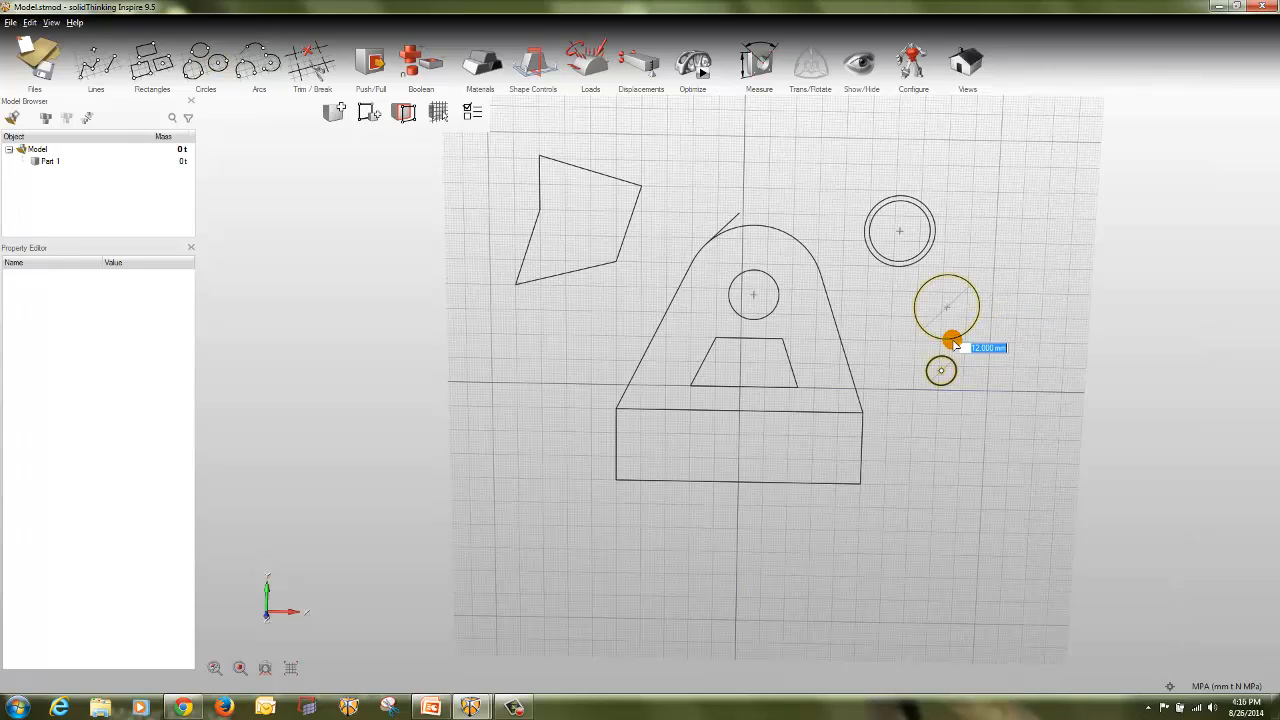
left_click(952, 341, "ctrl")
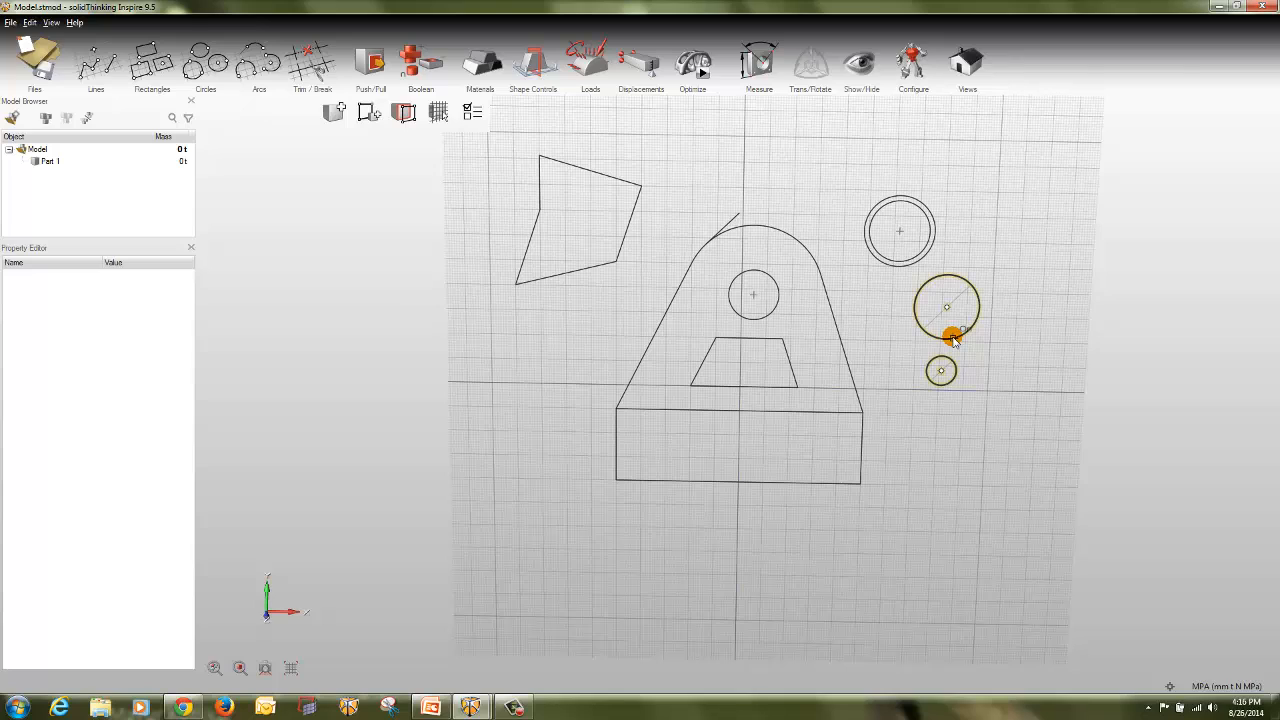
right_click(953, 340)
left_click(983, 366)
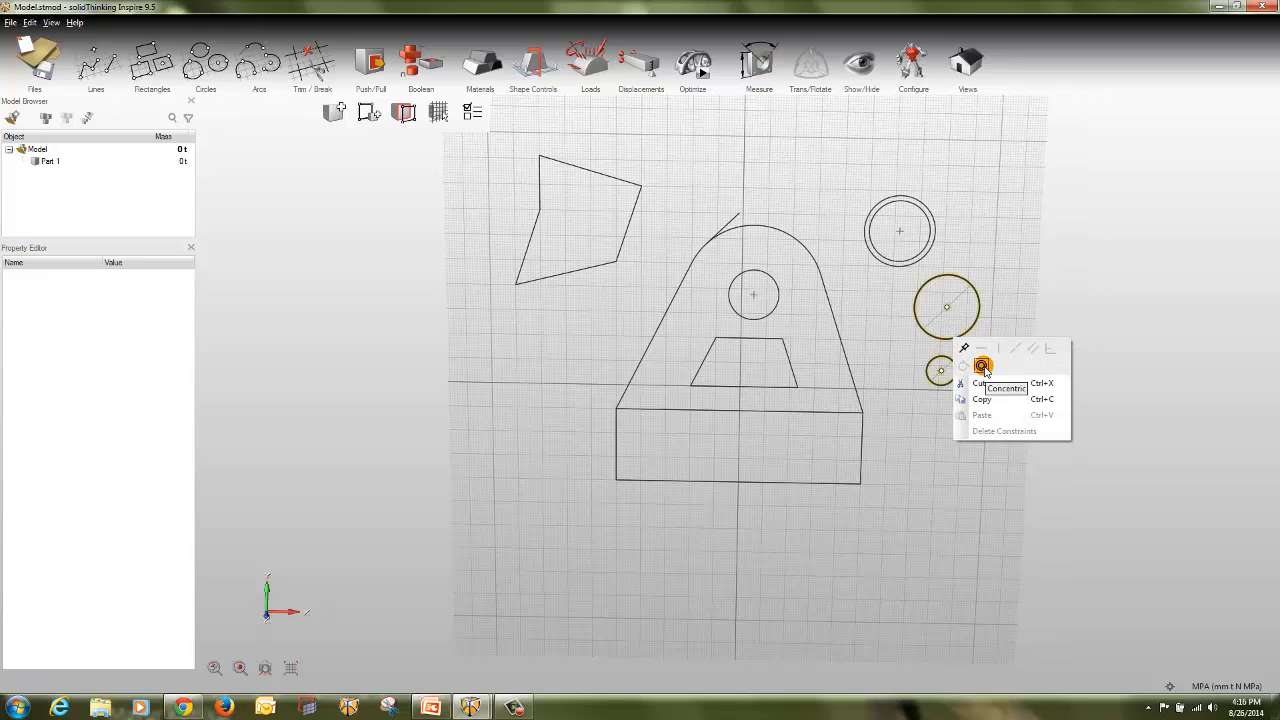
left_click(983, 366)
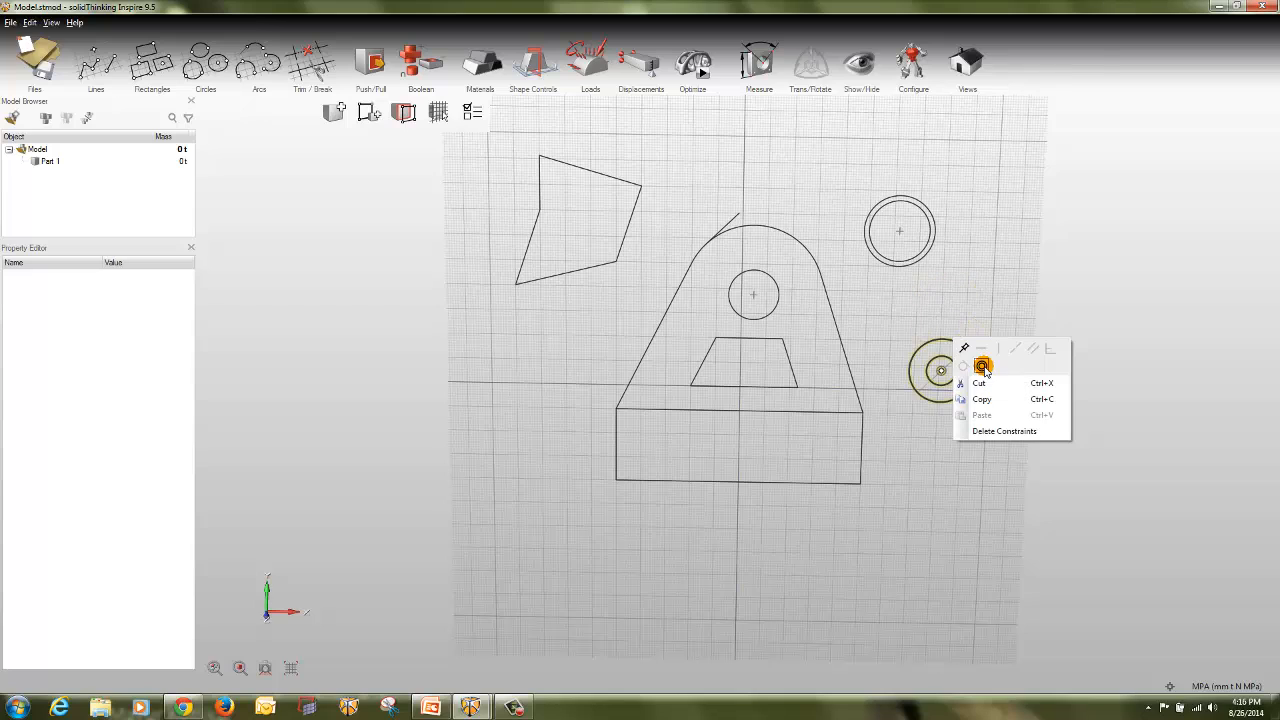
left_click(1157, 374)
left_click_drag(943, 373, 940, 347)
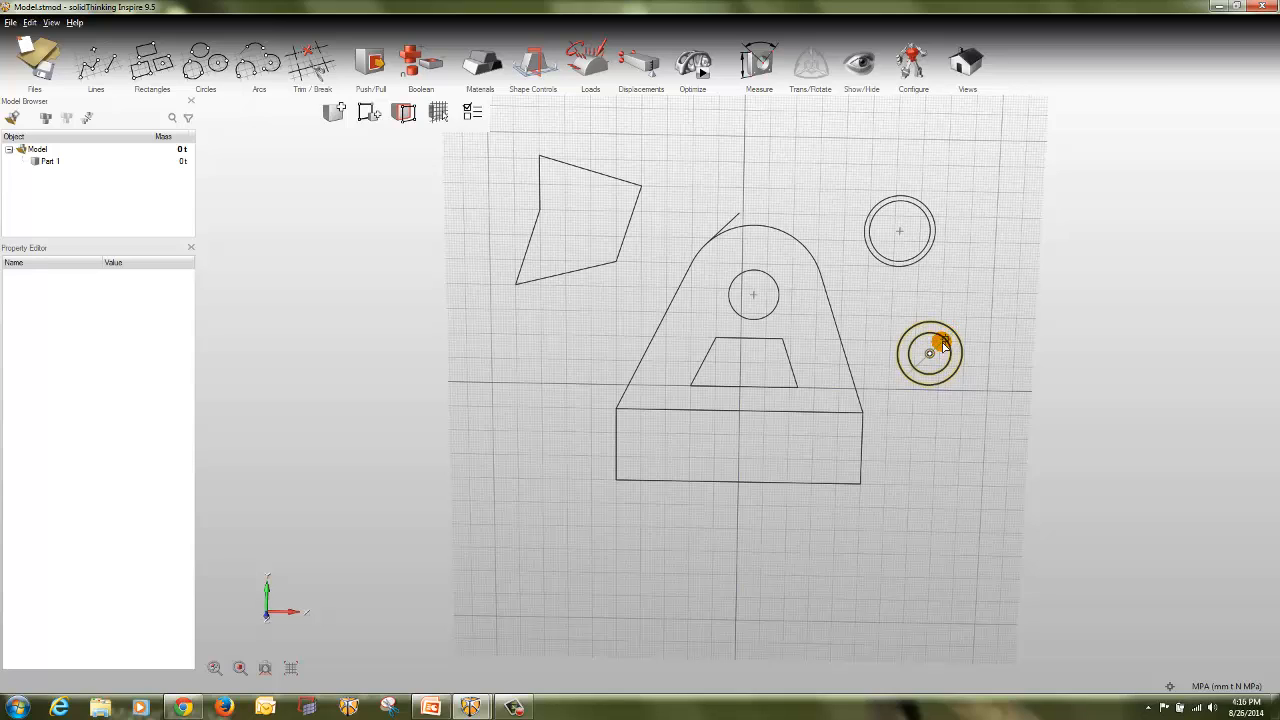
left_click_drag(952, 330, 948, 334)
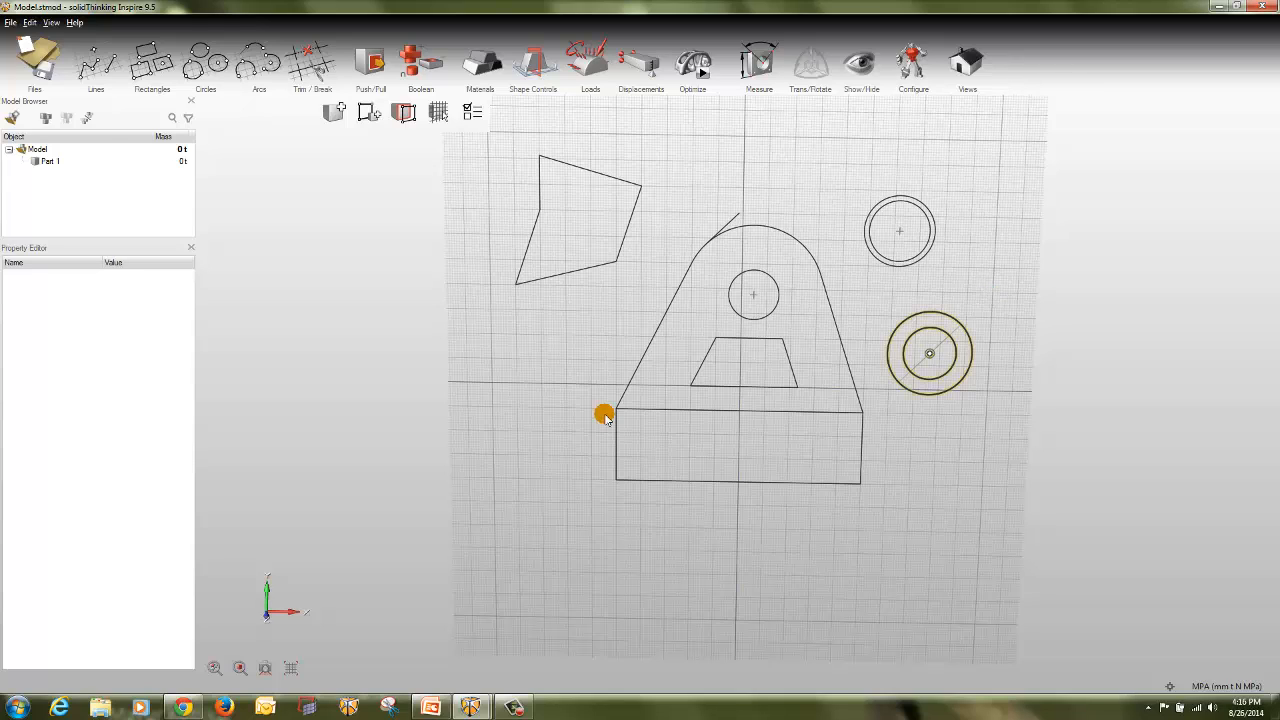
- Draw a vertical line about 42 mm long and a separate slanted line about 40 mm long below the bracket's left side
left_click(111, 63)
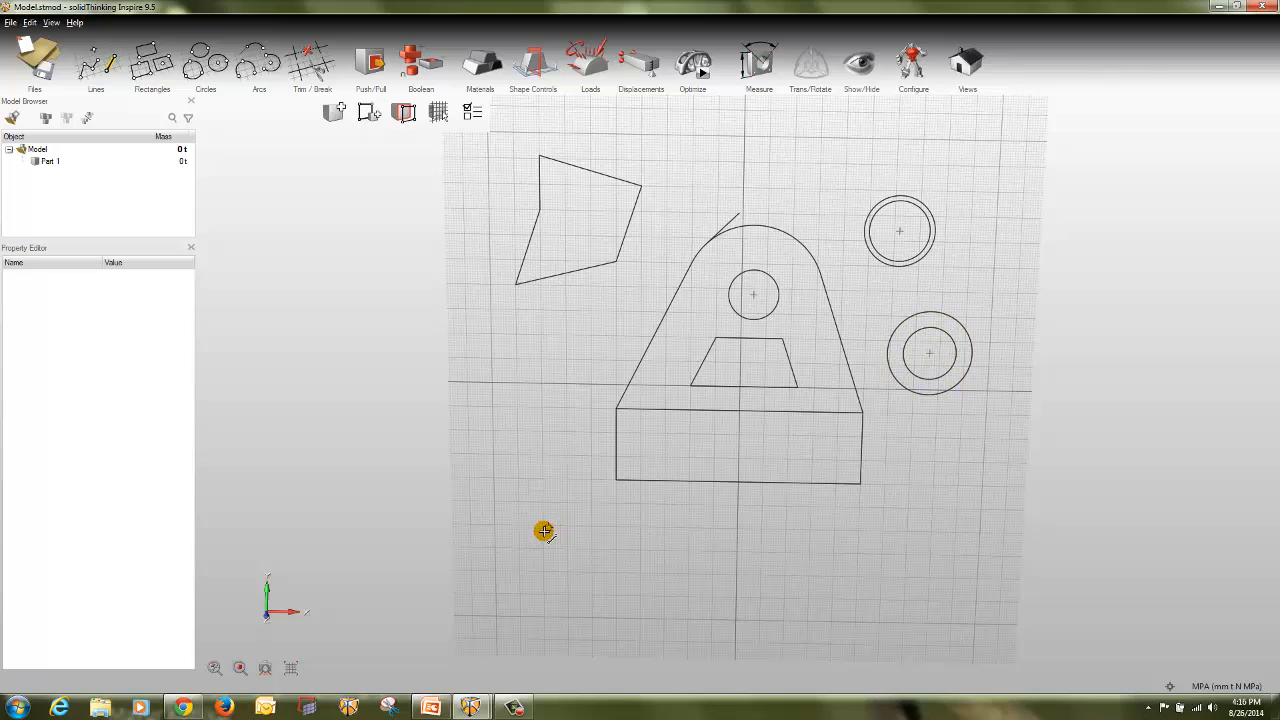
left_click(544, 594)
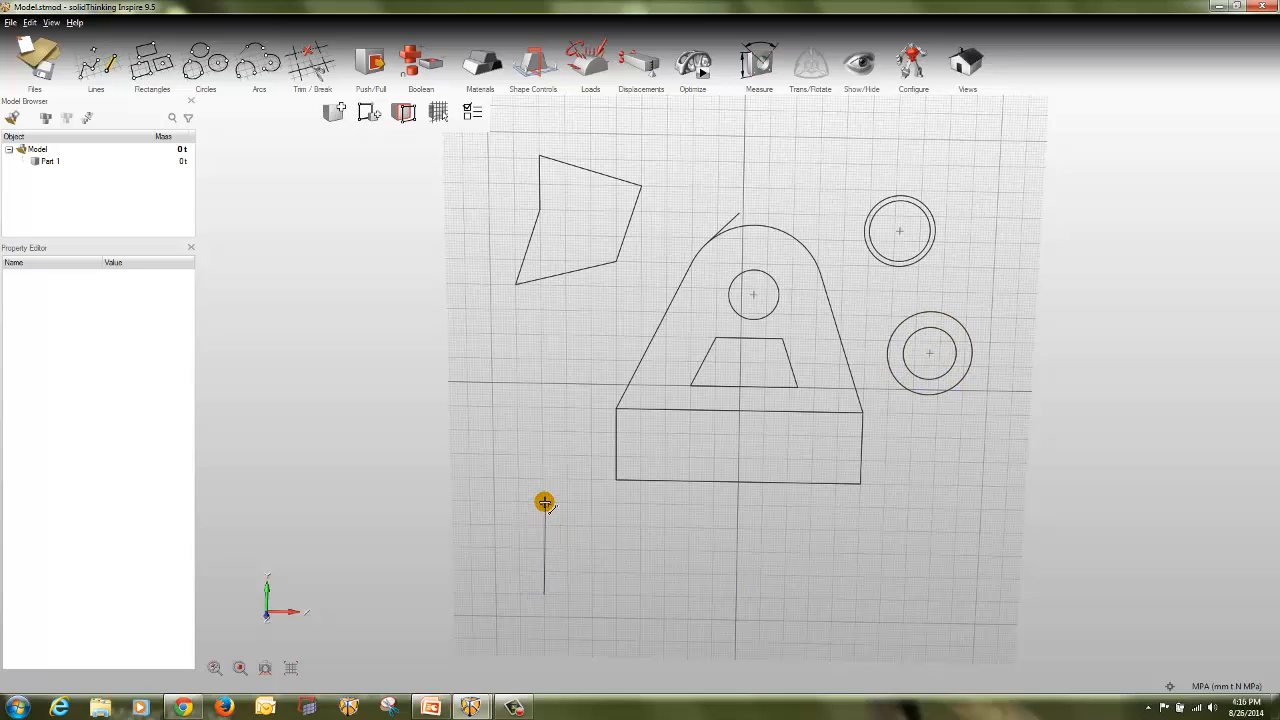
left_click(542, 498)
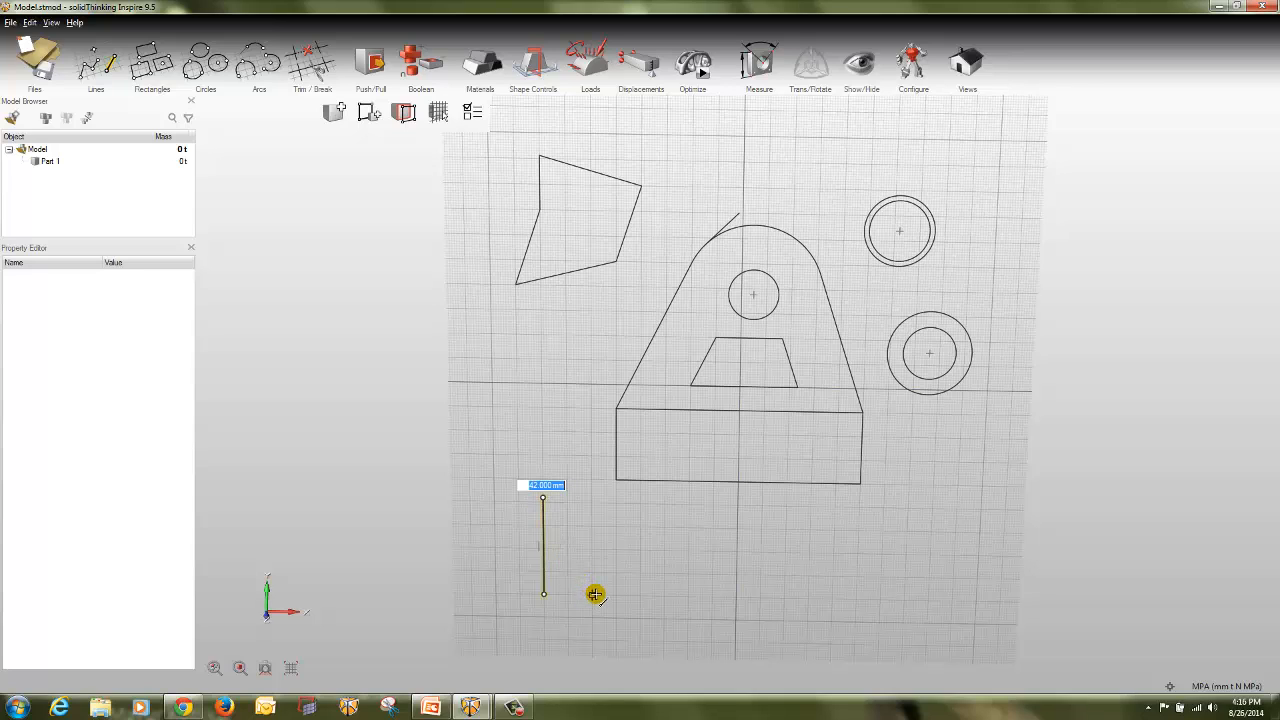
left_click(596, 593)
left_click(633, 509)
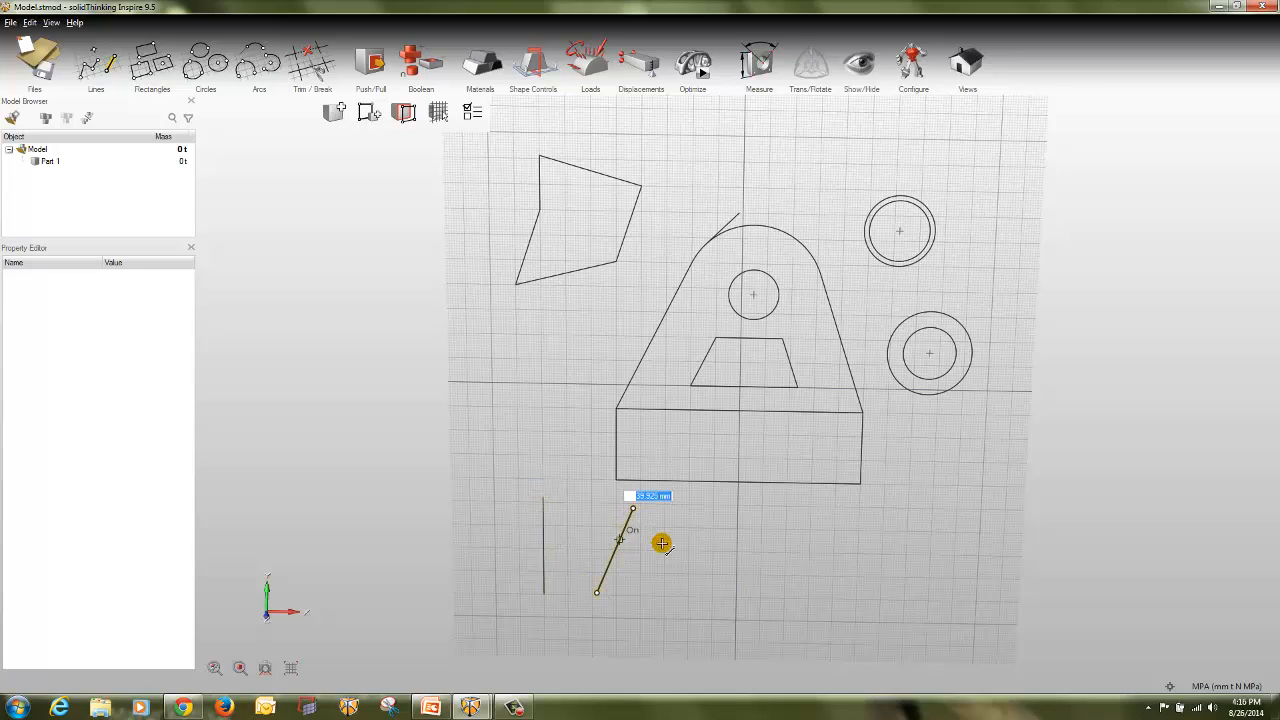
key("Escape")
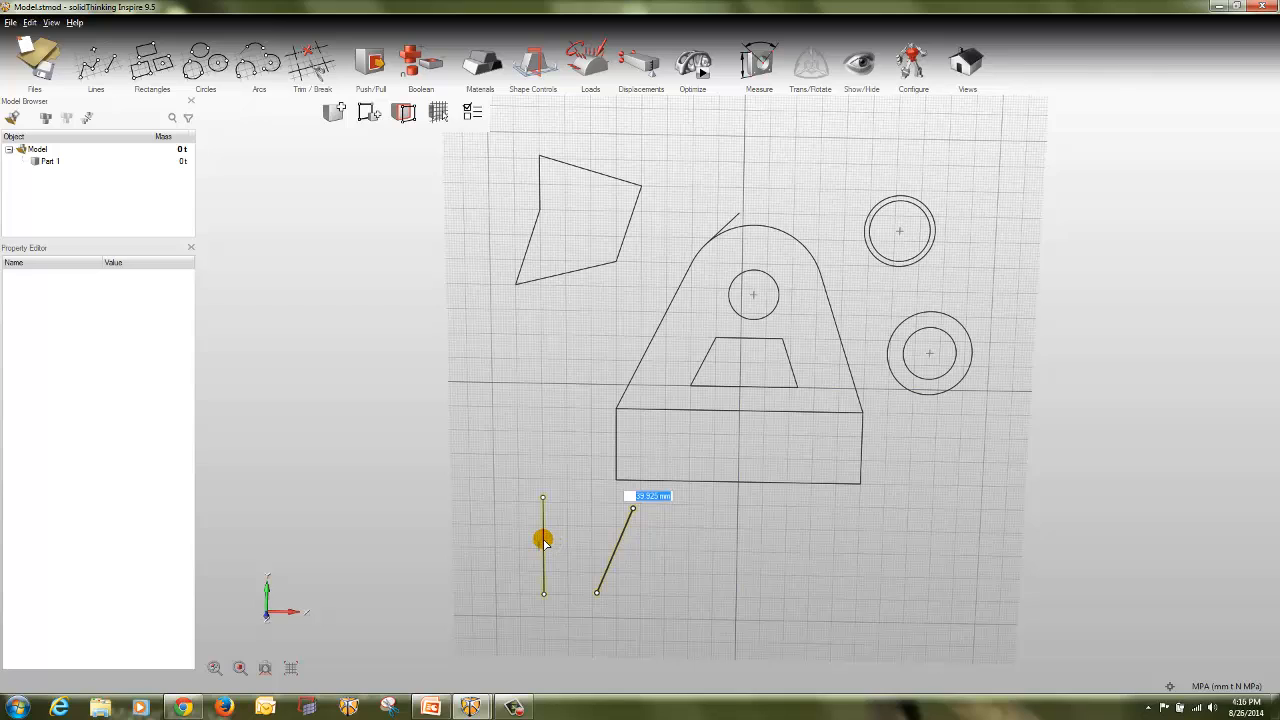
- Constrain the vertical and slanted lines as parallel, and change their relation to perpendicular
left_click(544, 541, "ctrl")
right_click(544, 541)
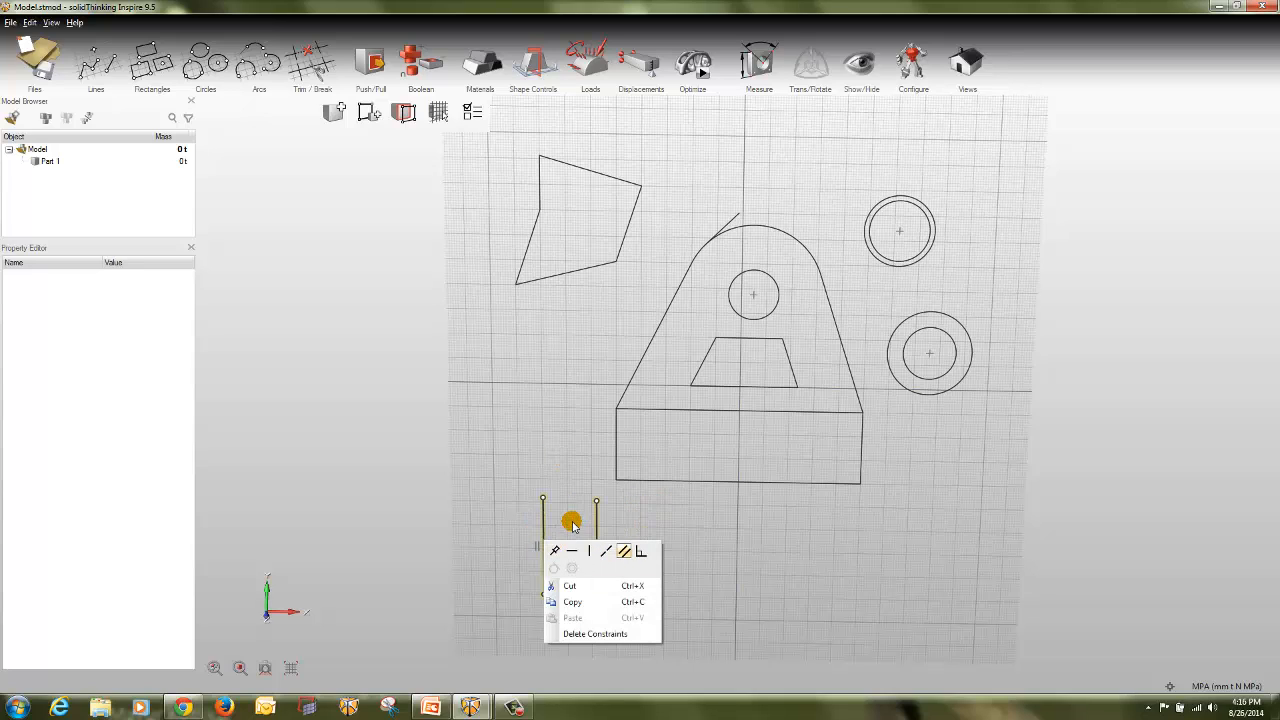
left_click(637, 552)
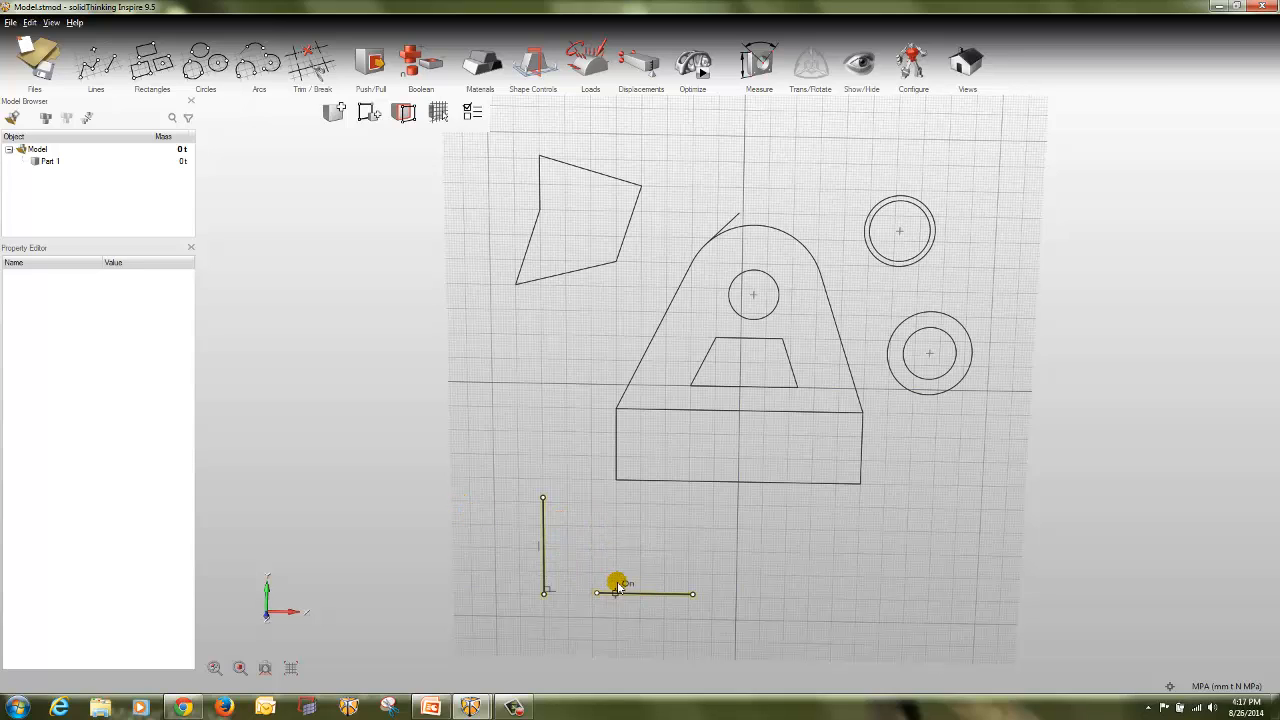
- Move the horizontal line of the perpendicular pair until its end meets the lower end of the vertical line
mouse_move(618, 593)
left_mouse_down()
mouse_move(526, 591)
mouse_move(524, 572)
mouse_move(525, 591)
mouse_move(604, 596)
left_mouse_up()
left_click(565, 609)
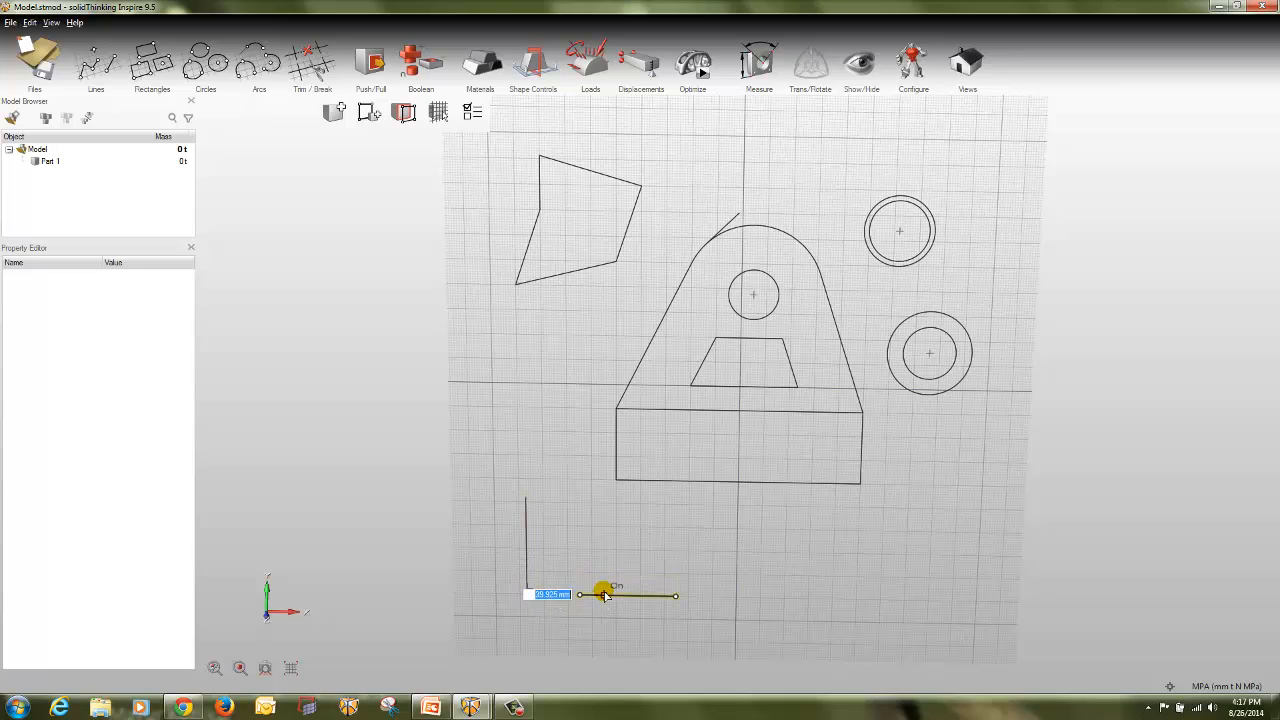
right_click(608, 596)
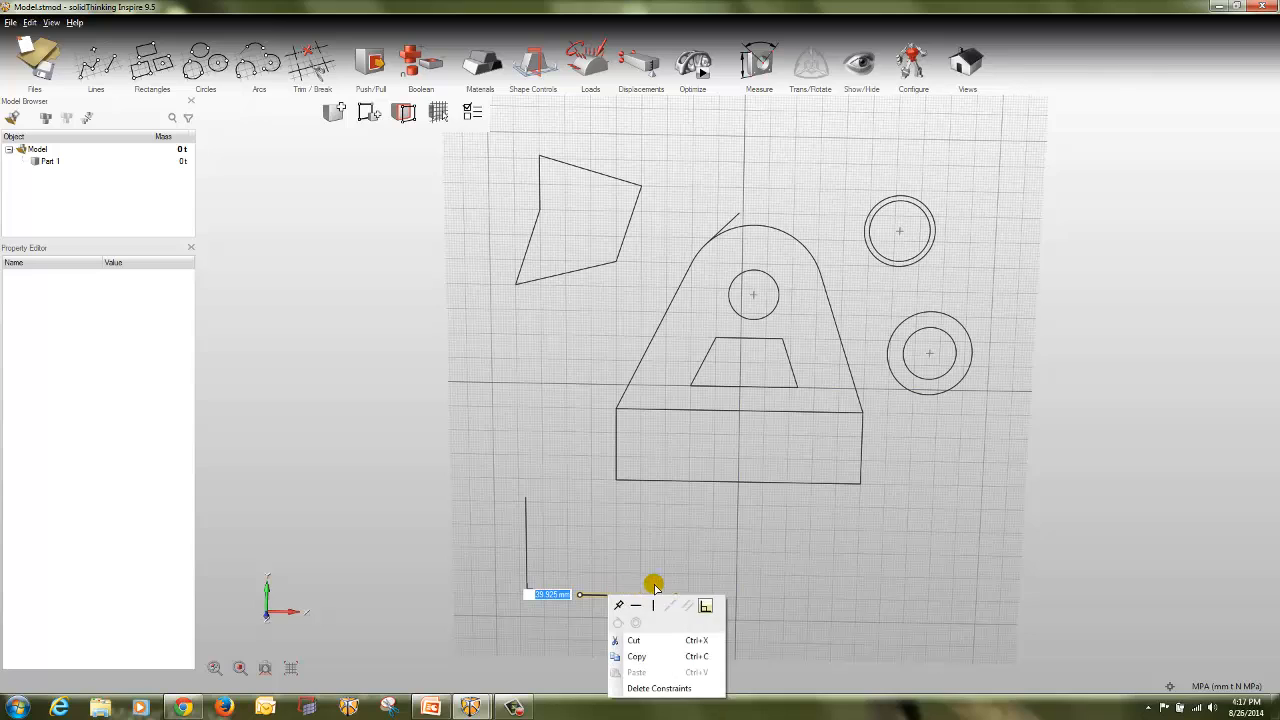
left_click(606, 570)
left_click_drag(603, 597, 531, 590)
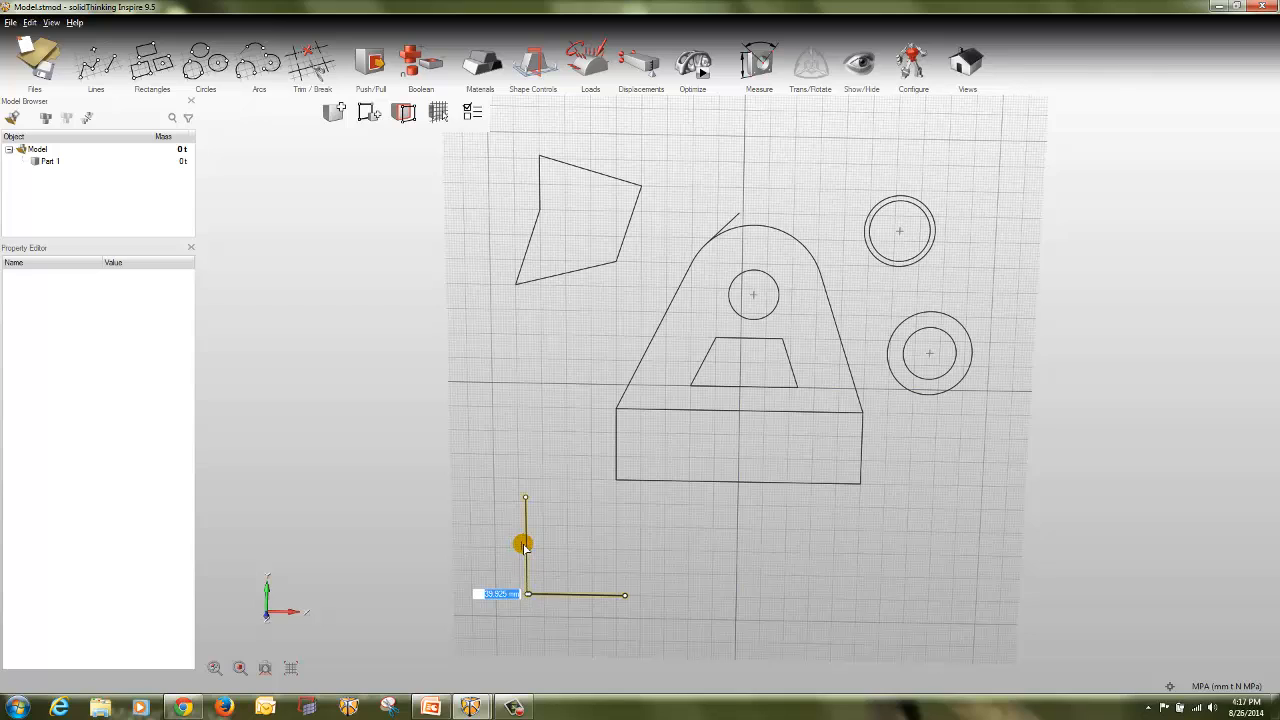
- Make the two lines of the L shape parallel and move one of them sideways to separate the overlapping pair
left_click(525, 546, "ctrl")
right_click(525, 543)
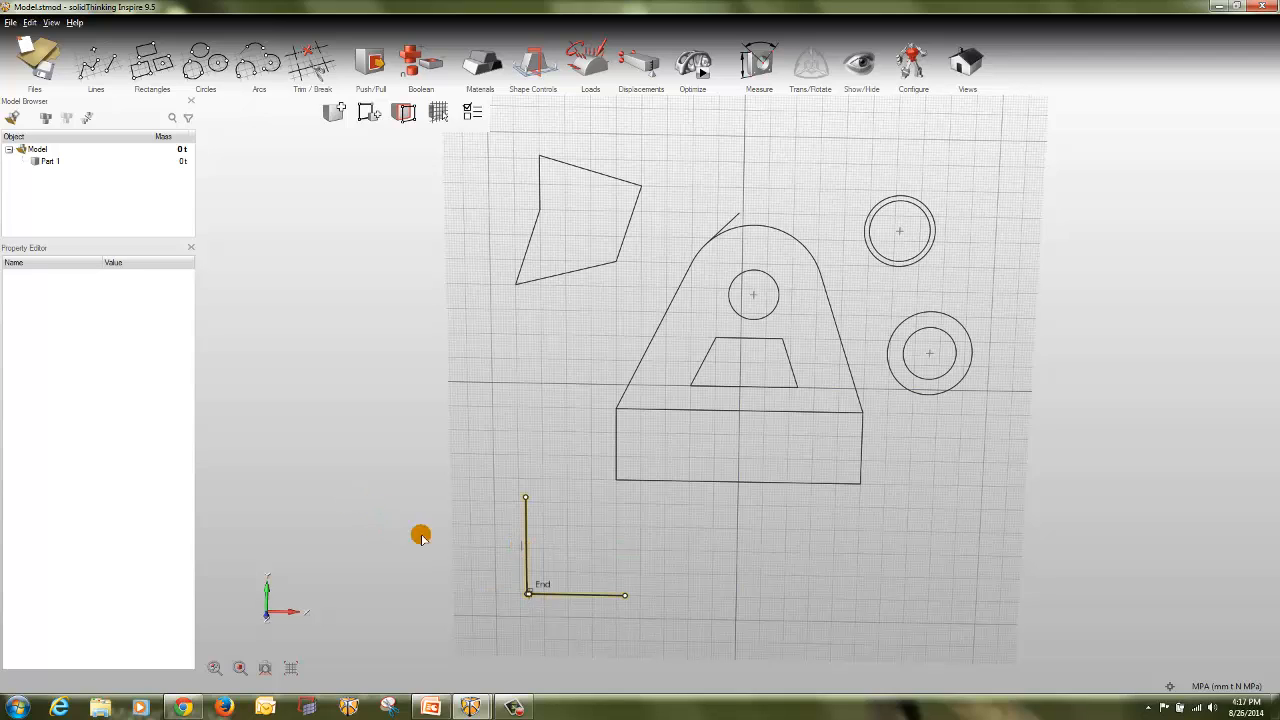
left_click(447, 549)
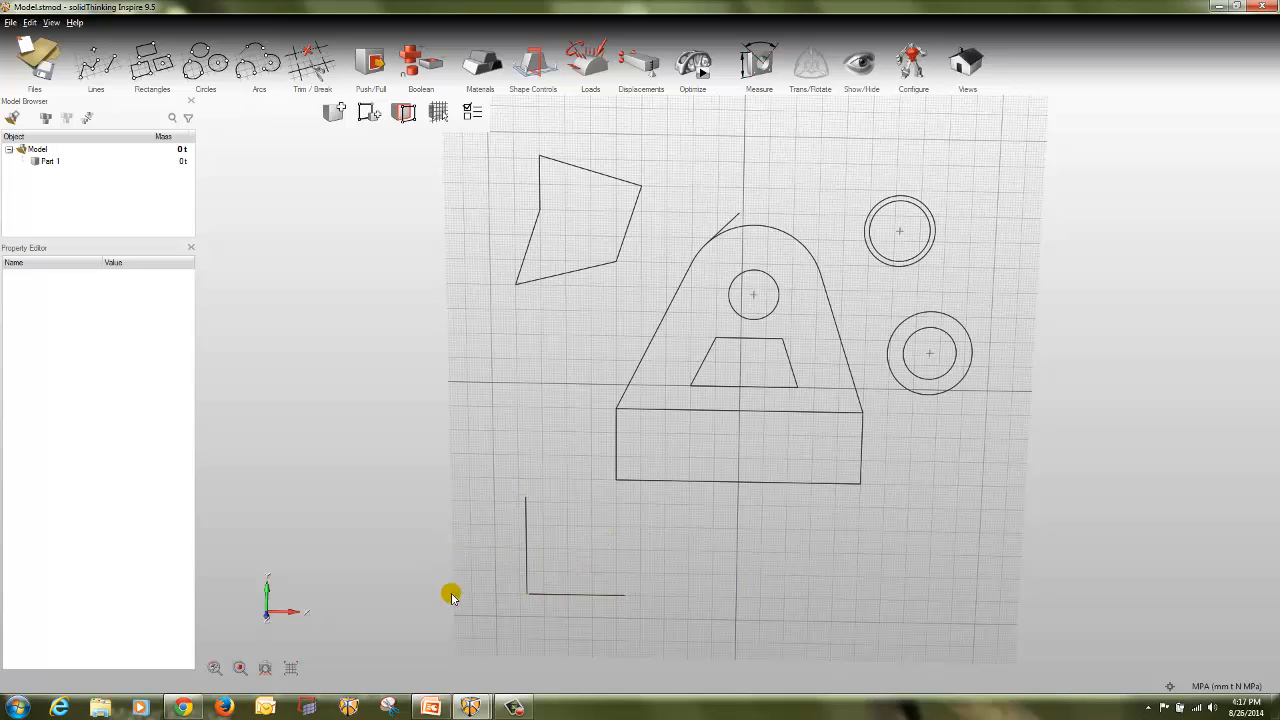
left_click(528, 545)
right_click(569, 596)
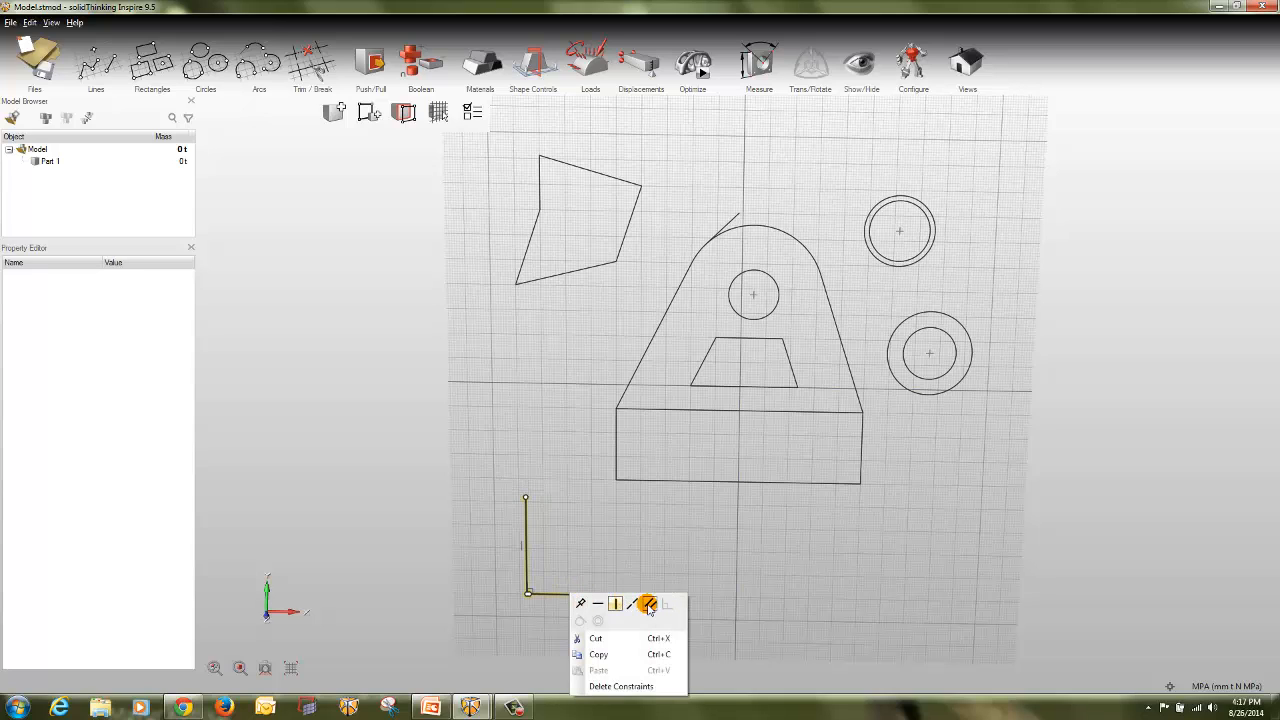
left_click(403, 489)
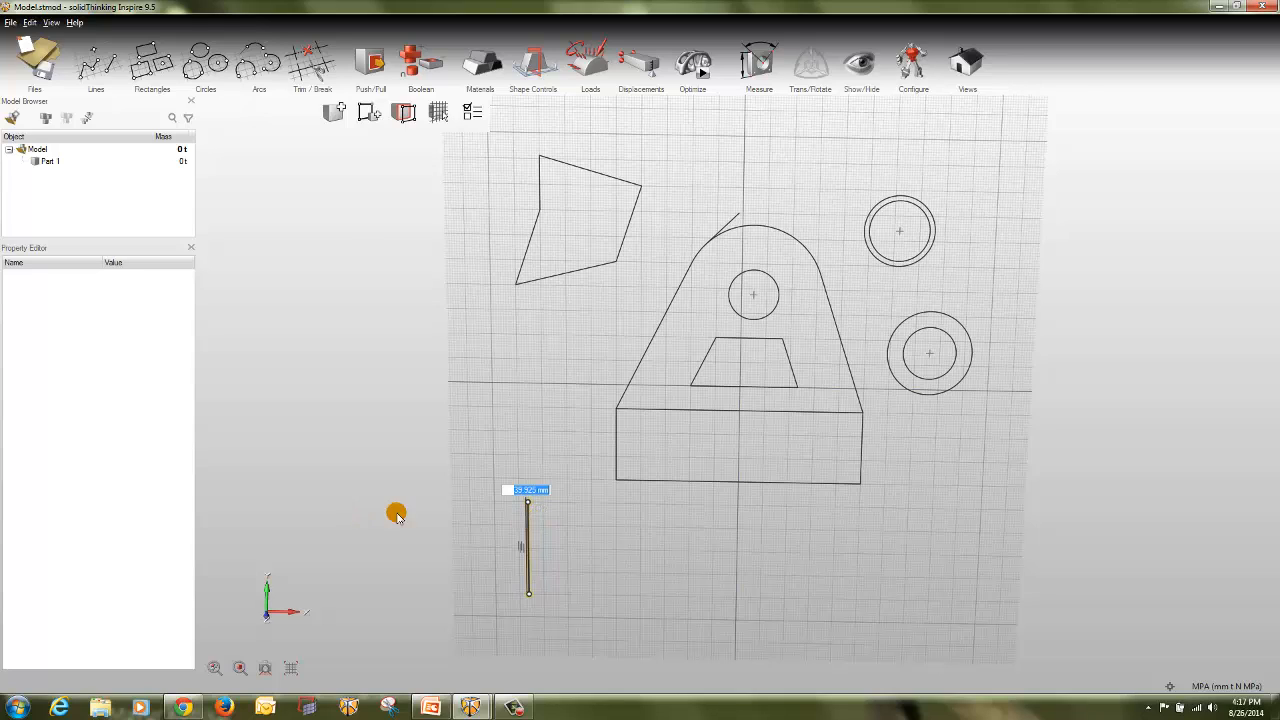
left_click_drag(528, 533, 557, 534)
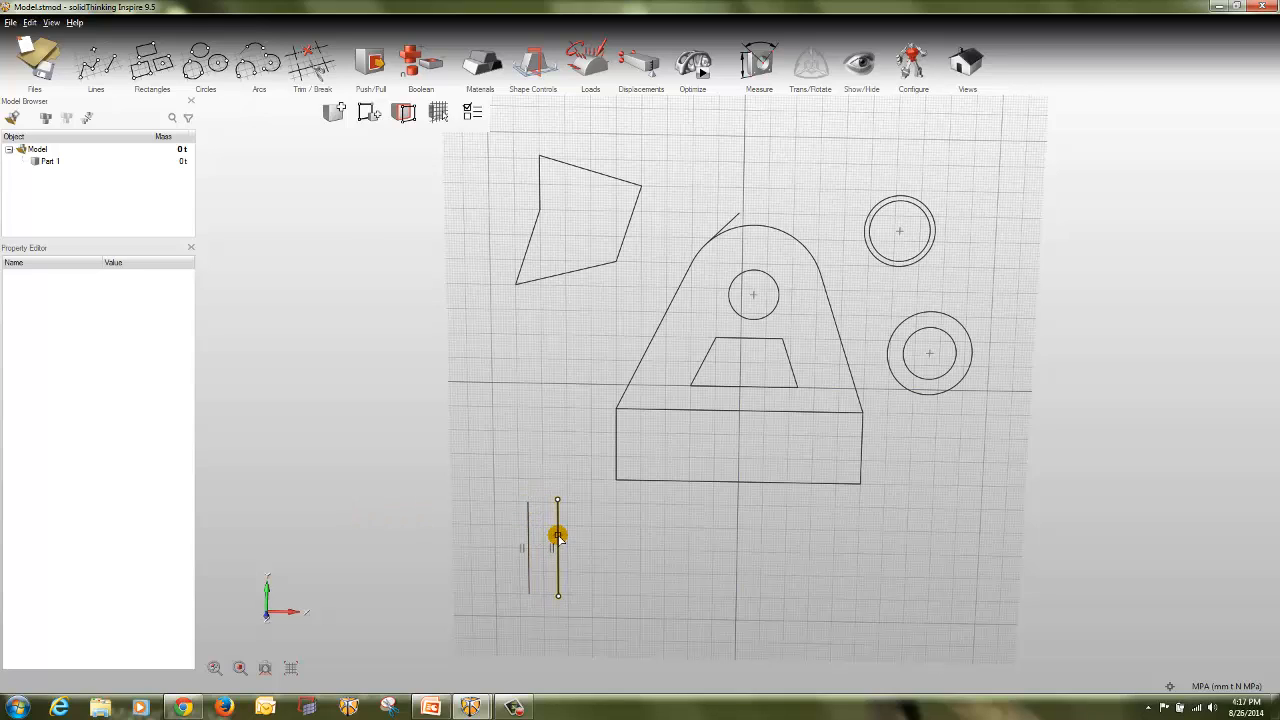
left_click(371, 514)
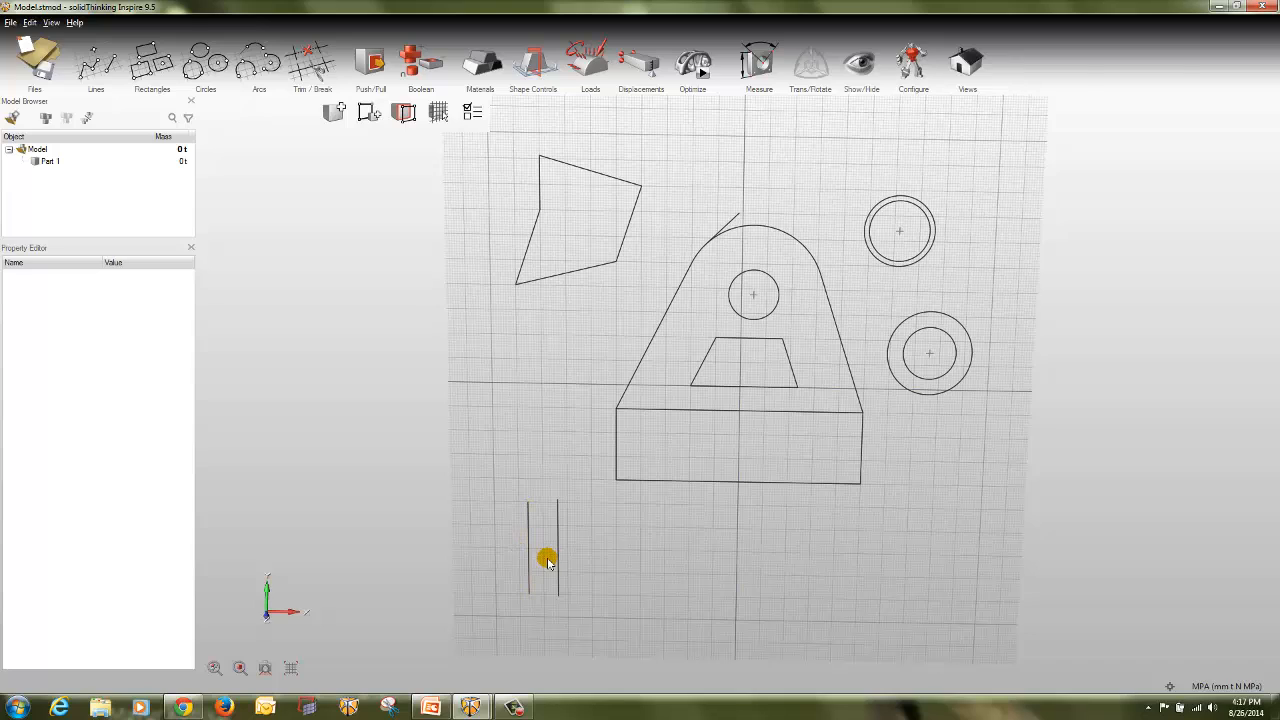
- Constrain the right-hand line of the parallel pair as horizontal and move it slightly upward
left_click(527, 558)
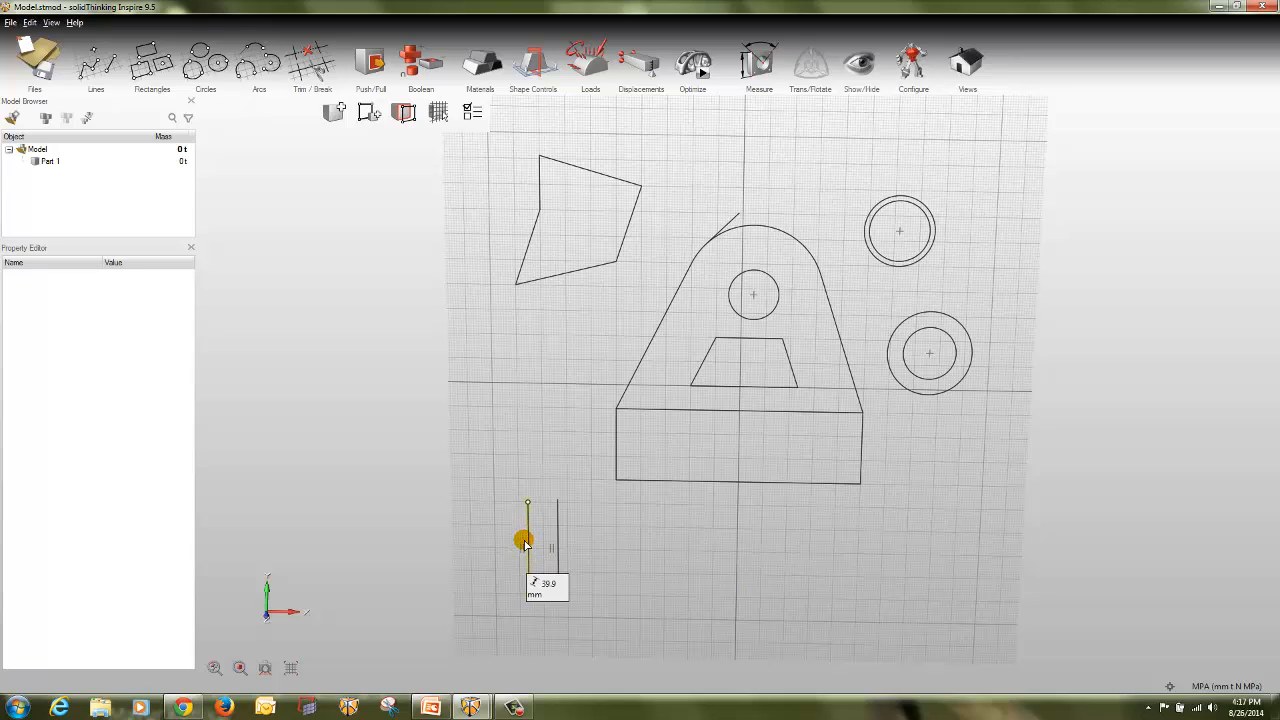
left_click(558, 541)
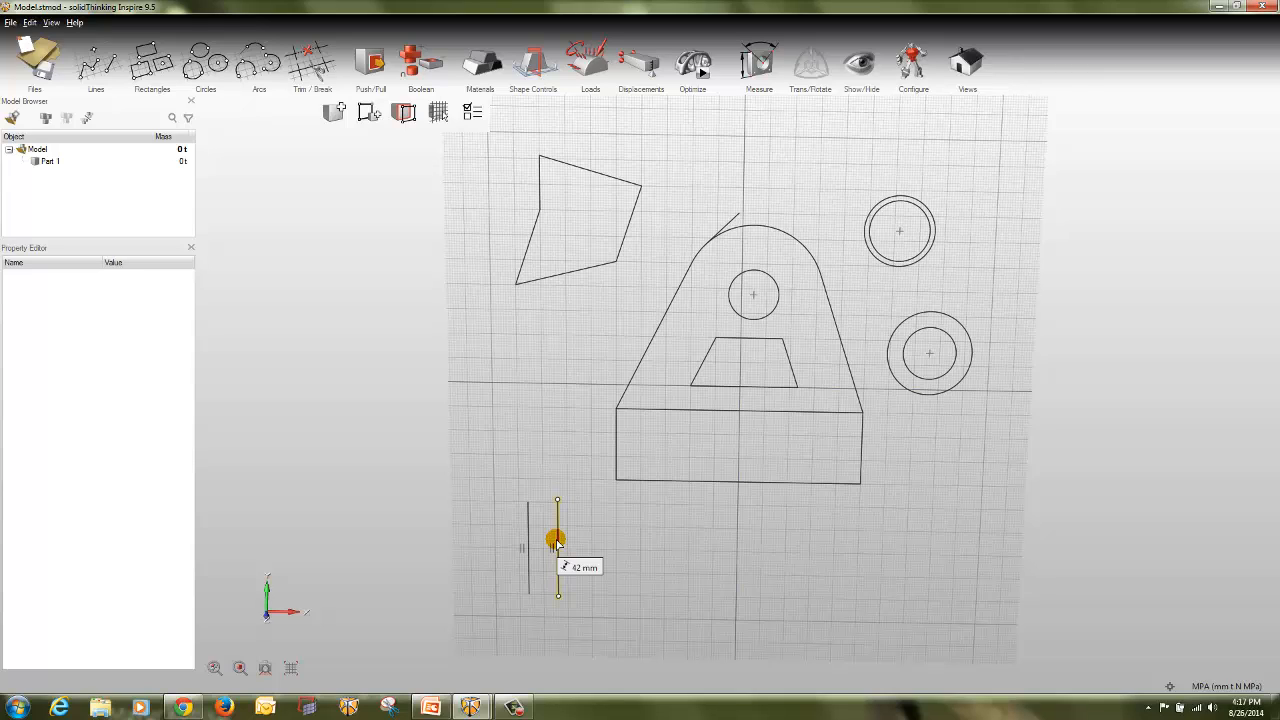
left_click(557, 543)
right_click(557, 543)
left_click(587, 553)
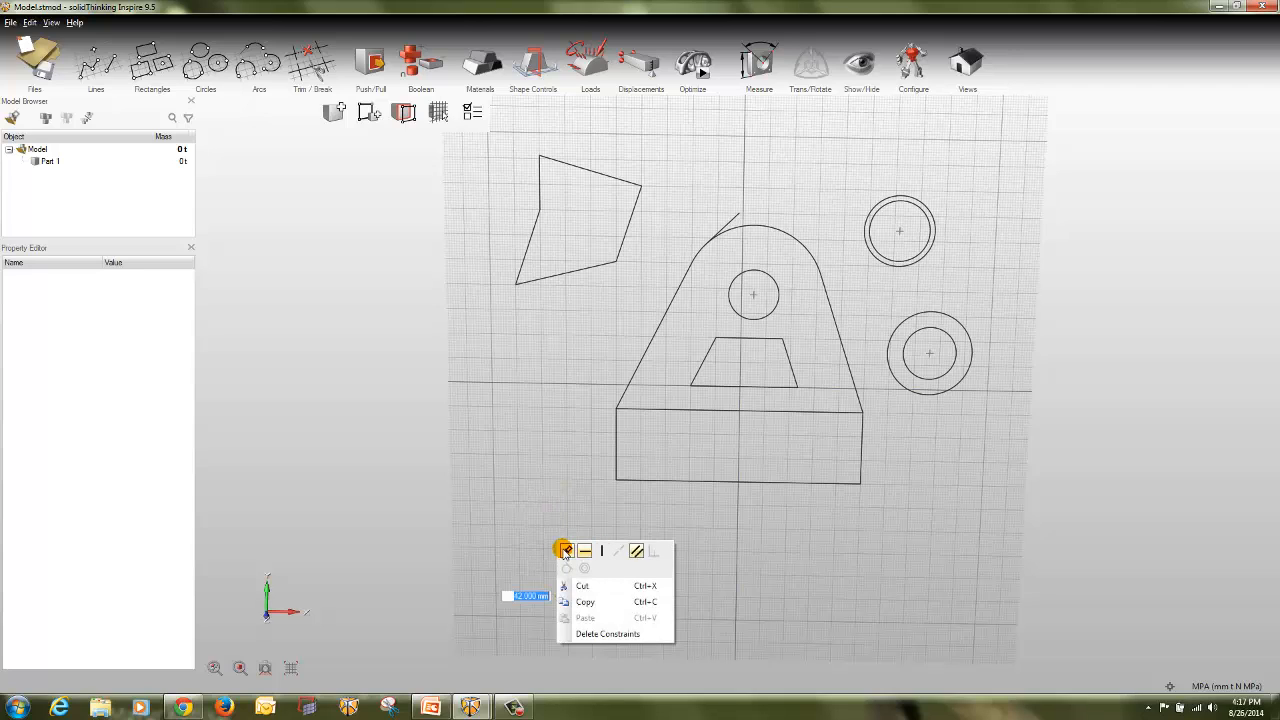
left_click(298, 485)
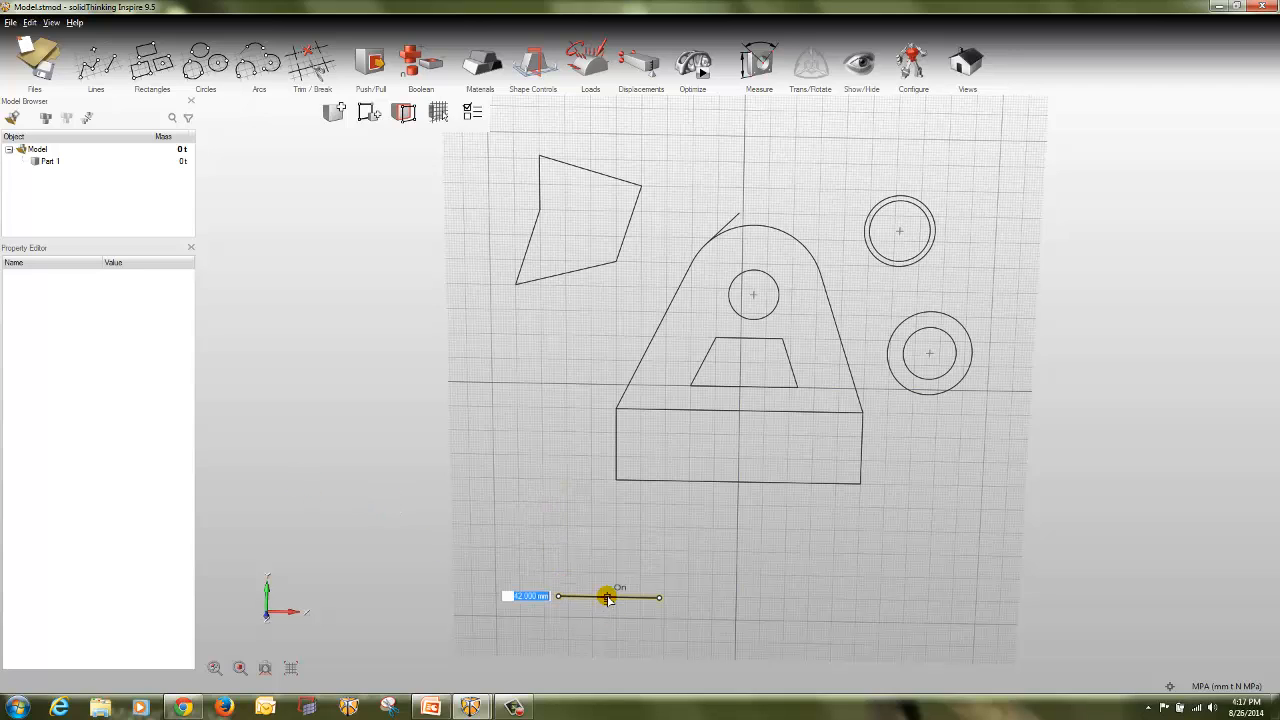
left_click_drag(607, 598, 608, 554)
- Exit sketch editing to turn the closed regions into faces and activate Push/Pull
double_click(342, 510)
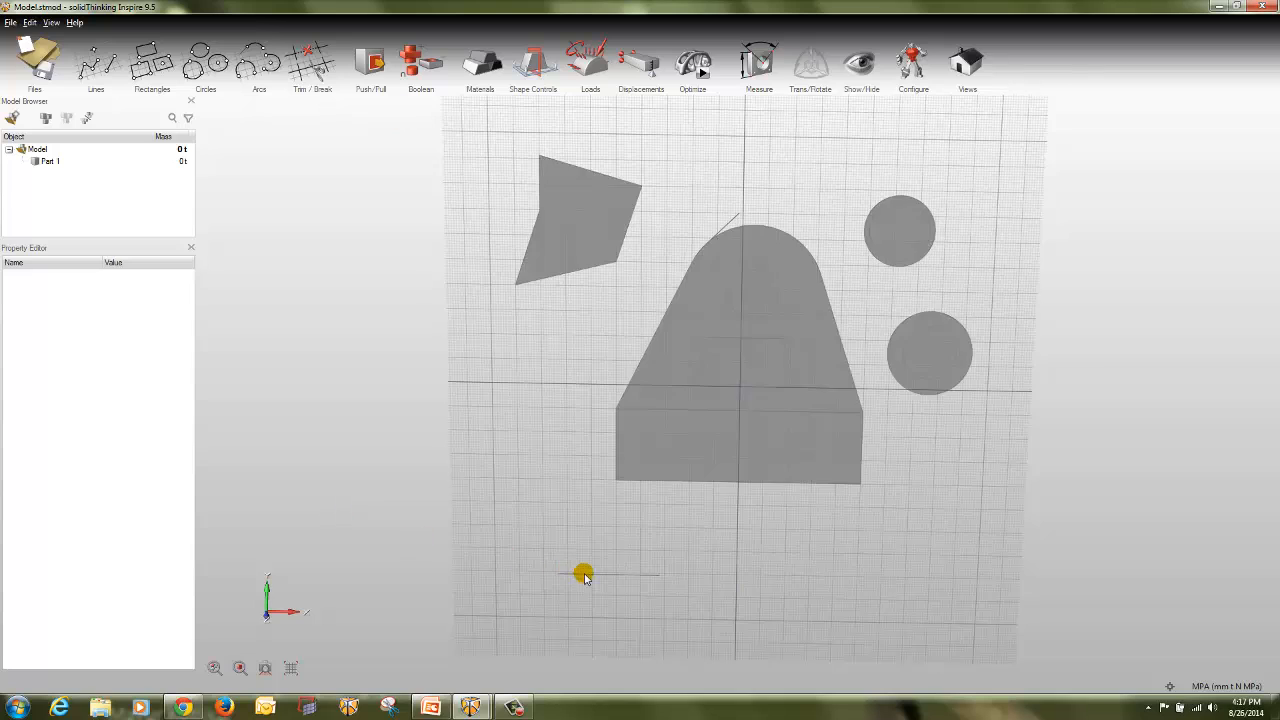
key("p")
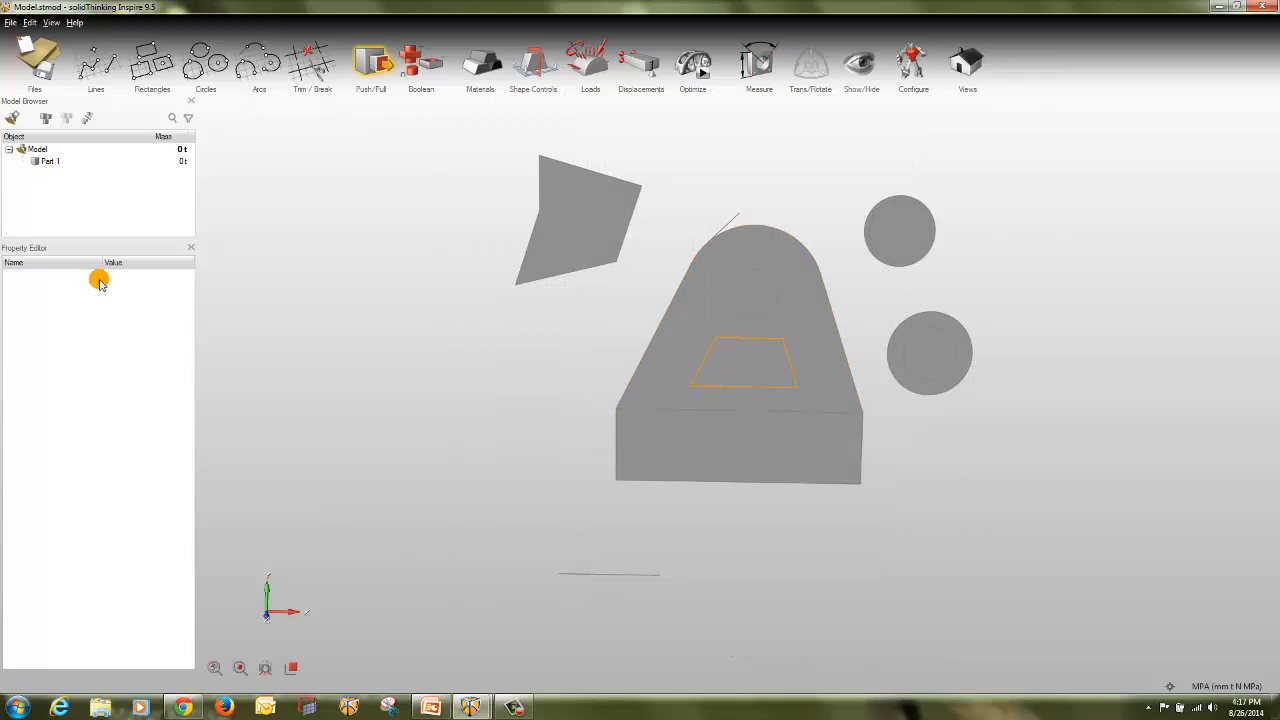
double_click(460, 265)
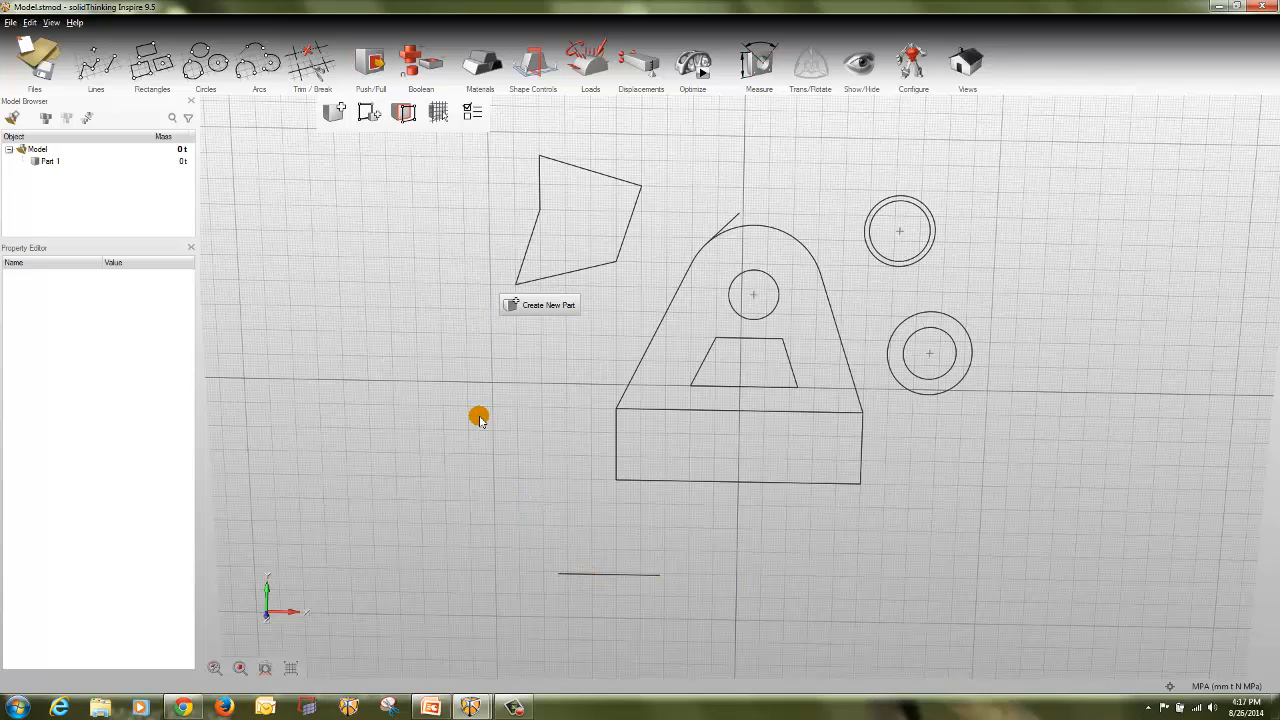
key("p")
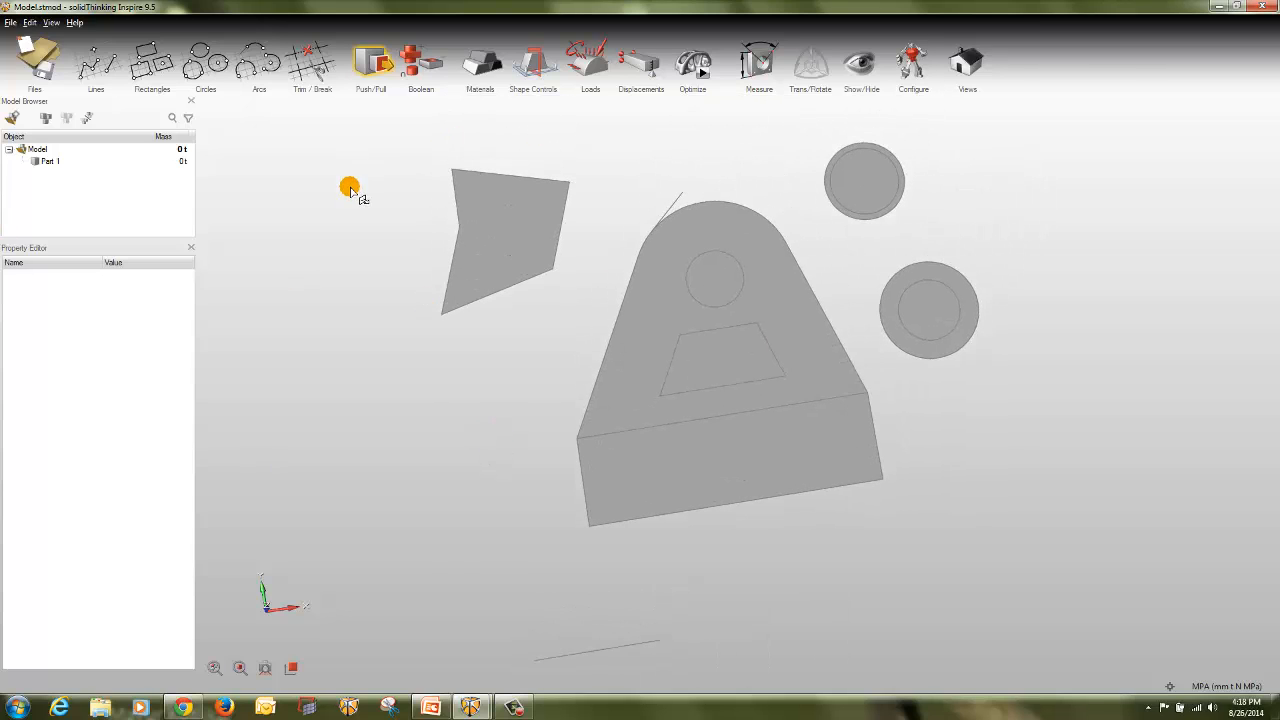
- Start a new model and draw a center rectangle of 100 by 100 mm centred on the origin
left_click(27, 45)
left_click(204, 151)
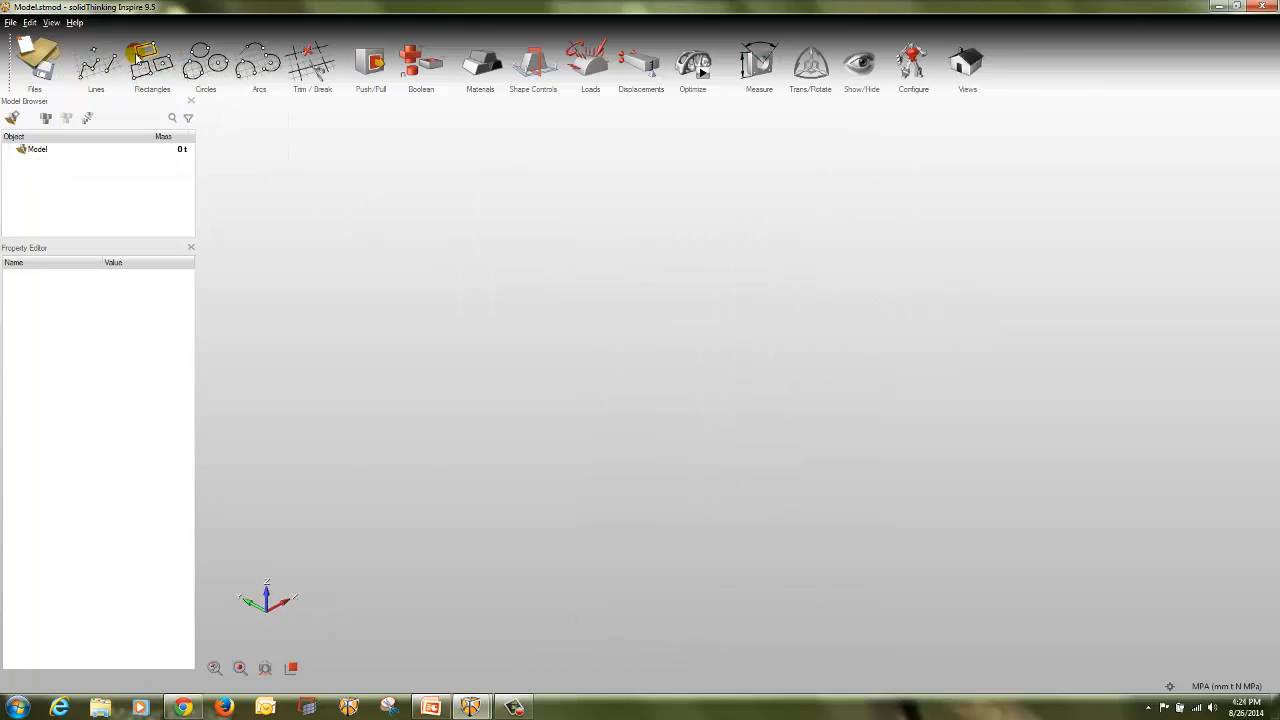
left_click(155, 62)
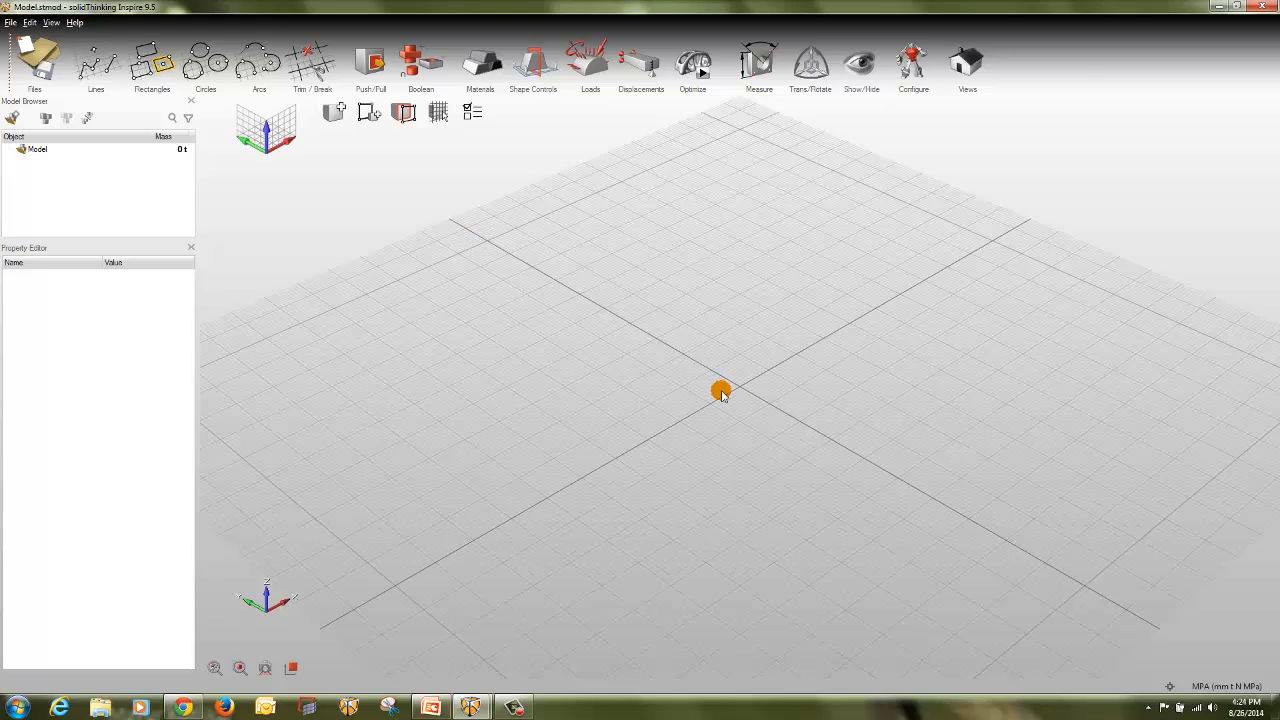
left_click(720, 391)
left_click_drag(735, 385, 616, 263)
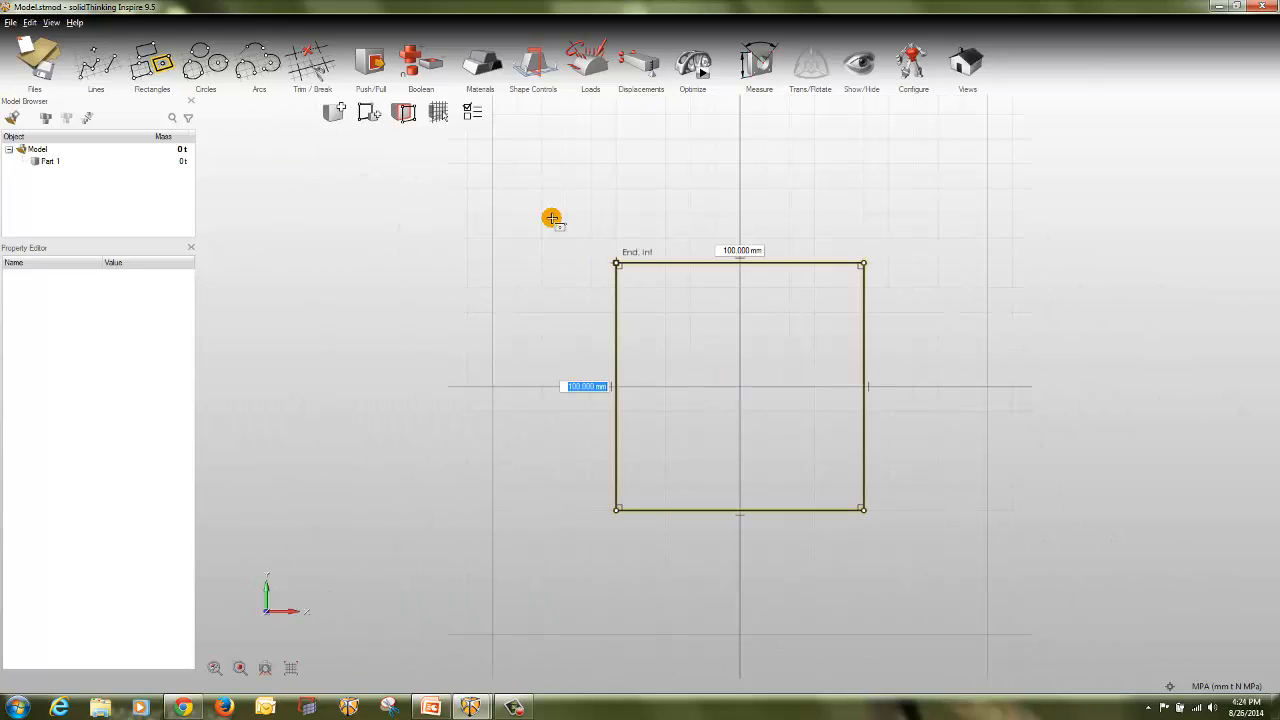
key("Tab")
key("Tab")
key("Tab")
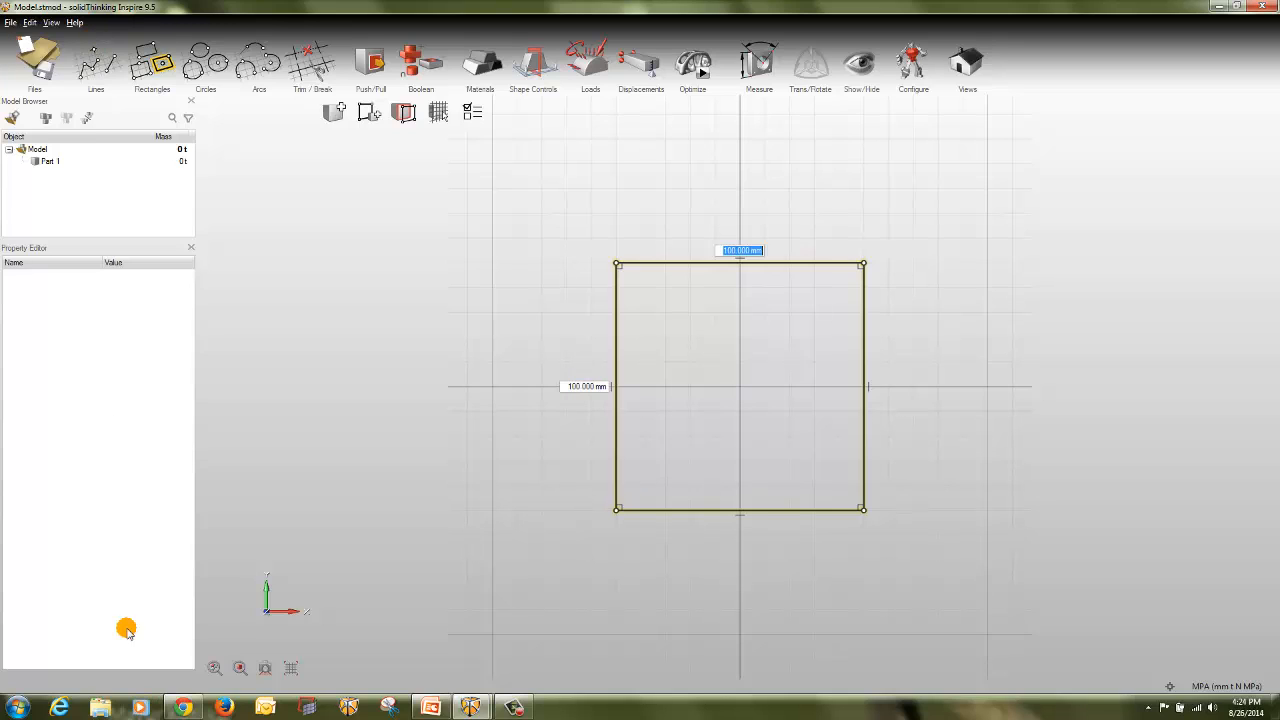
key("Tab")
- Draw two crossing diagonal lines, about 139 mm and 162 mm long, that extend past the square's top and bottom edges
left_click(111, 67)
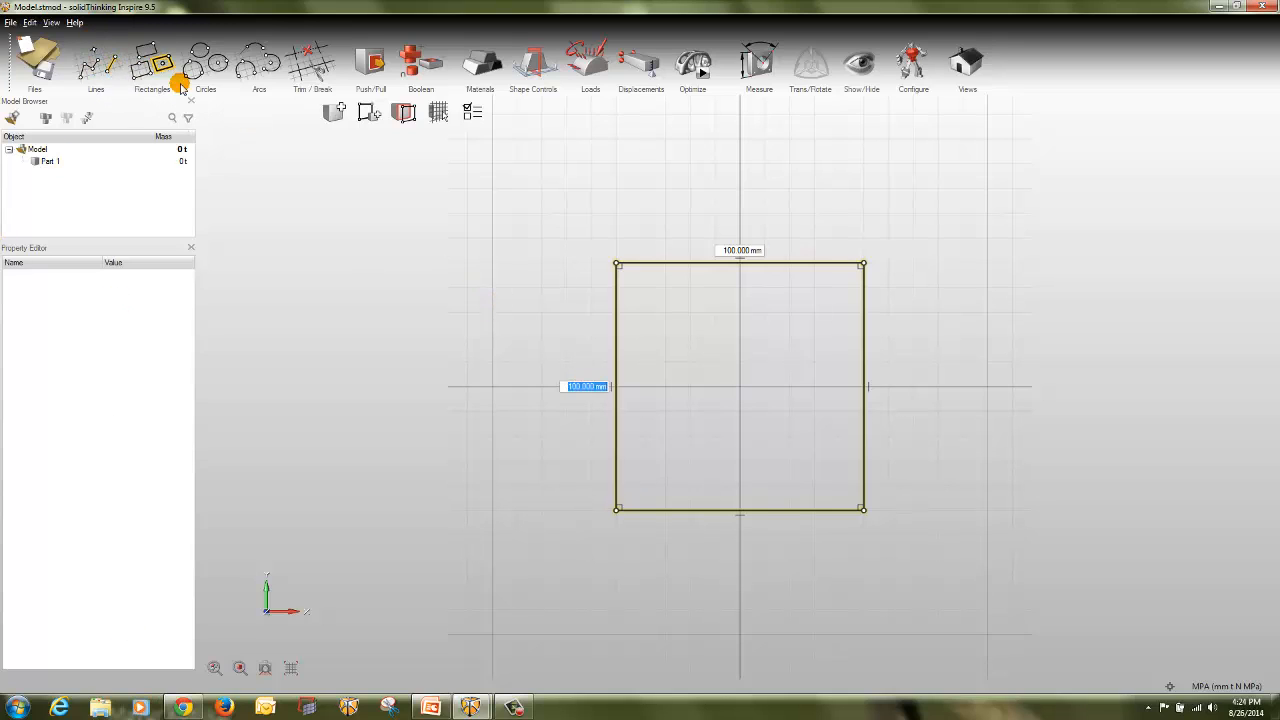
left_click(688, 238)
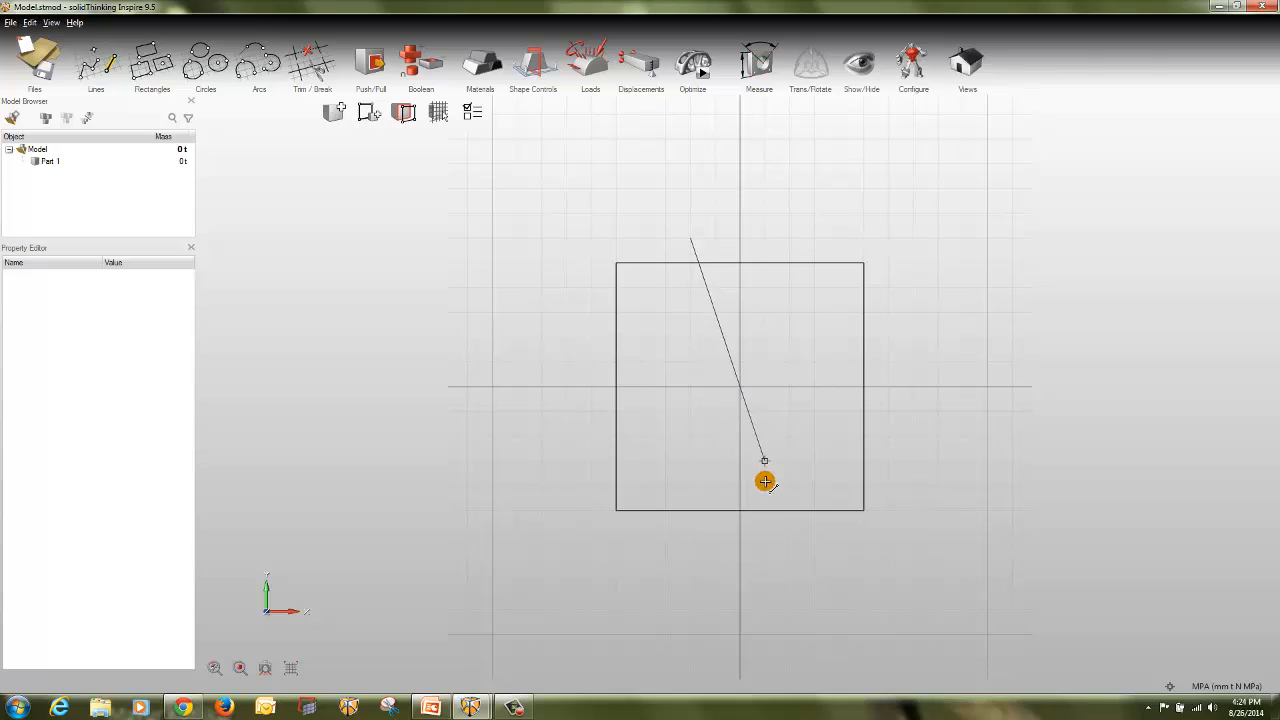
left_click(808, 559)
left_click(814, 212)
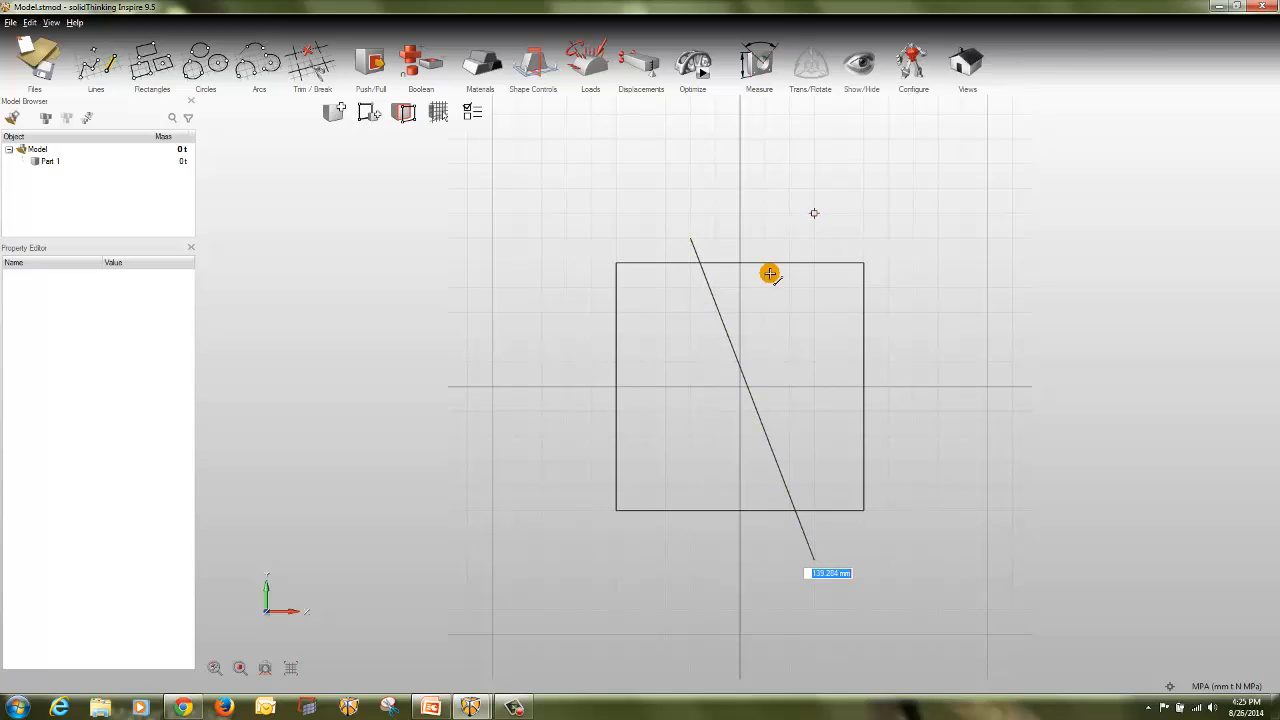
left_click(665, 584)
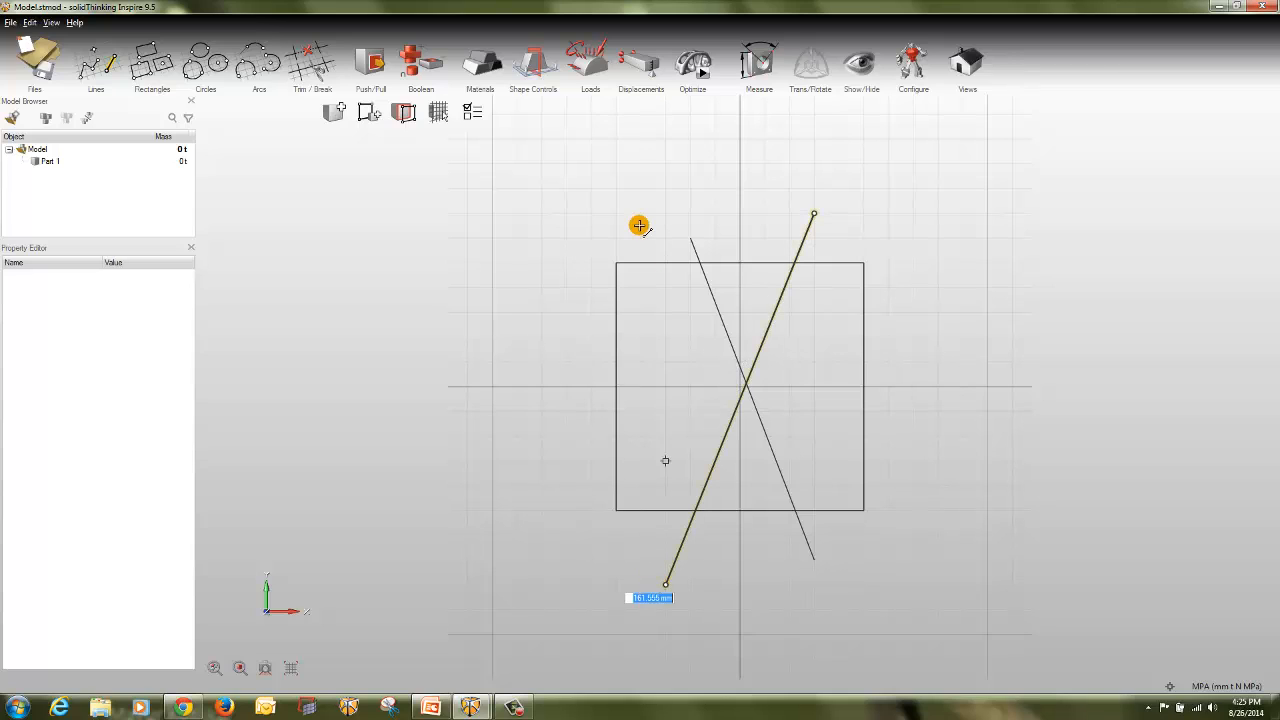
key("Escape")
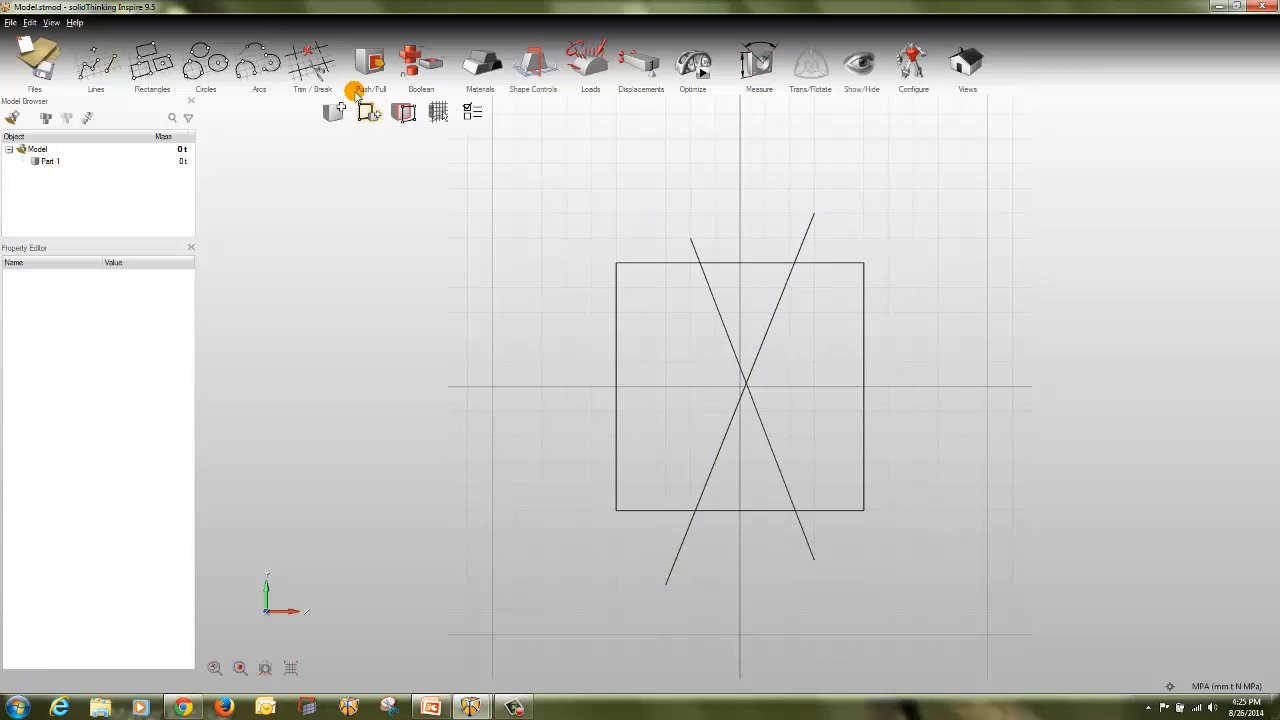
- Trim away the middle of the square's top and bottom edges and the diagonal line ends extending outside the square
left_click(307, 51)
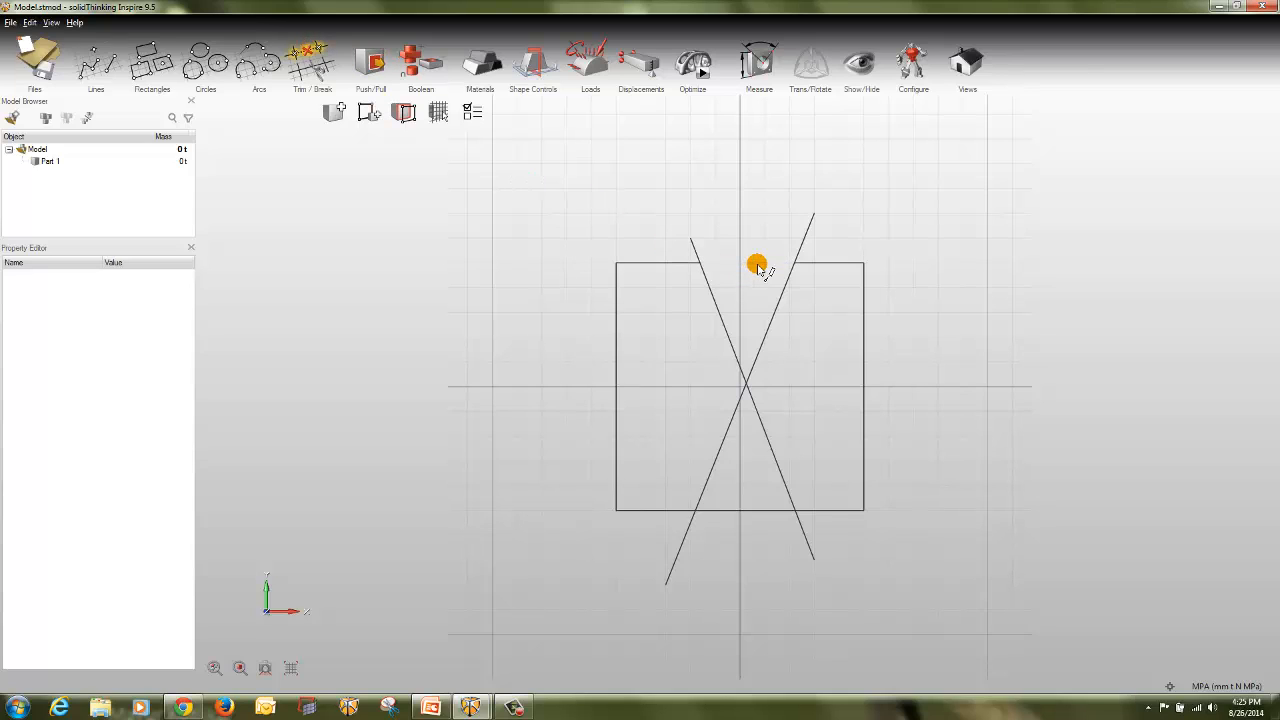
left_click(695, 246)
left_click(806, 242)
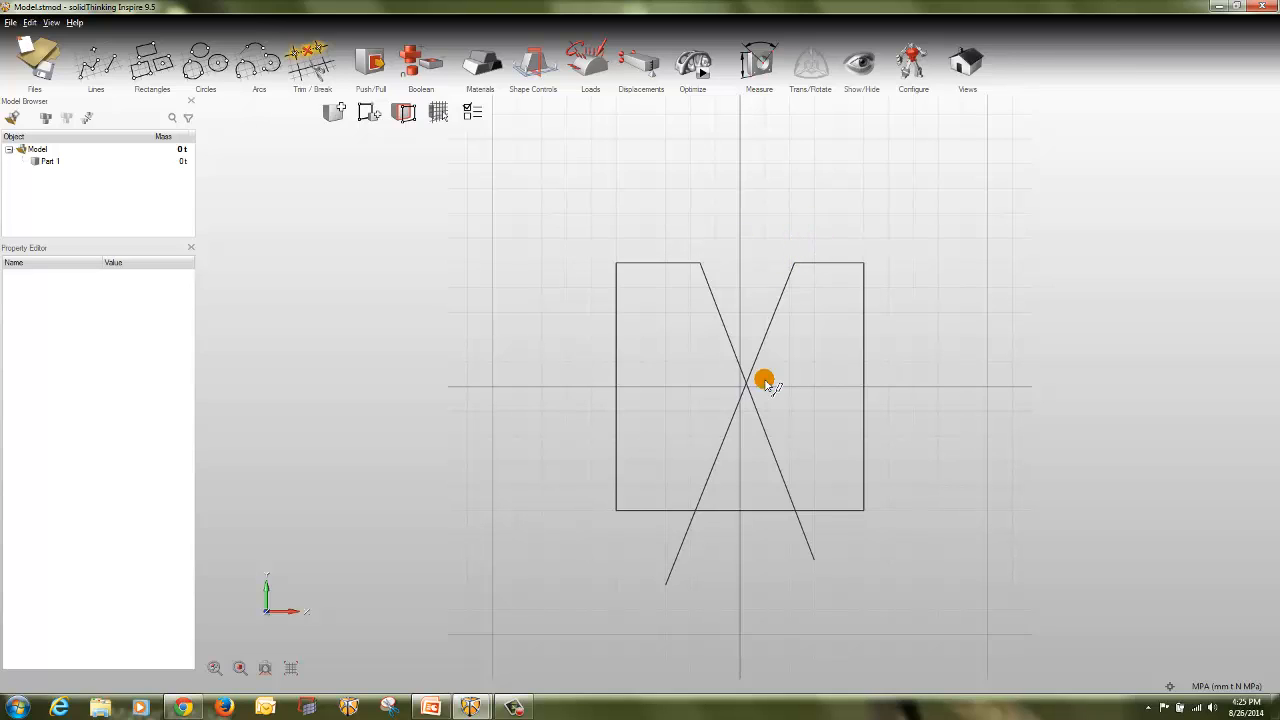
left_click(745, 510)
left_click(686, 534)
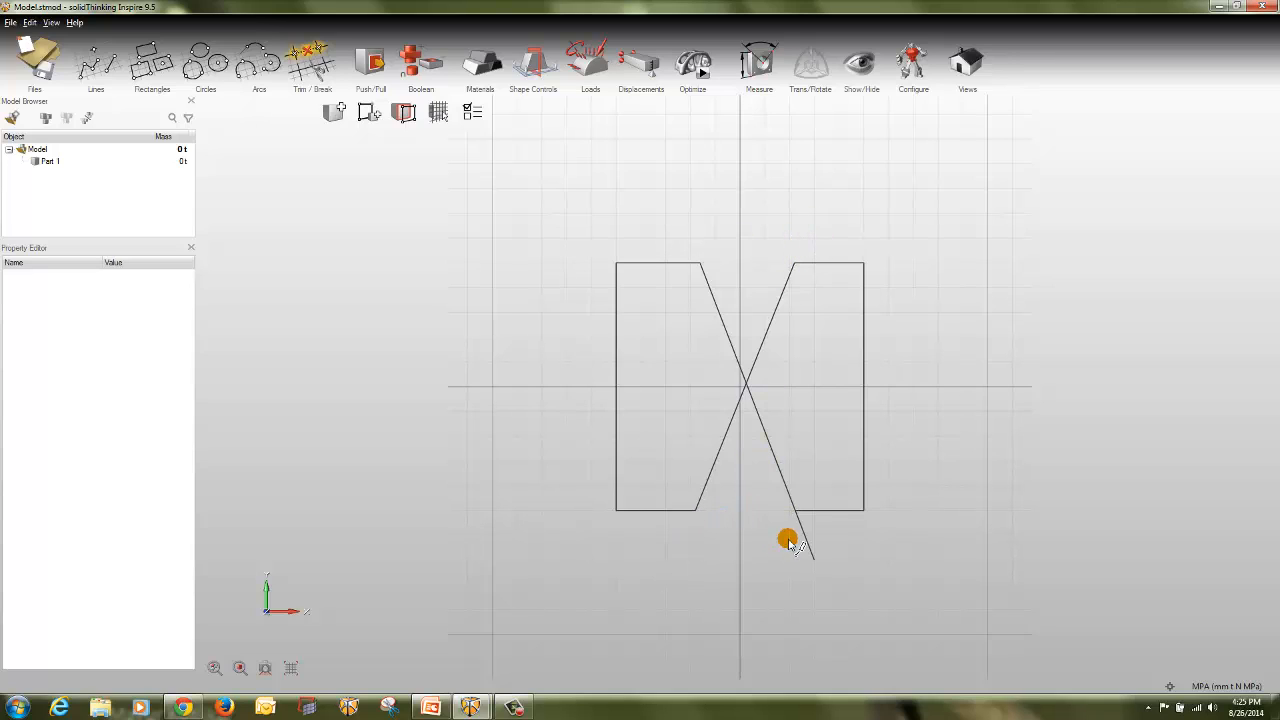
left_click(803, 531)
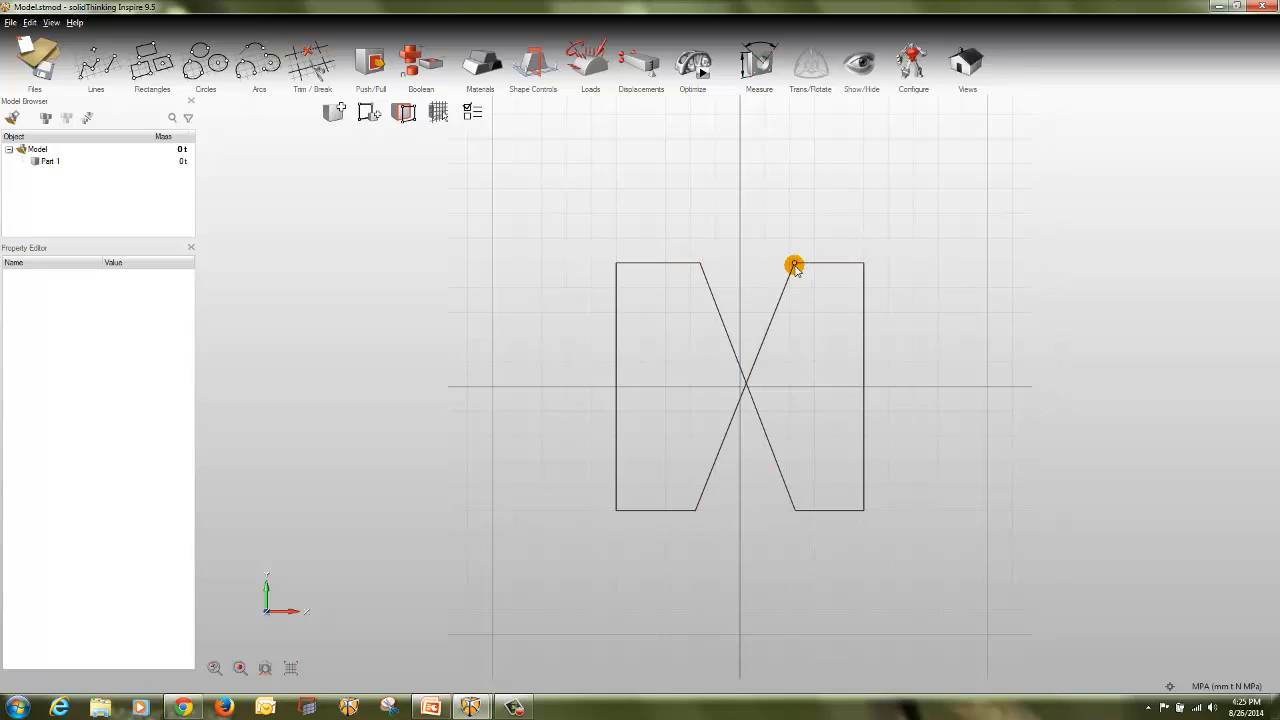
- Lower the top edges of both halves to the same level and move both outer sides farther from the centre
left_click_drag(794, 267, 789, 338)
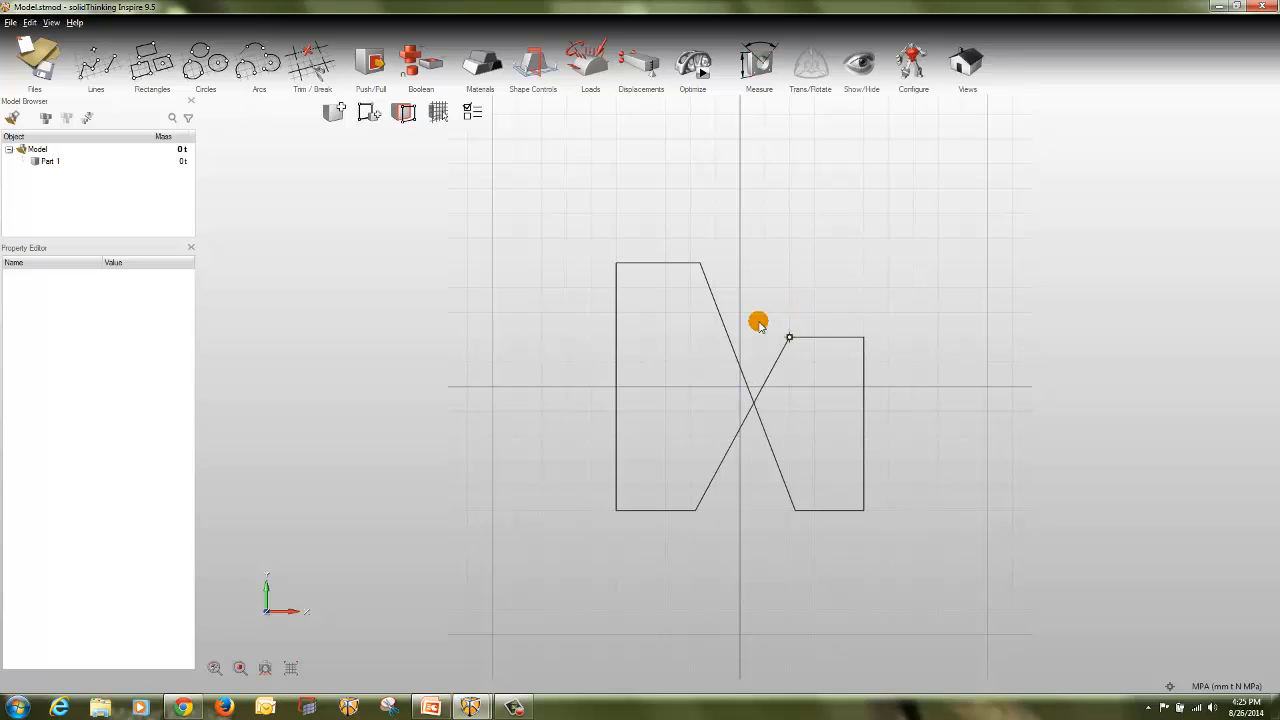
left_click_drag(694, 265, 537, 334)
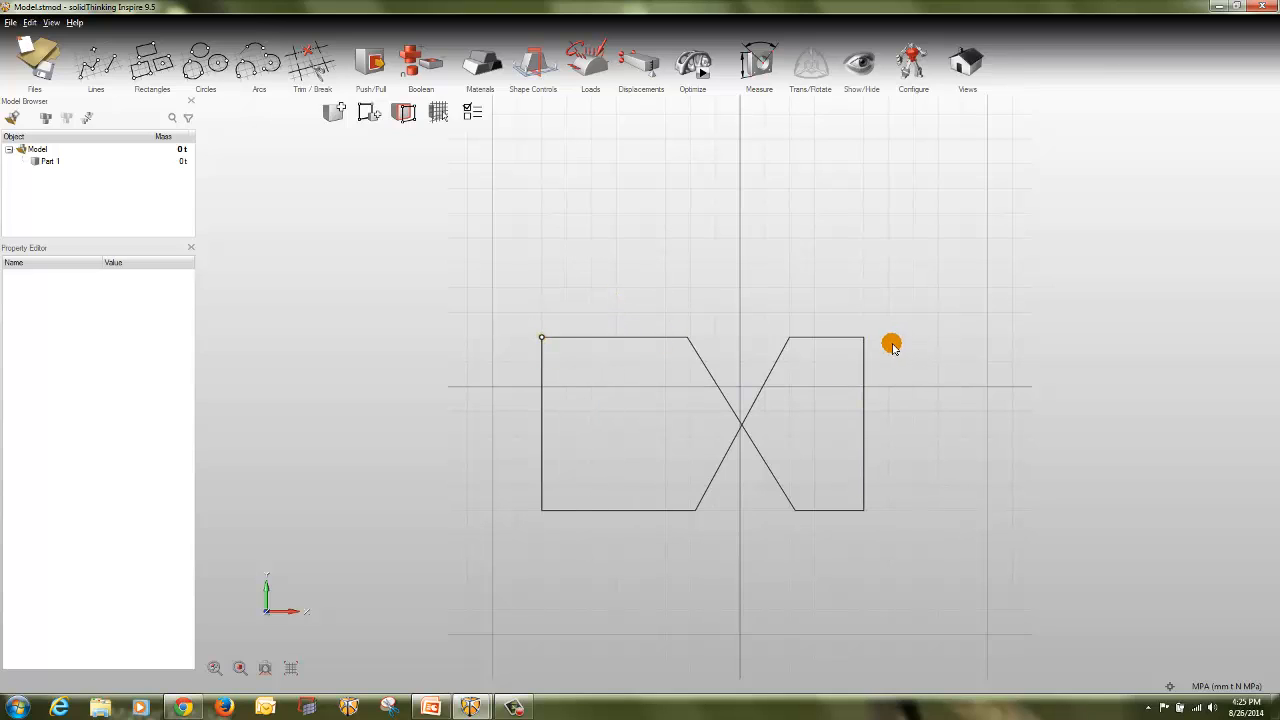
left_click_drag(865, 338, 938, 339)
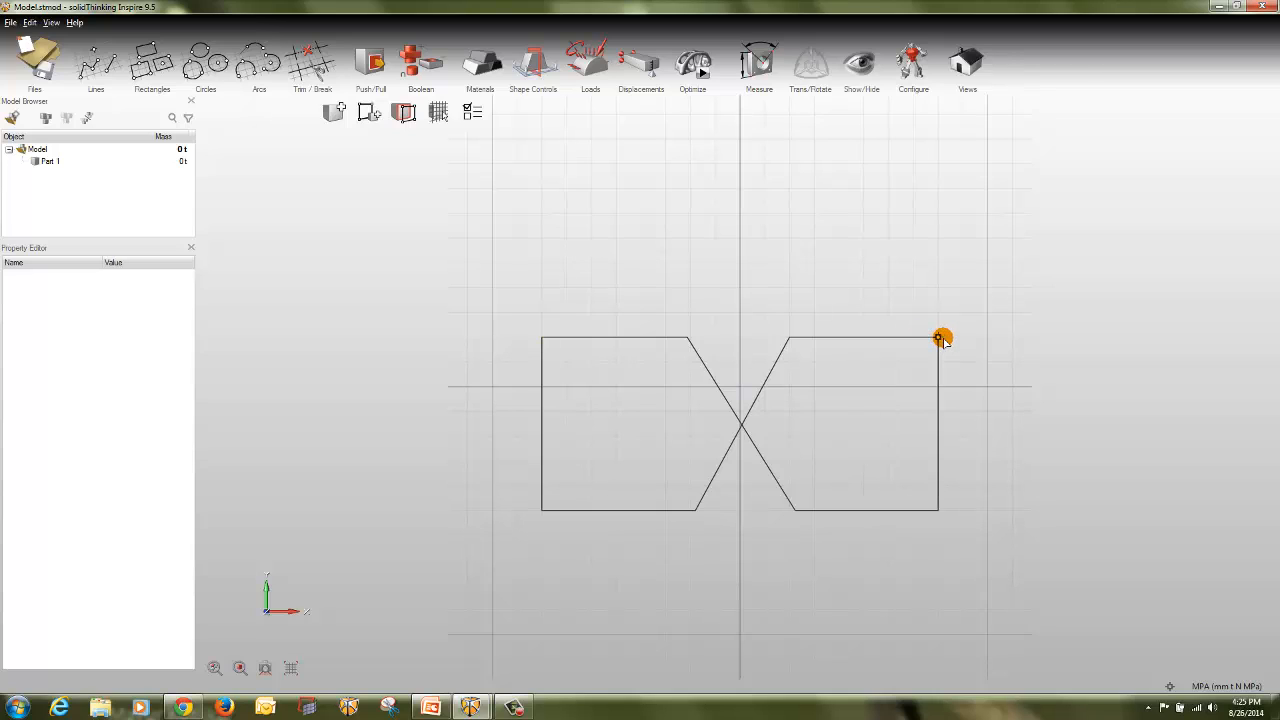
- Raise the right half's top edge, and move its outer corner down and inward so the edge slants
left_click(920, 339)
right_click(920, 340)
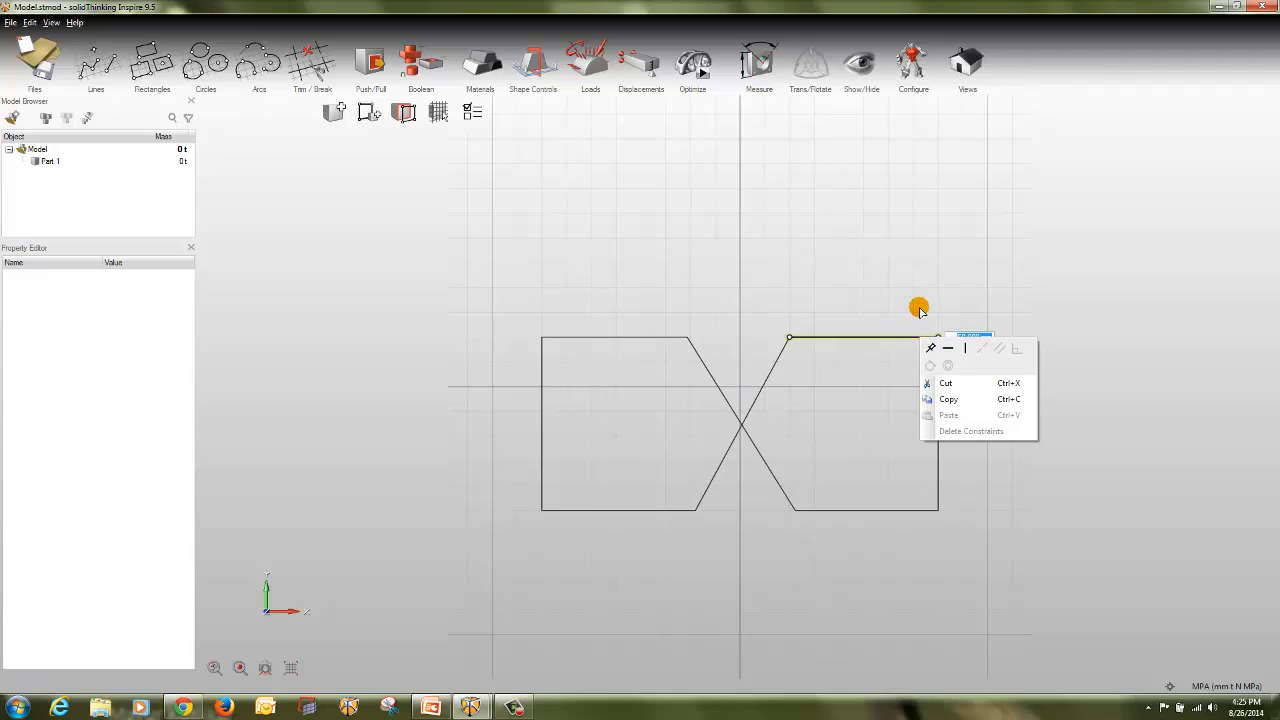
left_click(1080, 303)
left_click_drag(940, 337, 944, 313)
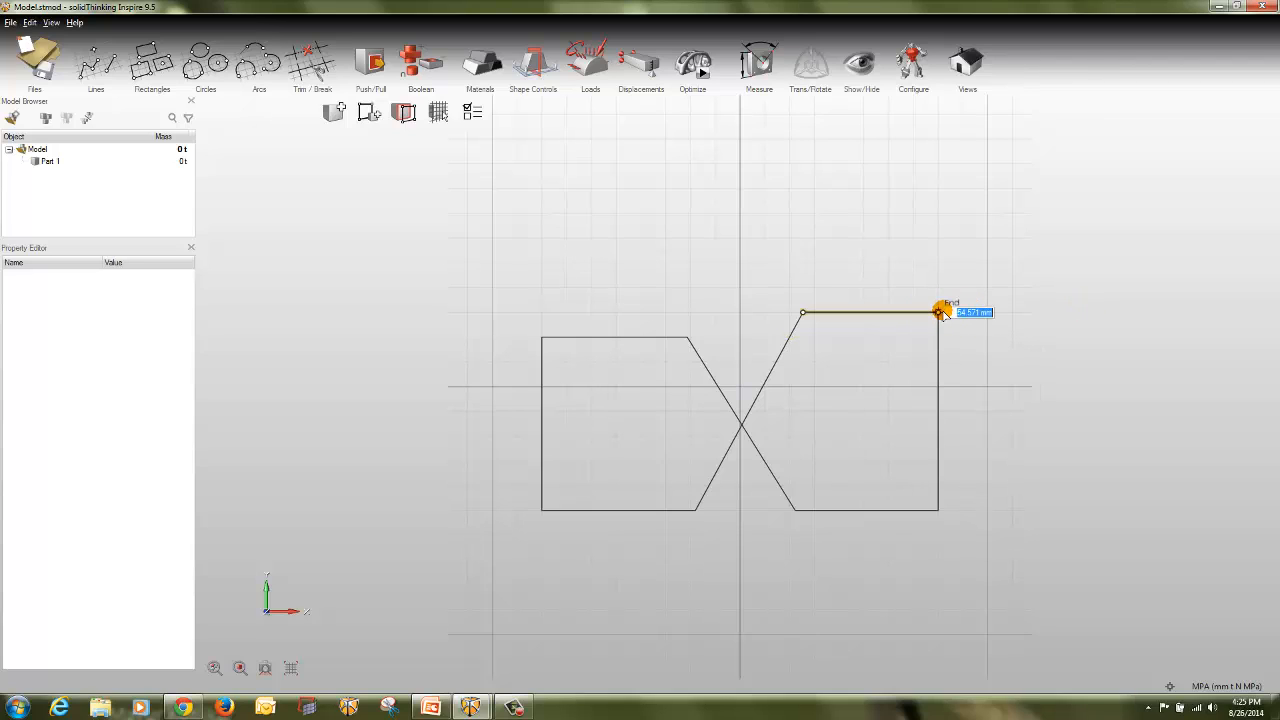
left_click(959, 314)
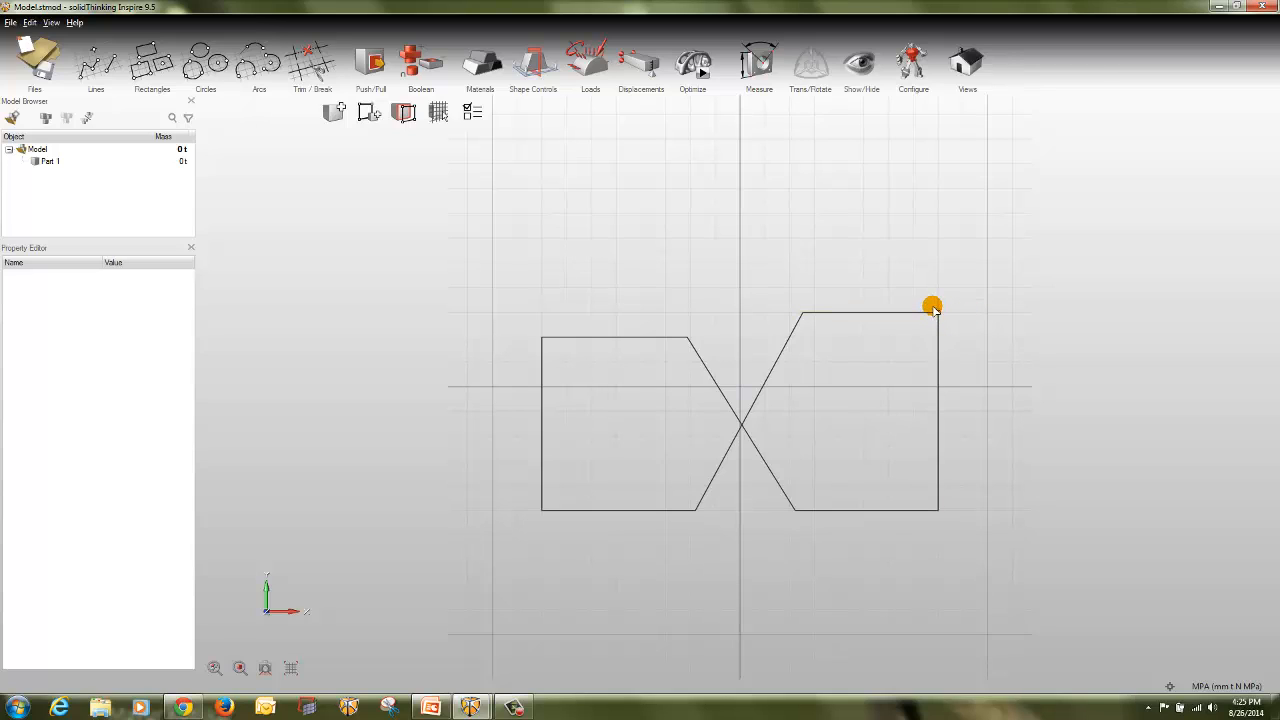
left_click_drag(943, 313, 907, 362)
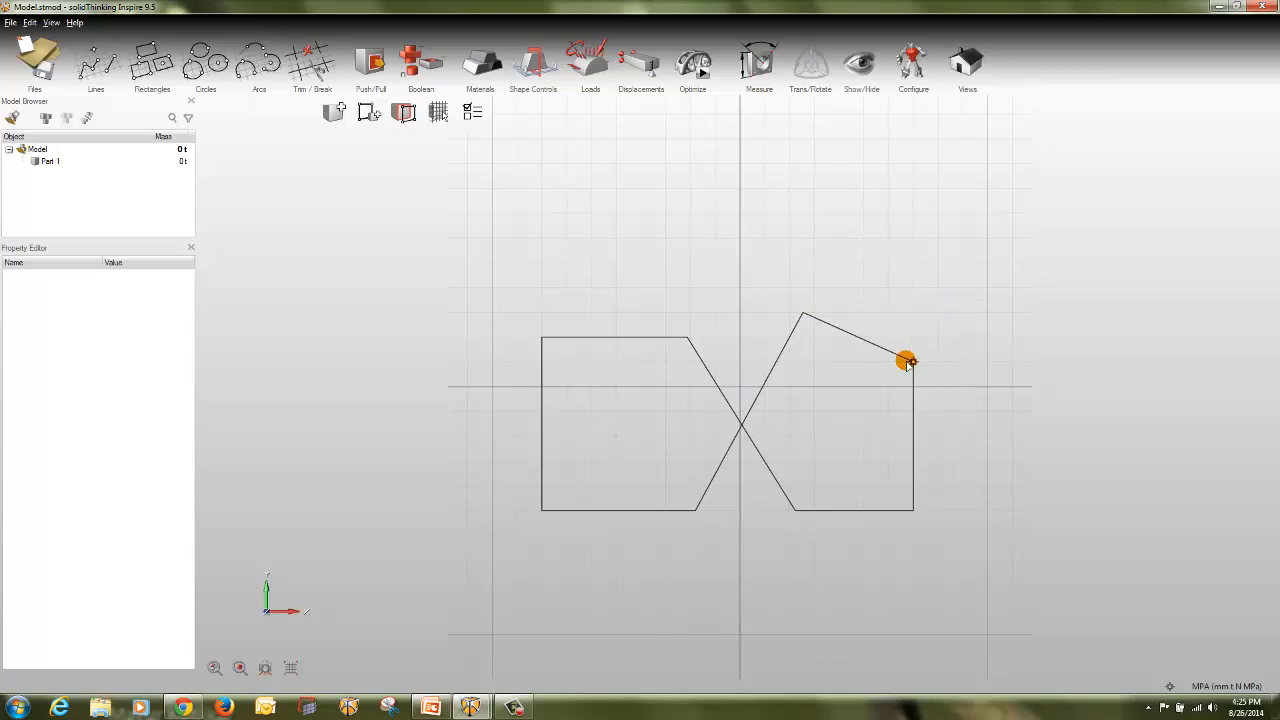
- Check the constraints at the left half's upper outer corner and move that corner straight up
right_click(543, 338)
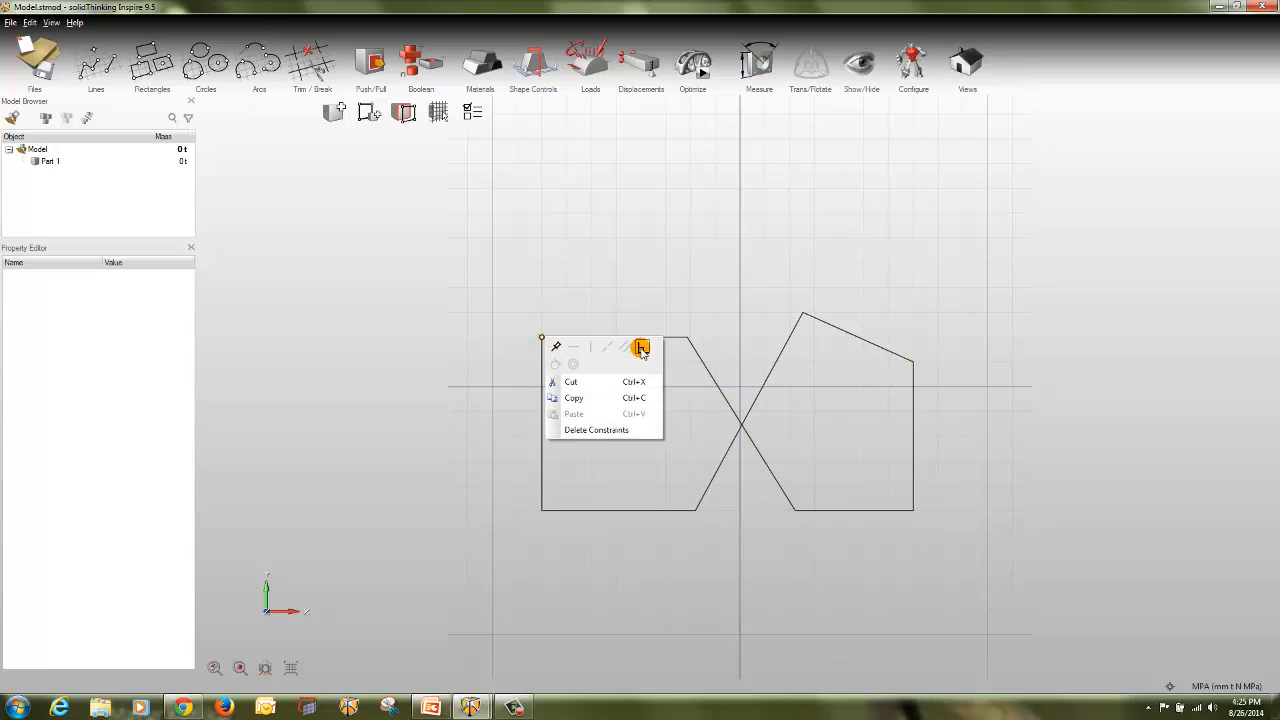
left_click(471, 330)
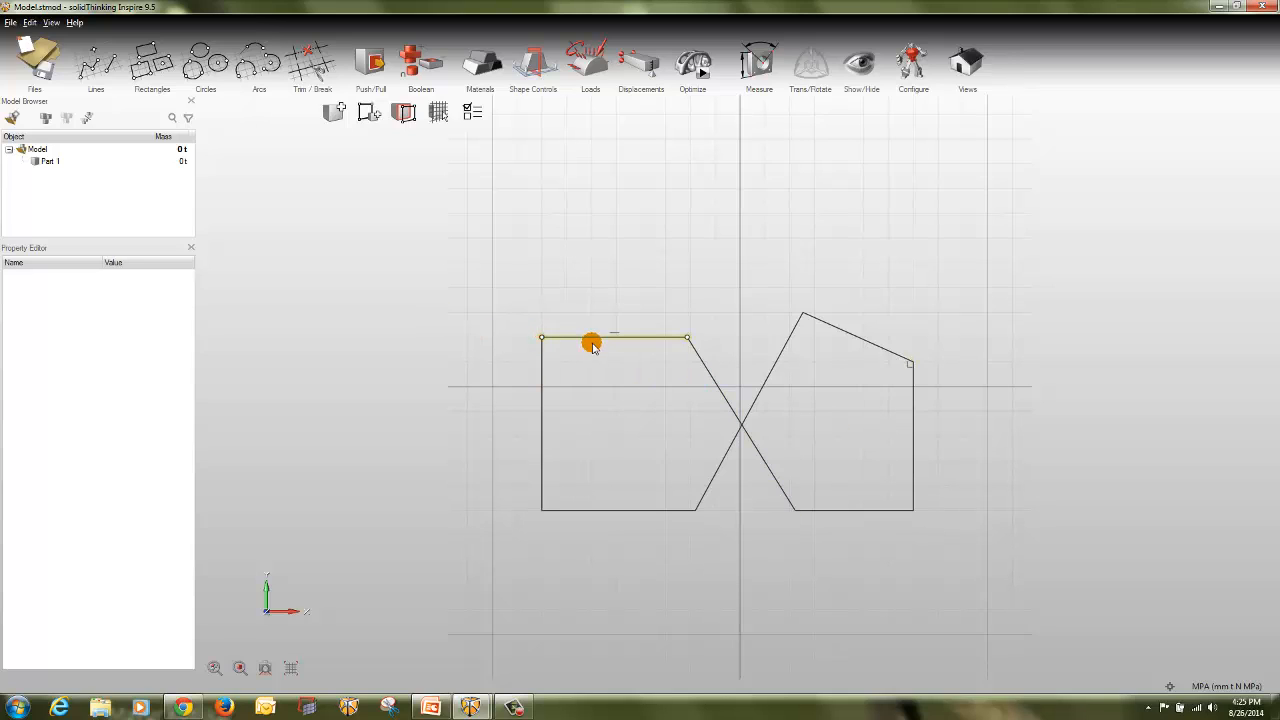
left_click(449, 339)
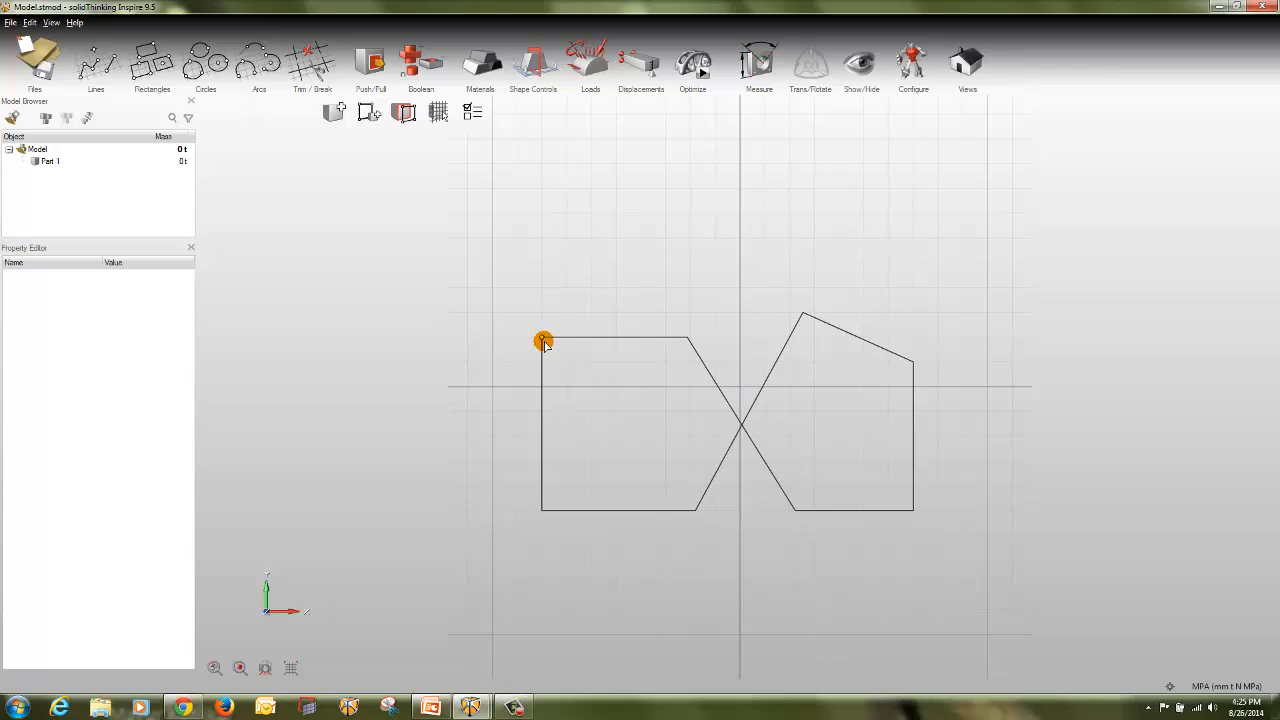
left_click_drag(543, 342, 542, 288)
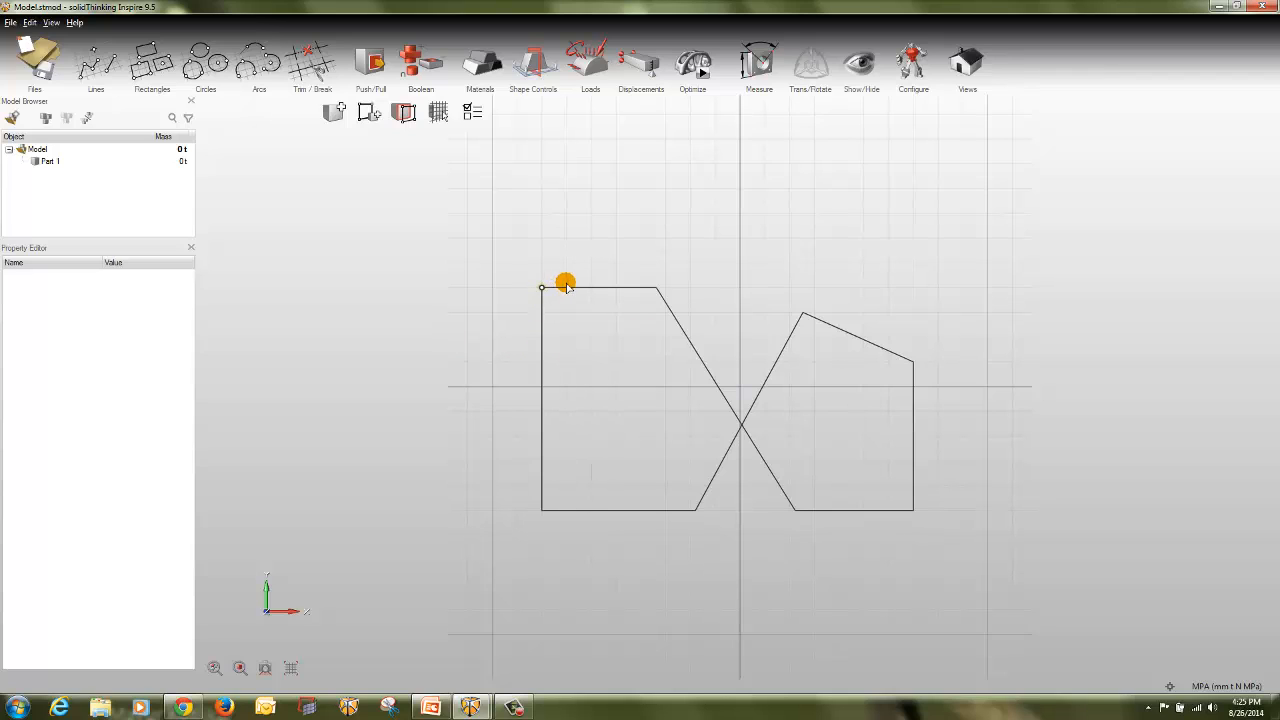
- Examine the constraints applied to the left half's top edge and its vertical outer edge
right_click(569, 286)
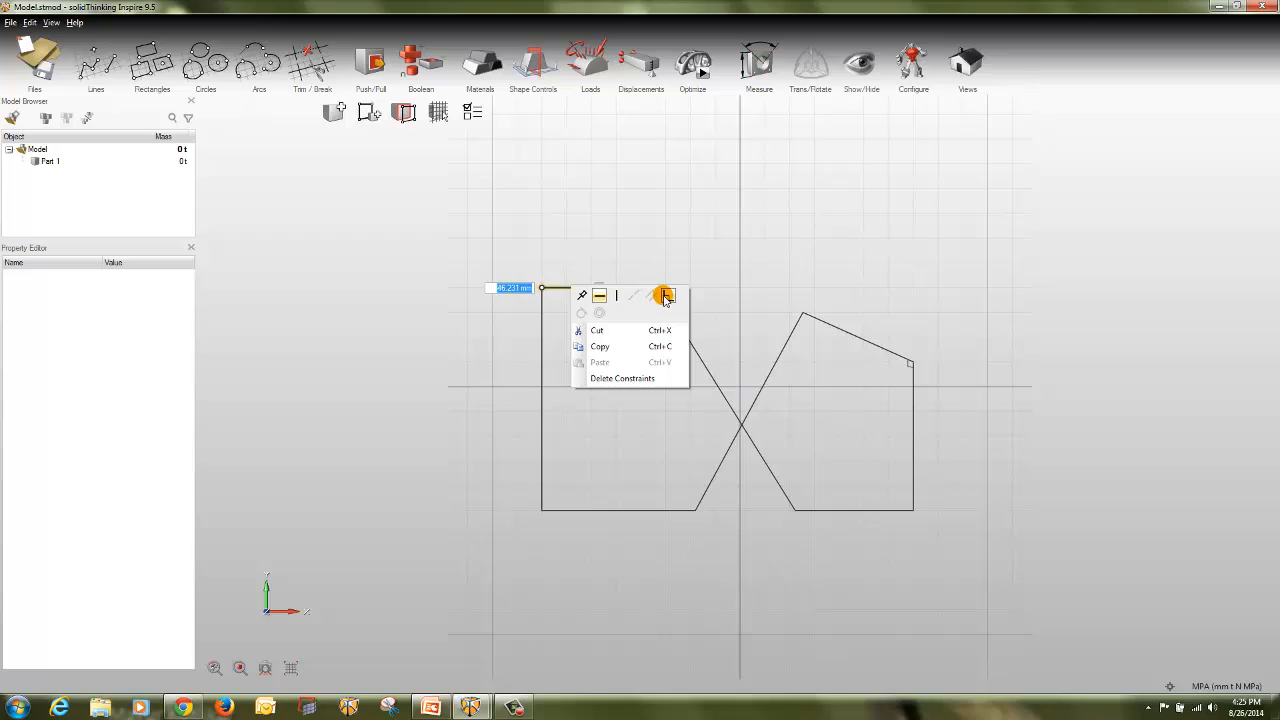
left_click(539, 336)
left_click(541, 338)
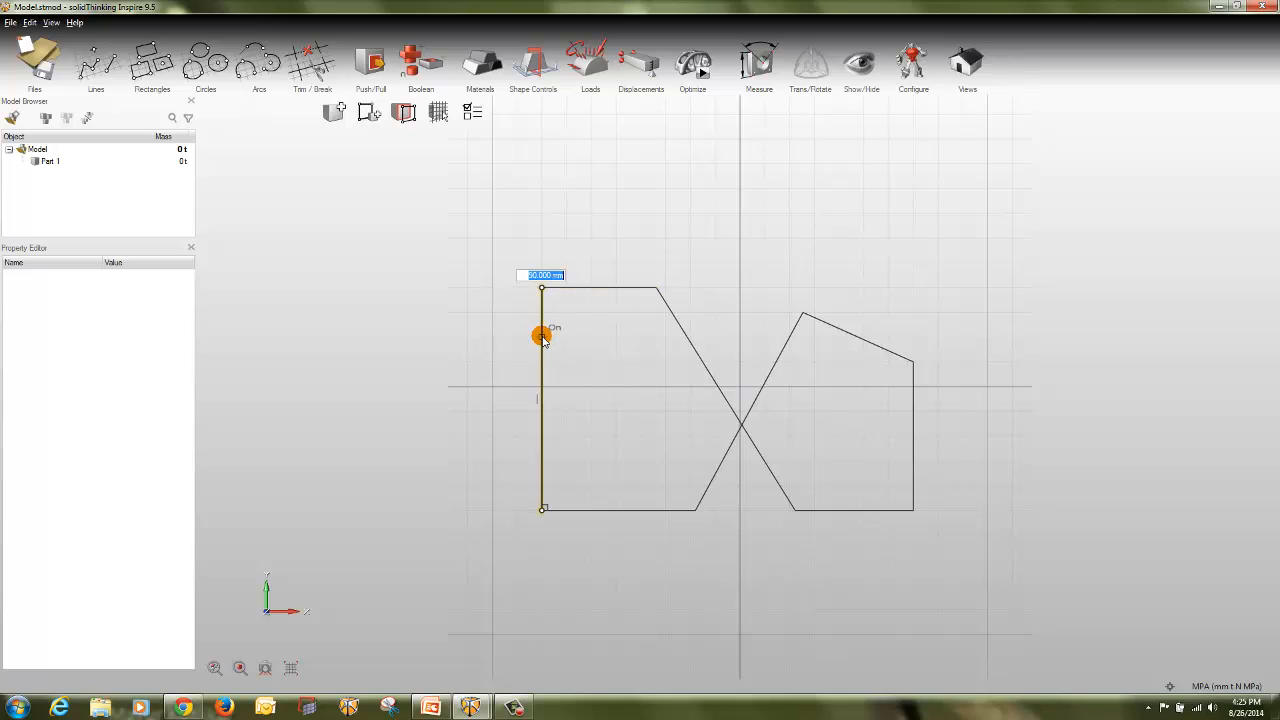
right_click(541, 338)
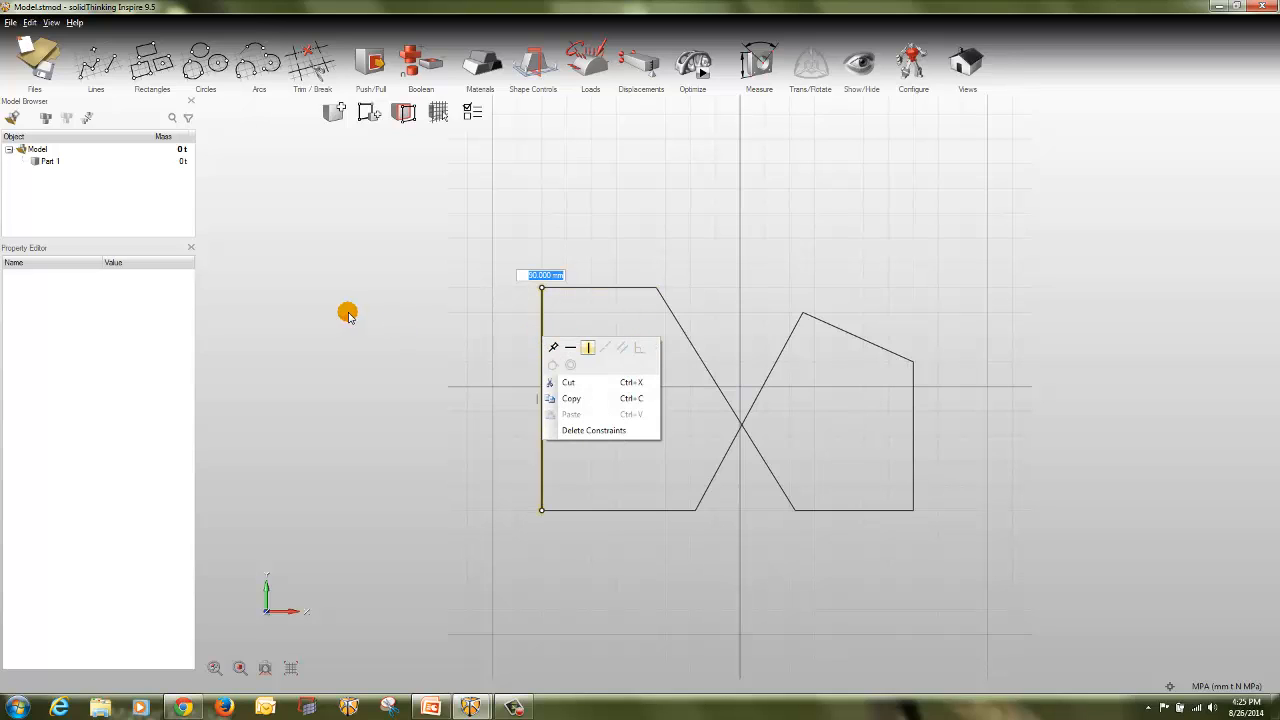
left_click(422, 304)
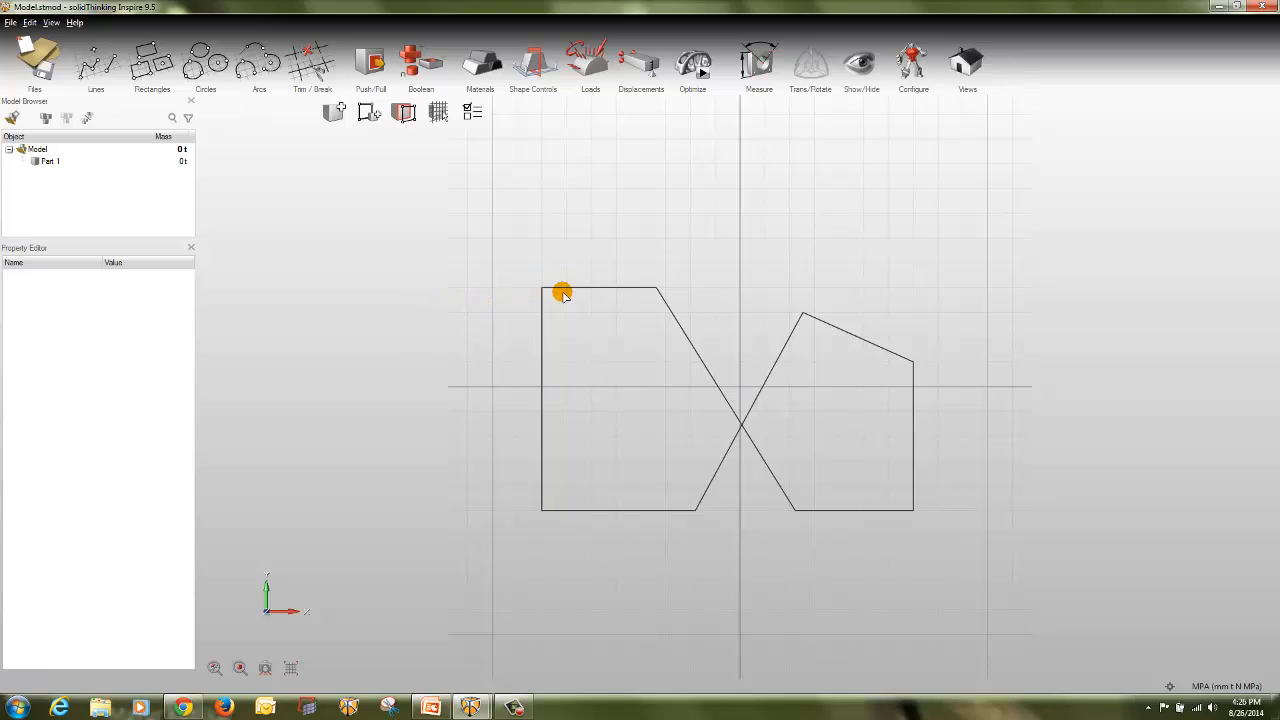
- Move the left half's upper outer corner down and slightly inward and check the constraints on it
mouse_move(541, 289)
left_mouse_down()
mouse_move(523, 268)
mouse_move(556, 353)
left_mouse_up()
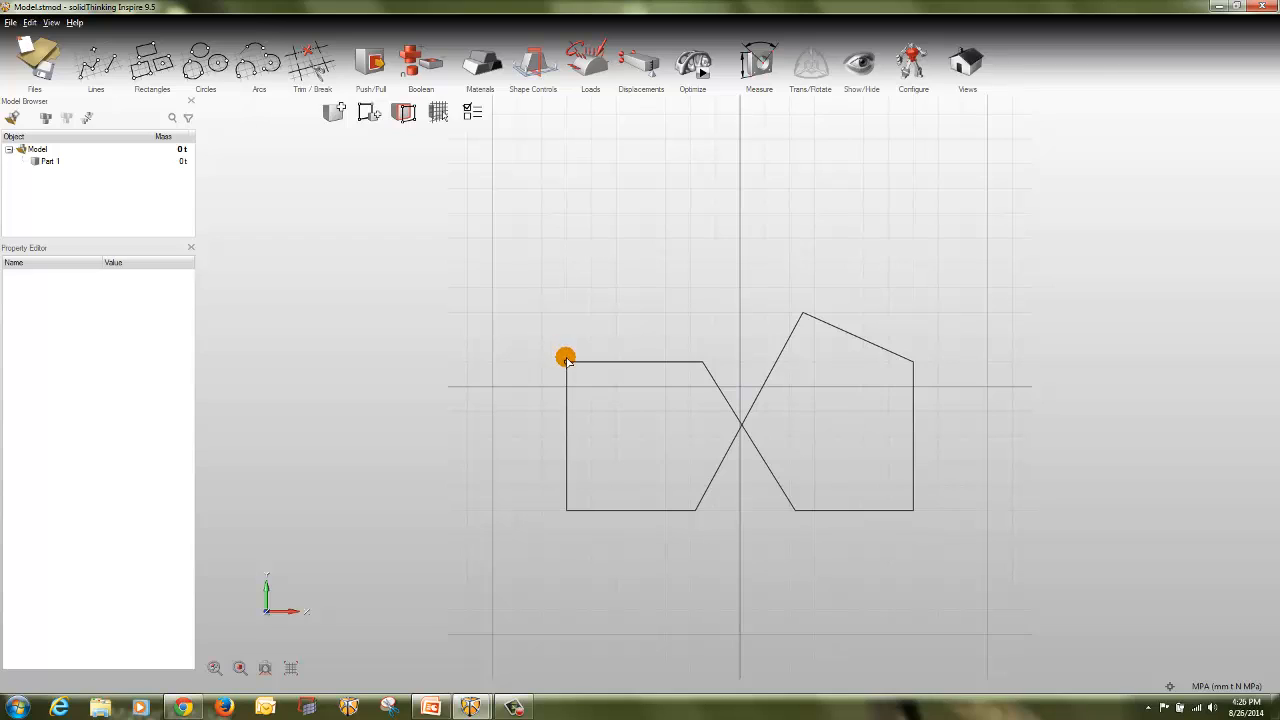
right_click(566, 362)
mouse_move(757, 401)
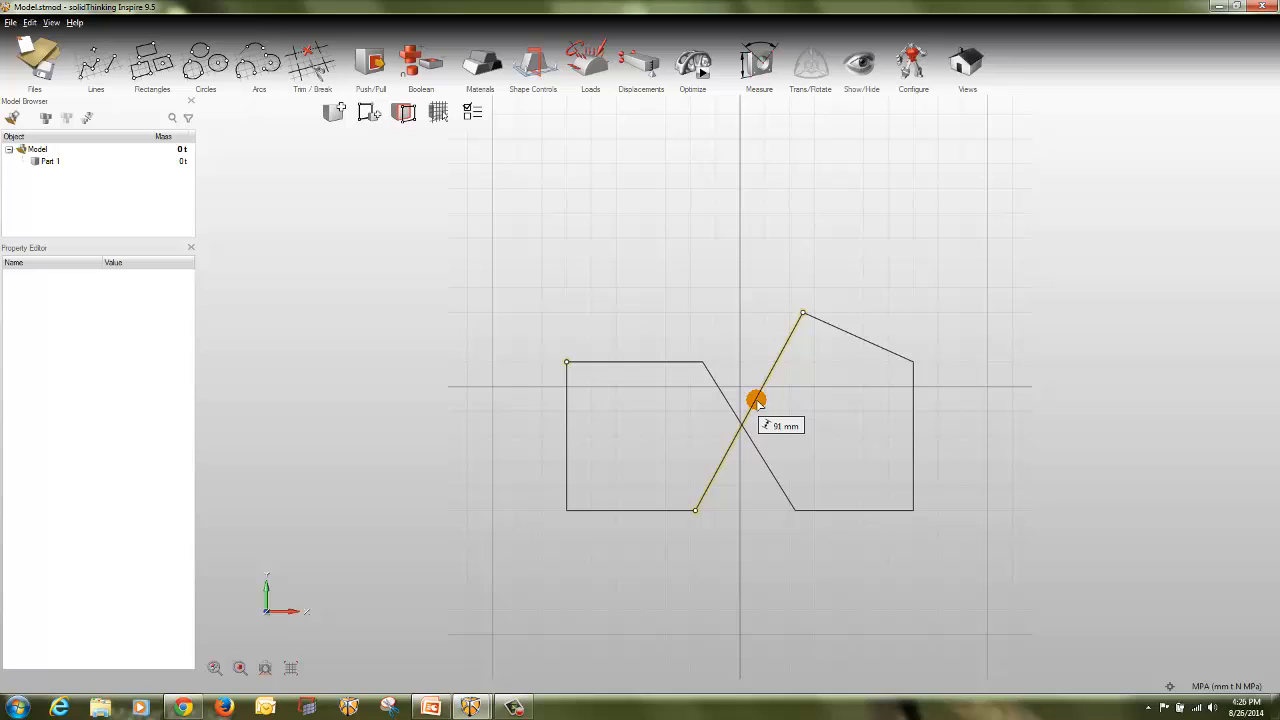
- Start a new model without saving the current one and draw a circle centred on the origin
left_click(35, 58)
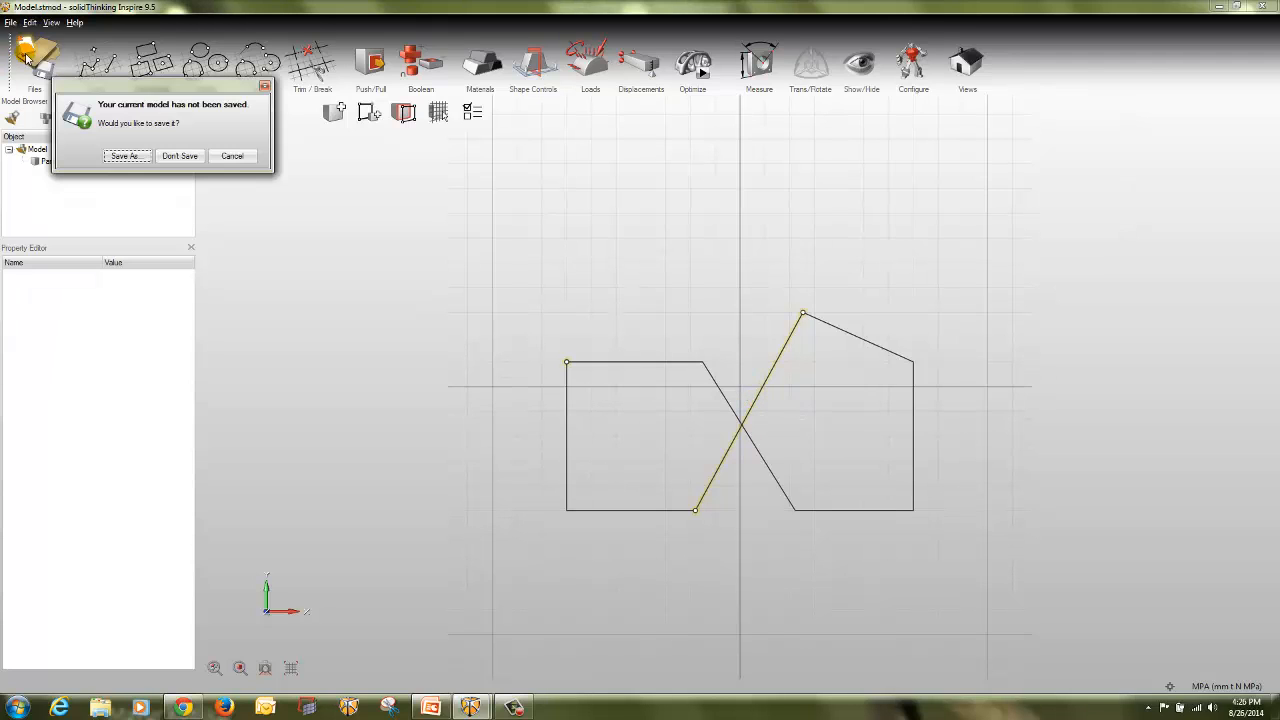
left_click(170, 156)
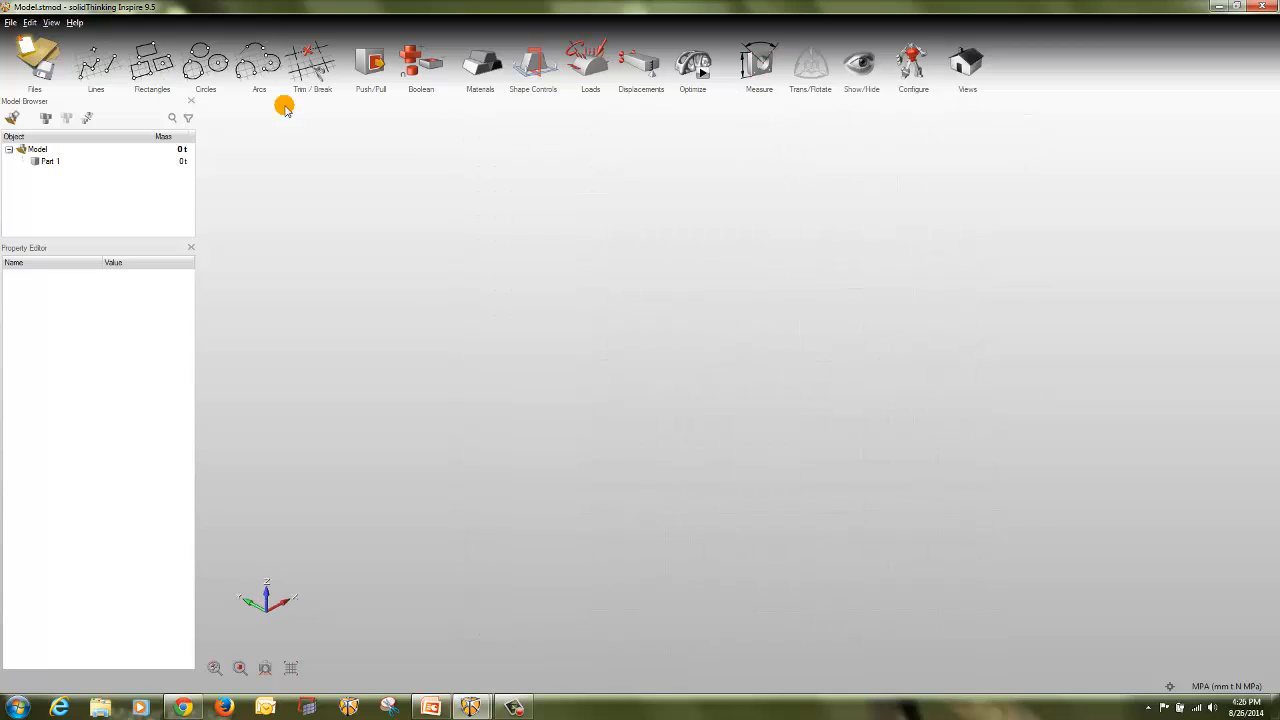
left_click(212, 62)
left_click(638, 350)
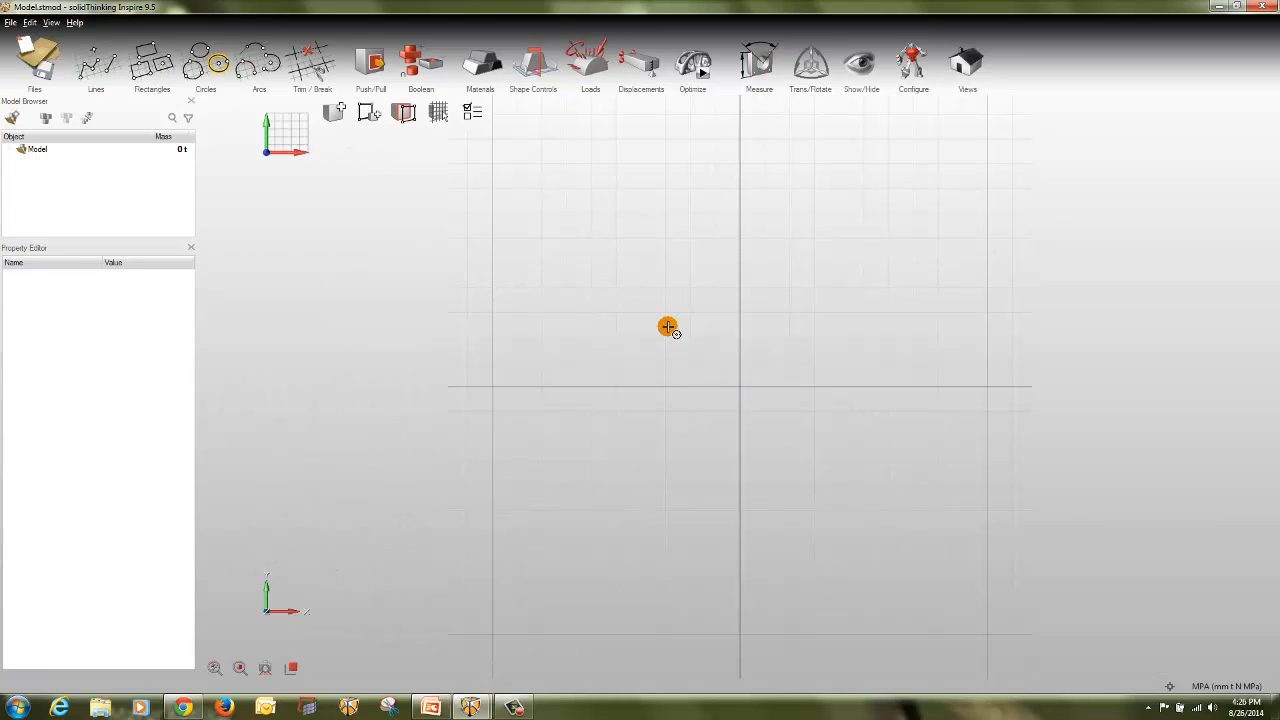
left_click(739, 386)
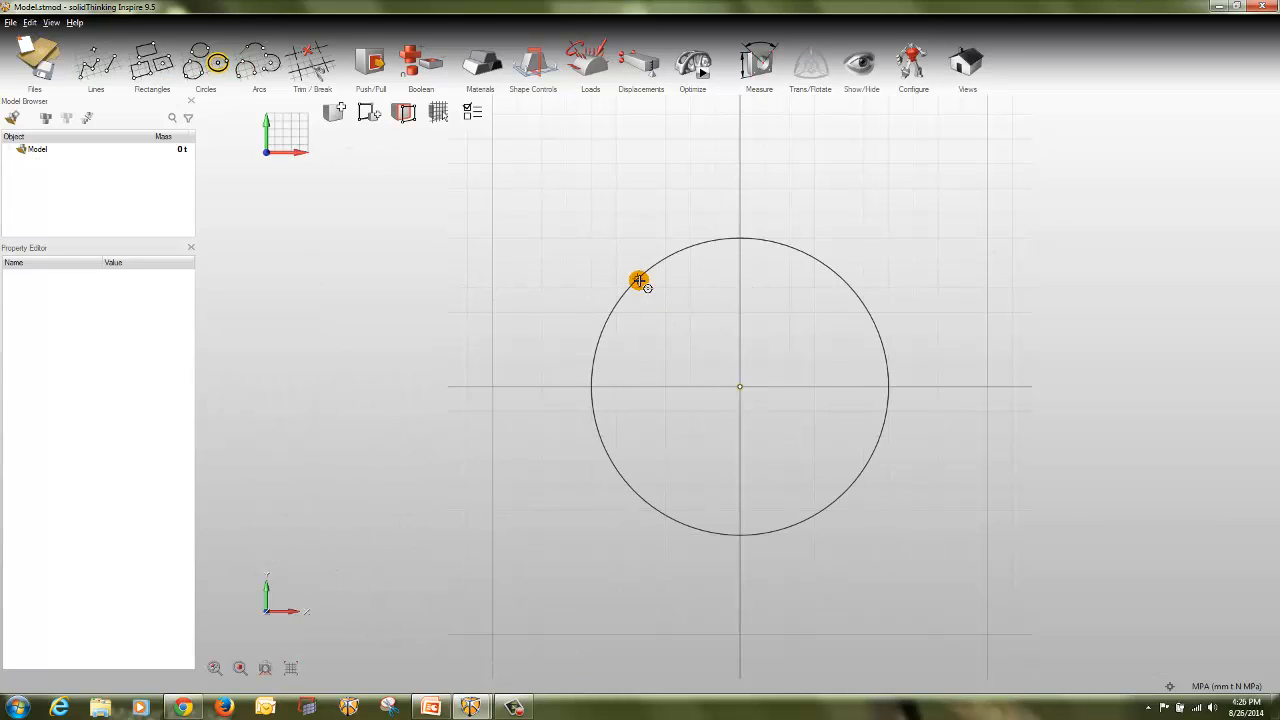
left_click(638, 280)
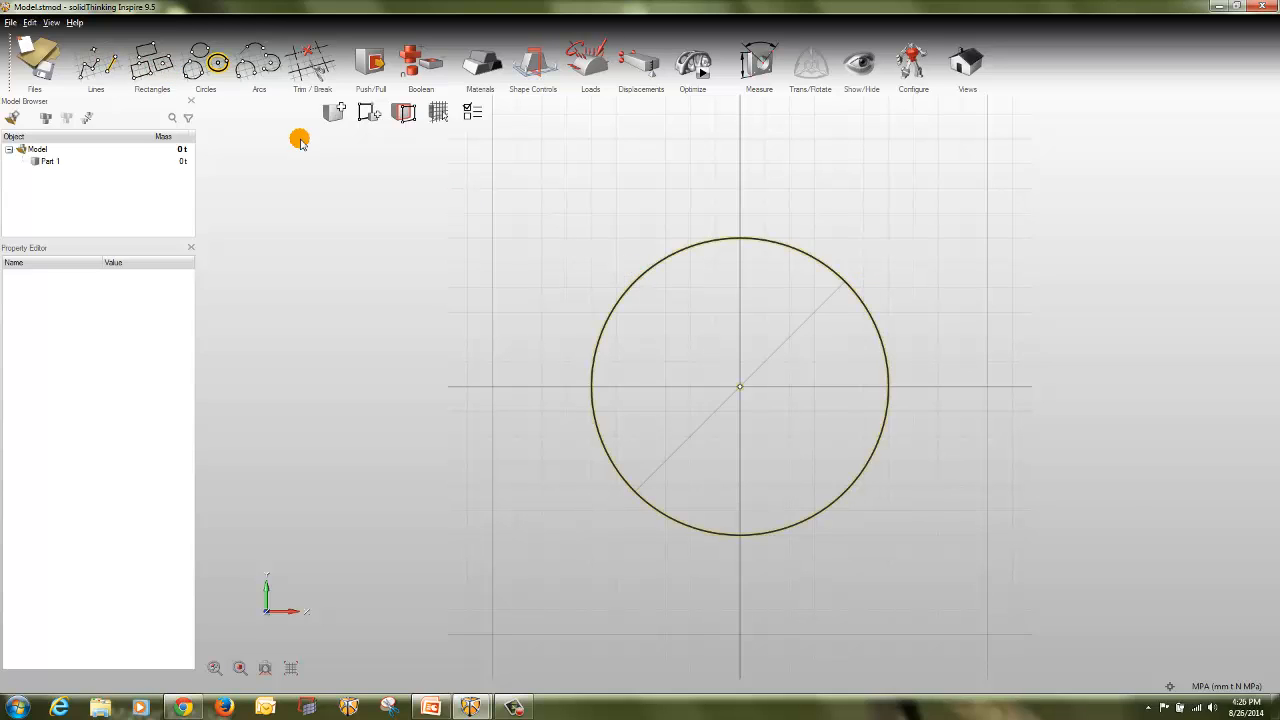
- Draw two crossing diagonal lines, each about 163 mm long, through the circle with their ends outside it
left_click(860, 240)
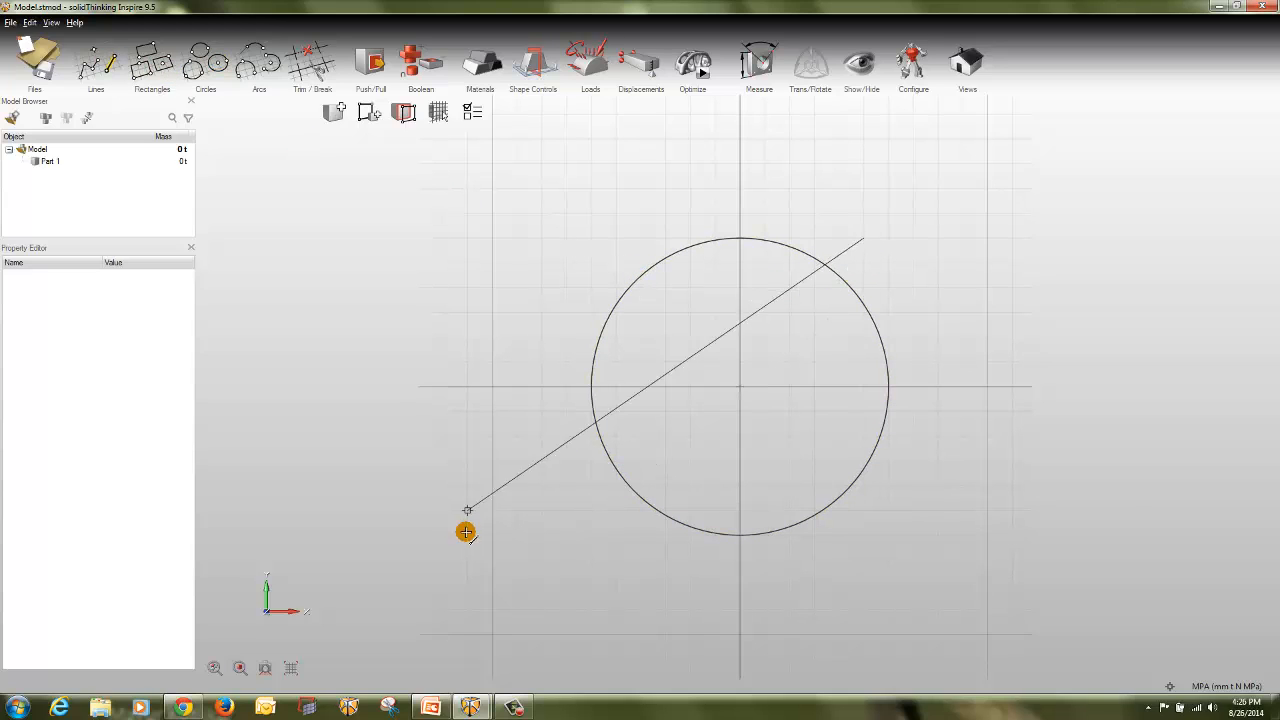
left_click(595, 530)
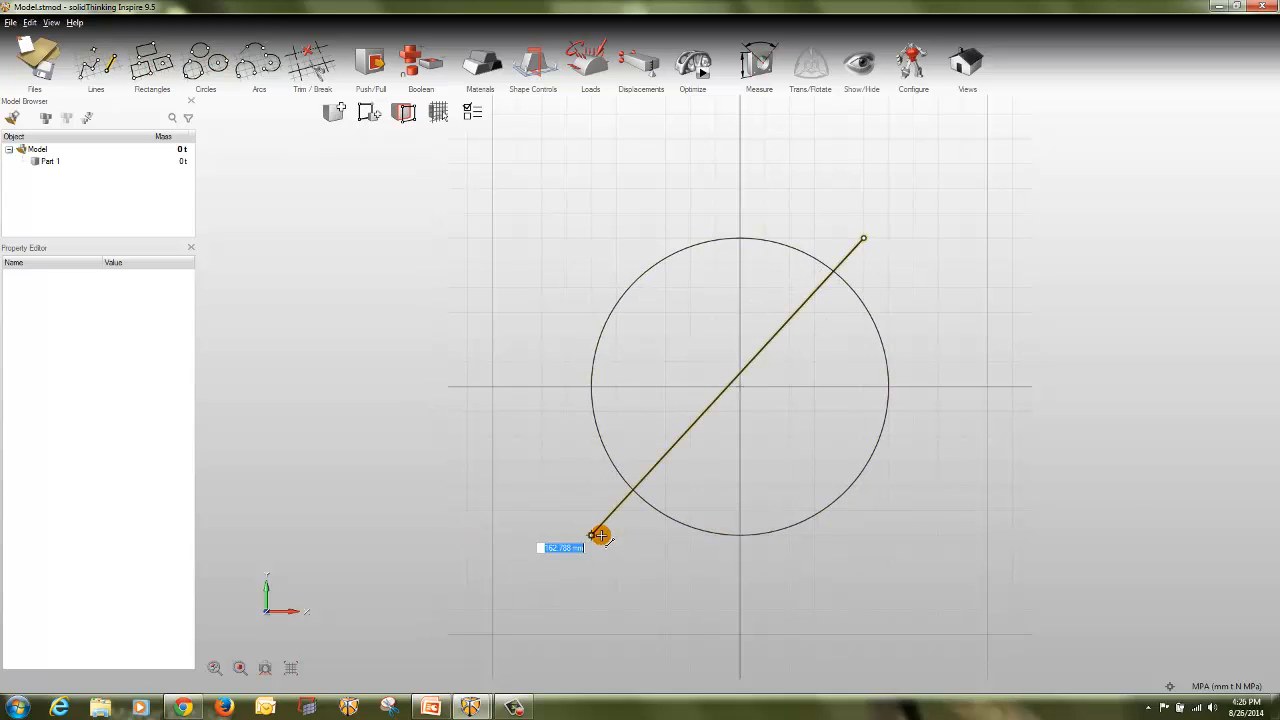
left_click(587, 238)
left_click(864, 534)
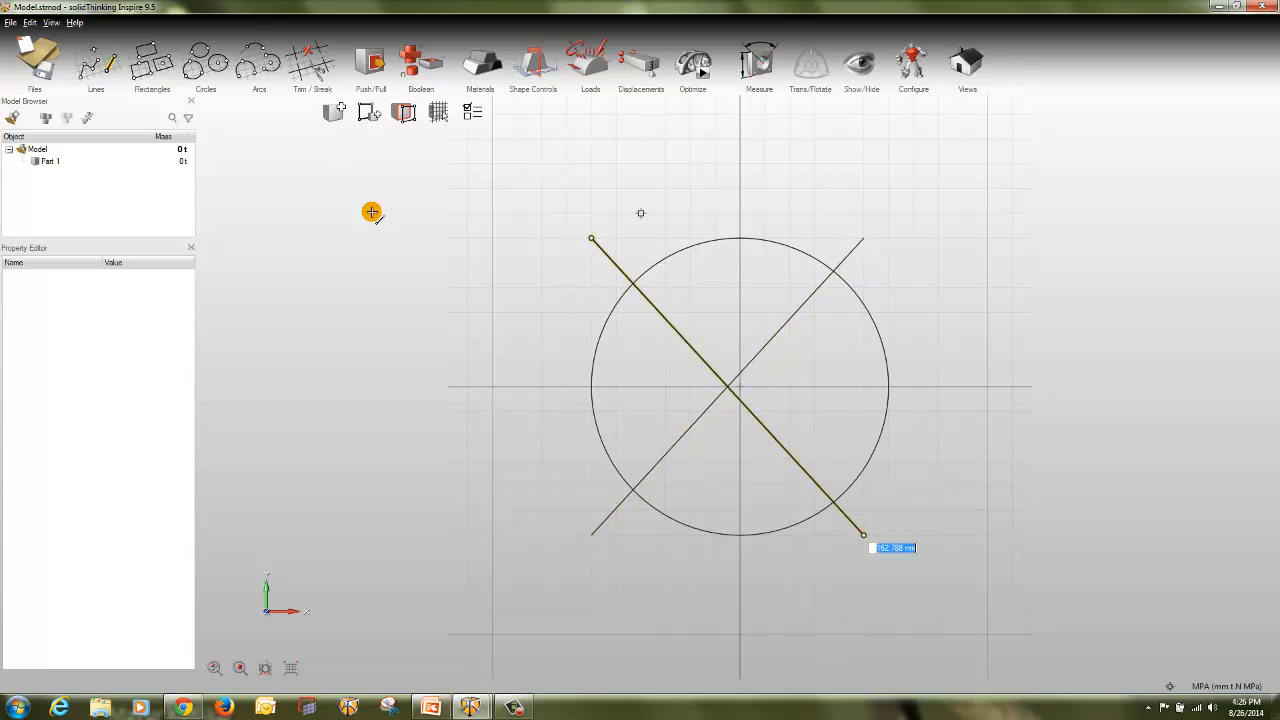
left_click(451, 295)
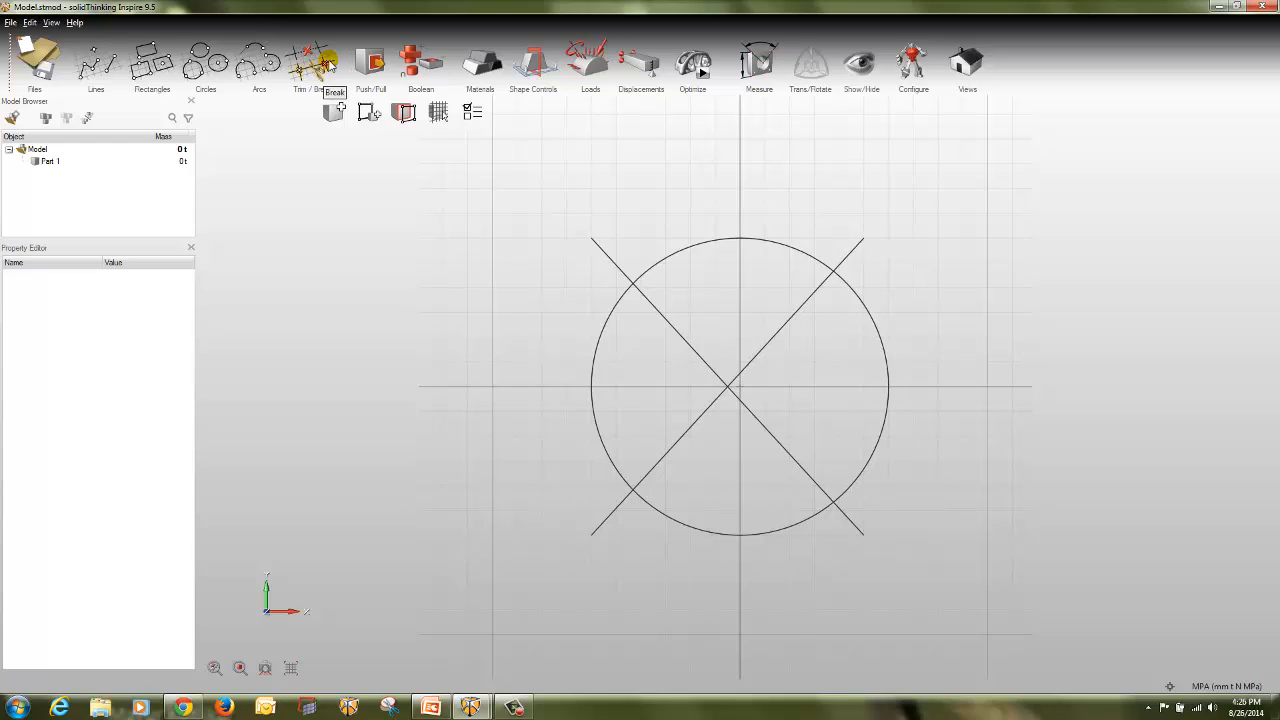
- Break the upper arc out of the circle between the diagonals and move it clear to the right, with a radius of about 61 mm
left_click(309, 68)
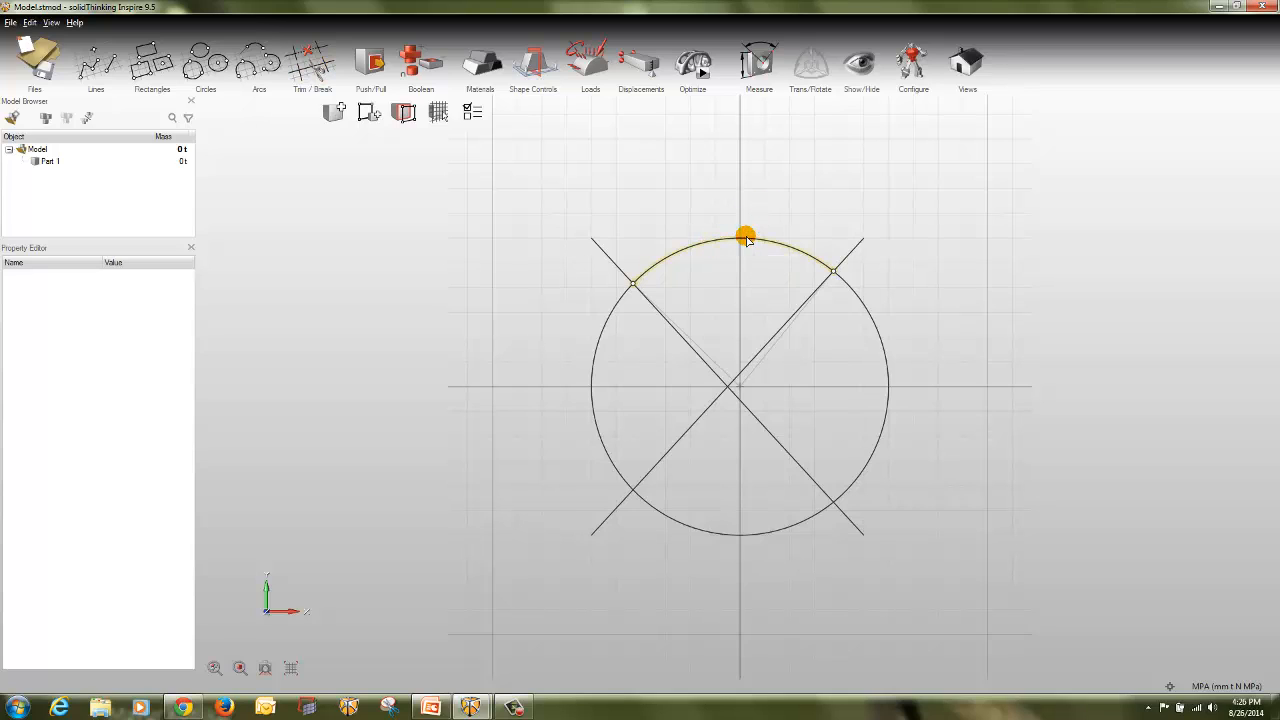
left_click_drag(750, 242, 743, 145)
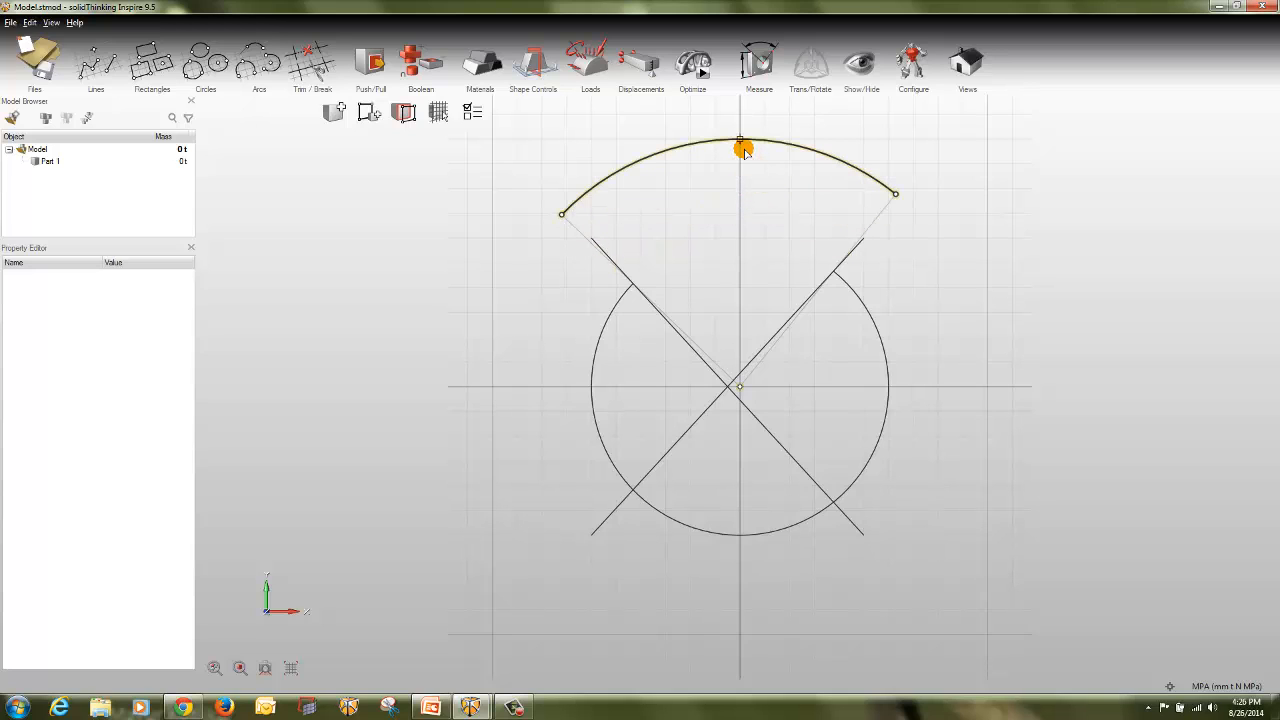
left_click_drag(739, 385, 1000, 393)
left_click_drag(1015, 390, 1062, 362)
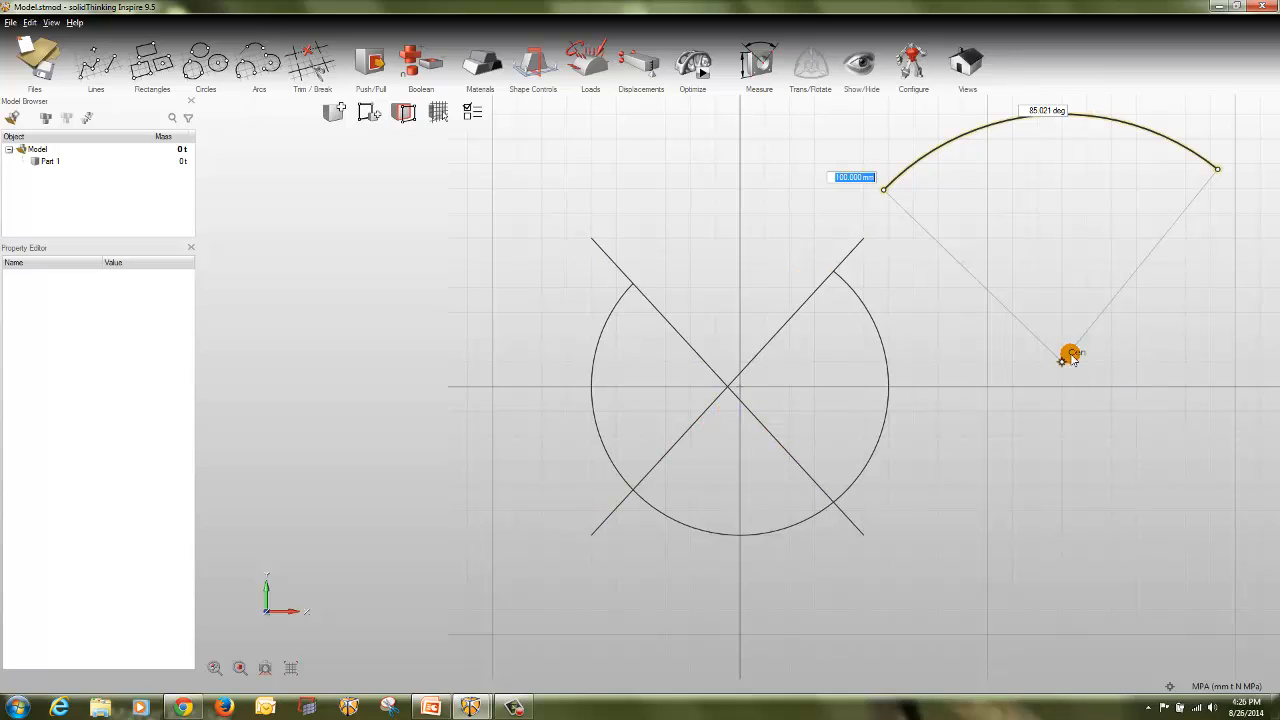
left_click_drag(1086, 114, 1086, 210)
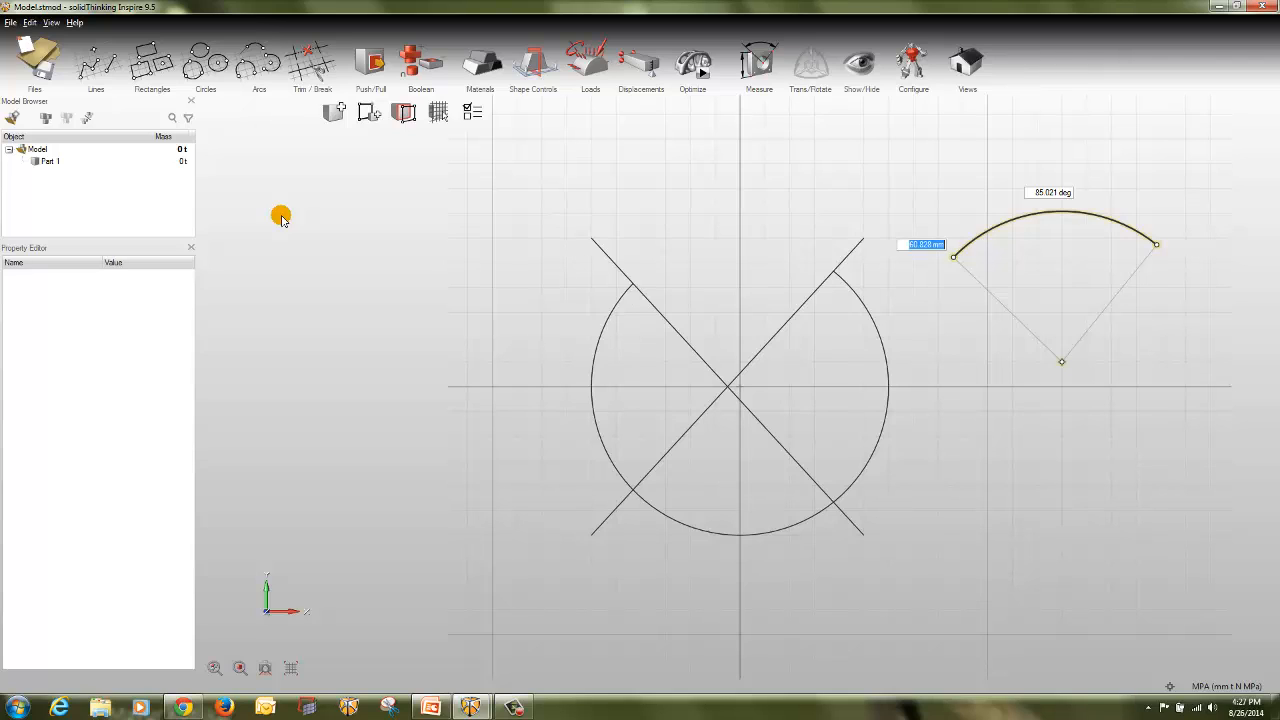
- Trim the four ends of the diagonal lines that stick out beyond the circle
left_click(311, 62)
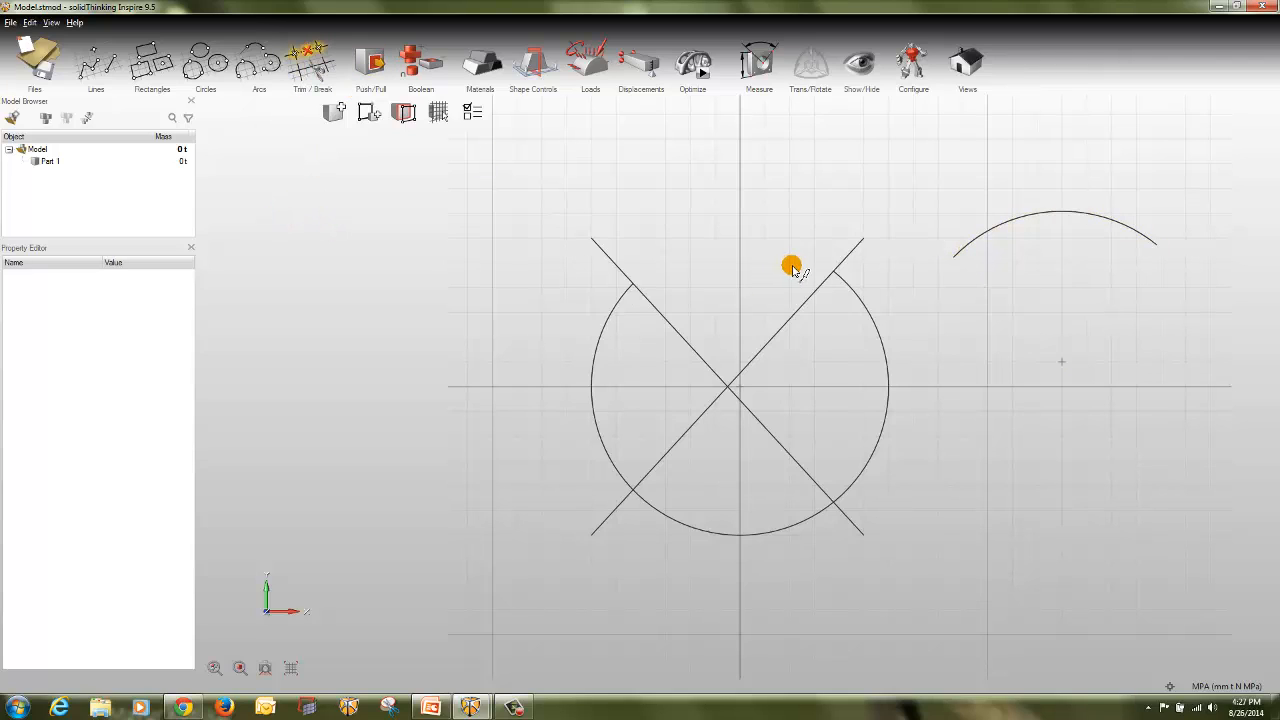
left_click(846, 256)
left_click(603, 251)
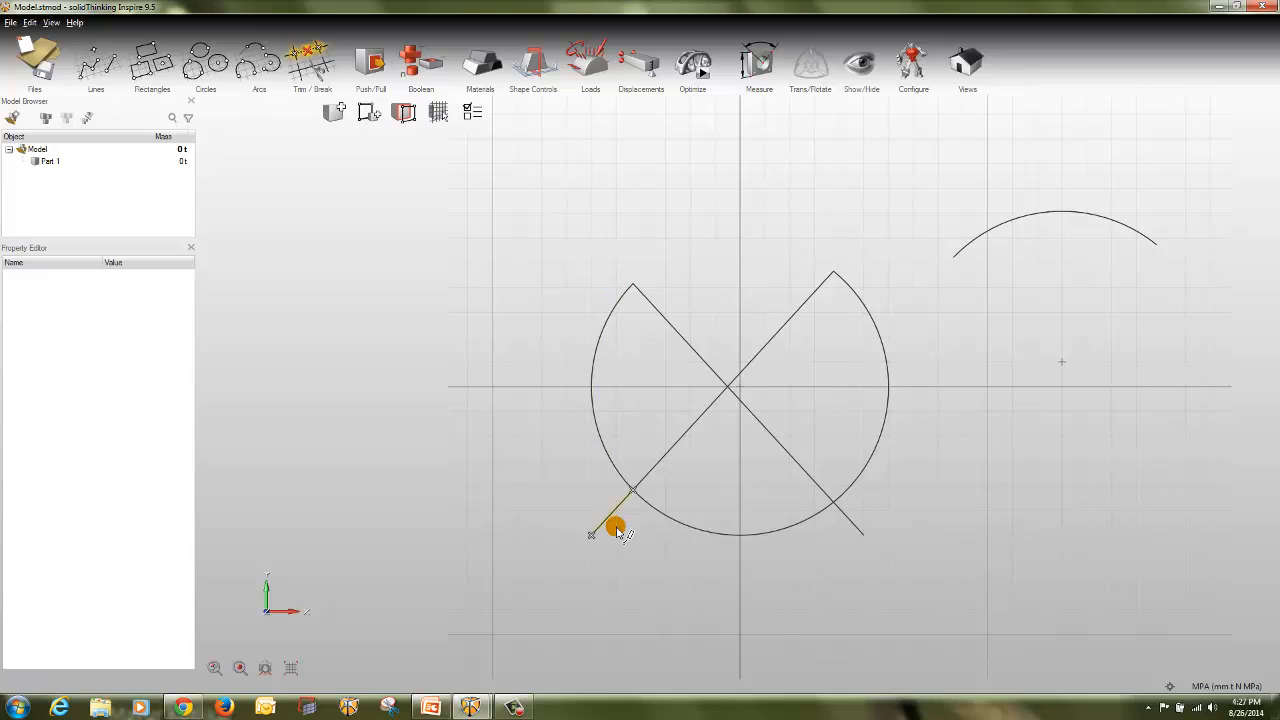
left_click(609, 516)
left_click(849, 520)
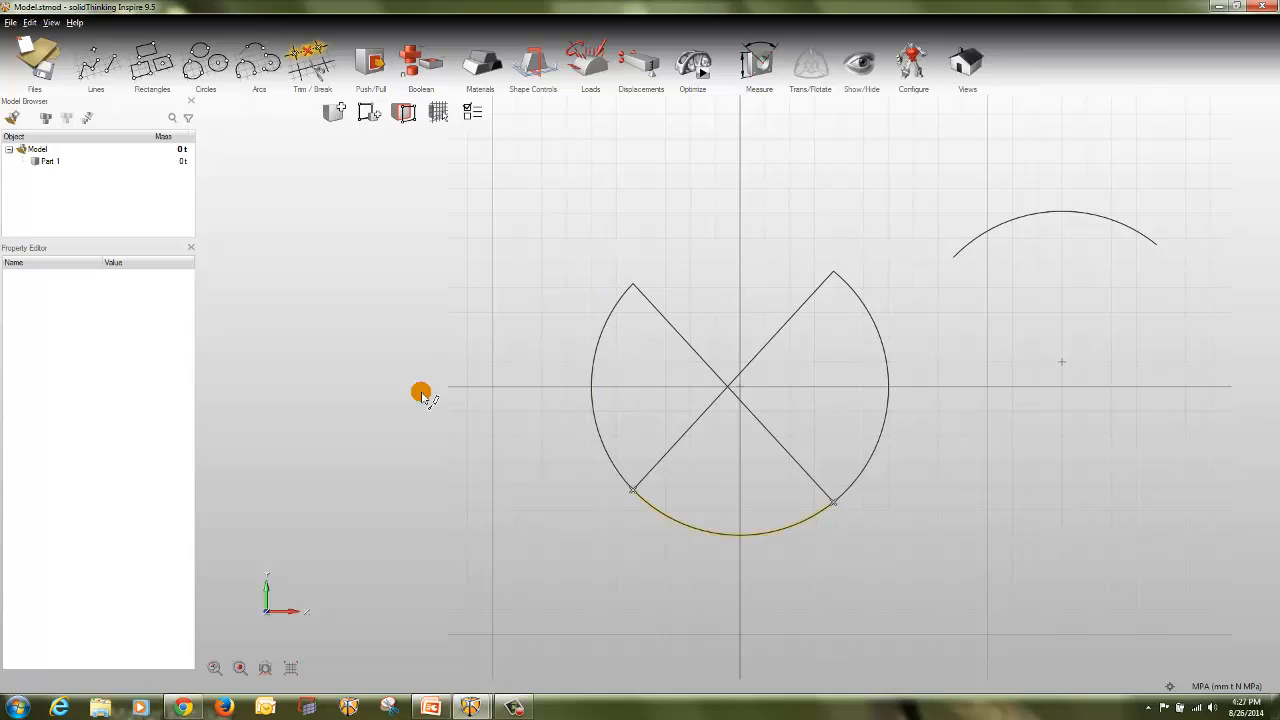
key("Escape")
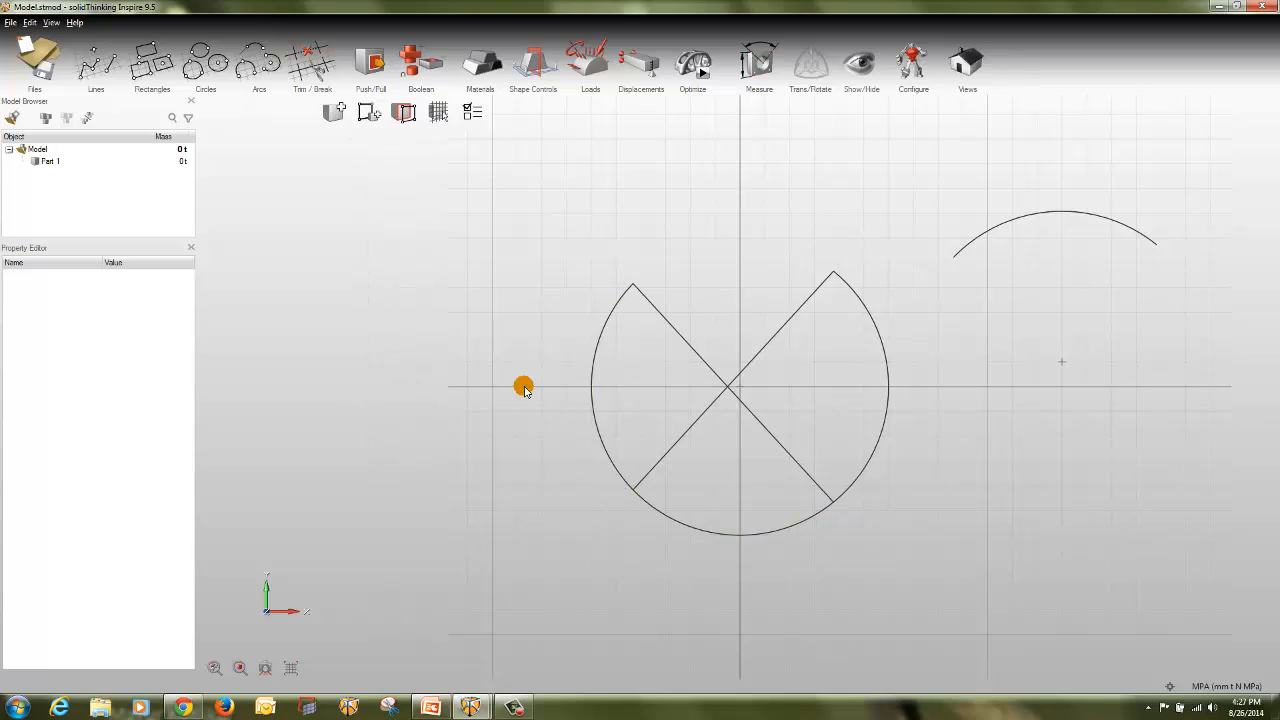
- Move both diagonal lines so that their midpoints snap to the circle's centre
left_click_drag(727, 388, 742, 402)
left_click(751, 412)
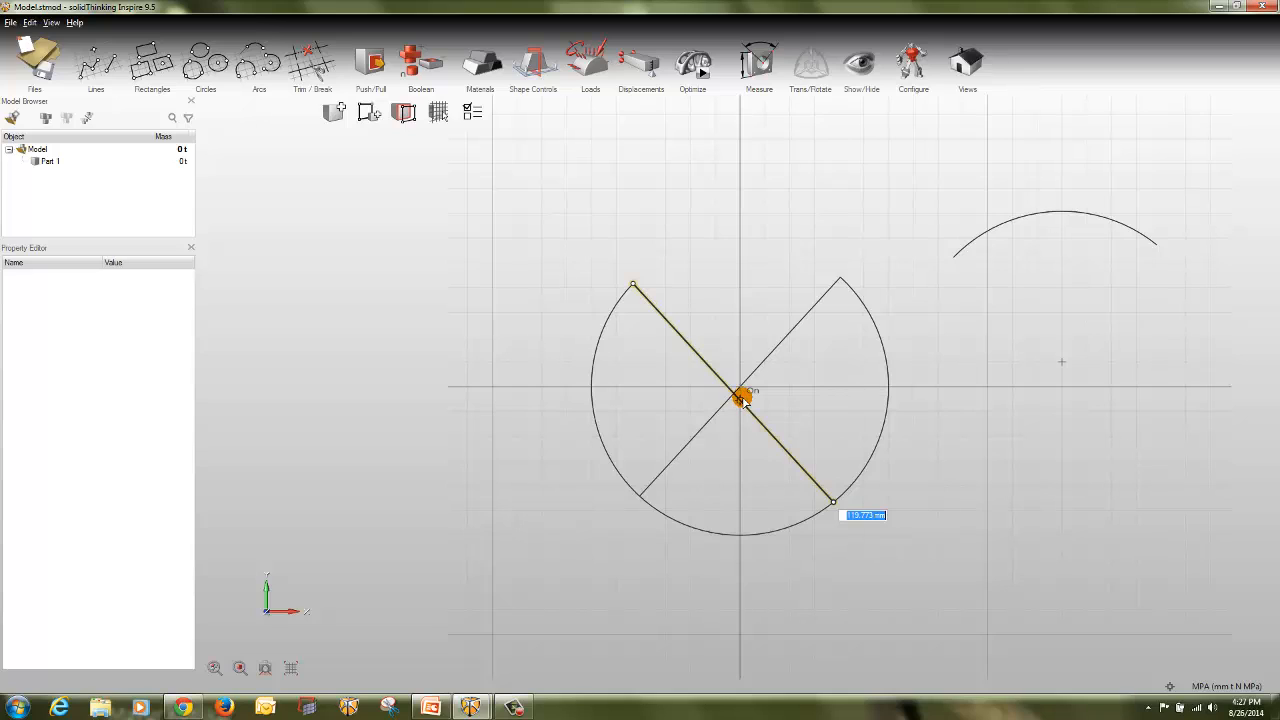
left_click_drag(737, 397, 745, 390)
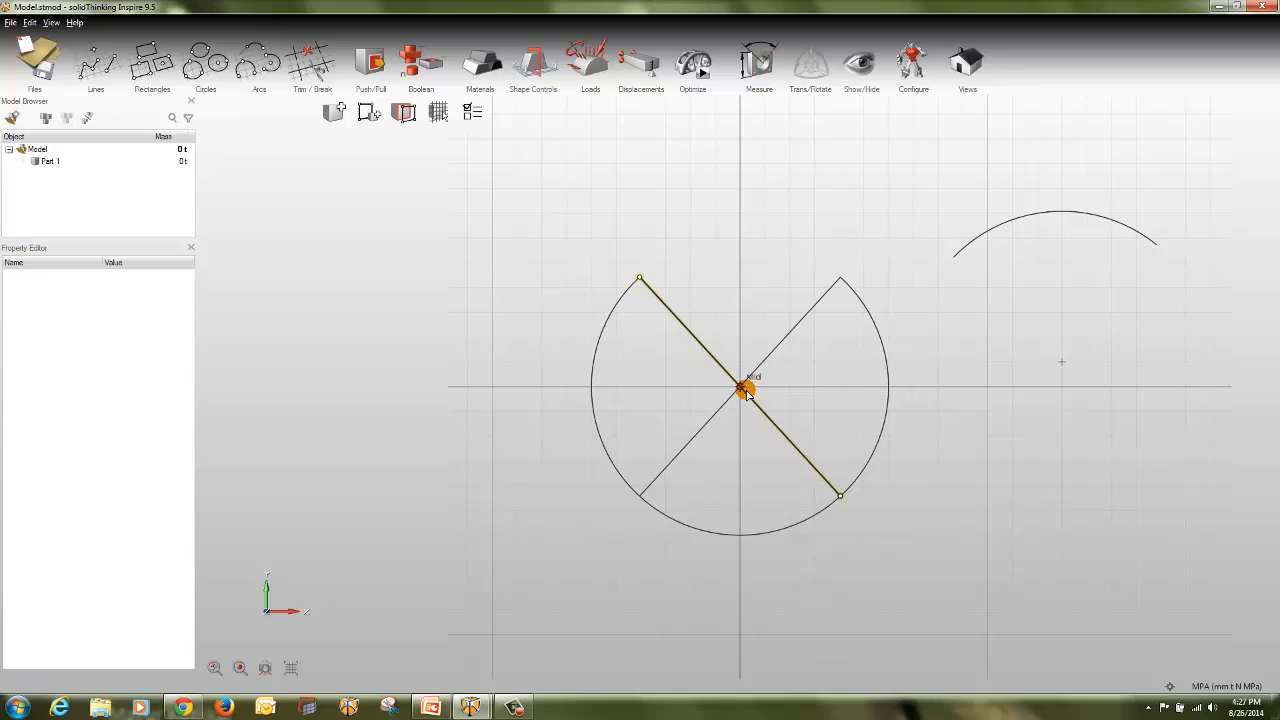
left_click(497, 438)
left_click(1055, 212)
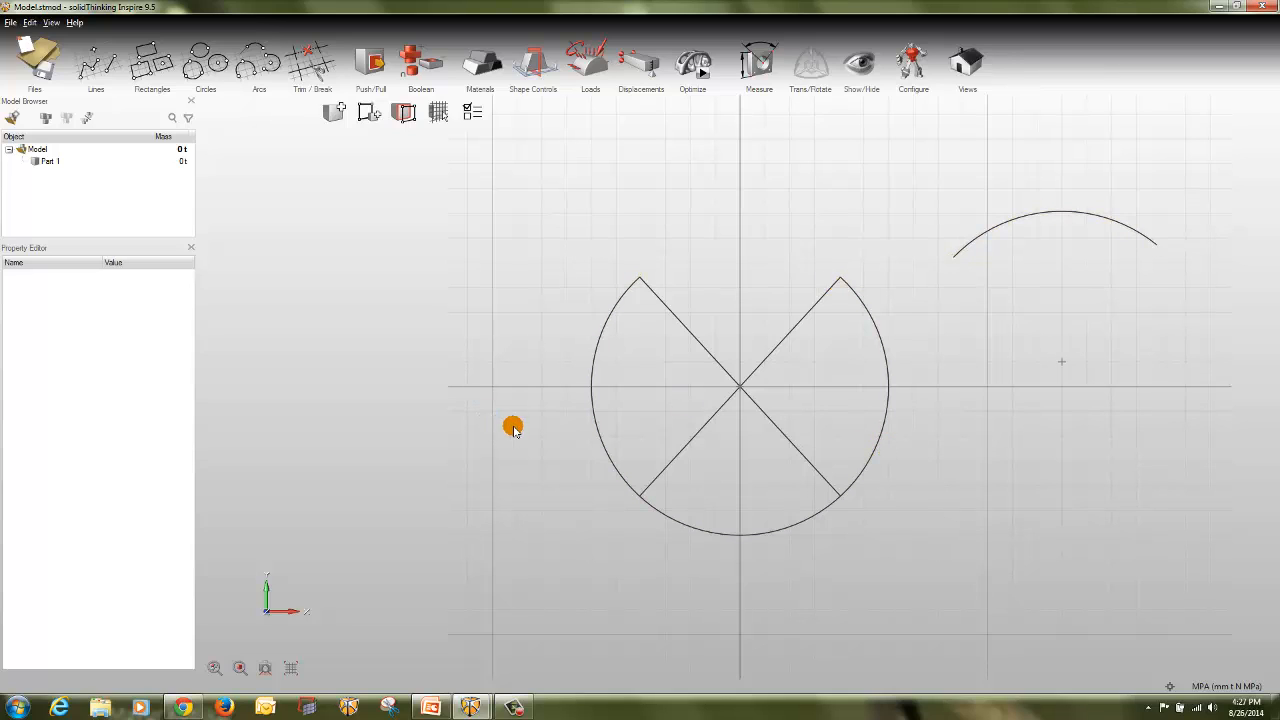
- Break the diagonal at the circle's centre and move its lower right half out below the separated arc
left_click(310, 65)
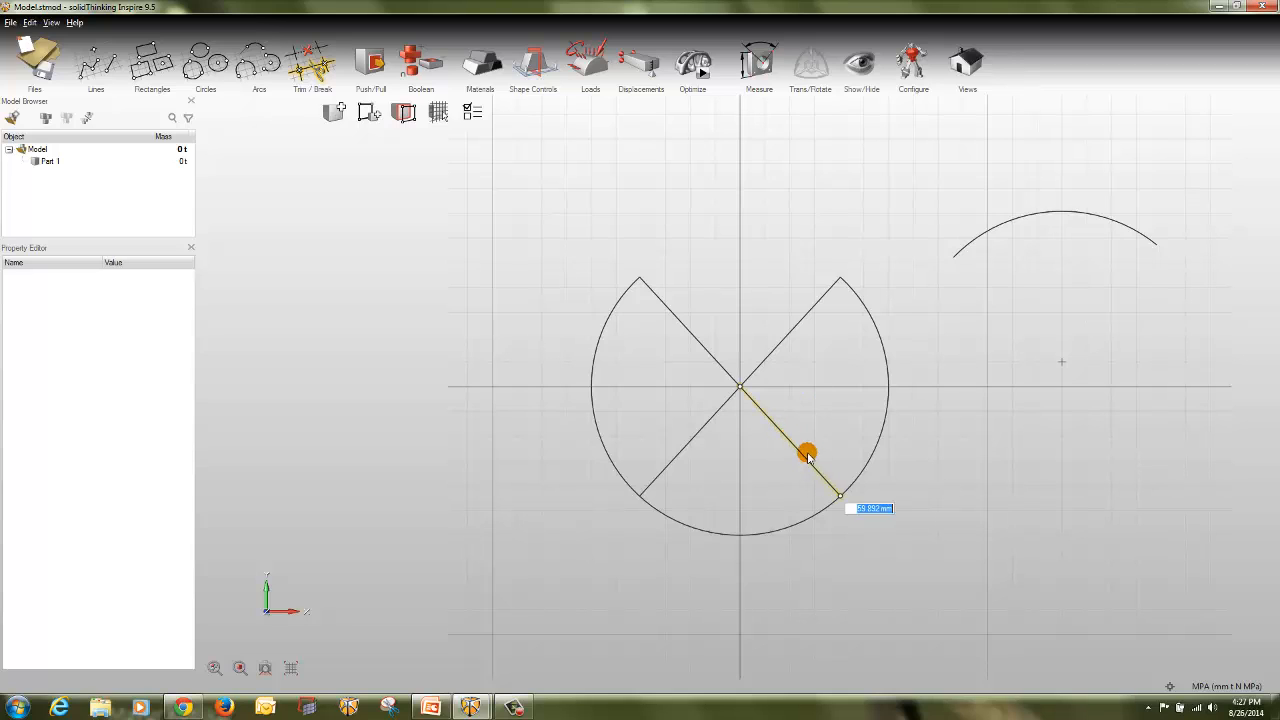
right_click(808, 456)
left_click(267, 453)
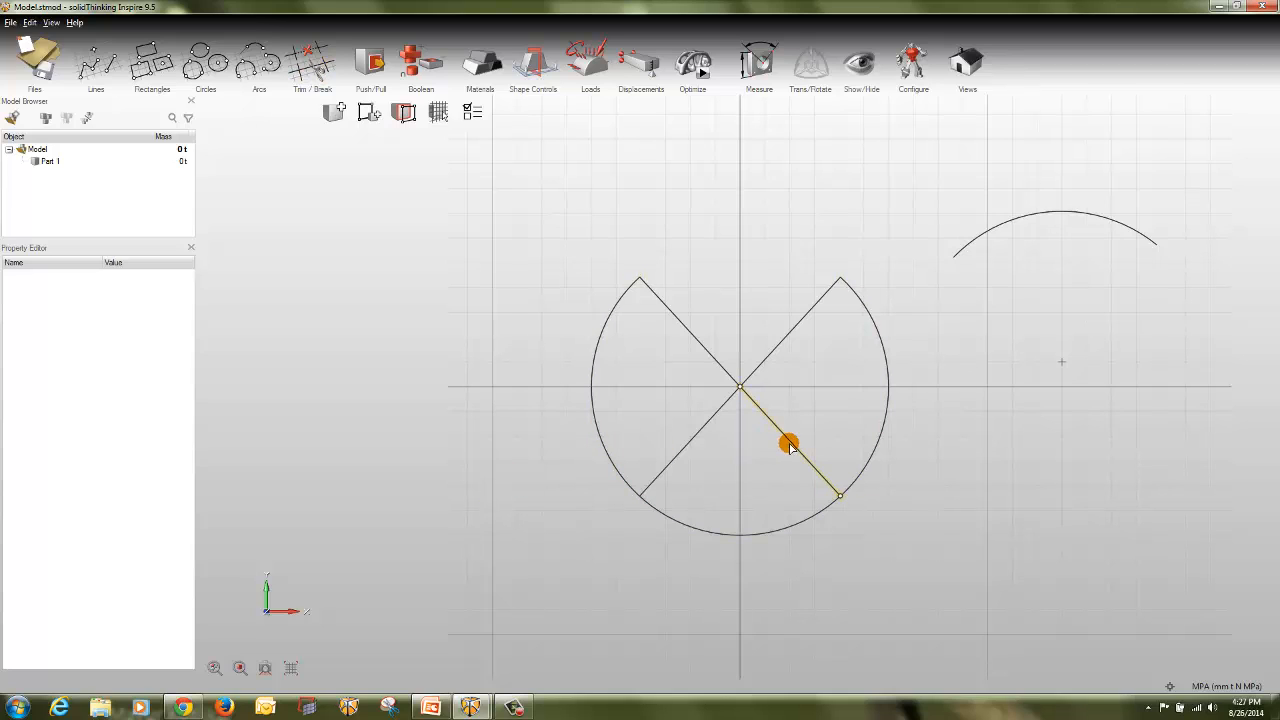
left_click_drag(785, 443, 1059, 383)
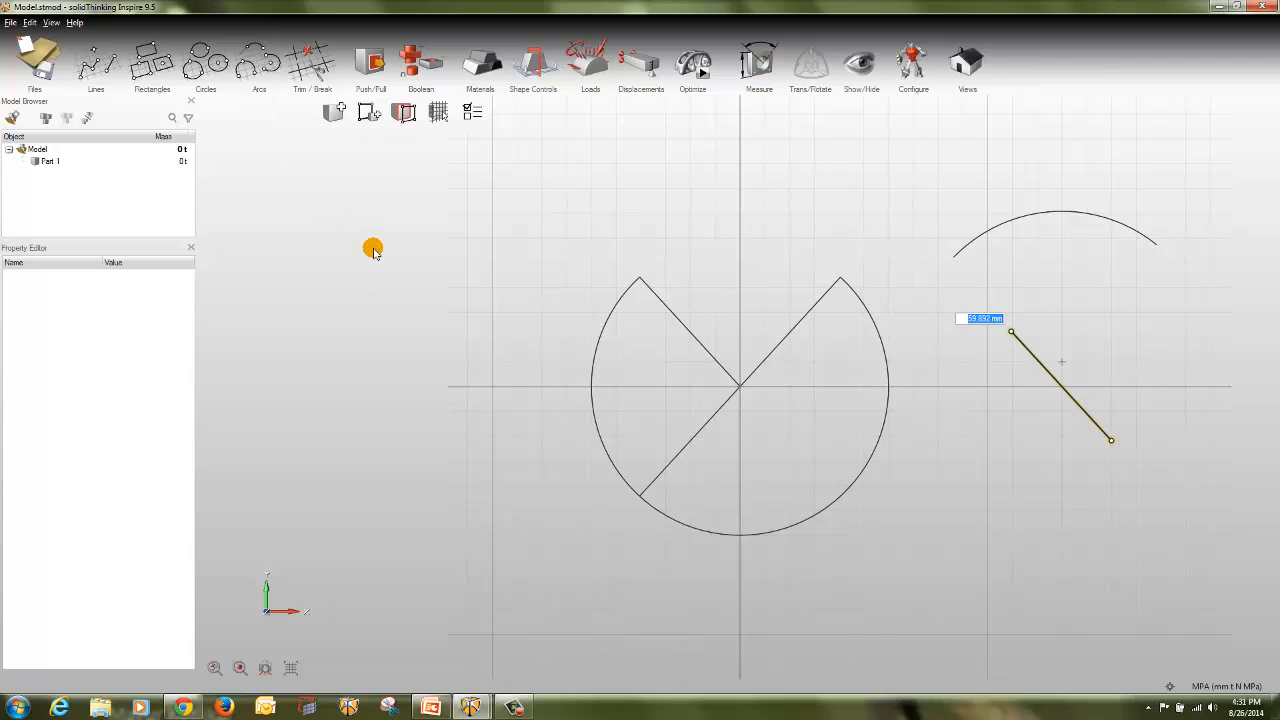
- Leave the sketch and start a new model without saving the current one
key("Escape")
key("Escape")
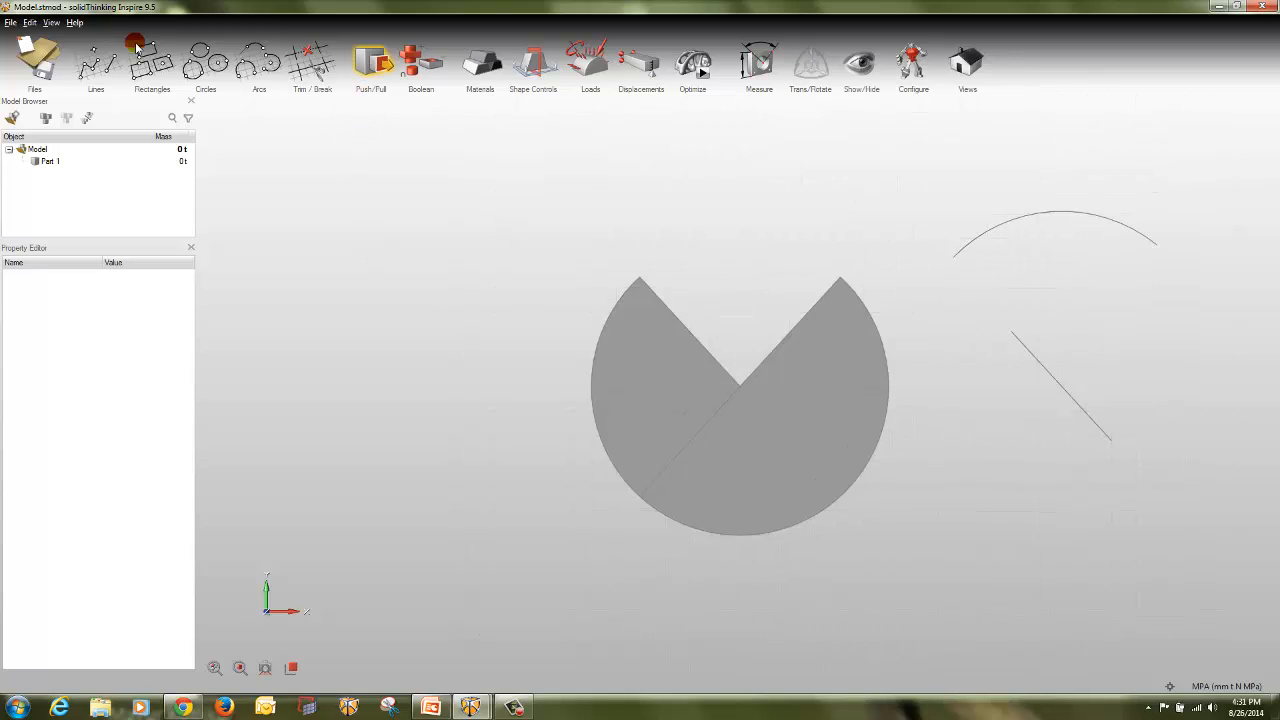
left_click(22, 45)
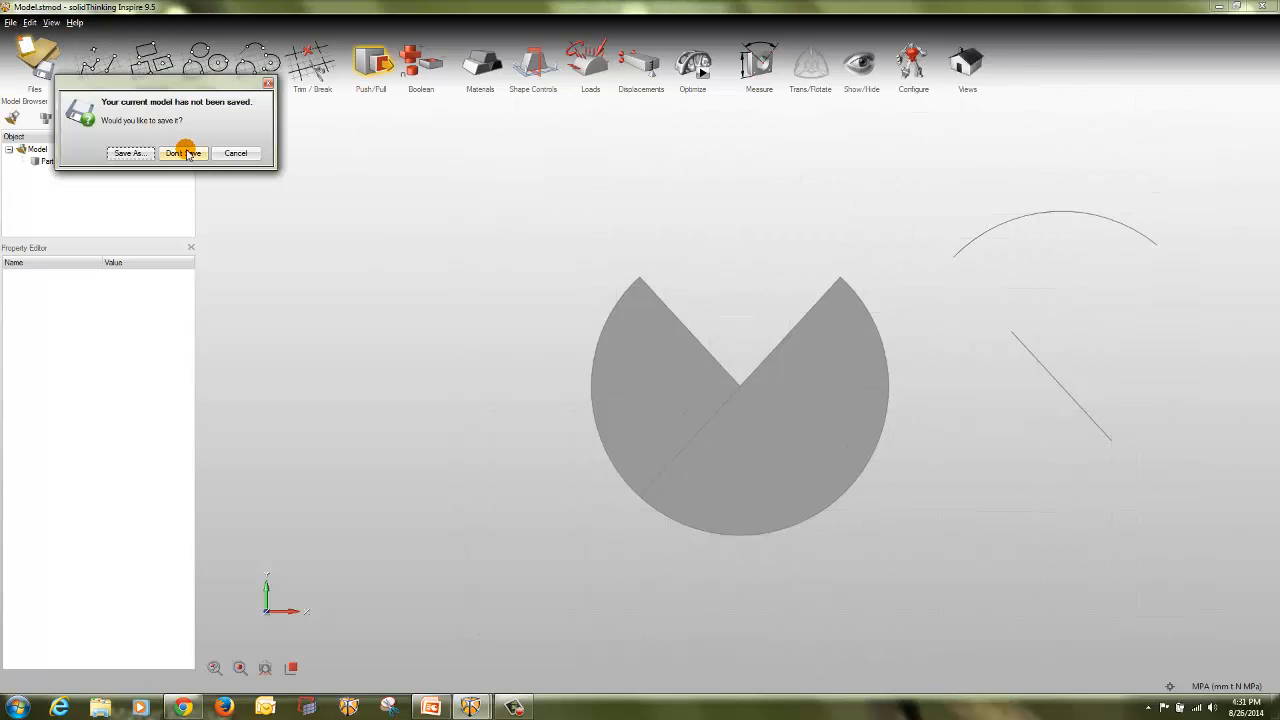
left_click(185, 153)
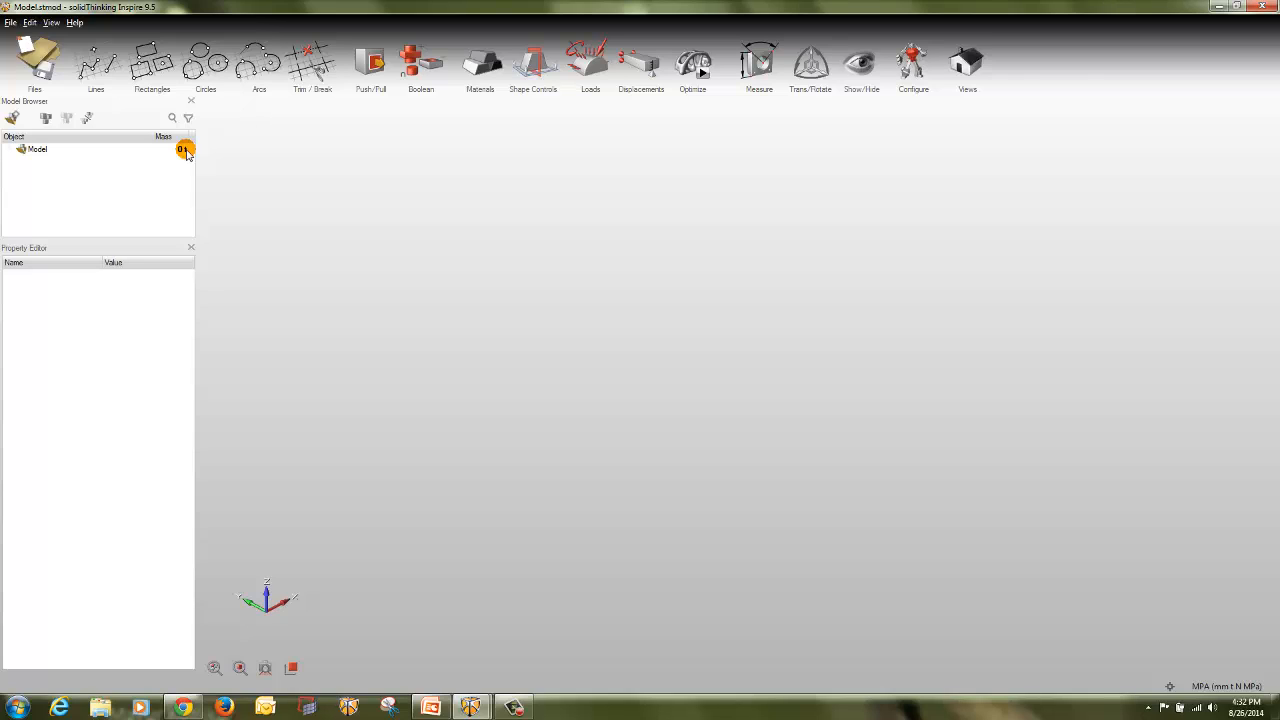
- Review the preference categories from Modeling Space to the Drawing snap, constraint and grid spacing settings, and accept them
left_click(30, 22)
left_click(42, 121)
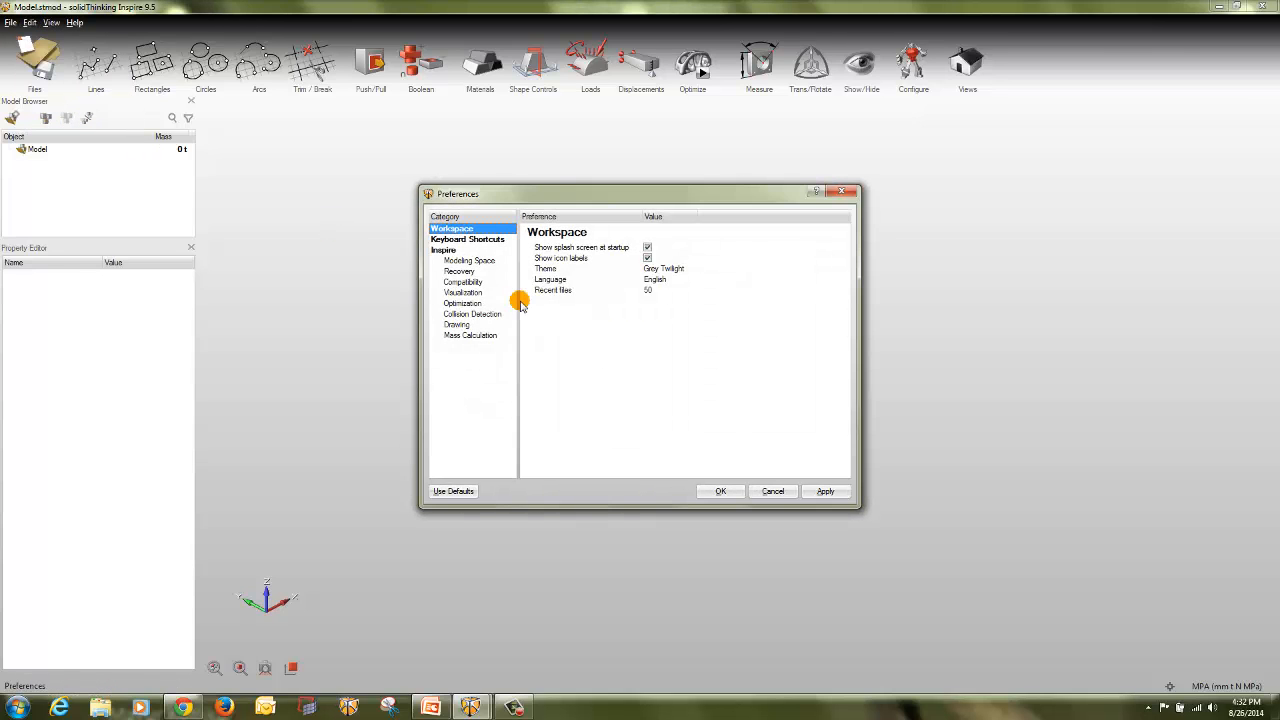
left_click(470, 261)
left_click(466, 272)
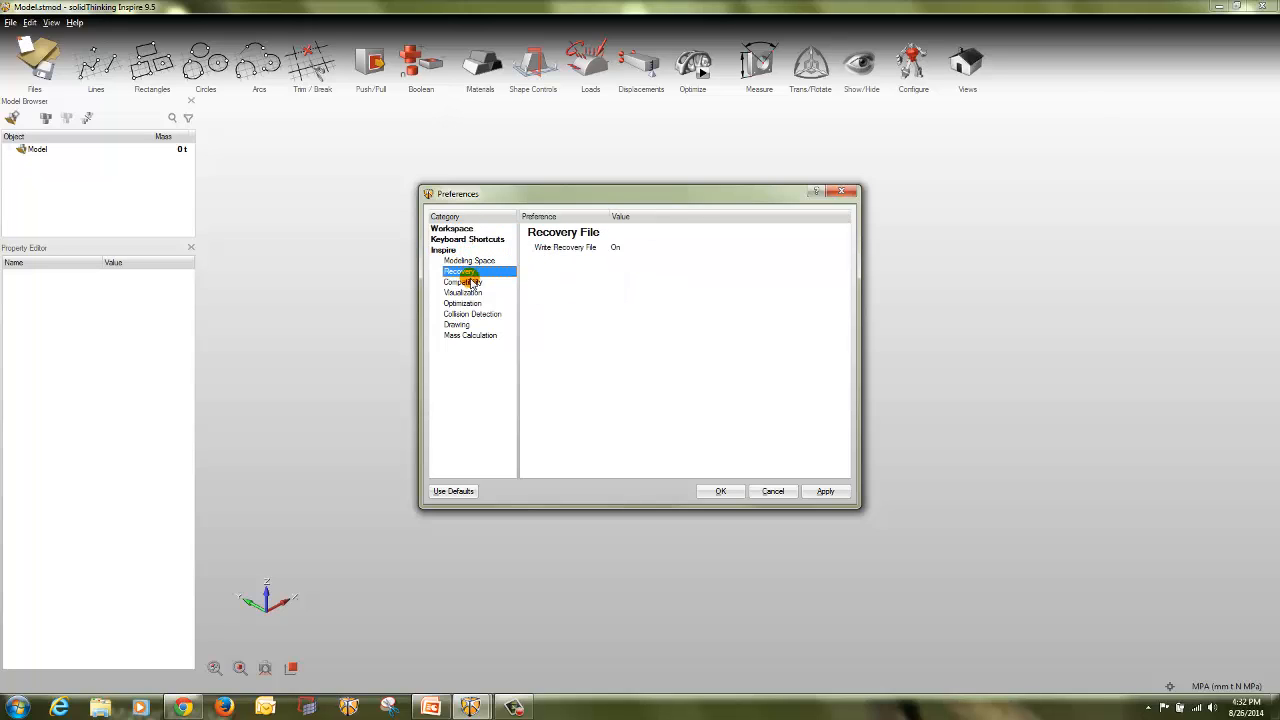
left_click(472, 283)
left_click(470, 292)
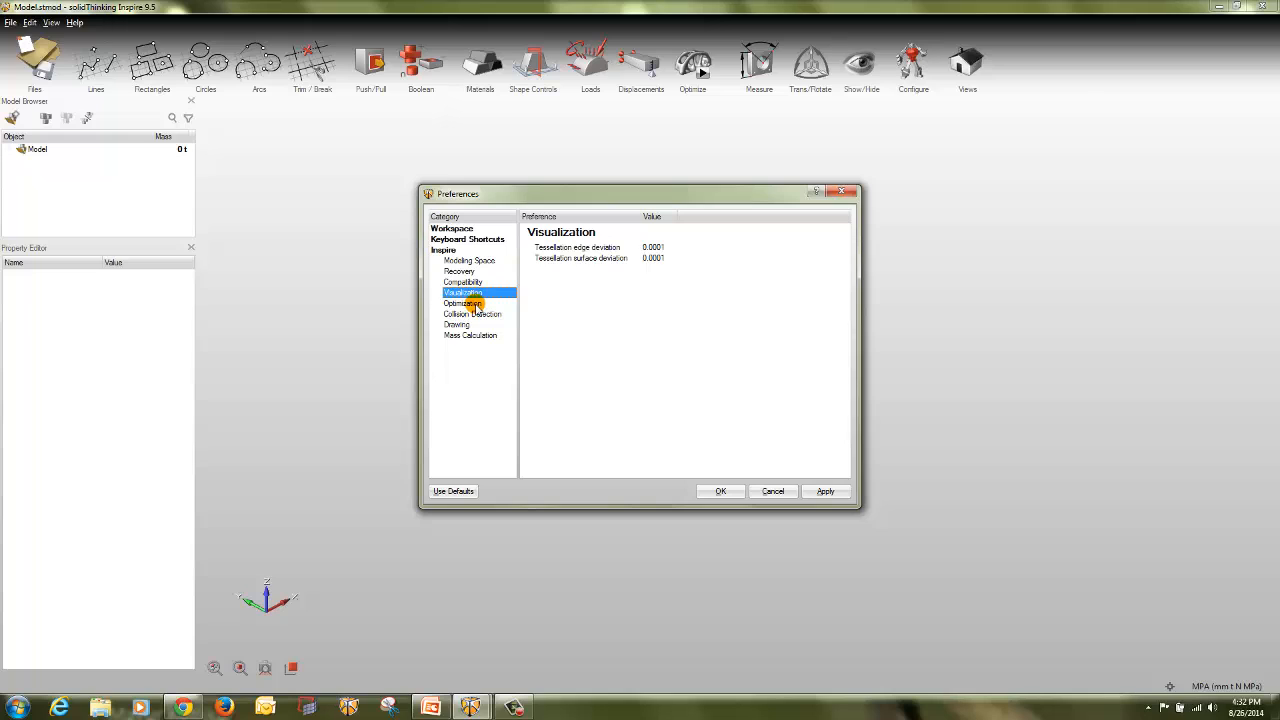
left_click(472, 303)
left_click(476, 314)
left_click(458, 325)
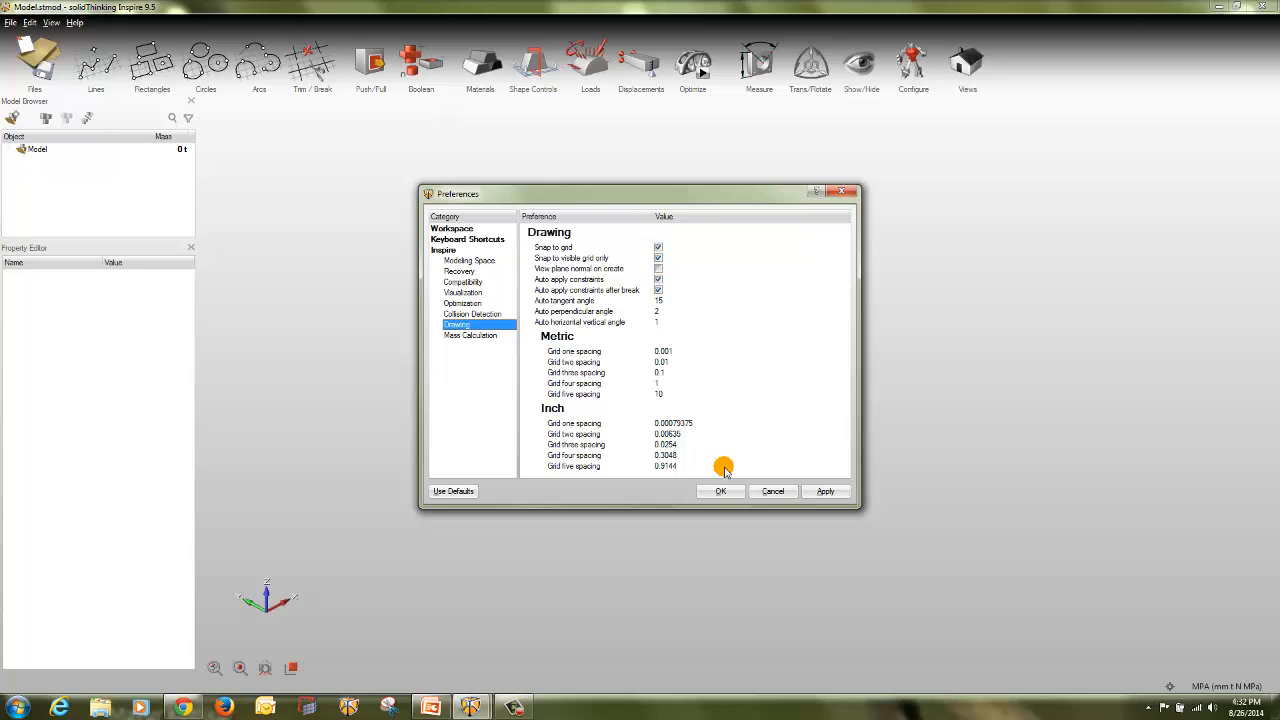
left_click(824, 493)
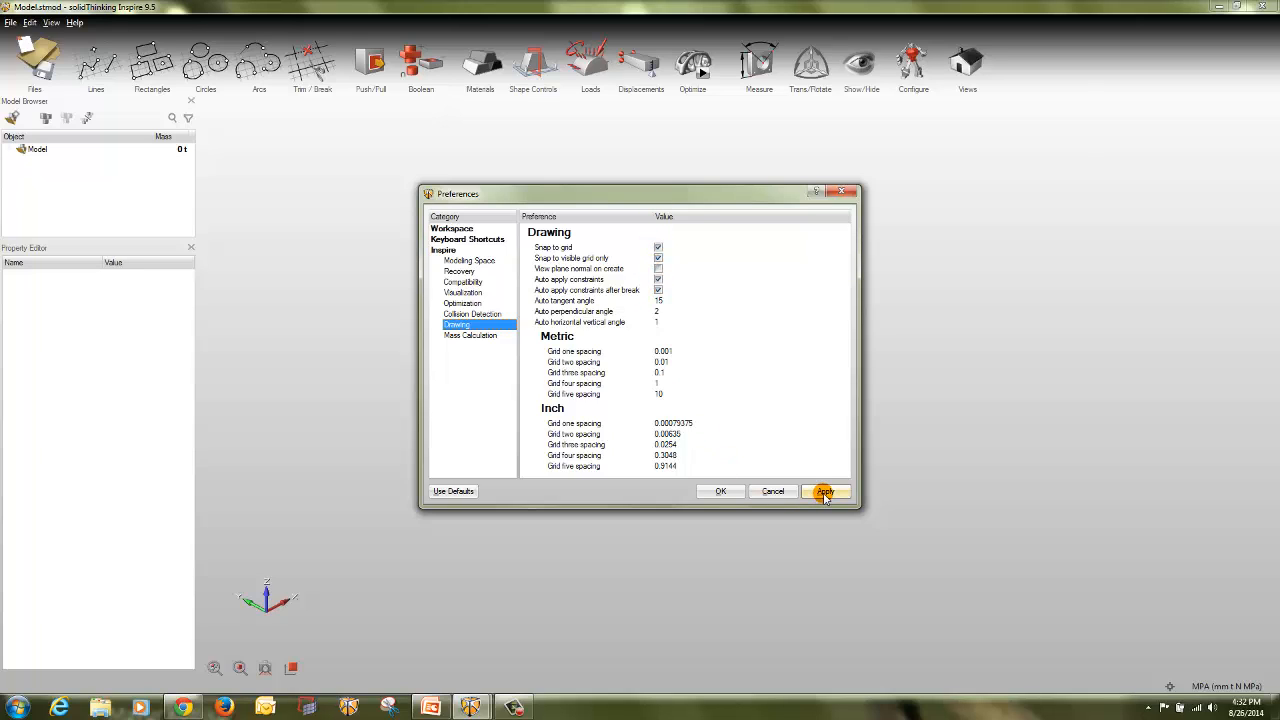
left_click(729, 491)
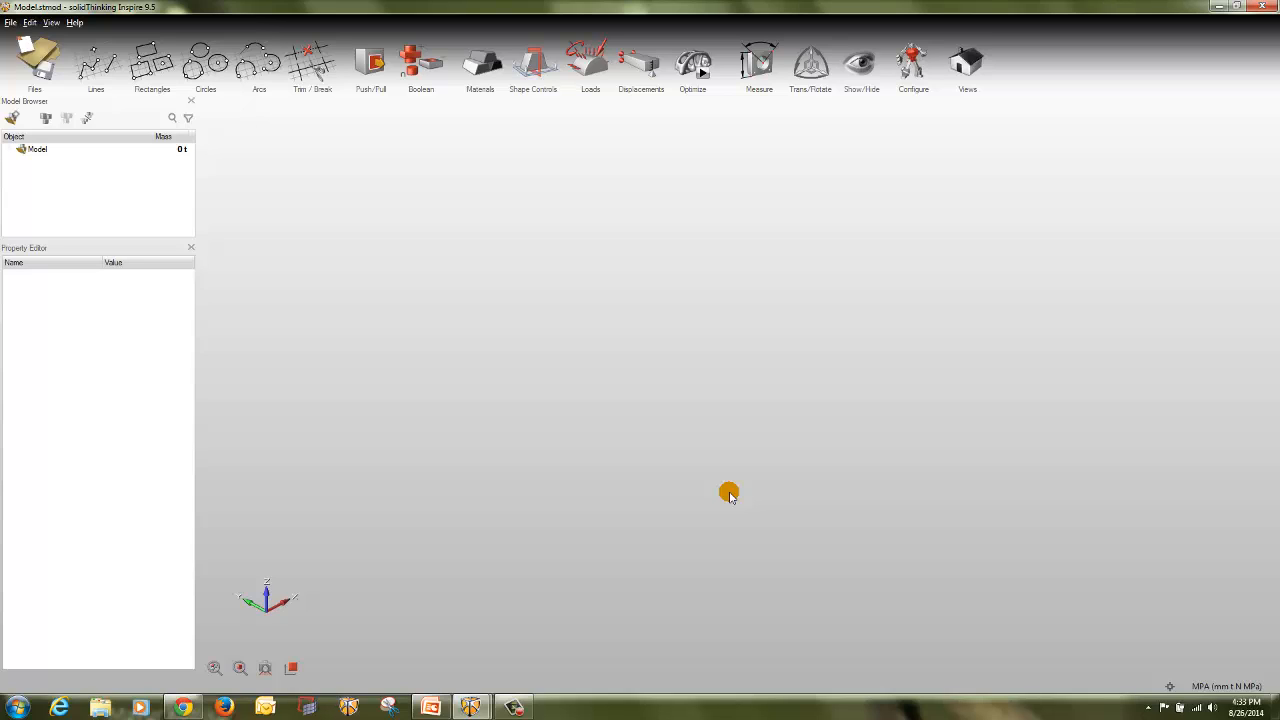
- Draw a square six grid cells wide around the origin on the ground plane and finish the sketch
left_click(142, 55)
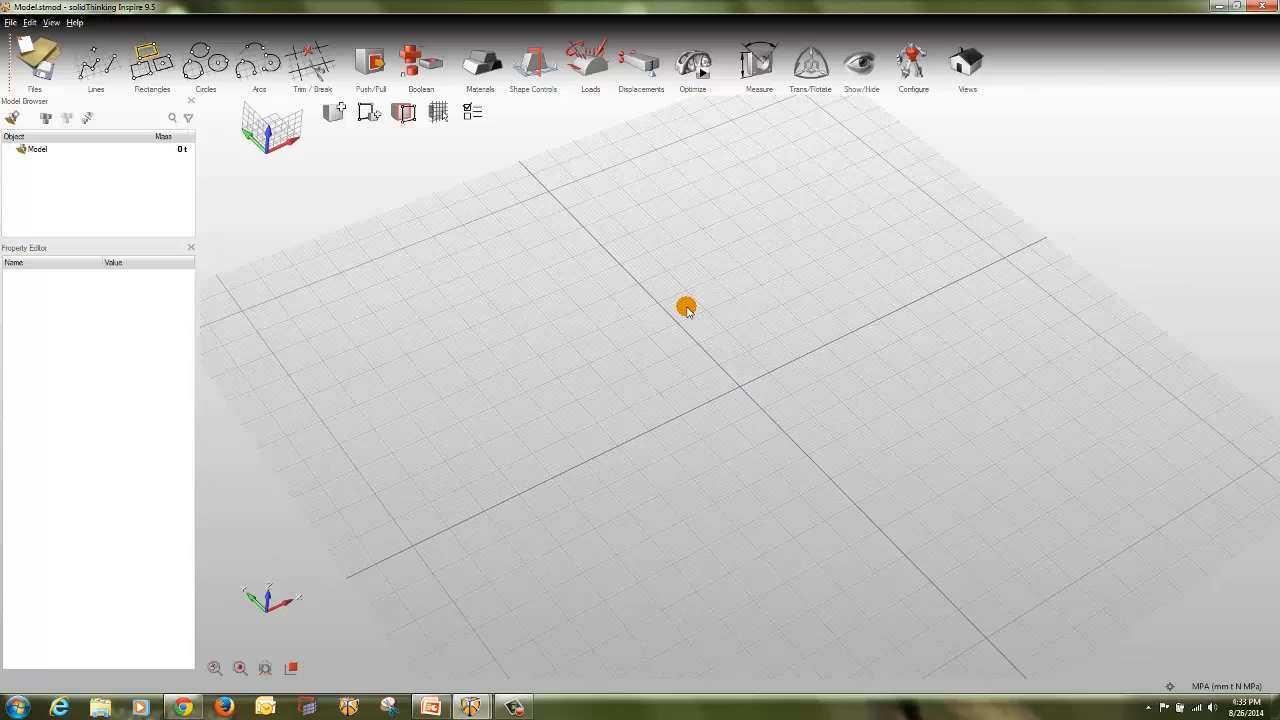
mouse_move(681, 304)
left_mouse_down()
mouse_move(849, 434)
mouse_move(849, 457)
left_mouse_up()
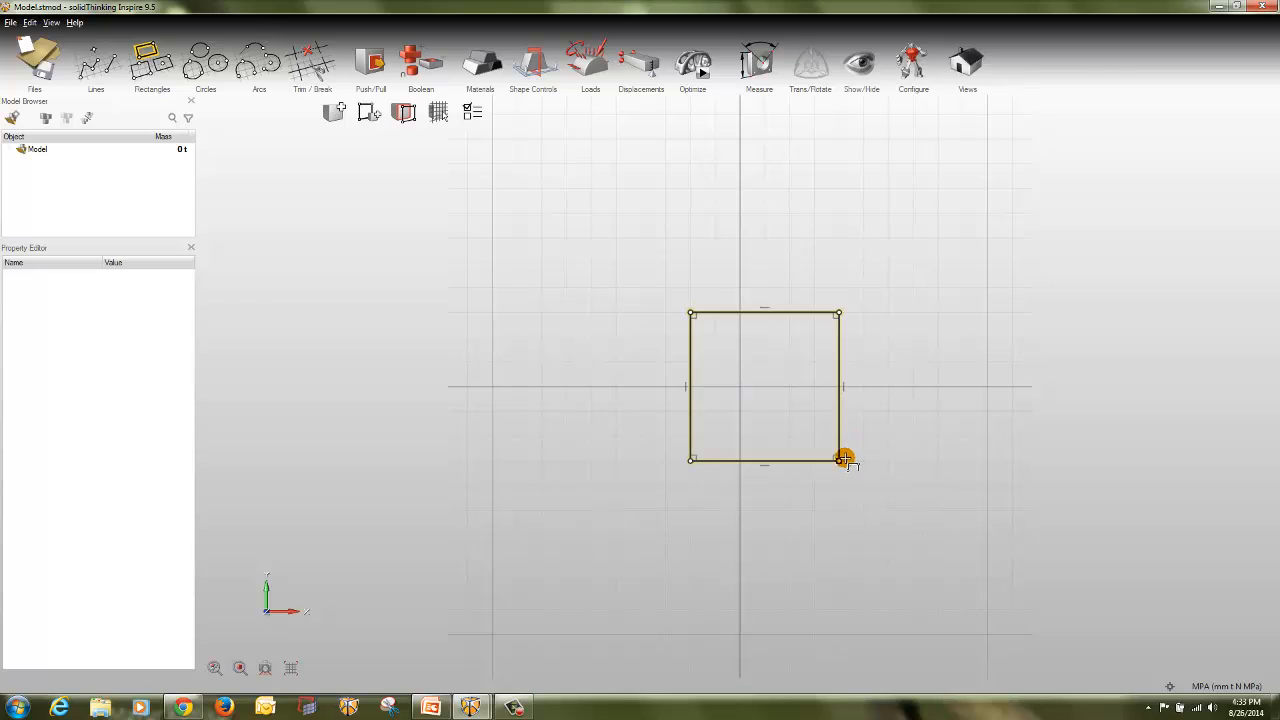
double_click(1046, 325)
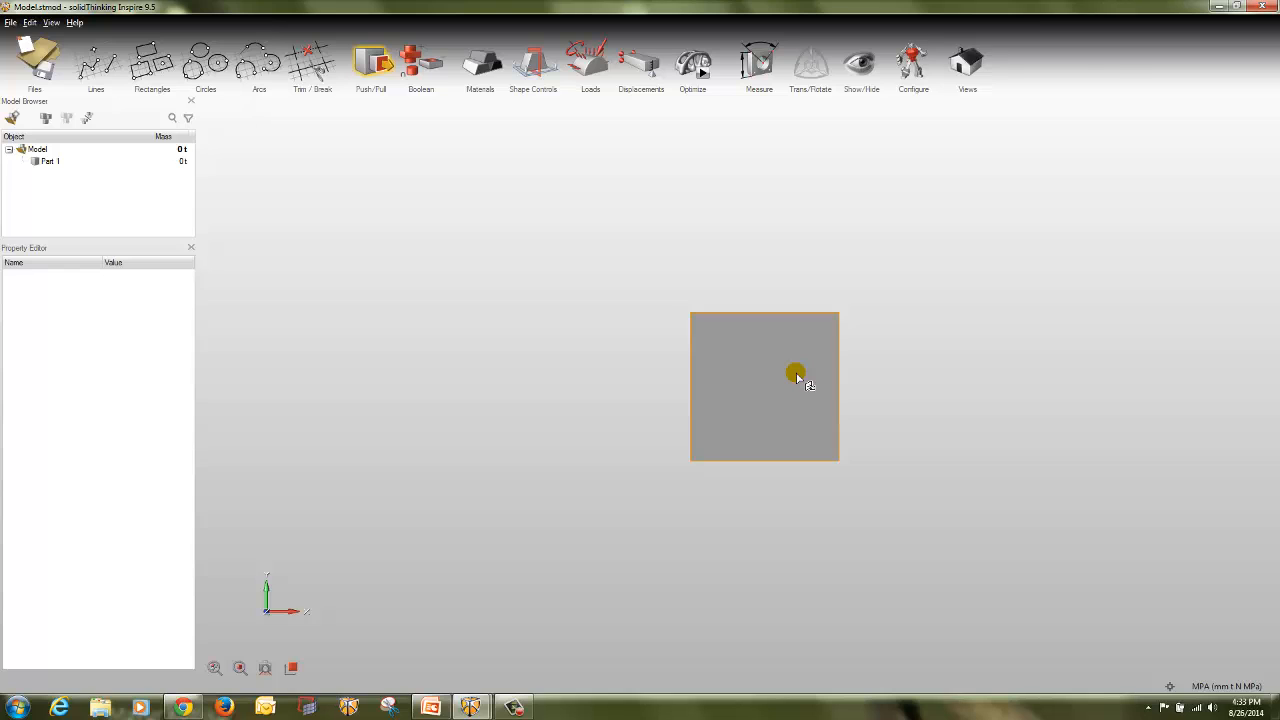
- Extrude the square about 66 mm with Push/Pull to form a solid block
left_click_drag(798, 377, 897, 372)
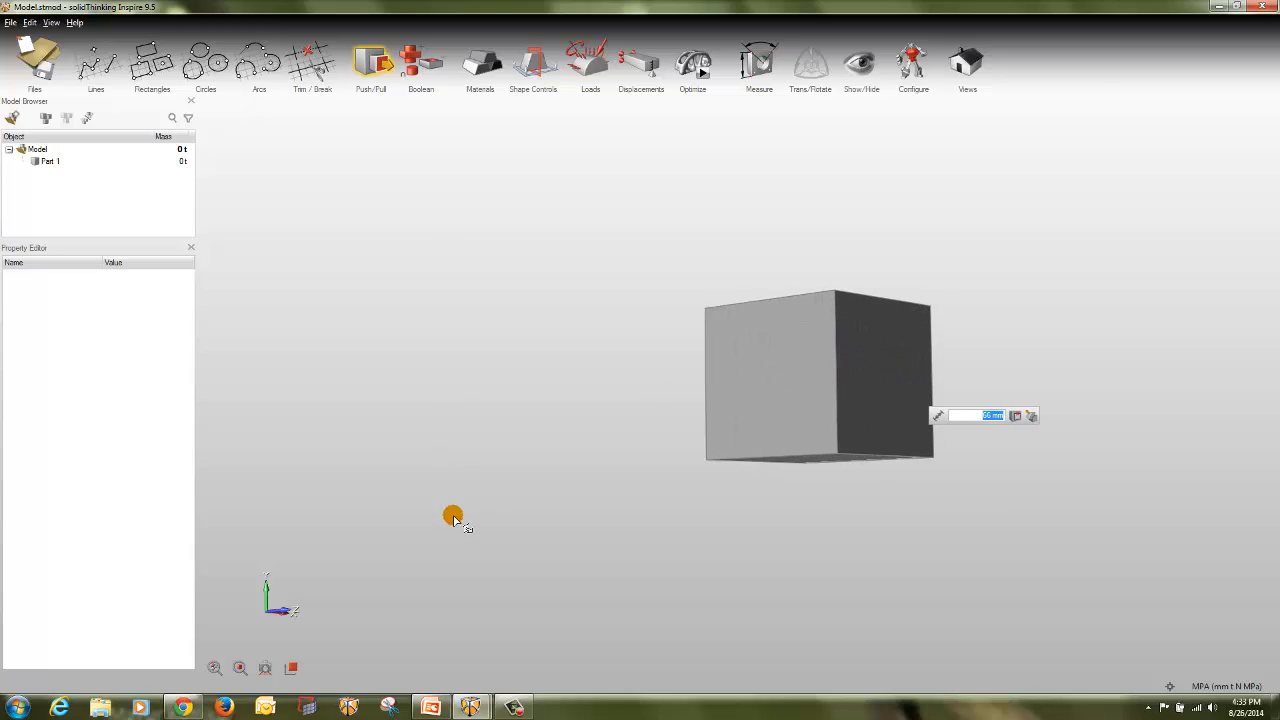
left_click(512, 425)
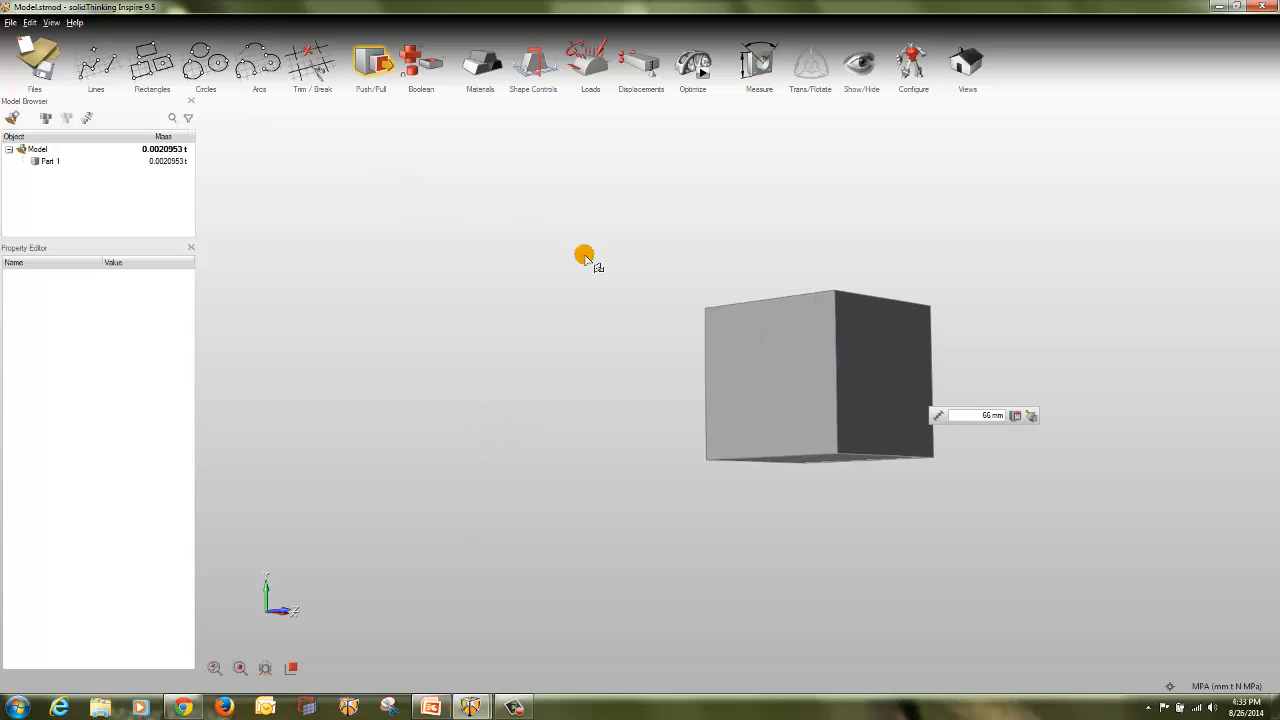
key("Escape")
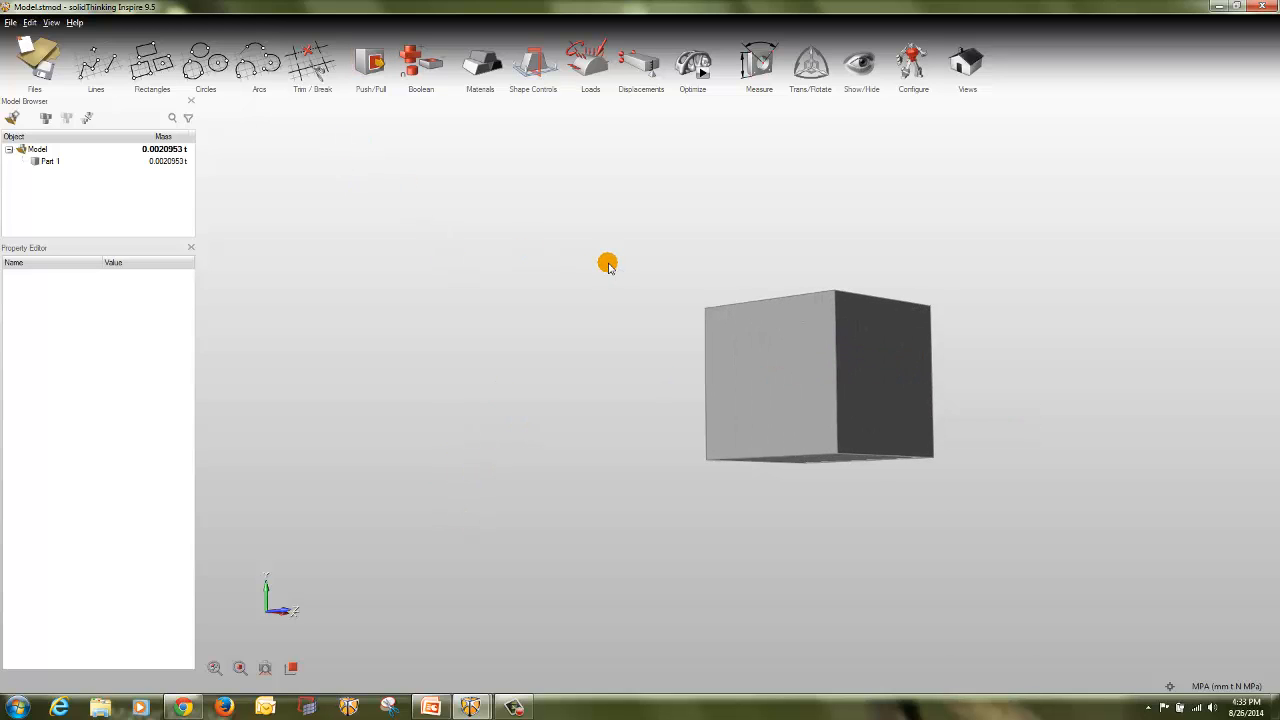
- Sketch a 20 by 20 mm square from its centre near the middle of the block's light front face
left_click(160, 68)
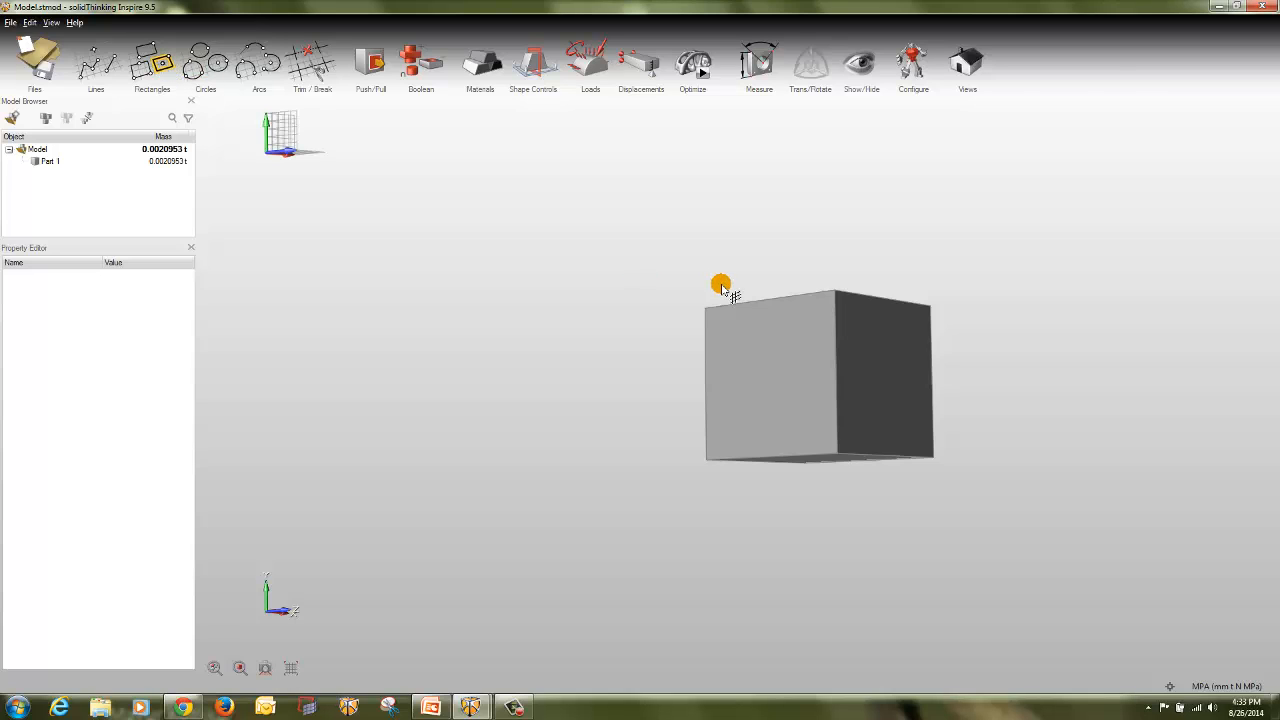
left_click(763, 376)
left_click(763, 379)
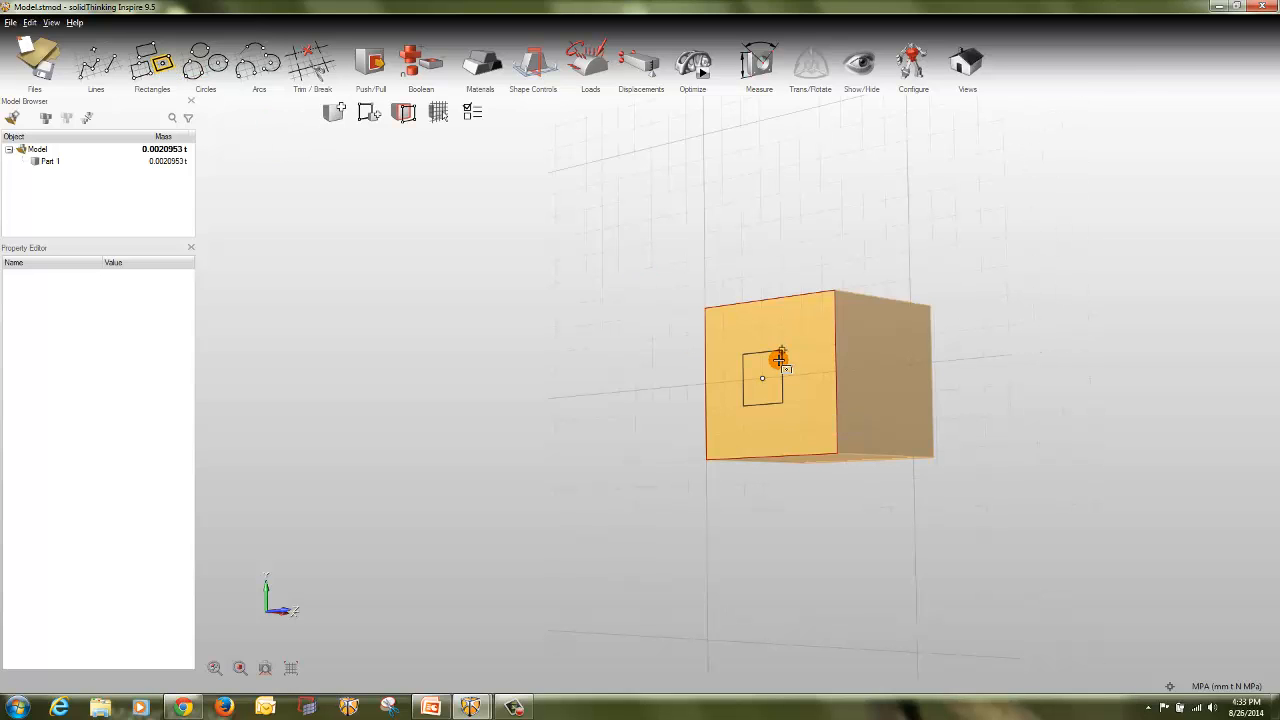
left_click(781, 356)
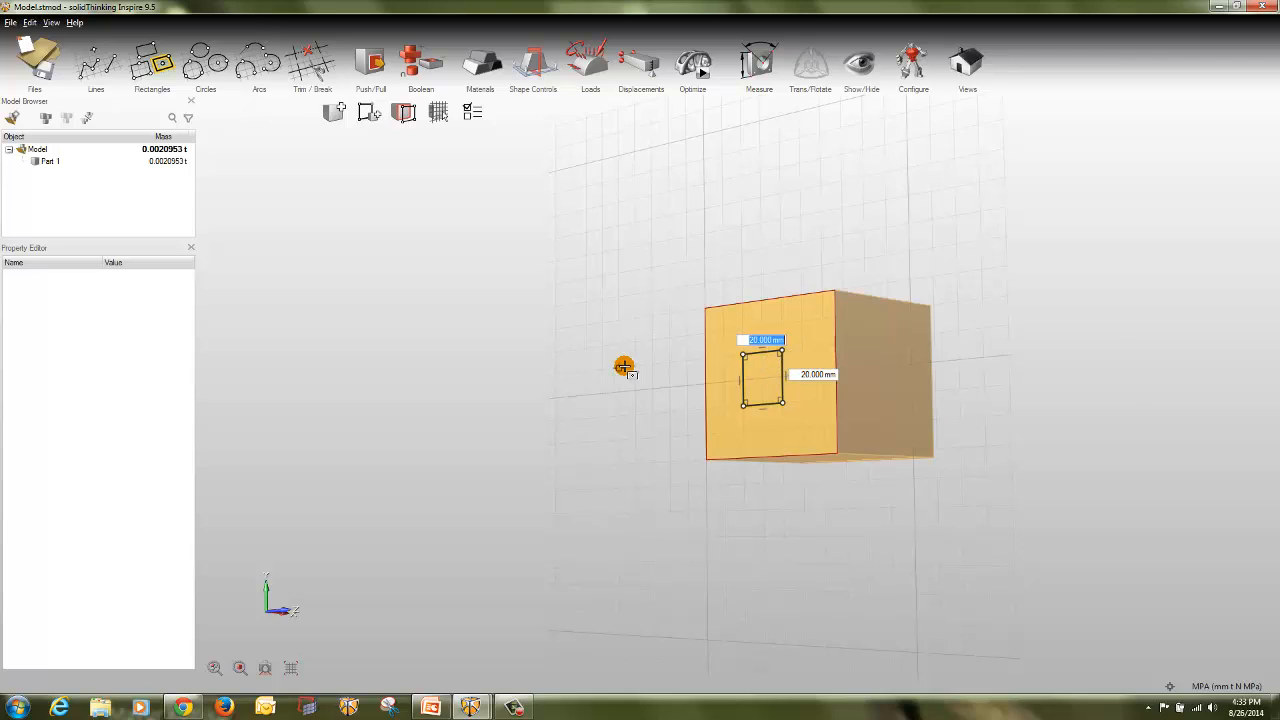
key("Escape")
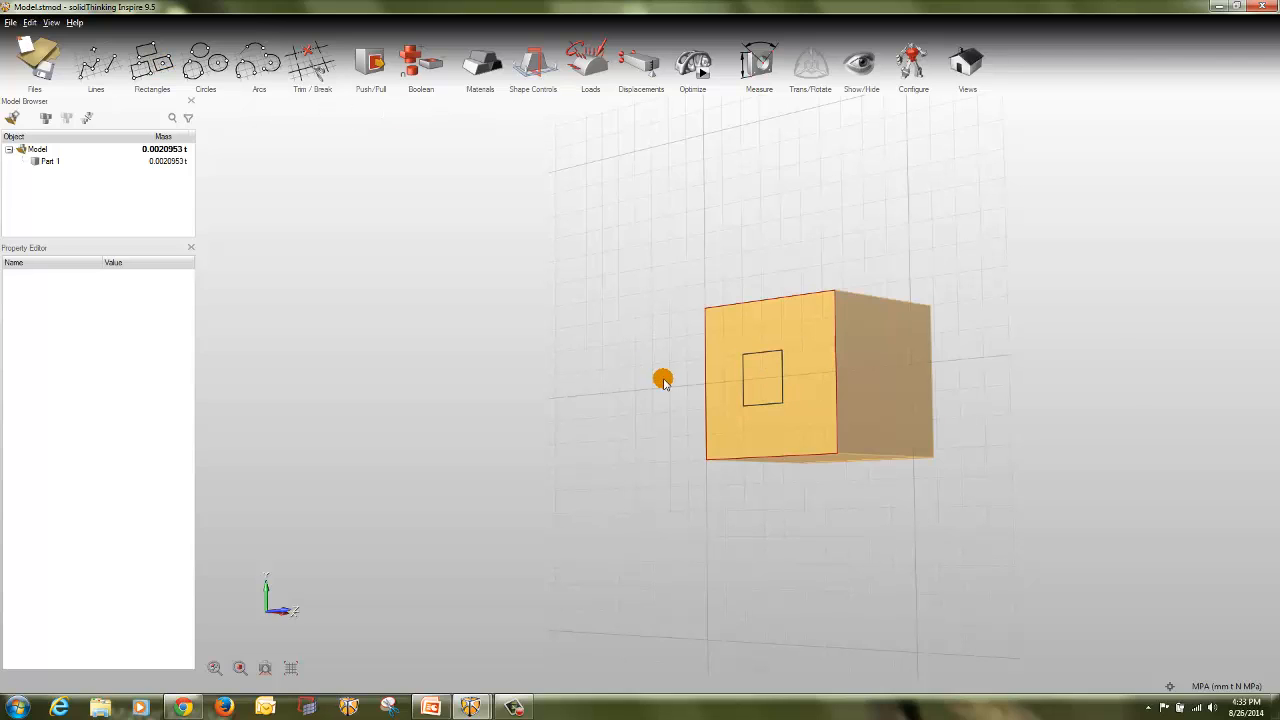
- Extrude the small square 25 mm outward from the block's face with Push/Pull
key("p")
left_click_drag(764, 381, 726, 385)
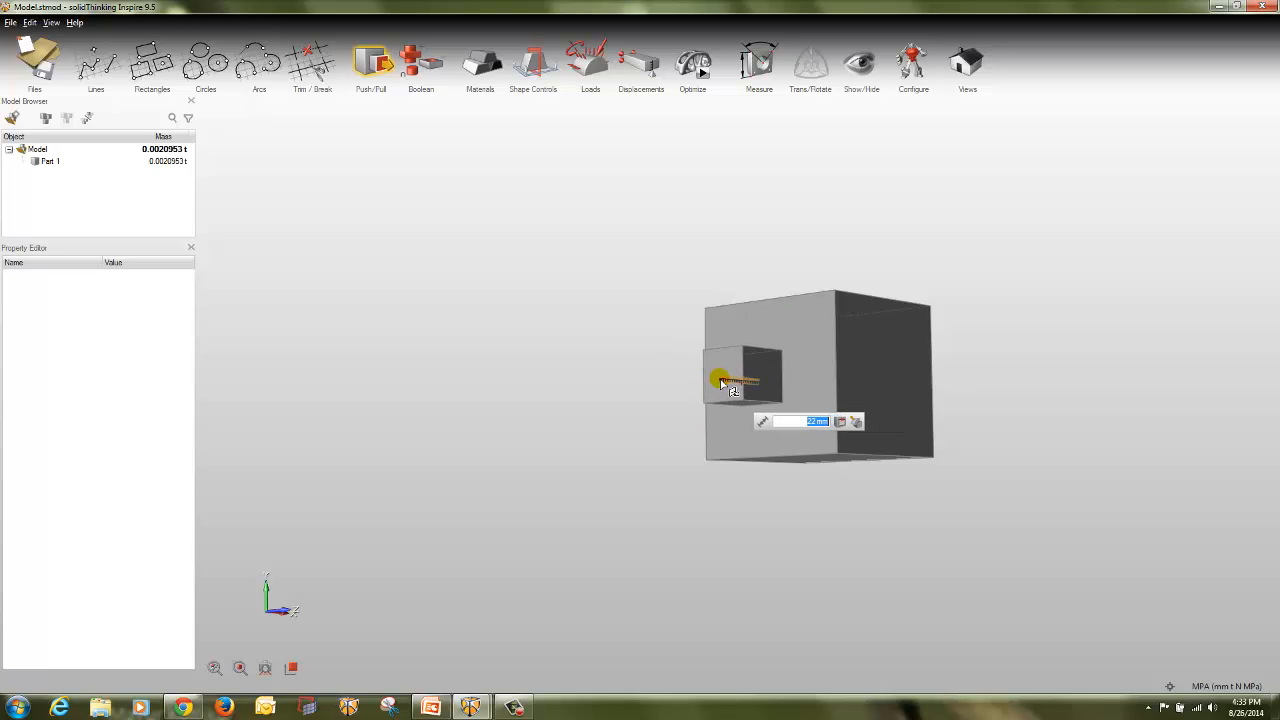
key("Return")
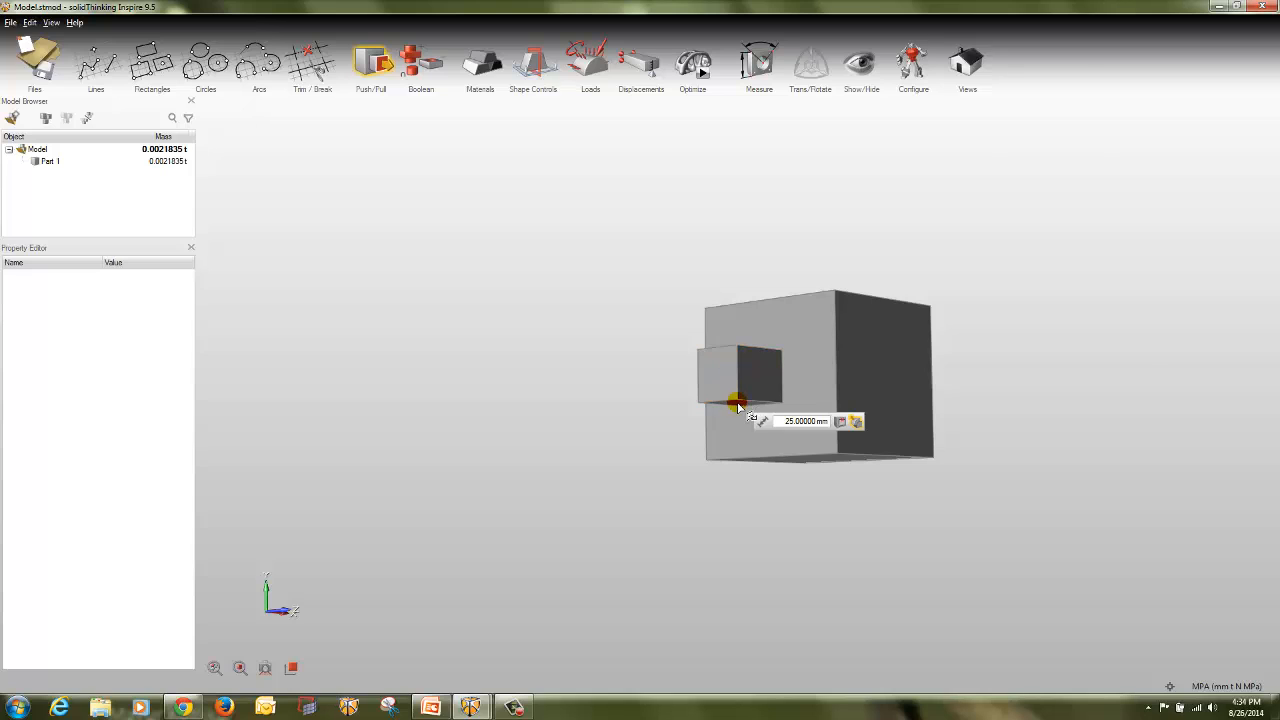
- Lengthen and thicken the protruding bar and widen the large block by pulling their faces outward with Push/Pull
left_click_drag(738, 407, 680, 373)
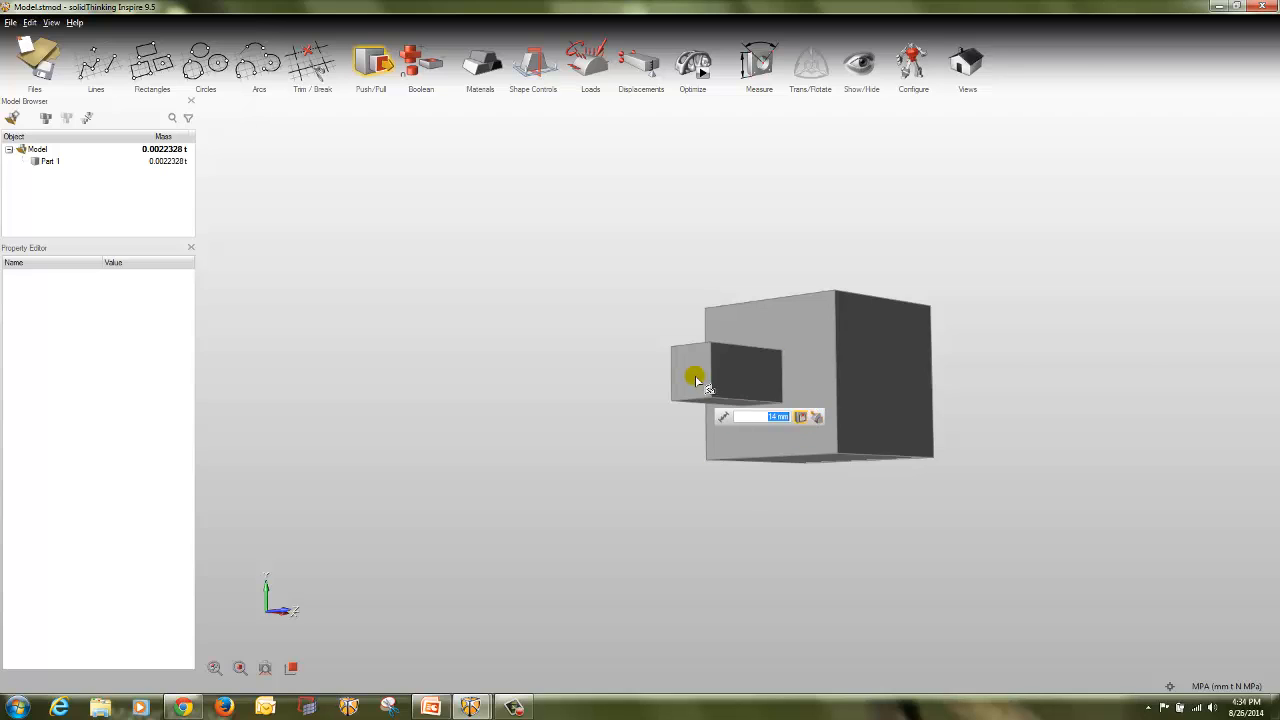
left_click_drag(697, 380, 614, 364)
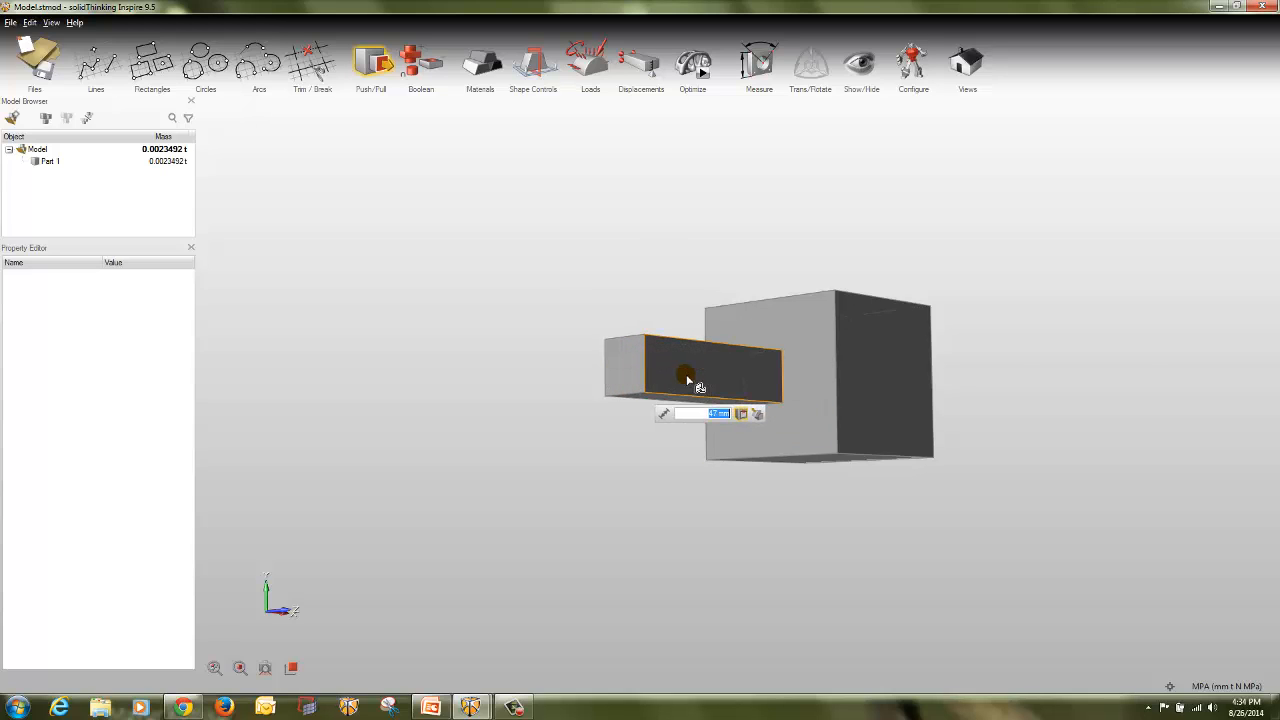
left_click_drag(693, 366, 691, 418)
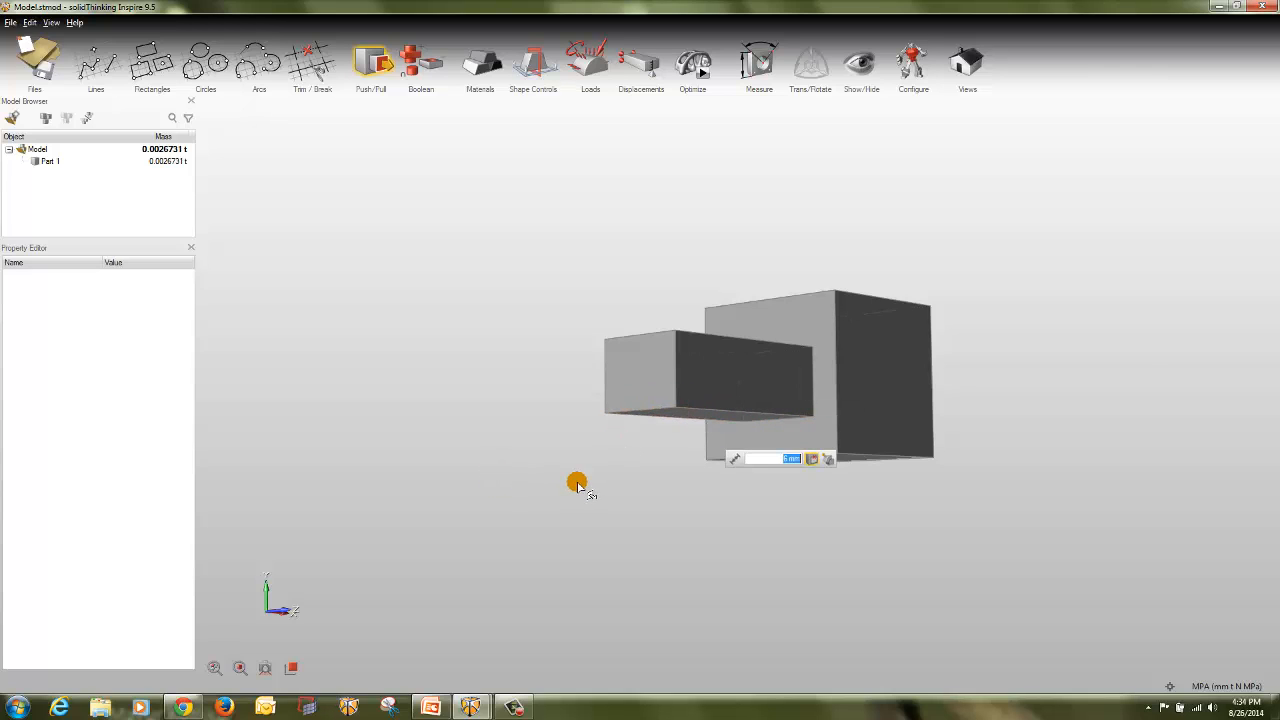
left_click_drag(871, 373, 888, 376)
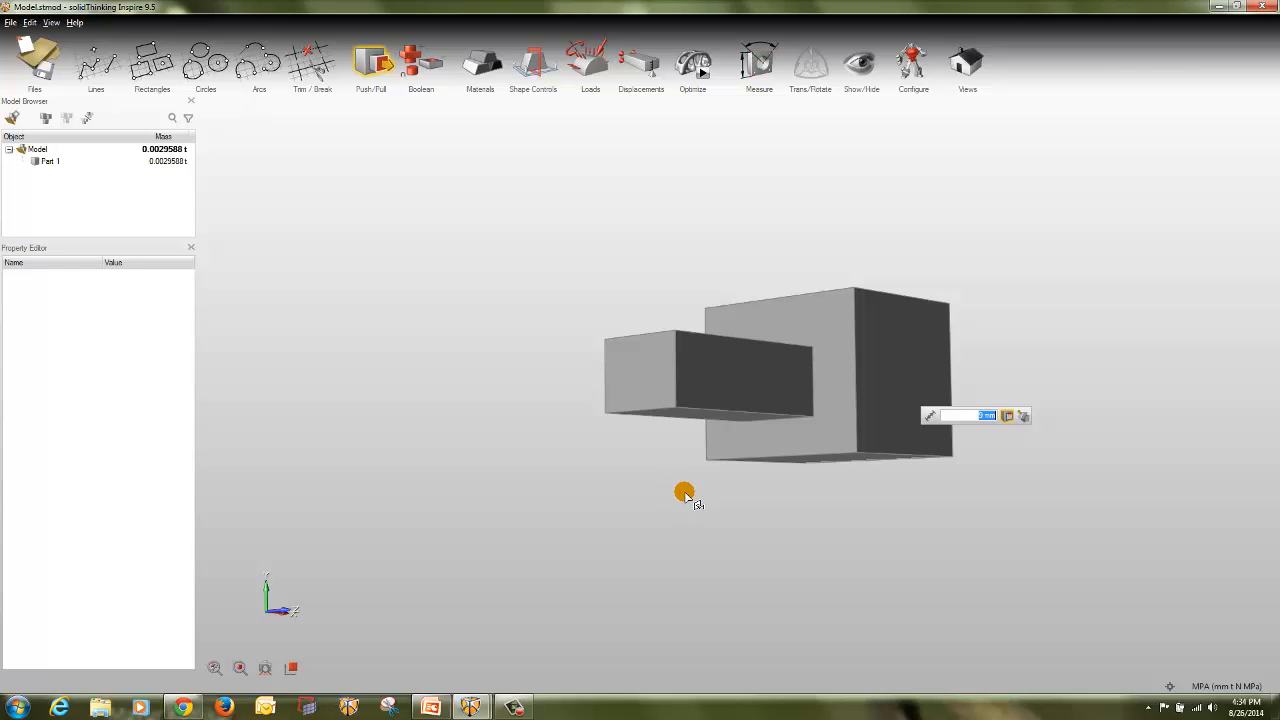
key("Escape")
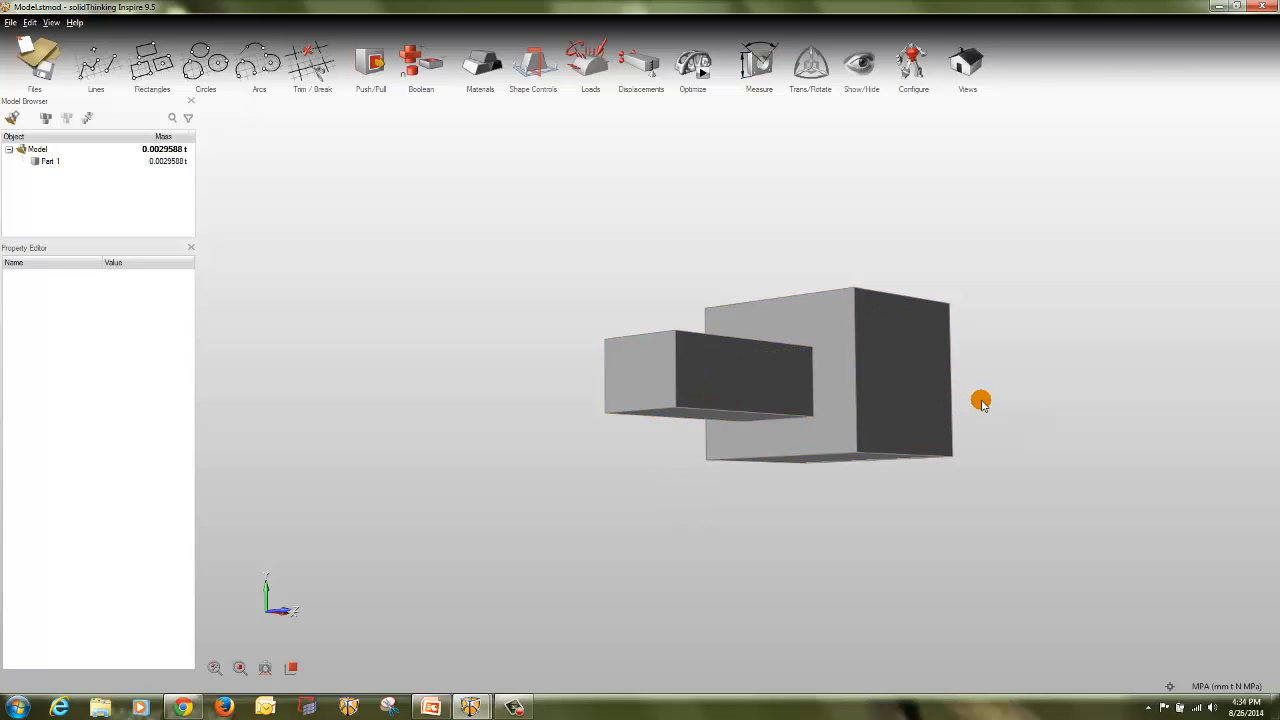
- Sketch a 30 mm diameter circle centred on the large block's square front face
mouse_move(981, 401)
right_mouse_down()
mouse_move(809, 403)
mouse_move(790, 422)
right_mouse_up()
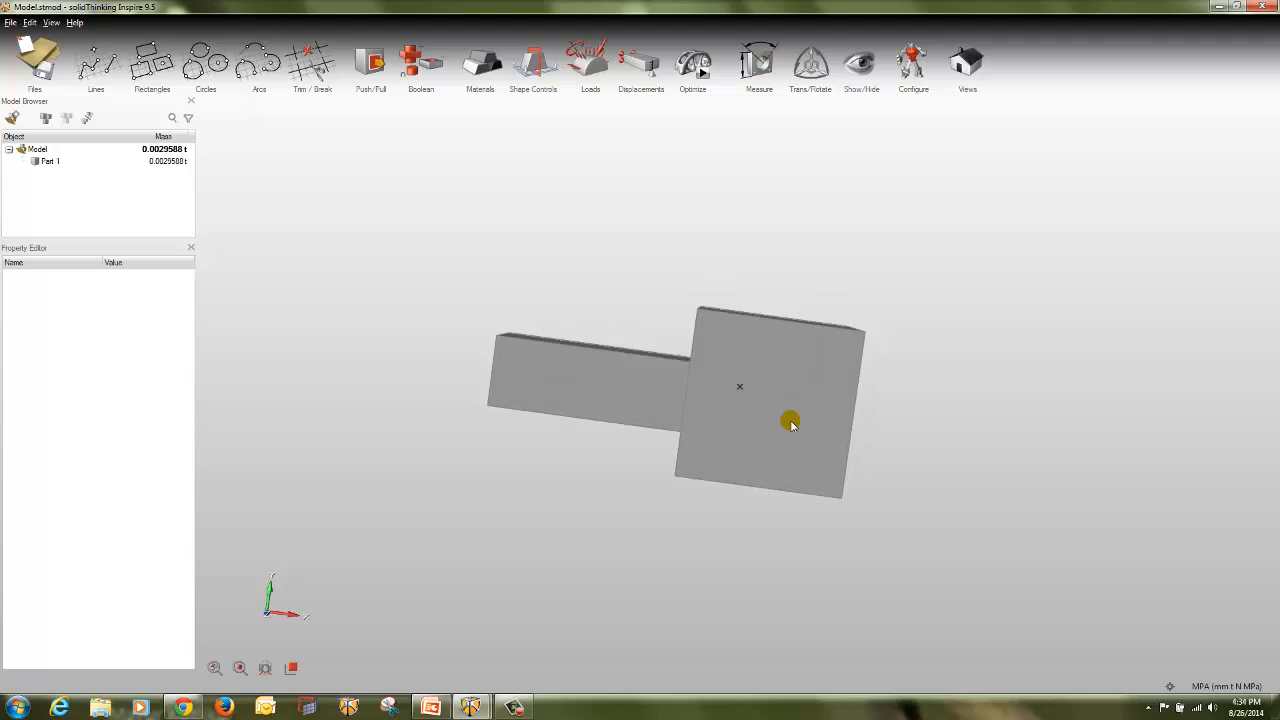
mouse_move(1044, 354)
right_mouse_down()
mouse_move(1026, 340)
mouse_move(1038, 346)
right_mouse_up()
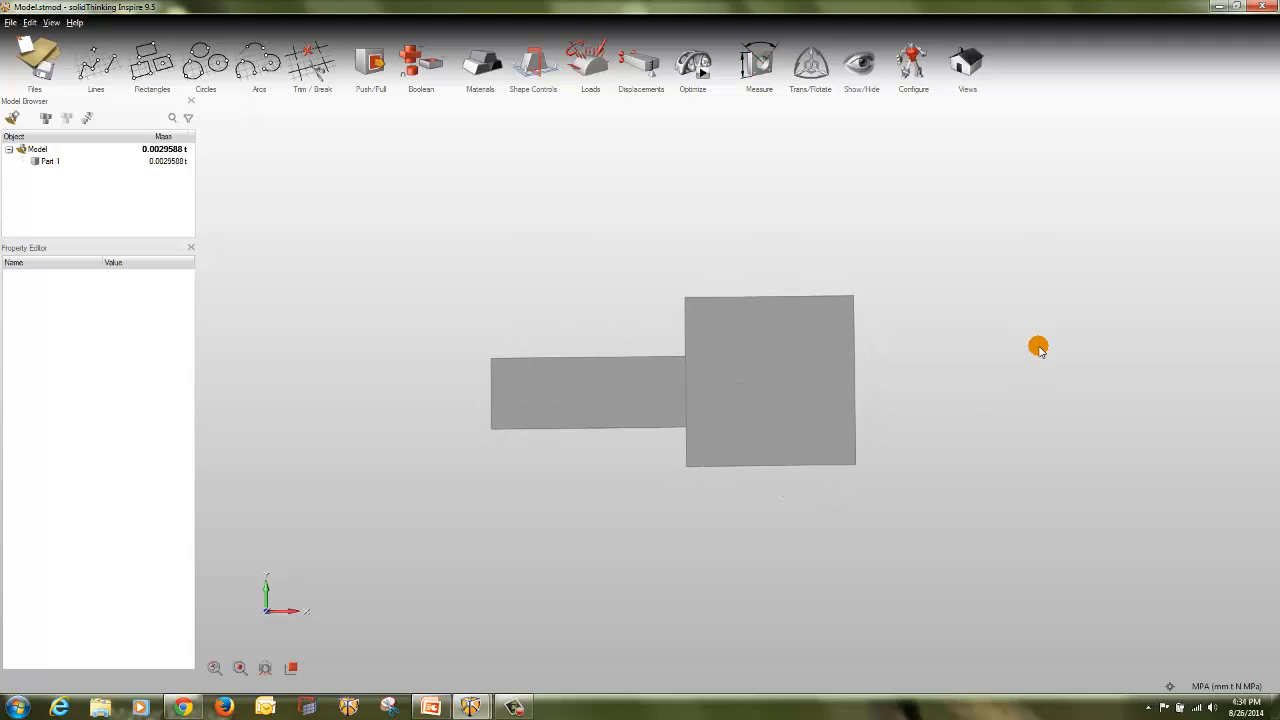
left_click(218, 64)
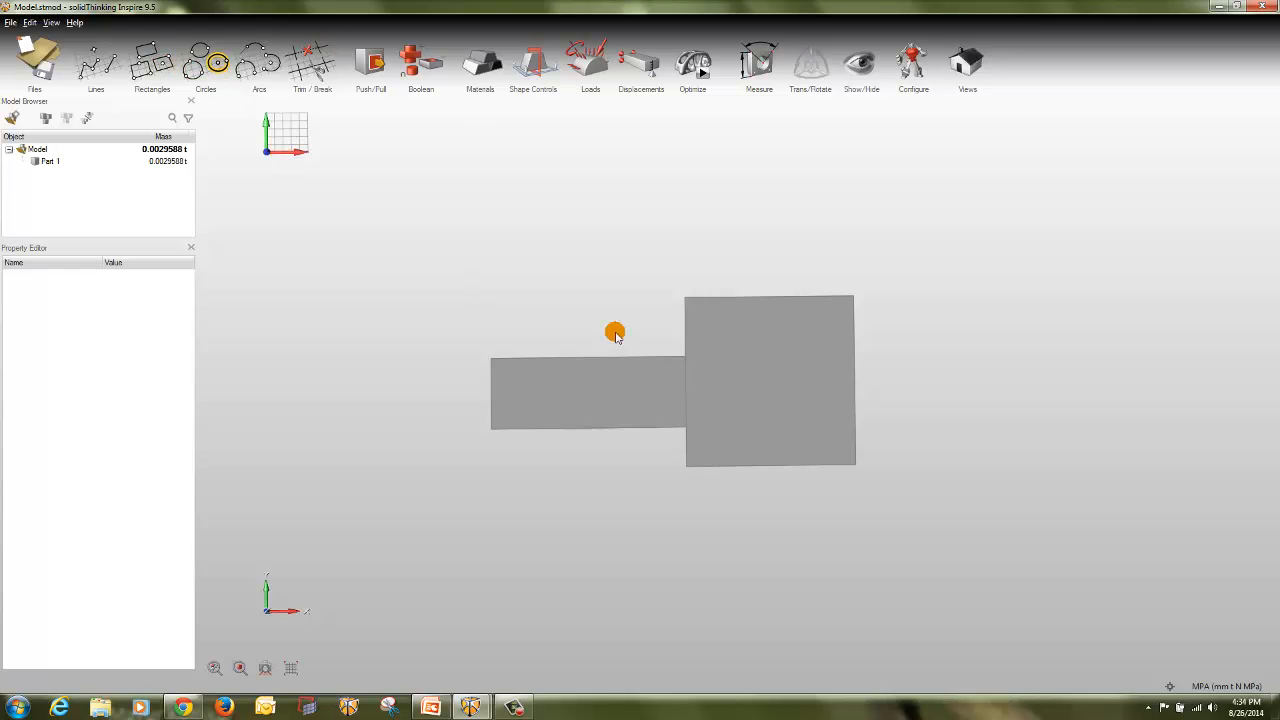
left_click(766, 389)
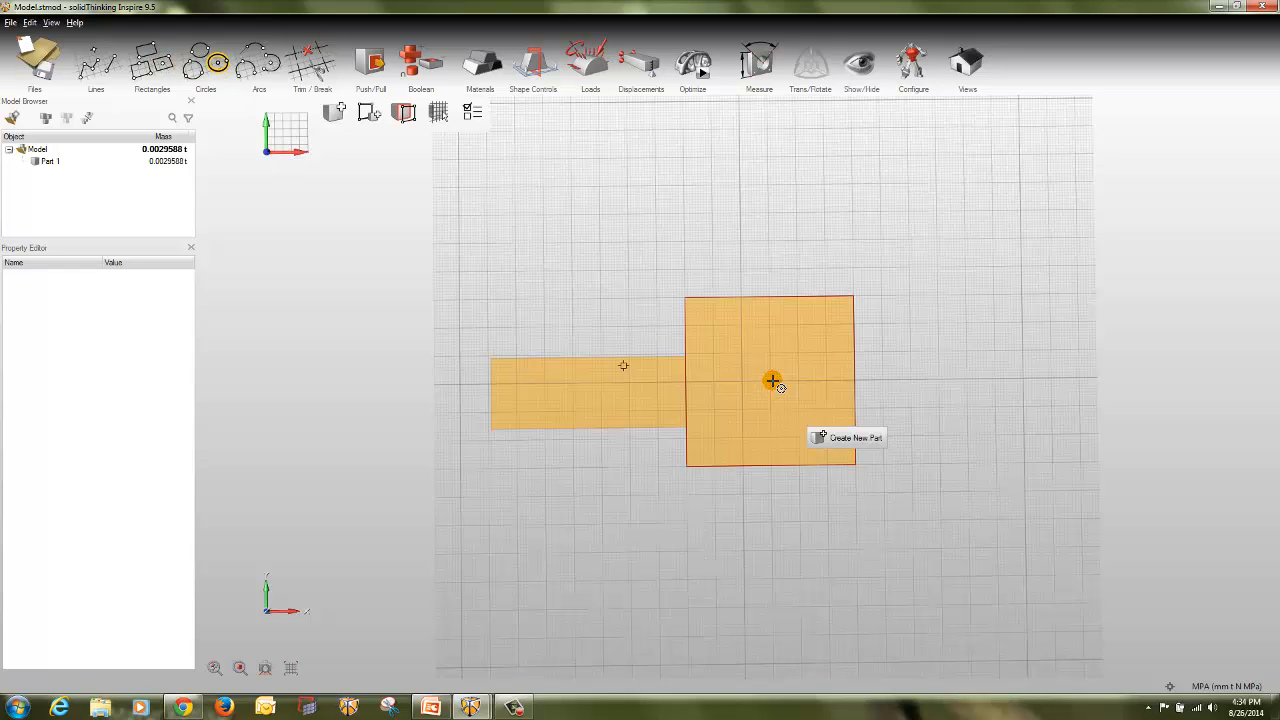
left_click(772, 381)
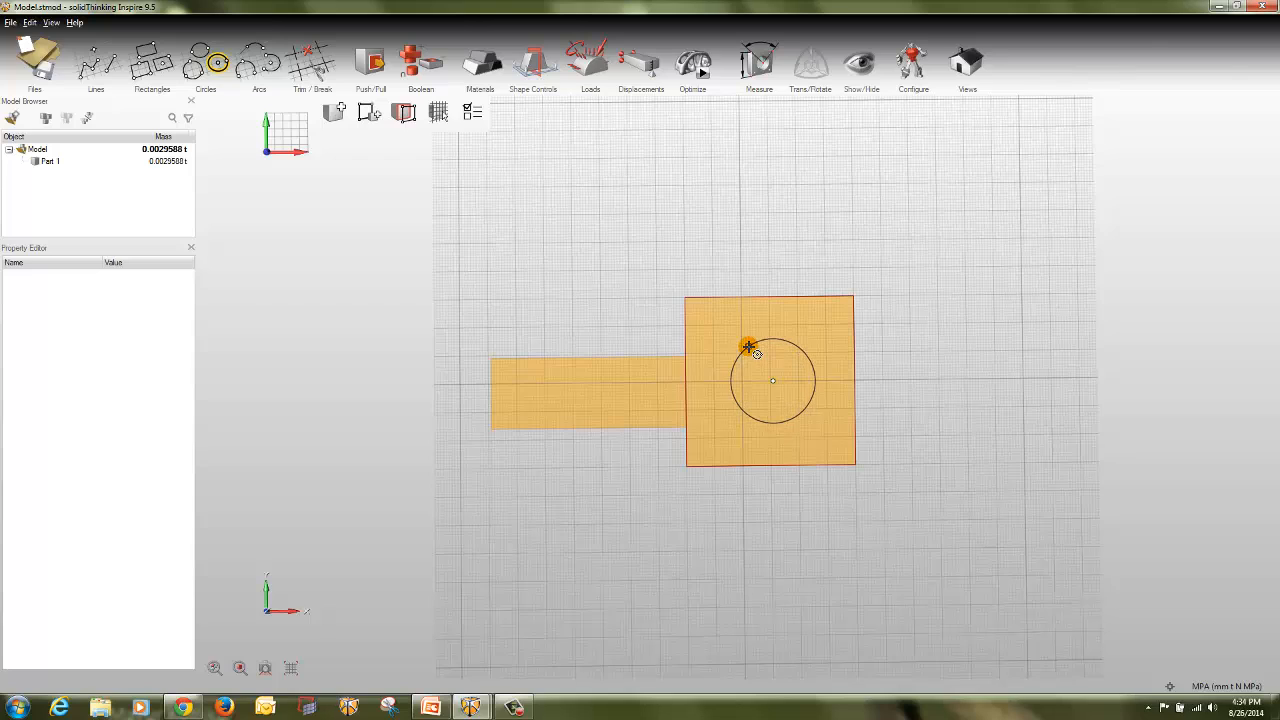
left_click(749, 346)
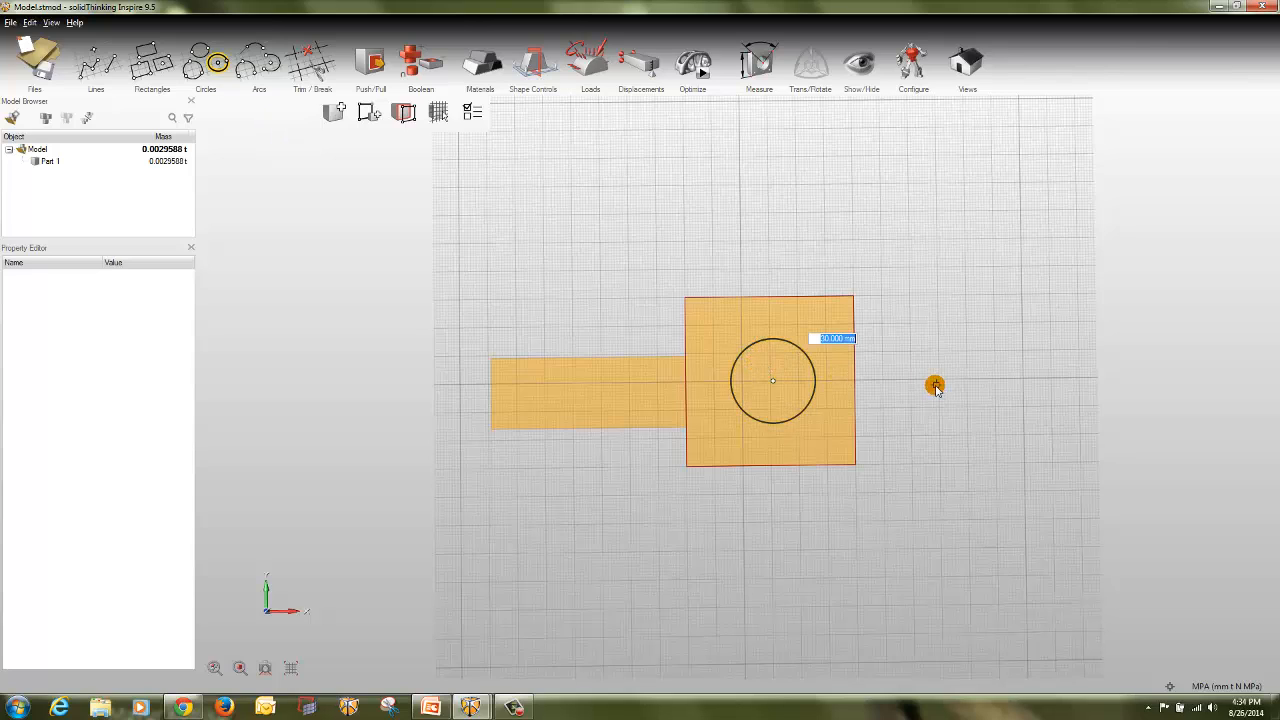
right_click(934, 386)
- Push the circle about 188 mm inward with Push/Pull to cut a round hole through the block
double_click(769, 382)
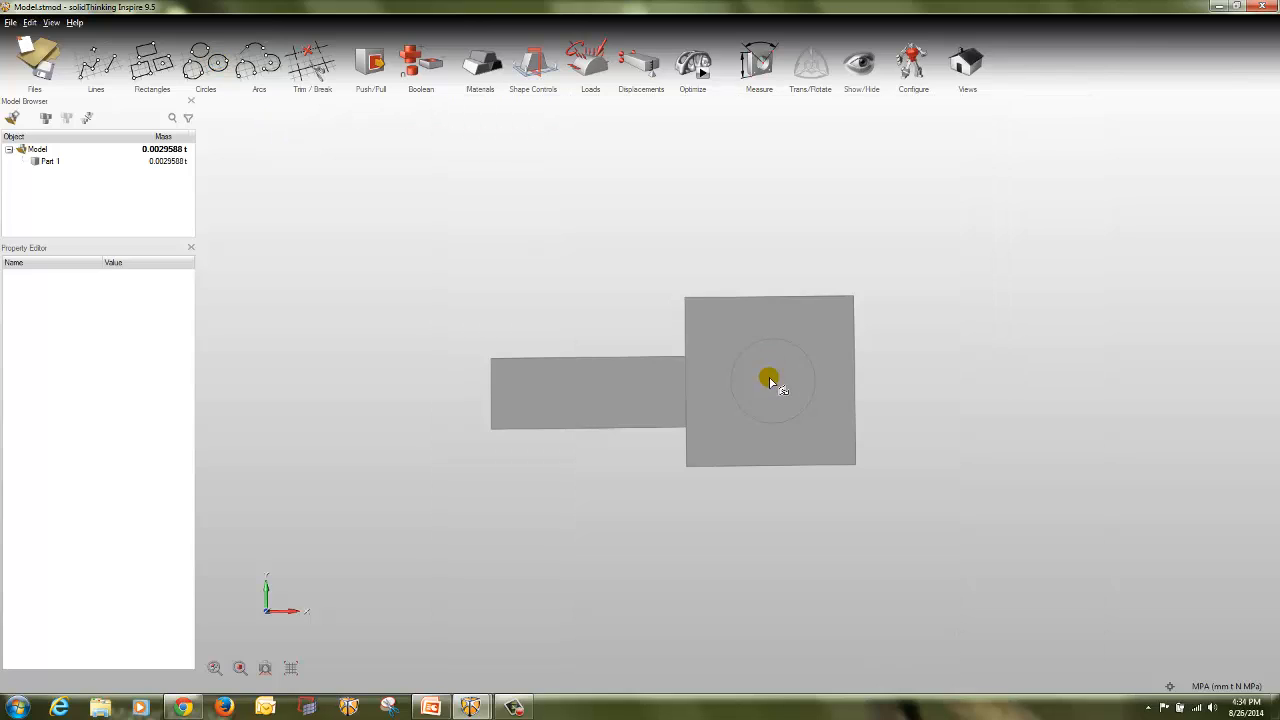
mouse_move(769, 380)
left_mouse_down()
mouse_move(777, 409)
mouse_move(780, 366)
mouse_move(784, 423)
mouse_move(776, 361)
mouse_move(780, 383)
left_mouse_up()
right_click_drag(780, 383, 617, 383)
left_click_drag(617, 383, 903, 369)
mouse_move(903, 369)
right_mouse_down()
mouse_move(977, 363)
mouse_move(955, 390)
mouse_move(880, 375)
mouse_move(886, 364)
mouse_move(908, 375)
right_mouse_up()
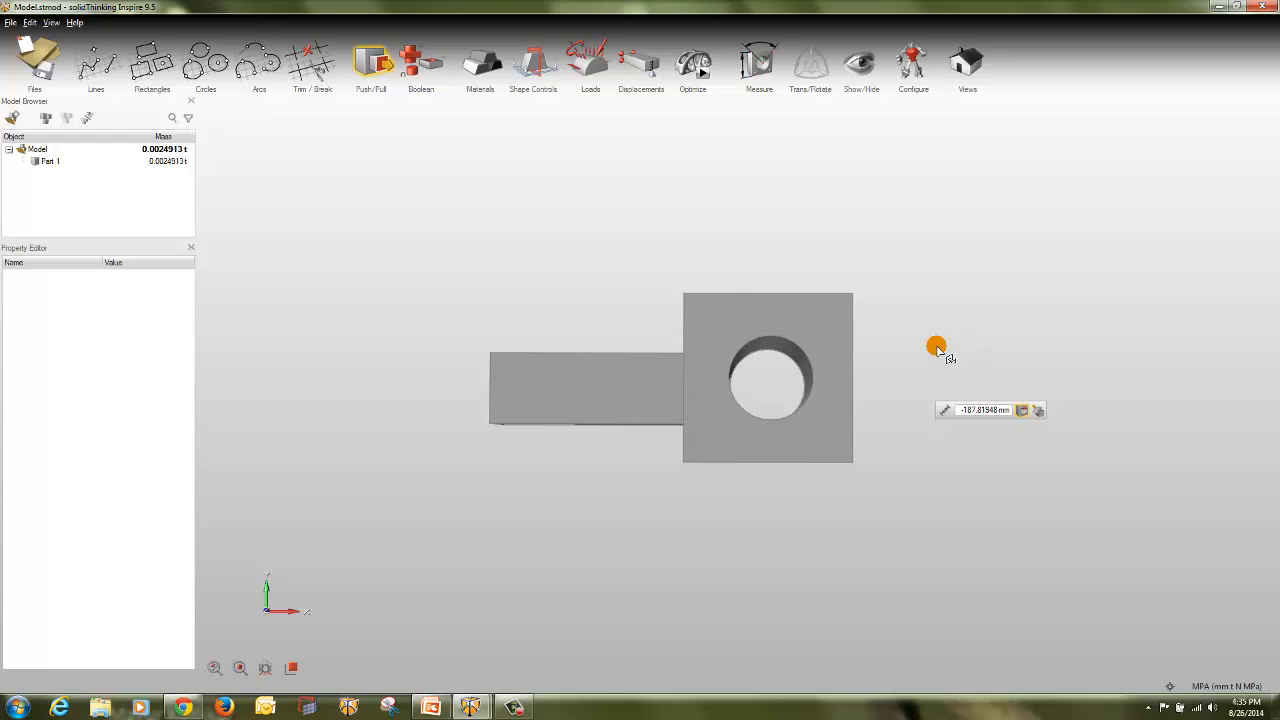
key("Escape")
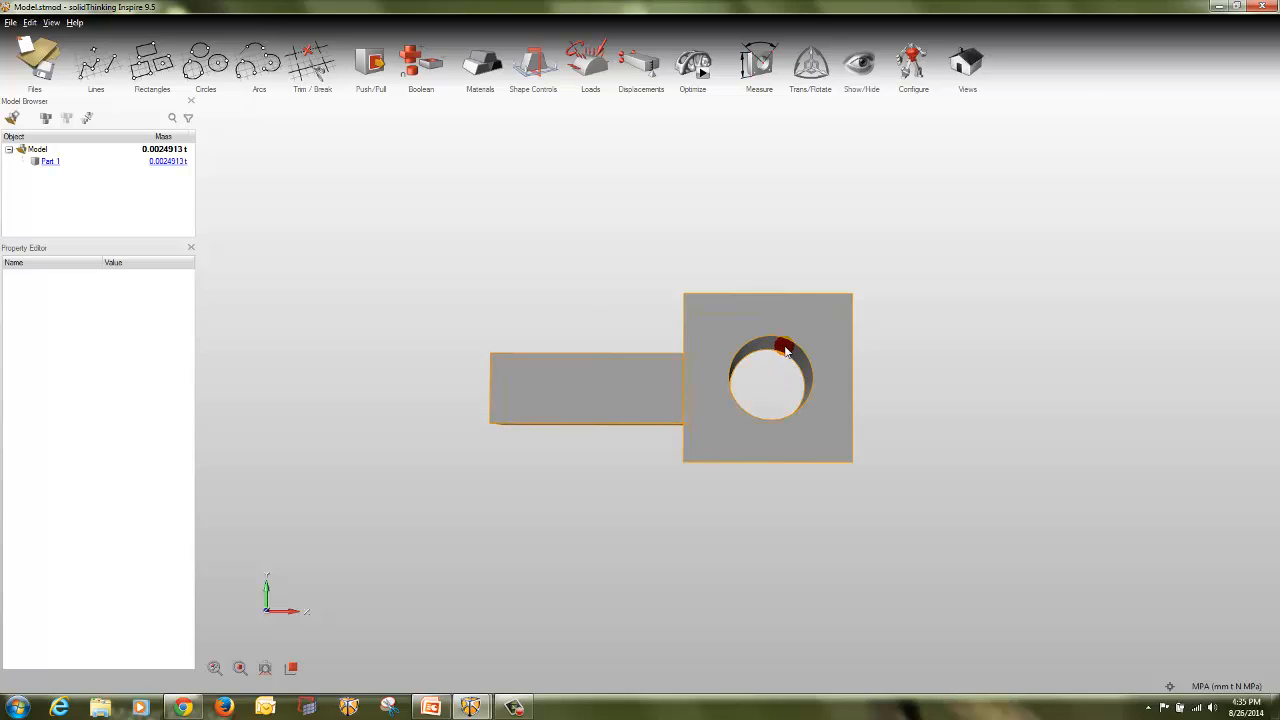
- Reduce the through hole's diameter to 15 mm with Push/Pull on its cylindrical wall
left_click(371, 64)
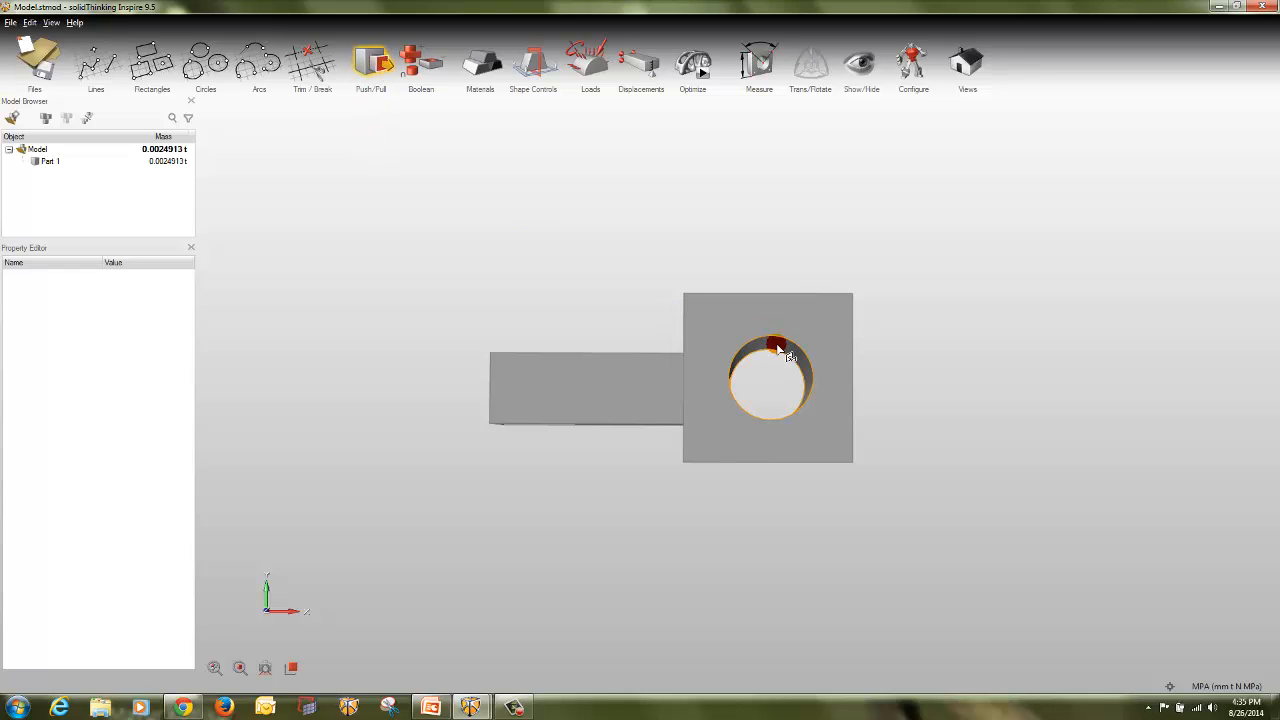
scroll(788, 353, "up", 5)
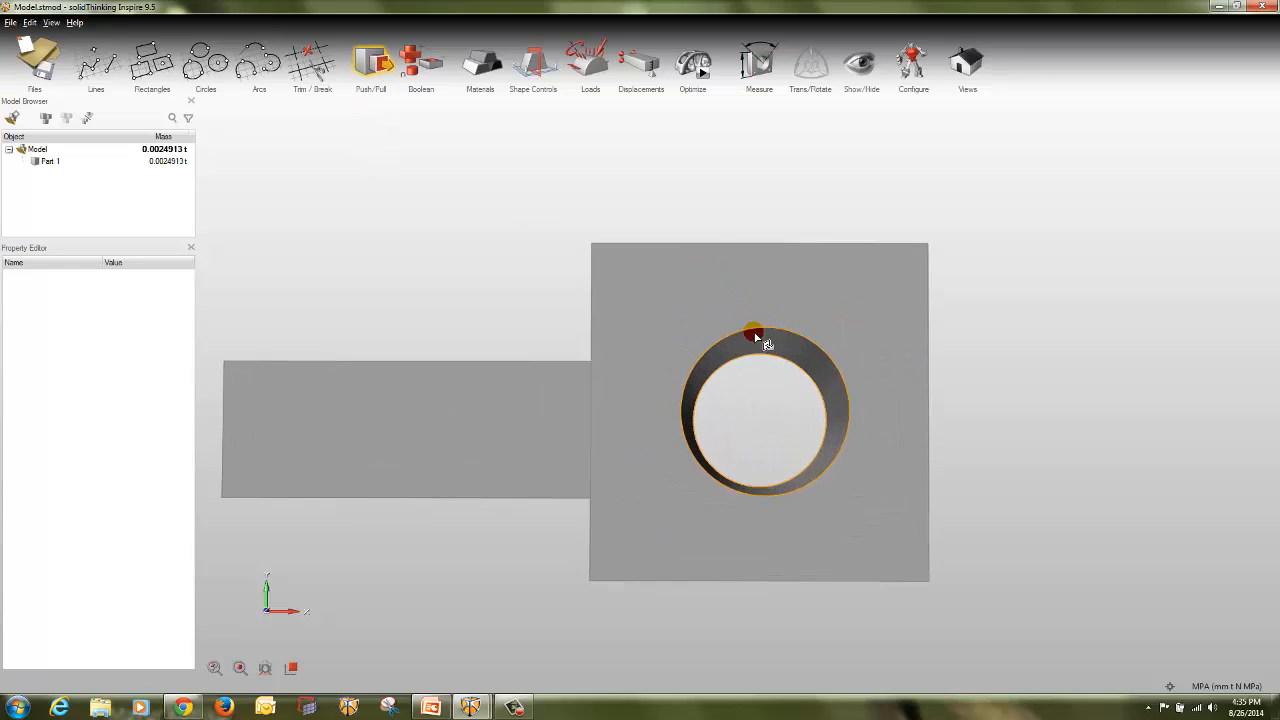
left_click(808, 368)
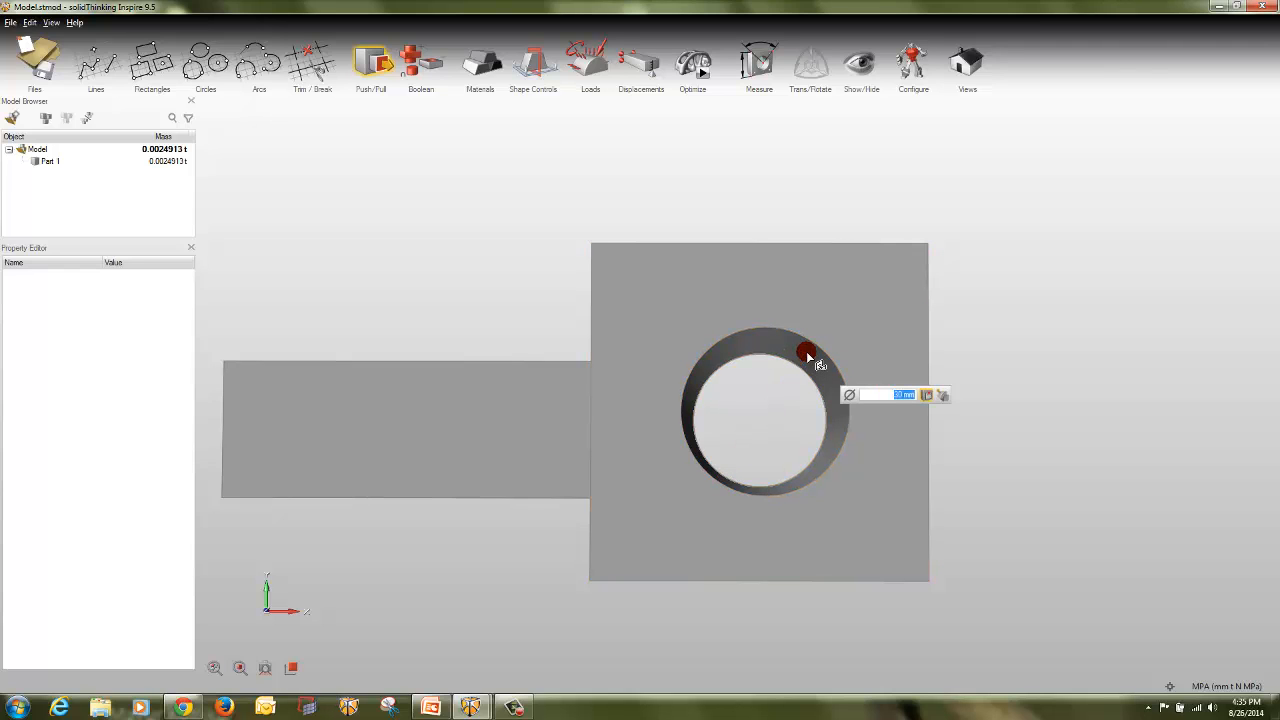
left_click_drag(805, 367, 762, 388)
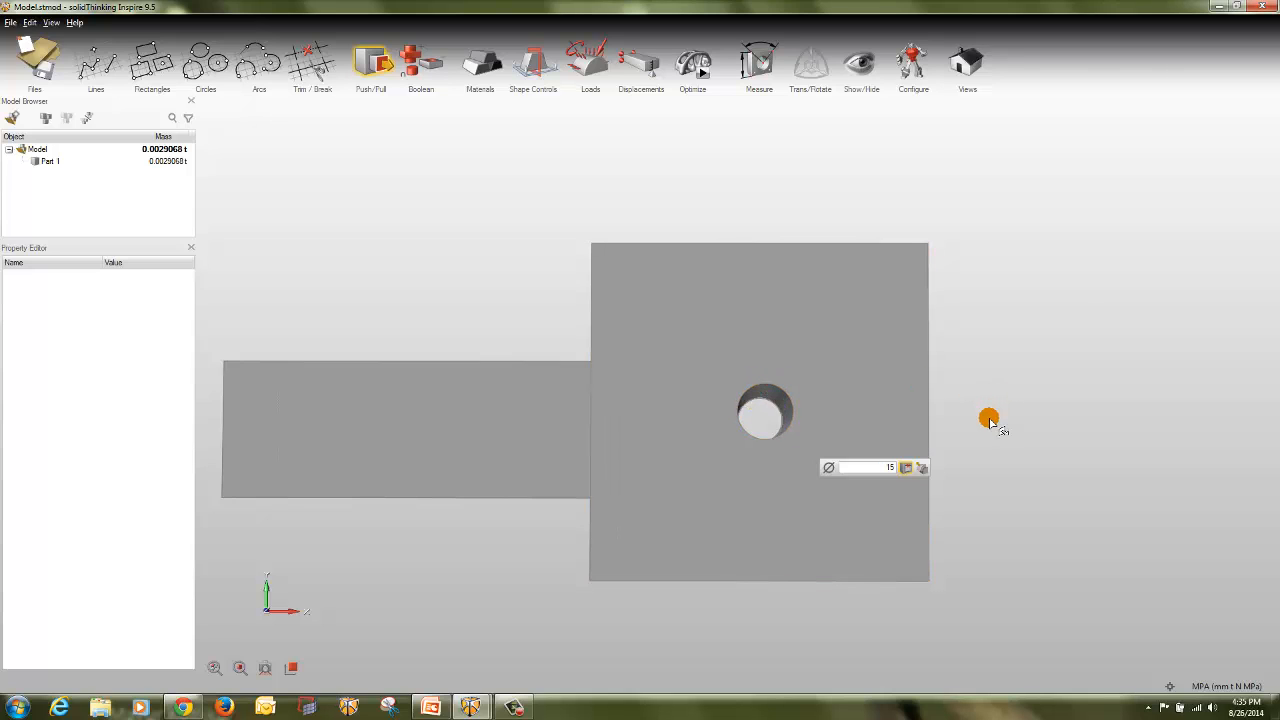
key("Return")
key("Escape")
scroll(990, 421, "down", 3)
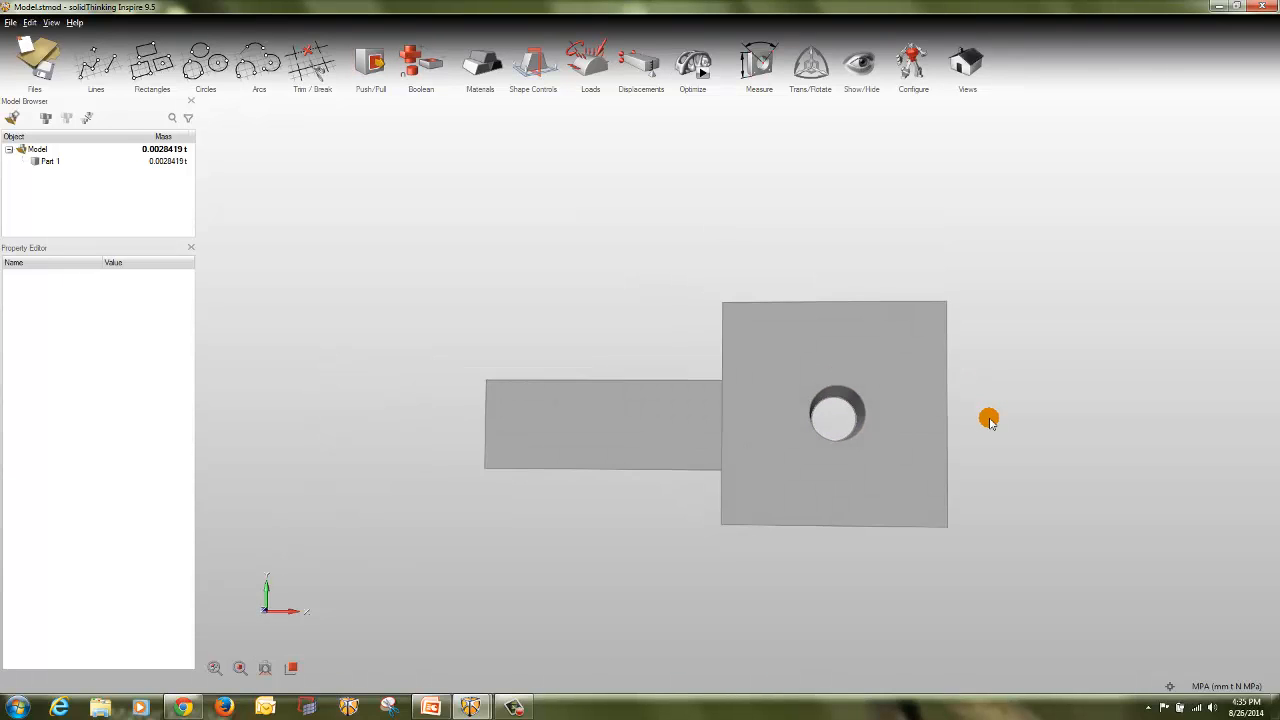
mouse_move(1060, 400)
middle_mouse_down()
mouse_move(1035, 410)
mouse_move(986, 383)
mouse_move(923, 391)
mouse_move(990, 406)
mouse_move(1077, 387)
middle_mouse_up()
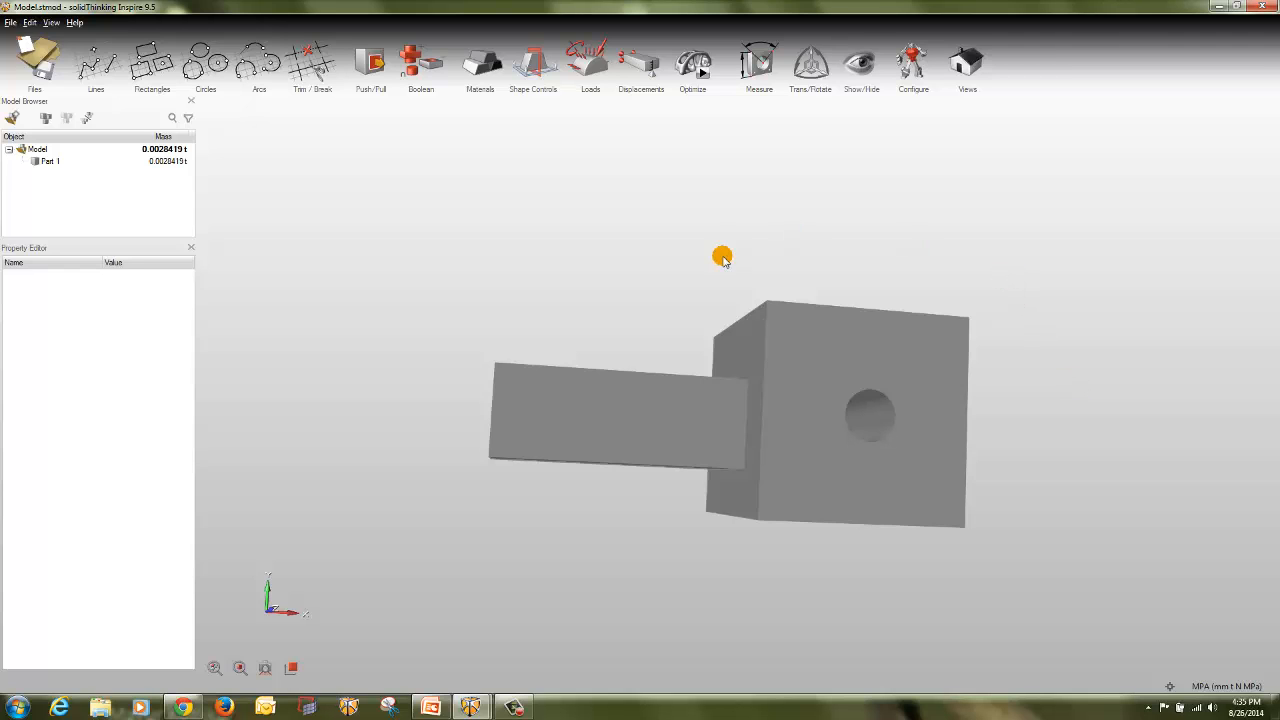
right_click_drag(950, 256, 846, 254)
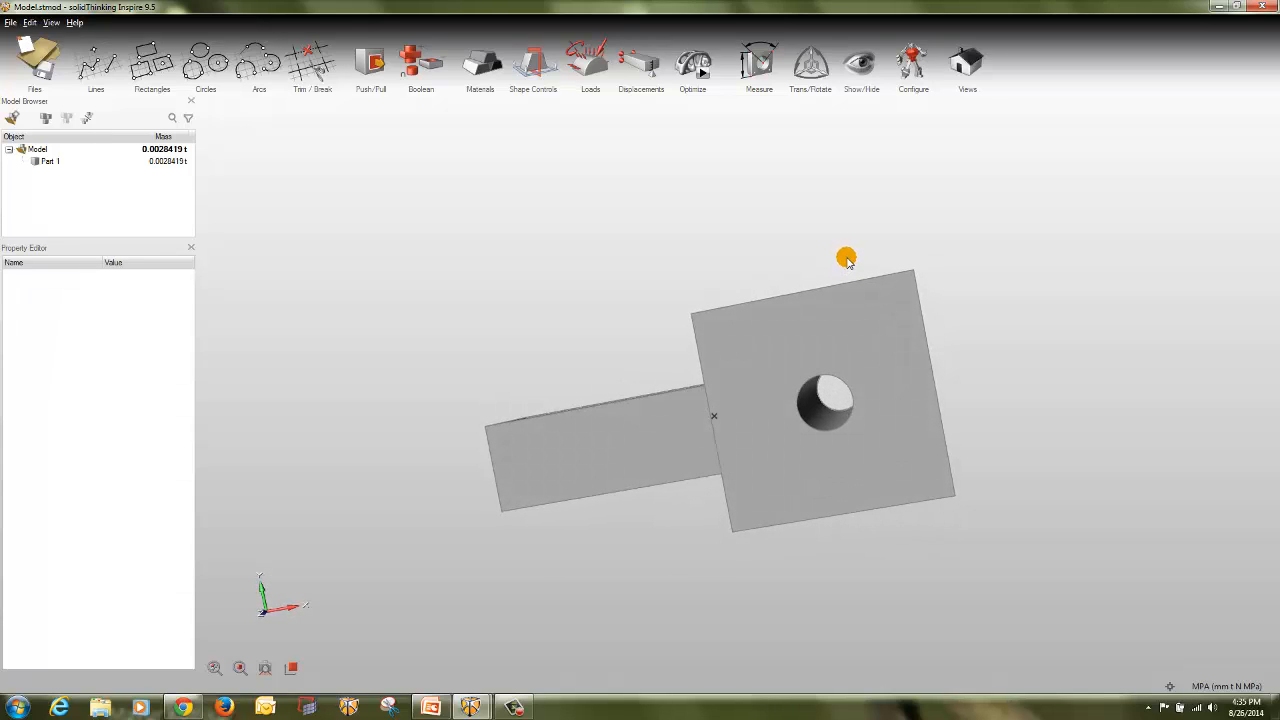
left_click(246, 52)
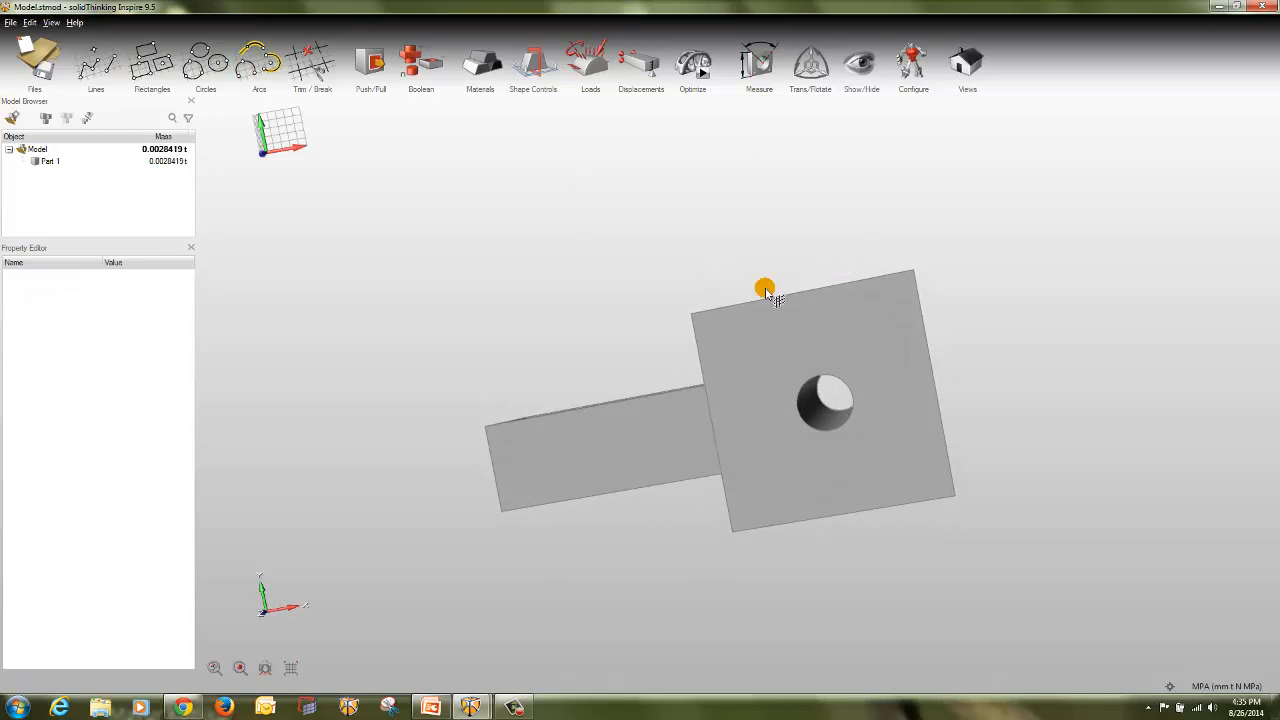
left_click(866, 285)
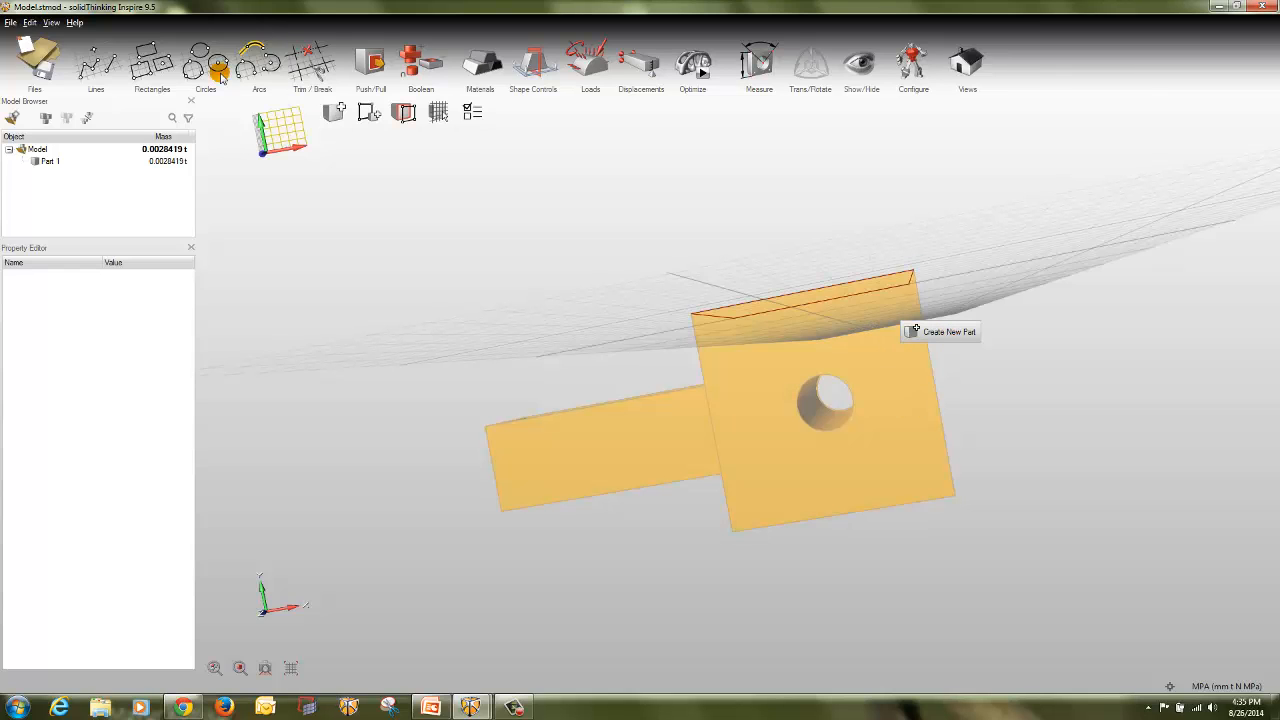
left_click(1027, 352)
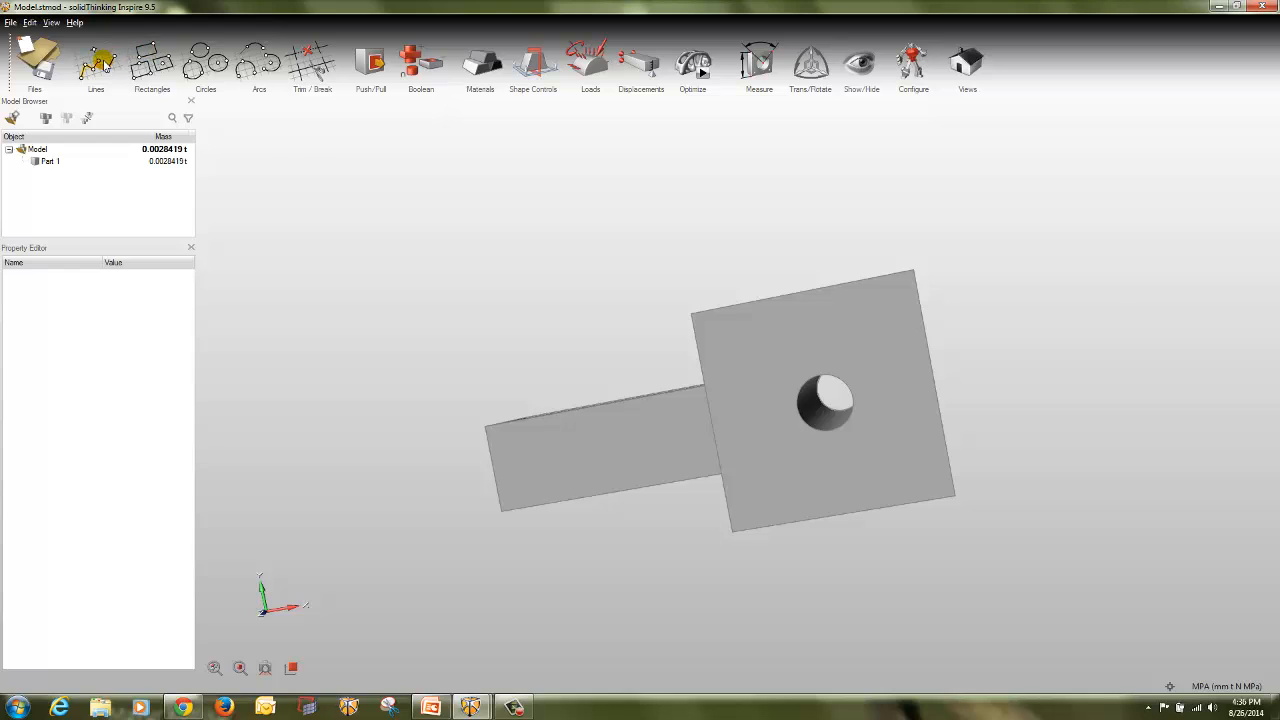
- Sketch two diagonal lines about 49 mm long on the block's holed face, across opposite corners on either side of the hole
left_click(104, 64)
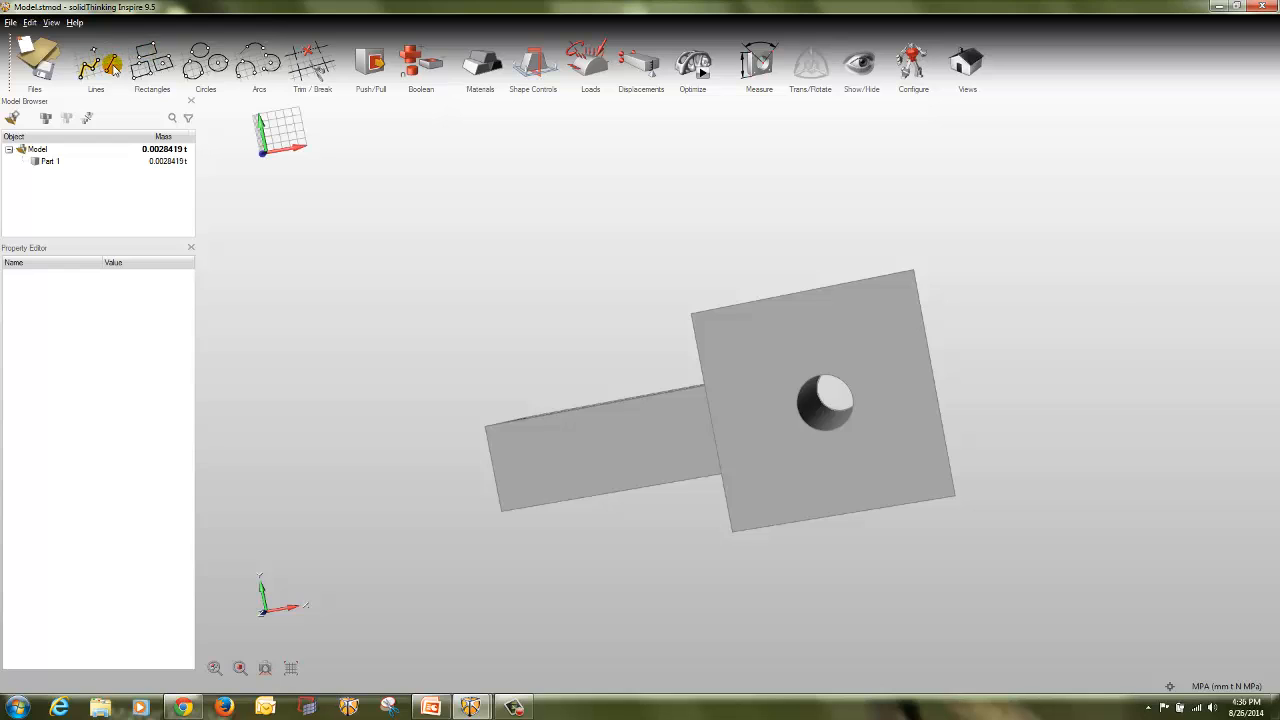
left_click(779, 375)
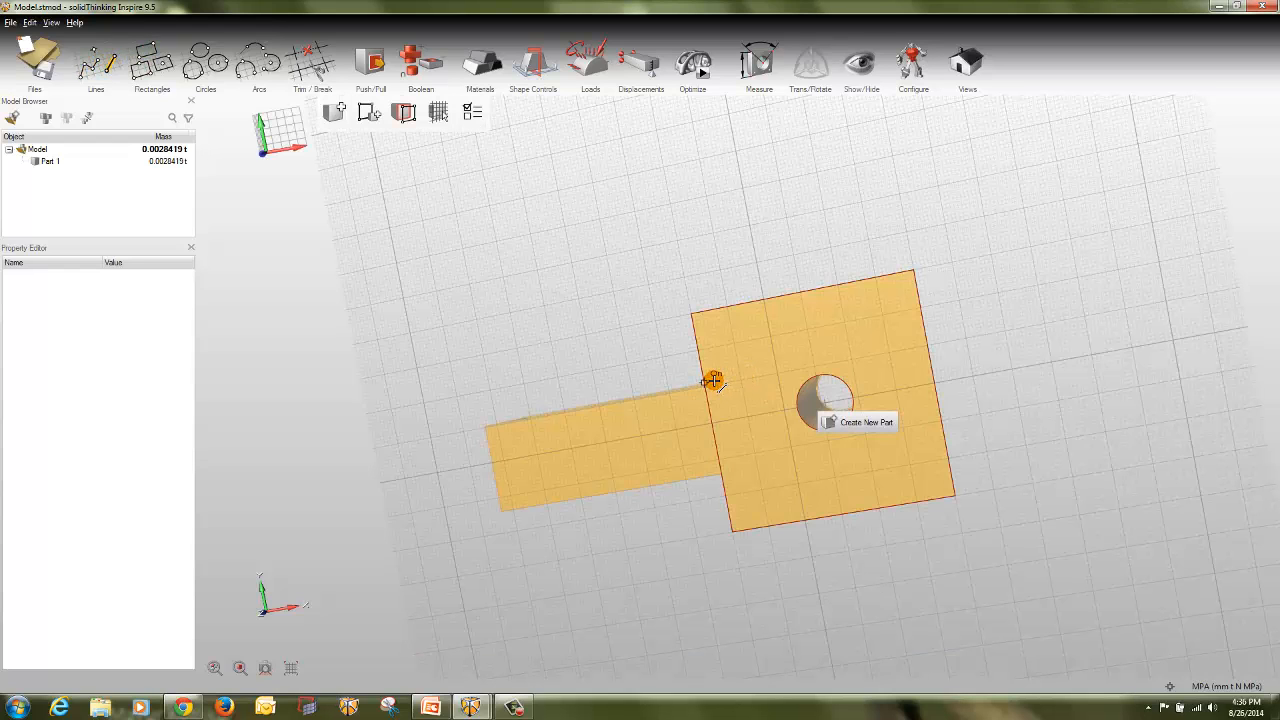
left_click(713, 423)
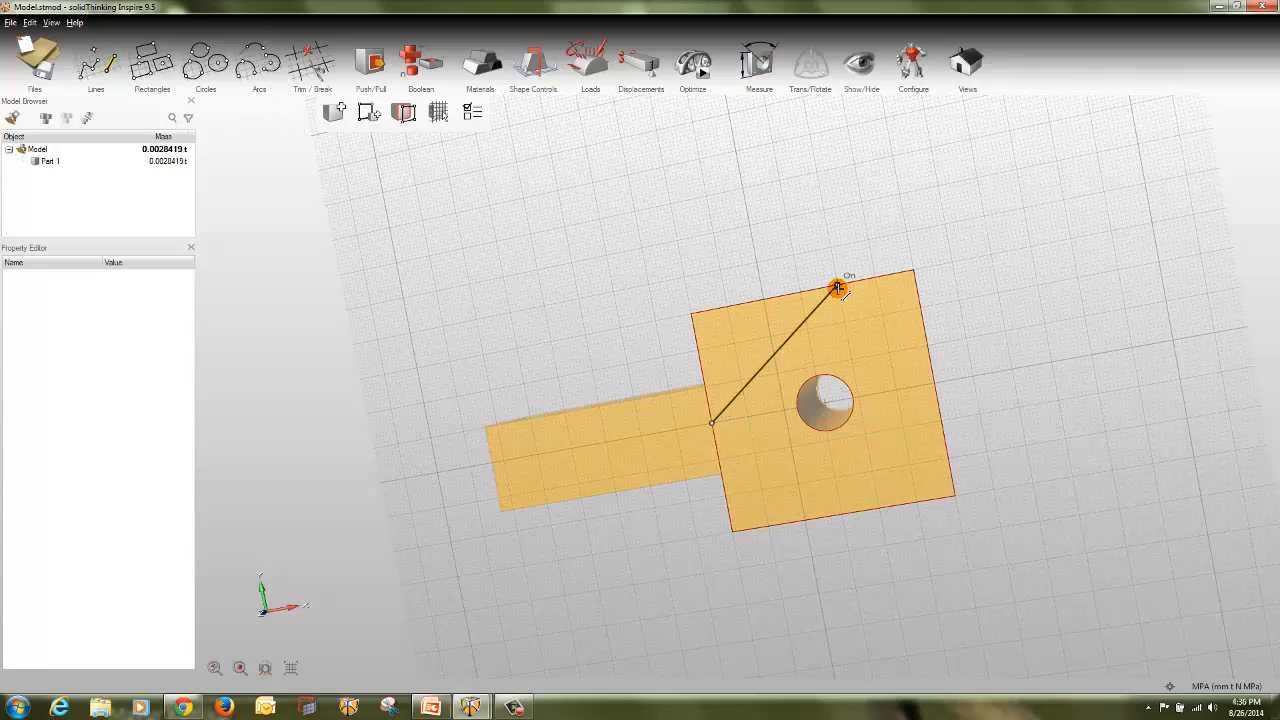
left_click(838, 288)
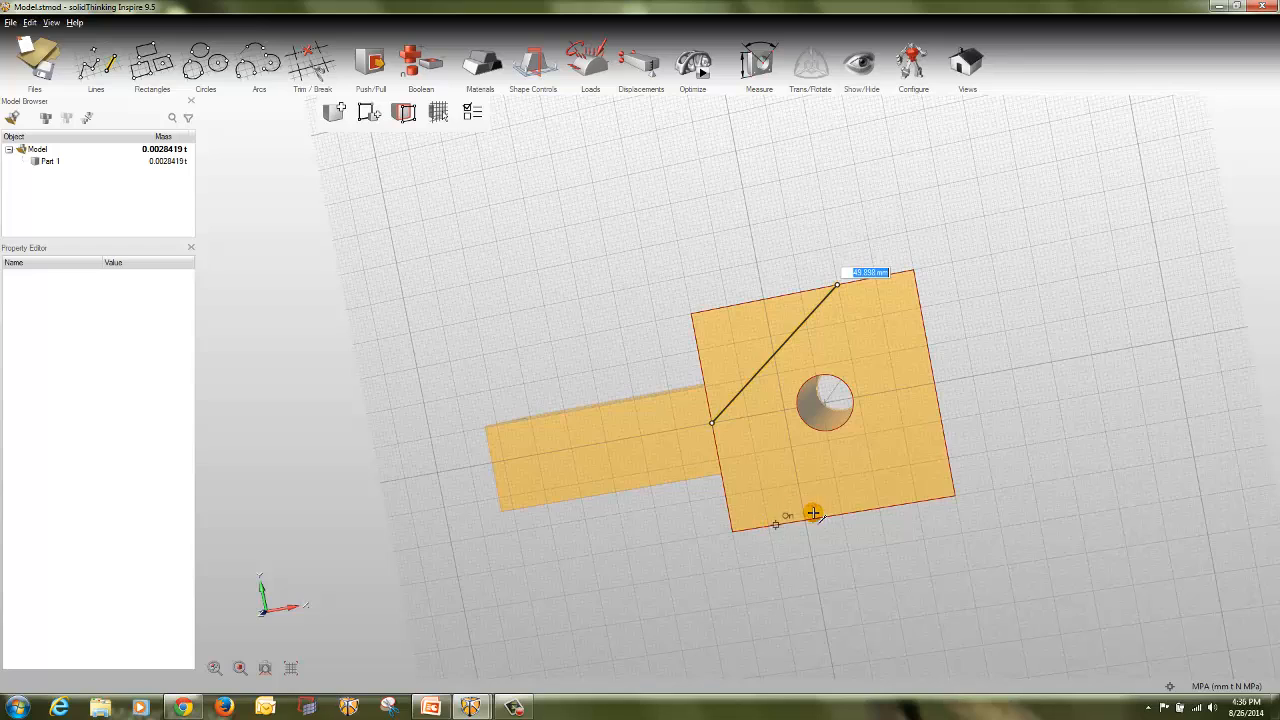
left_click(845, 512)
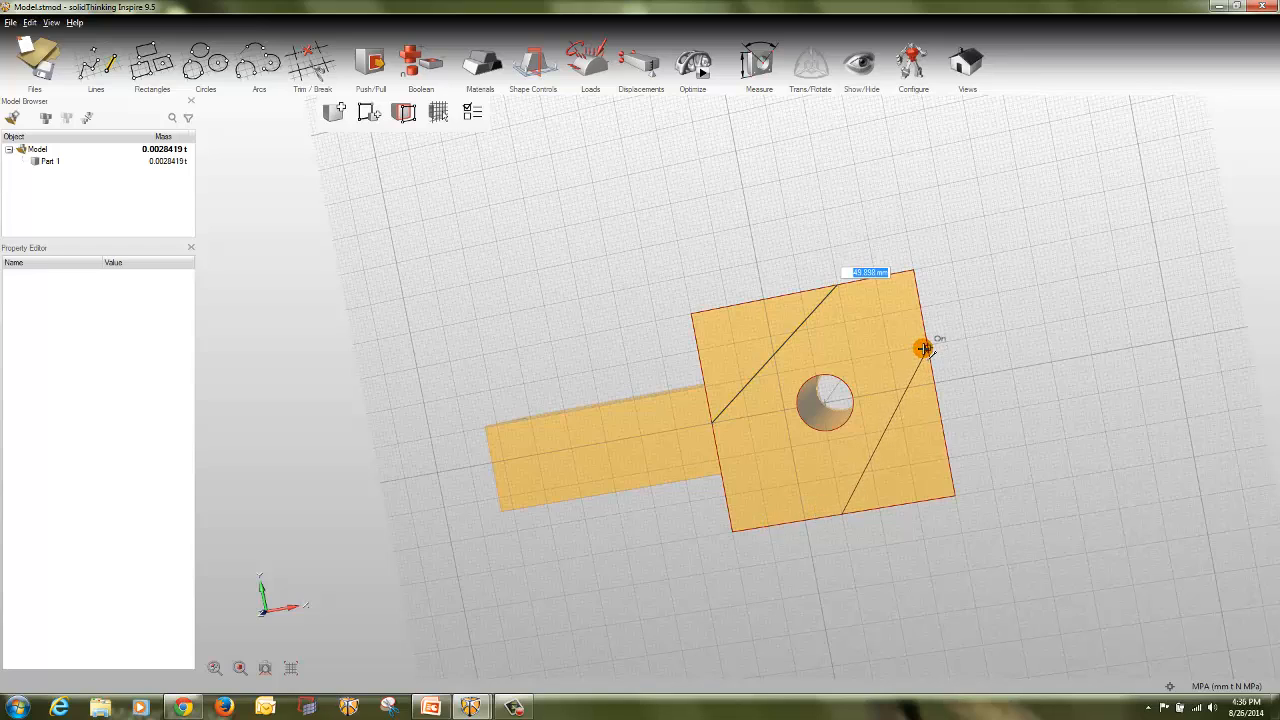
left_click(926, 347)
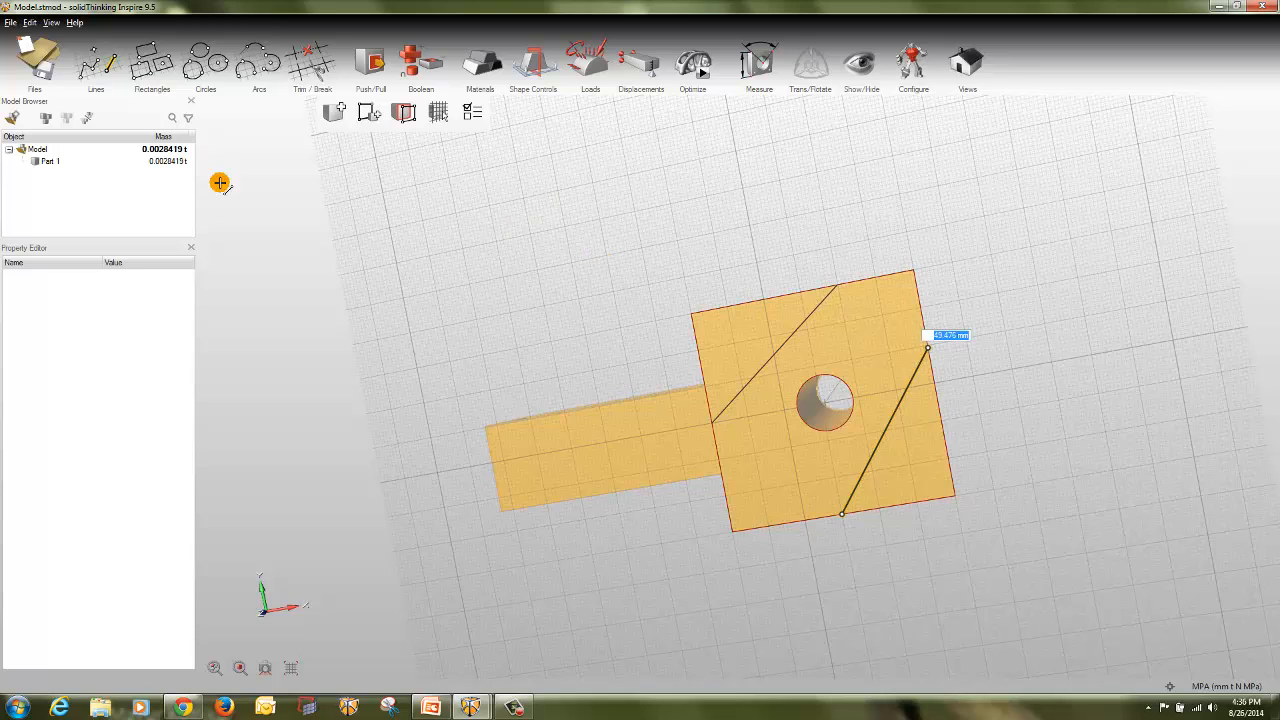
- Join the lines' upper ends with an arc, move it inward to about 16 mm radius and 164 degrees, and finish the sketch
middle_click_drag(283, 208, 258, 50)
left_click(257, 46)
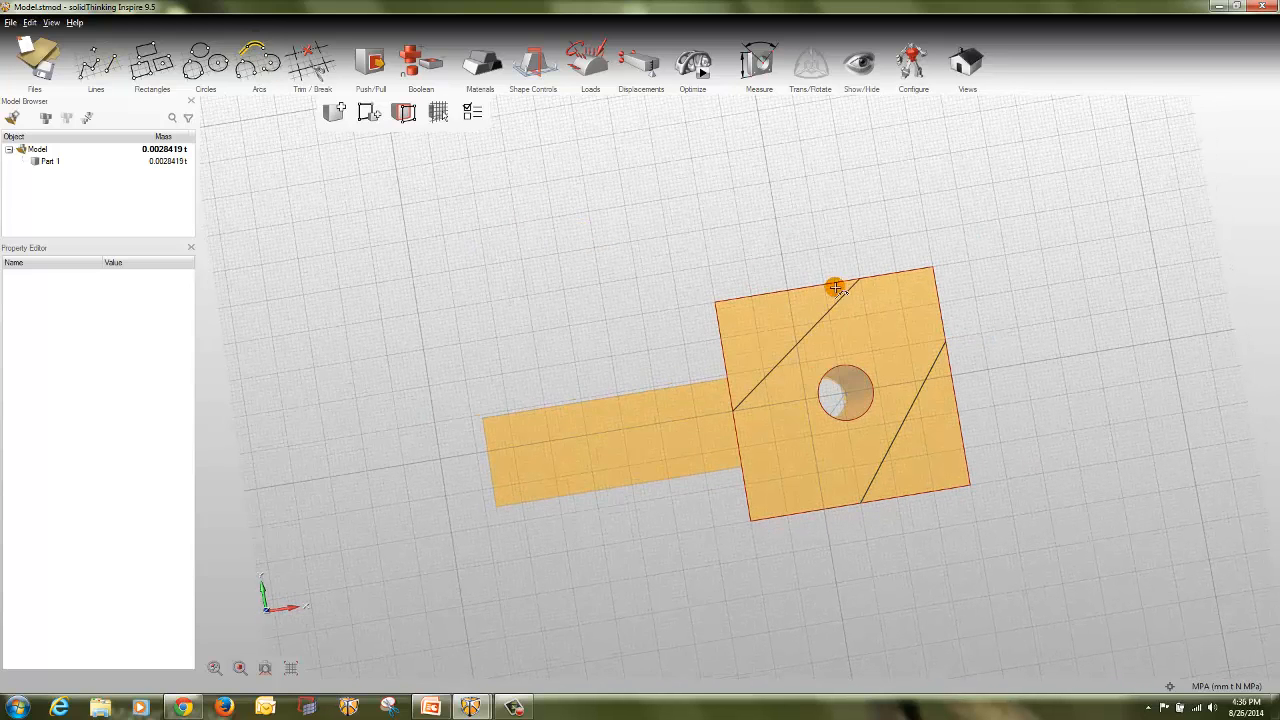
left_click(946, 340)
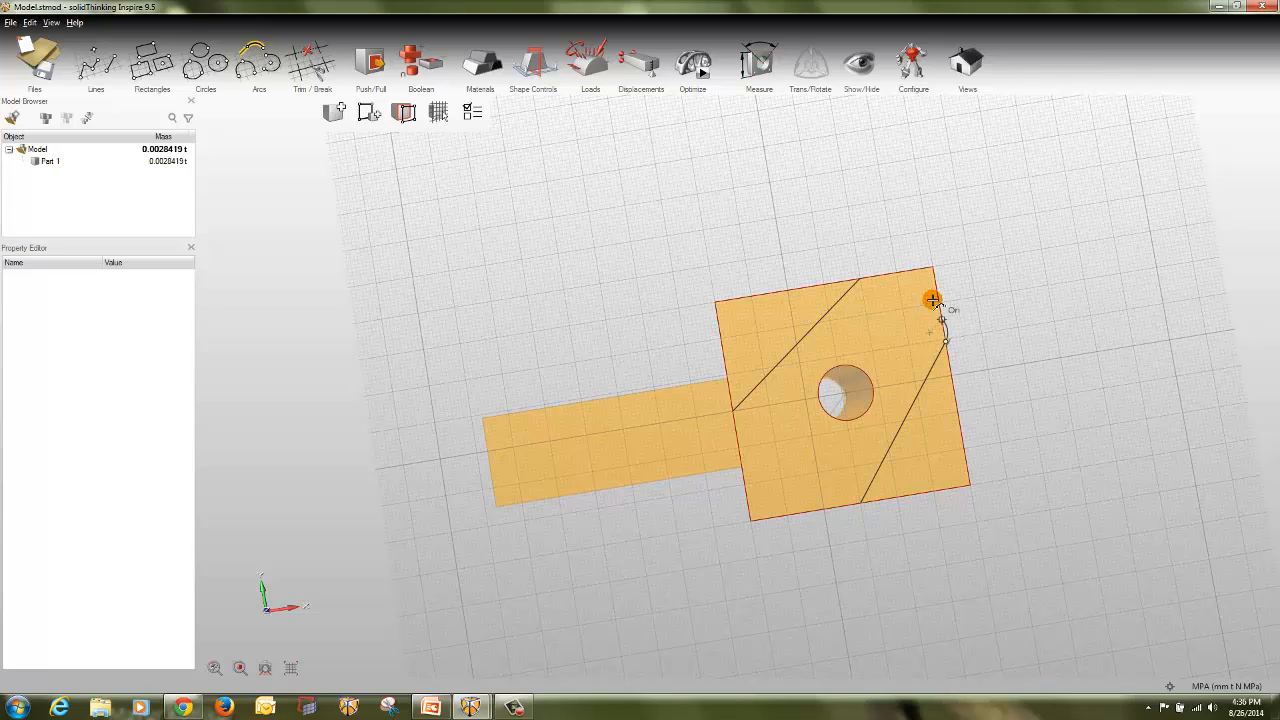
left_click(862, 278)
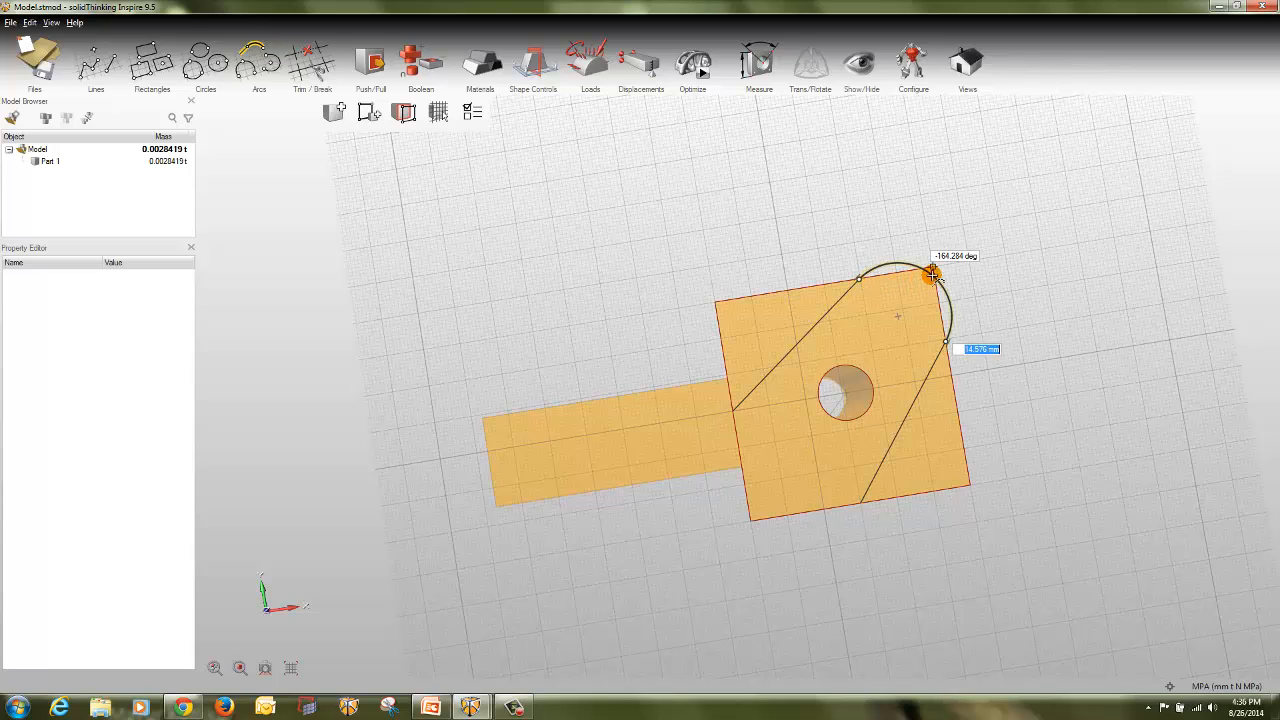
left_click(947, 284)
left_click_drag(938, 284, 923, 301)
left_click(1034, 287)
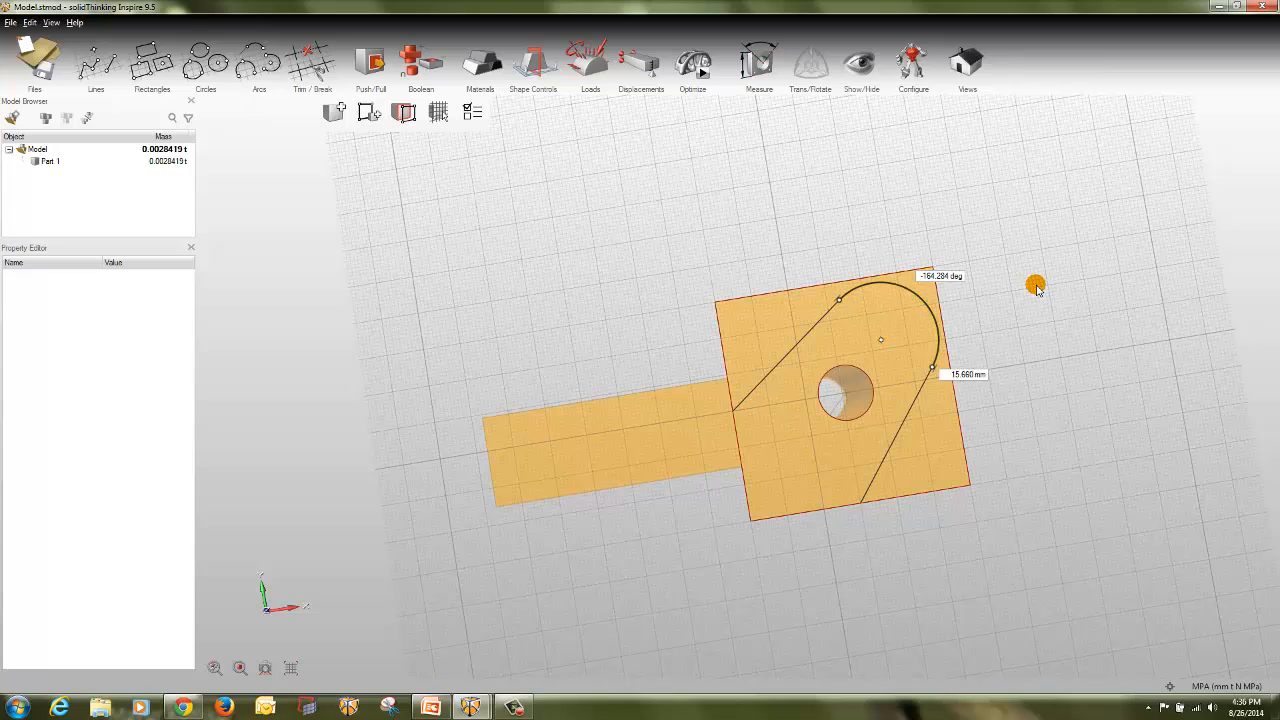
double_click(1034, 288)
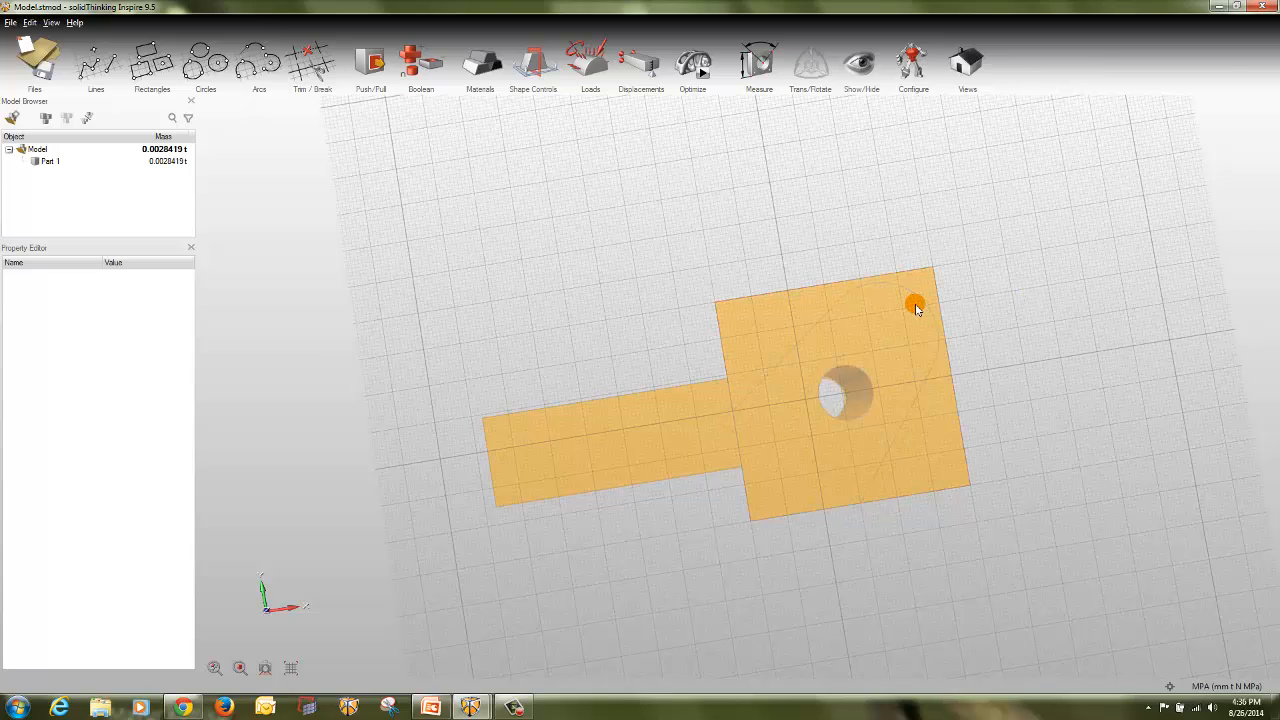
- Extrude the arc-topped profile outward from the block's holed face with Push/Pull and leave the tool
mouse_move(909, 306)
left_mouse_down()
mouse_move(910, 286)
mouse_move(877, 386)
mouse_move(887, 356)
mouse_move(932, 317)
mouse_move(968, 299)
mouse_move(949, 331)
mouse_move(999, 319)
left_mouse_up()
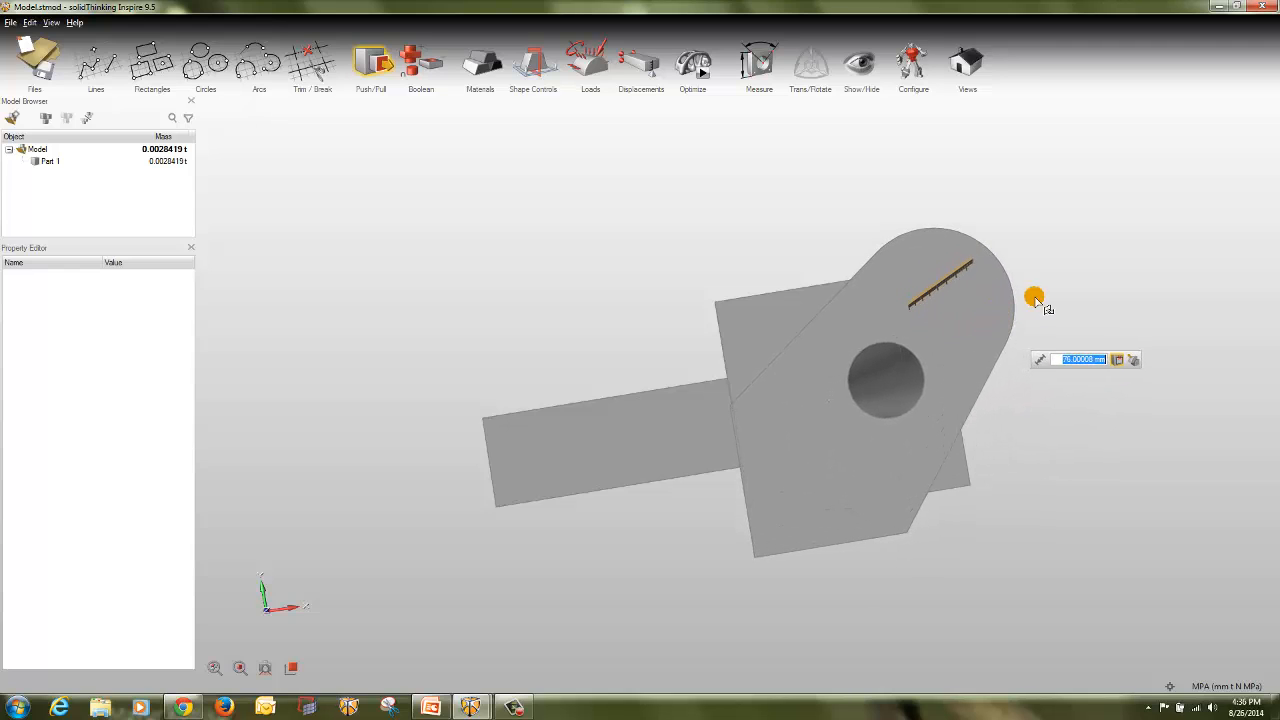
right_click(1101, 288)
right_click(1101, 288)
- Resize the arm's rounded end with Push/Pull, trying several radii with and without extending the adjoining faces, and set its radius to 15 mm
scroll(1101, 288, "down", 1)
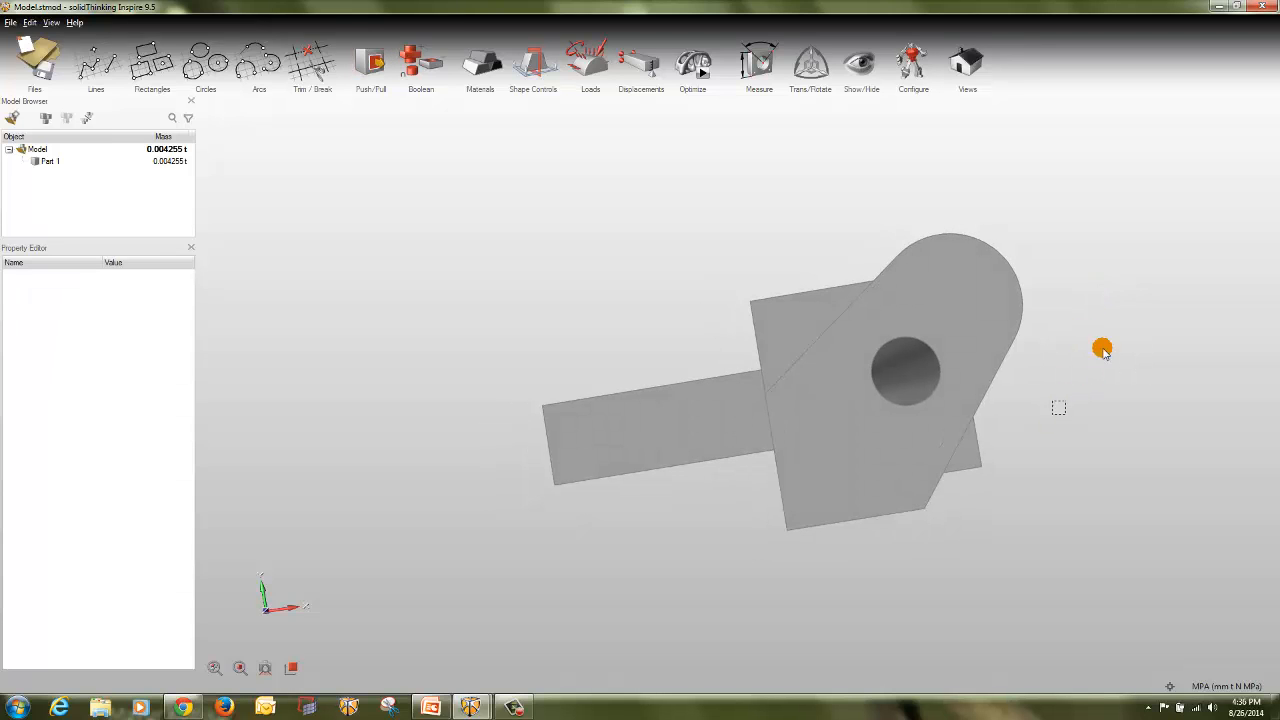
mouse_move(1100, 349)
right_mouse_down()
mouse_move(1071, 374)
mouse_move(966, 389)
mouse_move(1054, 383)
mouse_move(1042, 410)
mouse_move(1071, 420)
mouse_move(1063, 394)
right_mouse_up()
left_click(368, 75)
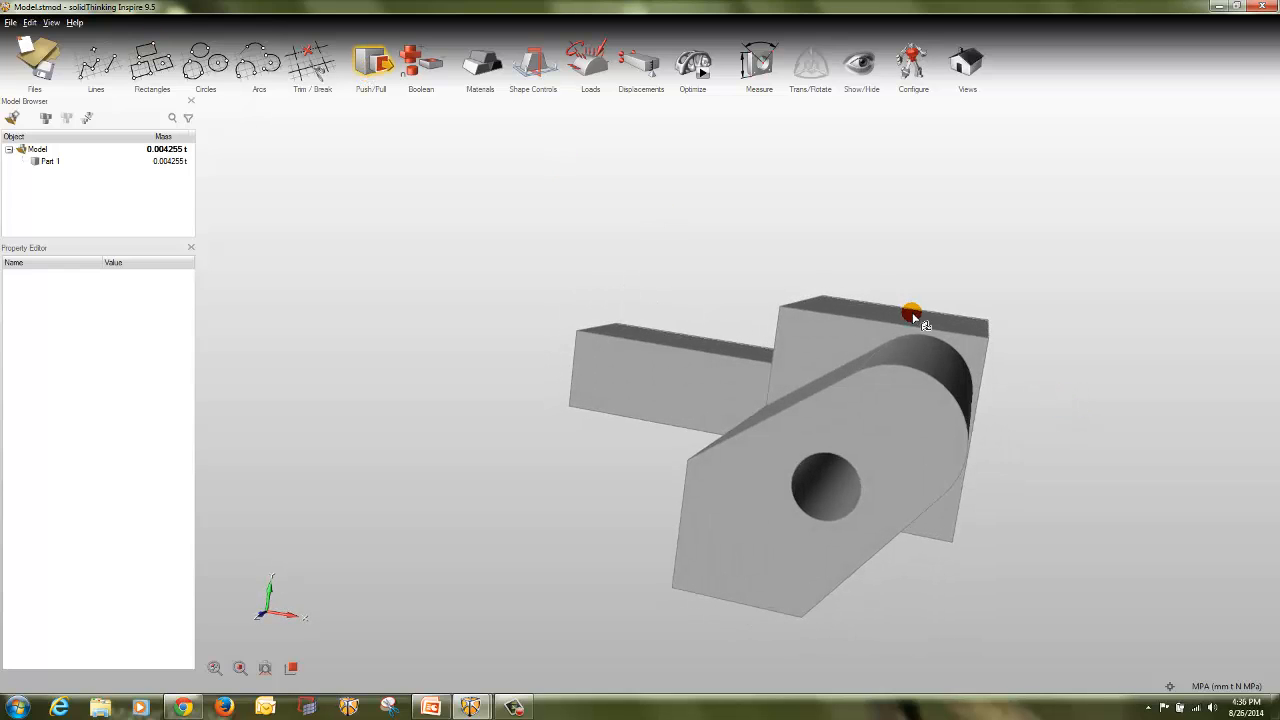
left_click(929, 378)
left_click_drag(928, 378, 1143, 392)
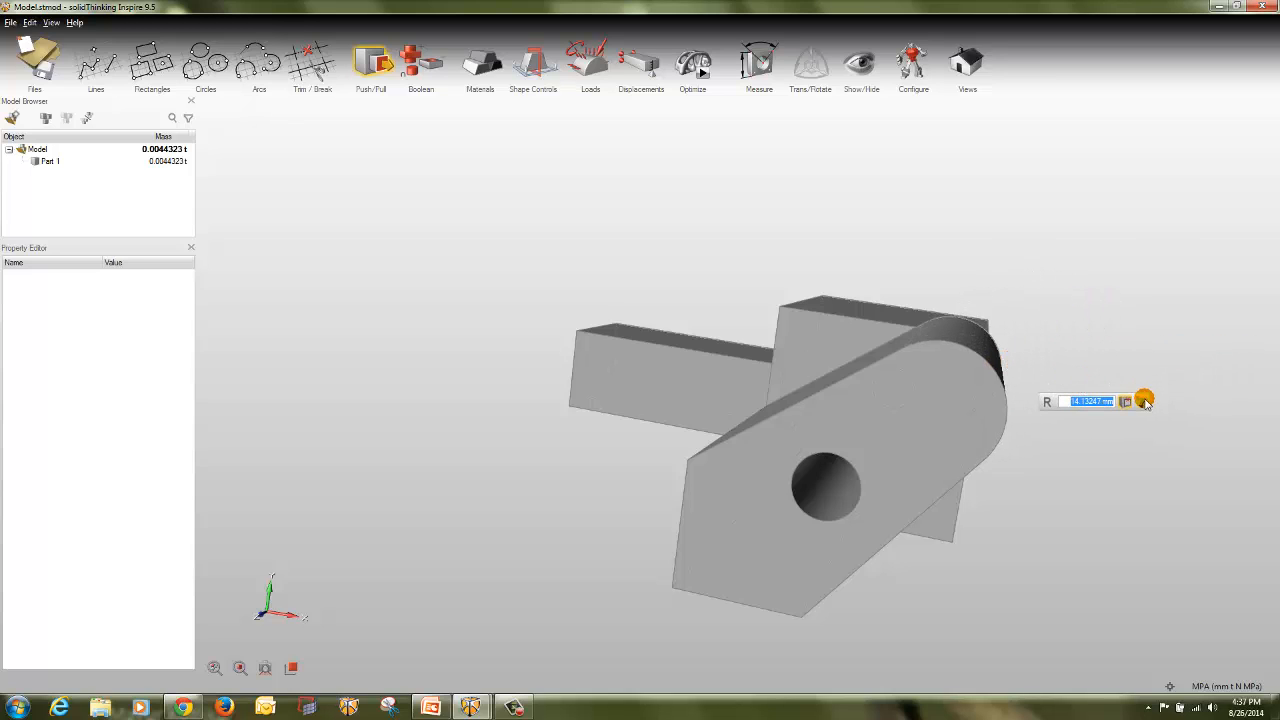
left_click_drag(1028, 345, 992, 370)
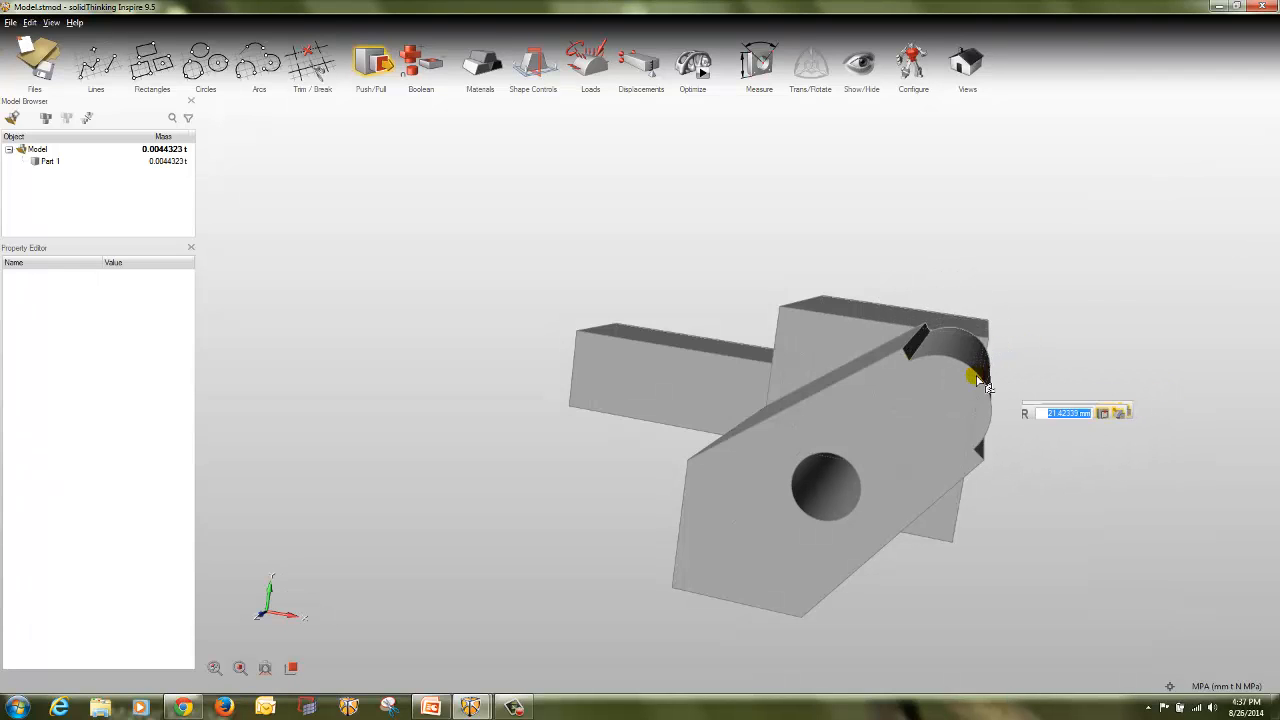
left_click_drag(998, 376, 1093, 421)
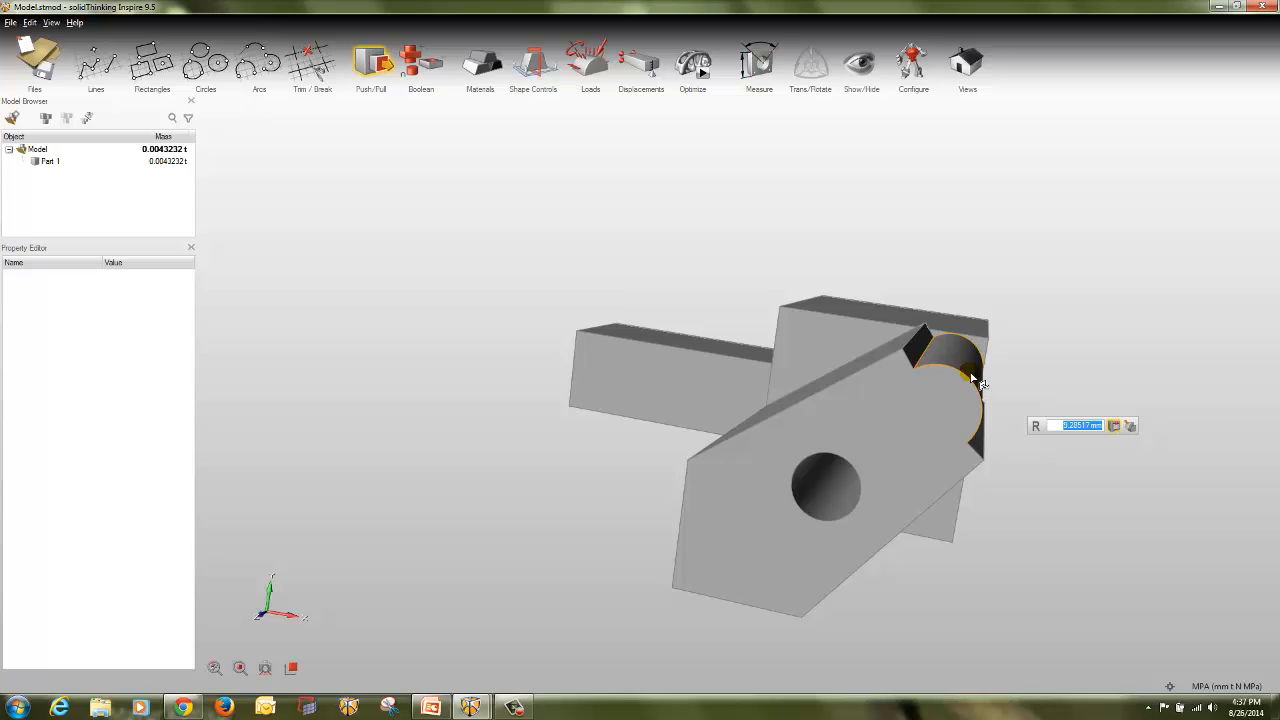
left_click_drag(972, 374, 1002, 370)
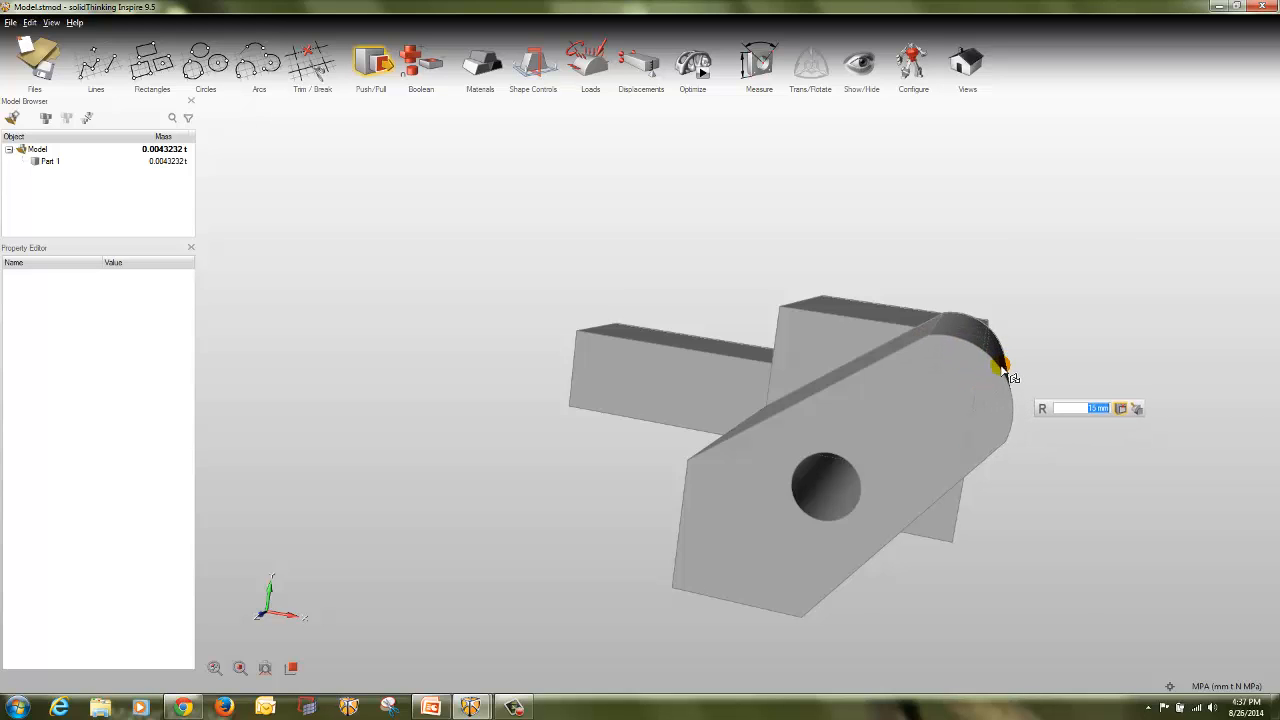
left_click(1141, 409)
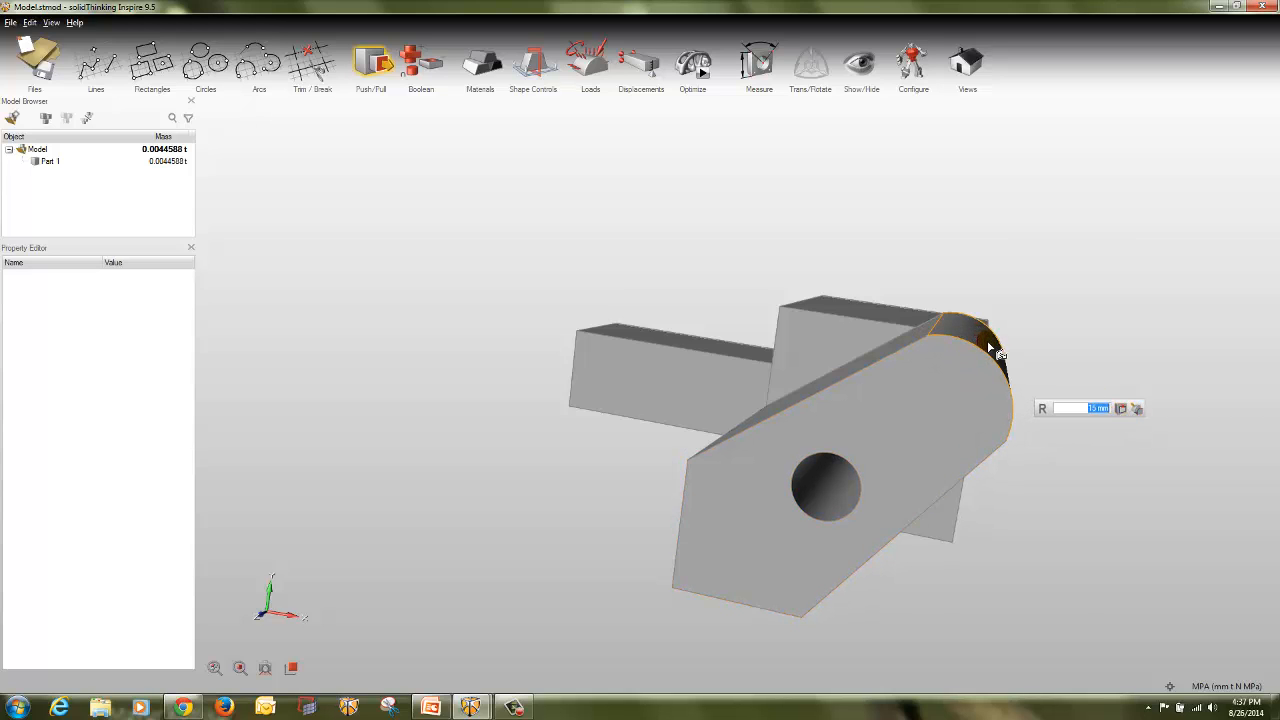
- Extend the arm's curved end face far outward with Push/Pull, and pull it back to a 40 mm radius
left_click_drag(1001, 357, 1014, 323)
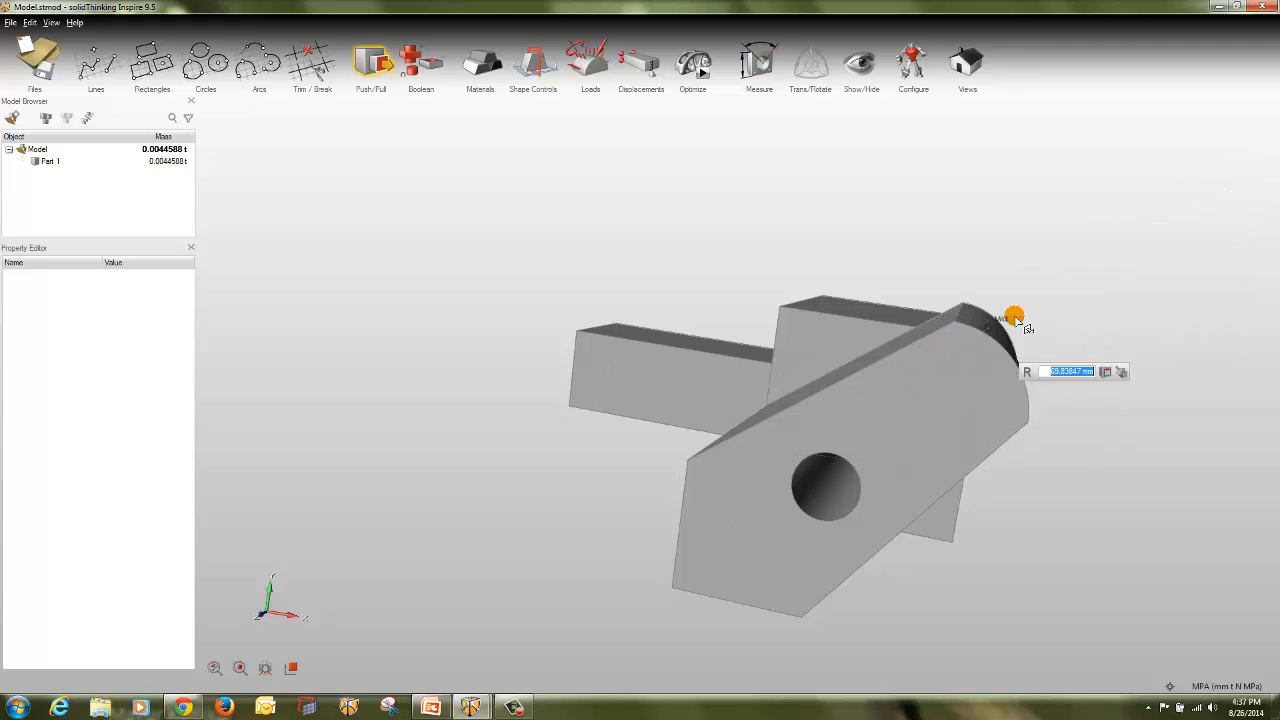
mouse_move(1150, 308)
right_mouse_down()
mouse_move(1126, 320)
mouse_move(980, 303)
mouse_move(1058, 222)
mouse_move(1017, 229)
mouse_move(1078, 234)
mouse_move(1011, 284)
mouse_move(880, 306)
mouse_move(951, 340)
mouse_move(951, 374)
mouse_move(731, 363)
right_mouse_up()
left_click_drag(763, 342, 934, 157)
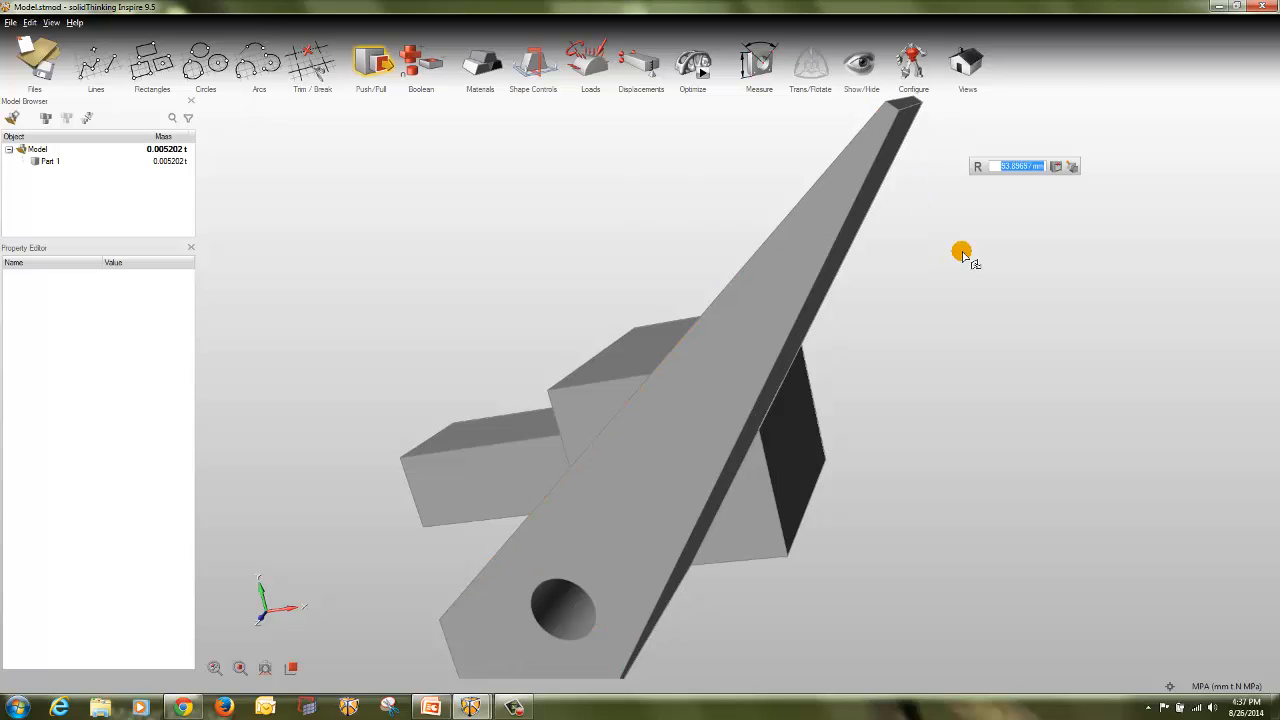
key("Escape")
key("Escape")
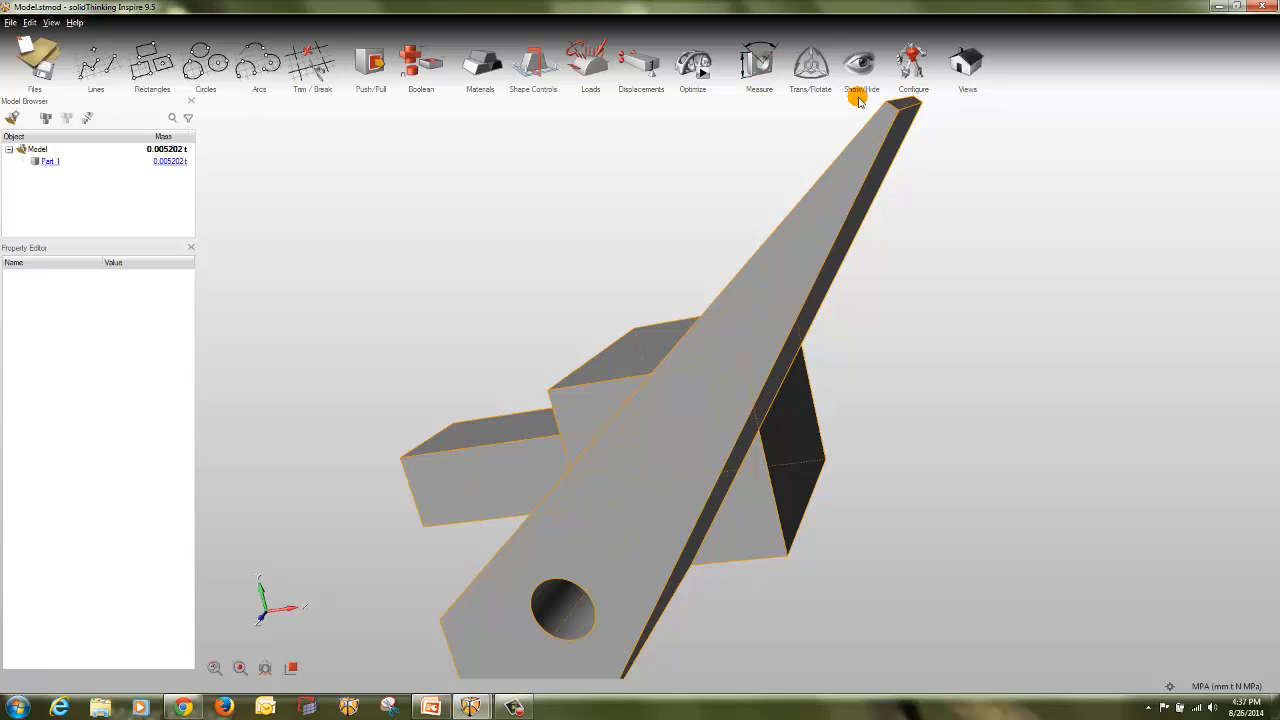
left_click(373, 54)
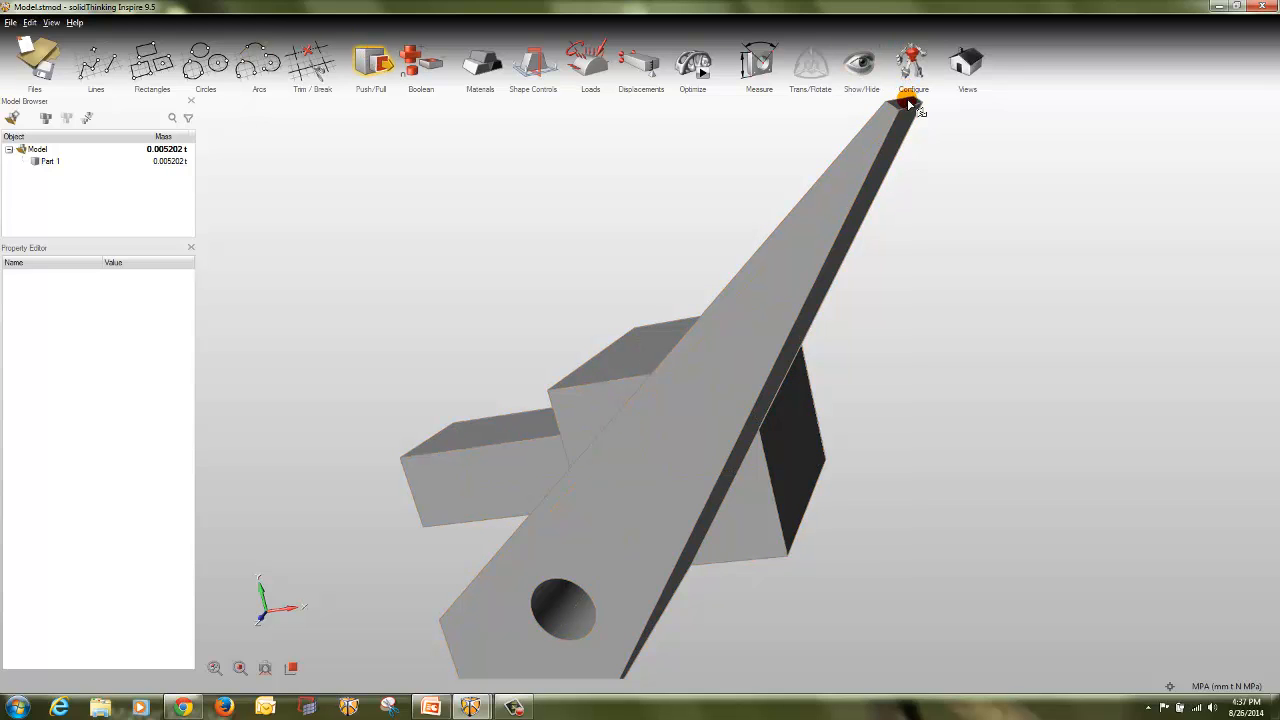
left_click_drag(912, 104, 938, 303)
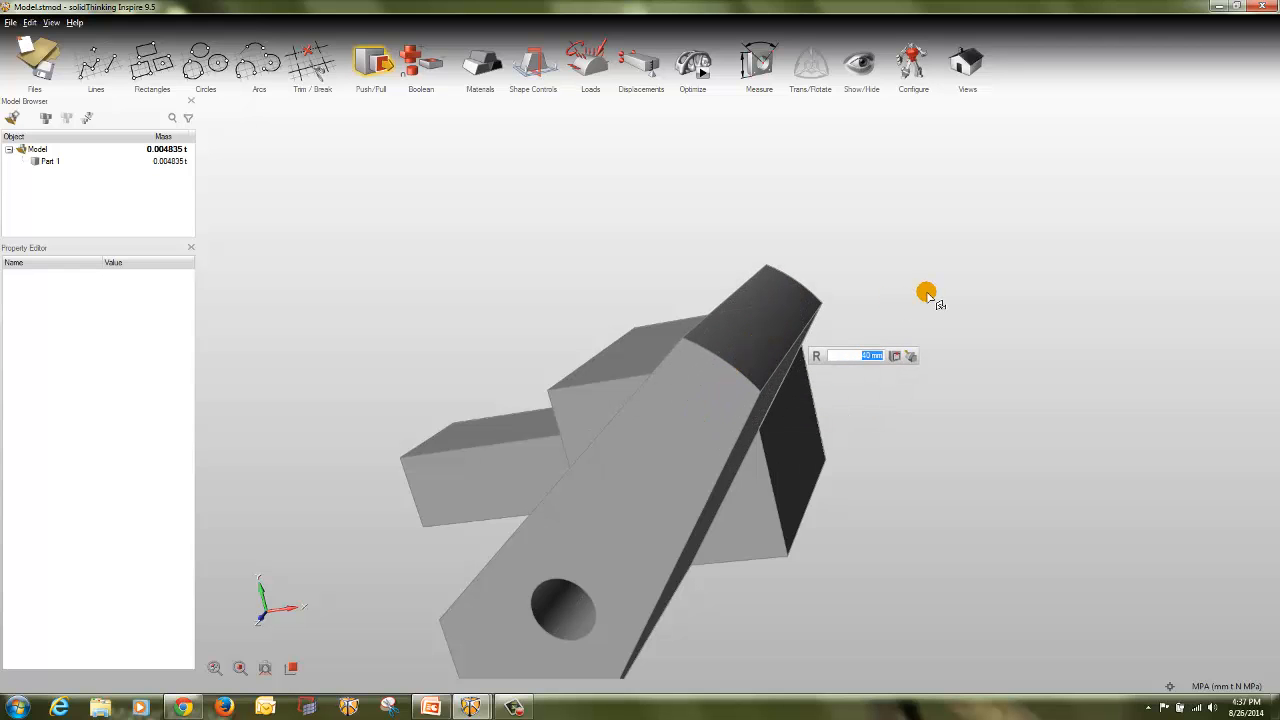
- Push one of the block's outer side faces inward with Push/Pull and leave the tool
mouse_move(931, 291)
middle_mouse_down()
mouse_move(953, 276)
mouse_move(915, 280)
middle_mouse_up()
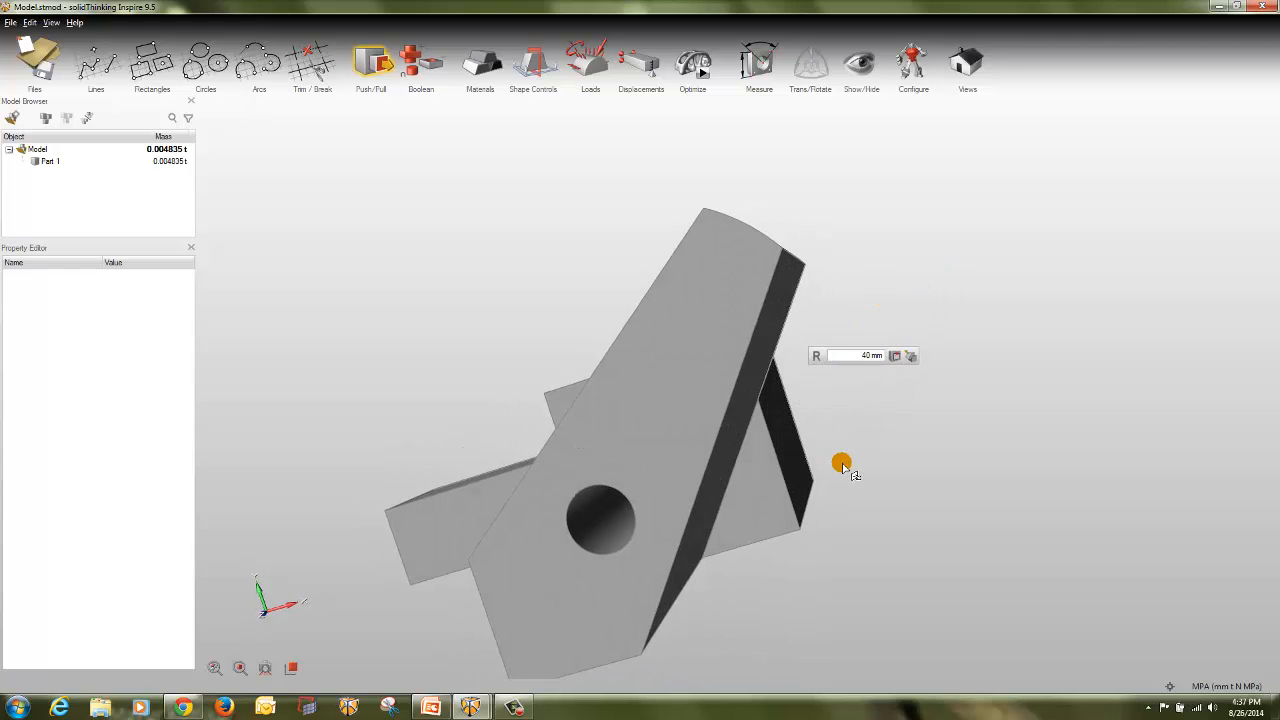
middle_click_drag(843, 466, 903, 371)
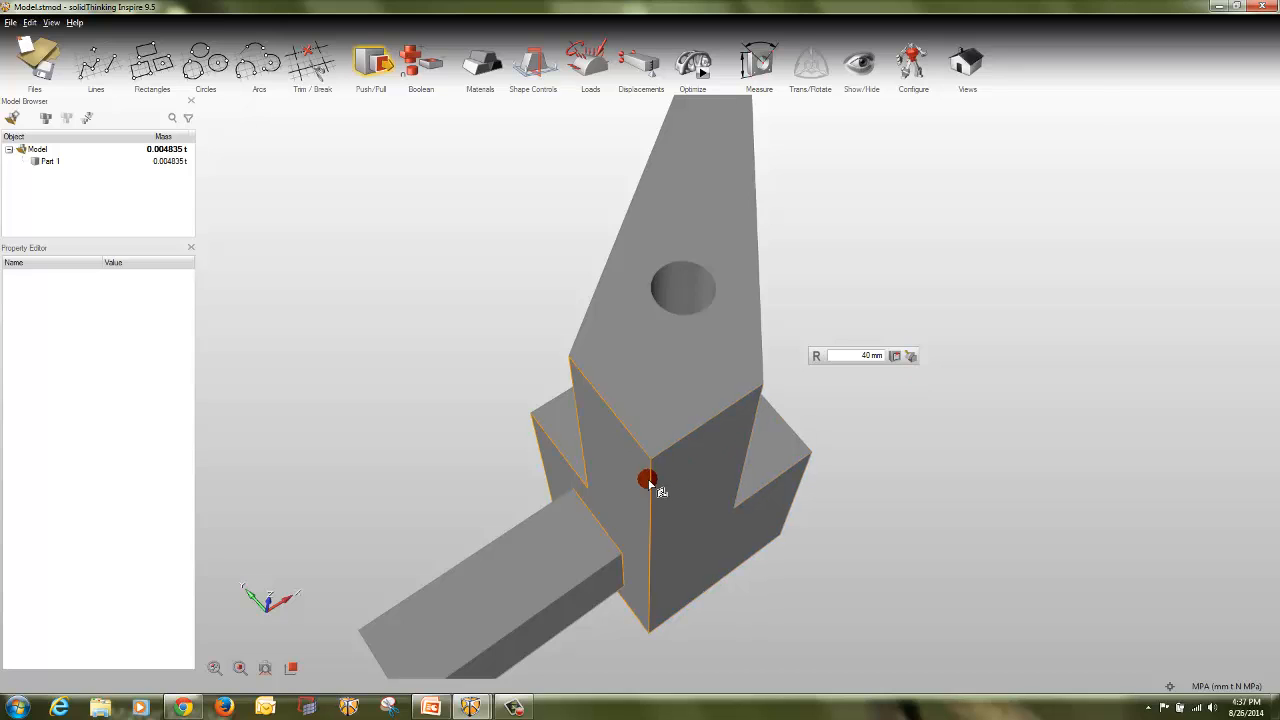
left_click_drag(657, 463, 641, 419)
left_click(919, 388)
right_click_drag(1014, 351, 1069, 453)
right_click(992, 374)
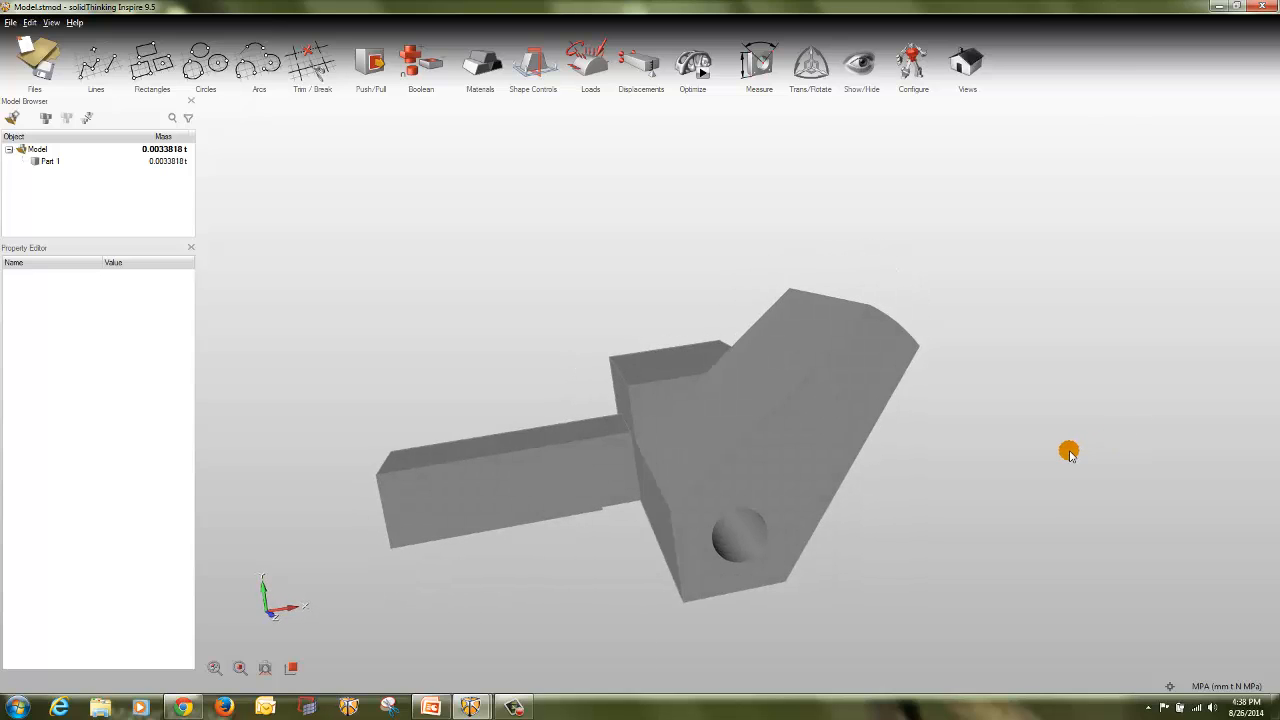
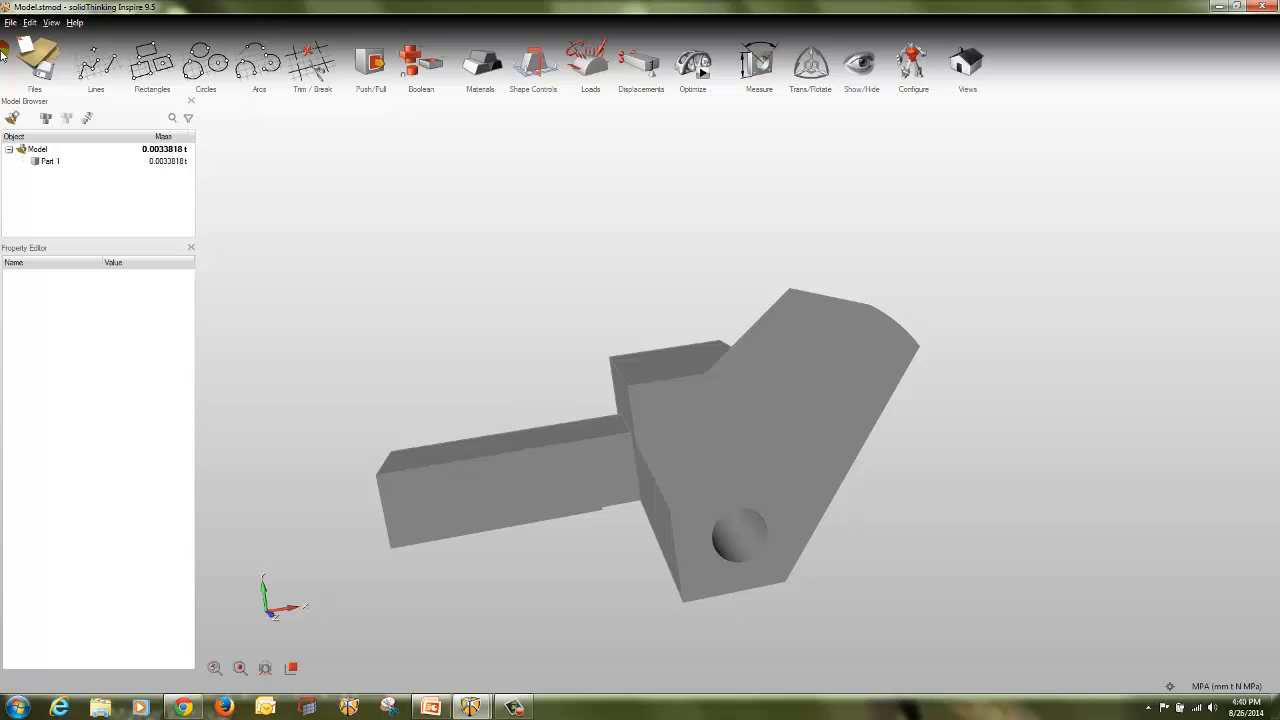
- Start a new model without saving the current one
left_click(50, 55)
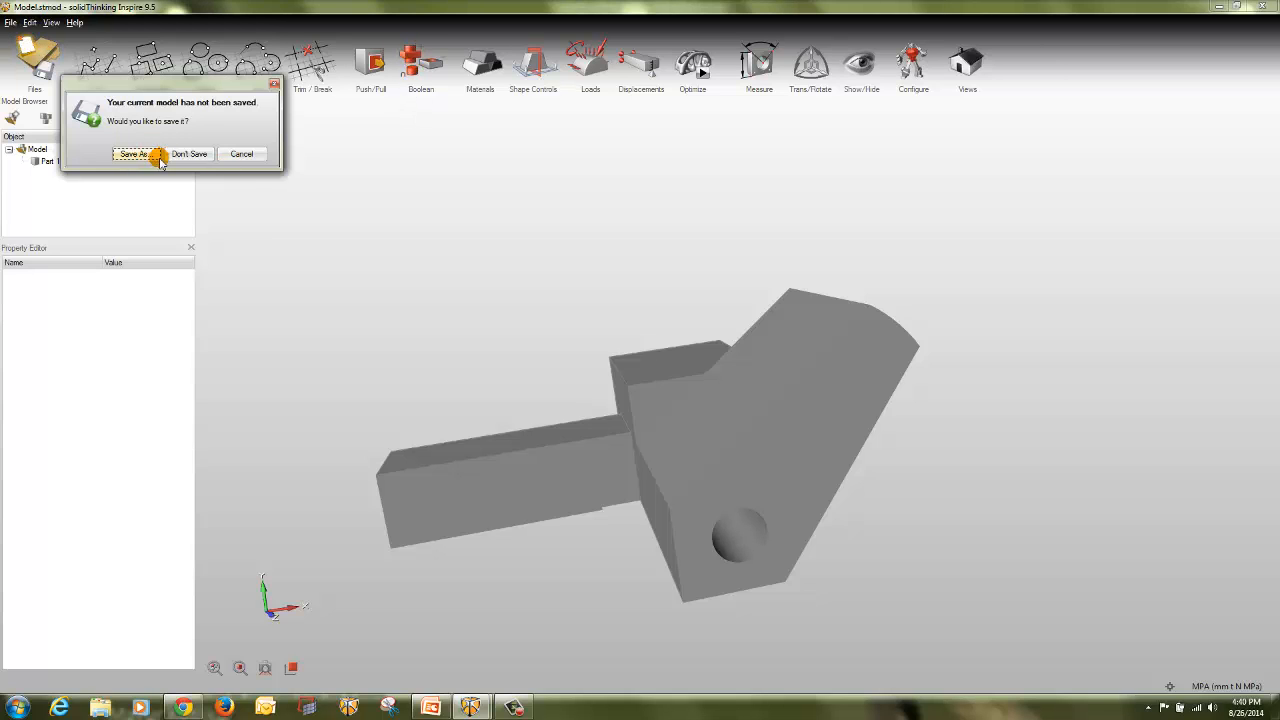
left_click(172, 155)
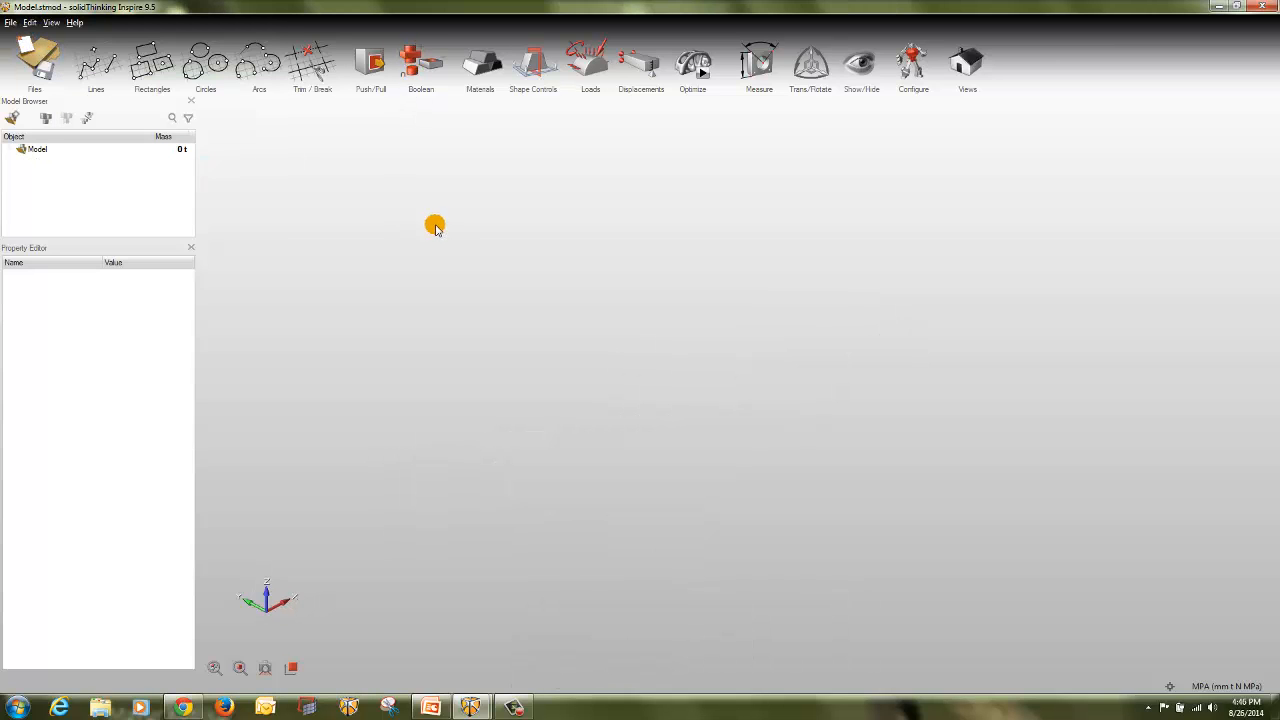
- Sketch a rectangle on the ground plane, set its width to 100 mm and height to 50 mm, and finish the sketch
left_click(147, 57)
left_click(600, 286)
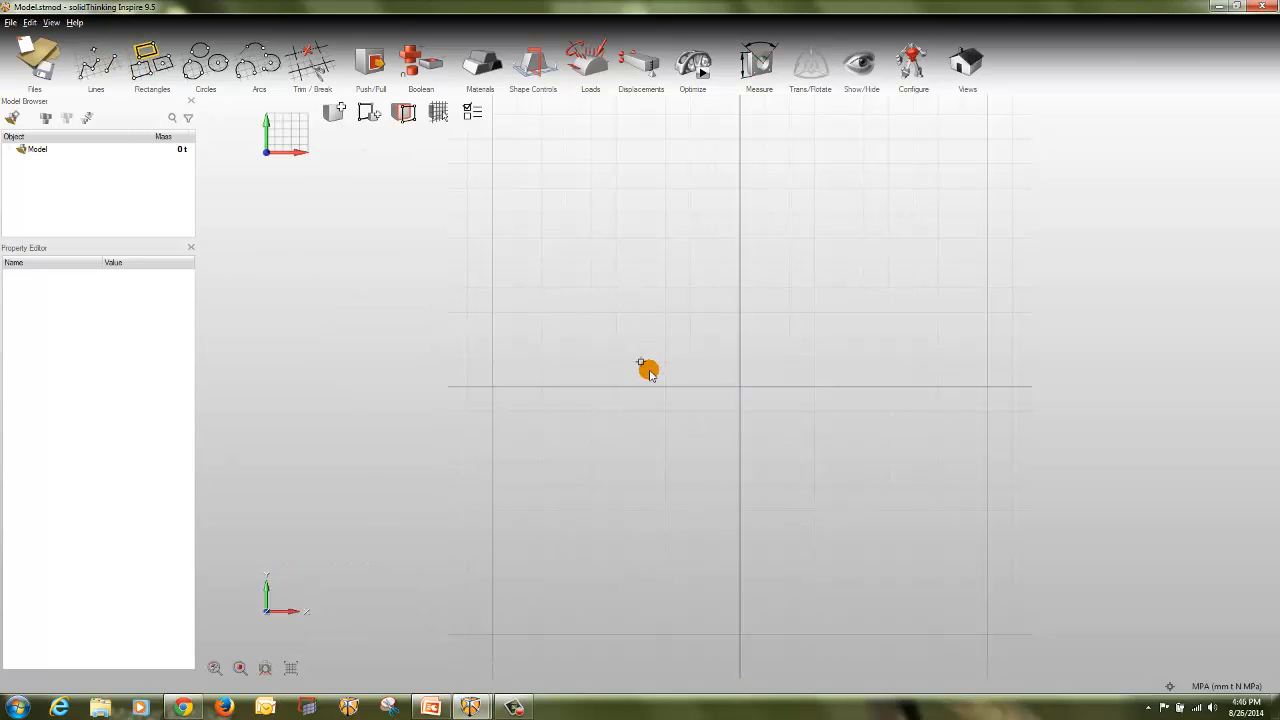
left_click(641, 362)
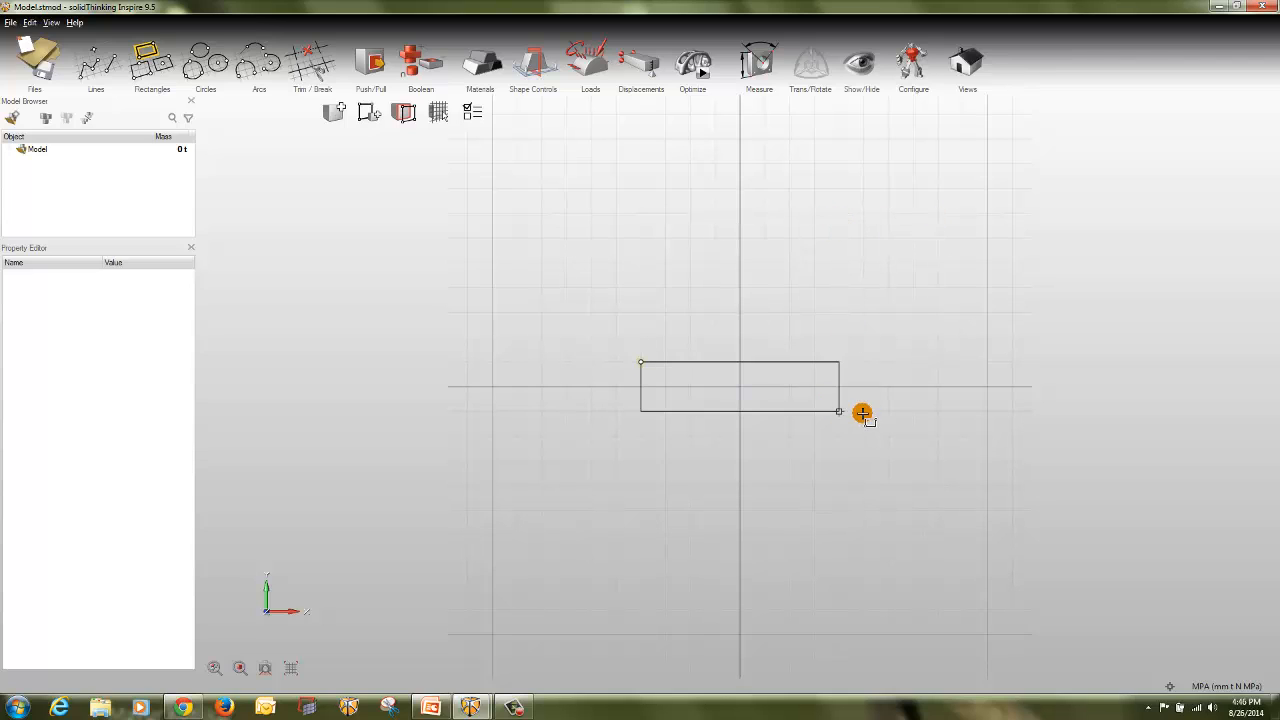
left_click(888, 436)
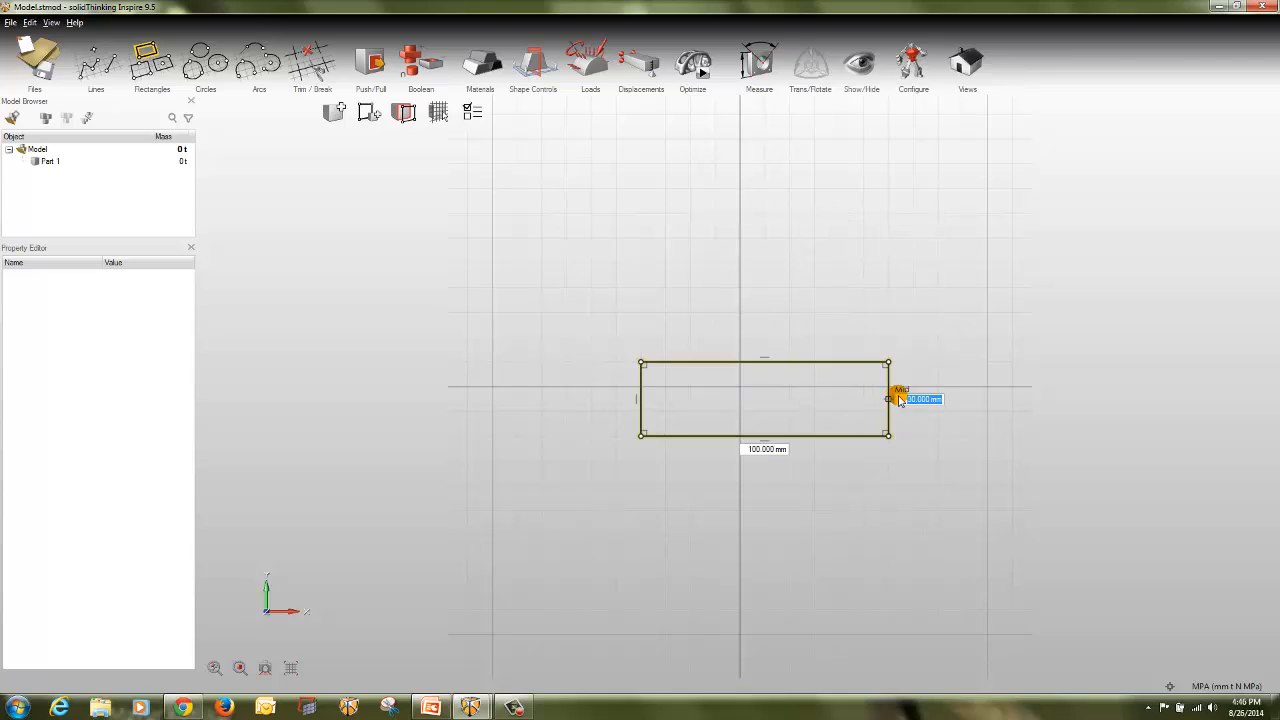
key("Return")
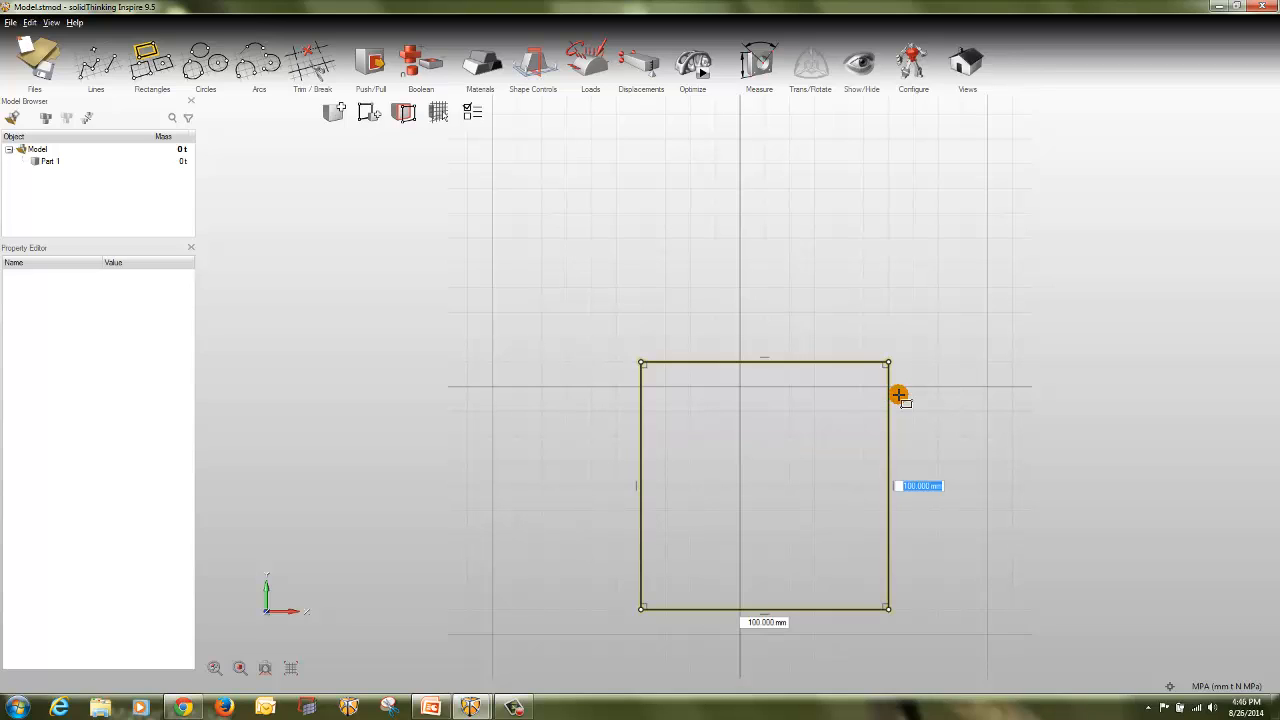
key("Return")
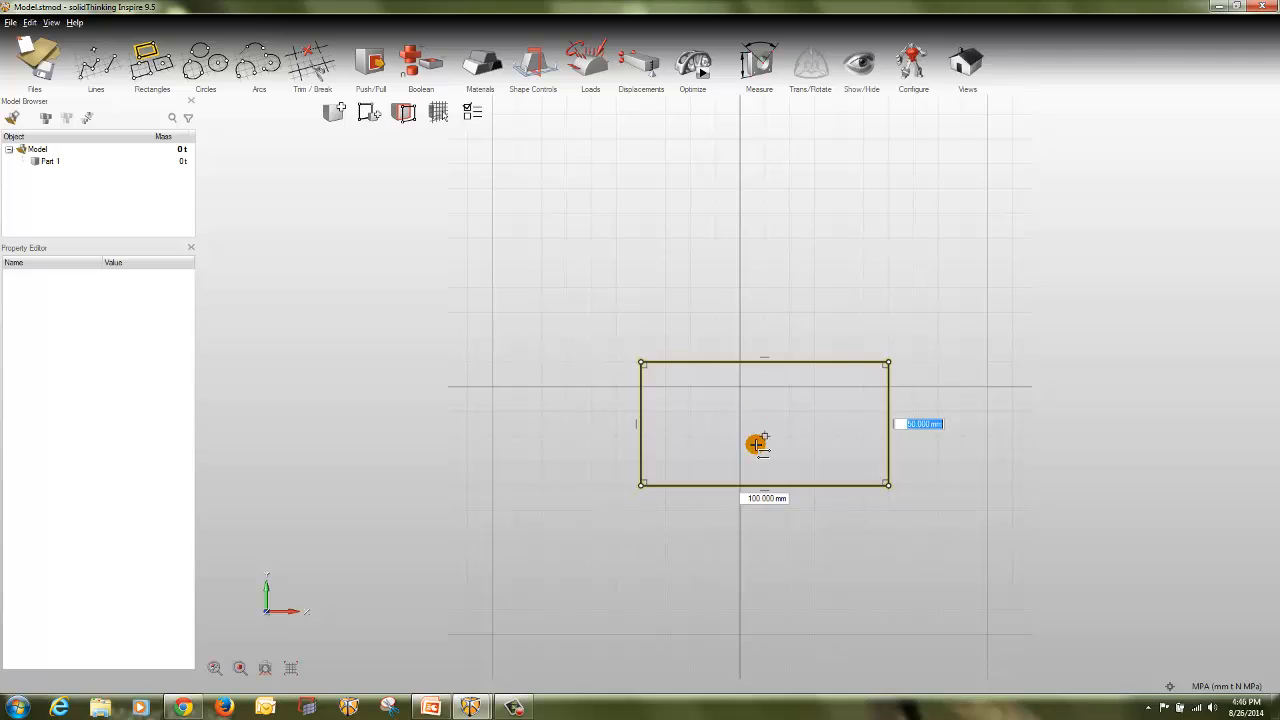
right_click(643, 363)
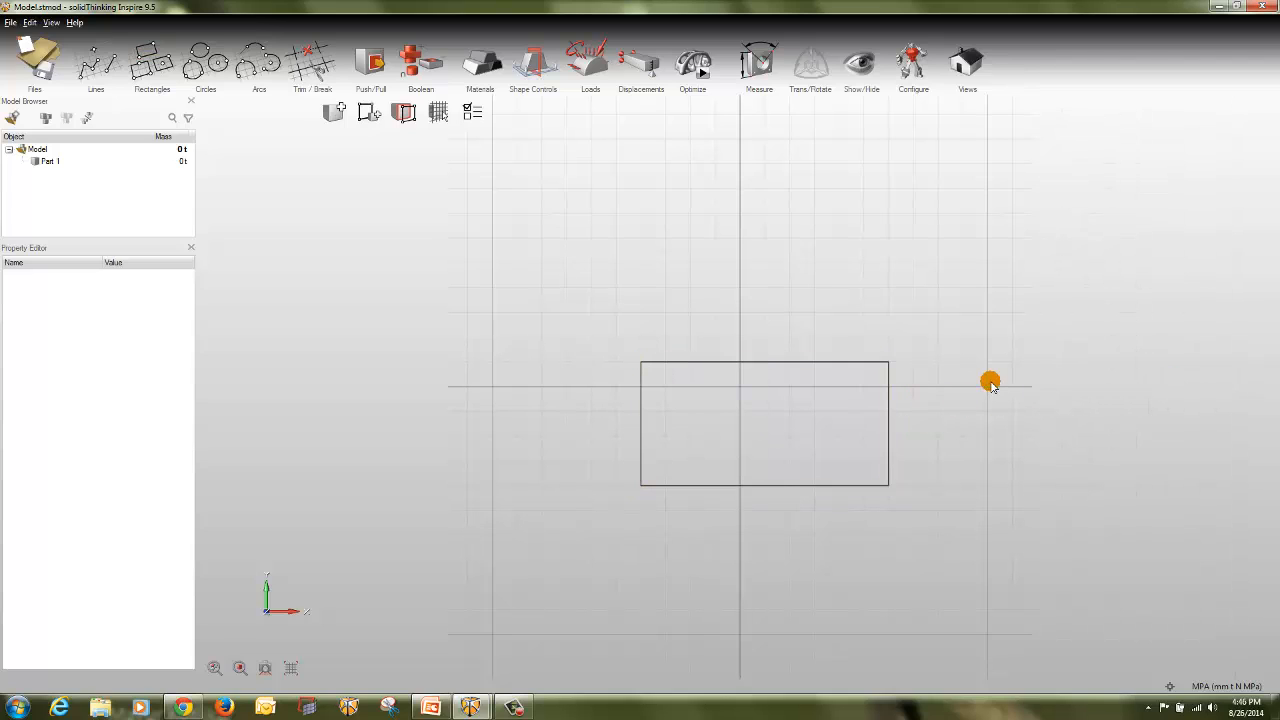
right_click(1034, 388)
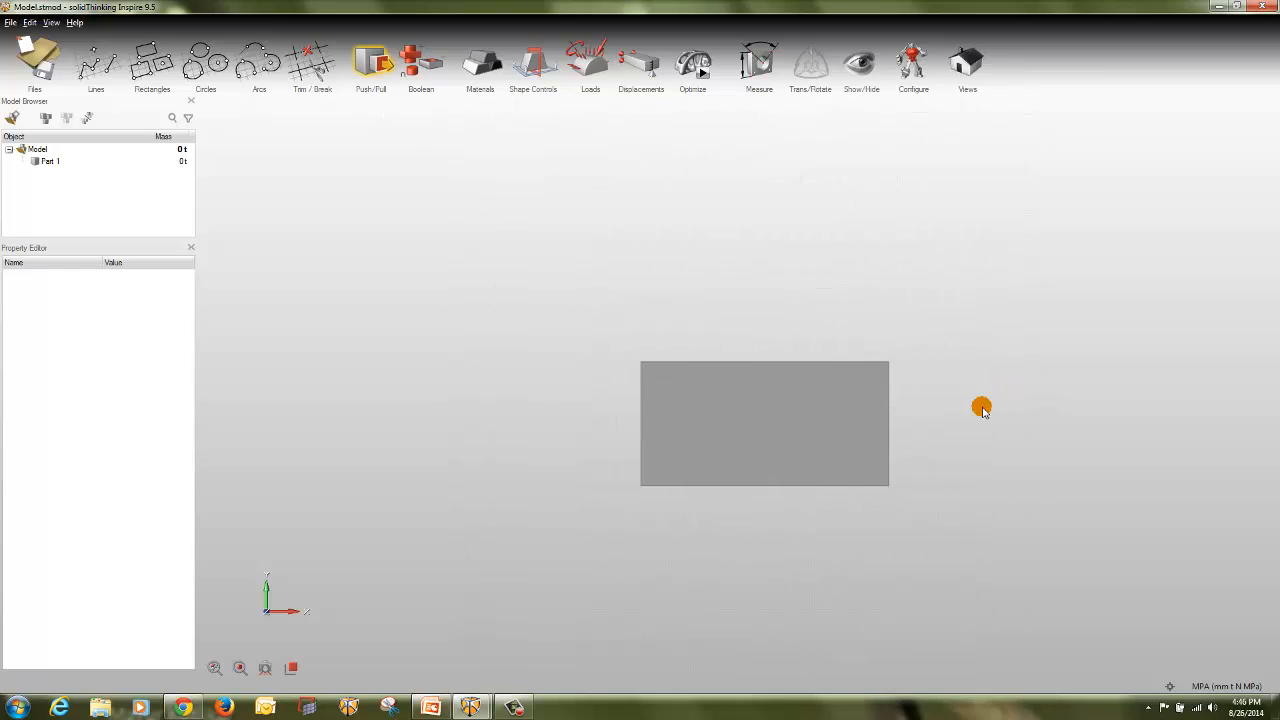
- Extrude the rectangle into a solid block with Push/Pull and leave the tool
middle_click_drag(943, 418, 875, 396)
right_click_drag(875, 397, 770, 428)
left_click_drag(770, 428, 896, 414)
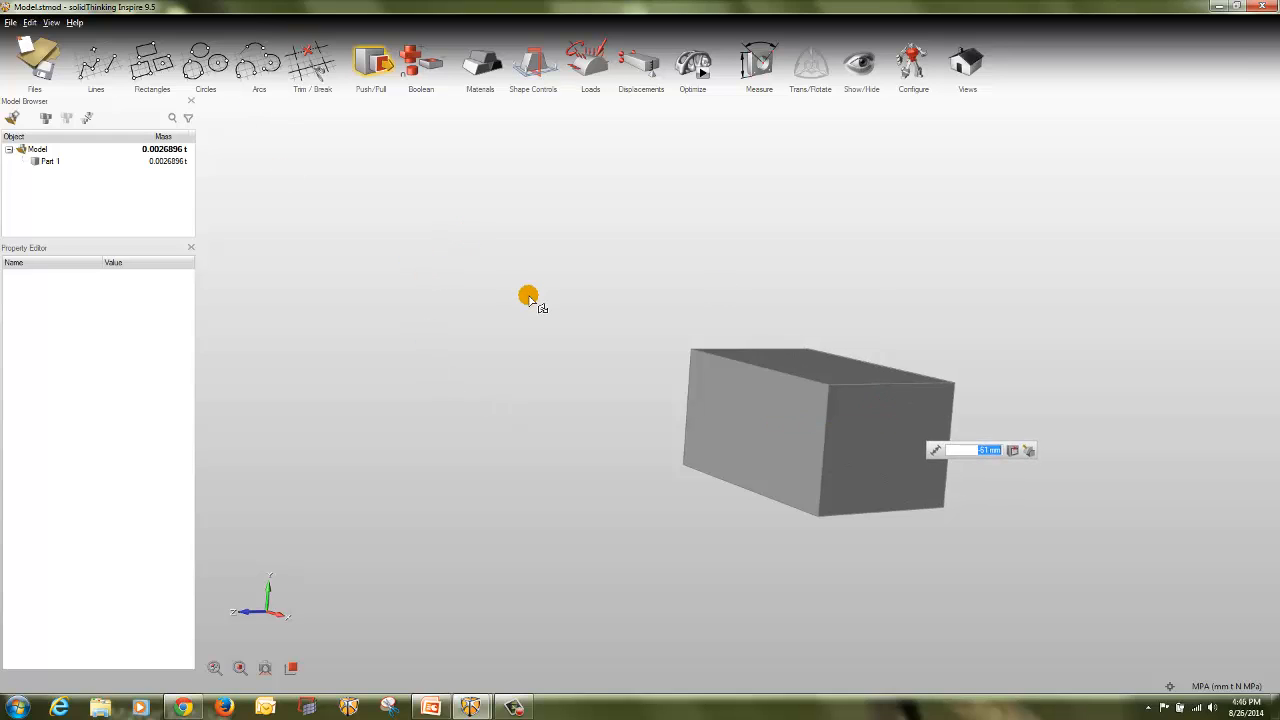
key("Escape")
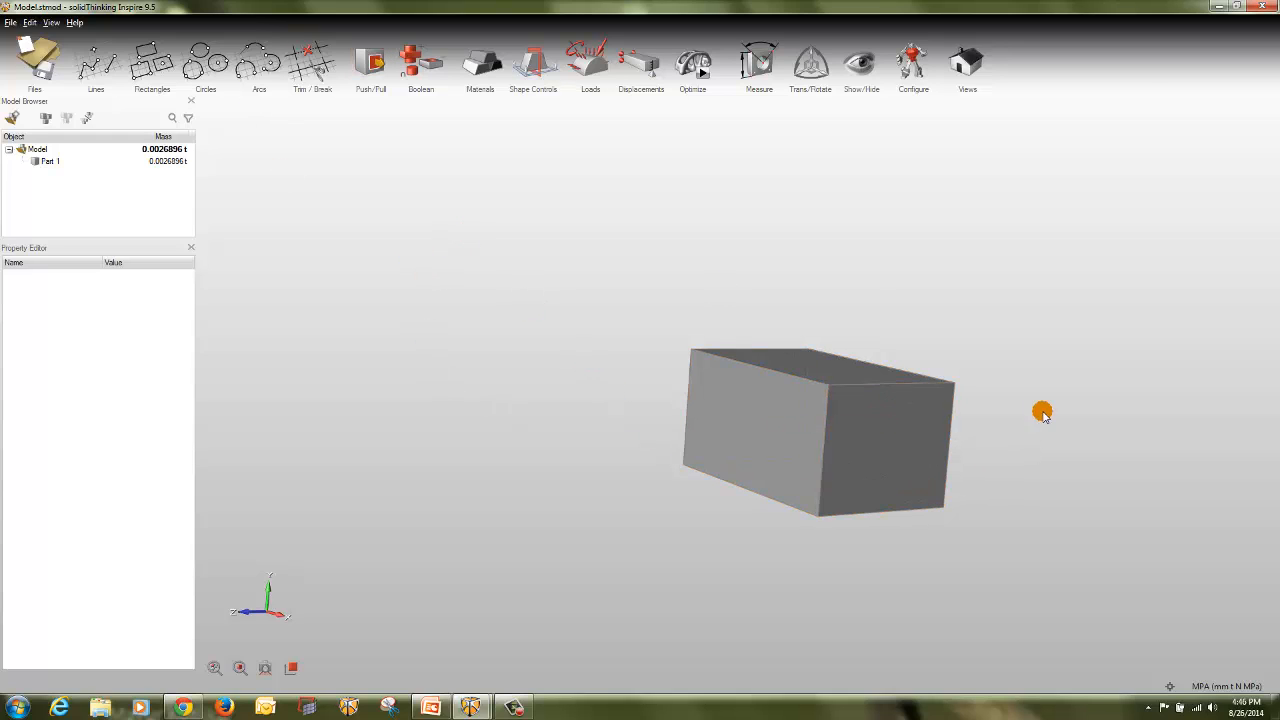
- Sketch a circle 28 mm in diameter on the left half of the block's front face, and create a new part in the sketch
mouse_move(1043, 411)
right_mouse_down()
mouse_move(1200, 380)
mouse_move(1114, 368)
mouse_move(1166, 377)
right_mouse_up()
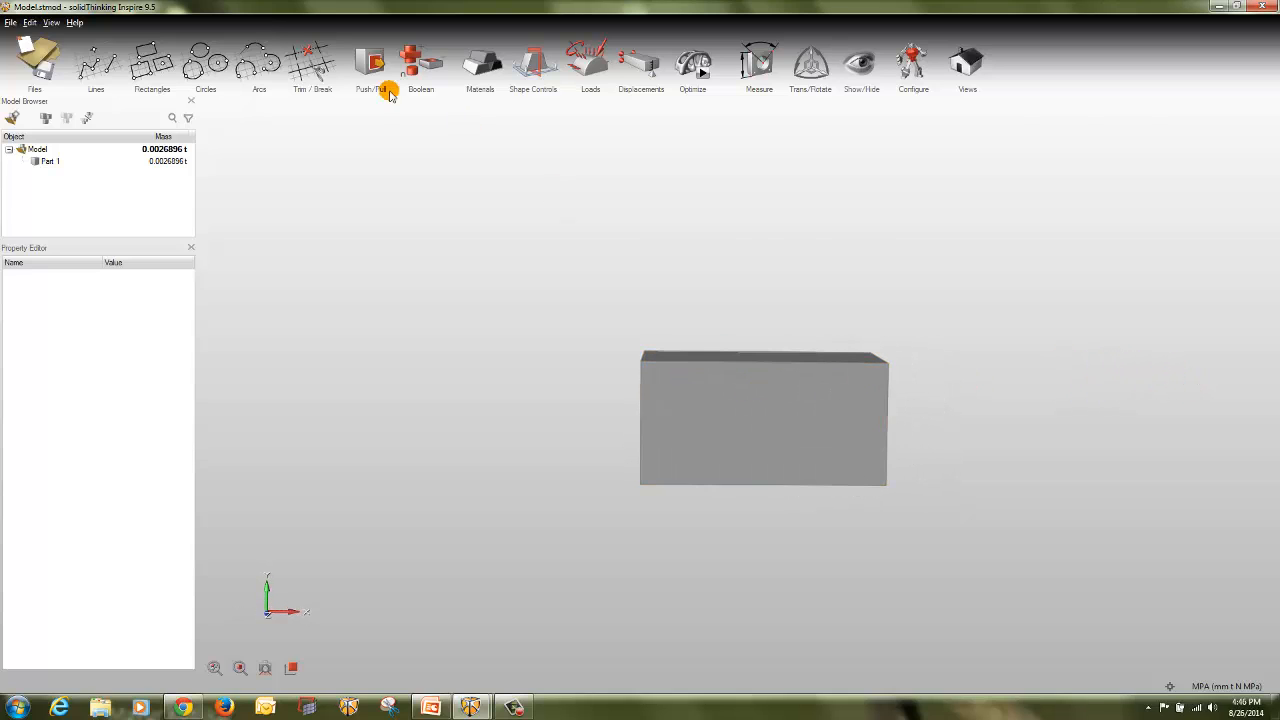
left_click(717, 430)
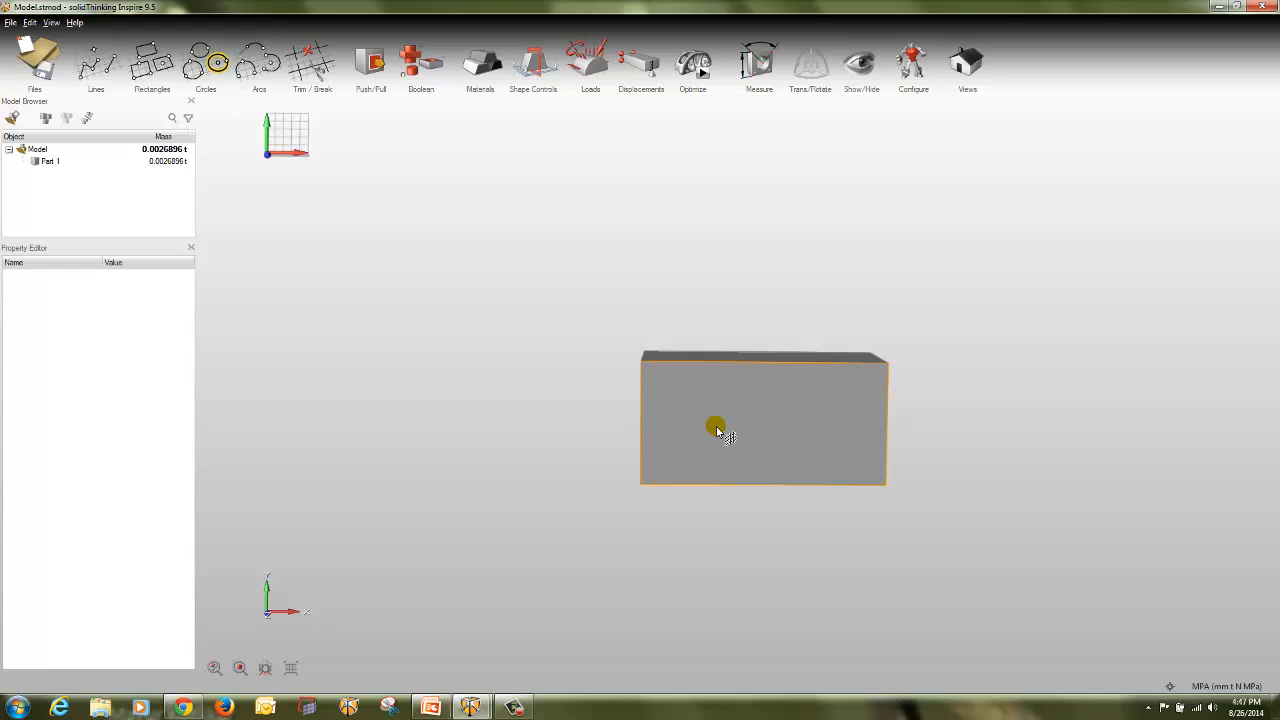
left_click(755, 420)
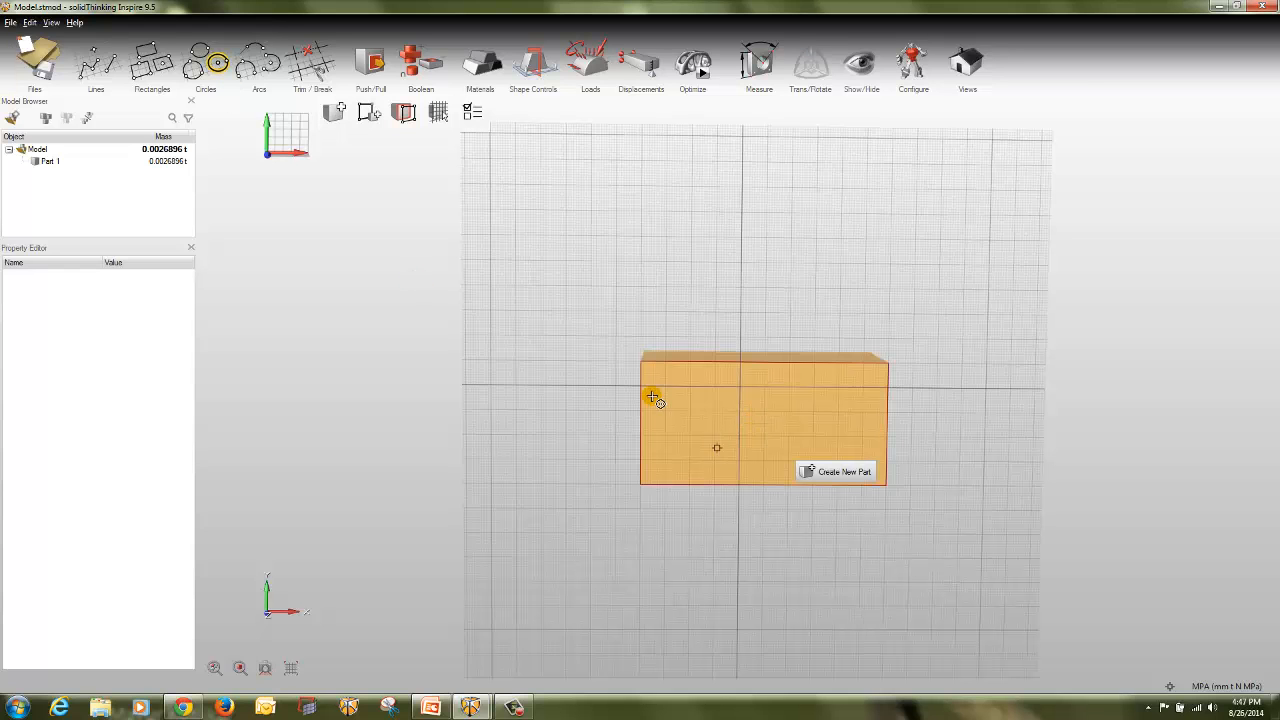
scroll(708, 437, "up", 3)
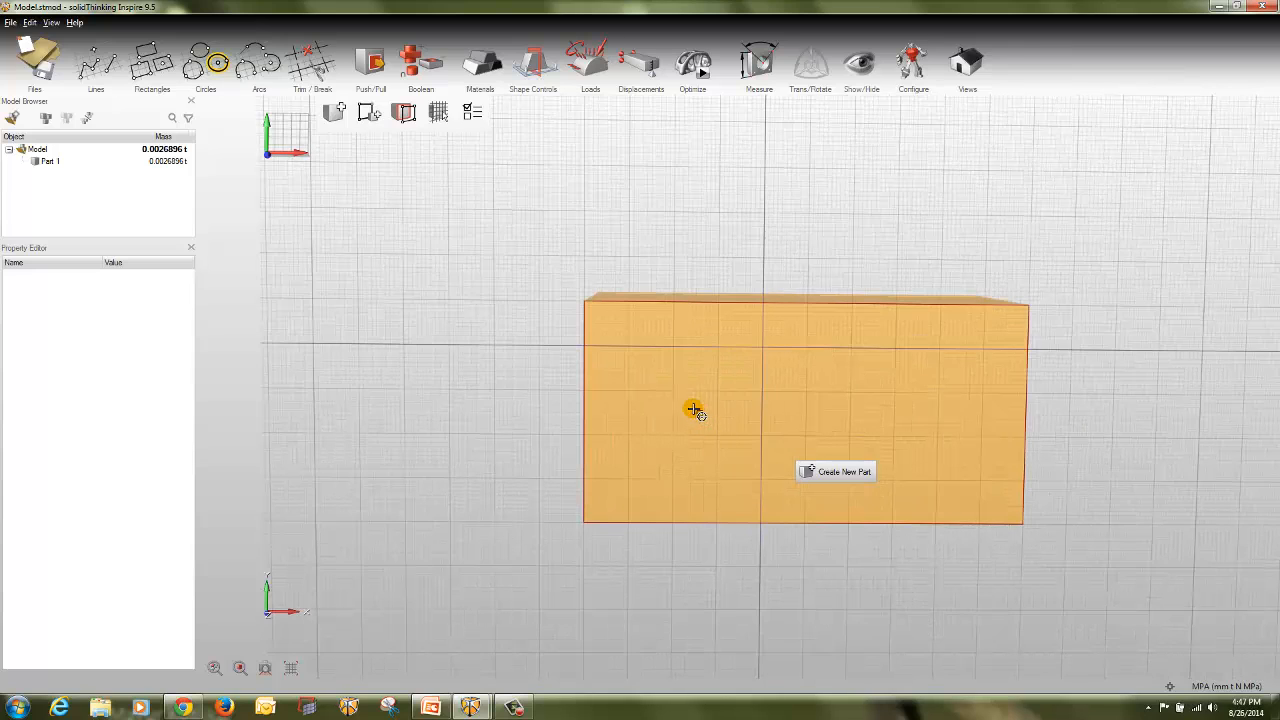
left_click(686, 405)
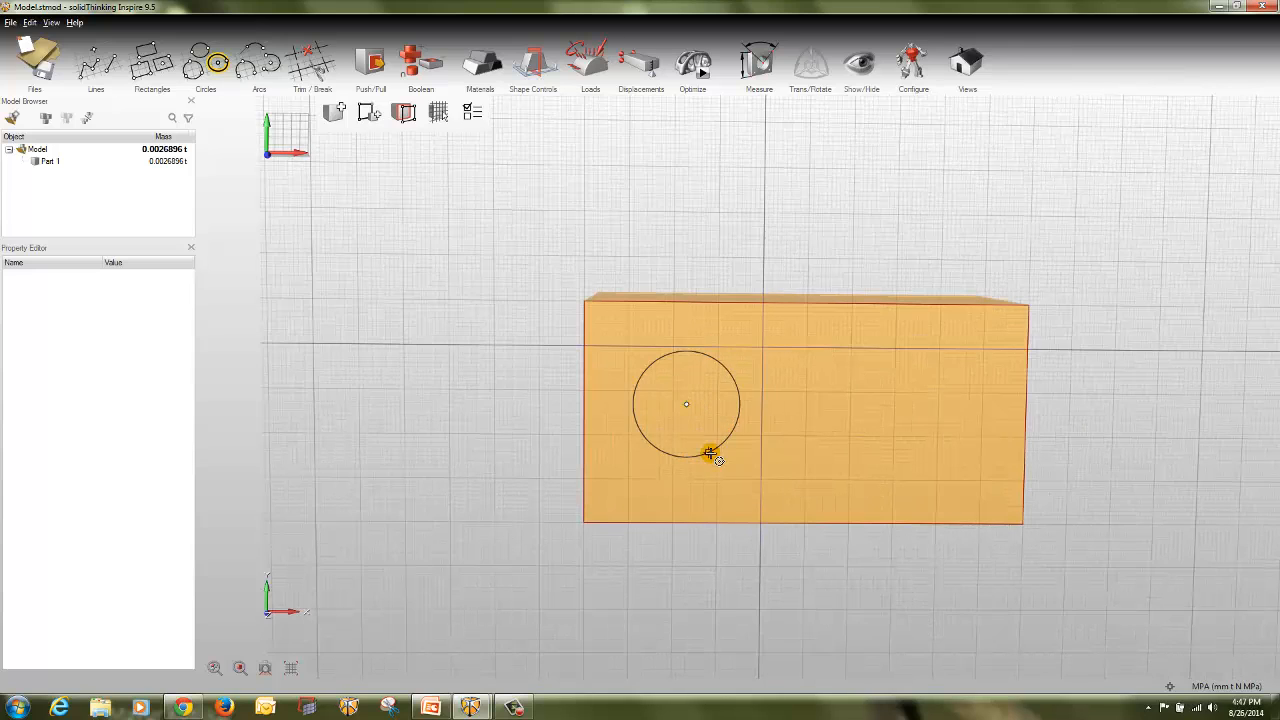
left_click(711, 460)
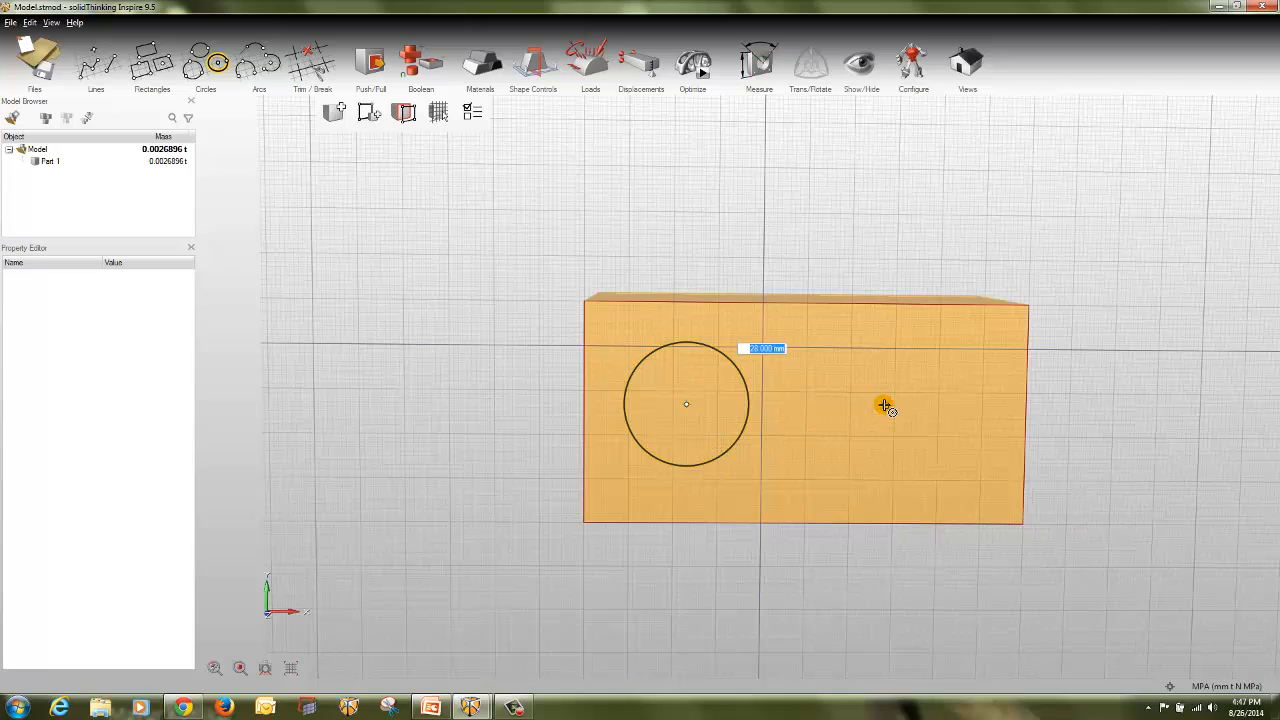
left_click(333, 111)
left_click(688, 404)
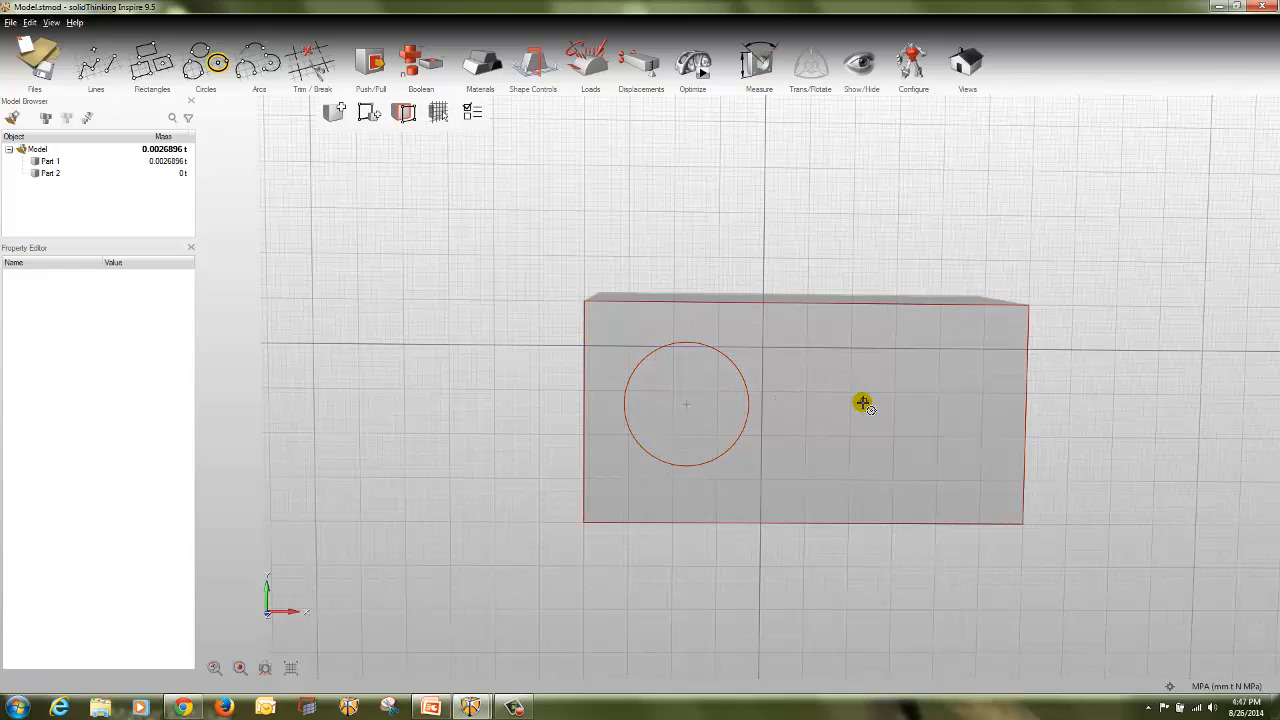
- Undo the new part and the circle sketched on the block's front face
key("ctrl+z")
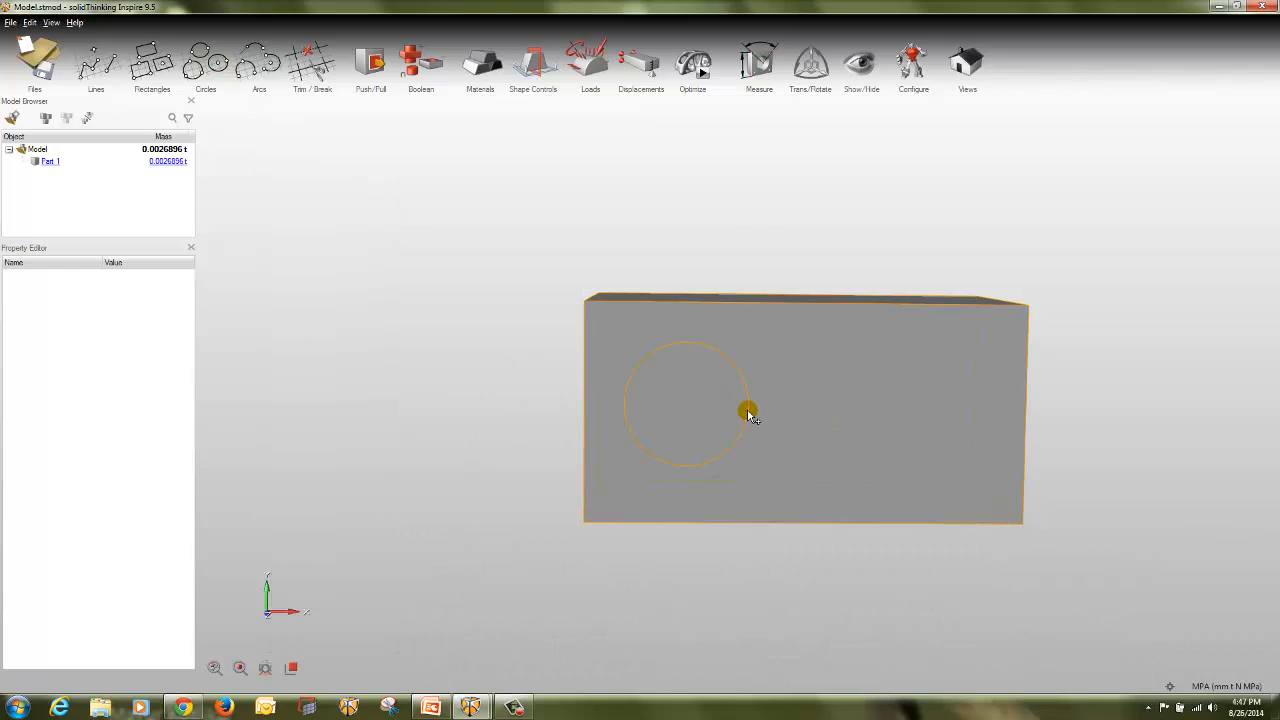
left_click(814, 462)
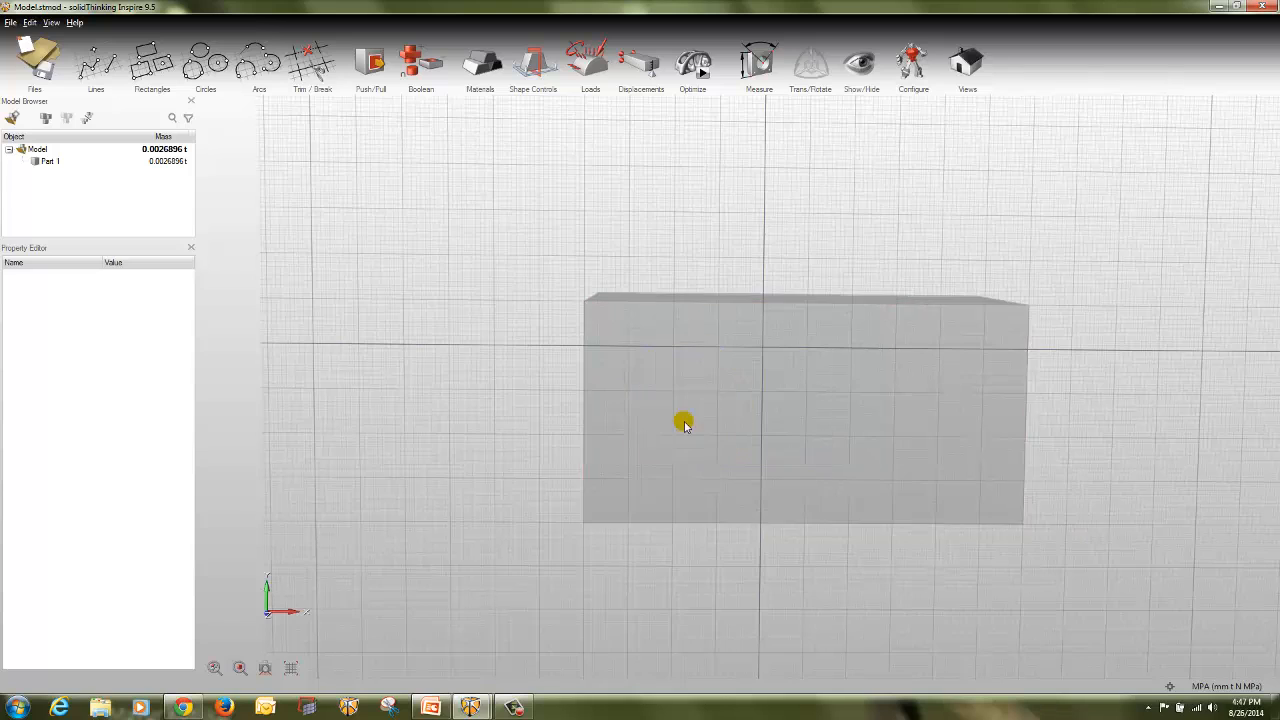
key("ctrl+z")
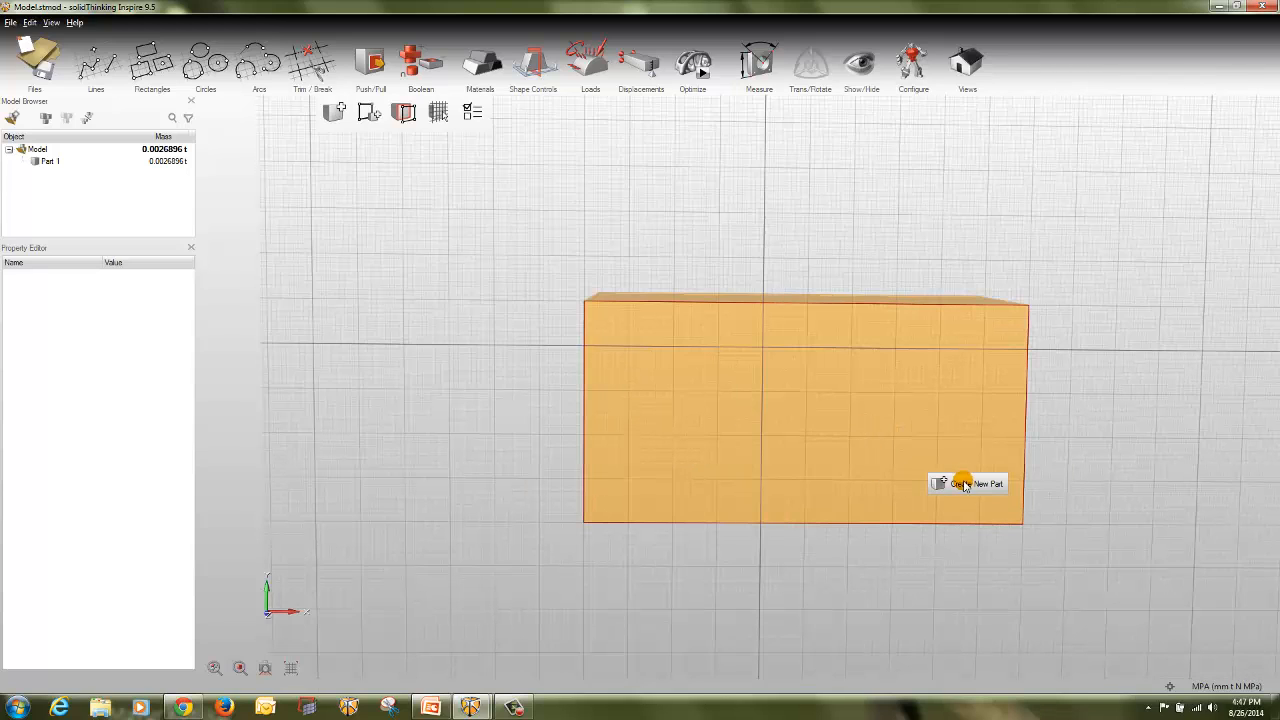
- Create a new part on the block's front face, sketch a circle on its left half, and create another new part
left_click(963, 485)
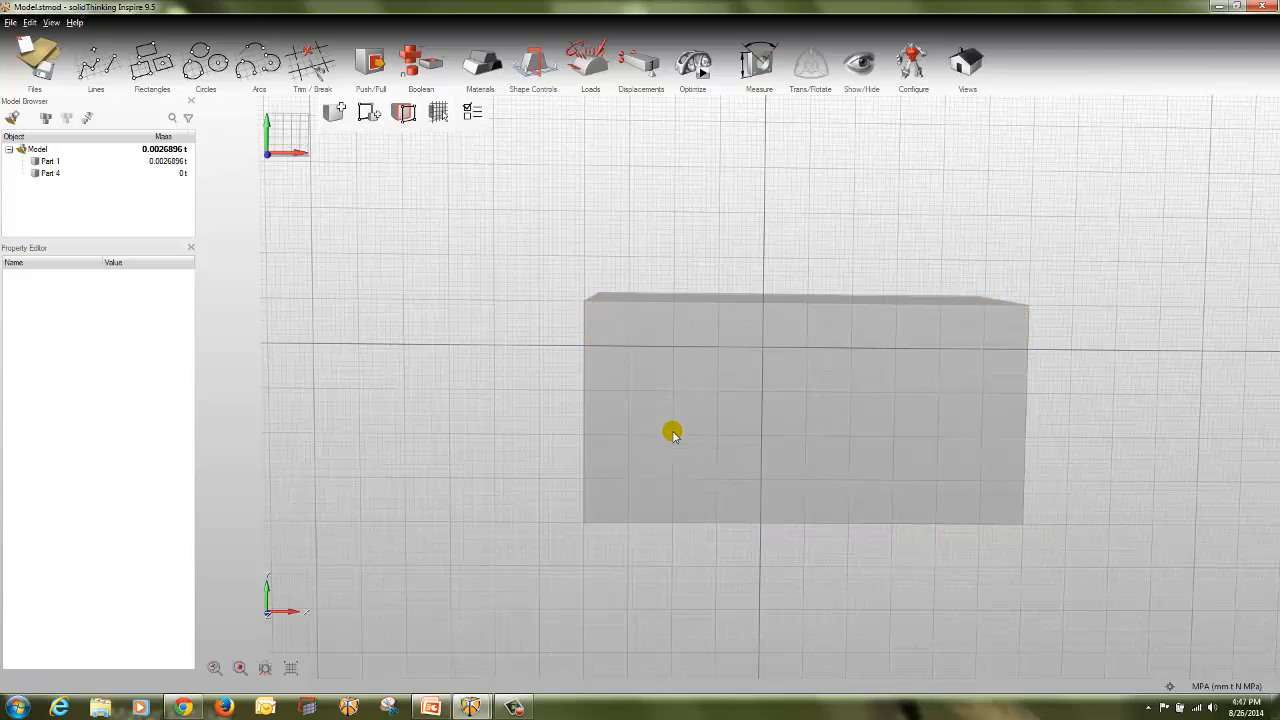
left_click(208, 68)
left_click_drag(677, 435, 727, 390)
left_click(333, 114)
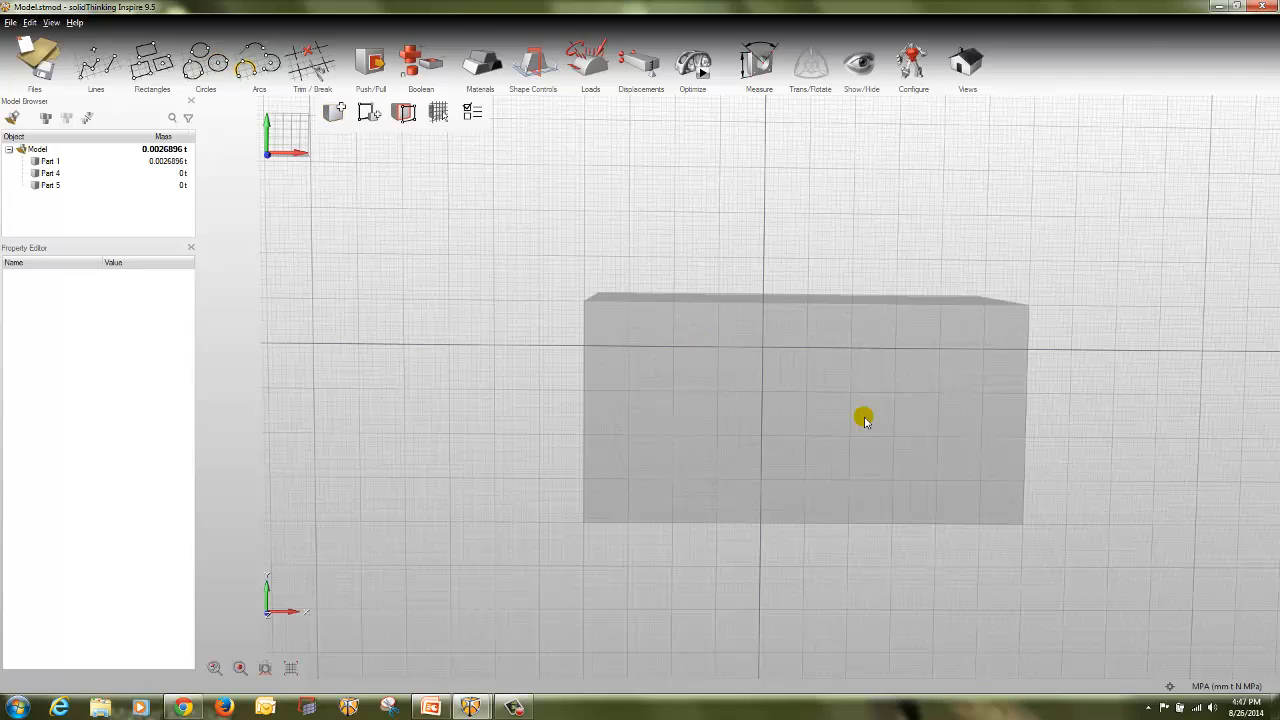
- Sketch a second circle on the right half of the block's front face and finish the sketch
left_click(218, 76)
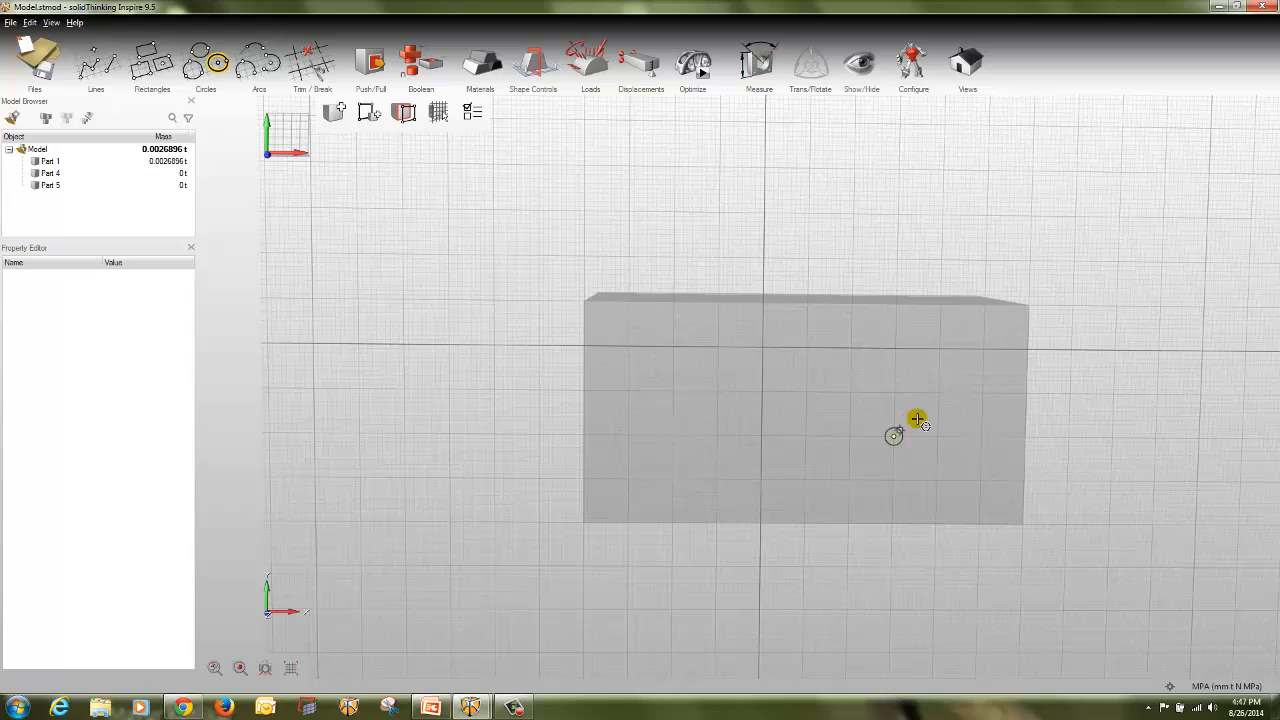
left_click_drag(917, 419, 947, 411)
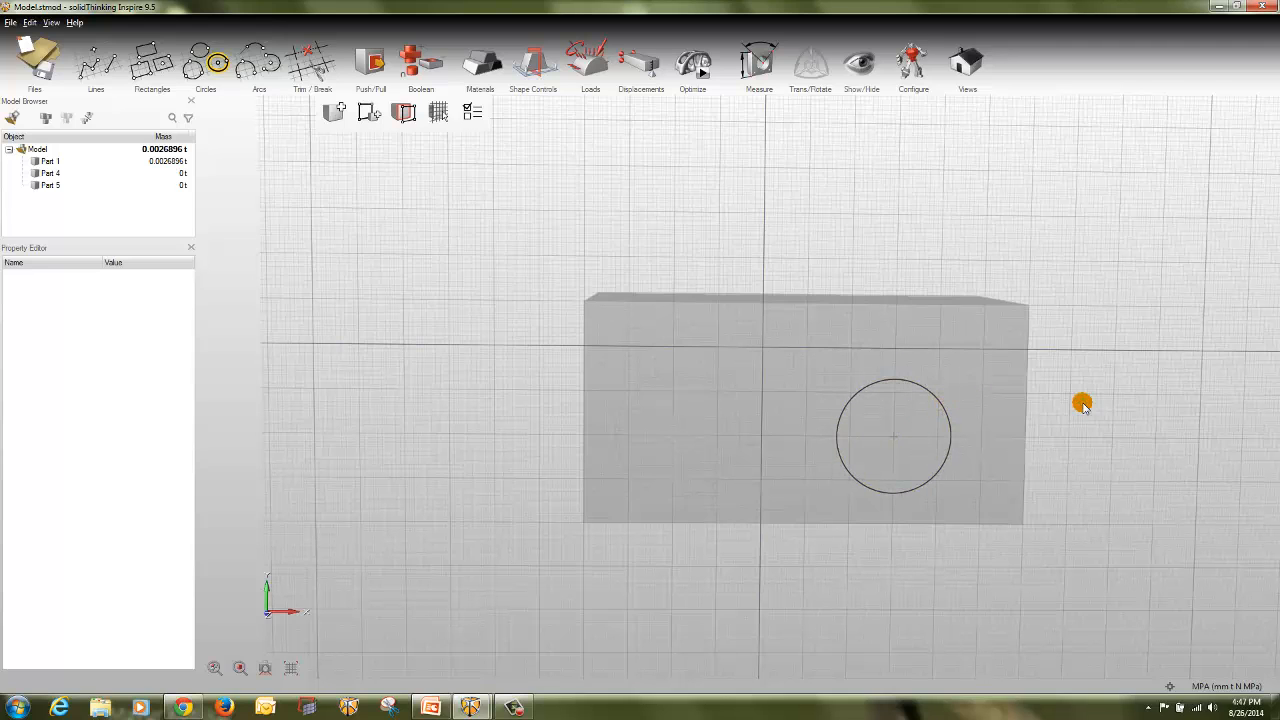
scroll(1081, 400, "down", 5)
right_click_drag(1160, 397, 840, 346)
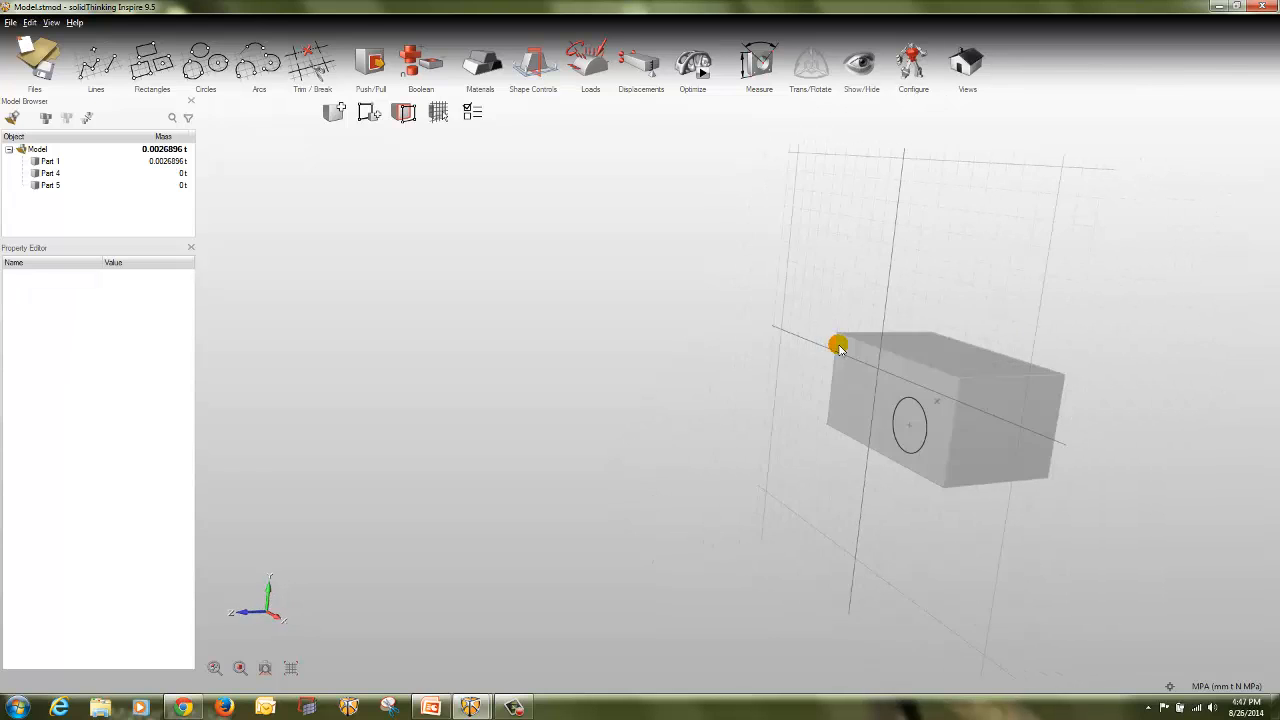
right_click(888, 433)
left_click(628, 388)
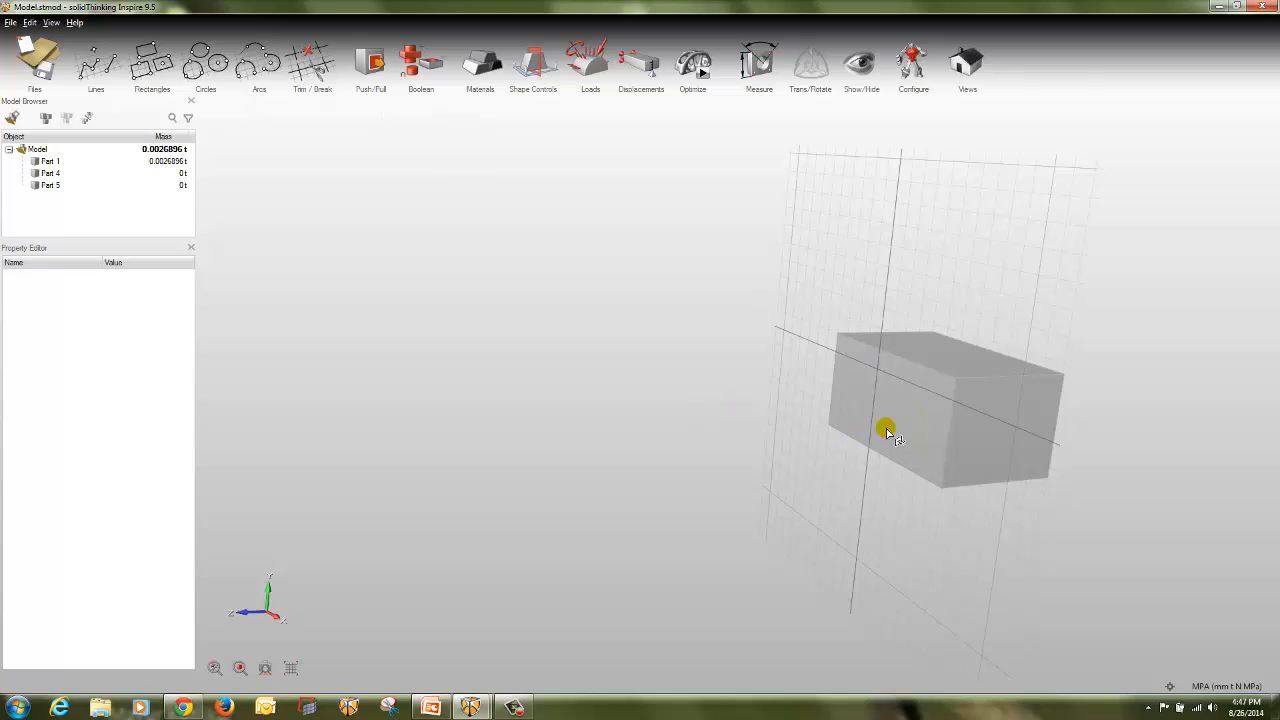
- Extrude both circles through the block into cylinders with Push/Pull, making the left circle's cylinder about 121 mm long, and leave the tool
key("p")
left_click_drag(905, 427, 1075, 425)
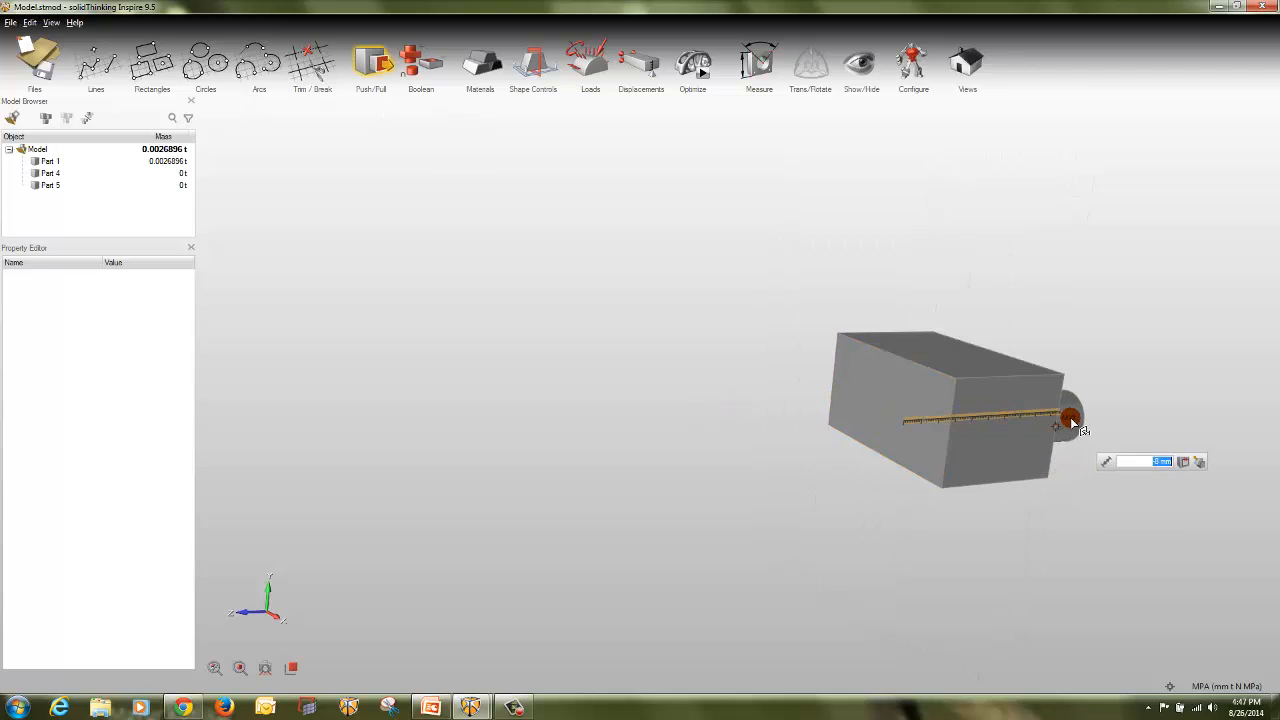
left_click_drag(850, 402, 1046, 448)
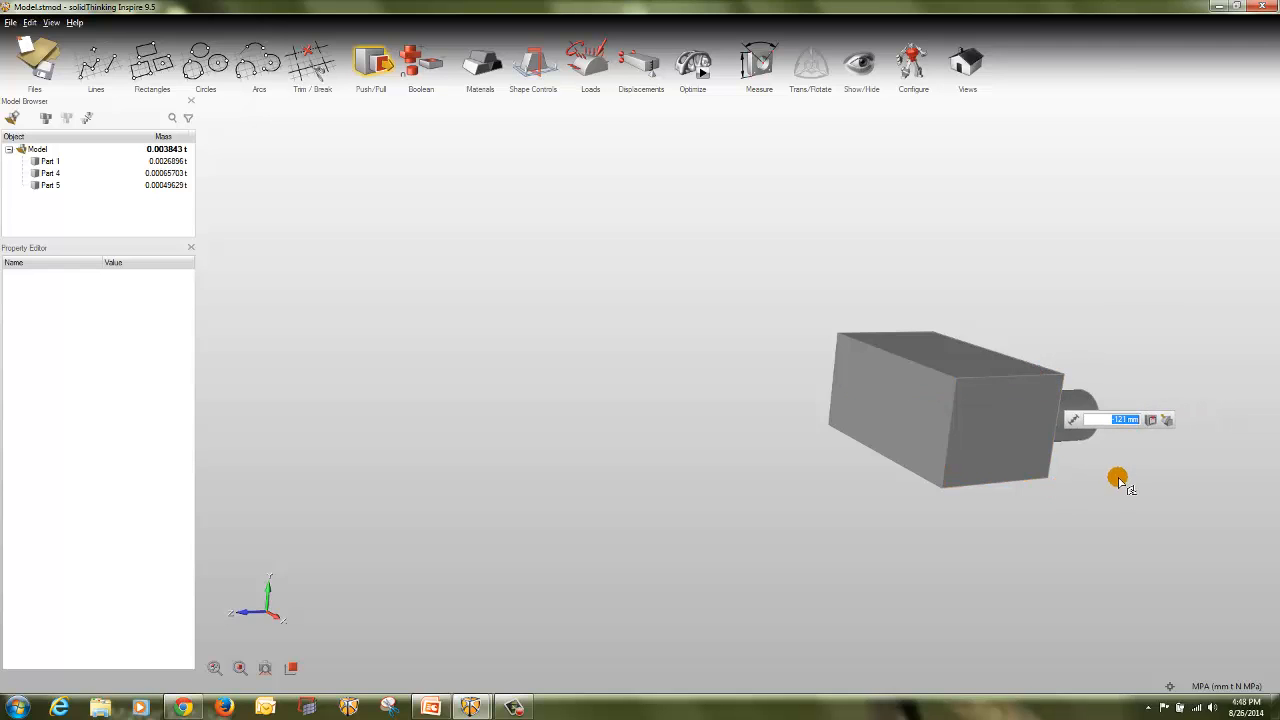
right_click(1114, 480)
- Select the two protruding cylinders one at a time to check that each is a separate part, and clear the selection
right_click_drag(1087, 476, 724, 497)
right_click_drag(1060, 334, 963, 423)
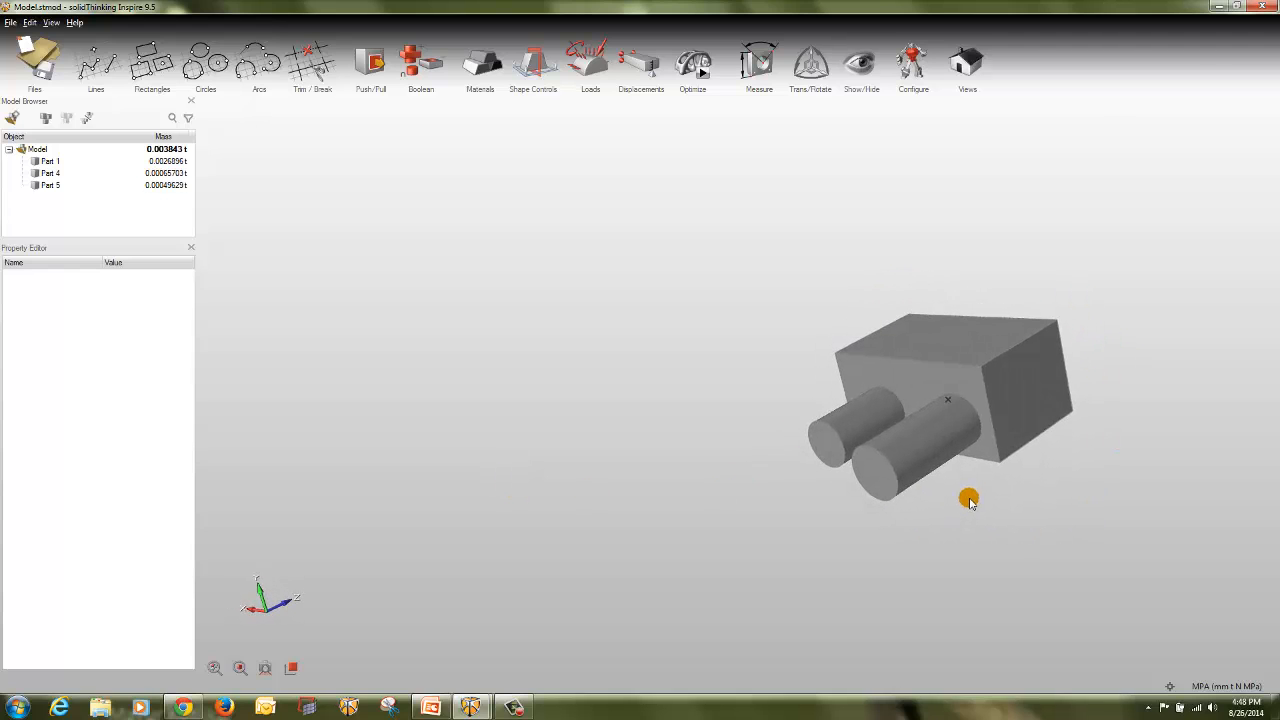
left_click(956, 397)
left_click(905, 465)
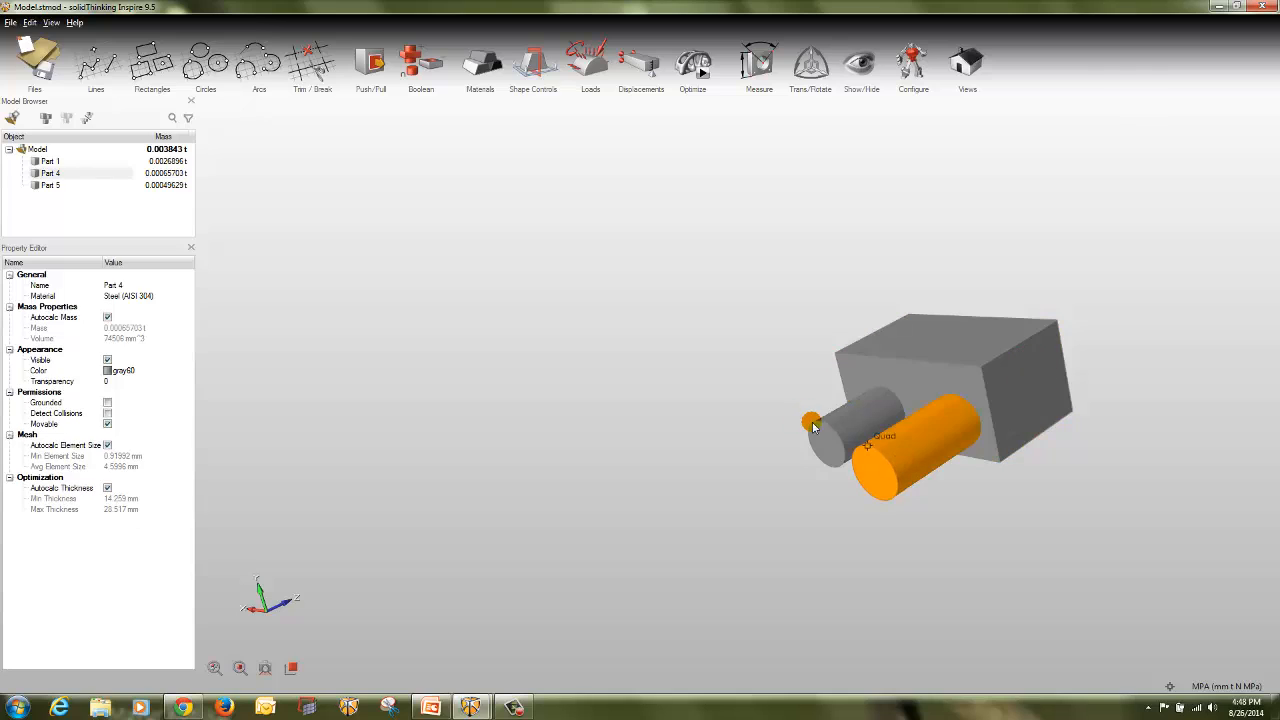
left_click(815, 426)
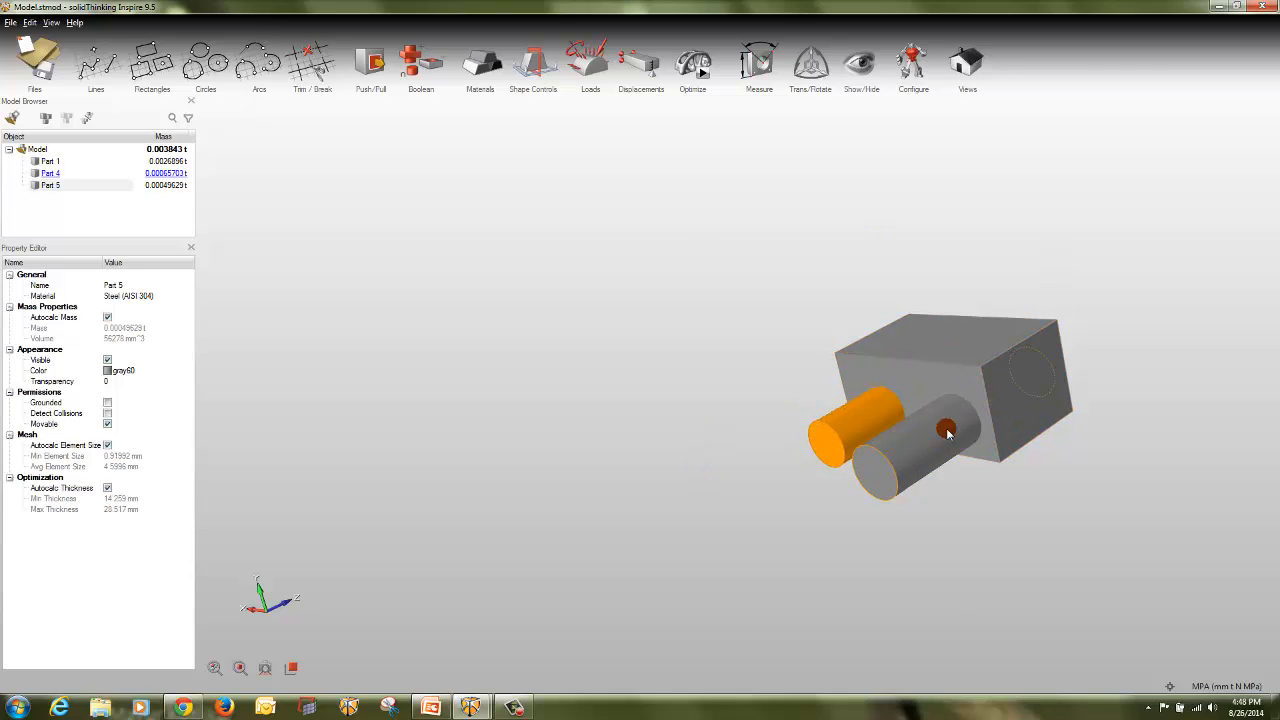
left_click(947, 432)
left_click(948, 506)
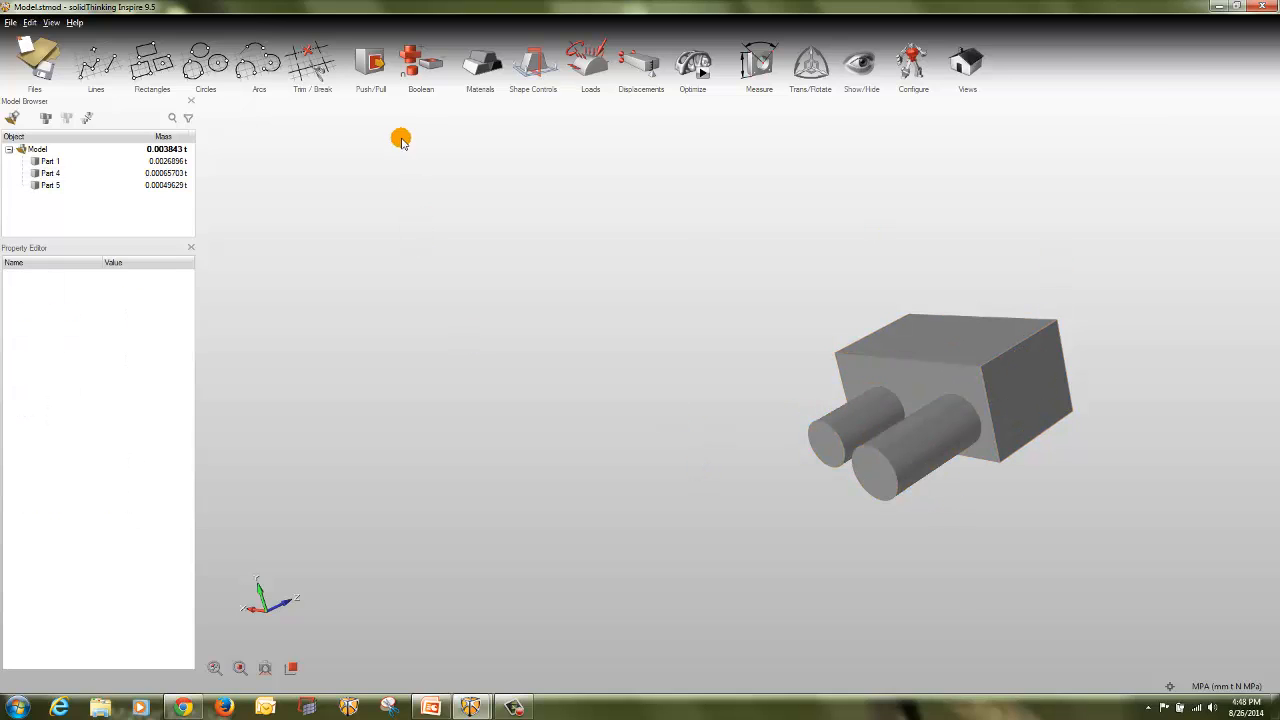
- Merge the block and both cylinders into one part with Boolean Combine, select the merged part, and undo the operation
left_click(414, 60)
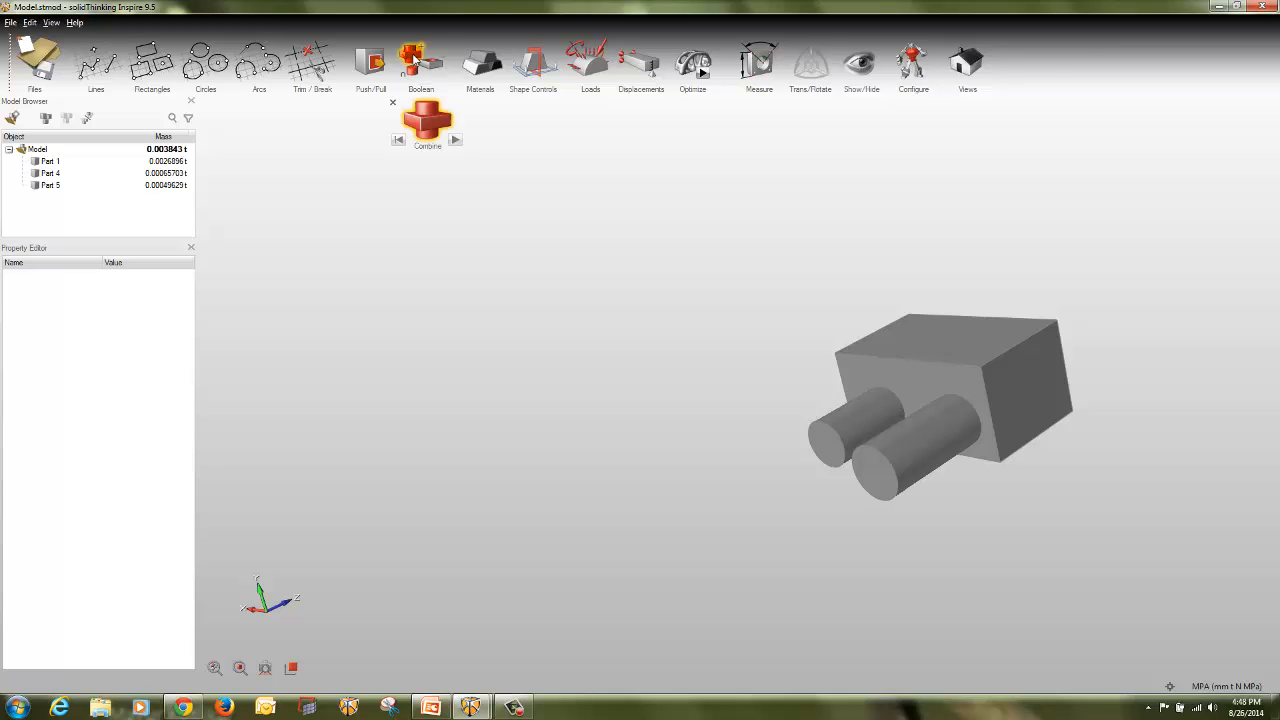
left_click(929, 331)
left_click(910, 436)
left_click(844, 418)
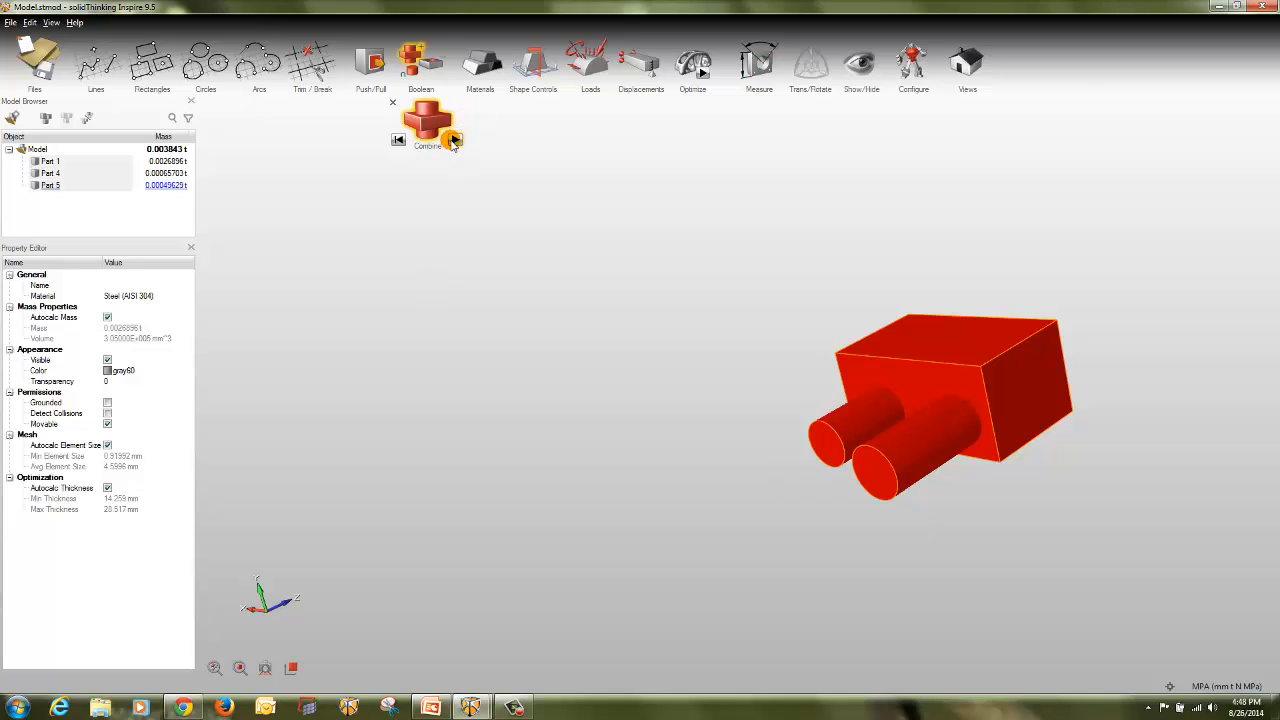
left_click(453, 142)
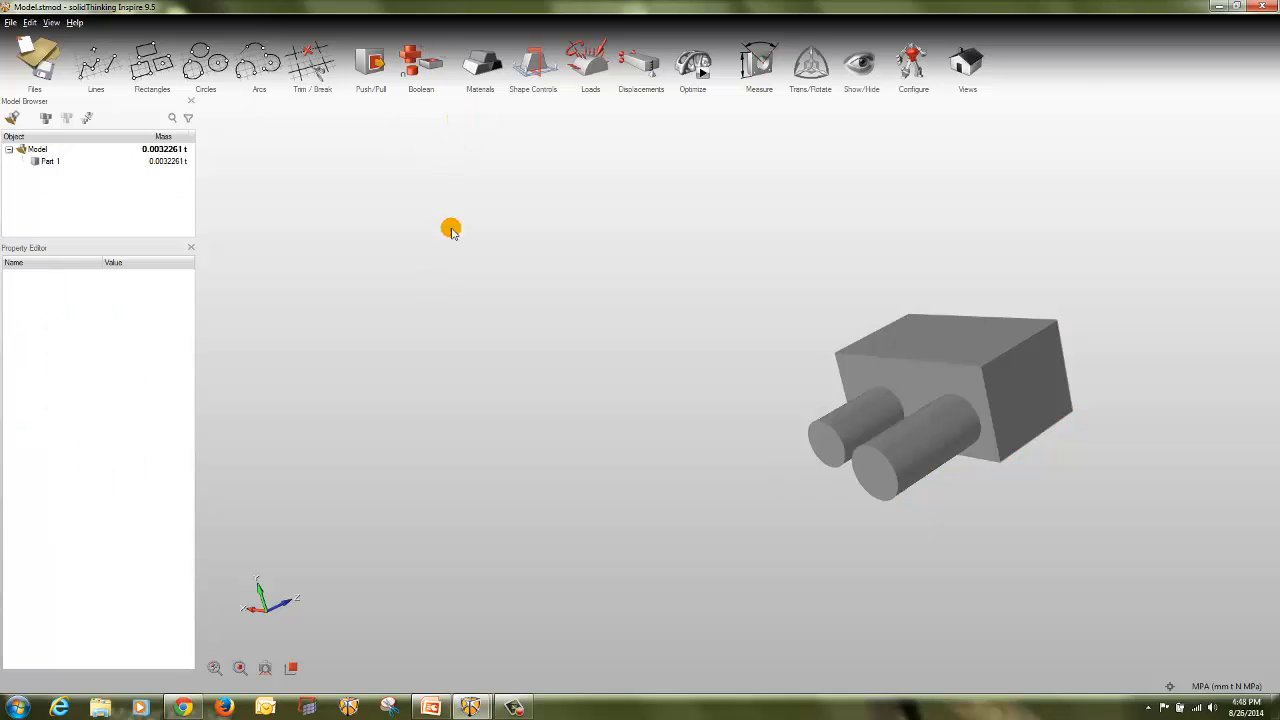
left_click(965, 337)
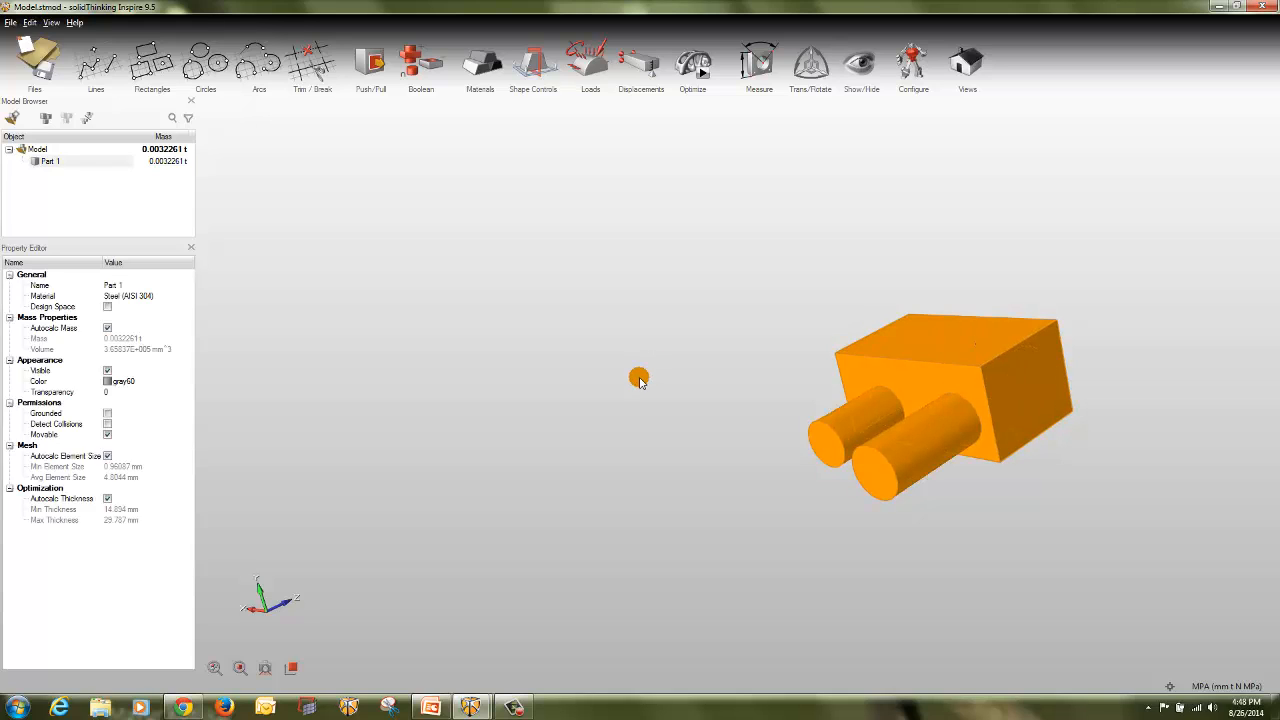
key("ctrl+z")
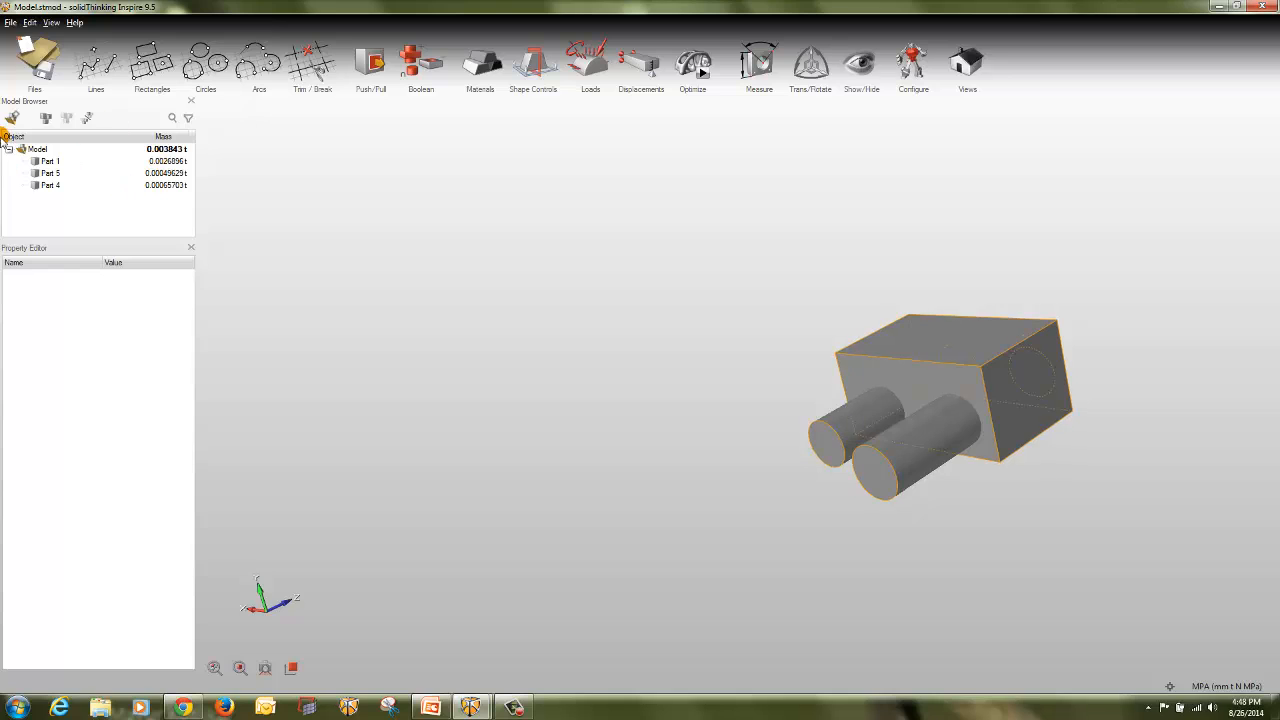
- Select the block and the larger cylinder in turn to check their individual parts, and clear the selection
left_click(972, 352)
left_click(913, 465)
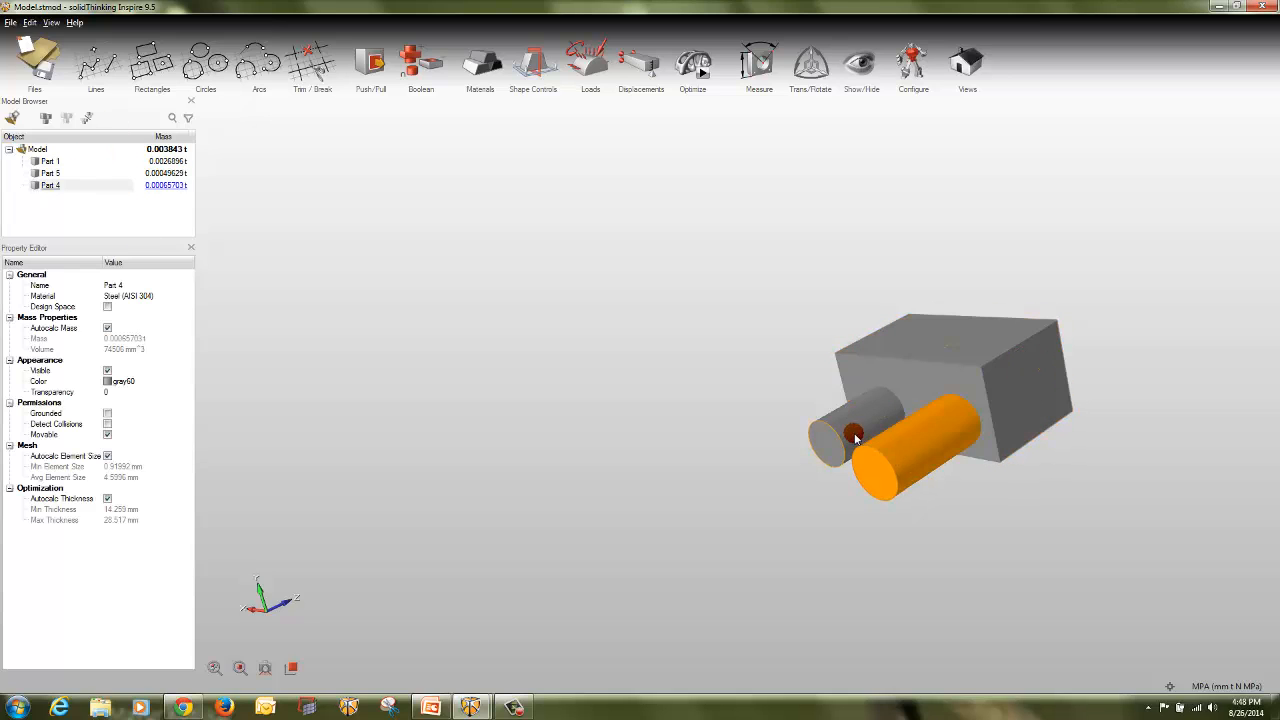
left_click(482, 367)
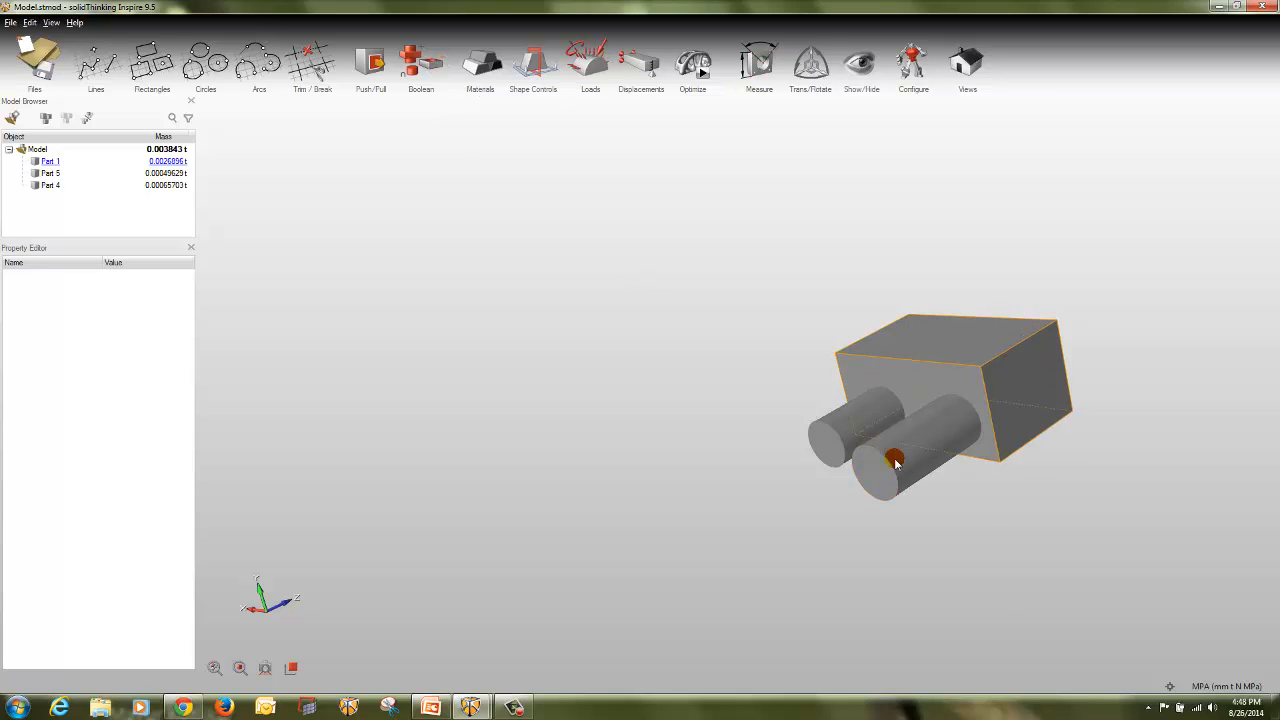
- Subtract both cylinders from the block with Boolean Subtract, inspect the two through holes, and undo the subtraction
left_click(436, 68)
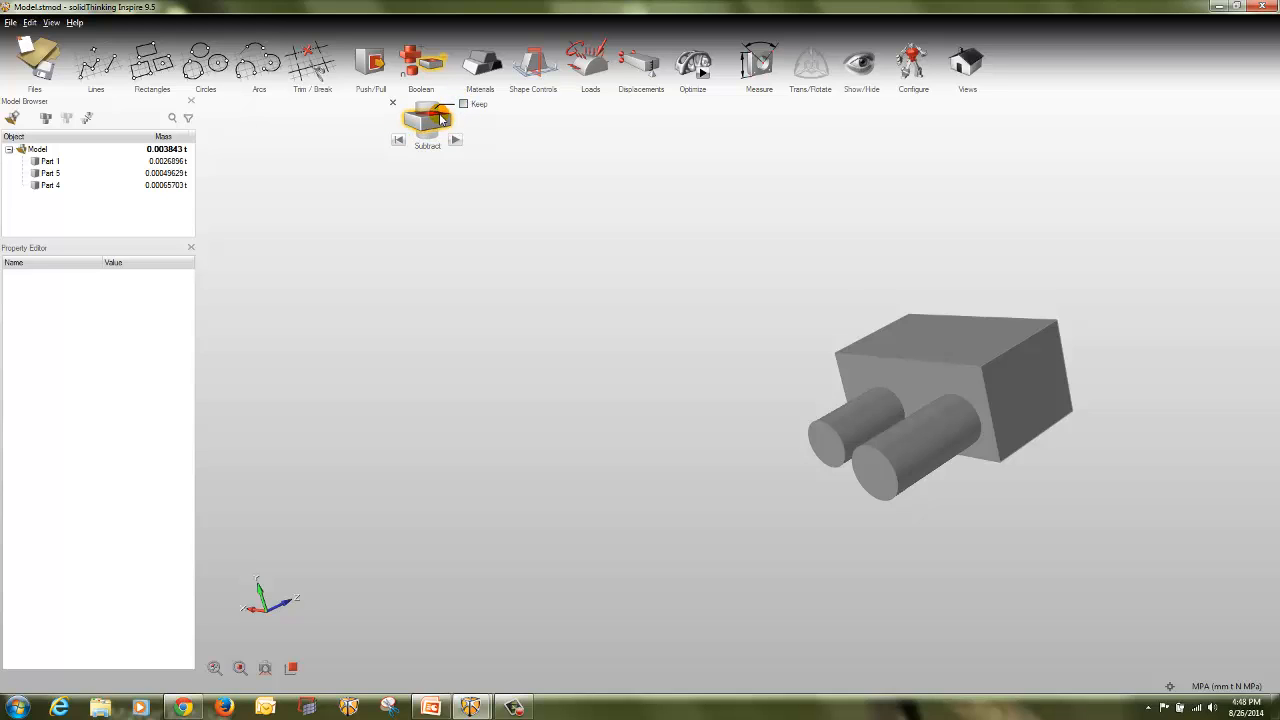
left_click(989, 352)
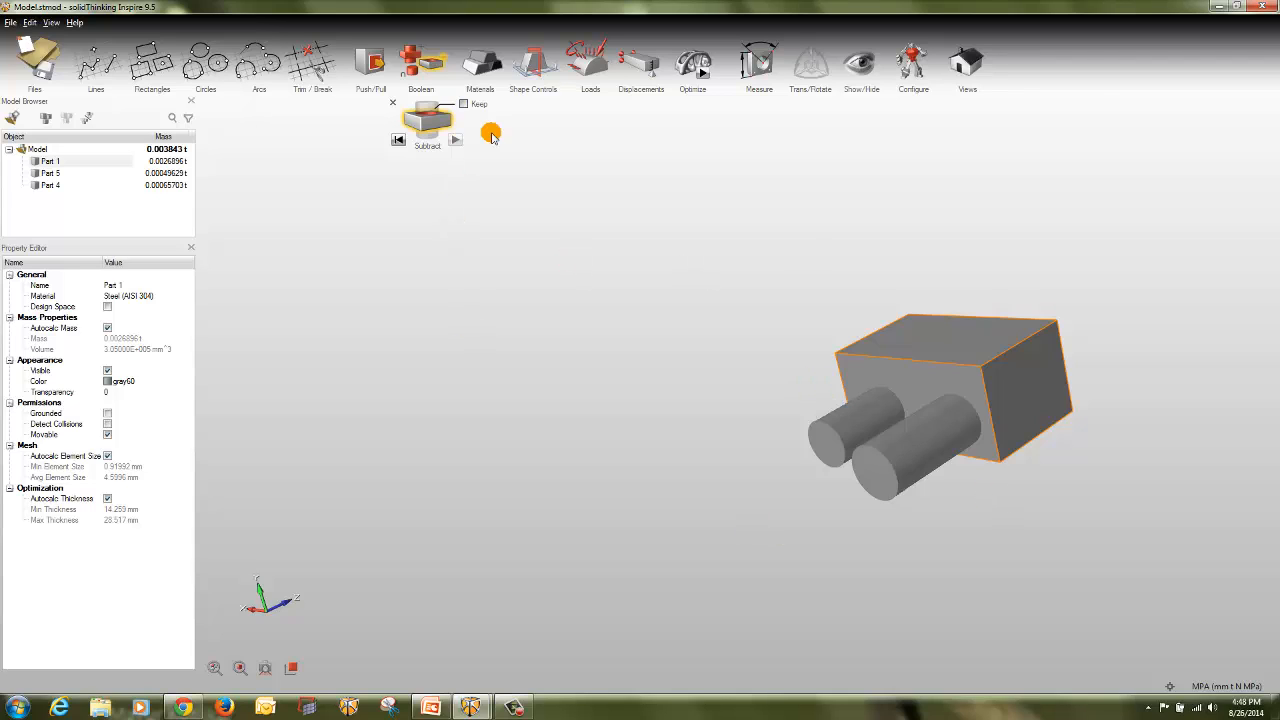
left_click(427, 108)
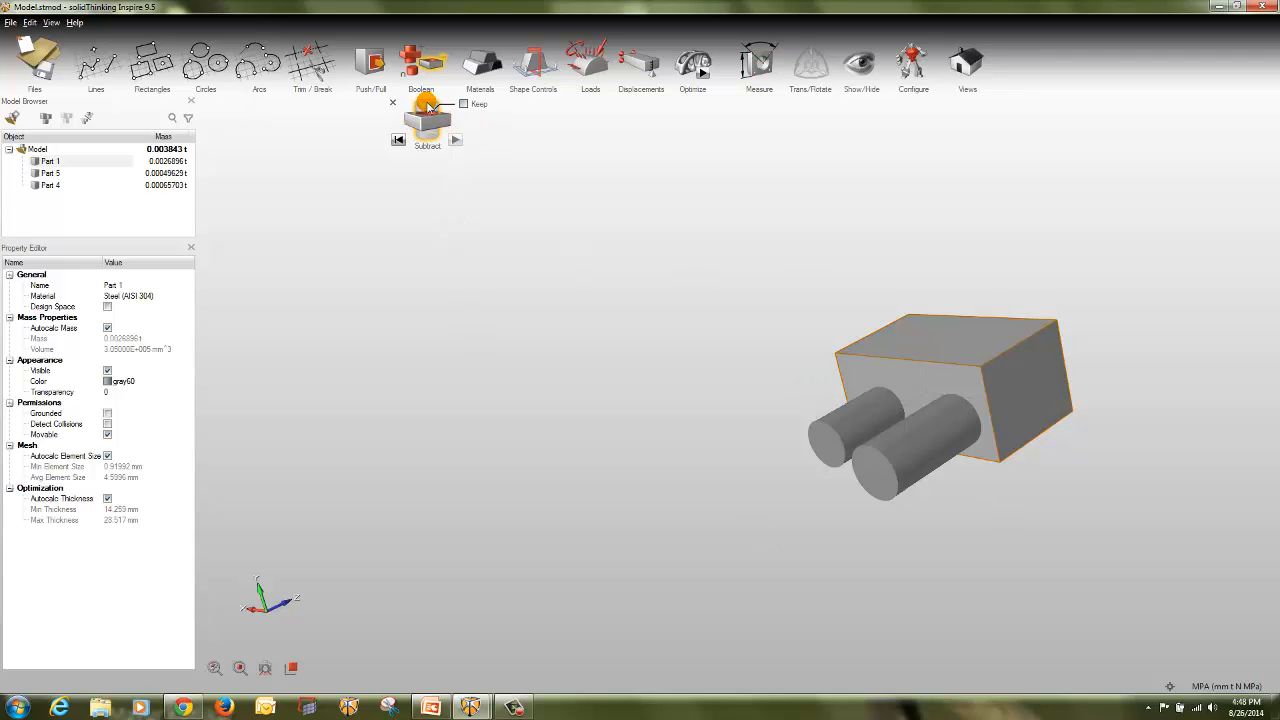
left_click(918, 468)
left_click(826, 436)
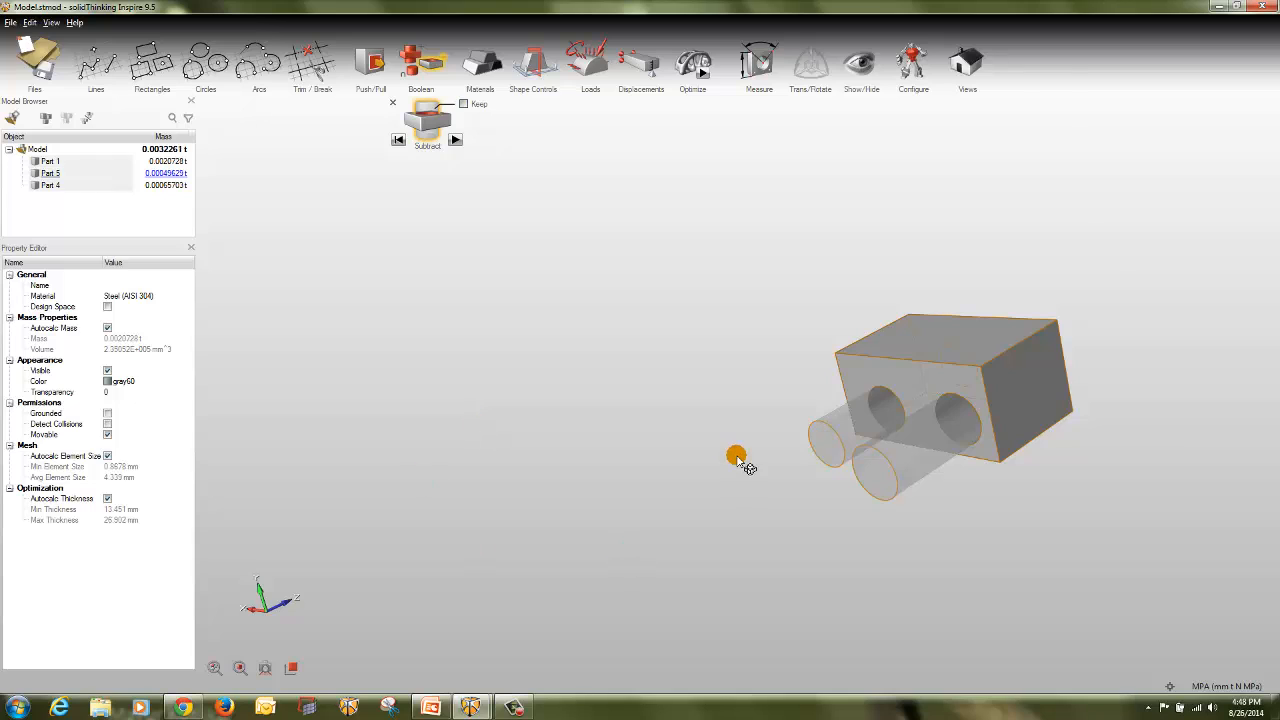
left_click(457, 141)
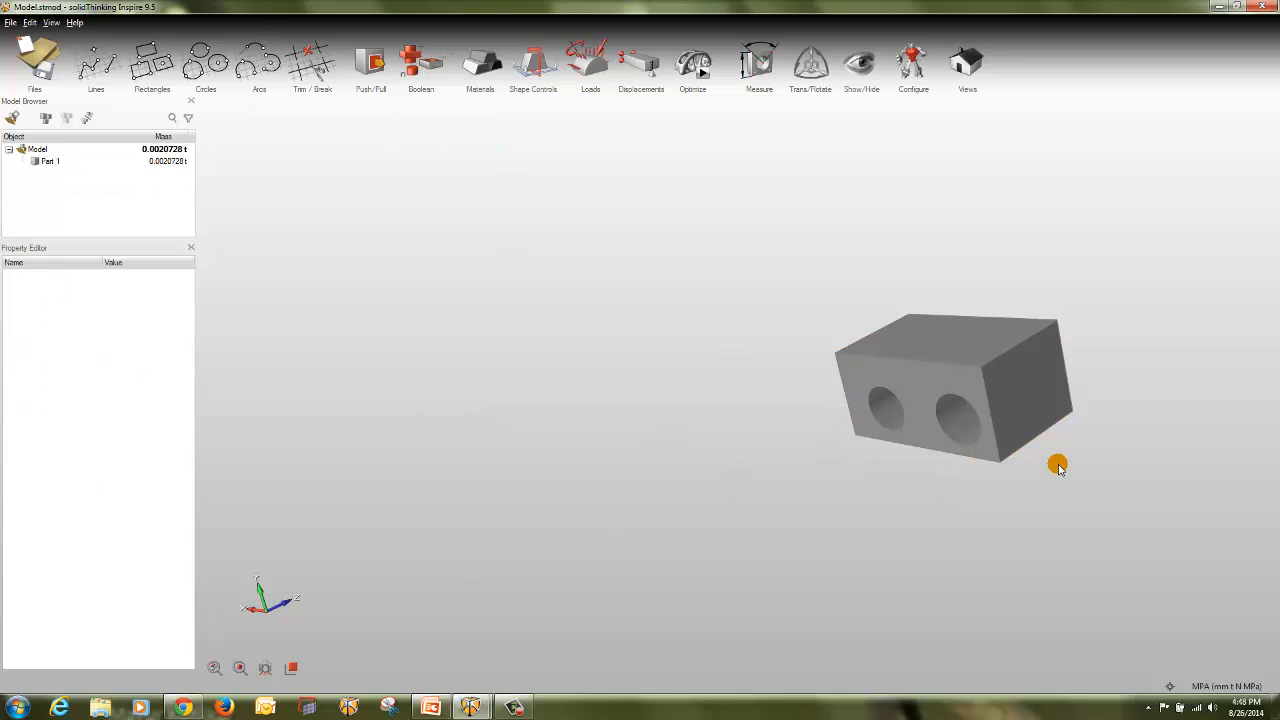
right_click_drag(1058, 466, 909, 394)
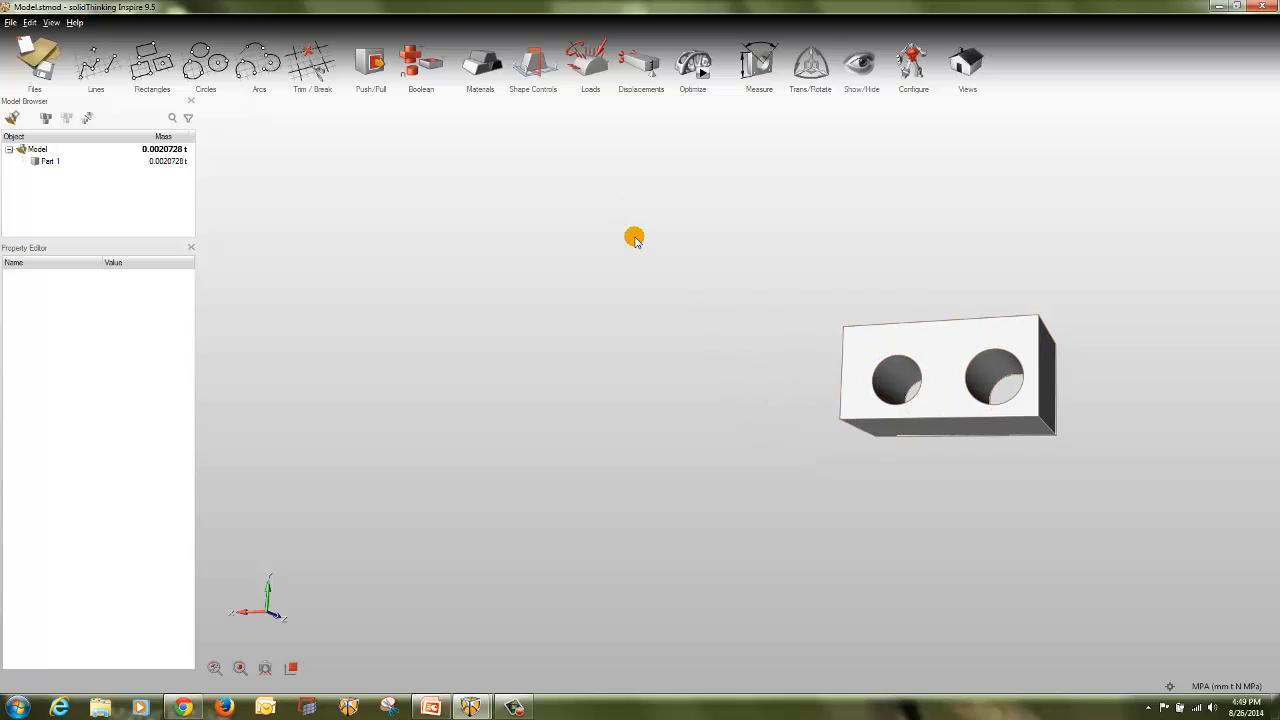
key("ctrl+z")
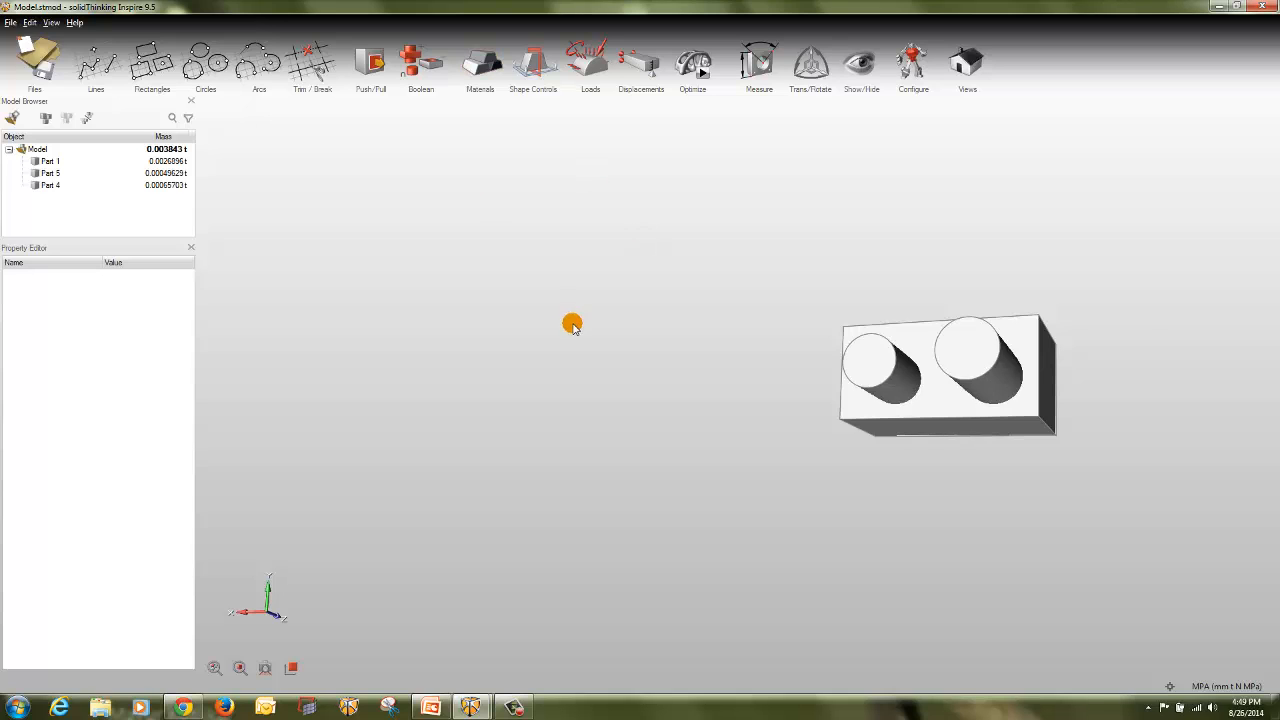
- Intersect the block with both cylinders using Boolean Intersect, inspect the remaining solids, and undo the intersection
middle_click_drag(573, 325, 421, 280)
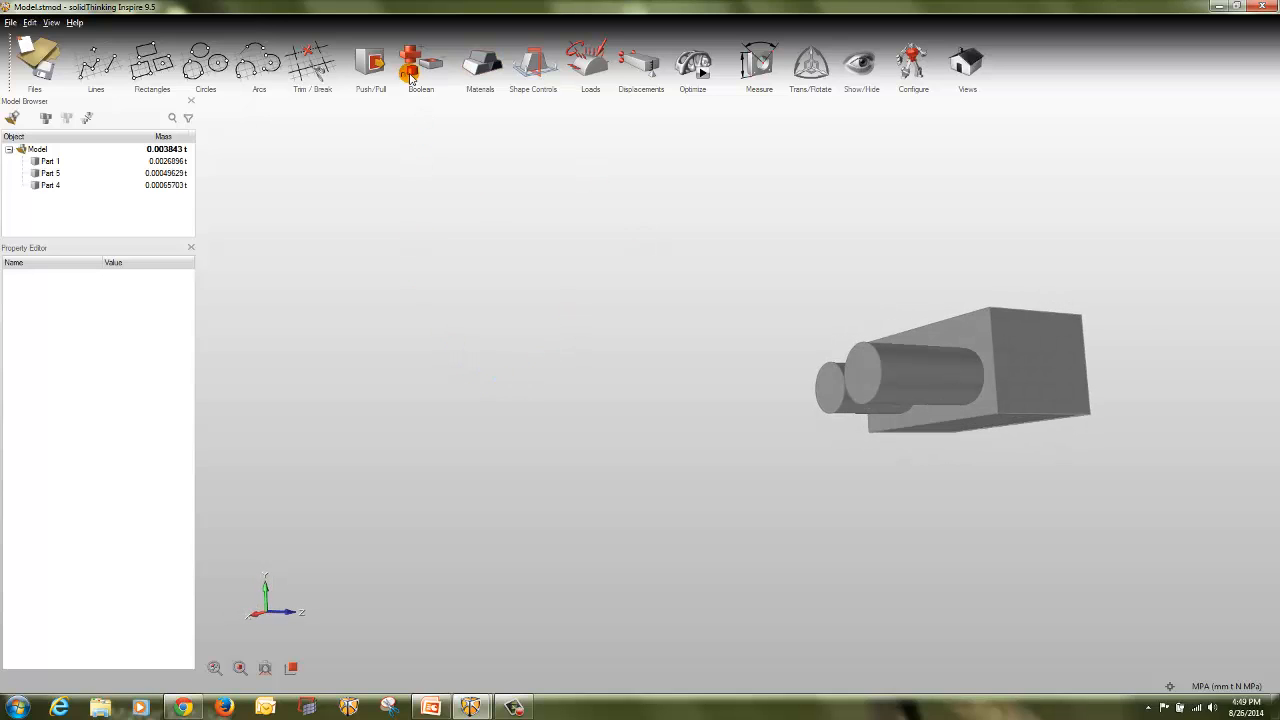
left_click(409, 79)
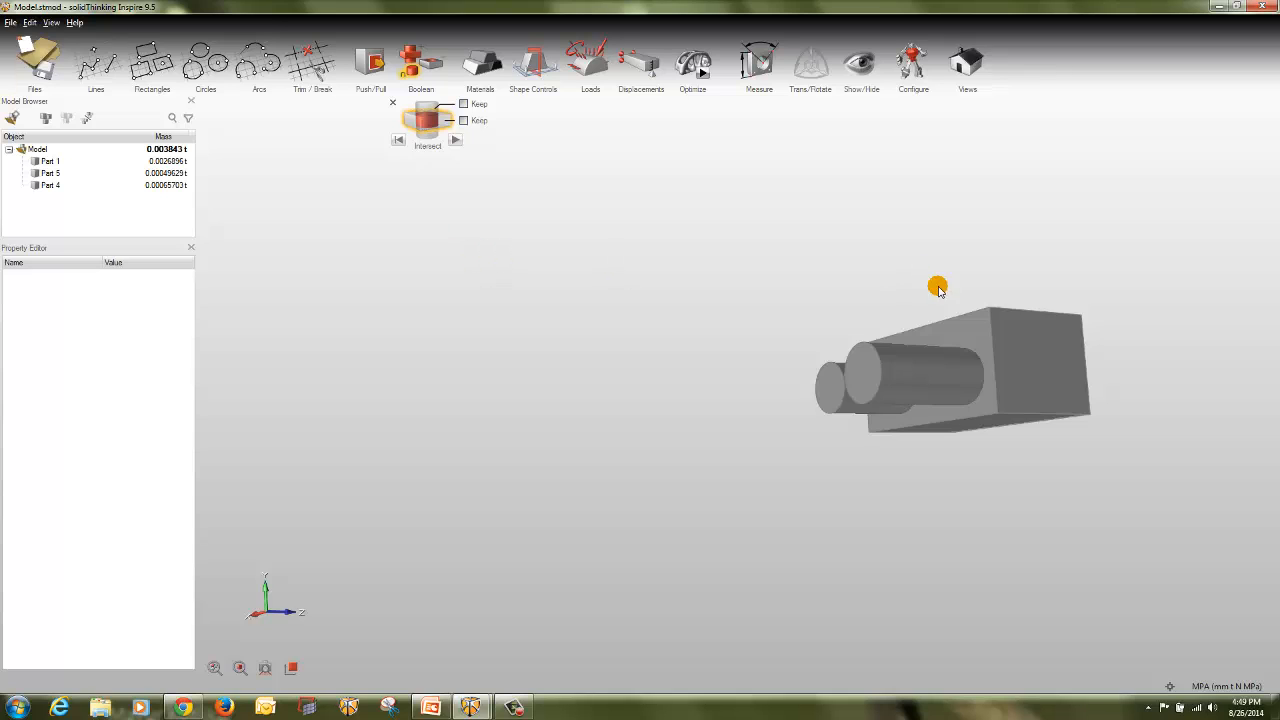
left_click(997, 331)
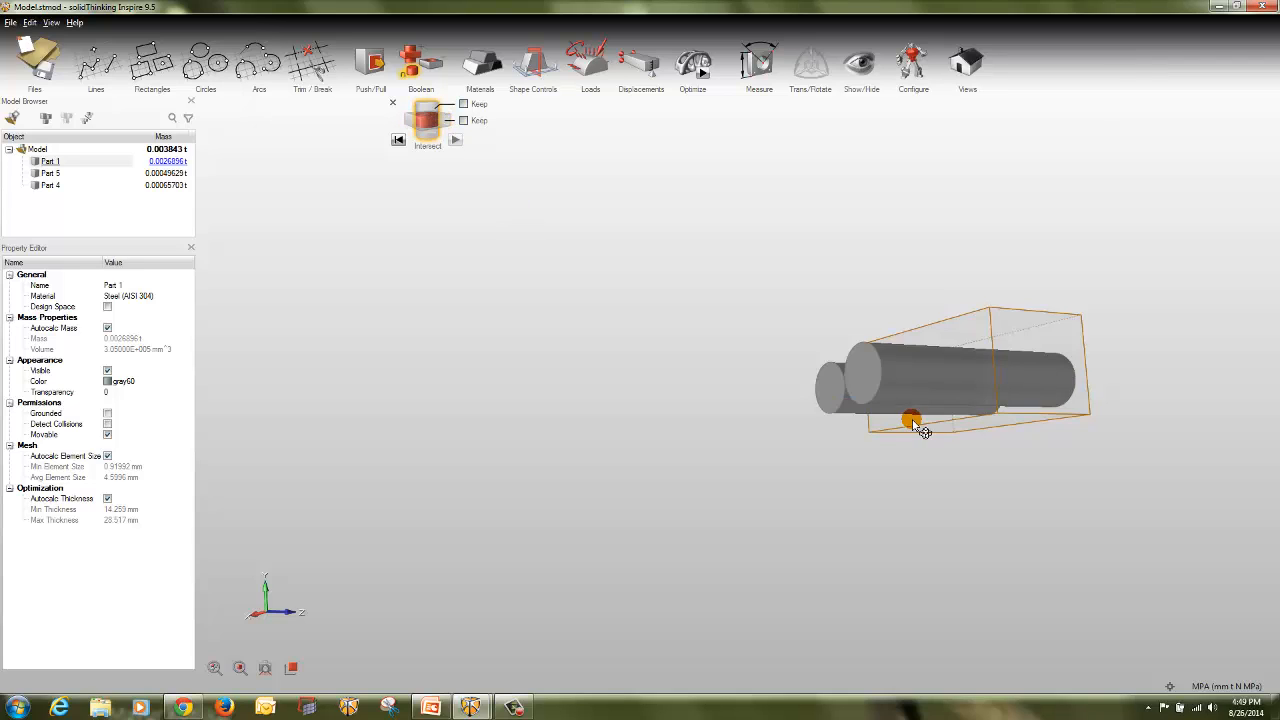
left_click(895, 385)
left_click(830, 402)
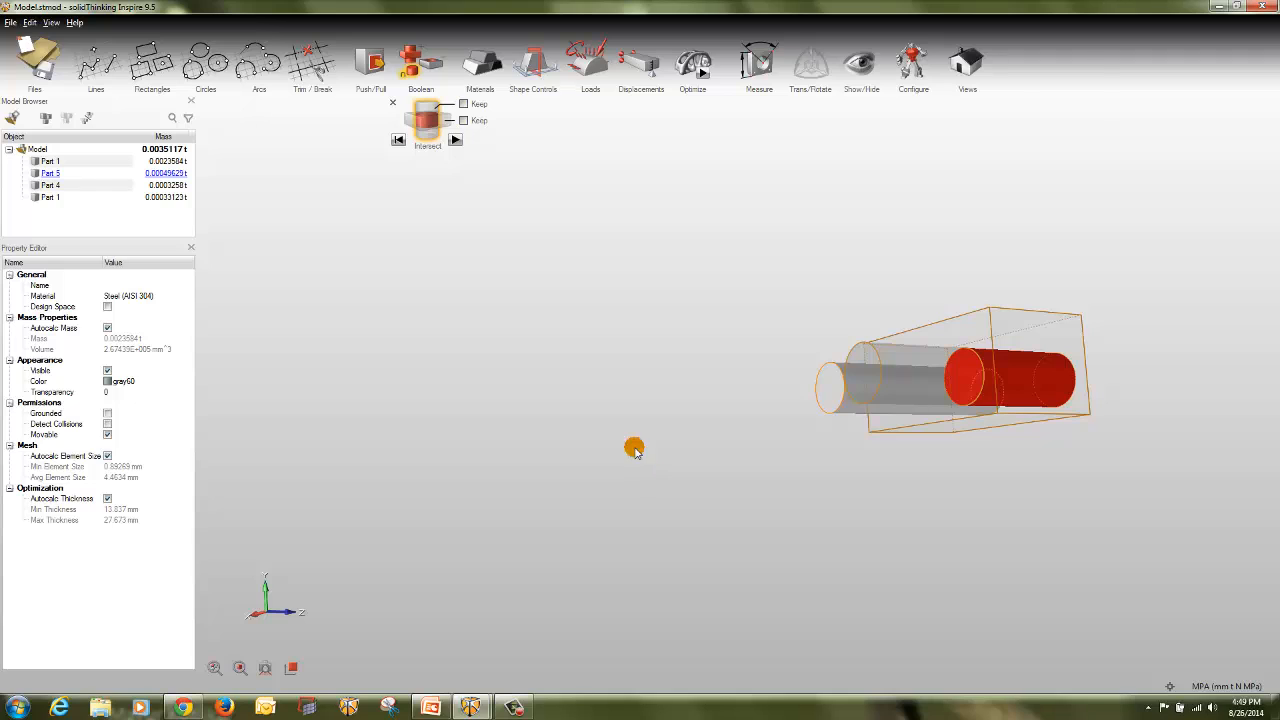
left_click(457, 142)
right_click_drag(661, 313, 757, 402)
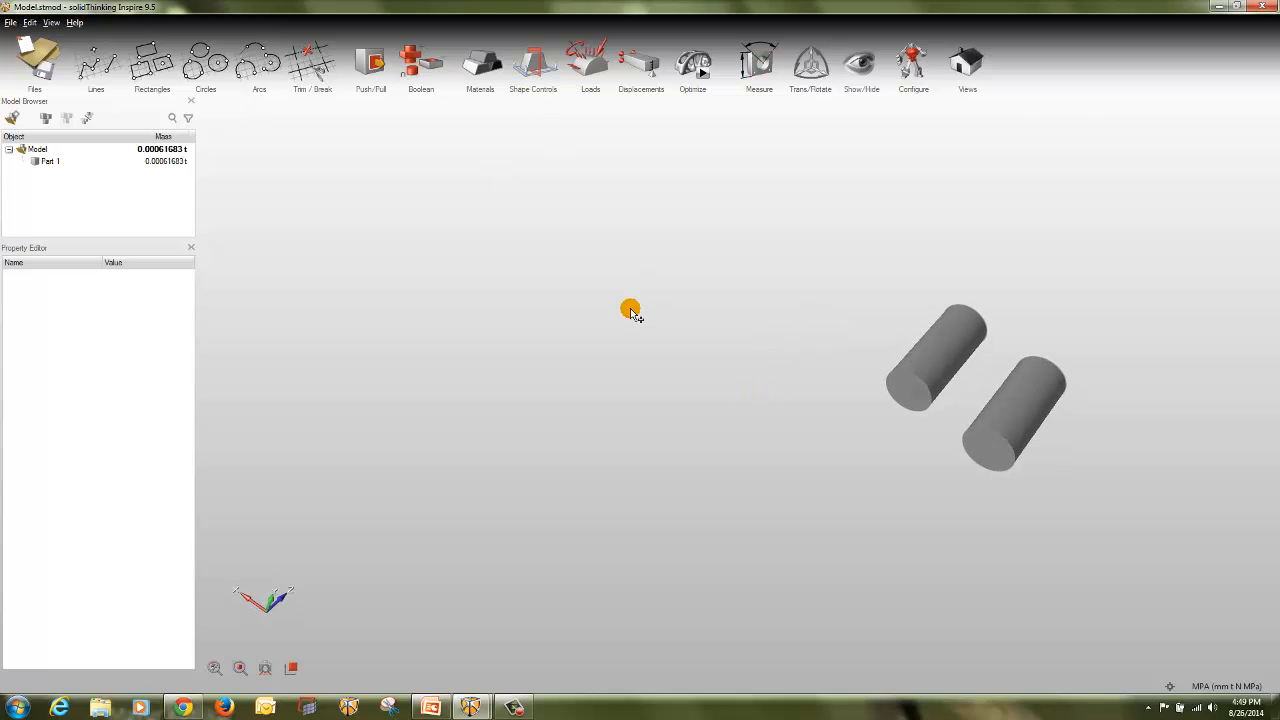
key("ctrl+z")
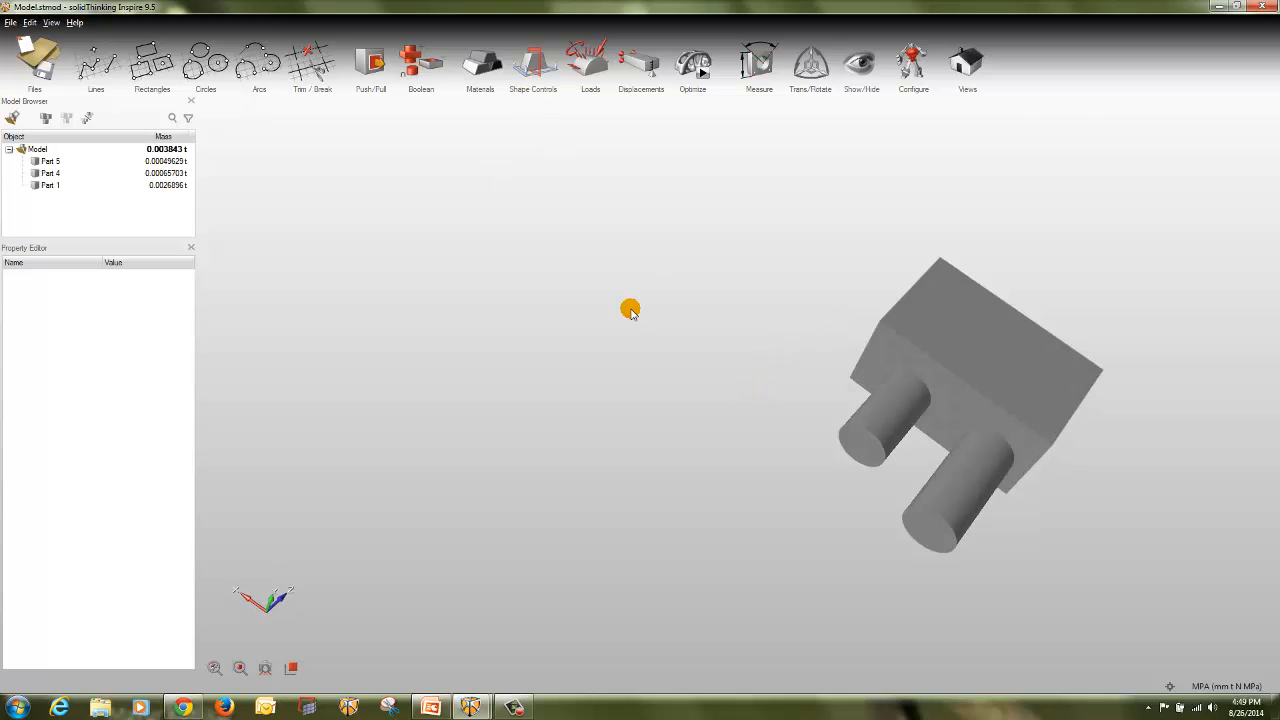
- Set Boolean Intersect to keep the leftover cylinder material but not the leftover block material
left_click(415, 78)
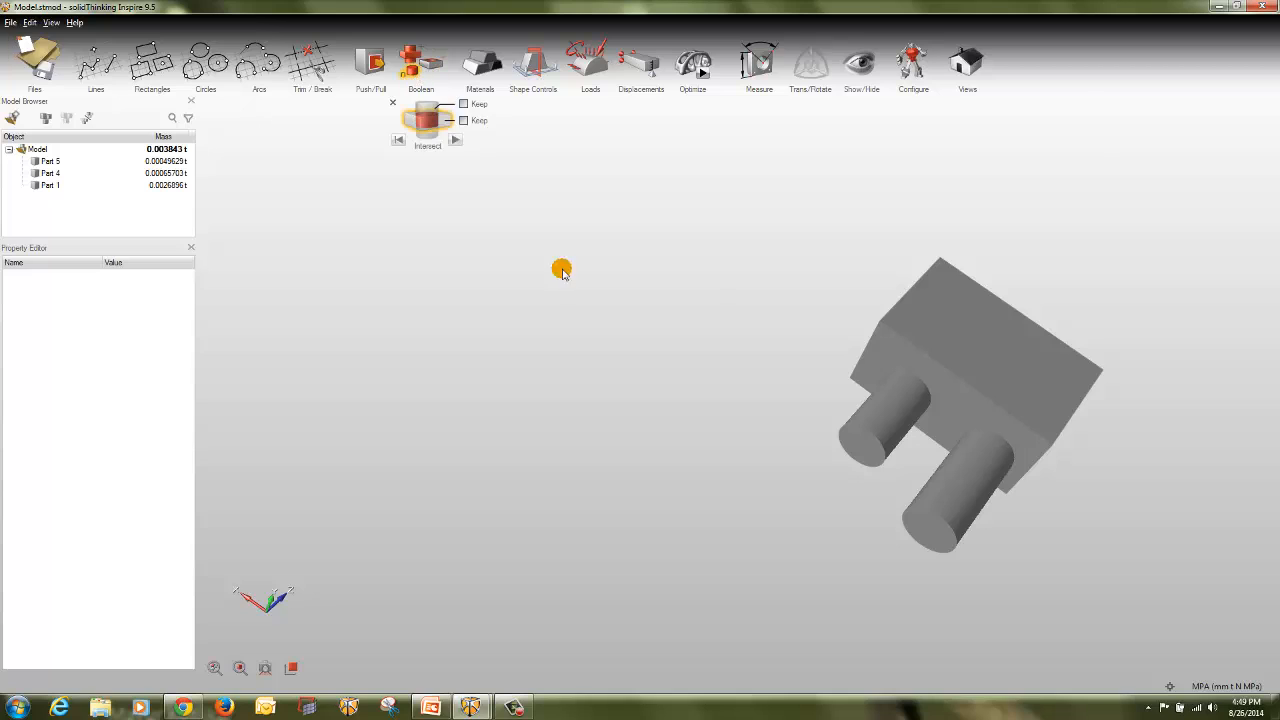
left_click(462, 120)
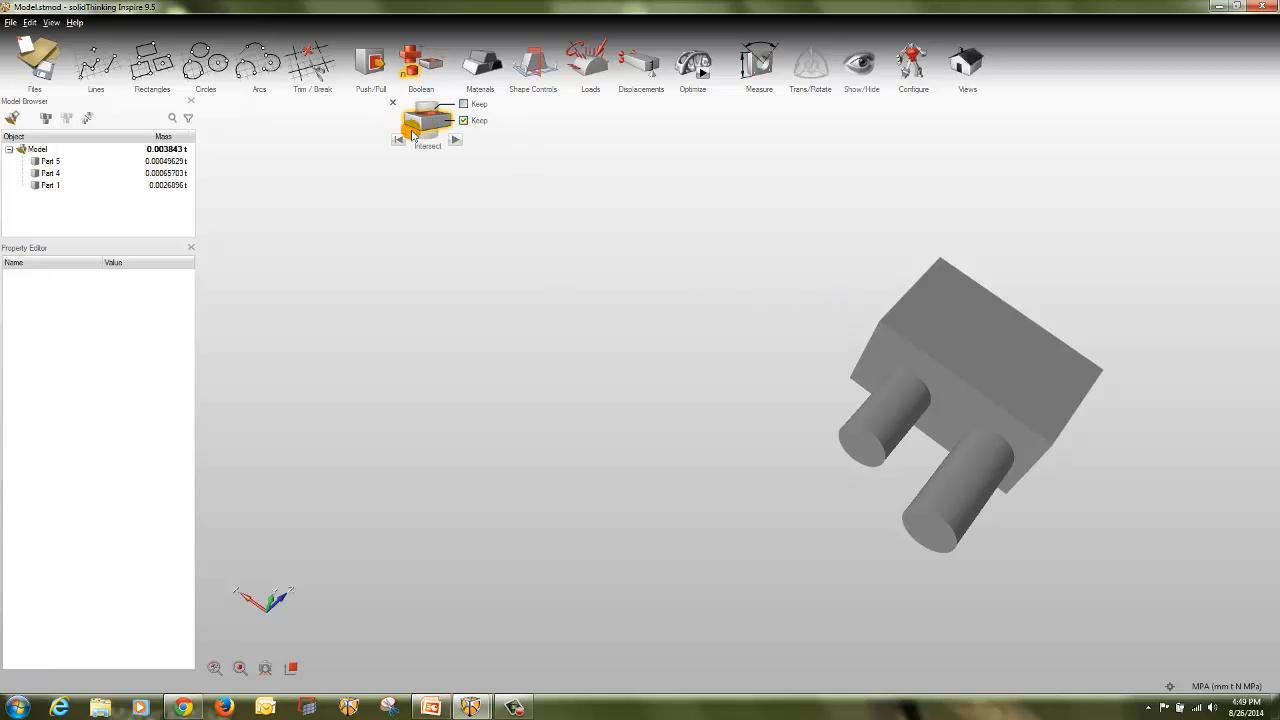
left_click(462, 120)
left_click(463, 104)
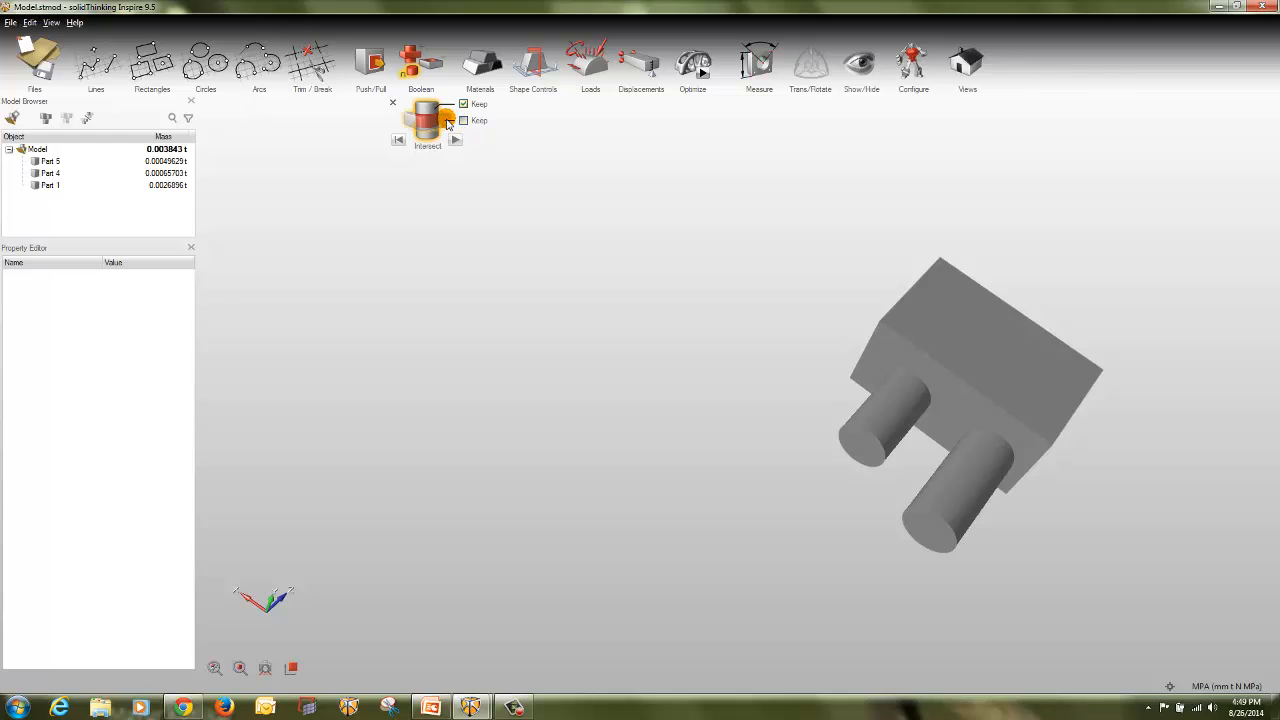
left_click(897, 330)
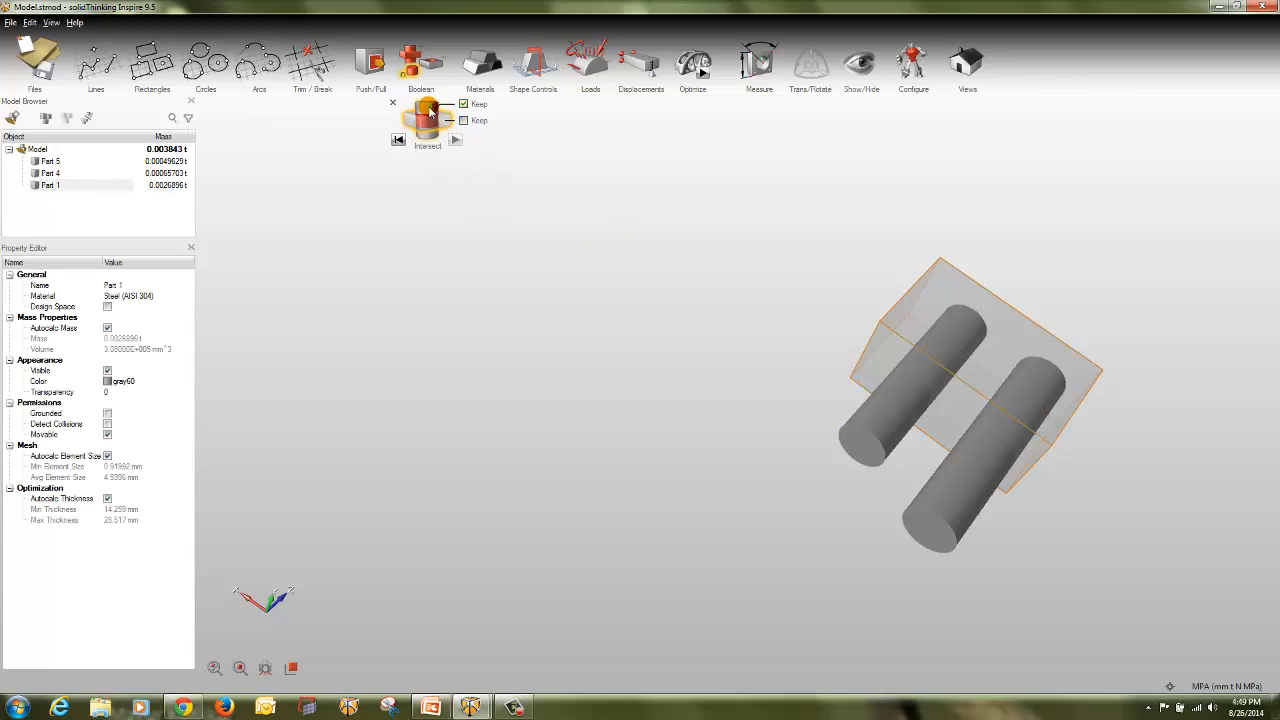
left_click(958, 513)
left_click(874, 440, "ctrl")
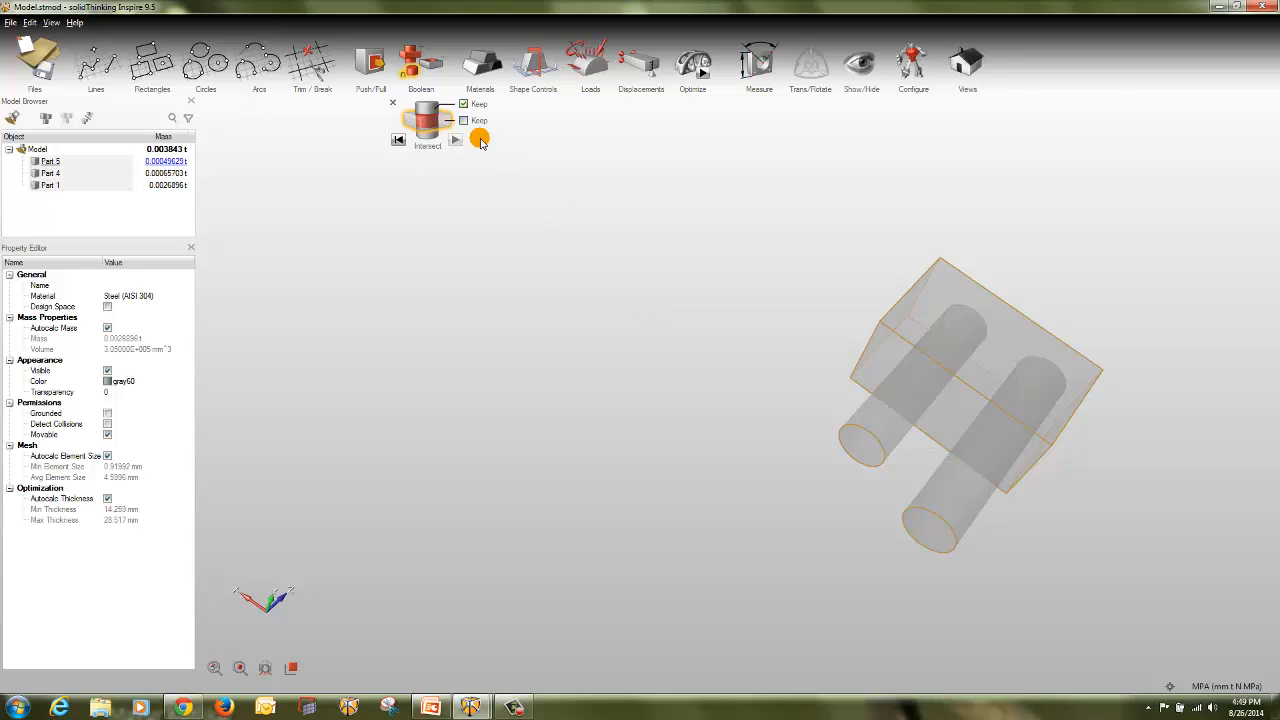
left_click(432, 104)
left_click(935, 518)
key("Escape")
key("Escape")
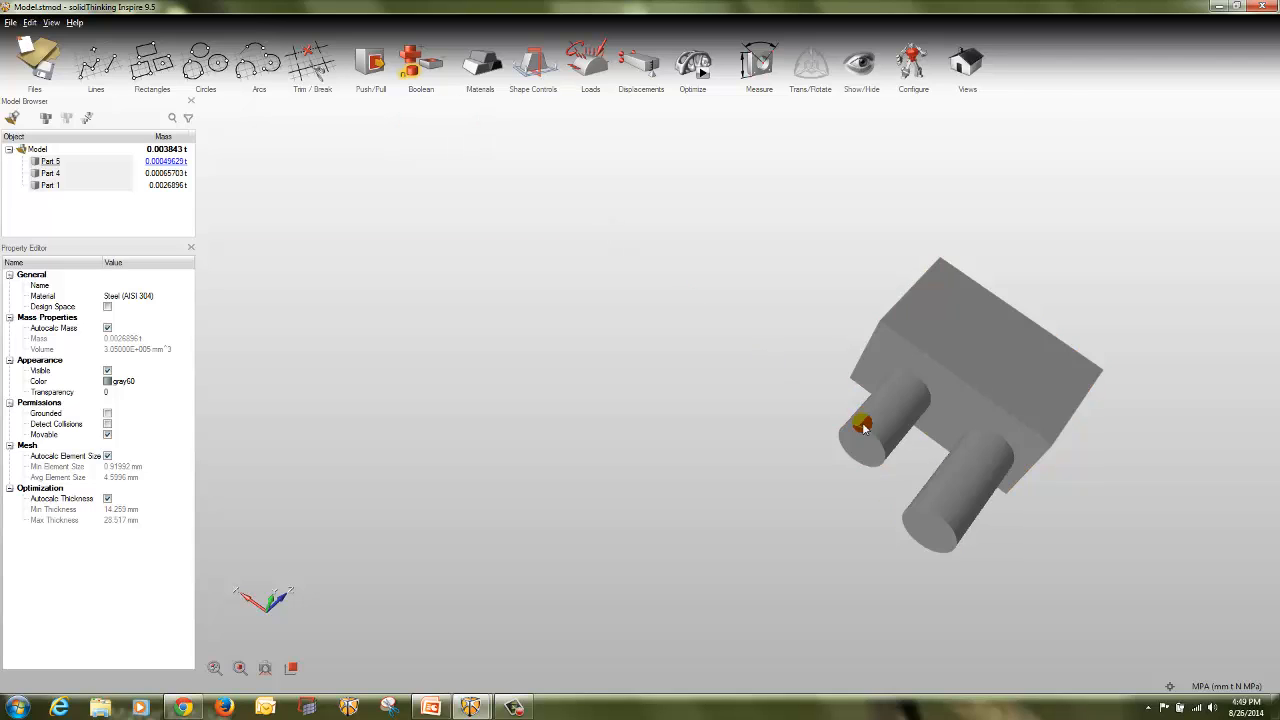
- Intersect the block as target with both cylinders, keeping the cylinder portions outside the block
left_click(412, 70)
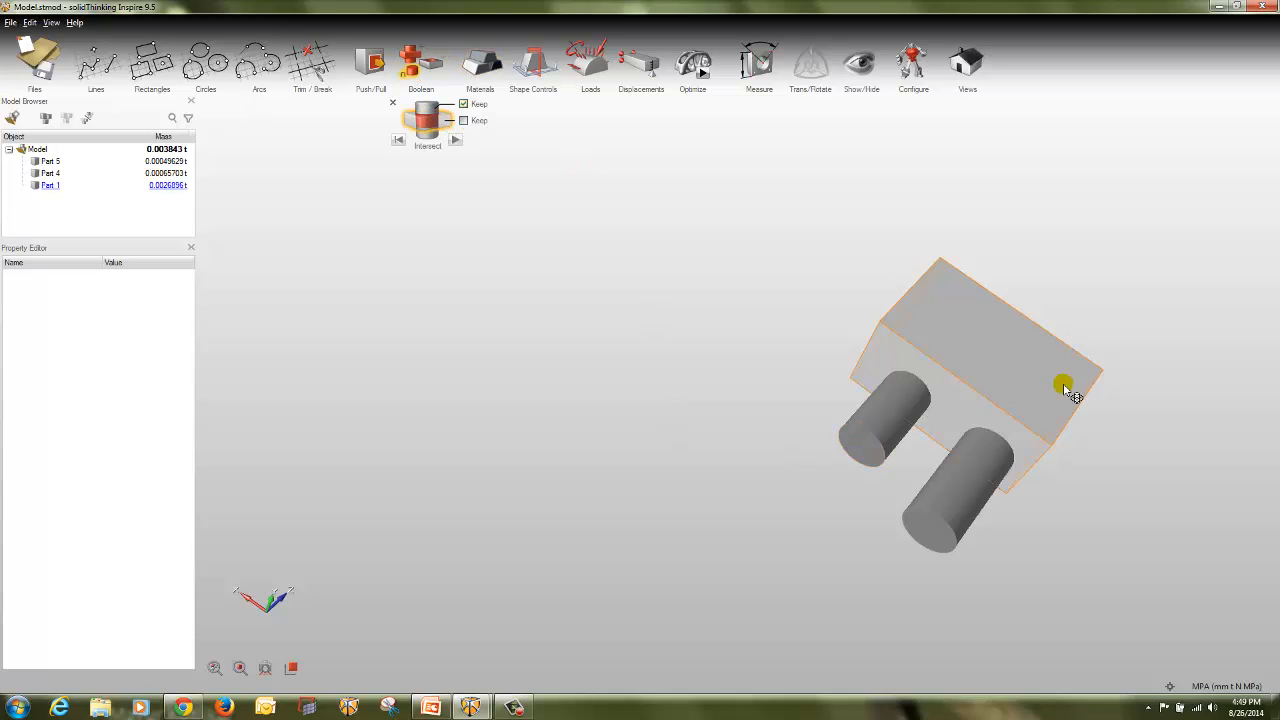
left_click(1010, 330)
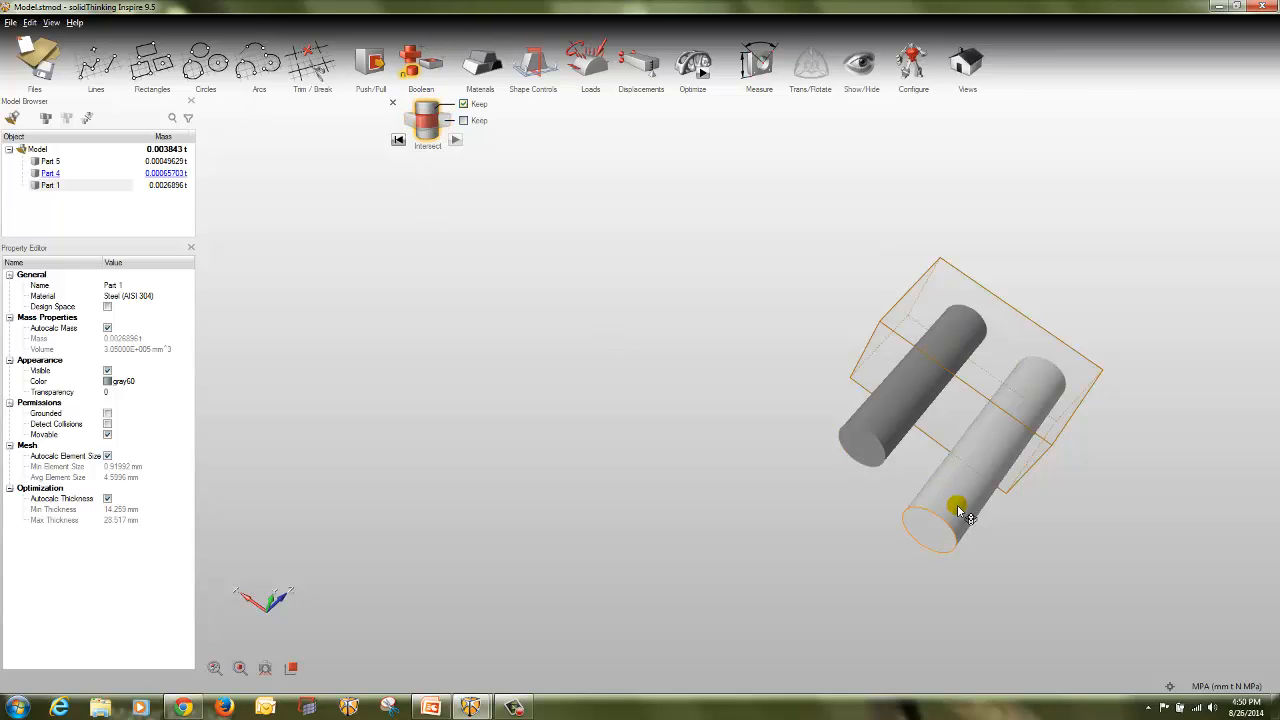
left_click(870, 443)
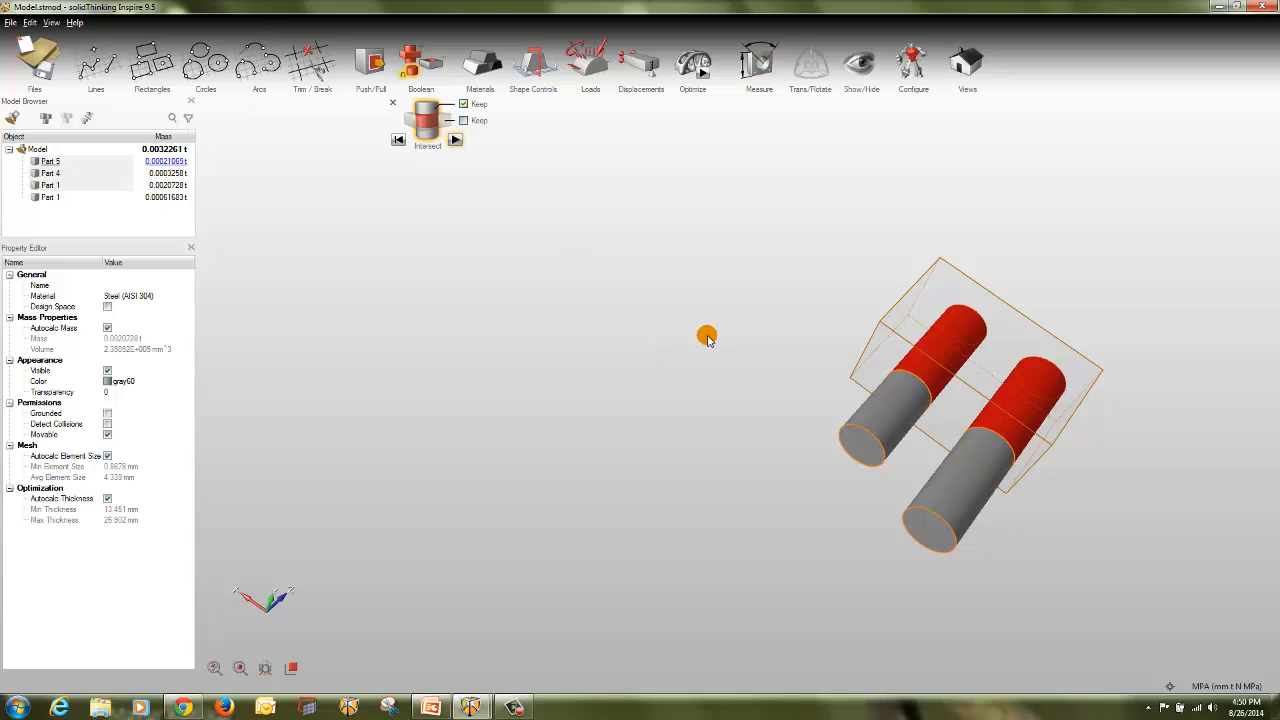
left_click(706, 338)
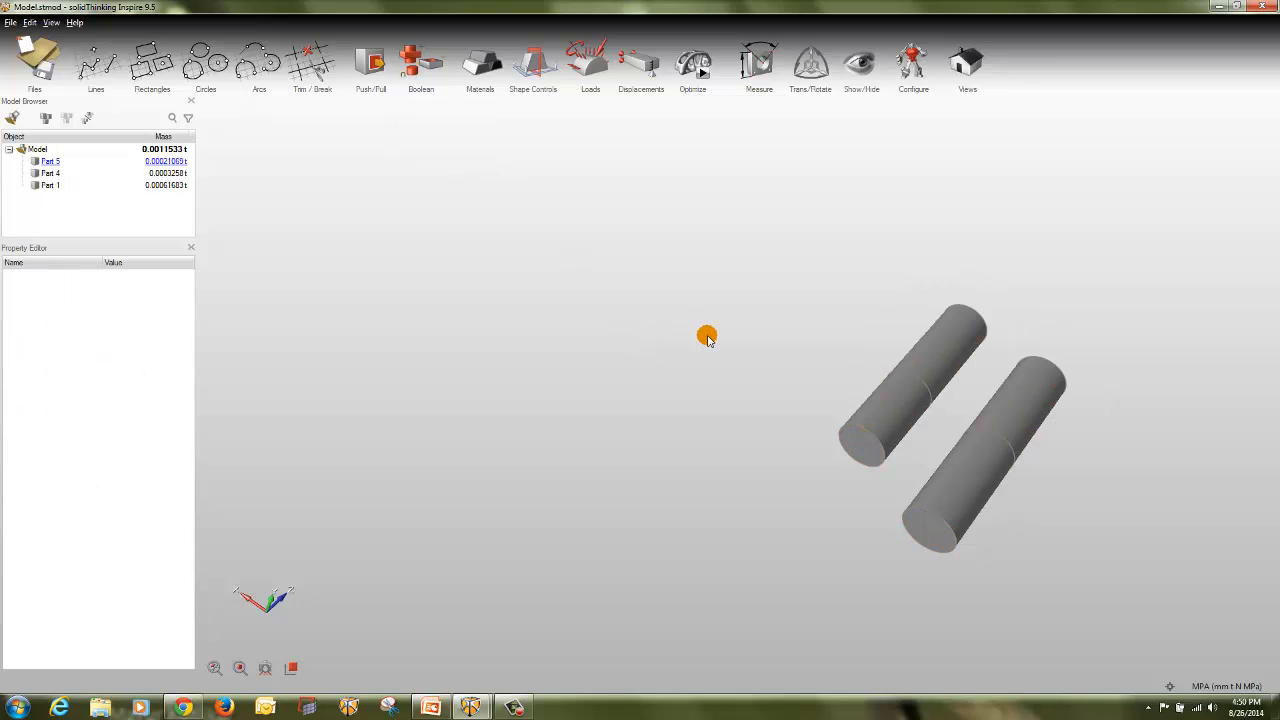
- Move the intersected part and the two leftover cylinder pieces apart from each other
left_click(1039, 397)
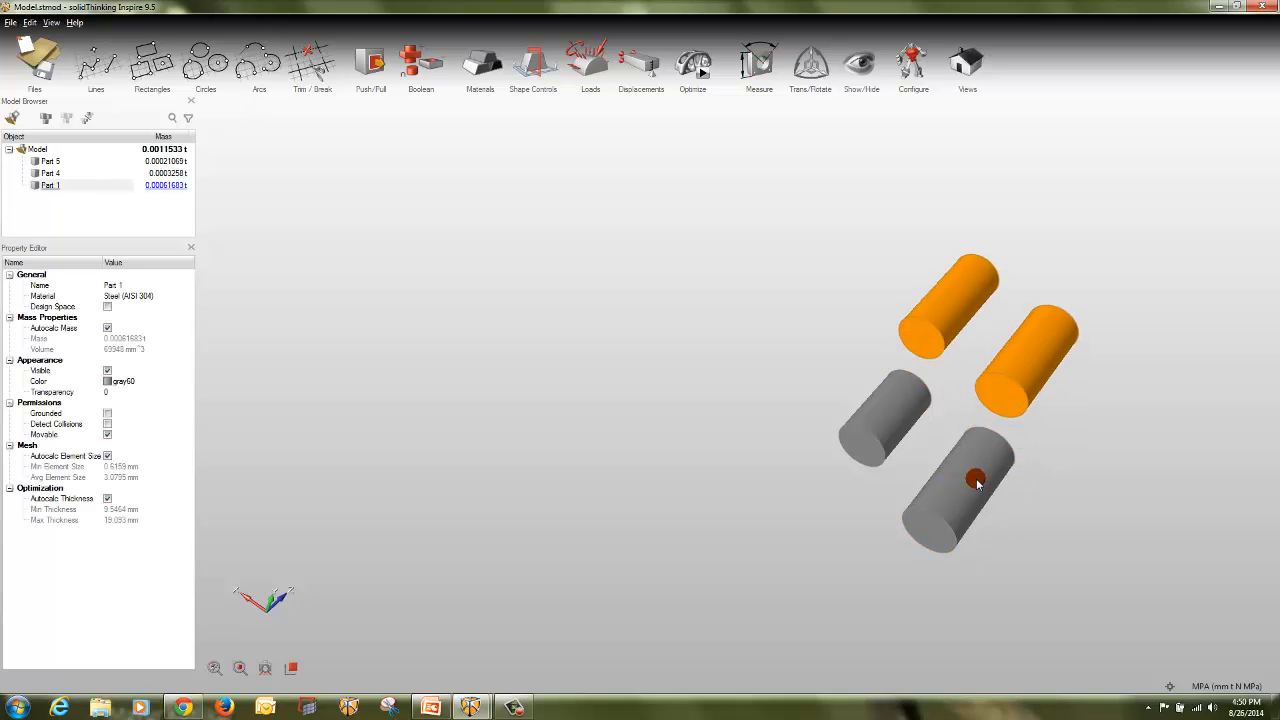
left_click_drag(977, 483, 1029, 491)
left_click_drag(889, 417, 805, 390)
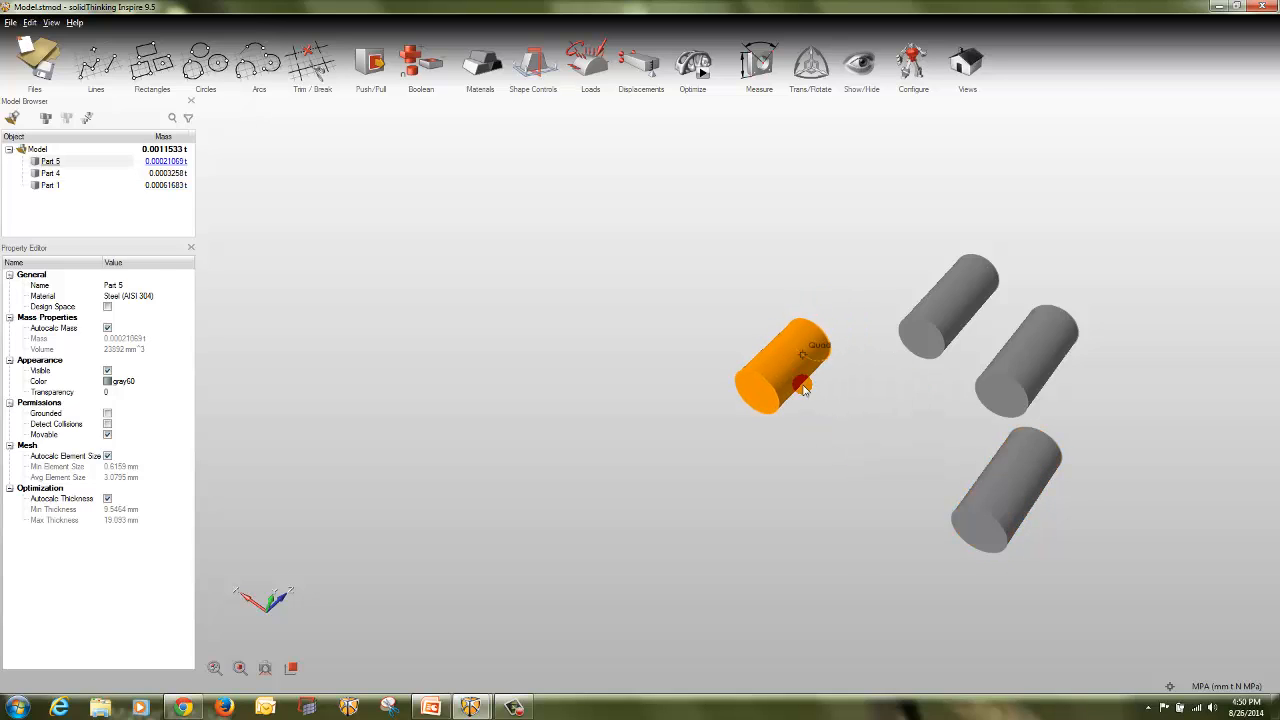
left_click(841, 463)
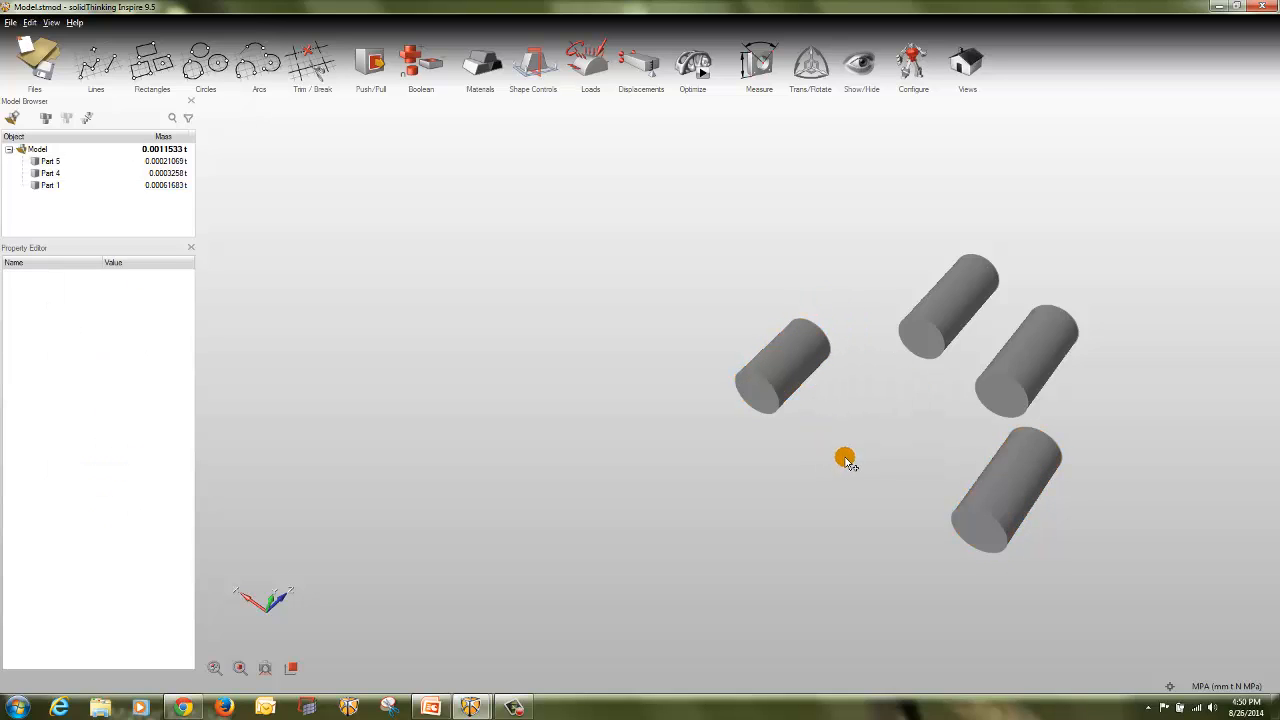
- Undo the moves of the intersected part and the leftover cylinder pieces
key("ctrl+z")
key("ctrl+z")
key("ctrl+z")
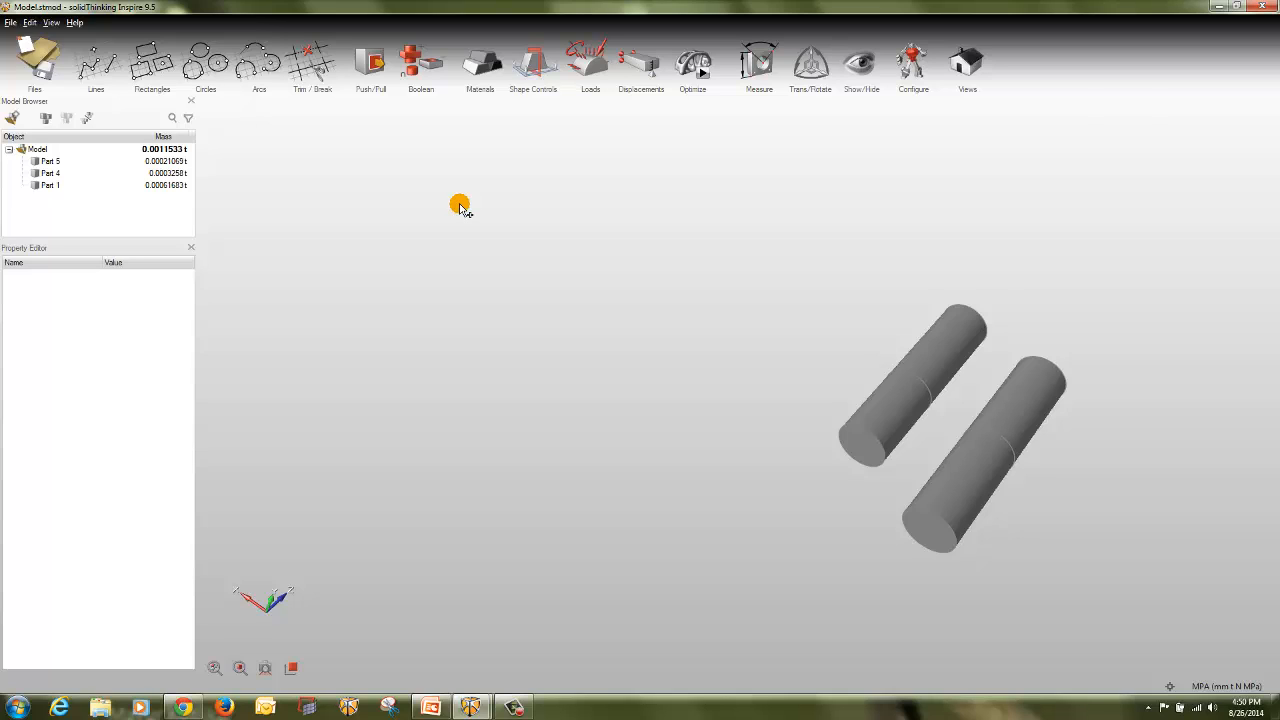
- Undo the Boolean intersection and all earlier block and cylinder modeling to clear the model
key("ctrl+z")
key("ctrl+z")
key("ctrl+z")
key("ctrl+z")
key("ctrl+z")
key("ctrl+z")
key("ctrl+z")
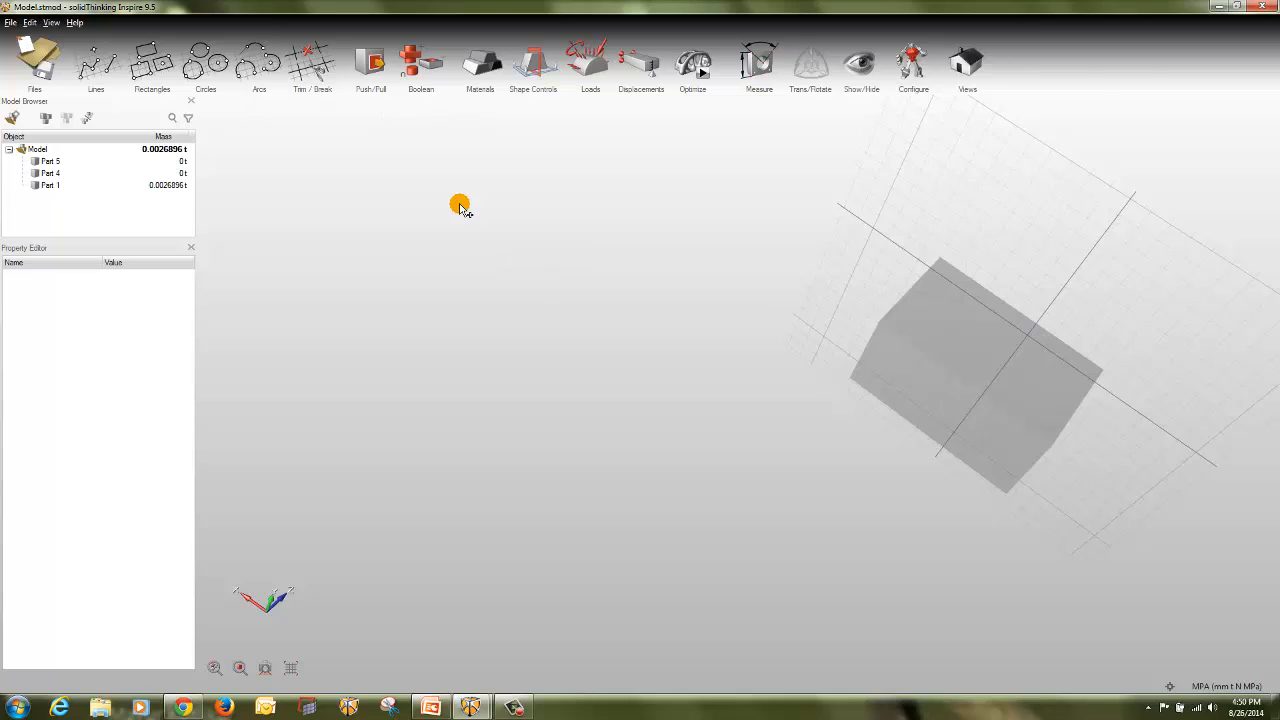
key("ctrl+z")
key("ctrl+z")
key("ctrl+z")
key("ctrl+z")
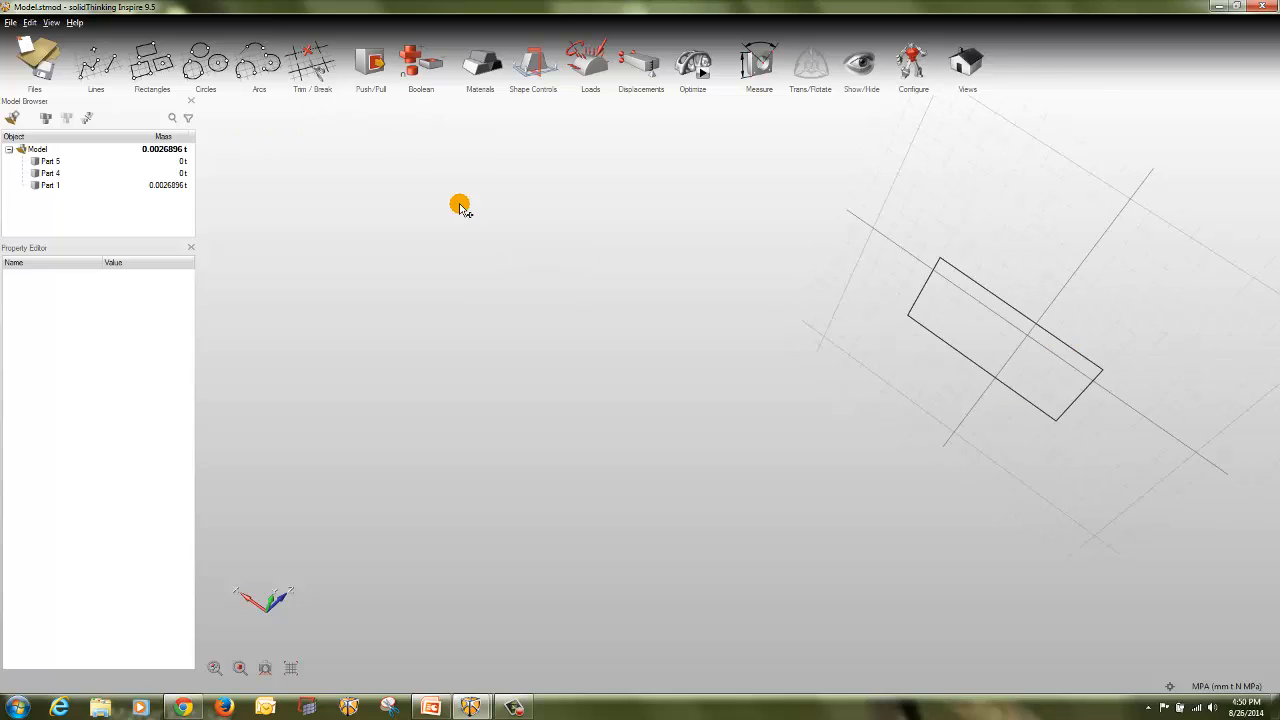
key("ctrl+z")
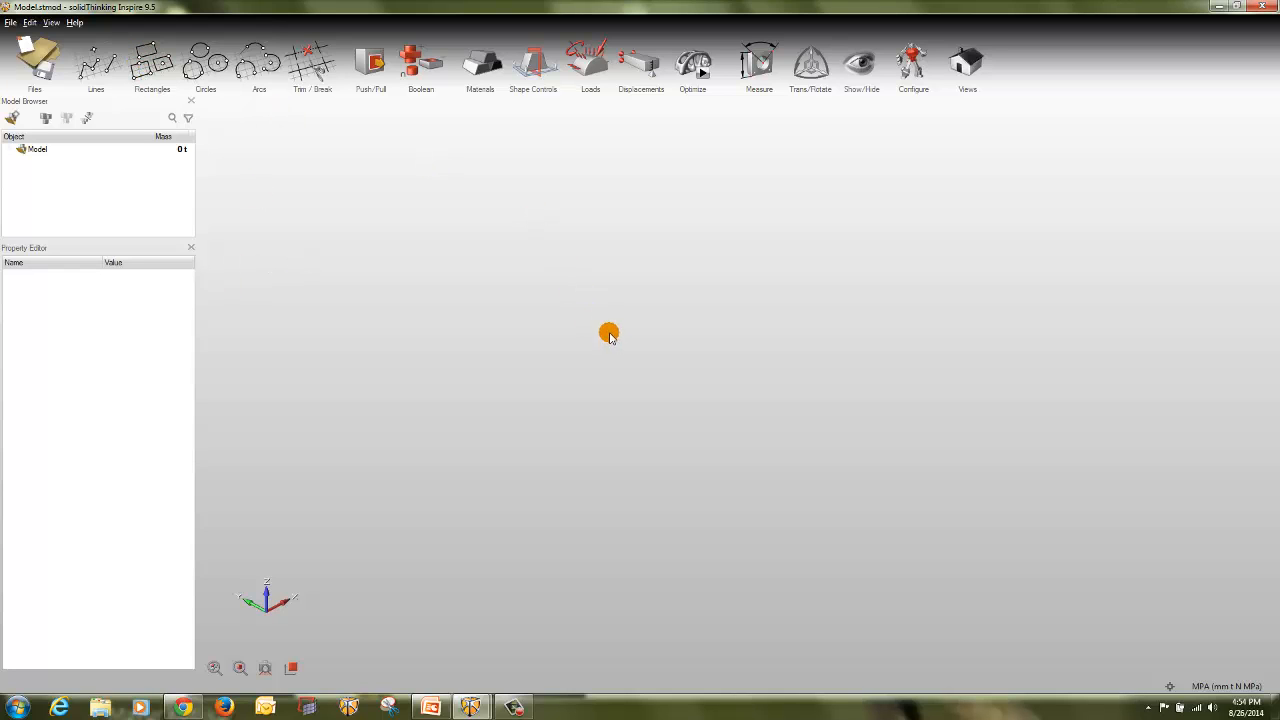
- Sketch a rectangle slightly taller than wide around the grid origin
left_click(145, 50)
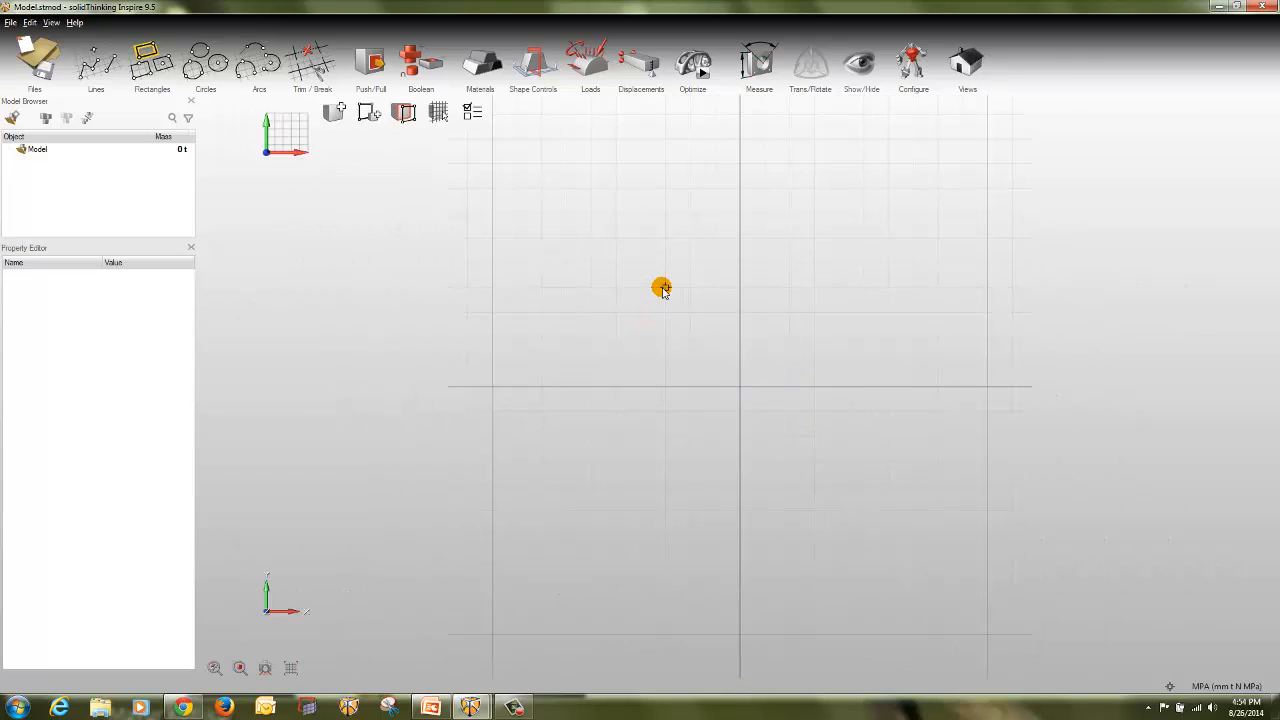
left_click(665, 288)
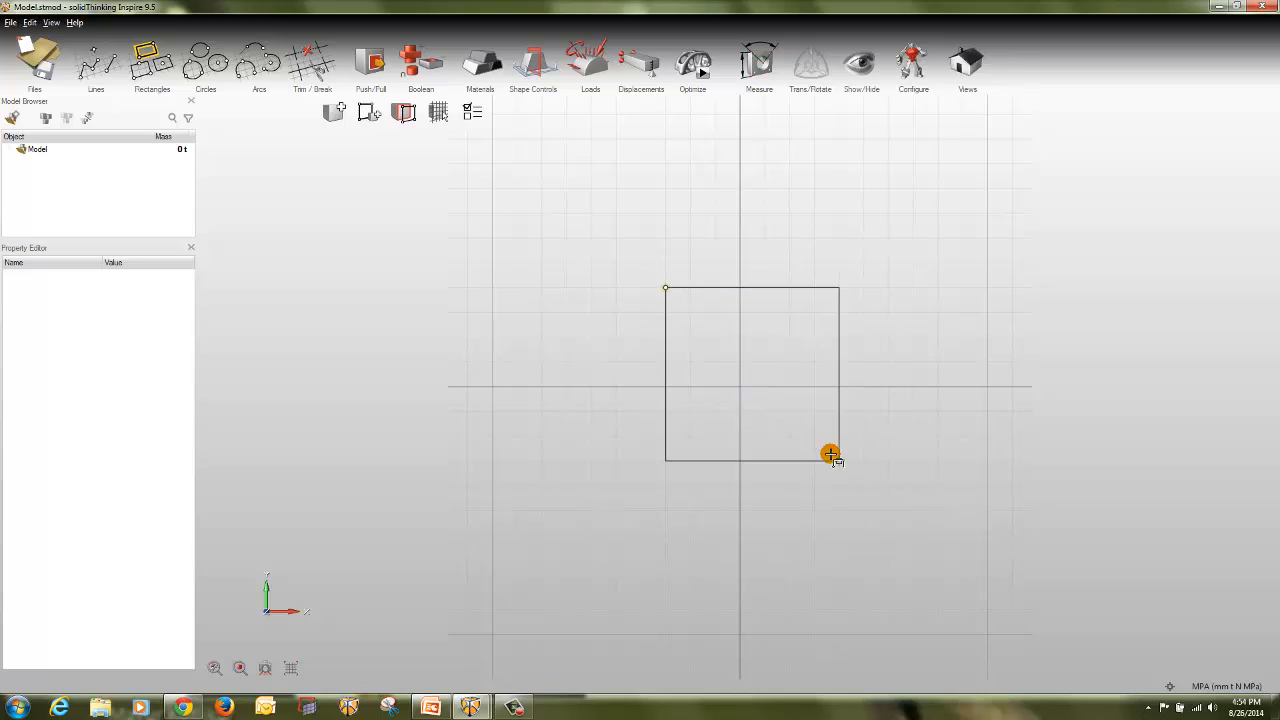
left_click(812, 458)
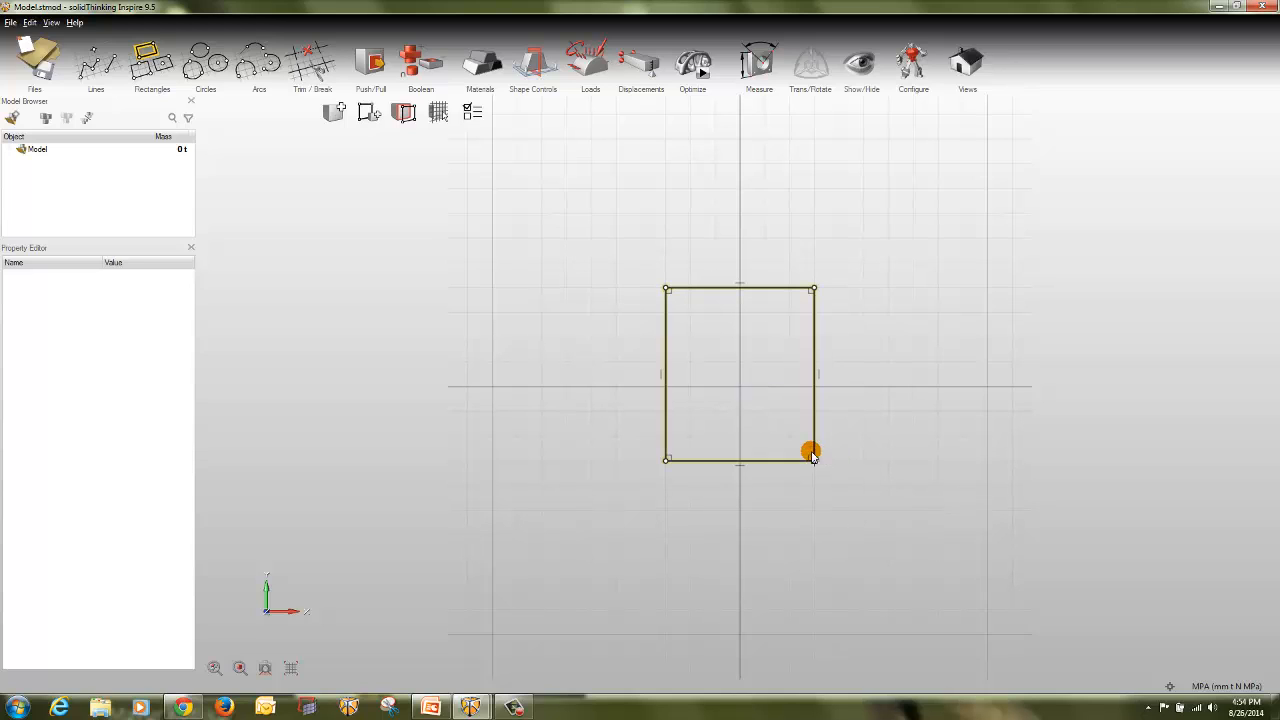
- Extrude the rectangle backward with Push/Pull into a long rectangular block
right_click(873, 376)
middle_click_drag(804, 367, 669, 380)
left_click_drag(749, 368, 934, 346)
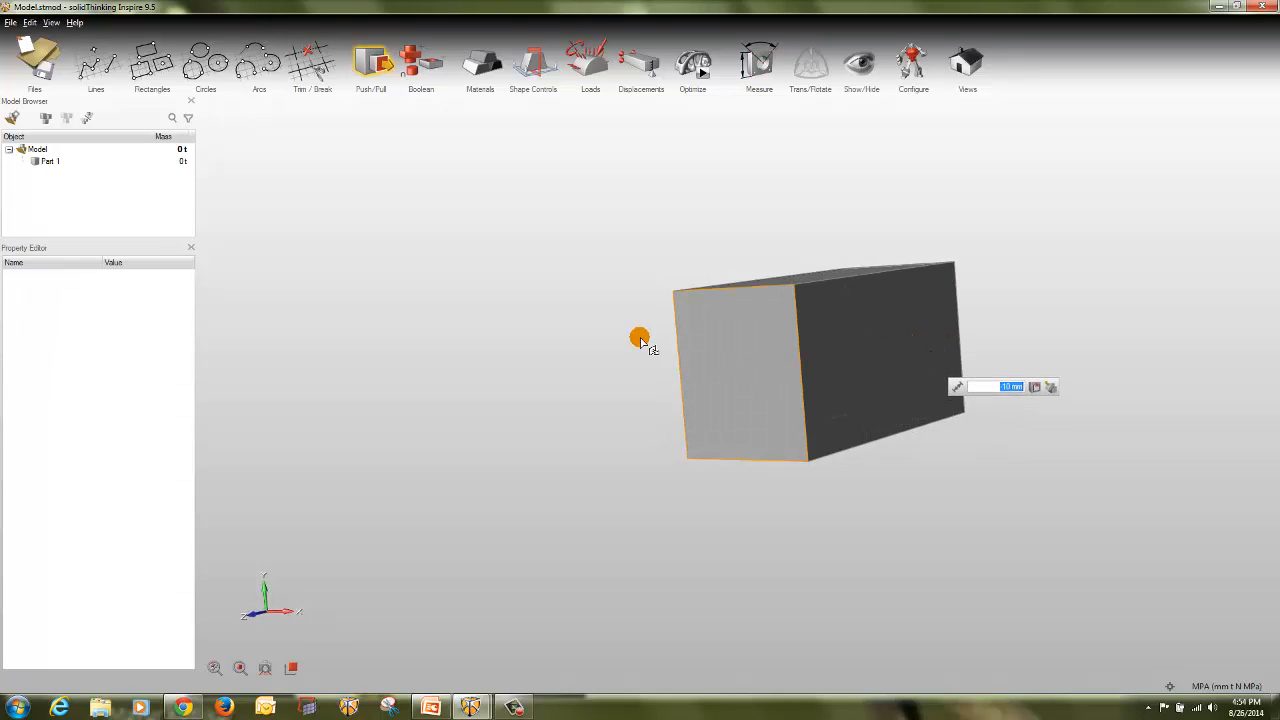
left_click(641, 342)
right_click(385, 224)
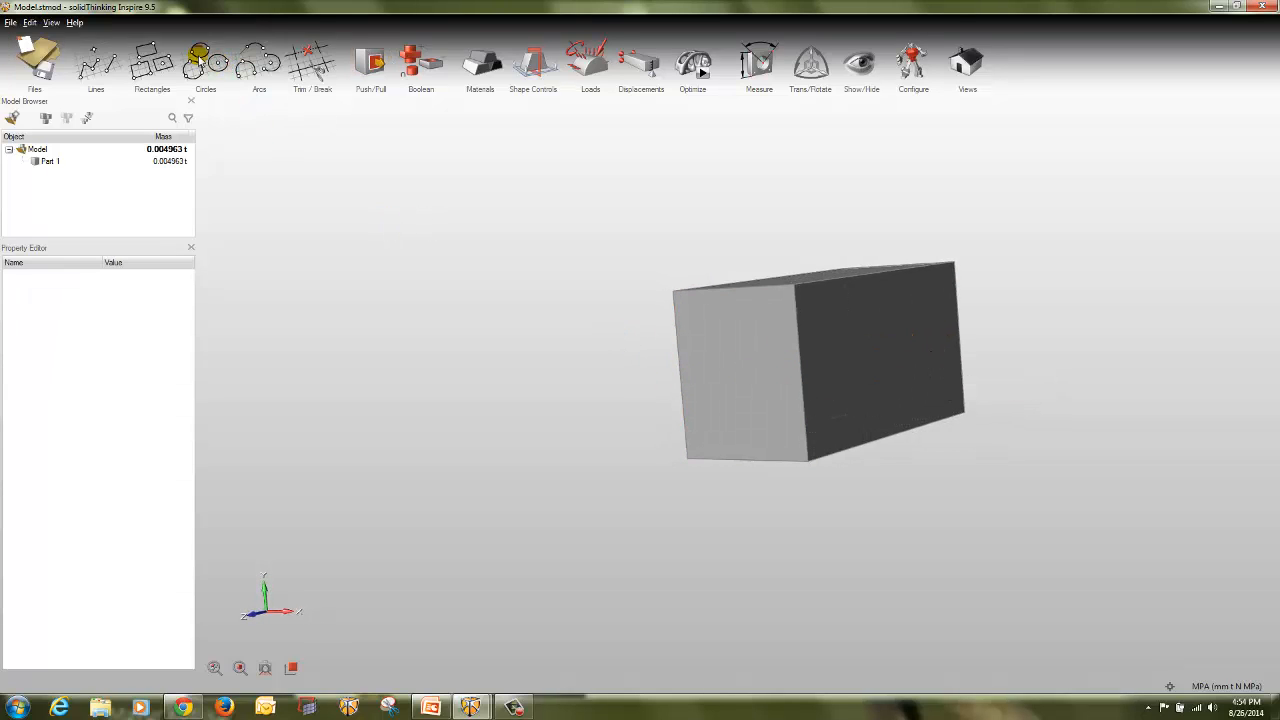
- Create a new part on the block's front face and sketch a circle about 28 mm in diameter at its center
left_click(219, 69)
mouse_move(489, 282)
middle_mouse_down()
mouse_move(619, 301)
mouse_move(594, 297)
mouse_move(666, 563)
mouse_move(729, 520)
mouse_move(689, 526)
middle_mouse_up()
left_click(729, 366)
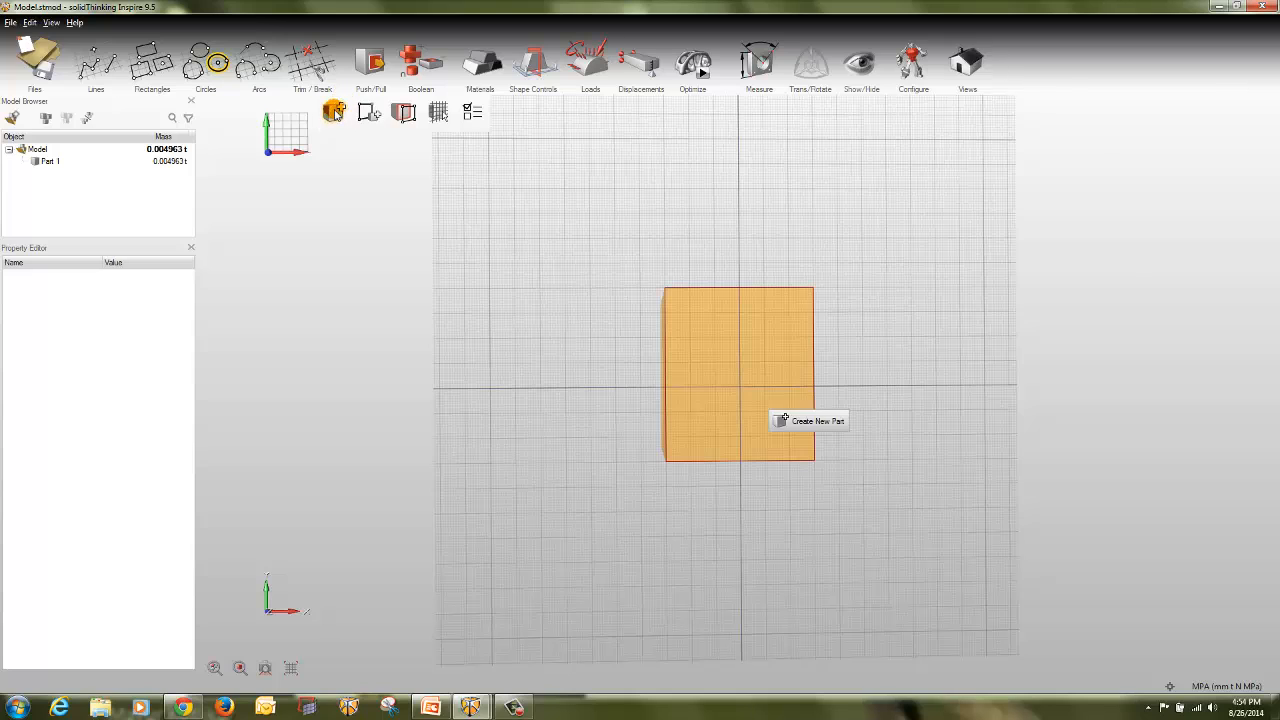
left_click(336, 113)
left_click(742, 373)
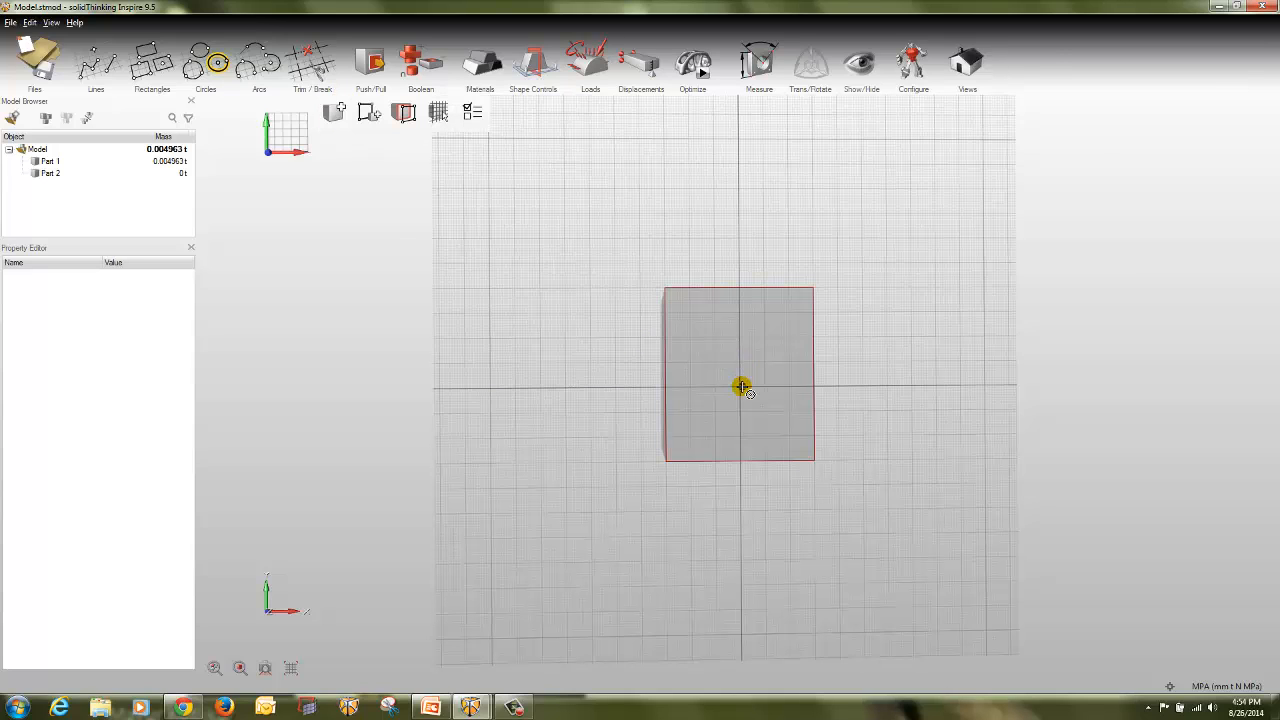
left_click(738, 380)
left_click(729, 351)
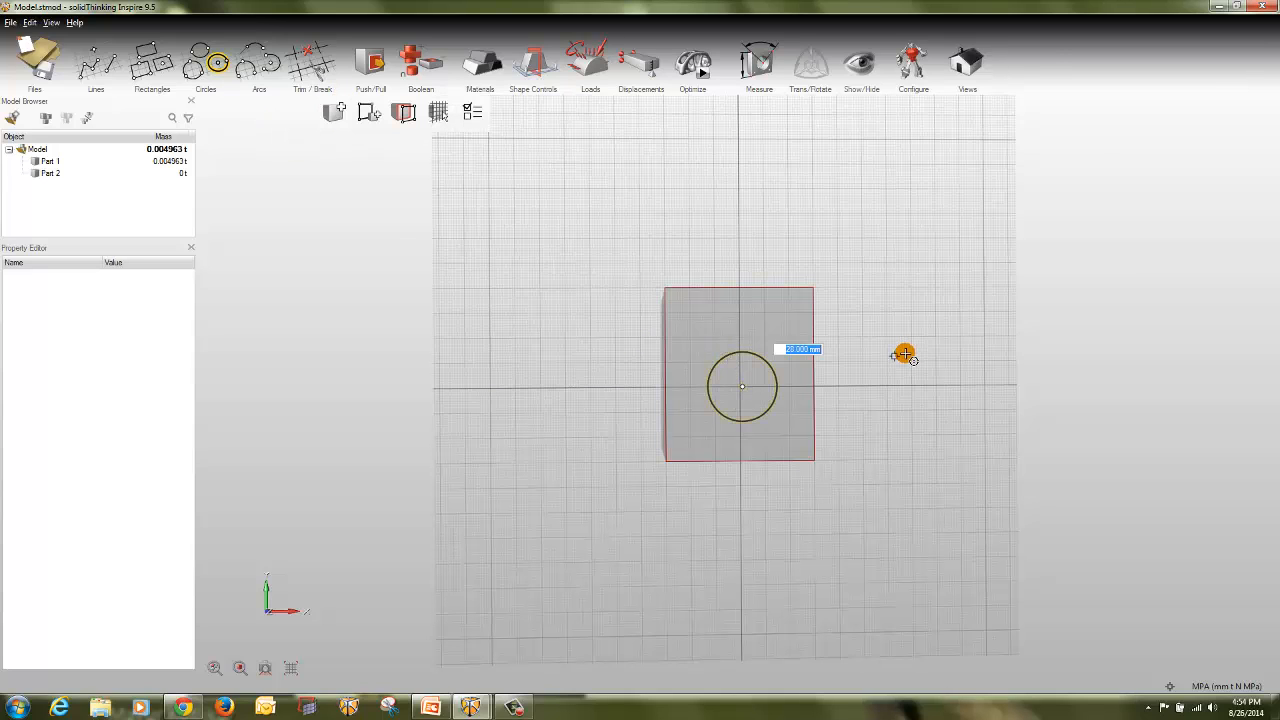
- Extrude the circle 48 mm outward from the block's front face with Push/Pull
middle_click_drag(905, 355, 703, 389)
key("p")
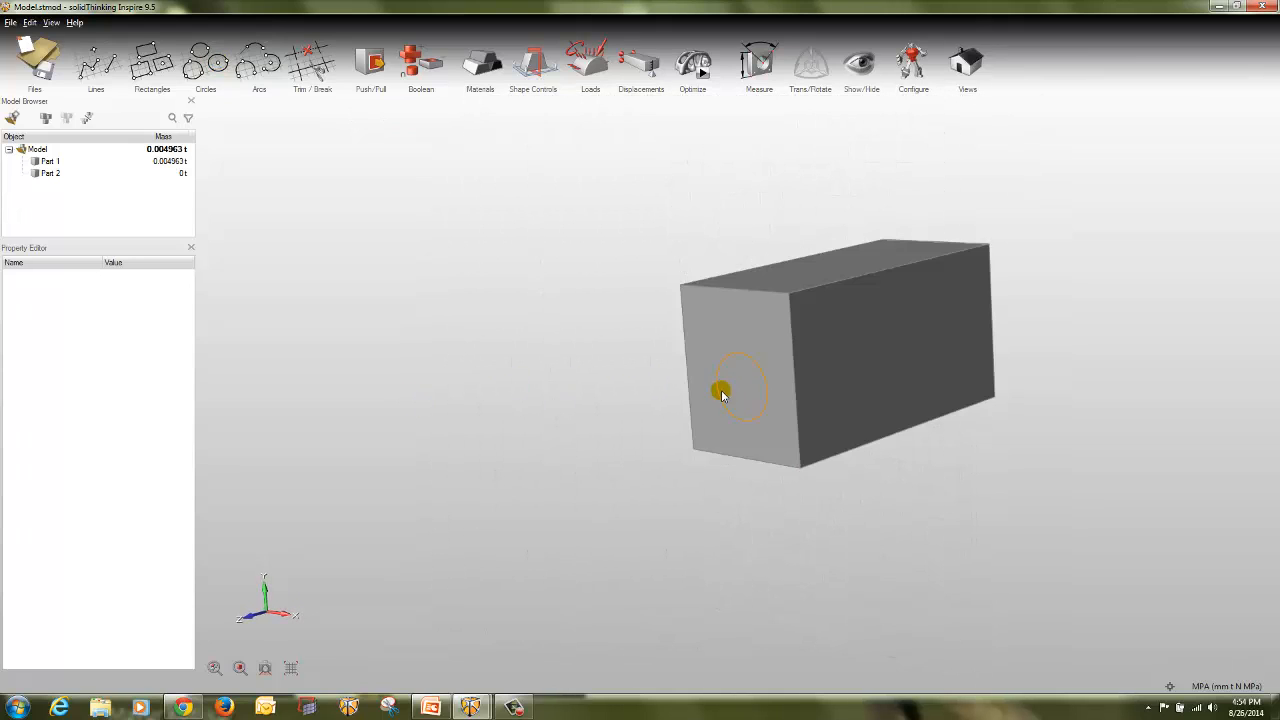
mouse_move(720, 391)
left_mouse_down()
mouse_move(671, 400)
mouse_move(657, 418)
left_mouse_up()
left_click(505, 330)
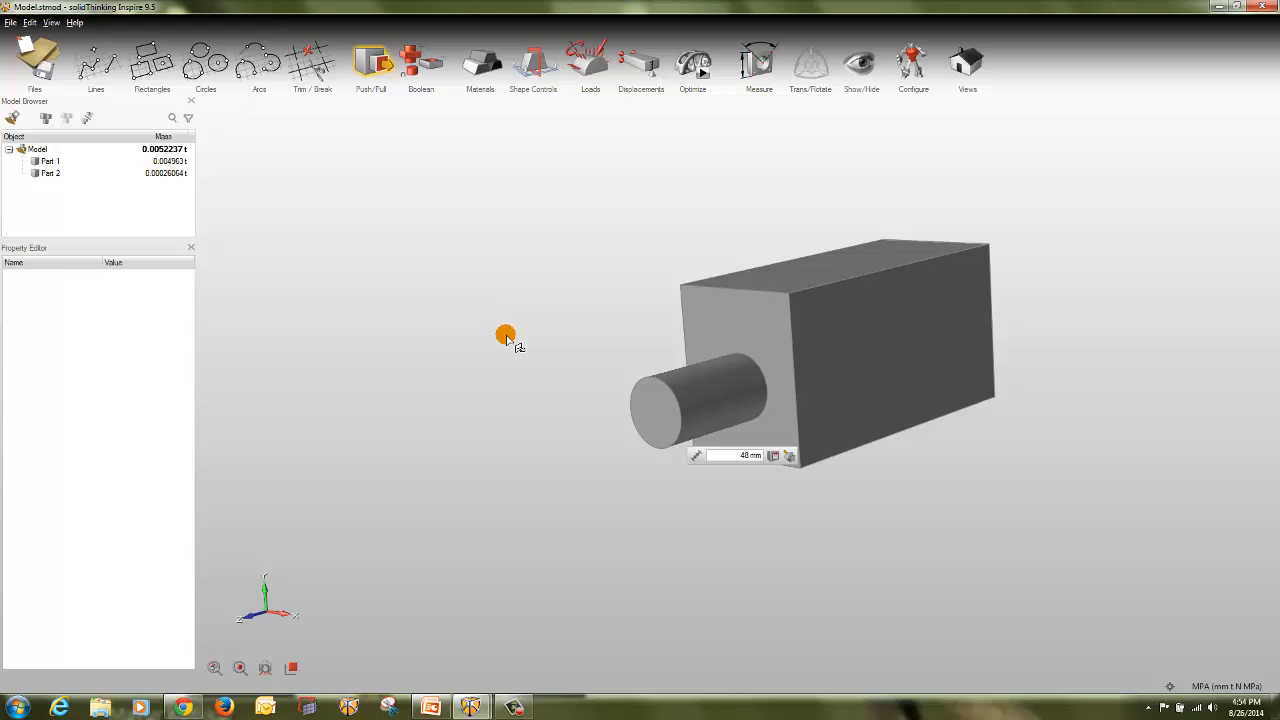
key("Escape")
- Enable Detect Collisions for the block and the cylinder, and slide the cylinder across the block's front face
middle_click_drag(536, 378, 634, 409)
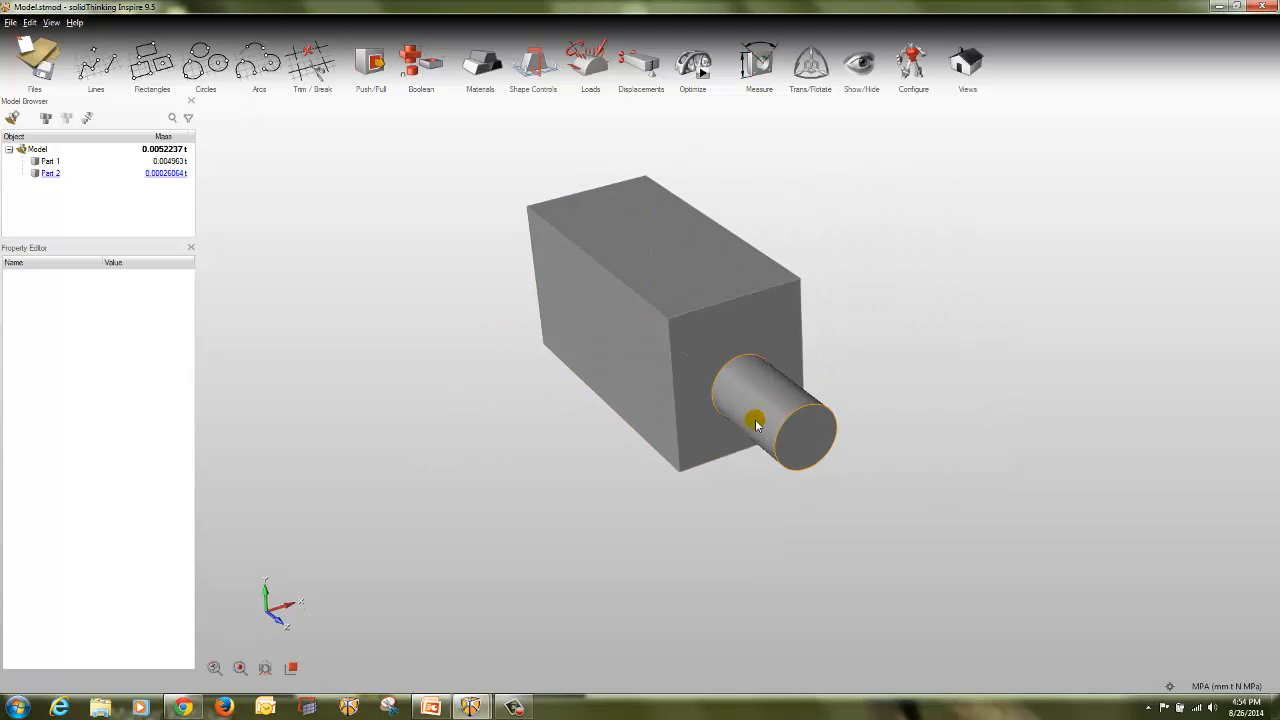
left_click(784, 409)
left_click(677, 323)
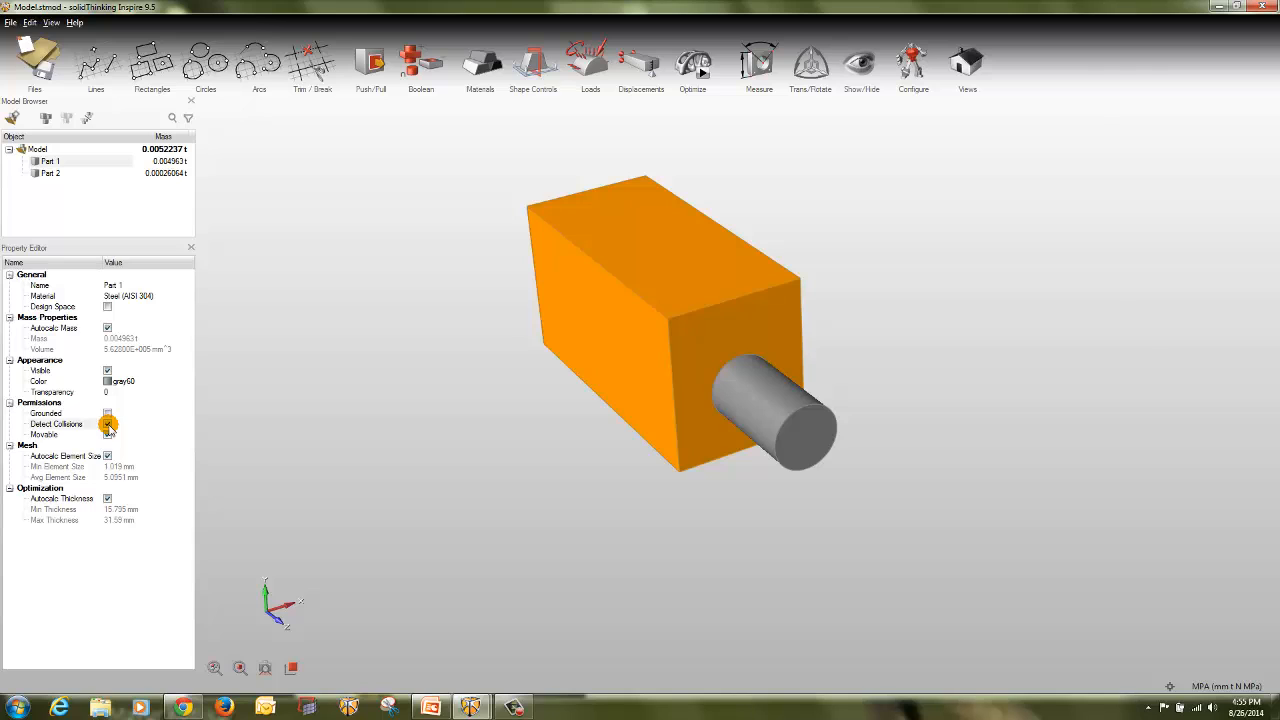
left_click(491, 423)
left_click(751, 403)
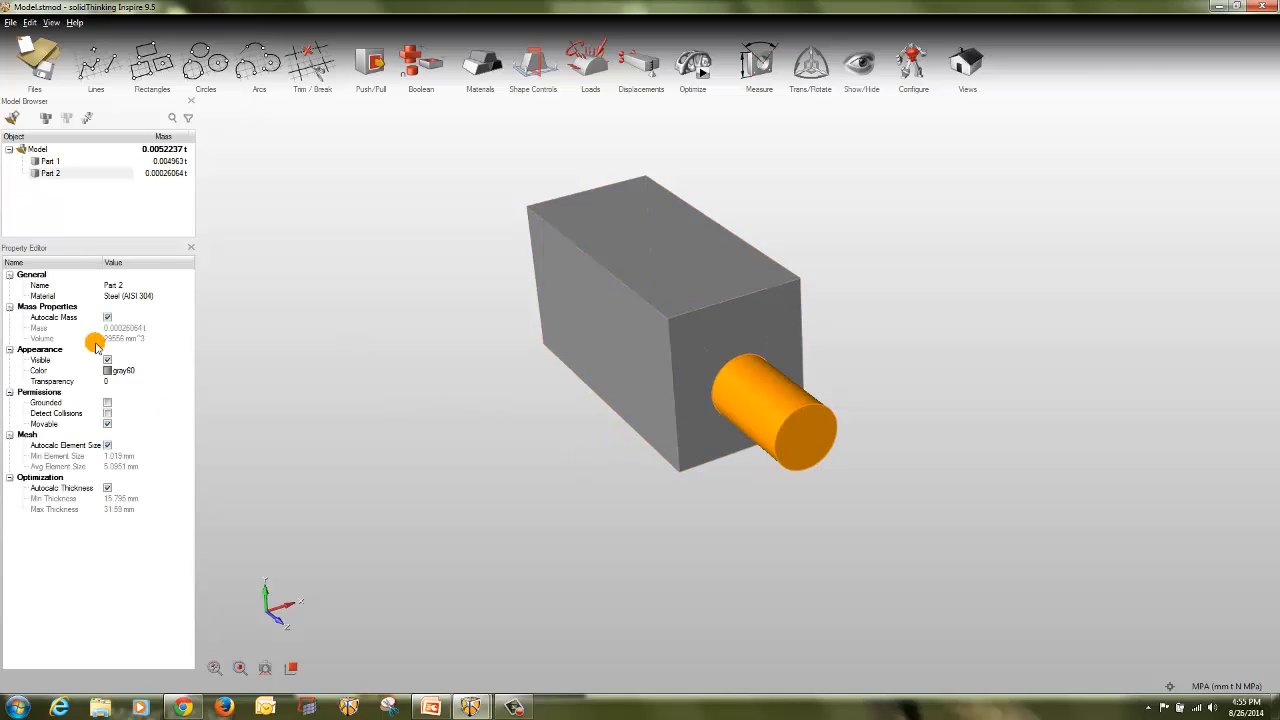
left_click(429, 451)
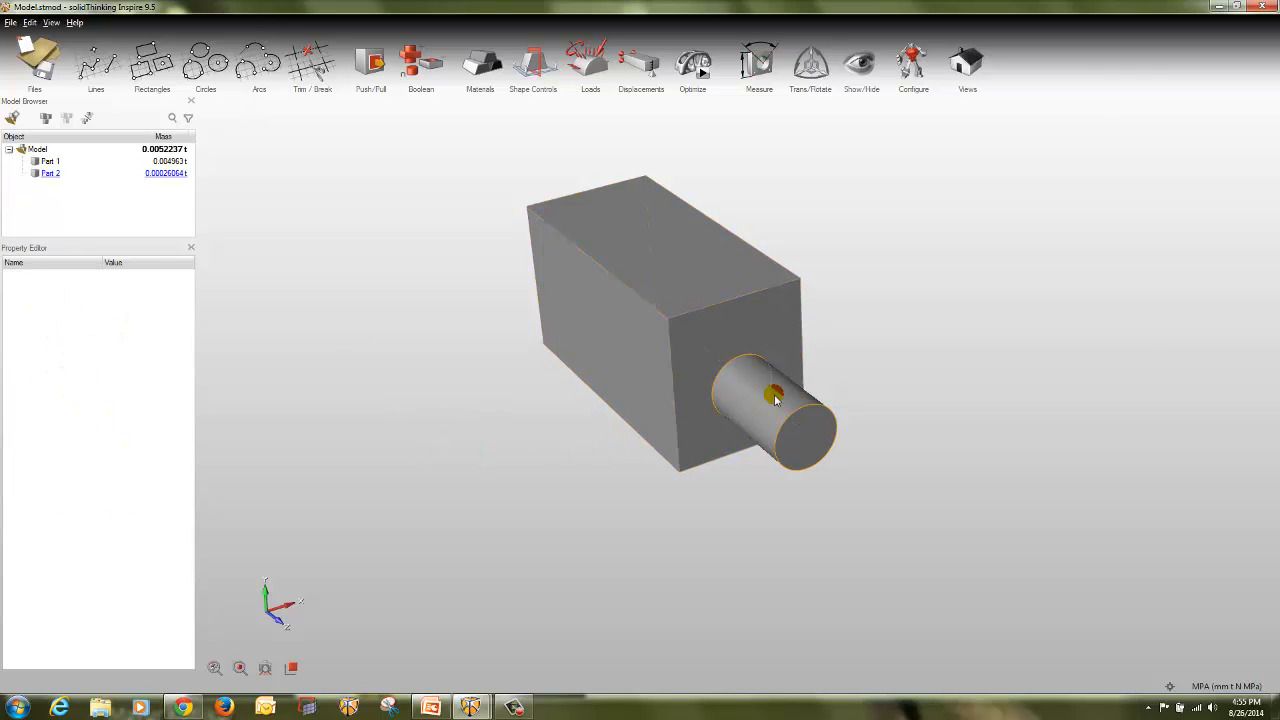
left_click_drag(780, 402, 830, 354)
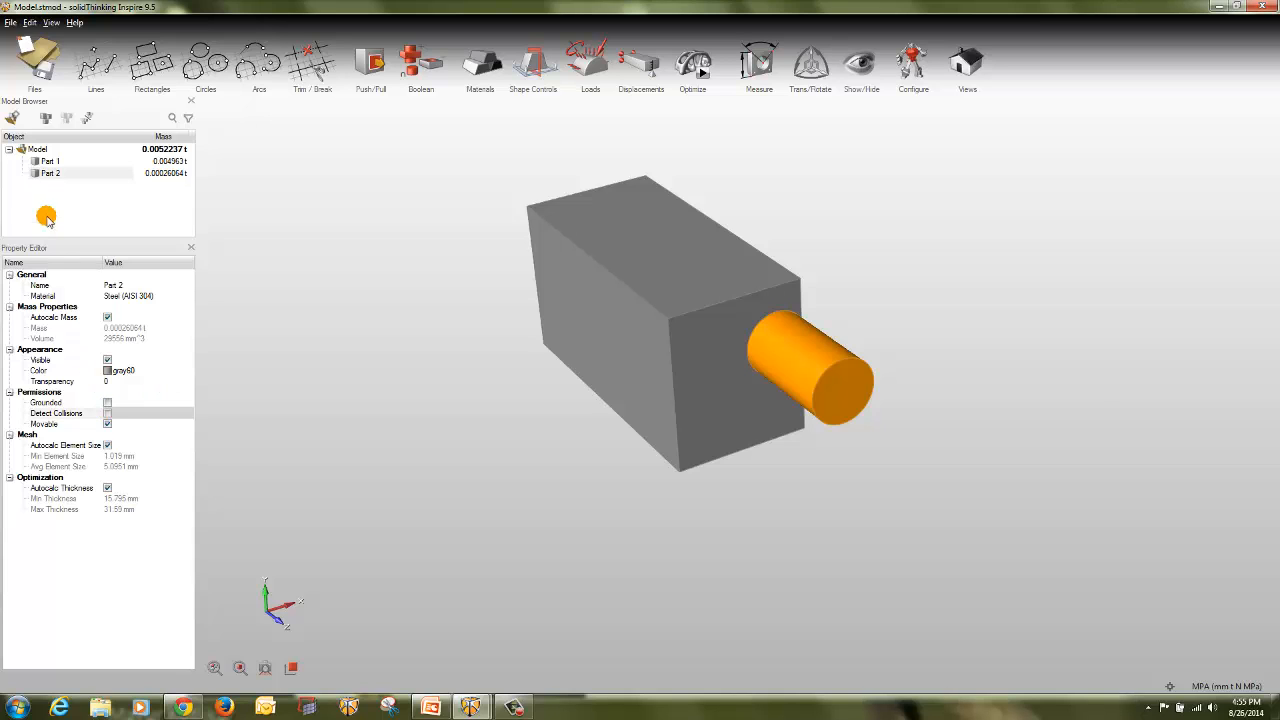
- Disable Detect Collisions for both parts and move the cylinder past the upper corner of the block's front face
left_click(48, 161)
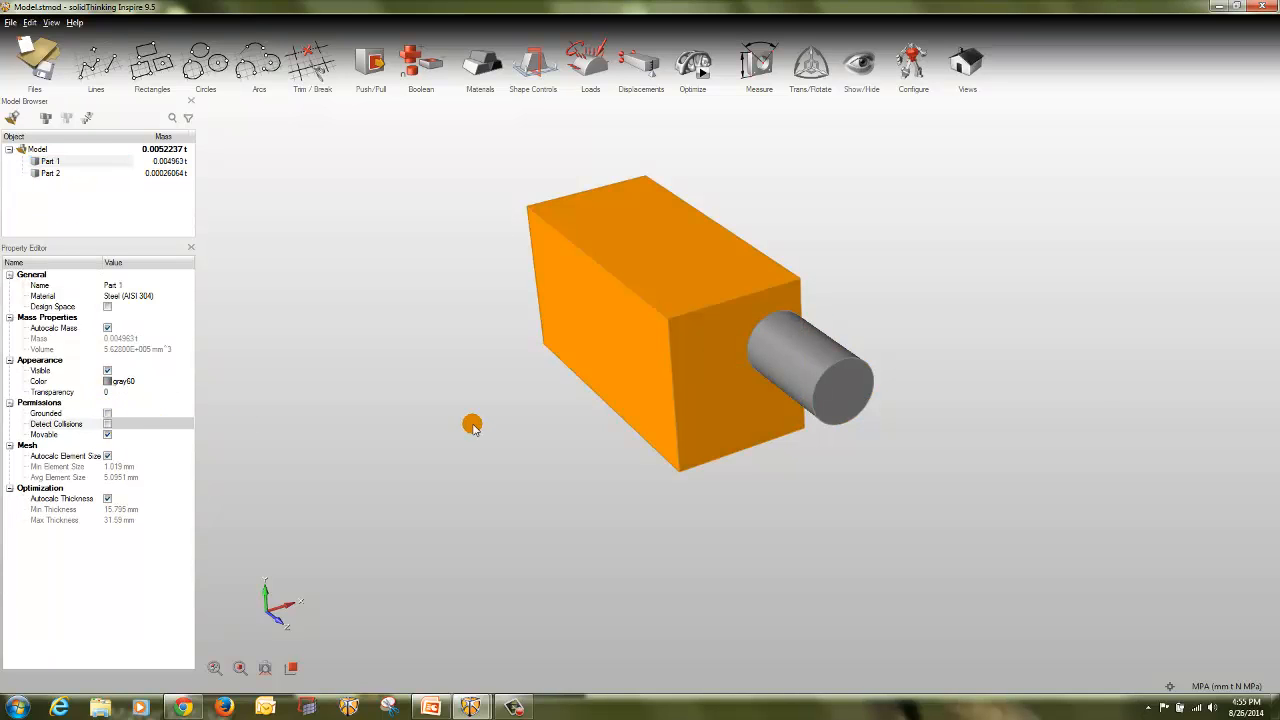
mouse_move(800, 363)
left_mouse_down()
mouse_move(729, 463)
mouse_move(665, 395)
mouse_move(663, 240)
mouse_move(640, 320)
mouse_move(660, 425)
mouse_move(522, 430)
mouse_move(775, 320)
mouse_move(715, 230)
mouse_move(606, 320)
mouse_move(760, 330)
mouse_move(771, 286)
mouse_move(652, 335)
mouse_move(791, 325)
mouse_move(817, 251)
mouse_move(668, 274)
mouse_move(736, 343)
mouse_move(812, 304)
mouse_move(700, 398)
mouse_move(545, 420)
mouse_move(680, 245)
mouse_move(818, 387)
mouse_move(715, 280)
mouse_move(688, 400)
mouse_move(812, 338)
mouse_move(537, 477)
mouse_move(737, 374)
mouse_move(729, 400)
mouse_move(748, 322)
mouse_move(872, 290)
left_mouse_up()
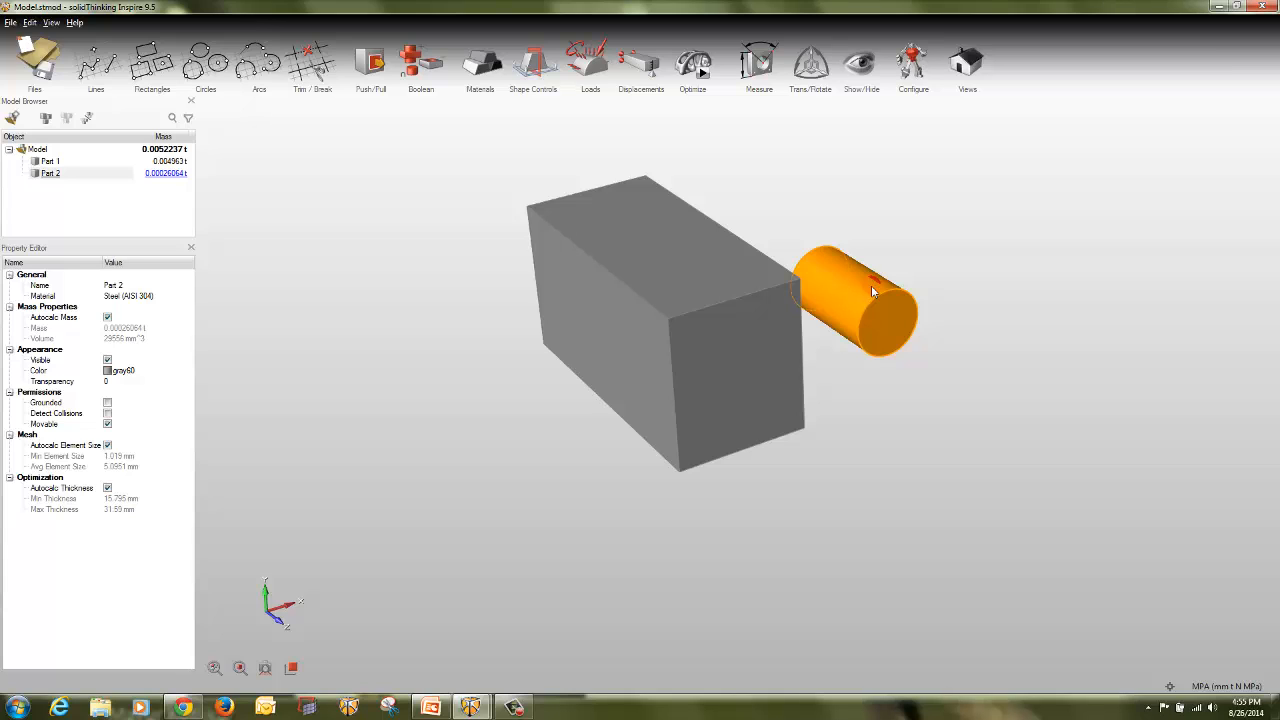
left_click(758, 224)
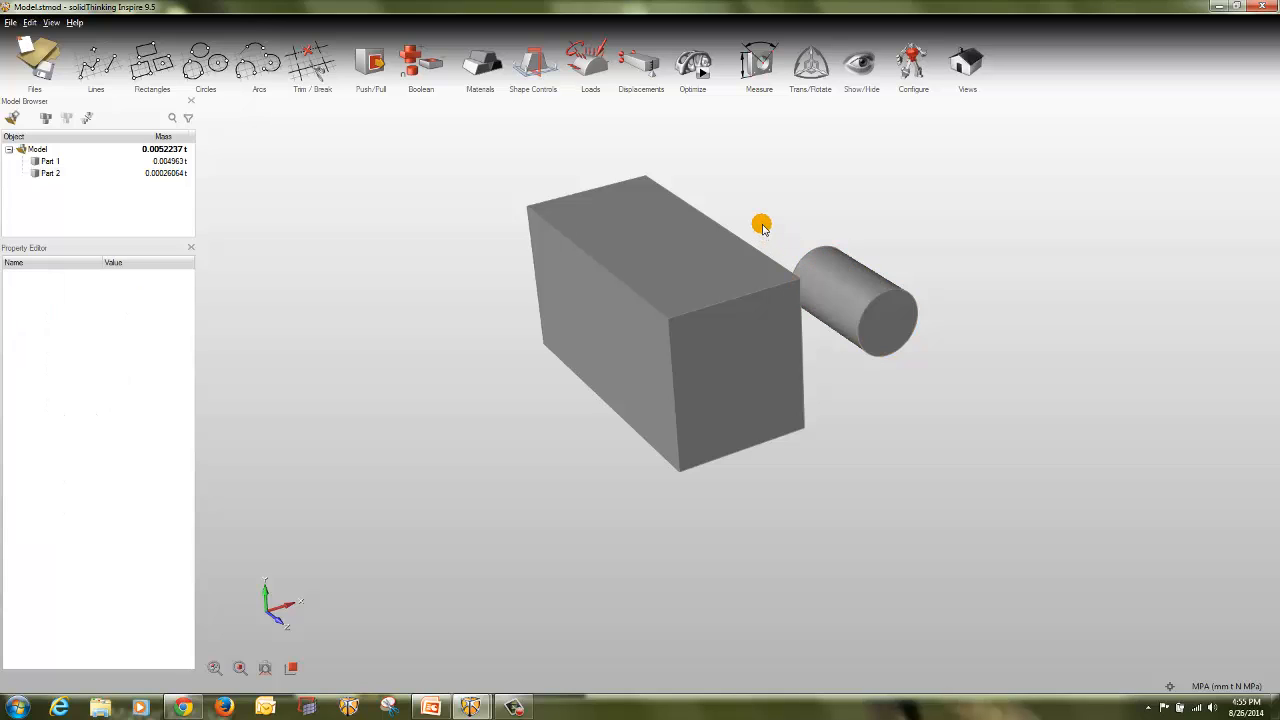